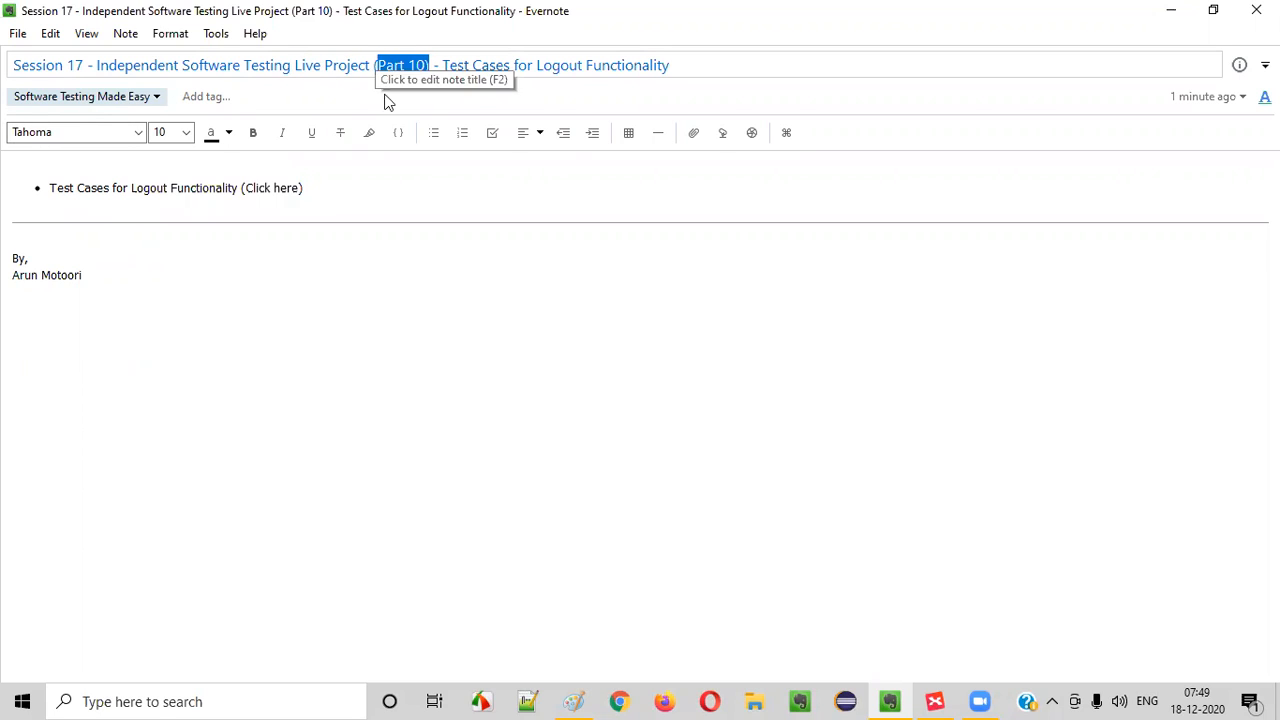
# - Switch to Paint and frame the Register and Login labels with a rectangle about 433 × 125 px, and Logout with one about 436 × 99 px
pyautogui.moveTo(445, 65); pyautogui.dragTo(688, 57)
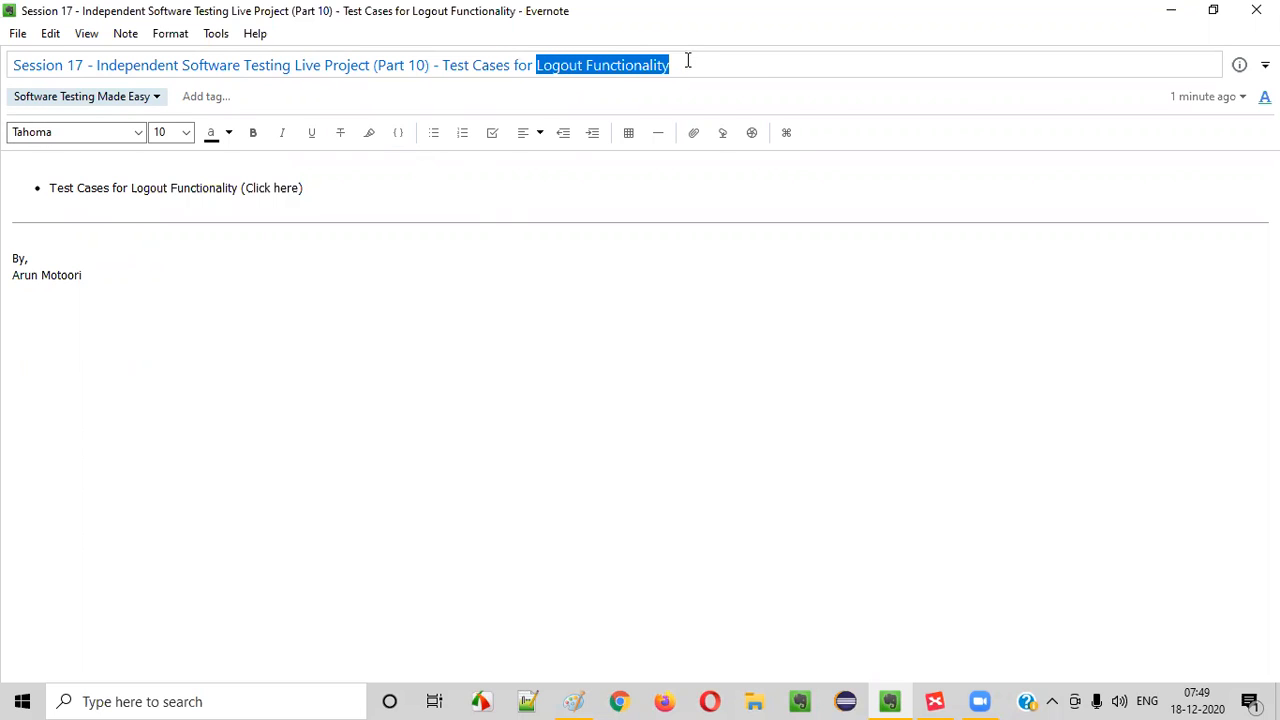
pyautogui.click(573, 701)
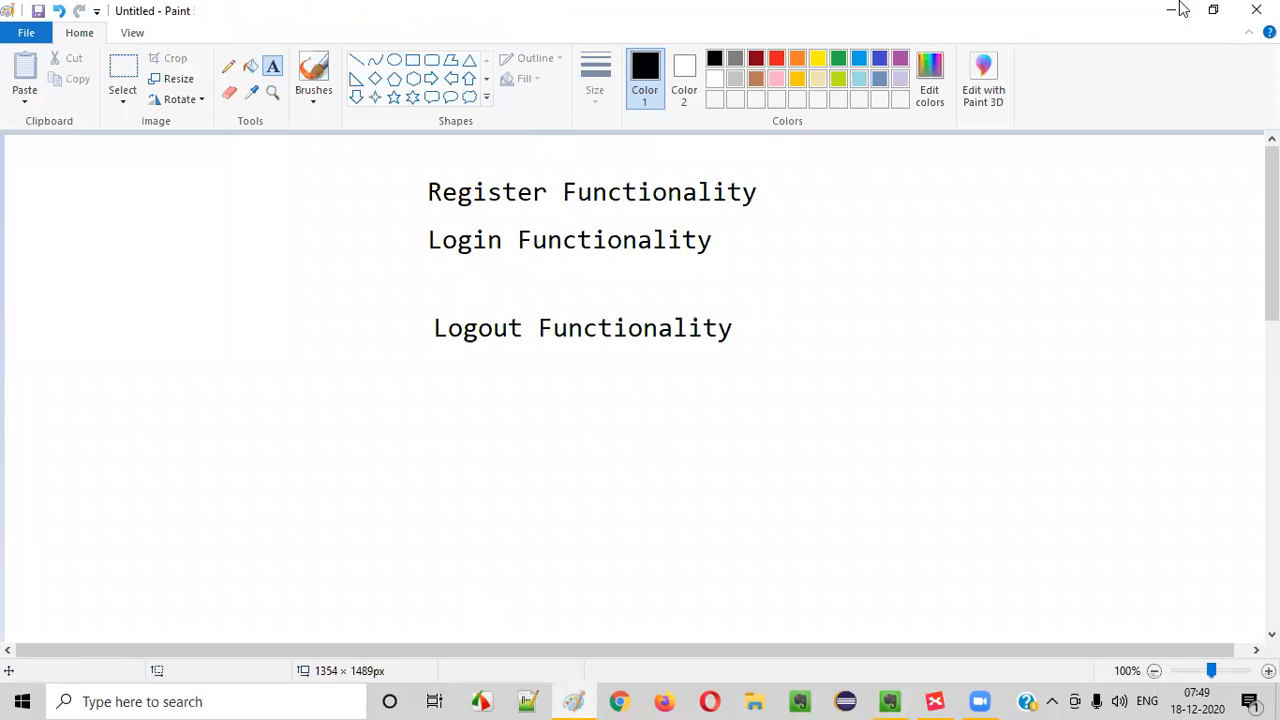
pyautogui.click(412, 60)
pyautogui.moveTo(390, 158)
pyautogui.mouseDown()
pyautogui.moveTo(557, 260)
pyautogui.moveTo(796, 276)
pyautogui.mouseUp()
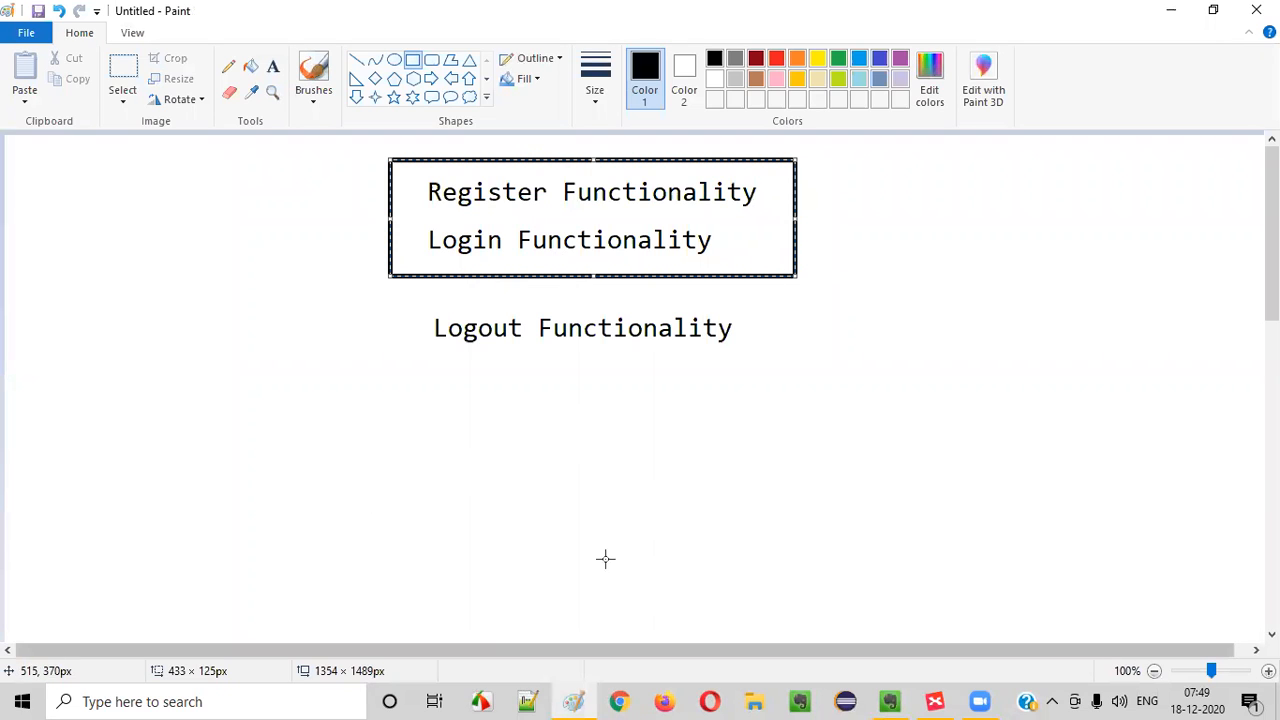
pyautogui.click(465, 340)
pyautogui.moveTo(388, 295)
pyautogui.mouseDown()
pyautogui.moveTo(683, 384)
pyautogui.moveTo(795, 386)
pyautogui.mouseUp()
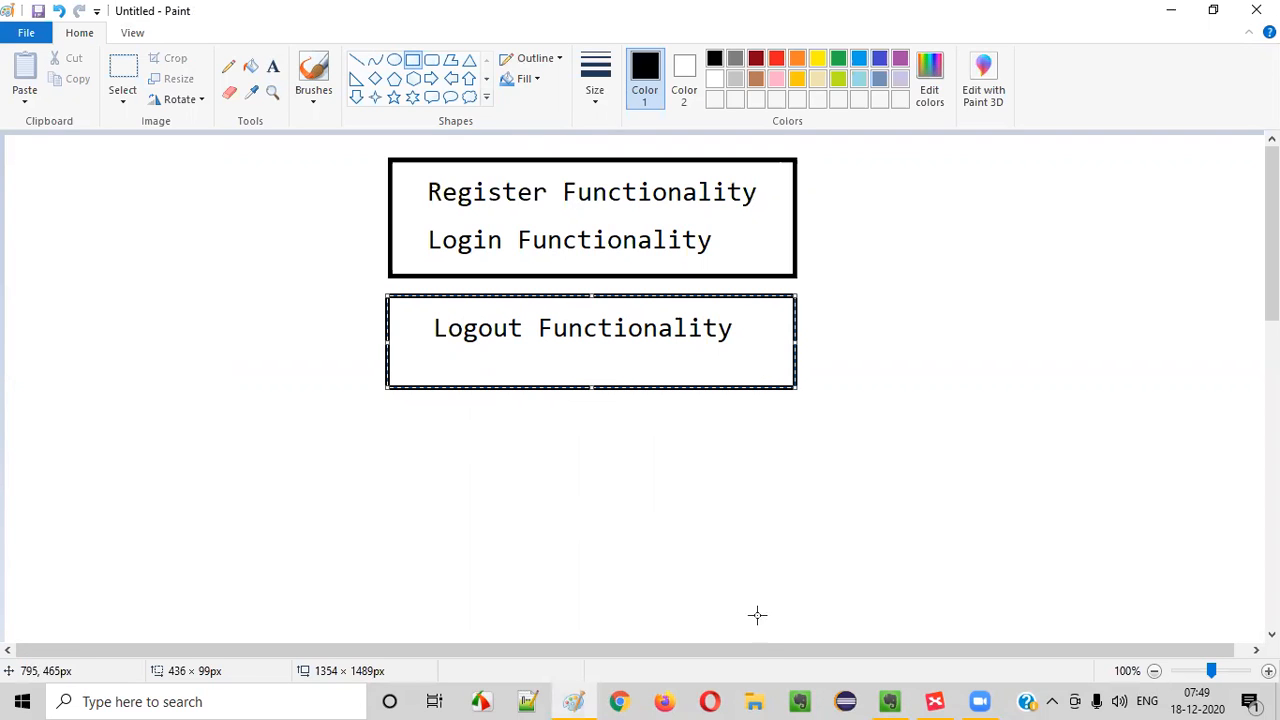
# - Open the TutorialsNinja Web Application - Test Cases workbook from the Downloads folder and view its Register and Login sheets
pyautogui.click(755, 700)
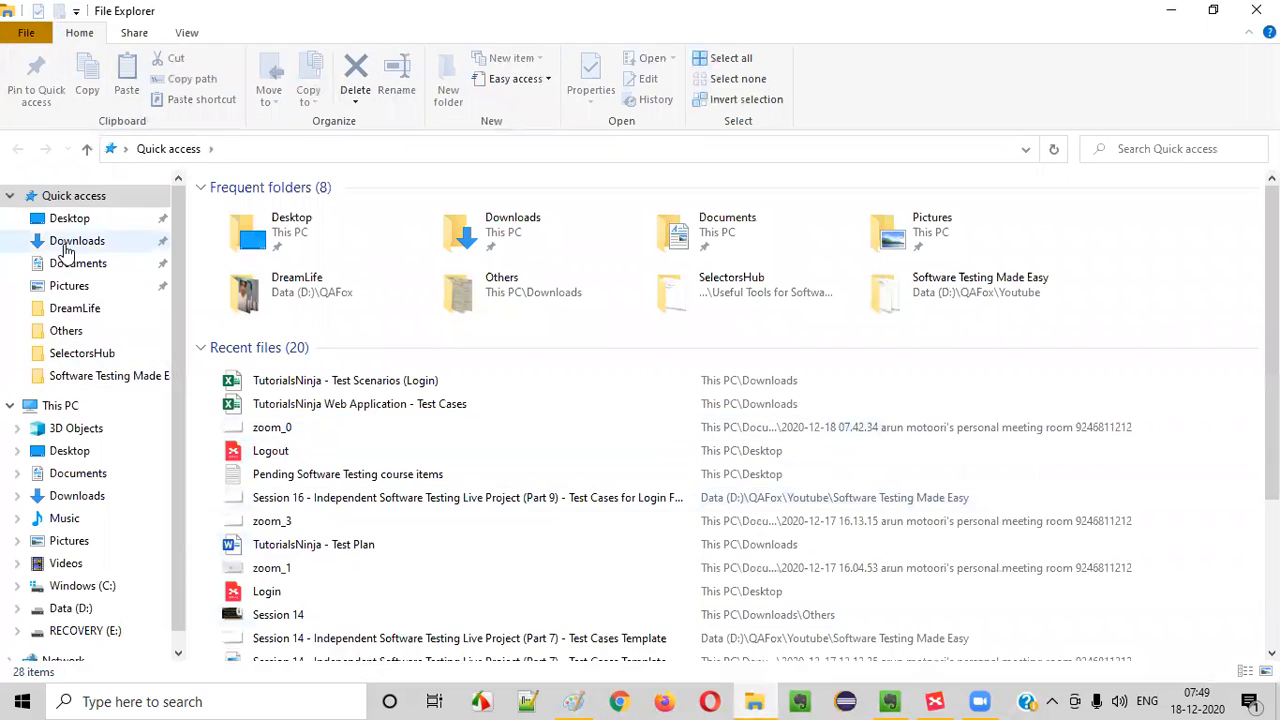
pyautogui.click(77, 241)
pyautogui.click(329, 371)
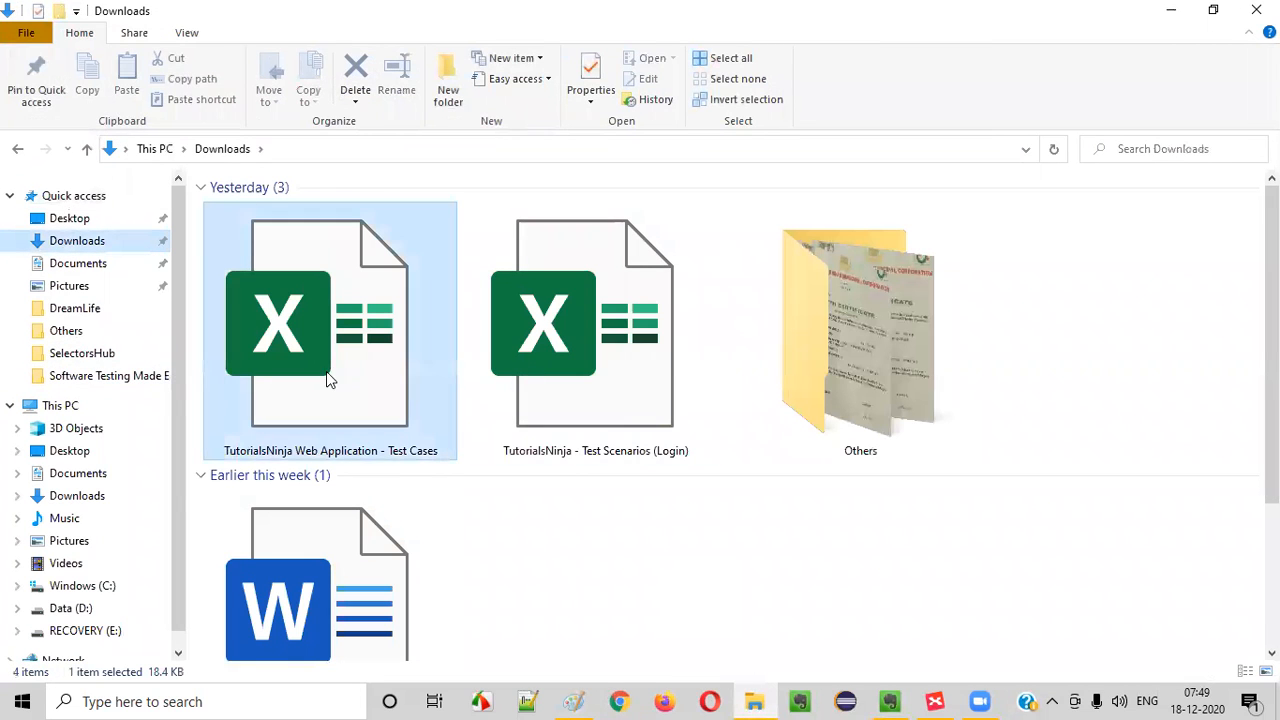
pyautogui.doubleClick(376, 348)
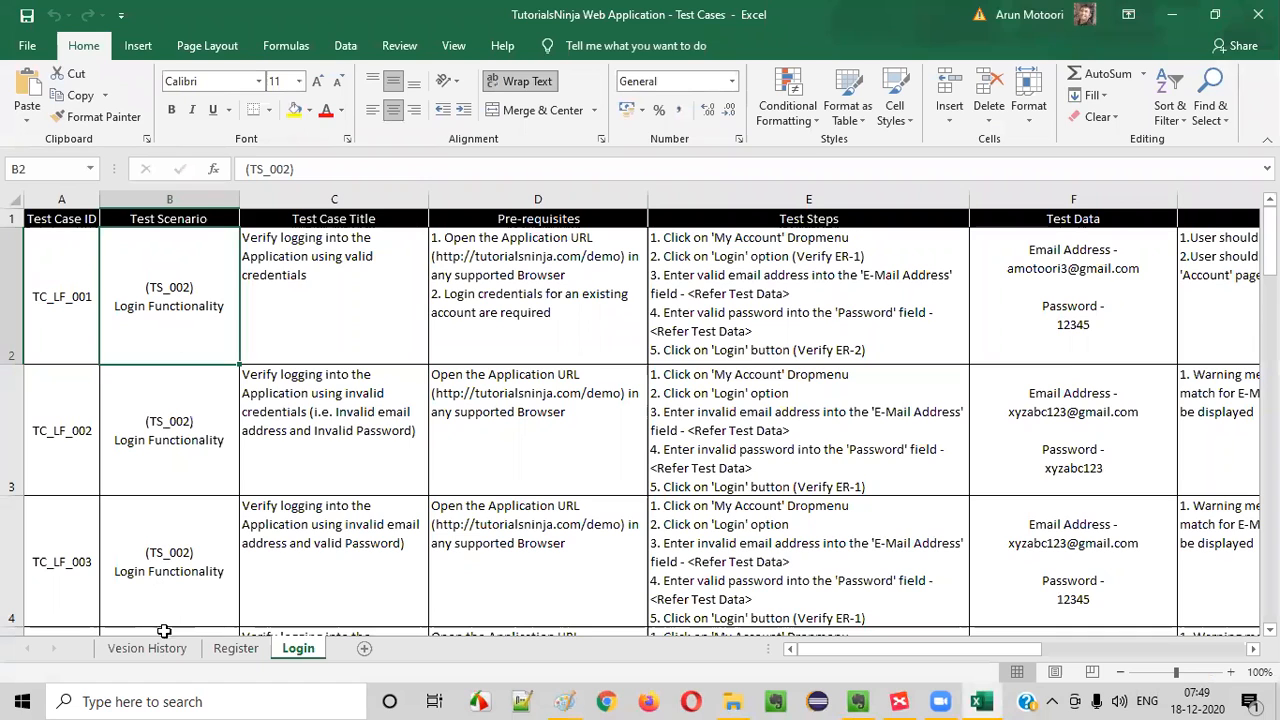
pyautogui.click(228, 650)
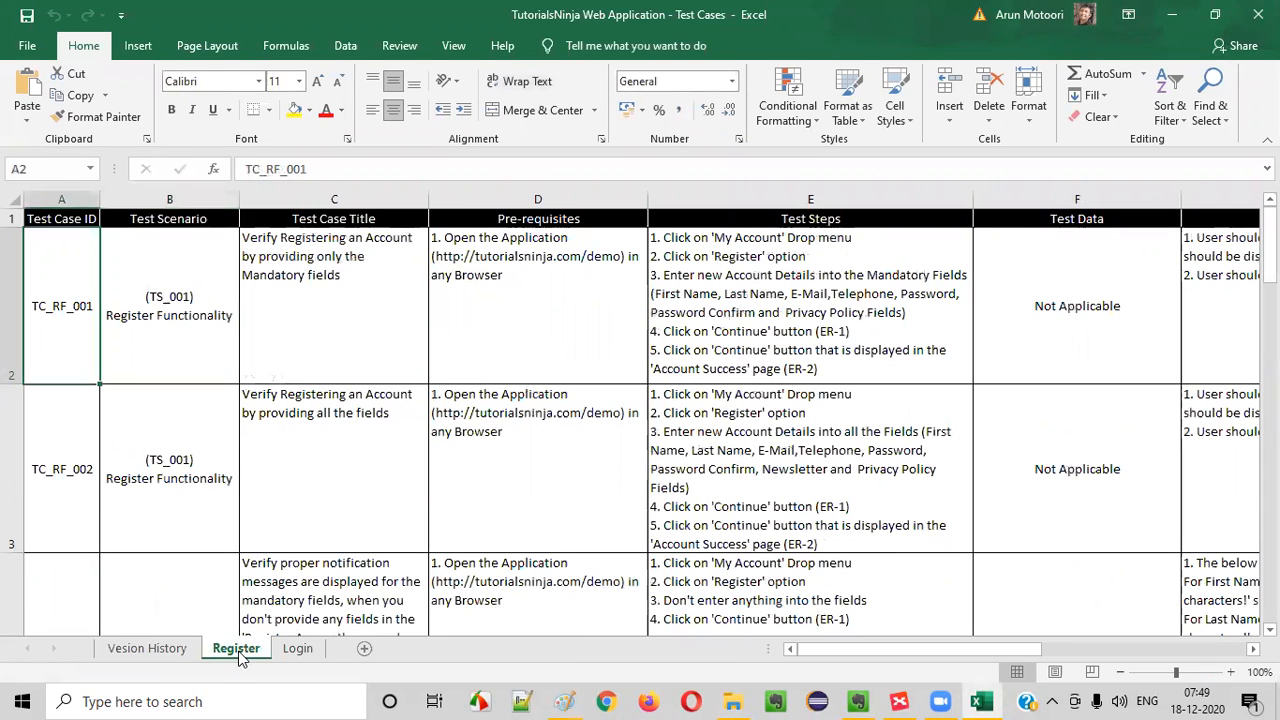
pyautogui.click(296, 649)
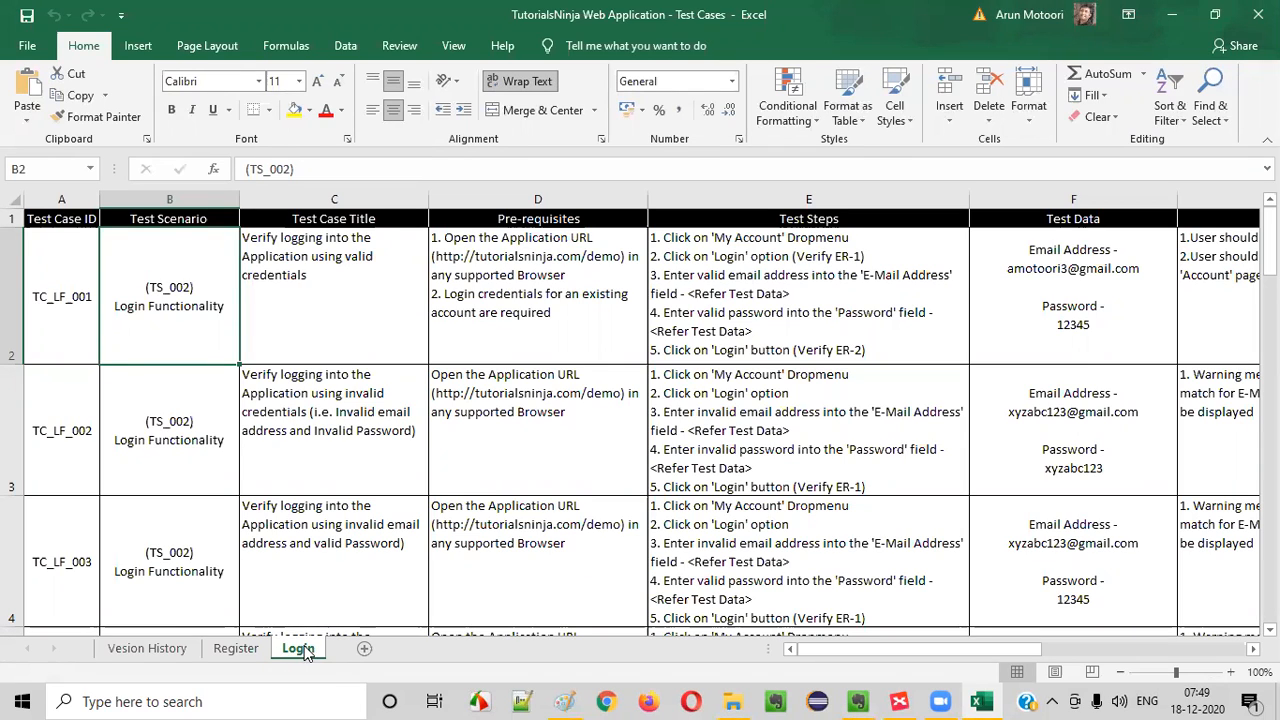
# - Create a copy of the Login sheet at the end of the same workbook
pyautogui.rightClick(304, 649)
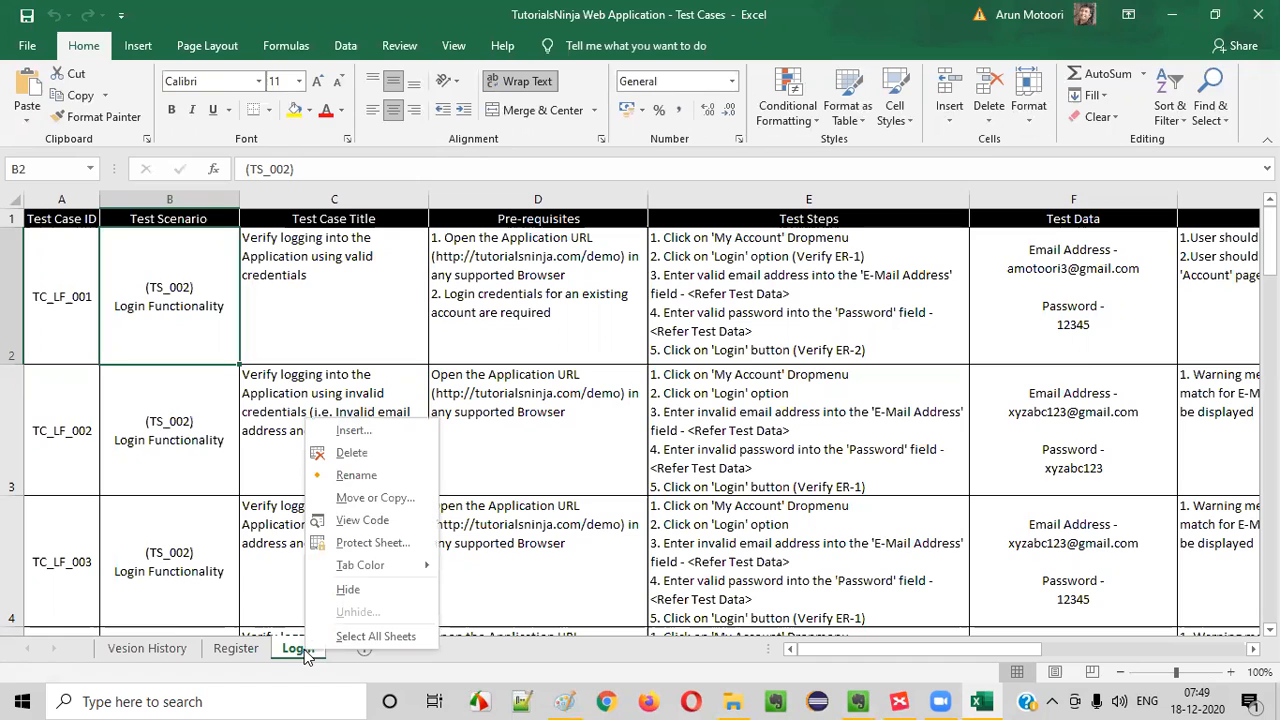
pyautogui.rightClick(292, 652)
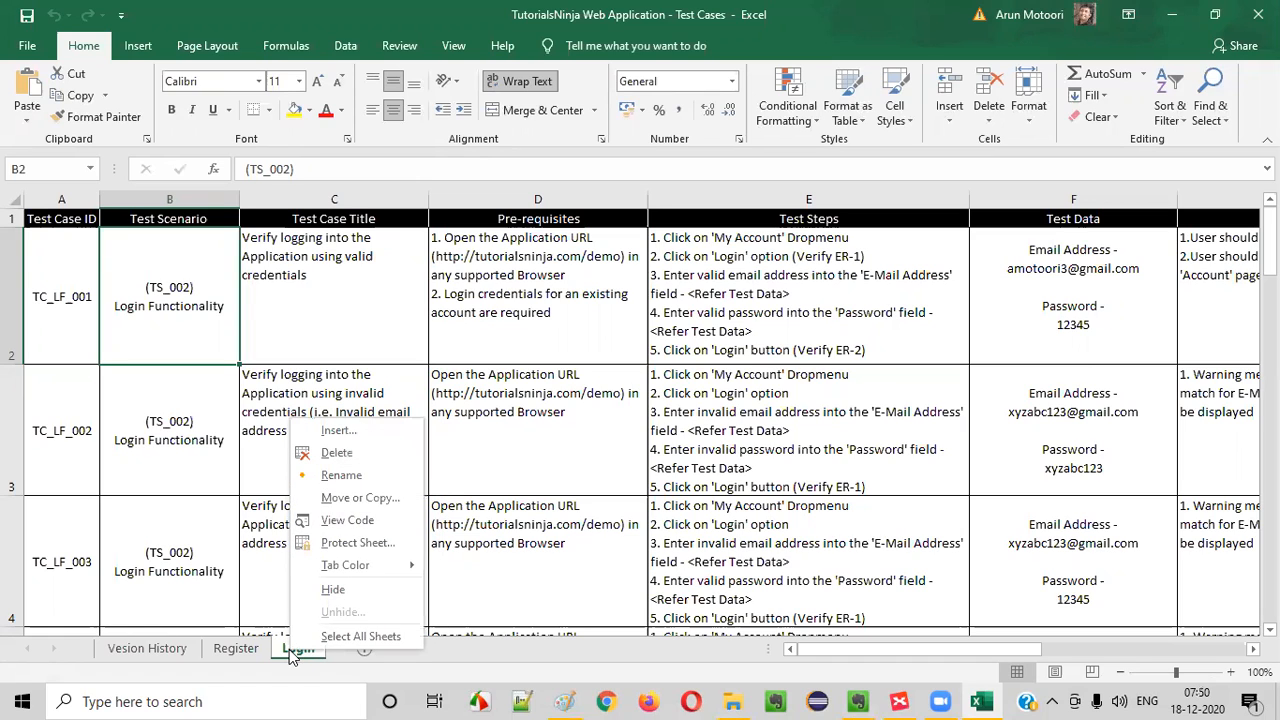
pyautogui.click(352, 498)
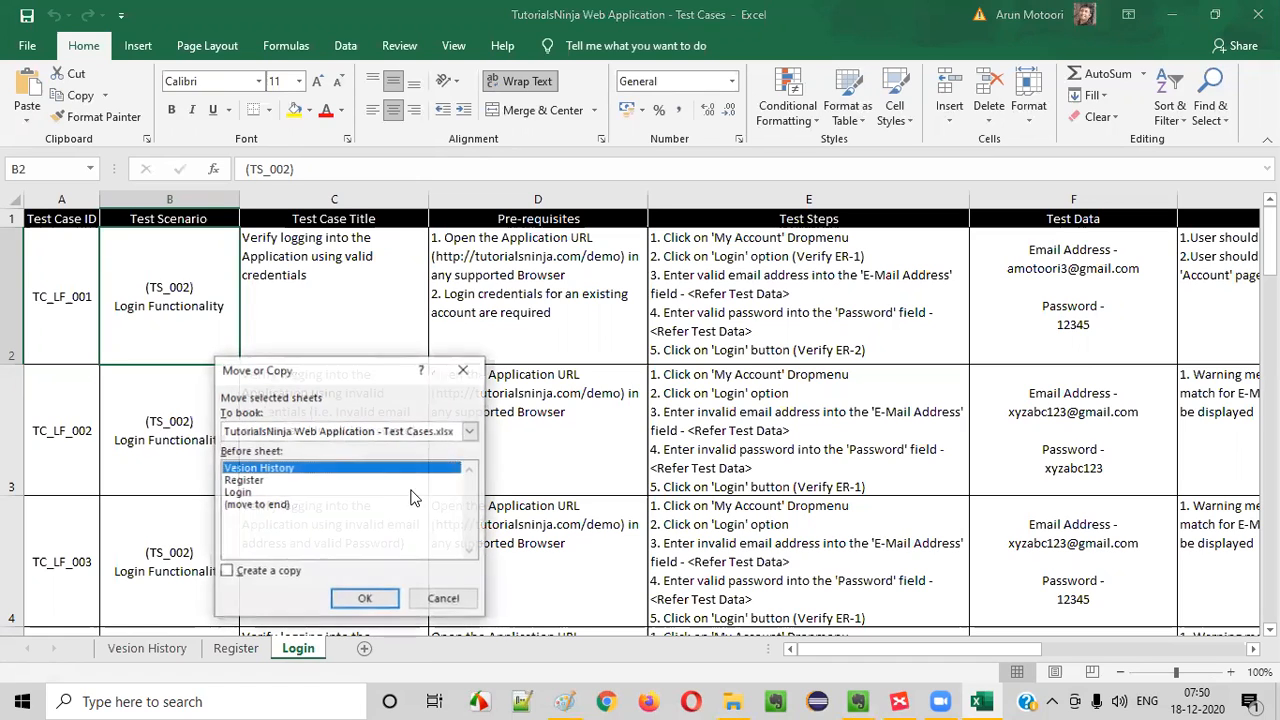
pyautogui.moveTo(375, 364); pyautogui.dragTo(680, 261)
pyautogui.click(578, 399)
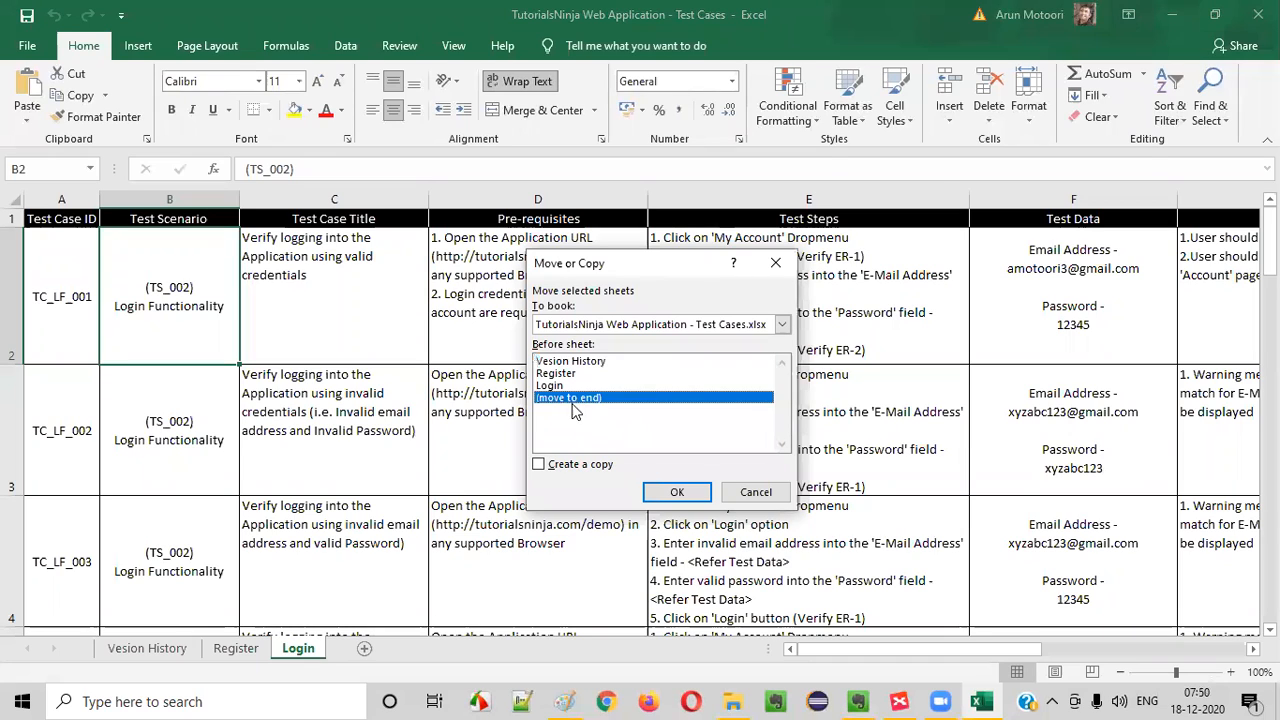
pyautogui.click(572, 466)
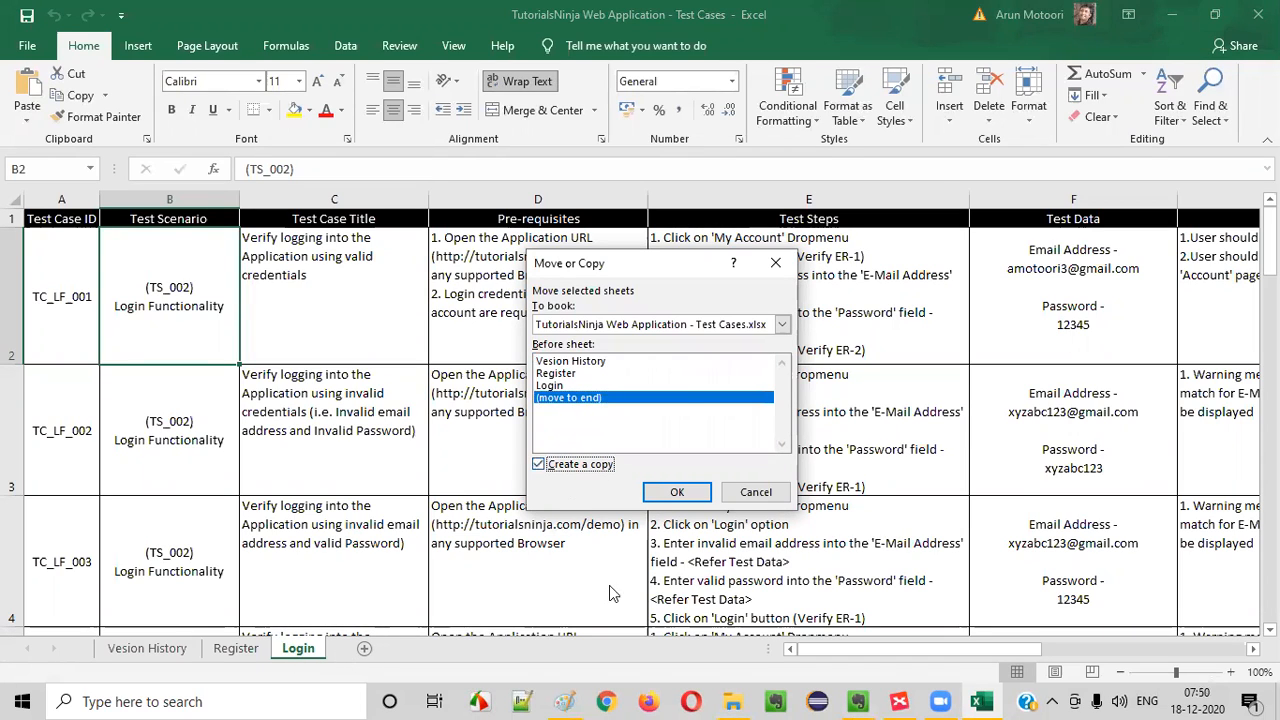
pyautogui.click(676, 492)
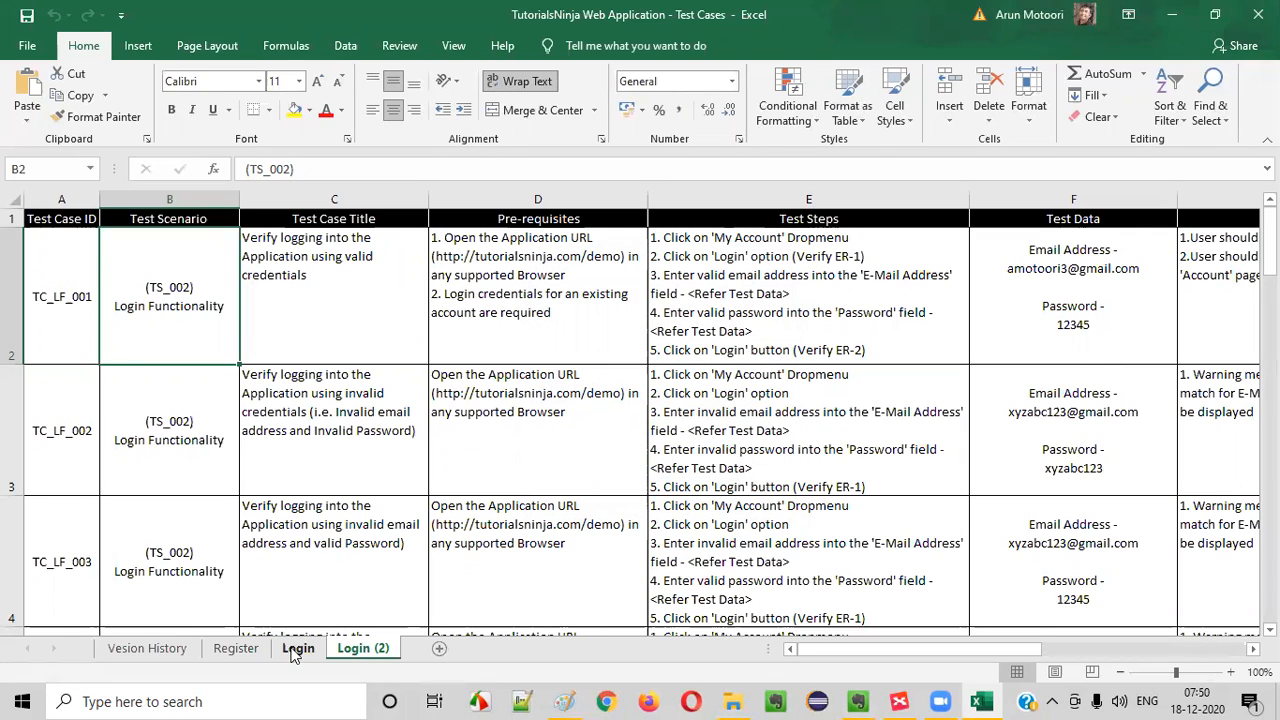
# - Rename the copied Login sheet as Logout
pyautogui.rightClick(372, 650)
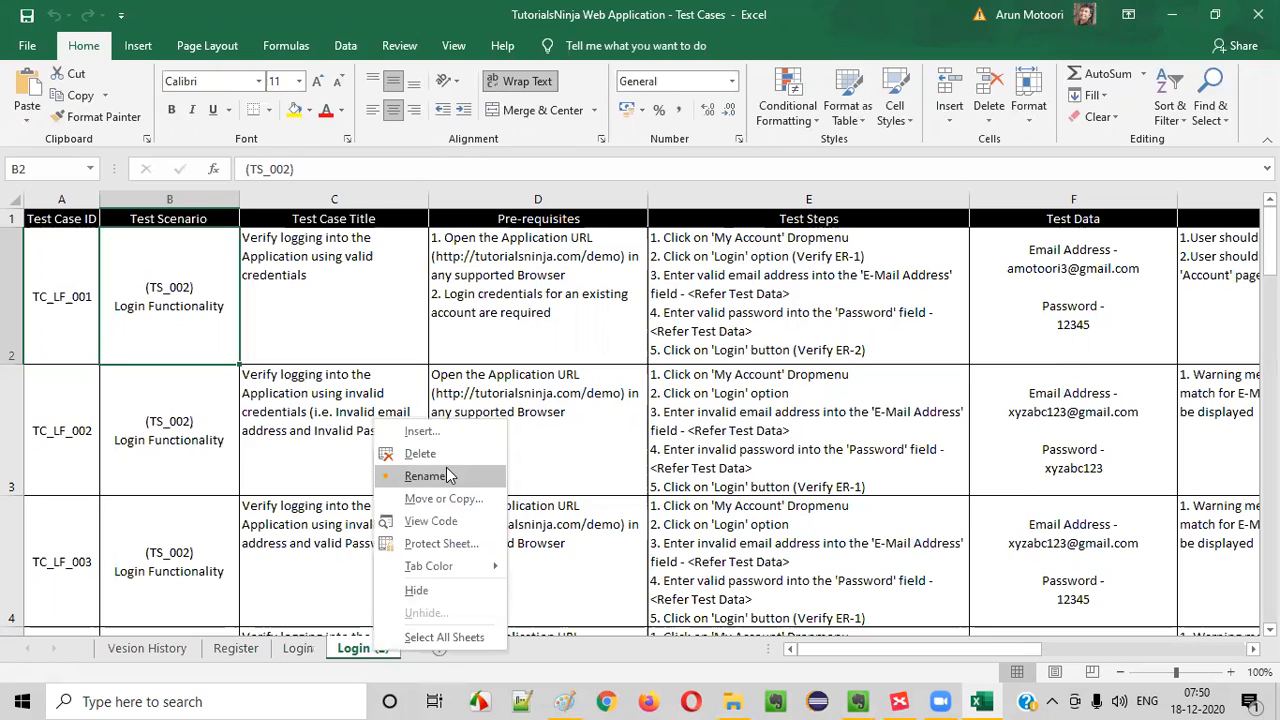
pyautogui.press('Escape')
pyautogui.write('L')
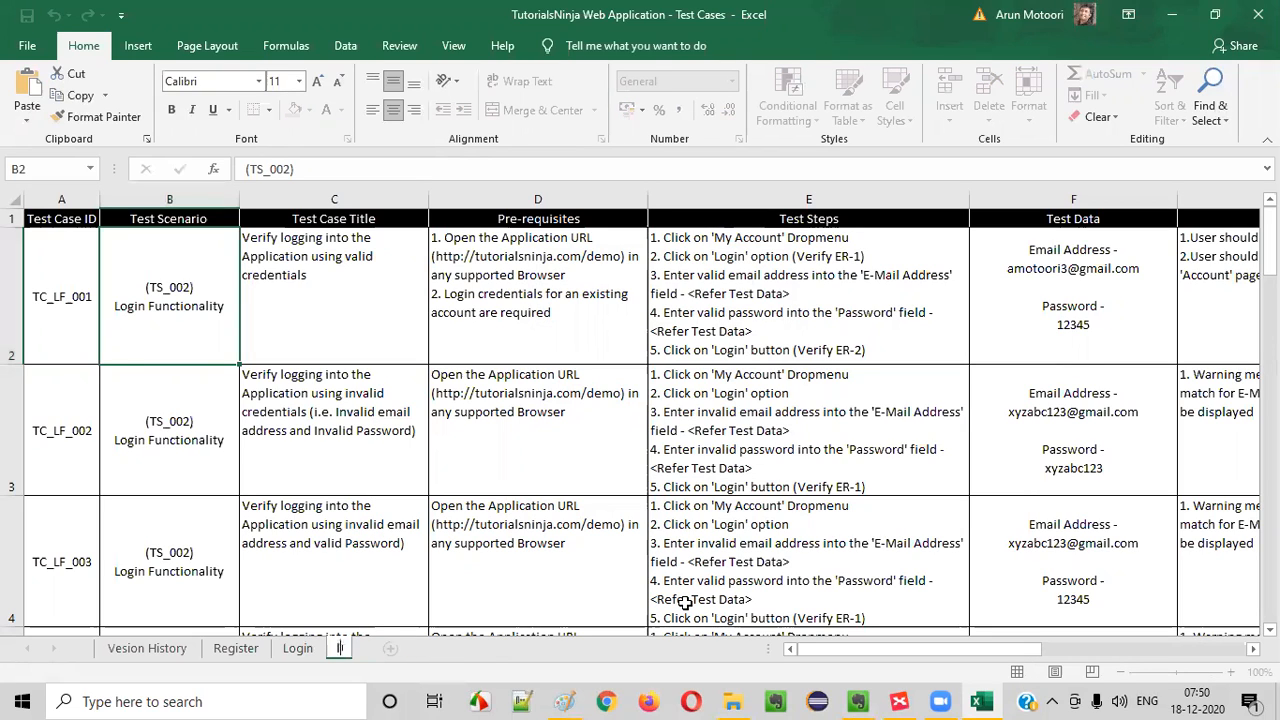
pyautogui.write('ogout')
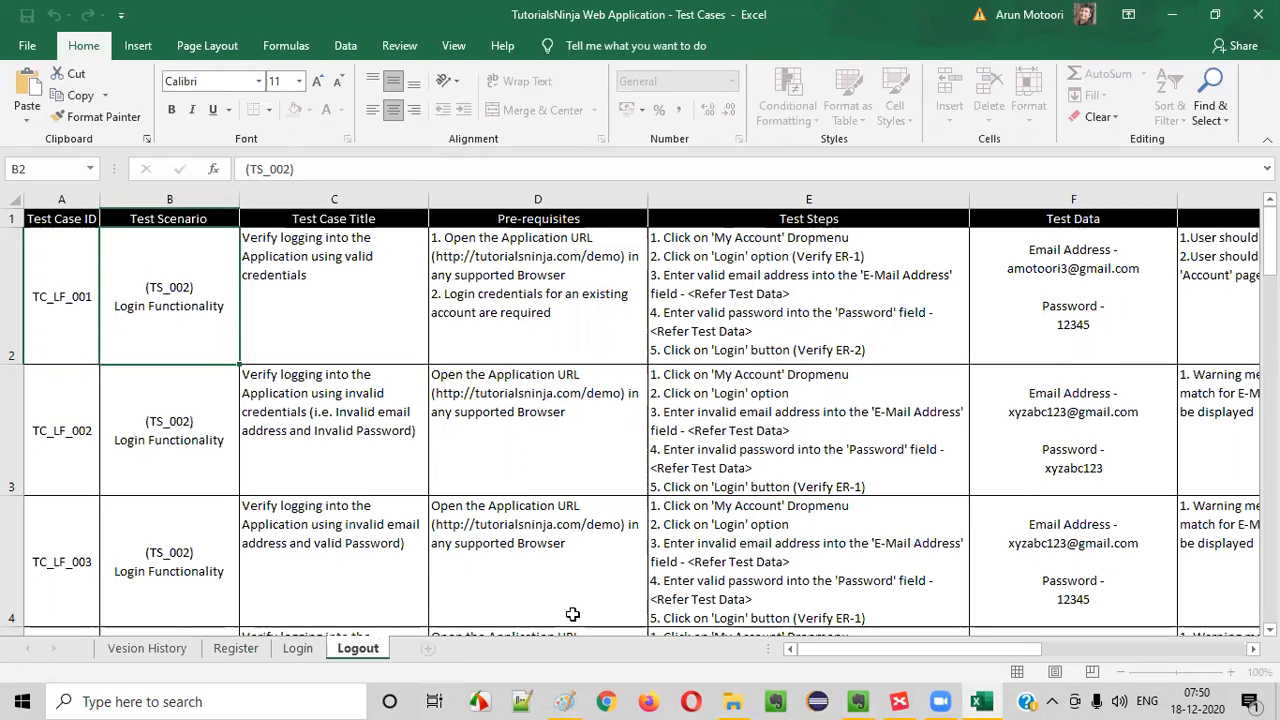
# - Clear the copied login test cases below the header row of the Logout sheet
pyautogui.click(350, 447)
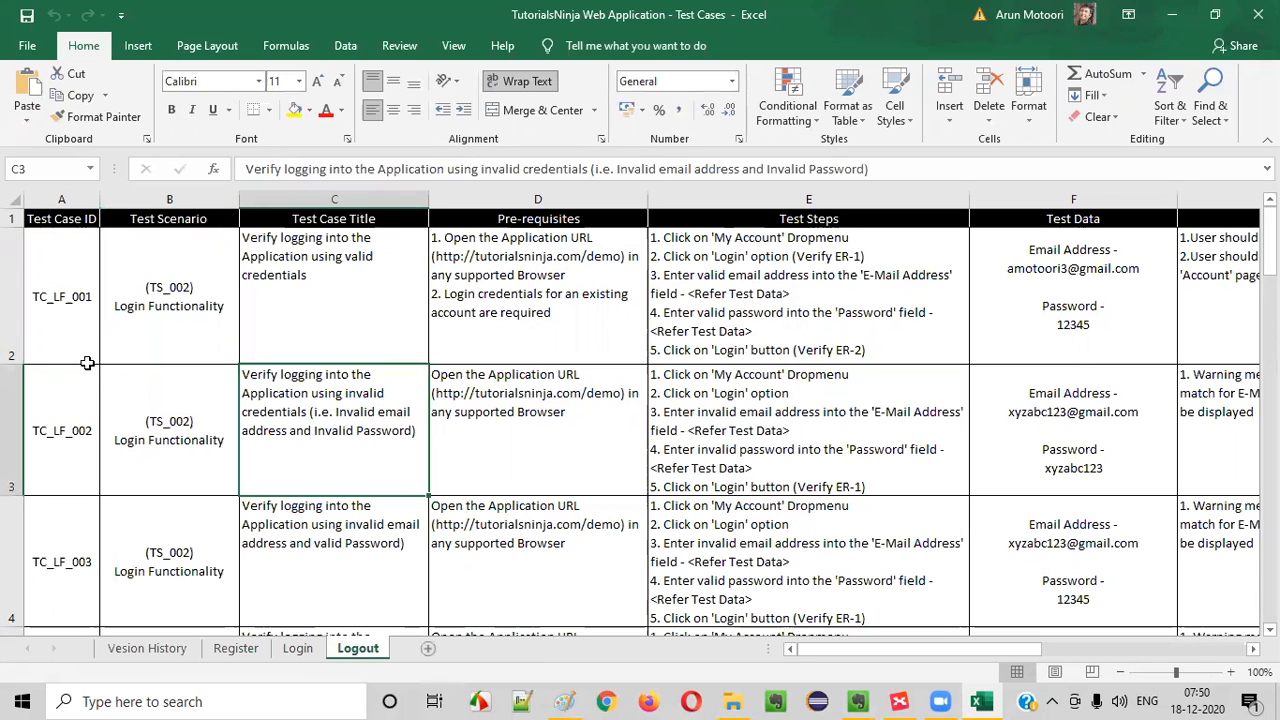
pyautogui.moveTo(57, 271); pyautogui.dragTo(989, 486)
pyautogui.press('Delete')
# - Begin the first test case ID in A2 with TC_ and compare the ID formats on the Register and Login sheets
pyautogui.click(56, 270)
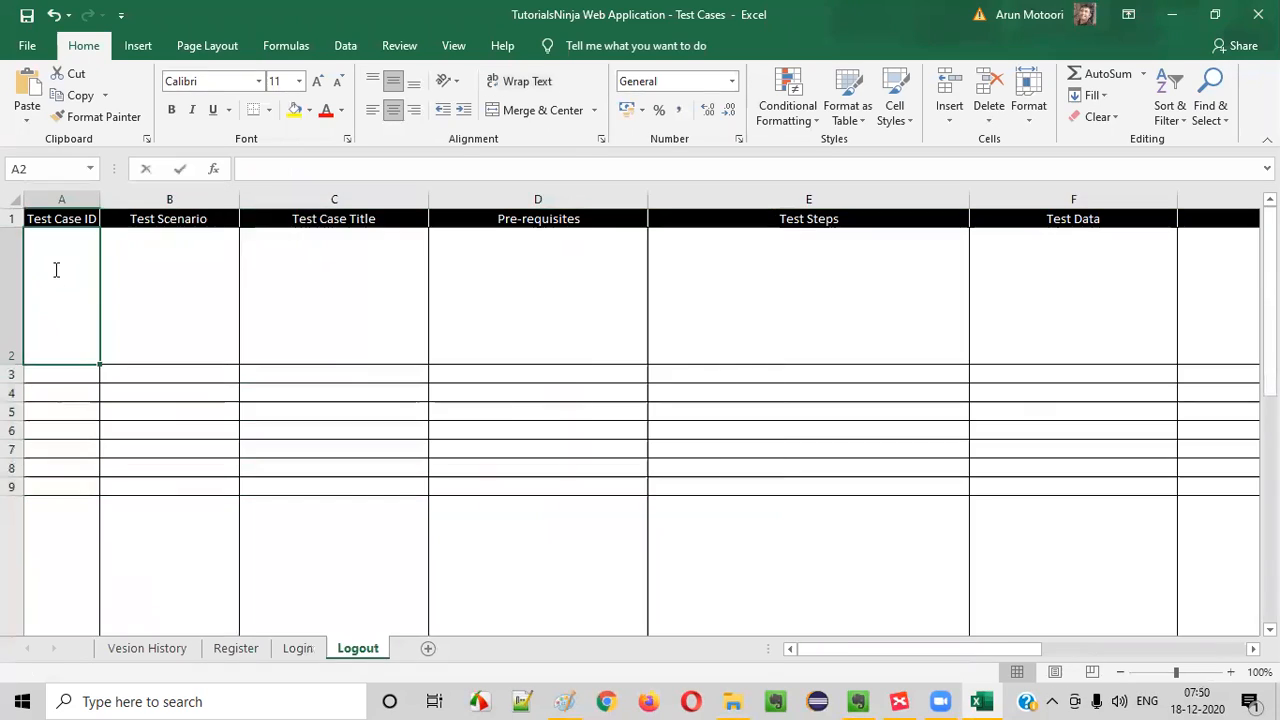
pyautogui.write('TC_')
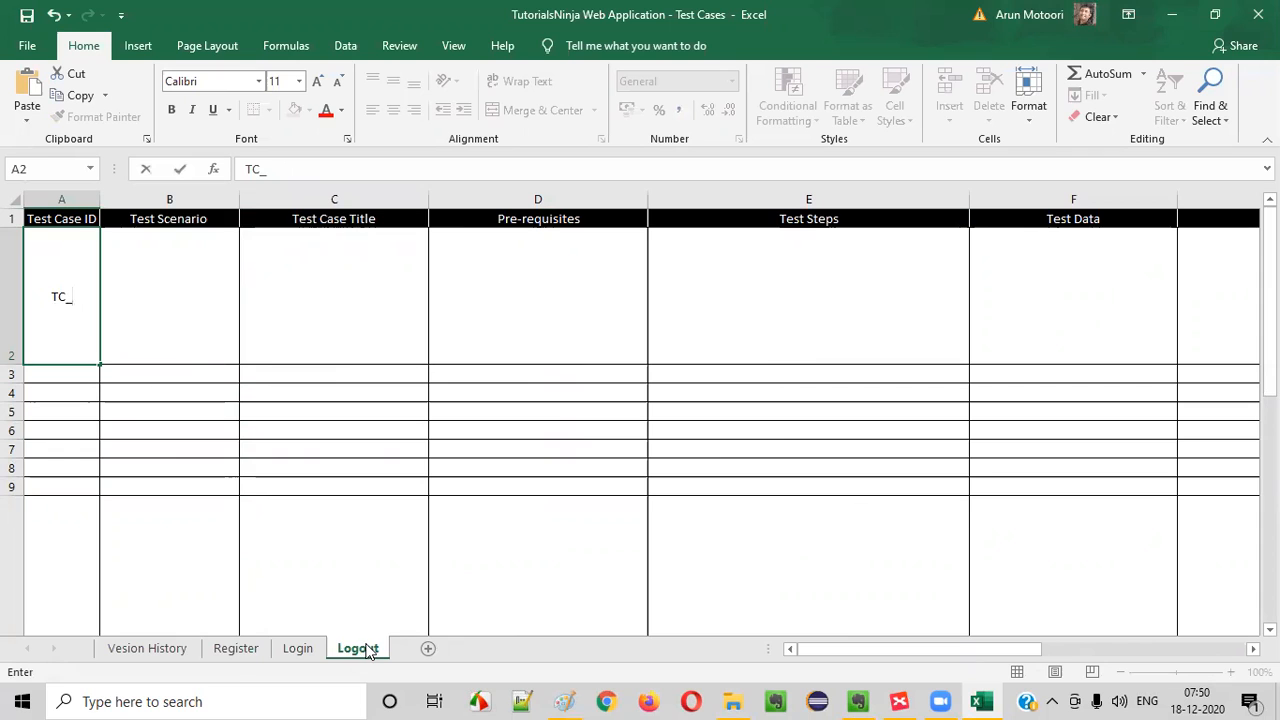
pyautogui.click(236, 652)
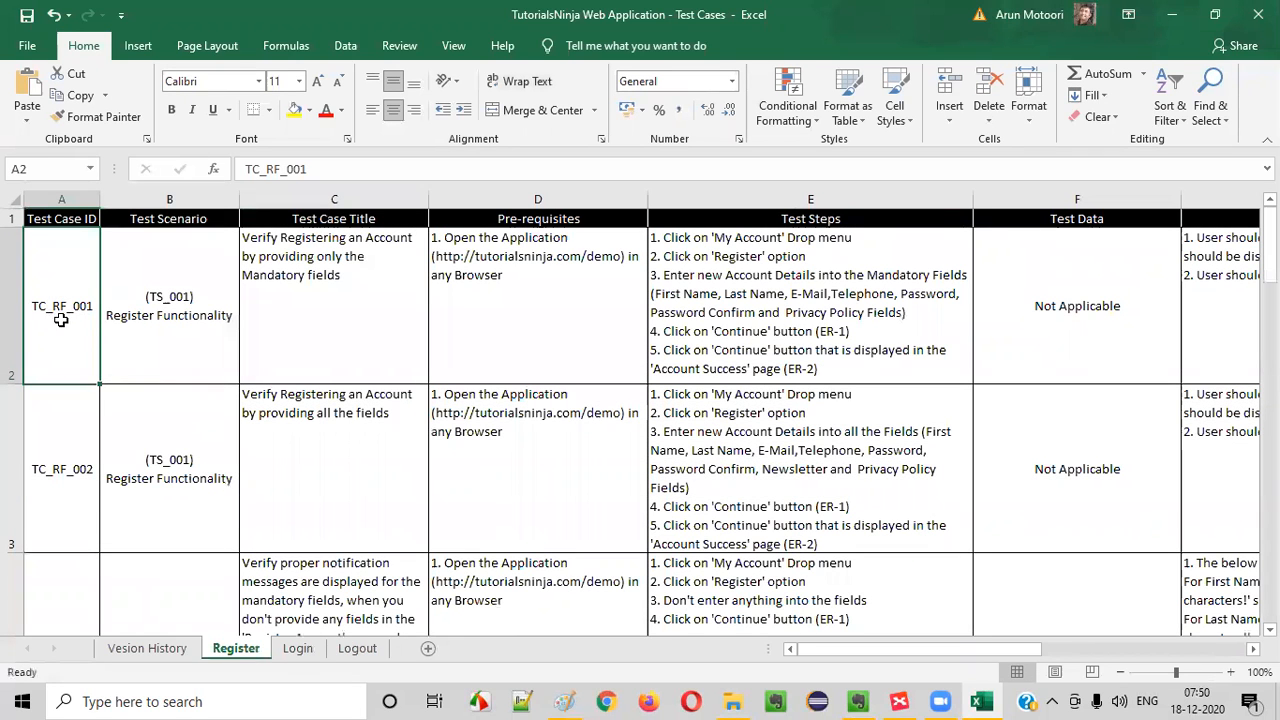
pyautogui.click(297, 650)
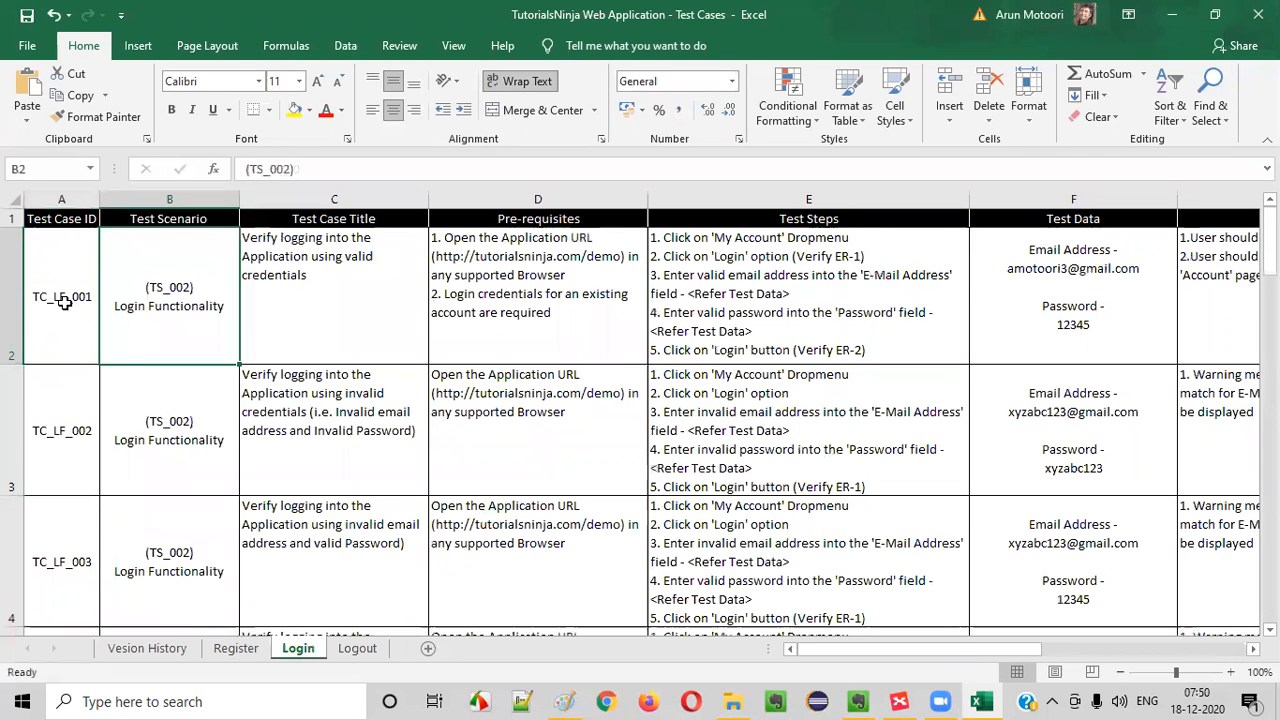
pyautogui.click(357, 648)
# - Complete the first test case ID on the Logout sheet as TC_LG_001 and select the empty Test Scenario cell beside it
pyautogui.doubleClick(80, 302)
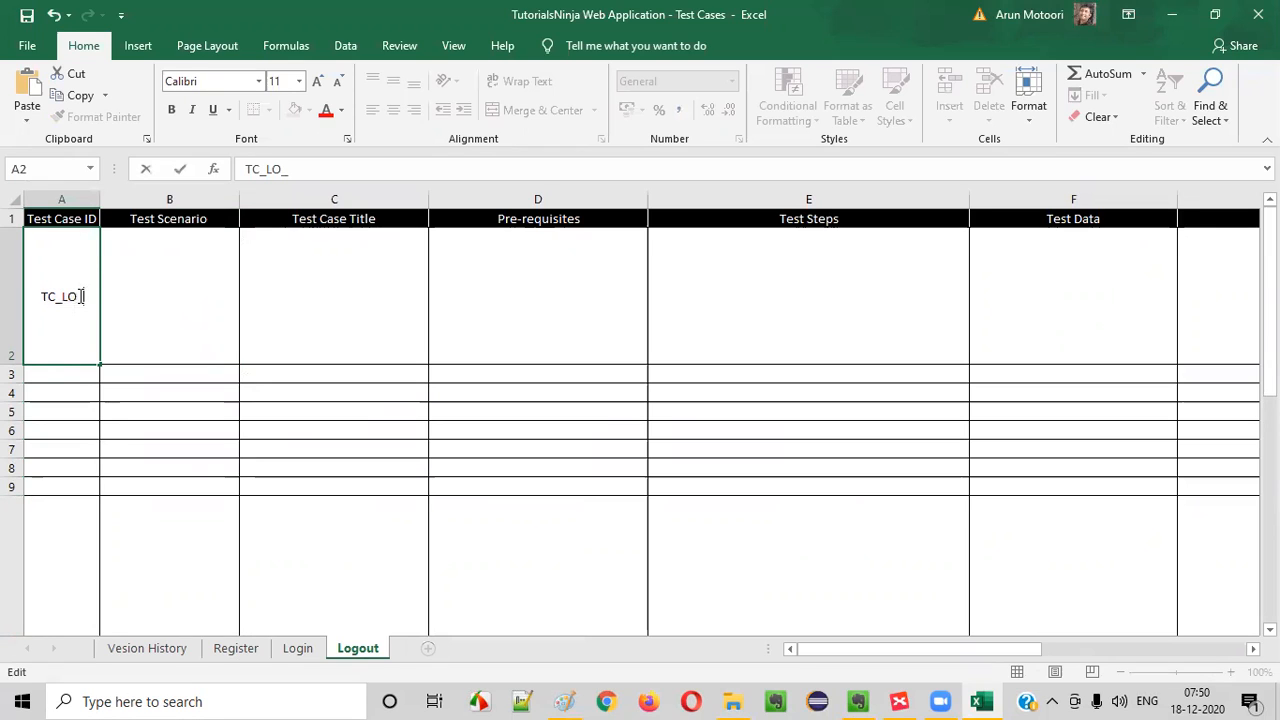
pyautogui.press('BackSpace')
pyautogui.write('G_001')
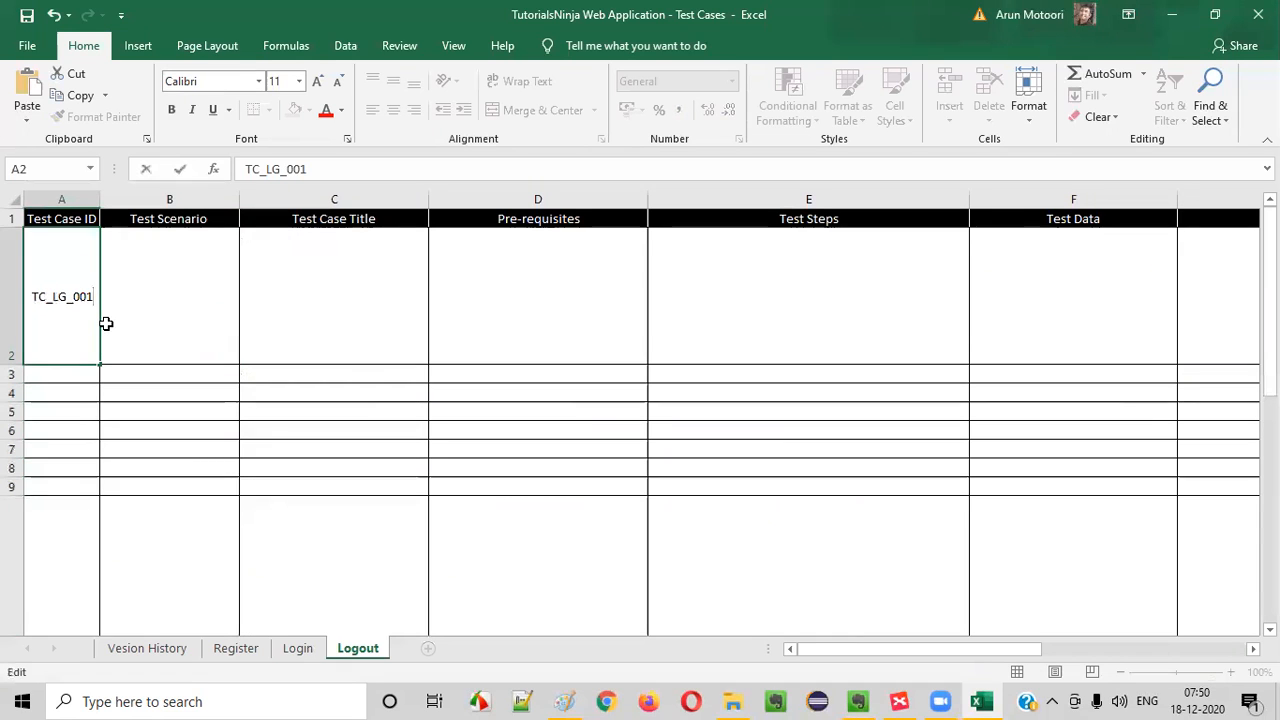
pyautogui.click(106, 323)
pyautogui.click(69, 306)
pyautogui.click(153, 299)
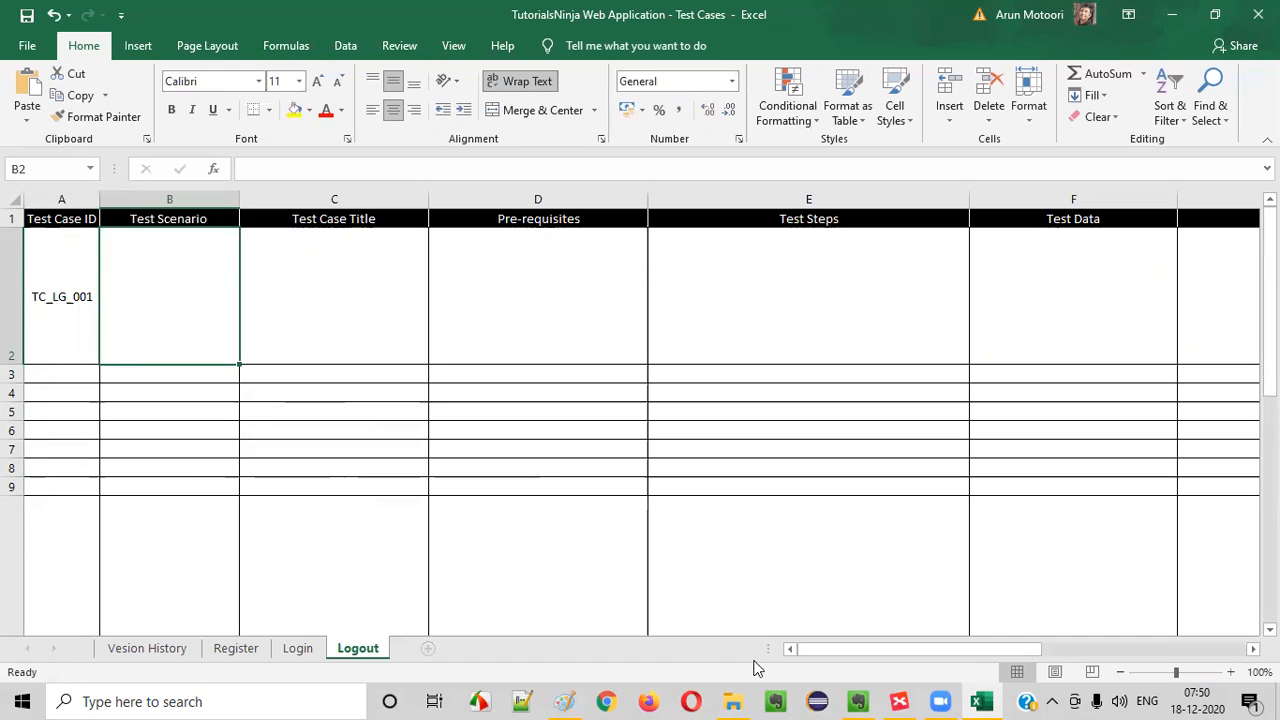
# - Open the TutorialsNinja - Test Scenarios (Login) workbook from the Downloads folder and enable editing
pyautogui.click(738, 700)
pyautogui.scroll(-3, 751, 323)
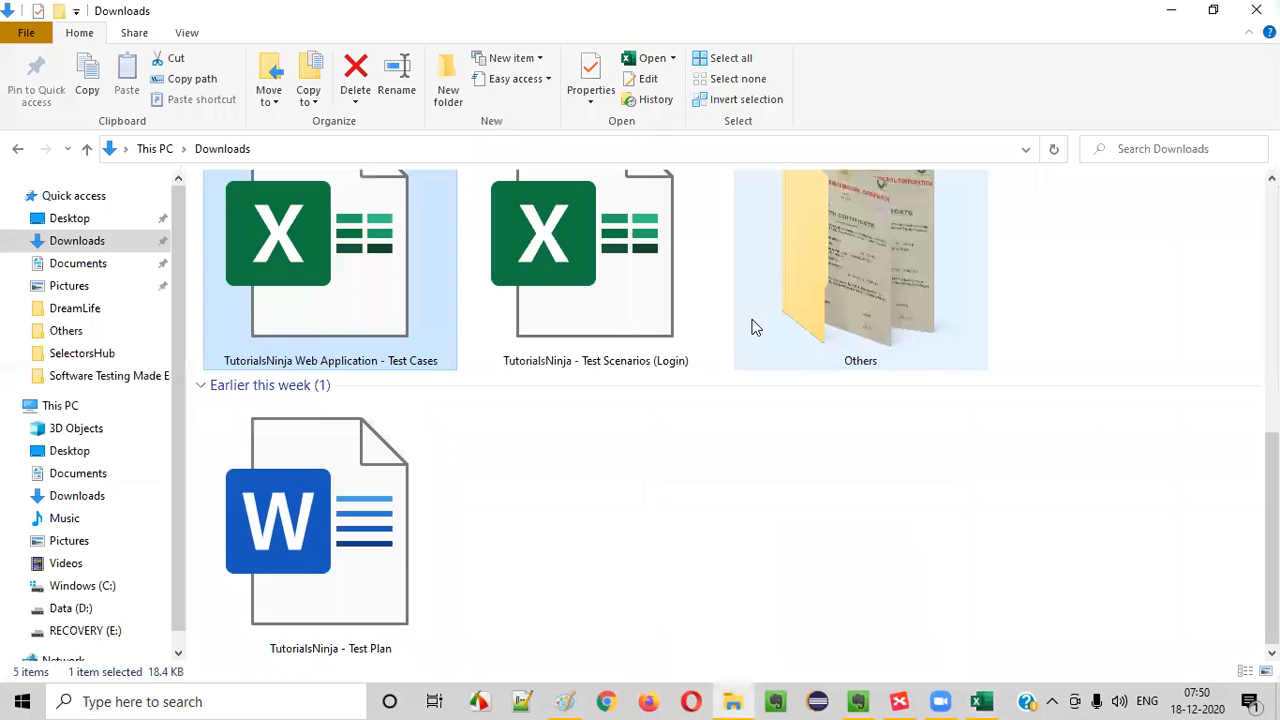
pyautogui.click(610, 300)
pyautogui.doubleClick(626, 320)
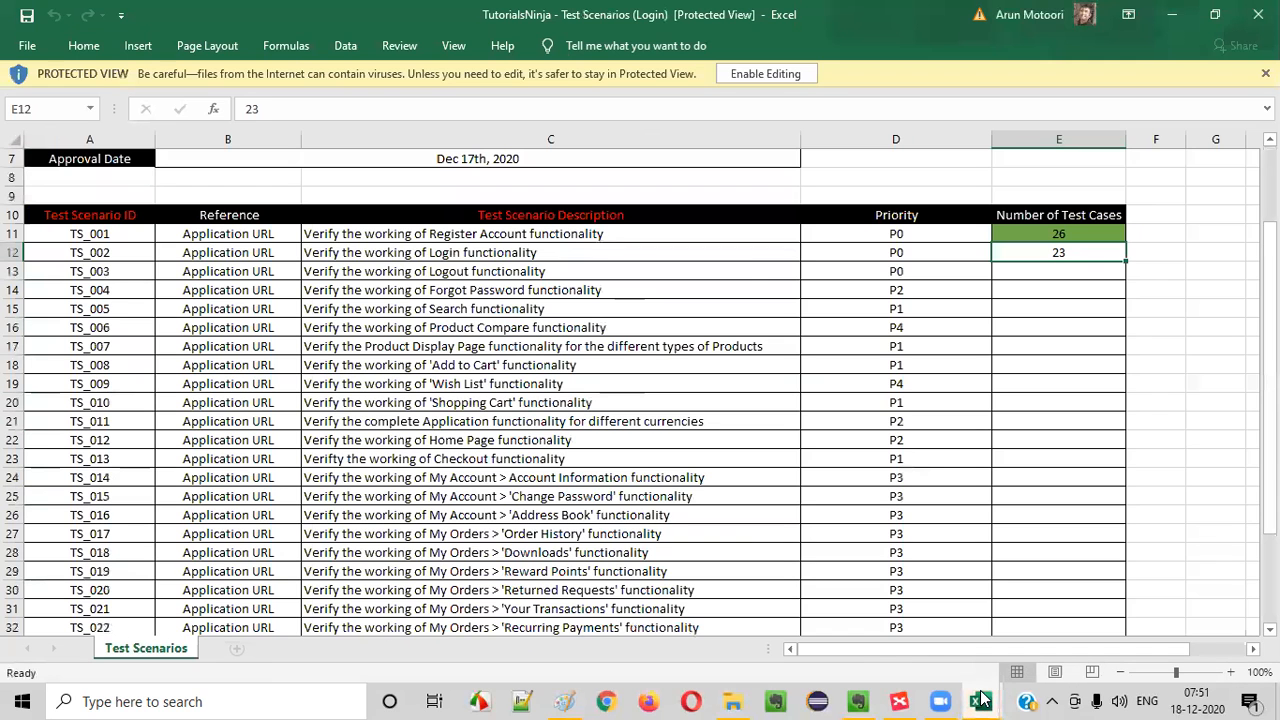
pyautogui.click(785, 74)
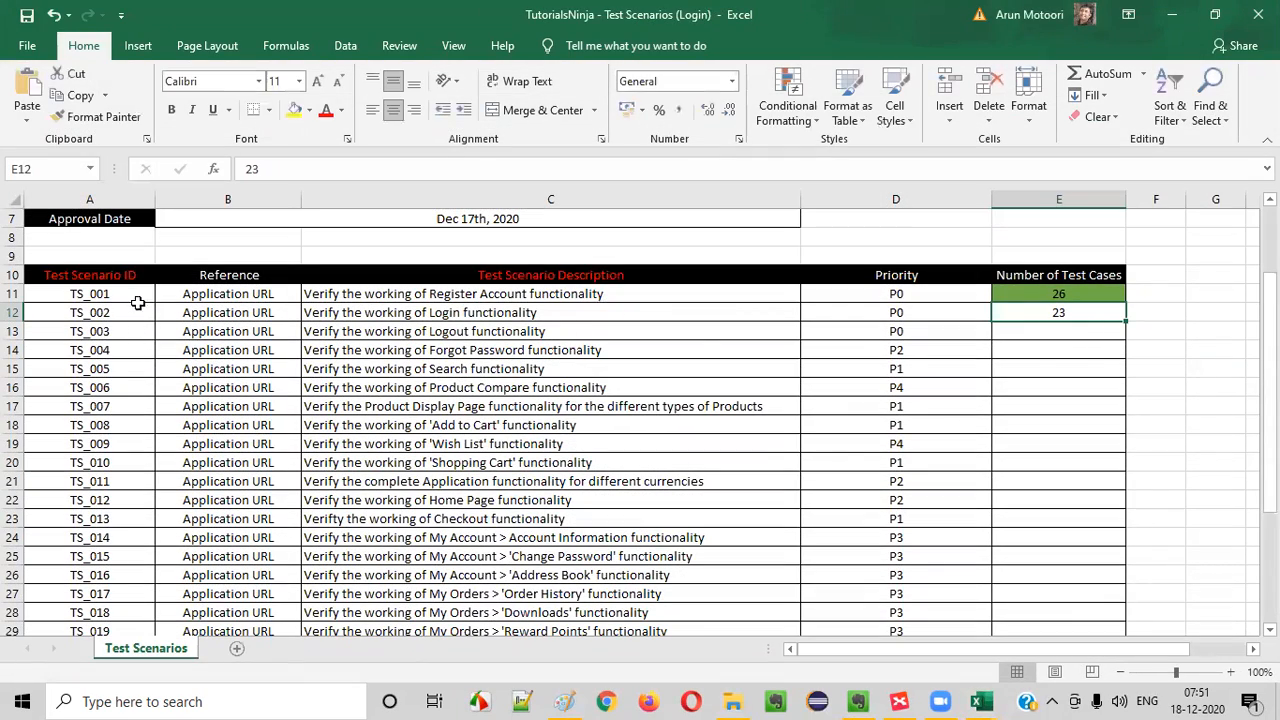
# - Review the Register Account and Login scenario rows, comparing their scenario IDs, descriptions and number of test cases
pyautogui.click(1058, 292)
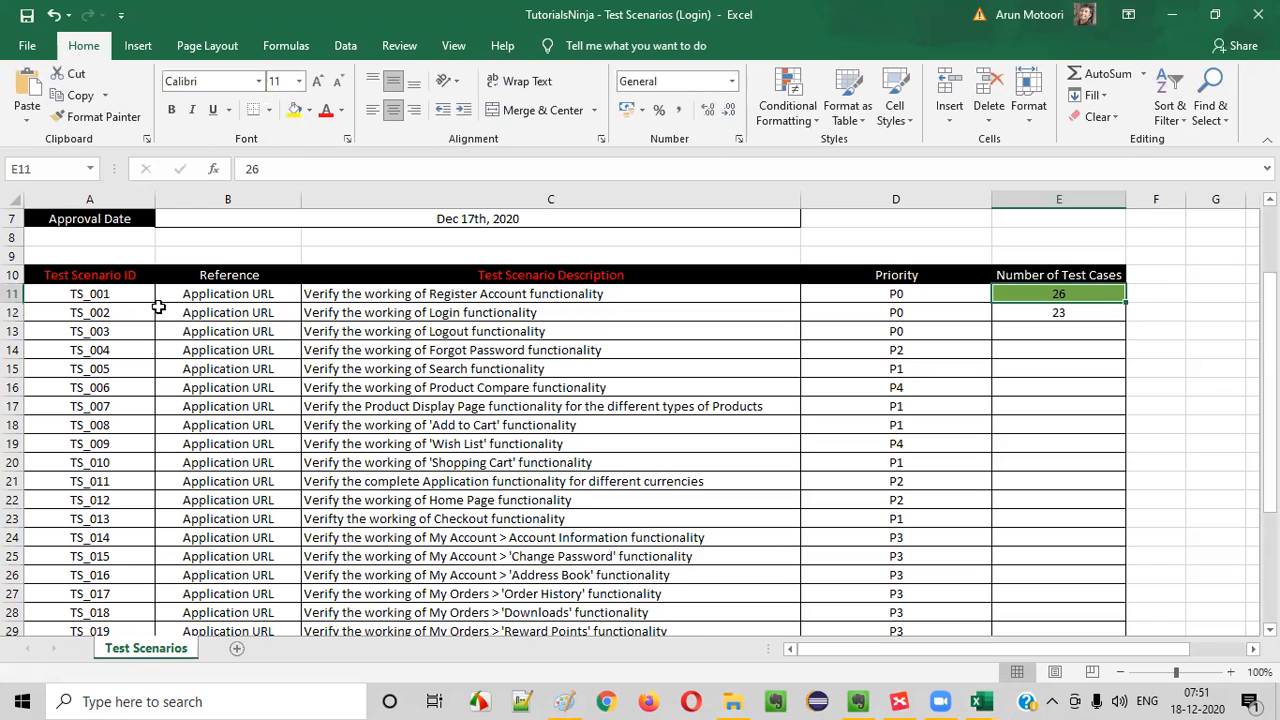
pyautogui.click(113, 297)
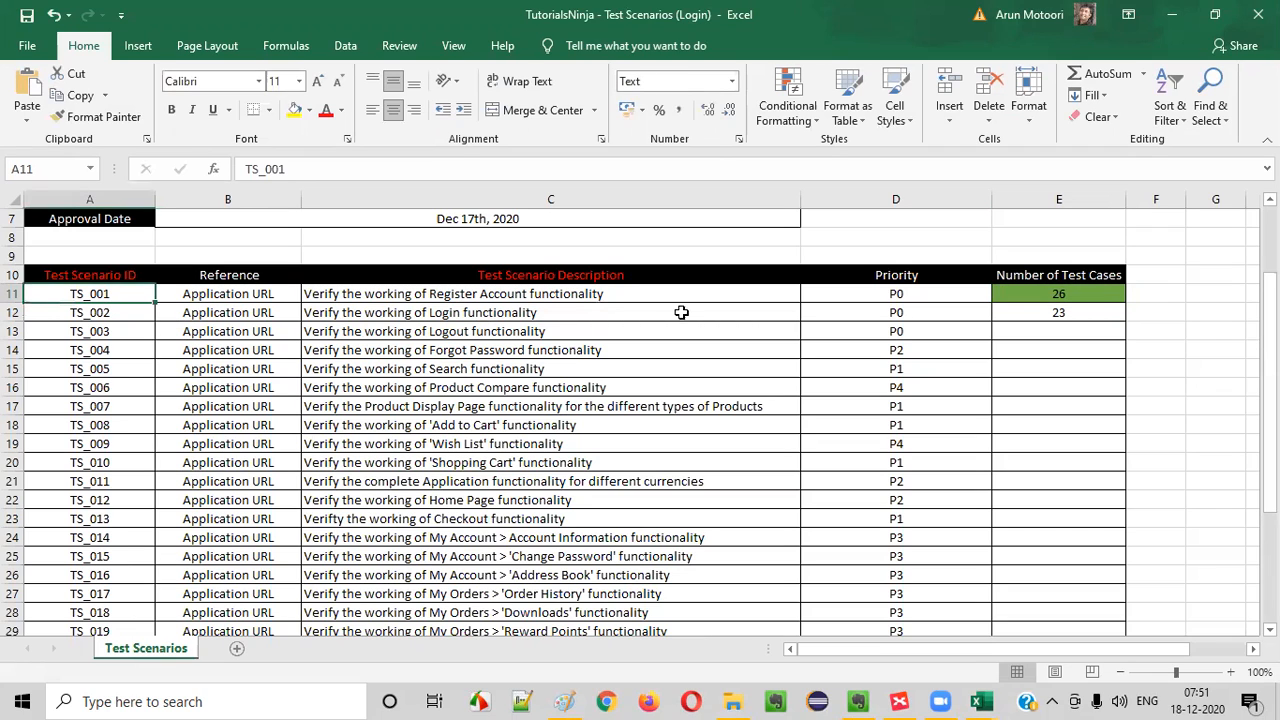
pyautogui.click(1071, 293)
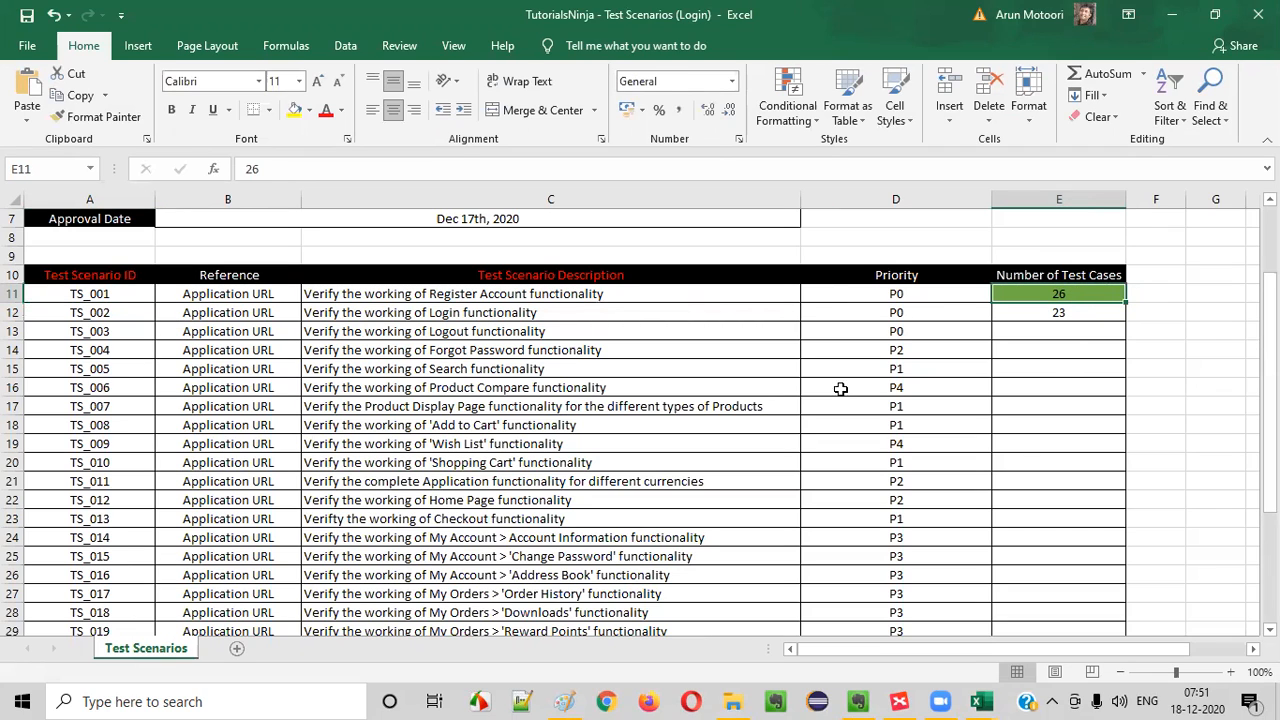
pyautogui.click(530, 294)
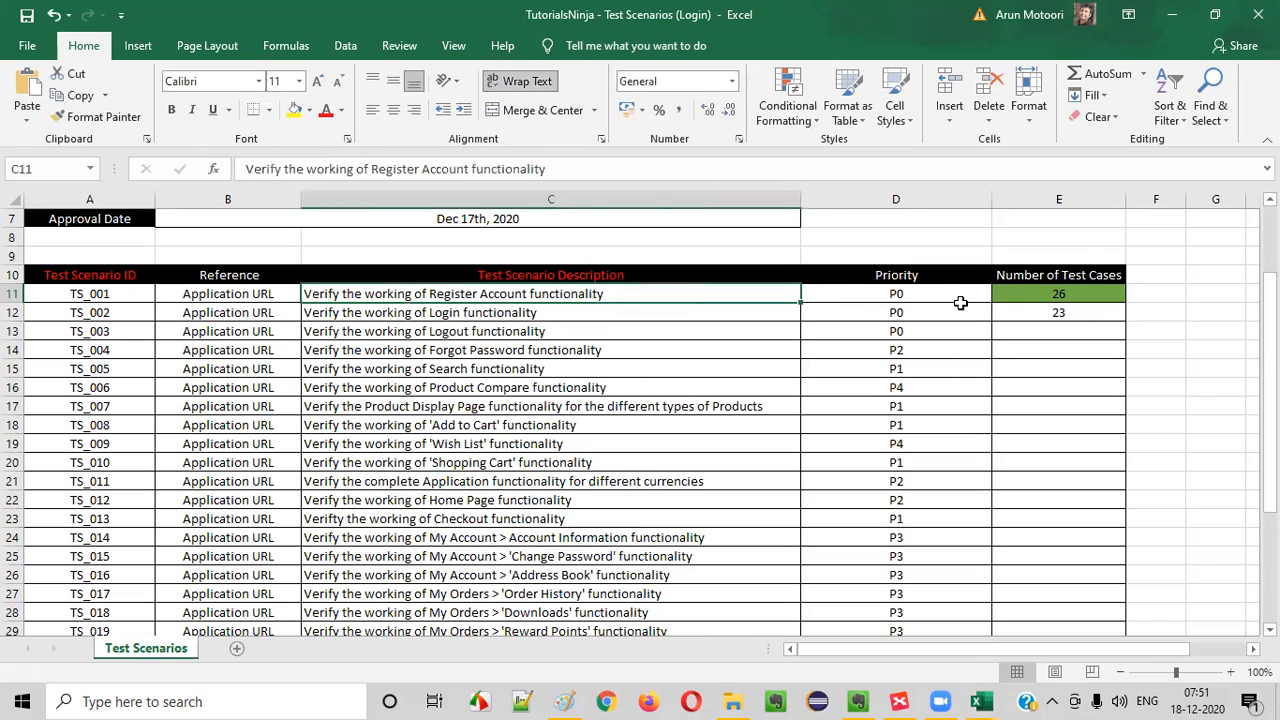
pyautogui.click(1070, 294)
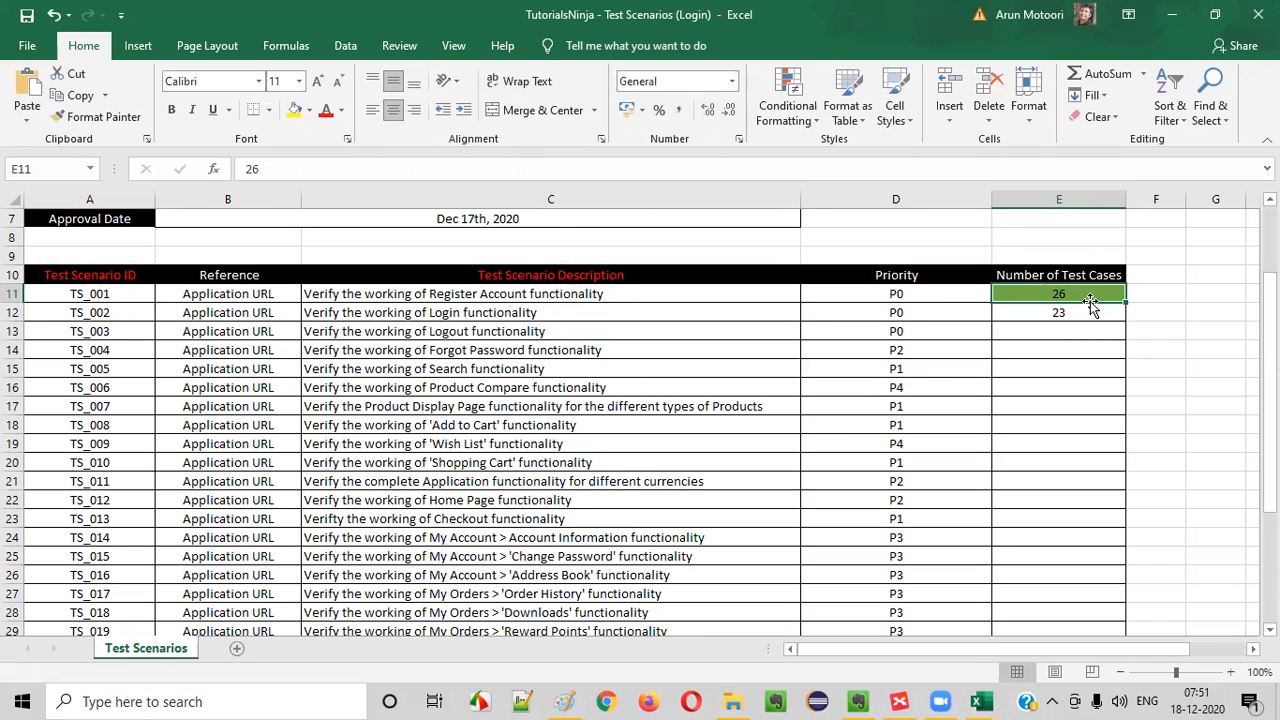
pyautogui.click(460, 314)
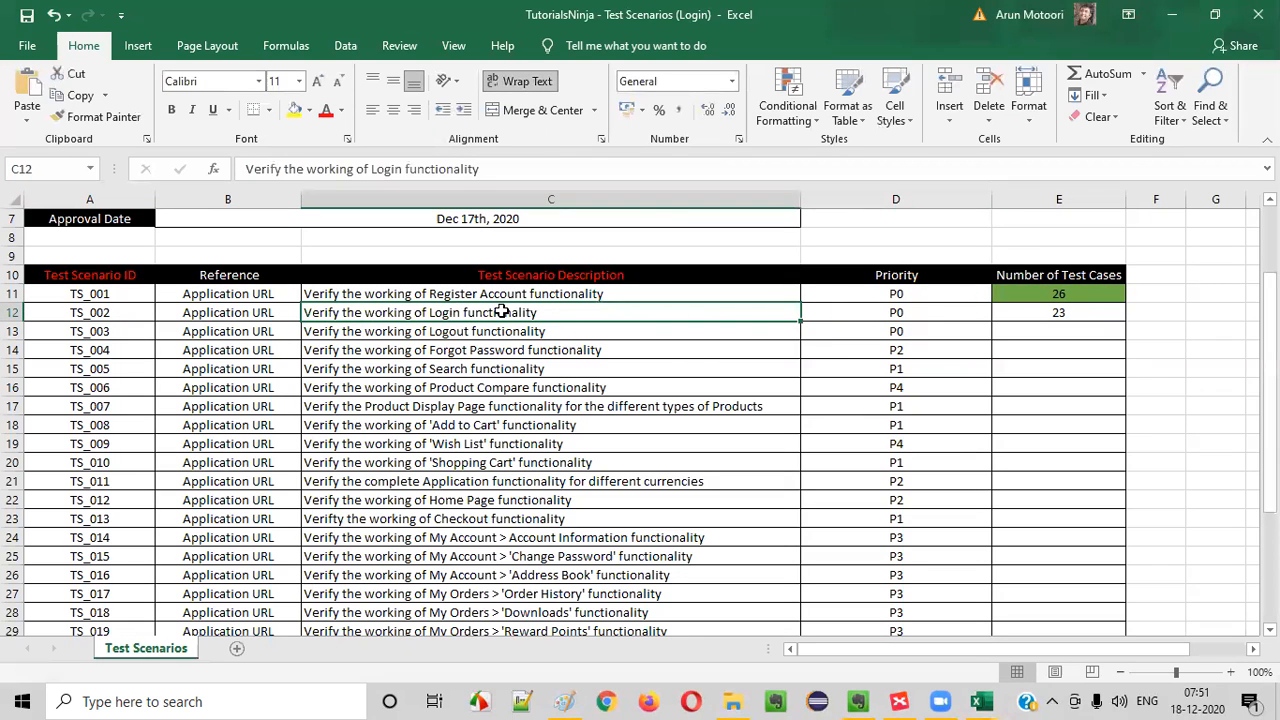
pyautogui.click(87, 314)
pyautogui.click(1074, 311)
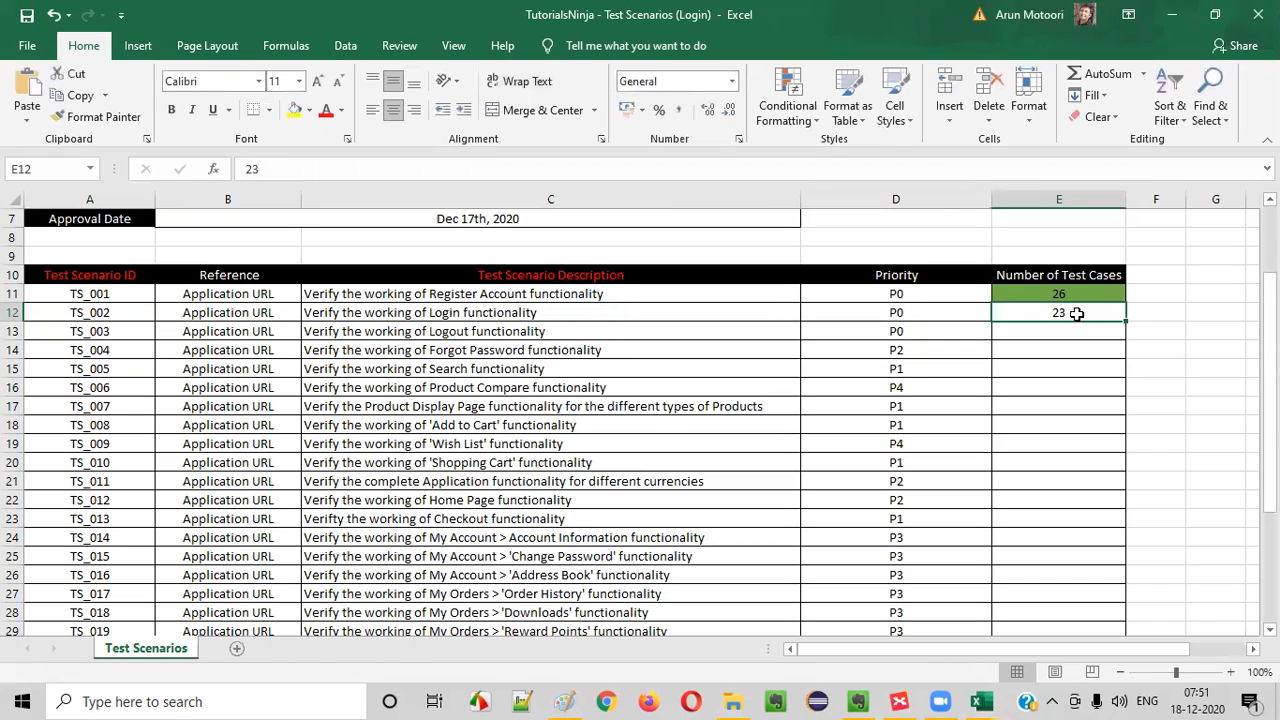
pyautogui.click(480, 314)
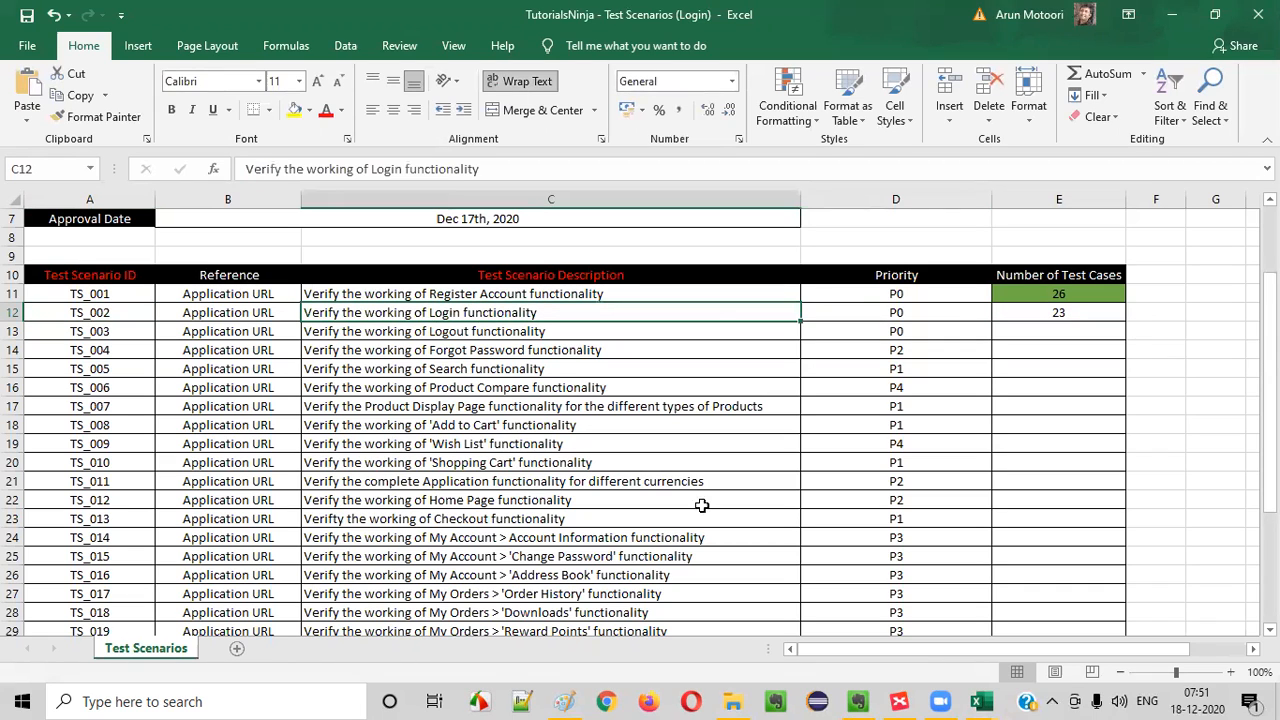
# - Fill the Login scenario's Number of Test Cases cell, E12, with the green theme colour used for the Register Account row
pyautogui.click(1101, 329)
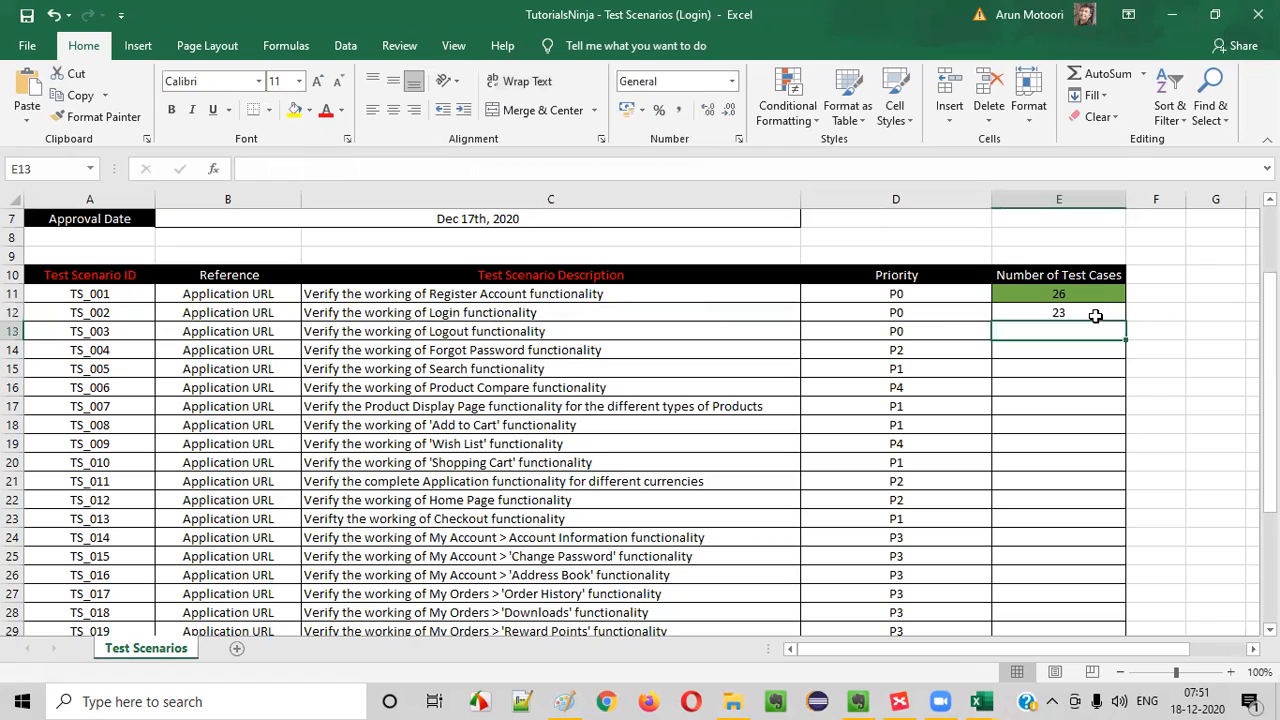
pyautogui.click(1095, 315)
pyautogui.click(309, 110)
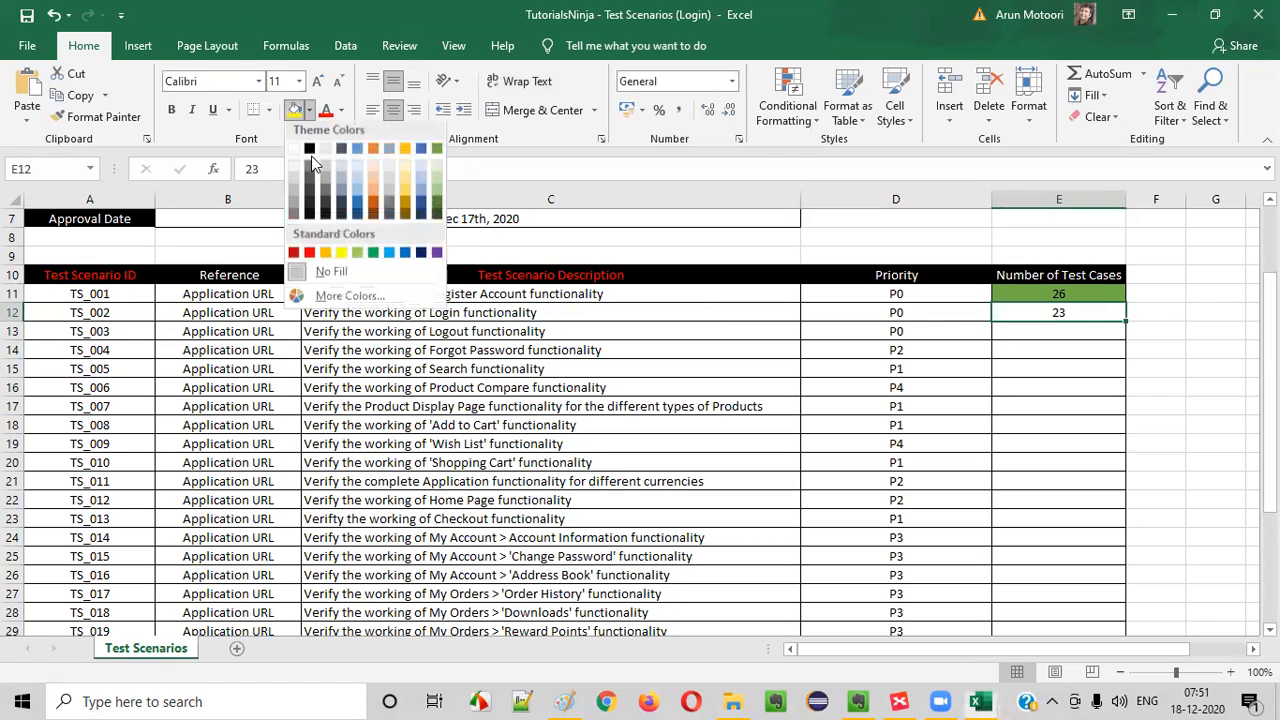
pyautogui.click(437, 152)
pyautogui.click(1040, 331)
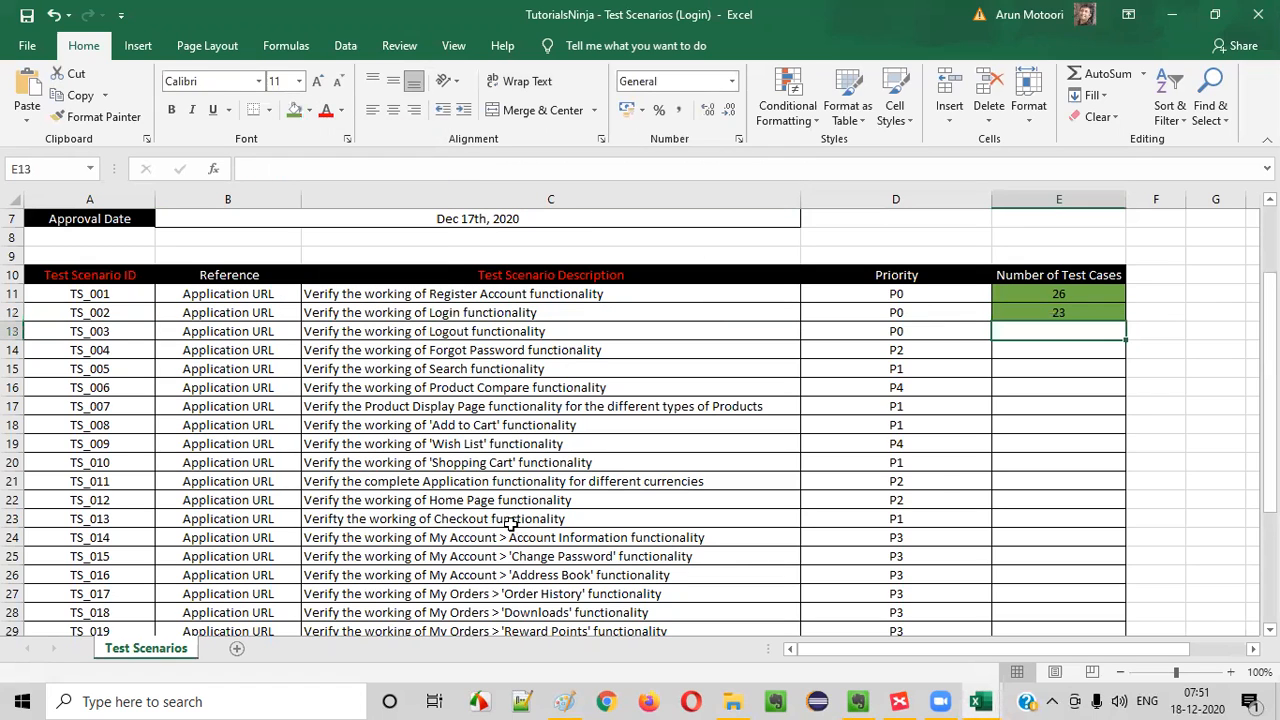
# - Look up the scenario ID that belongs to the Logout functionality in the test scenarios list
pyautogui.click(427, 336)
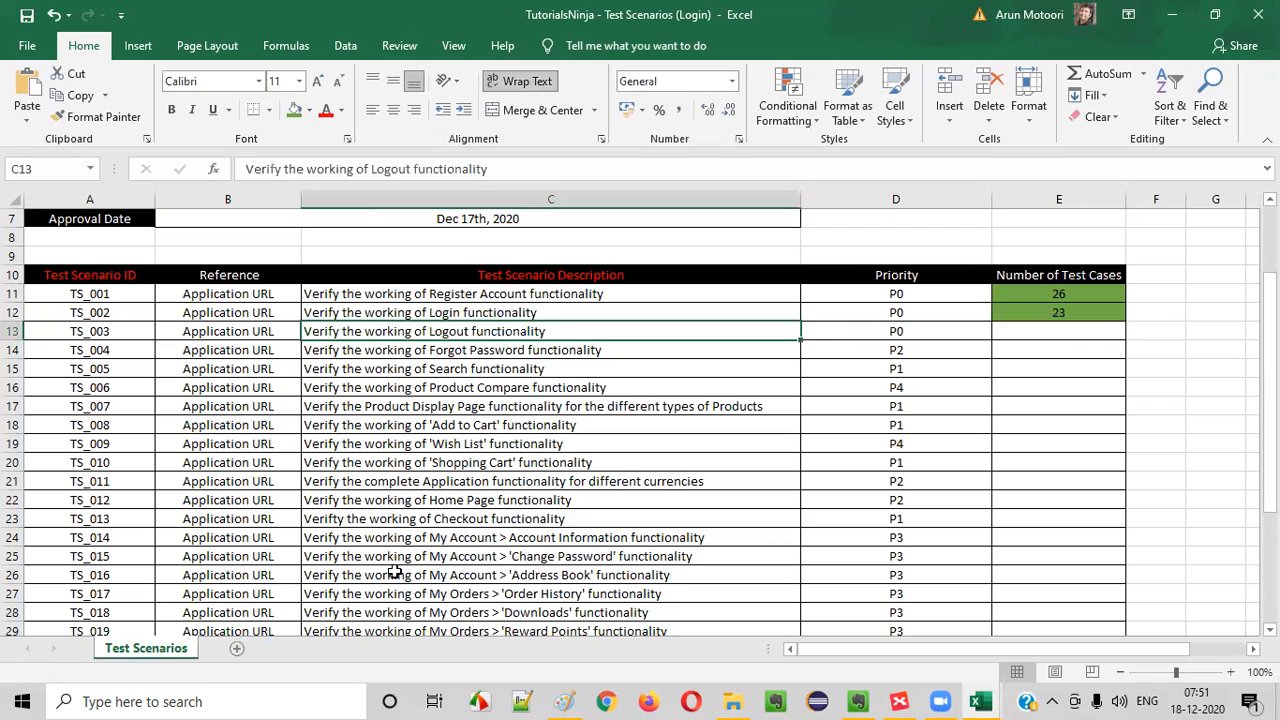
pyautogui.click(110, 336)
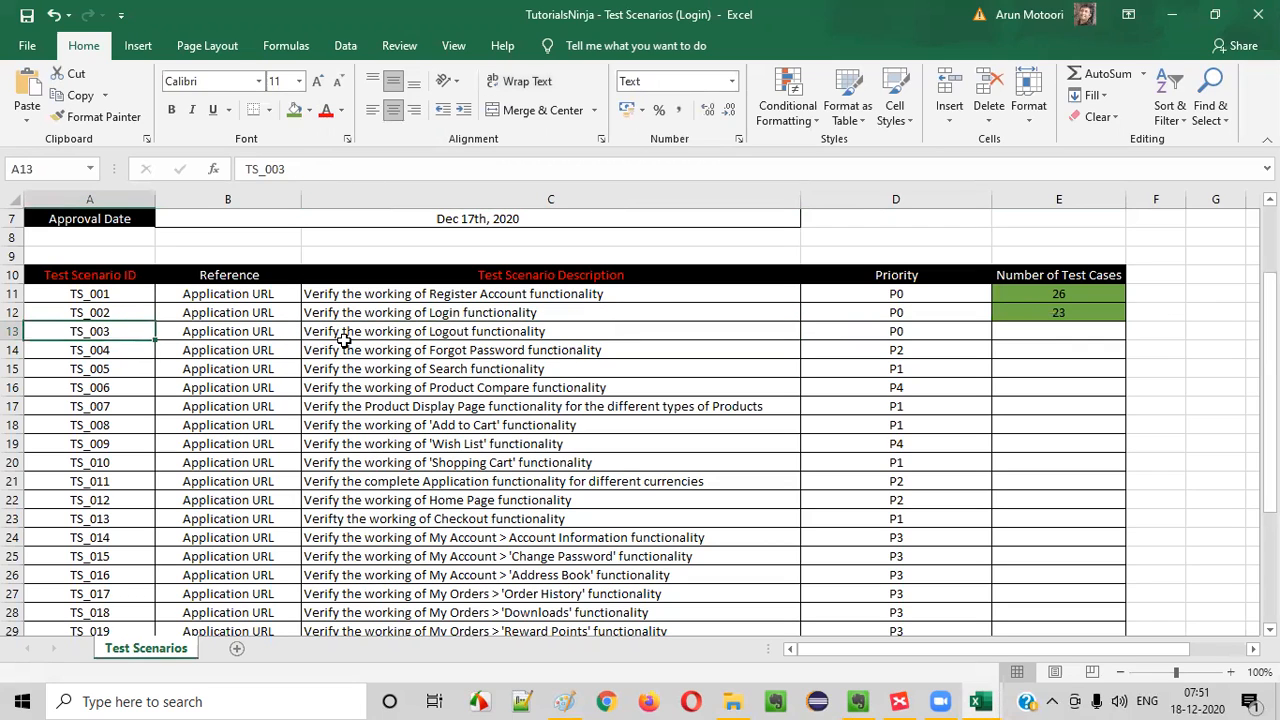
pyautogui.click(390, 336)
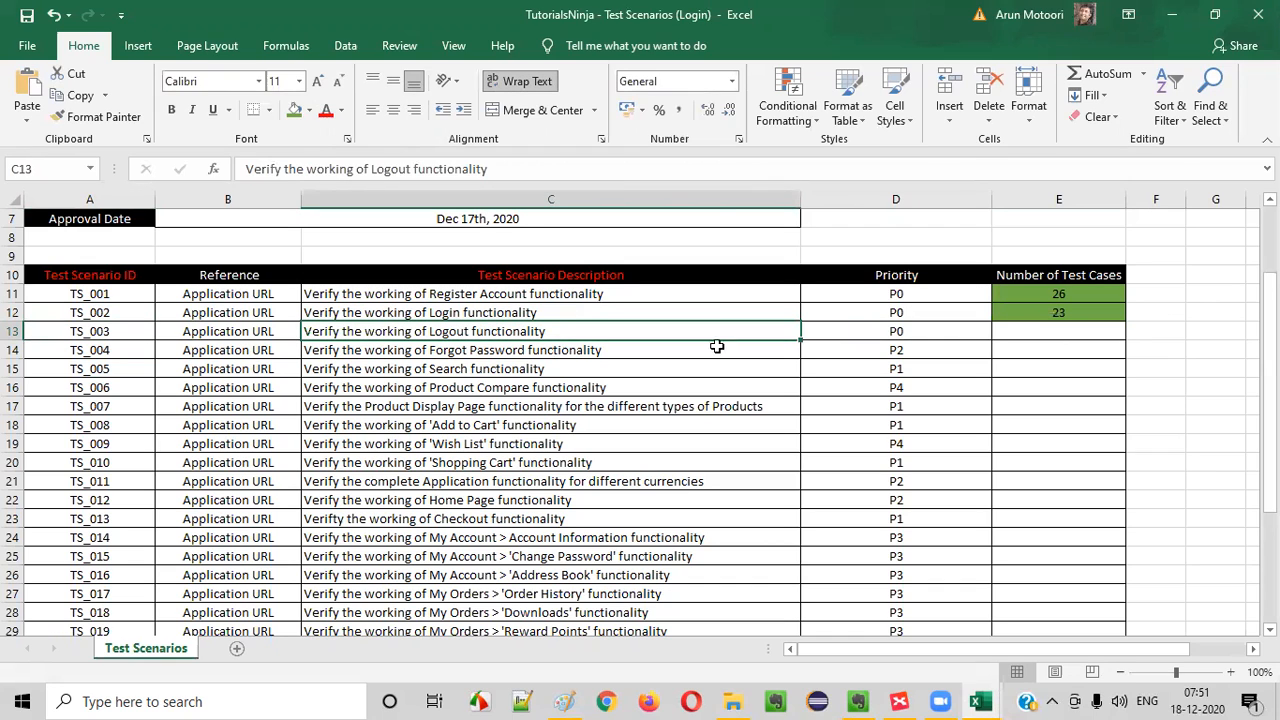
pyautogui.click(1011, 328)
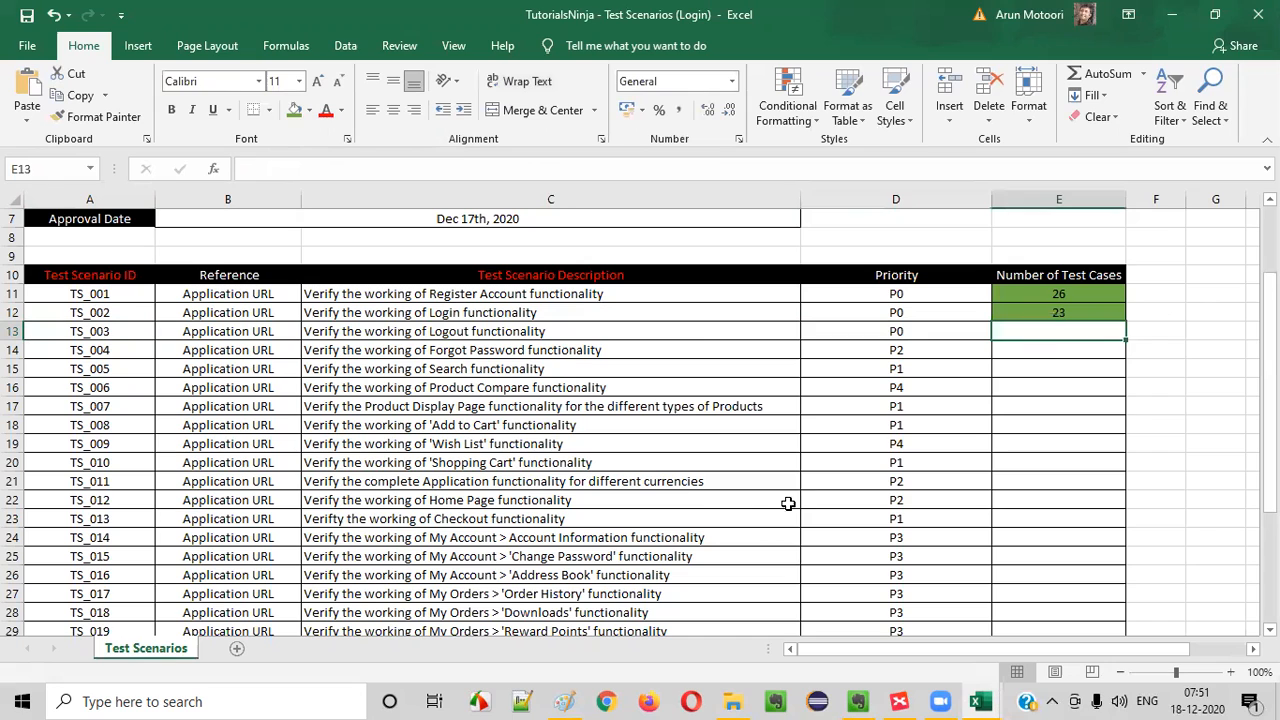
pyautogui.click(443, 330)
pyautogui.click(104, 332)
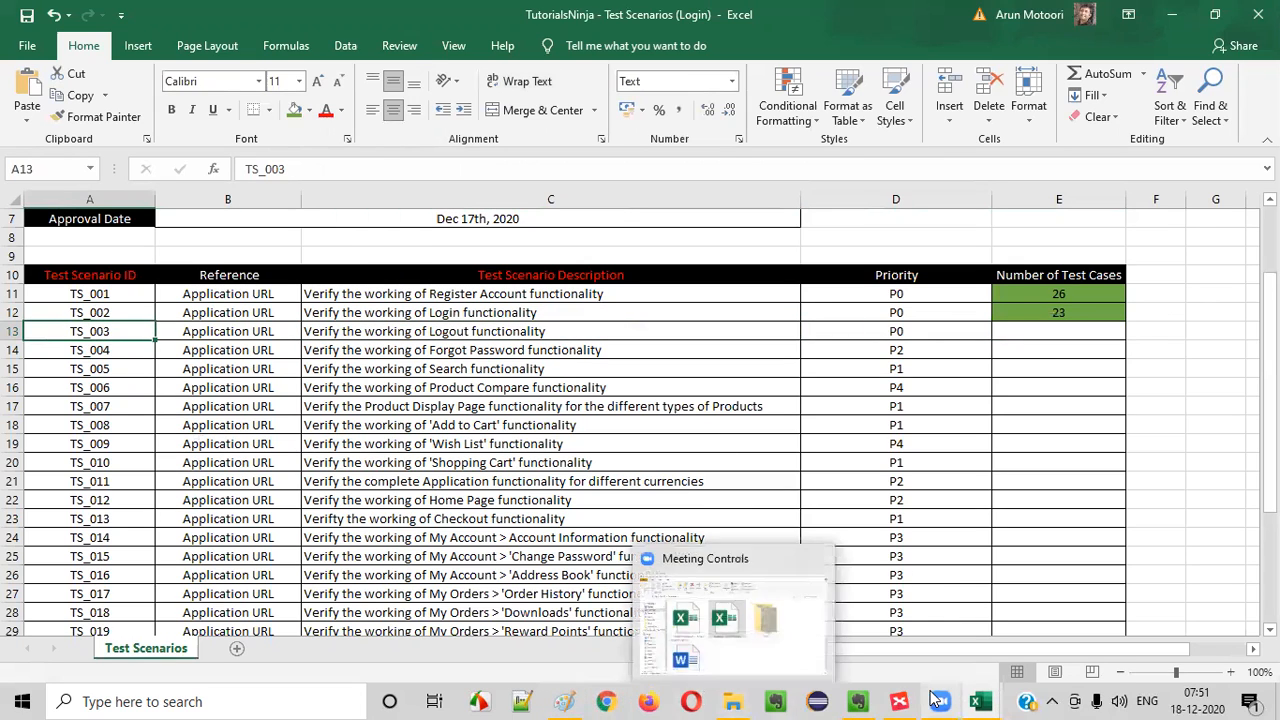
# - Switch to the TutorialsNinja Web Application - Test Cases workbook and enter TS_003 as the test scenario in B2 of the Logout sheet
pyautogui.moveTo(980, 701)
pyautogui.click(880, 620)
pyautogui.write('tX')
pyautogui.press('BackSpace')
pyautogui.write('S_003')
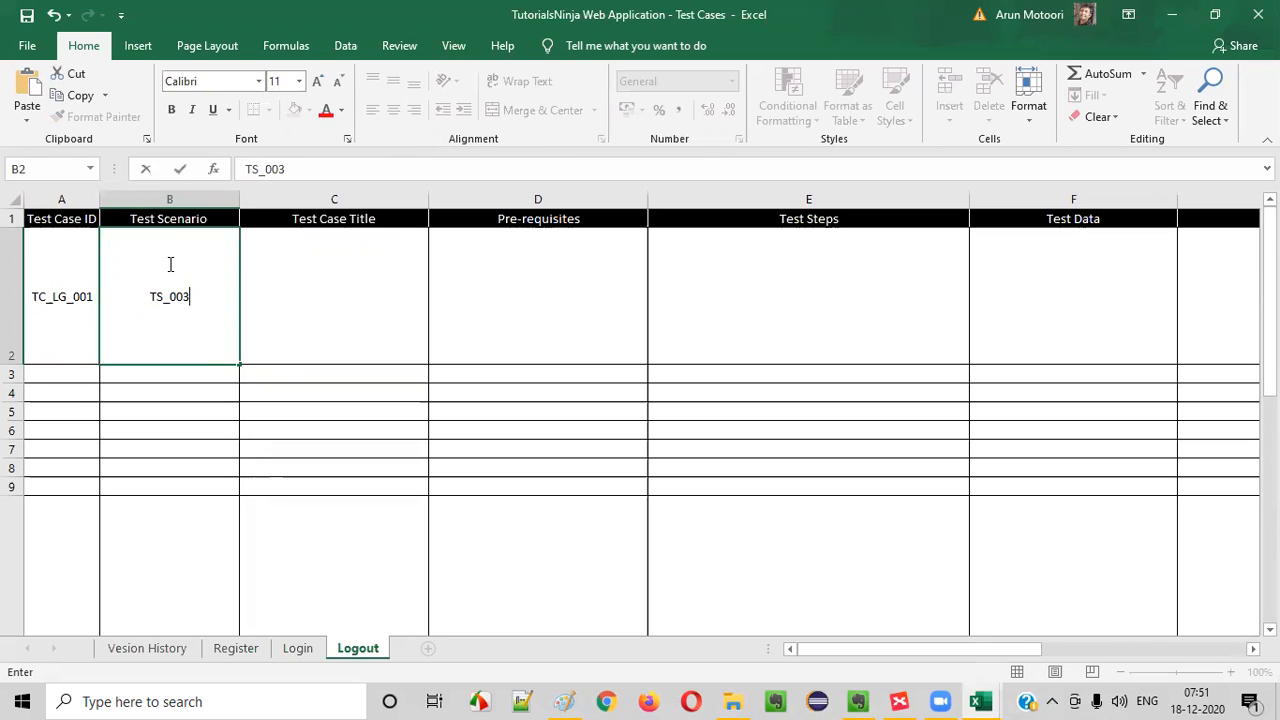
pyautogui.press('Return')
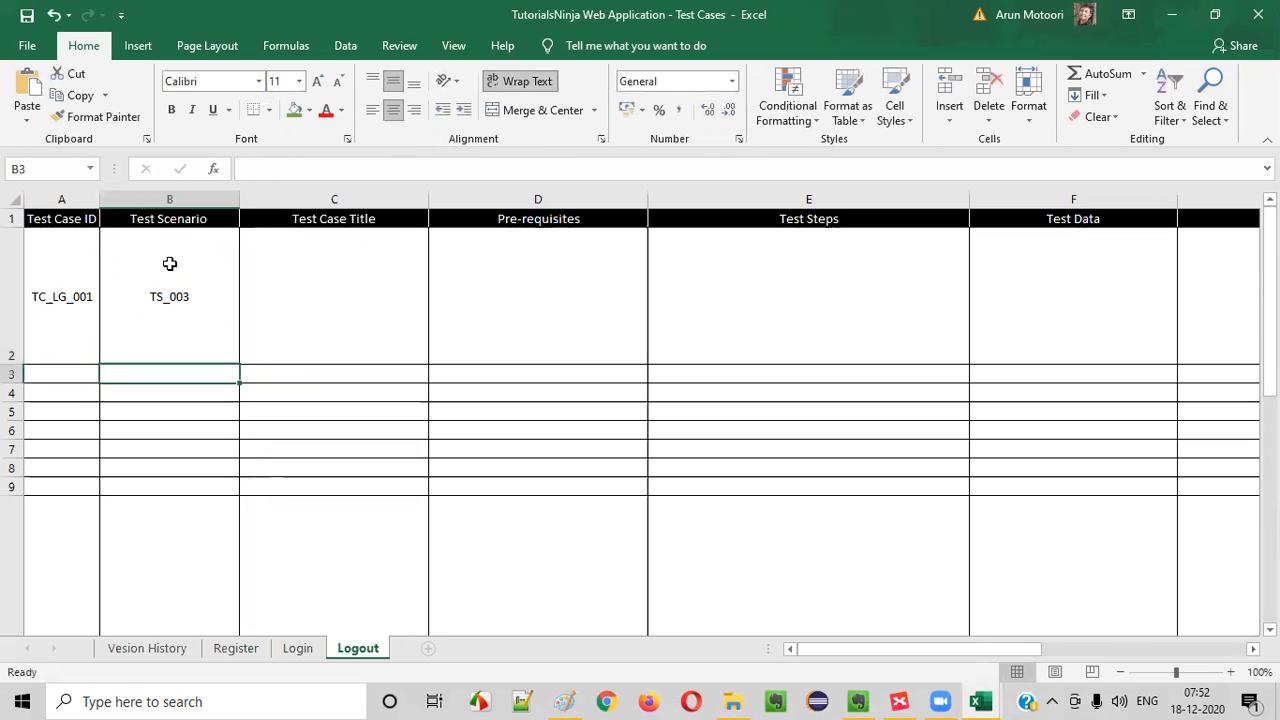
# - Put the scenario ID in B2 in parentheses and add Logout Functionality on a second line of the same cell
pyautogui.click(166, 327)
pyautogui.doubleClick(200, 303)
pyautogui.write(')')
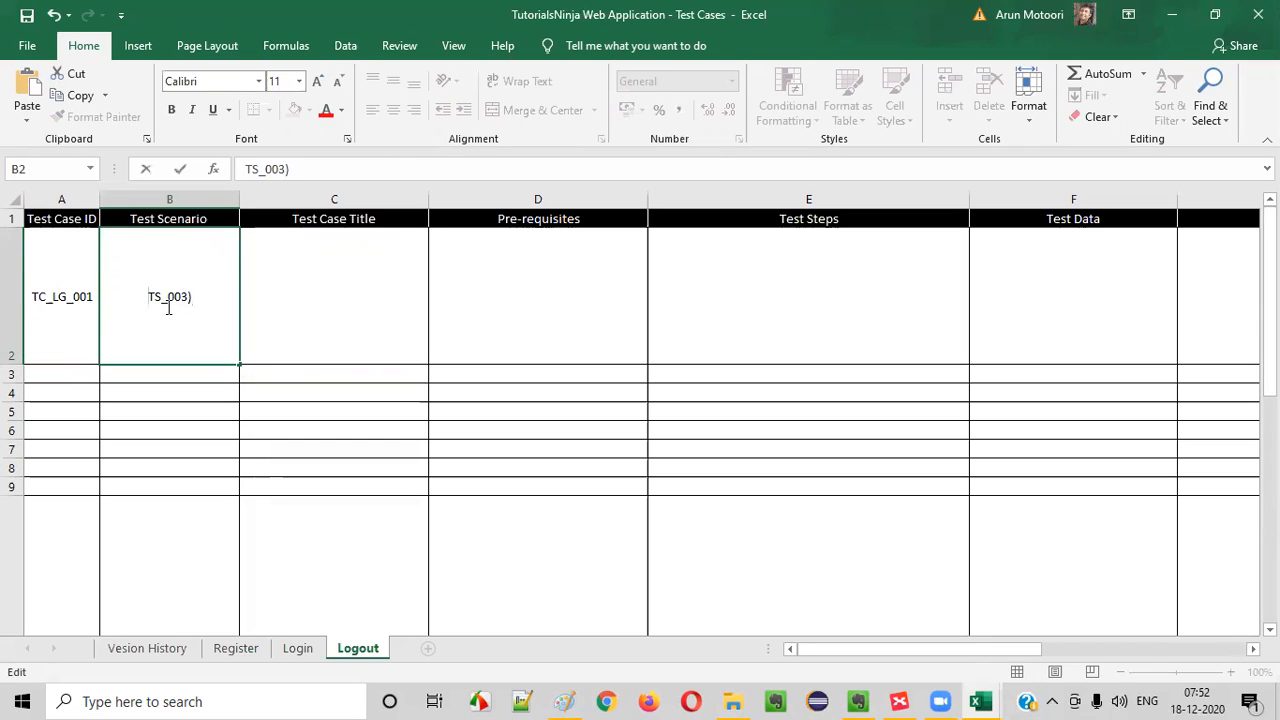
pyautogui.write('(')
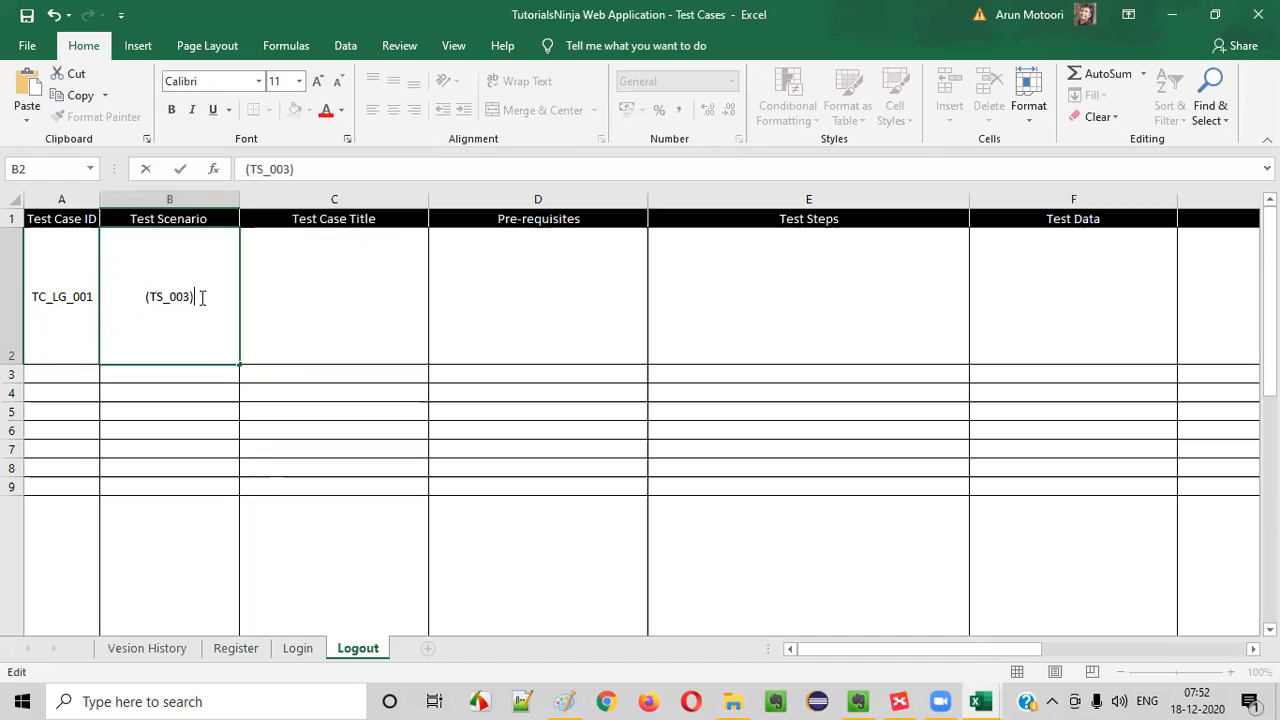
pyautogui.hotkey('alt', 'Return')
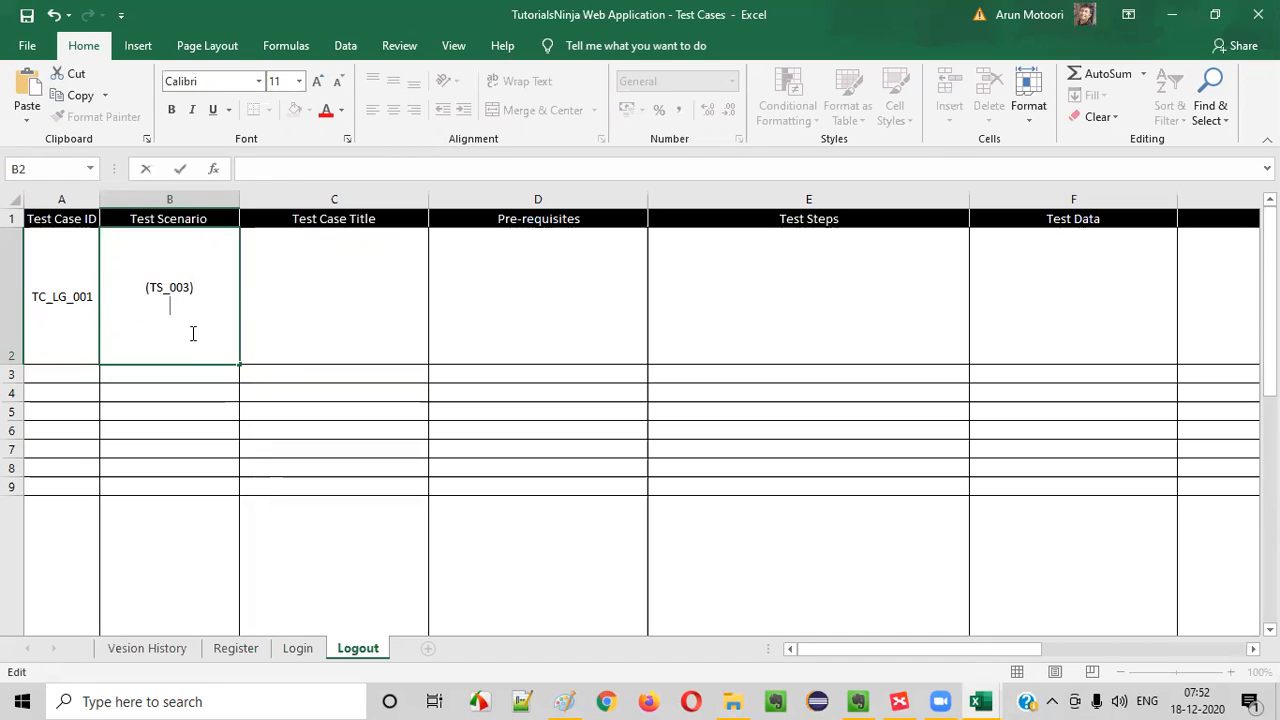
pyautogui.write('Logout Functio')
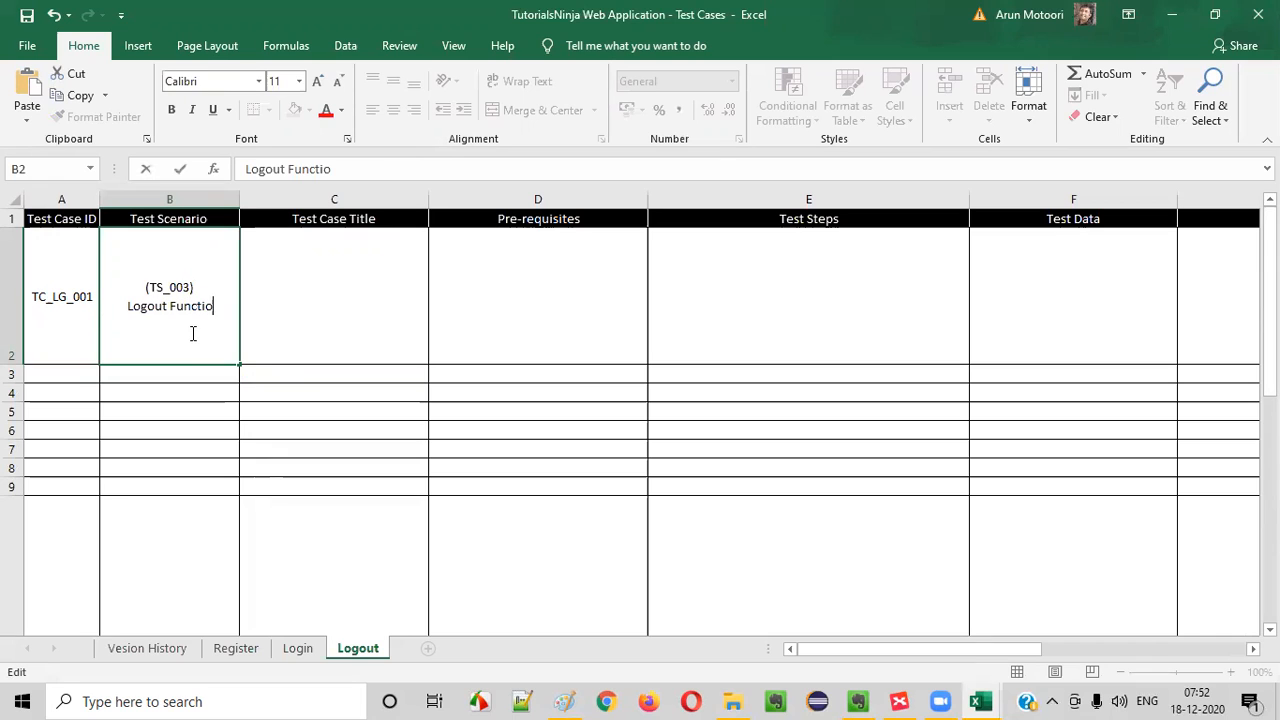
pyautogui.write('nality')
pyautogui.click(295, 316)
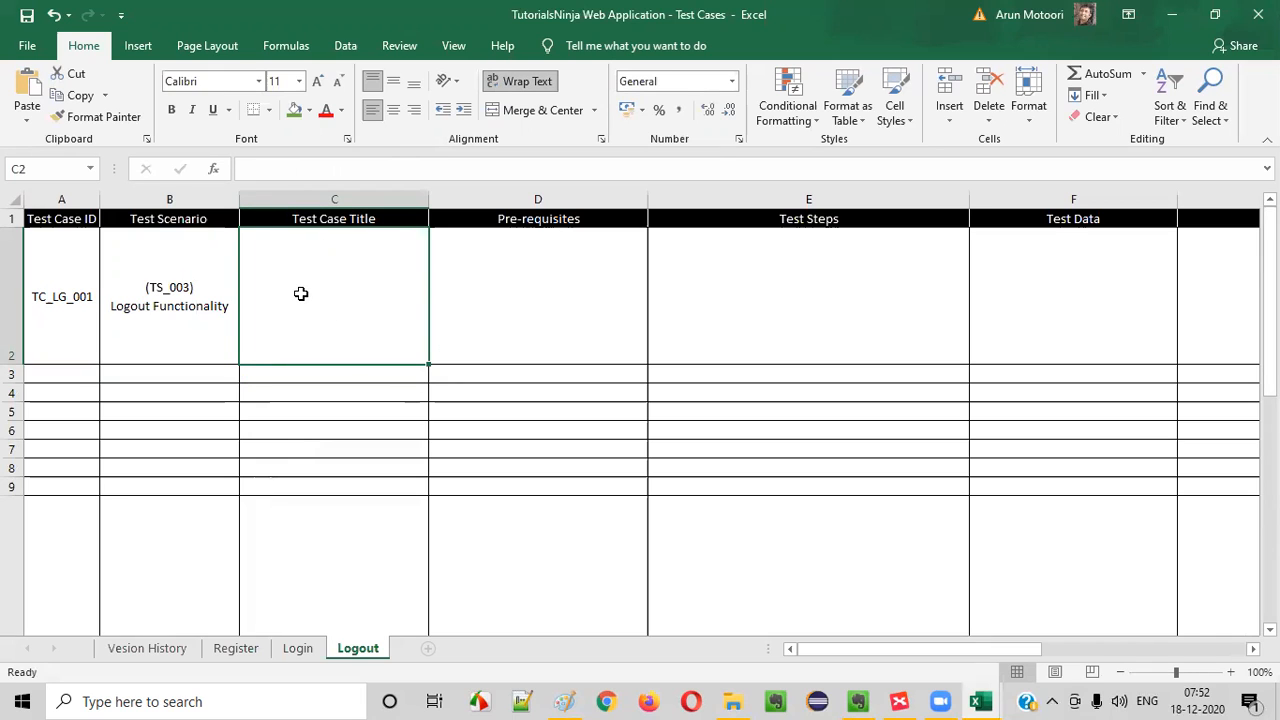
# - Select the empty Test Case Title cell C2 and consult the Logout.xmind mind map for its first idea, logging out from the 'My Account' Dropmenu
pyautogui.moveTo(303, 294); pyautogui.dragTo(934, 256)
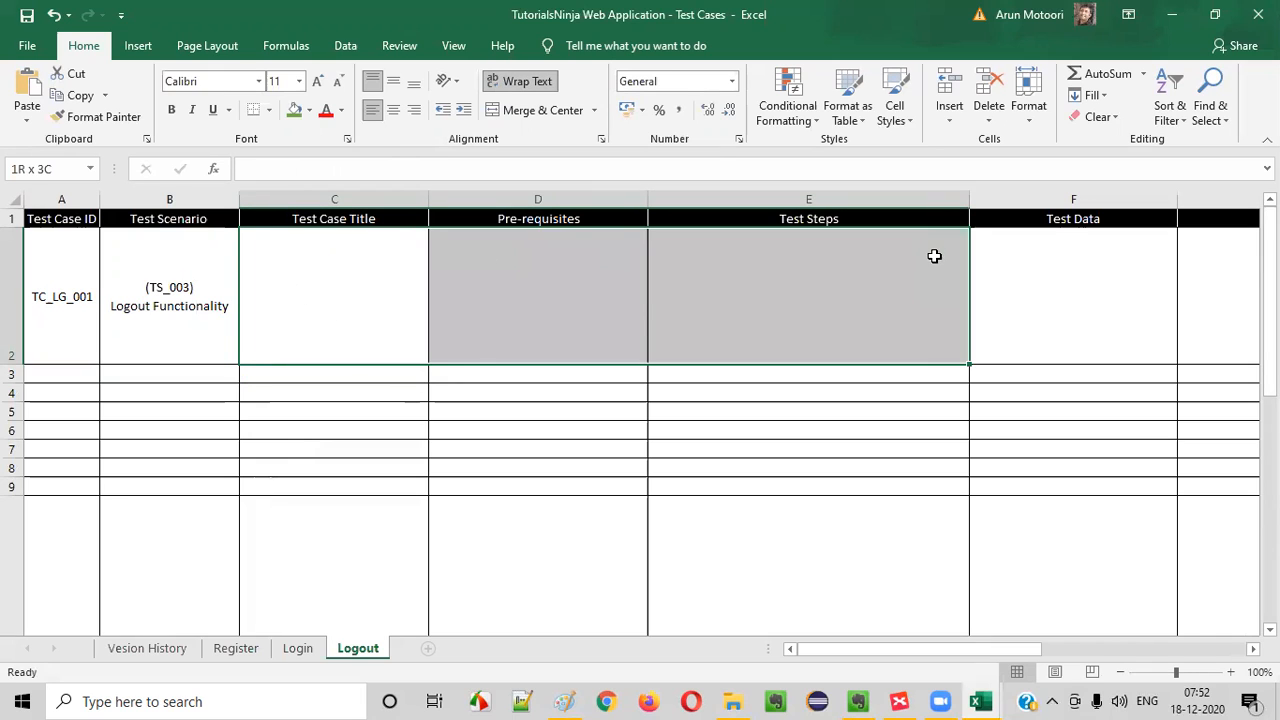
pyautogui.click(934, 256)
pyautogui.click(357, 308)
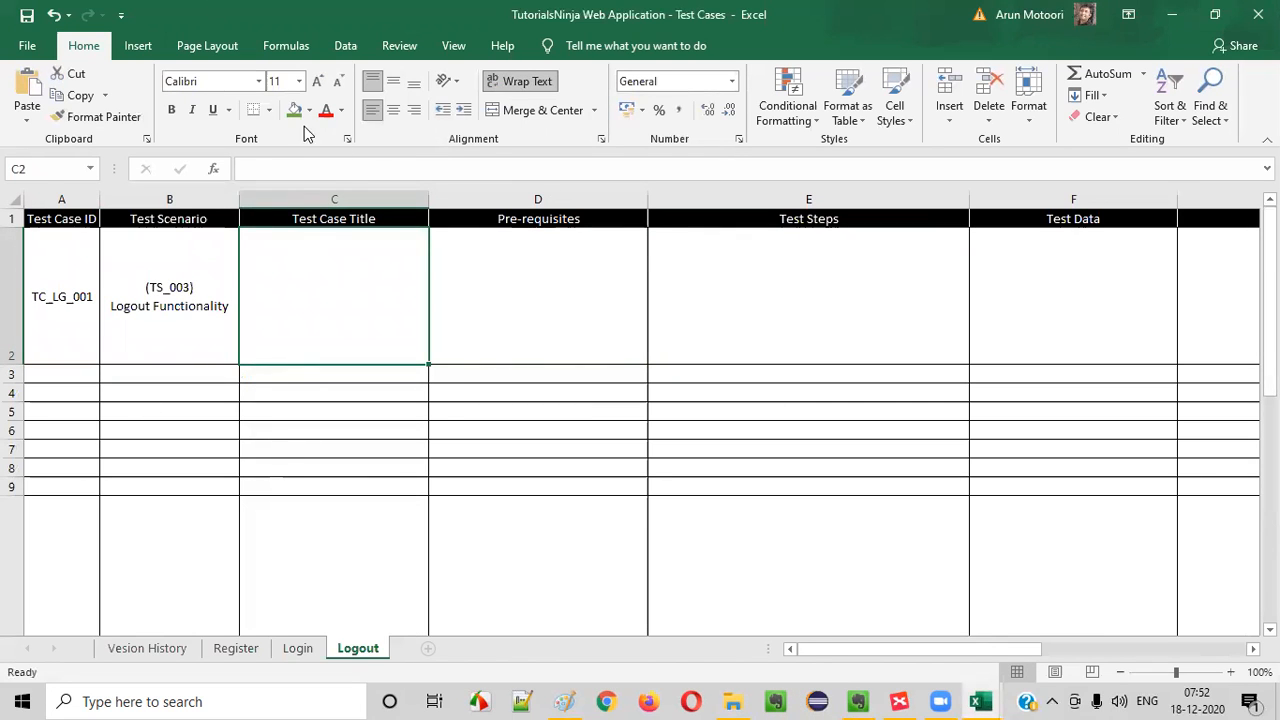
pyautogui.click(899, 701)
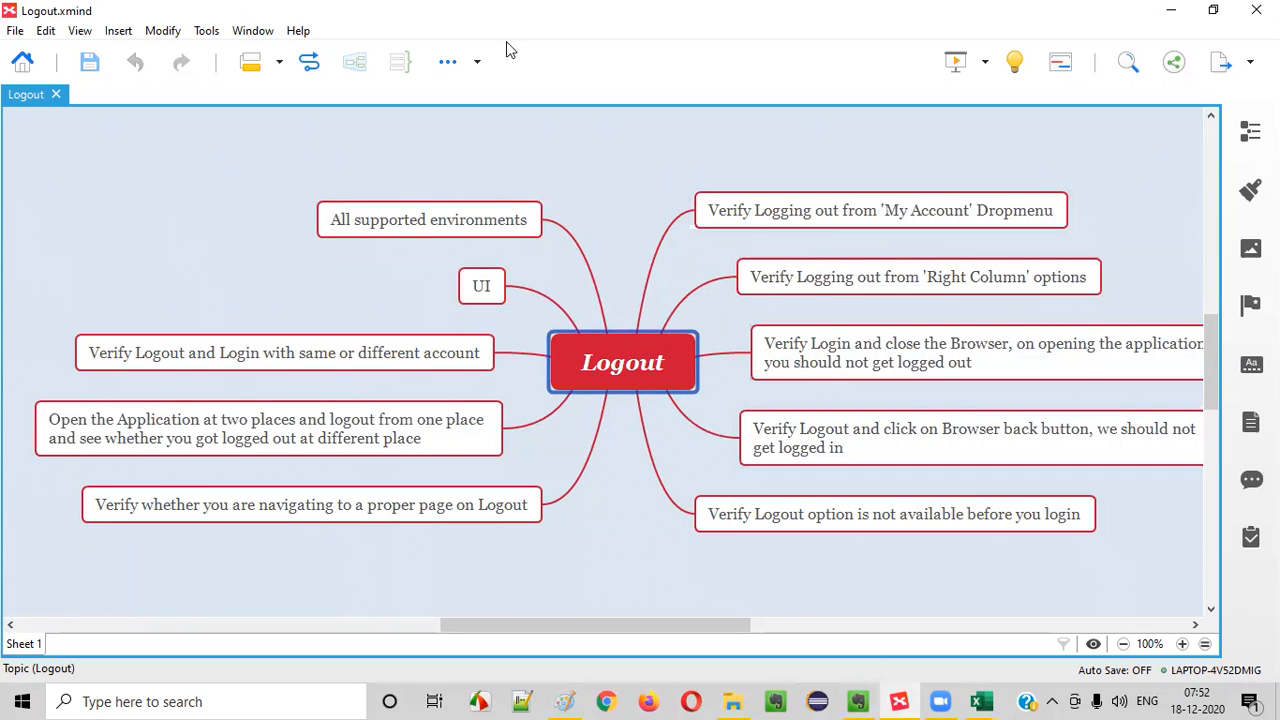
pyautogui.hotkey('alt', 'Tab')
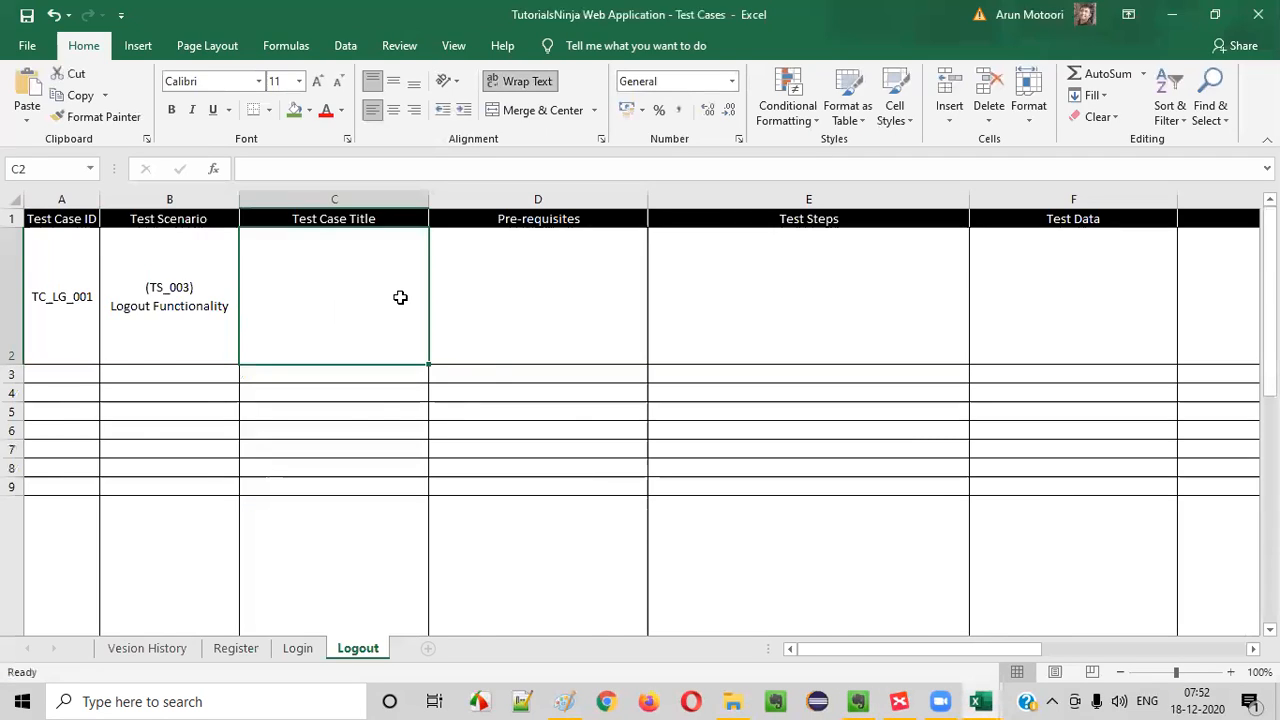
pyautogui.hotkey('alt', 'Tab')
pyautogui.hotkey('alt', 'Tab')
pyautogui.hotkey('alt', 'Tab')
pyautogui.click(817, 226)
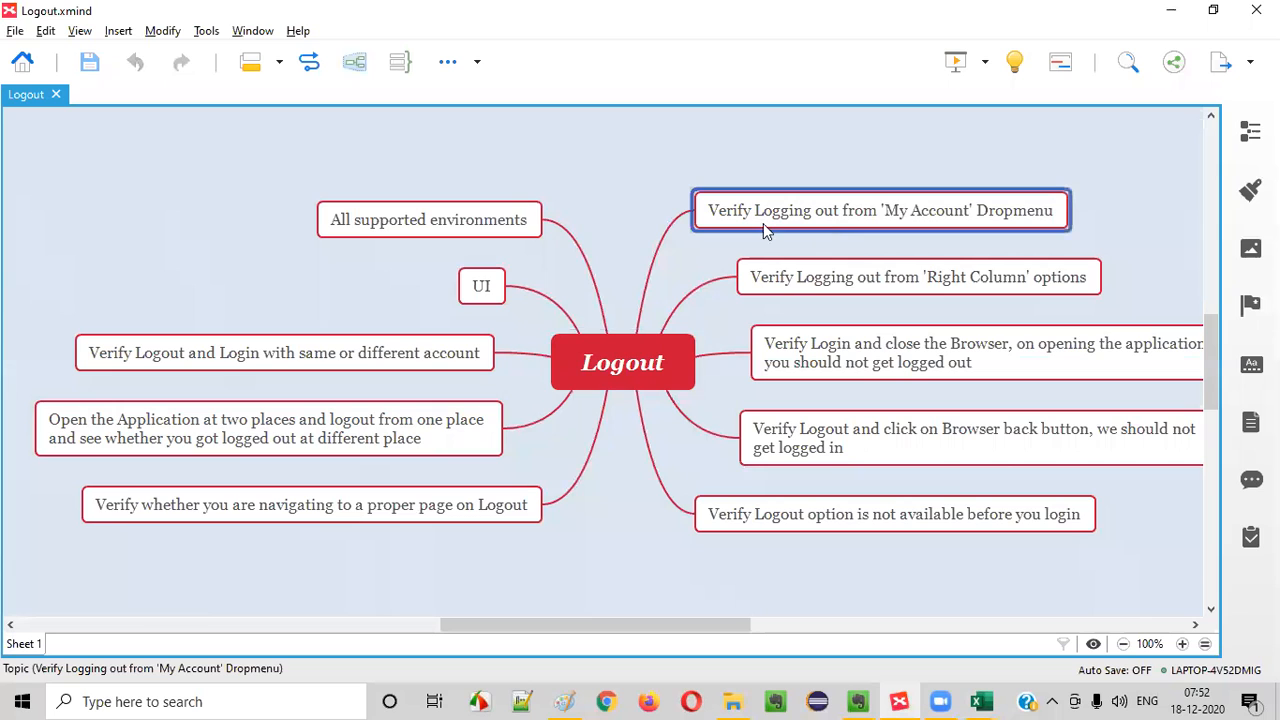
pyautogui.hotkey('alt', 'Tab')
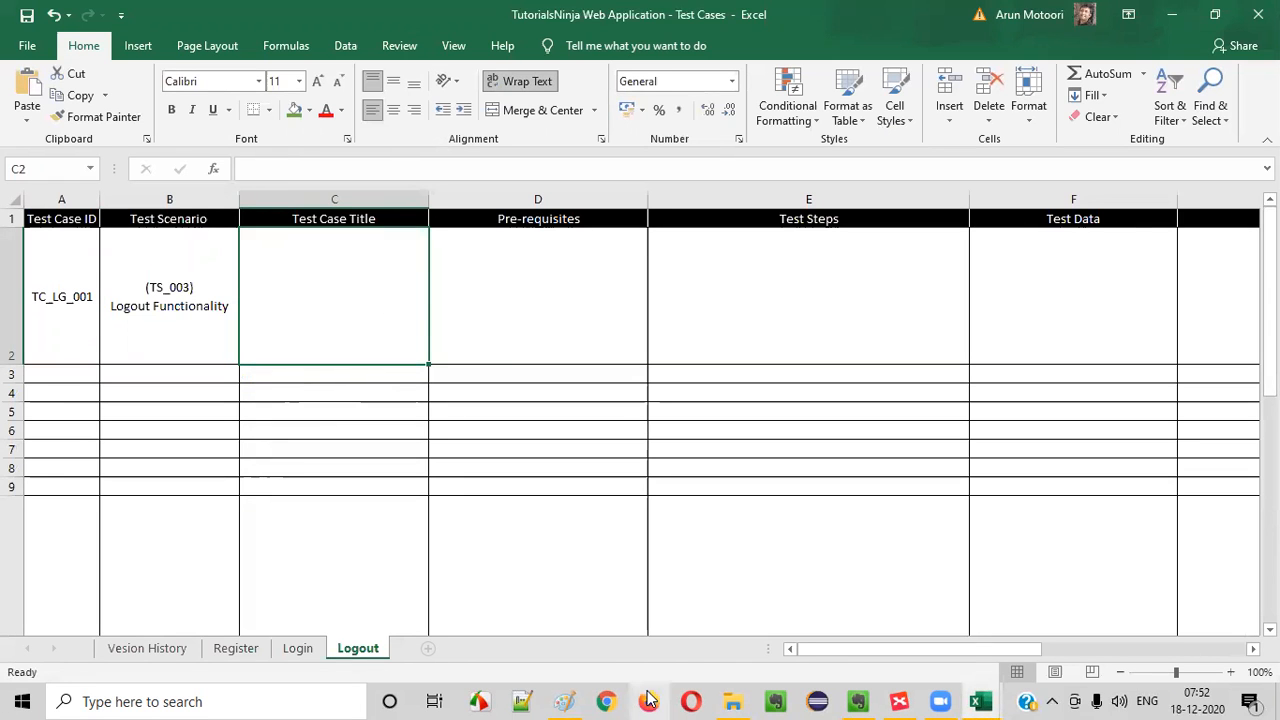
# - Switch to Chrome, load tutorialsninja.com/demo and open the store's account login page
pyautogui.click(605, 701)
pyautogui.write('t')
pyautogui.press('Return')
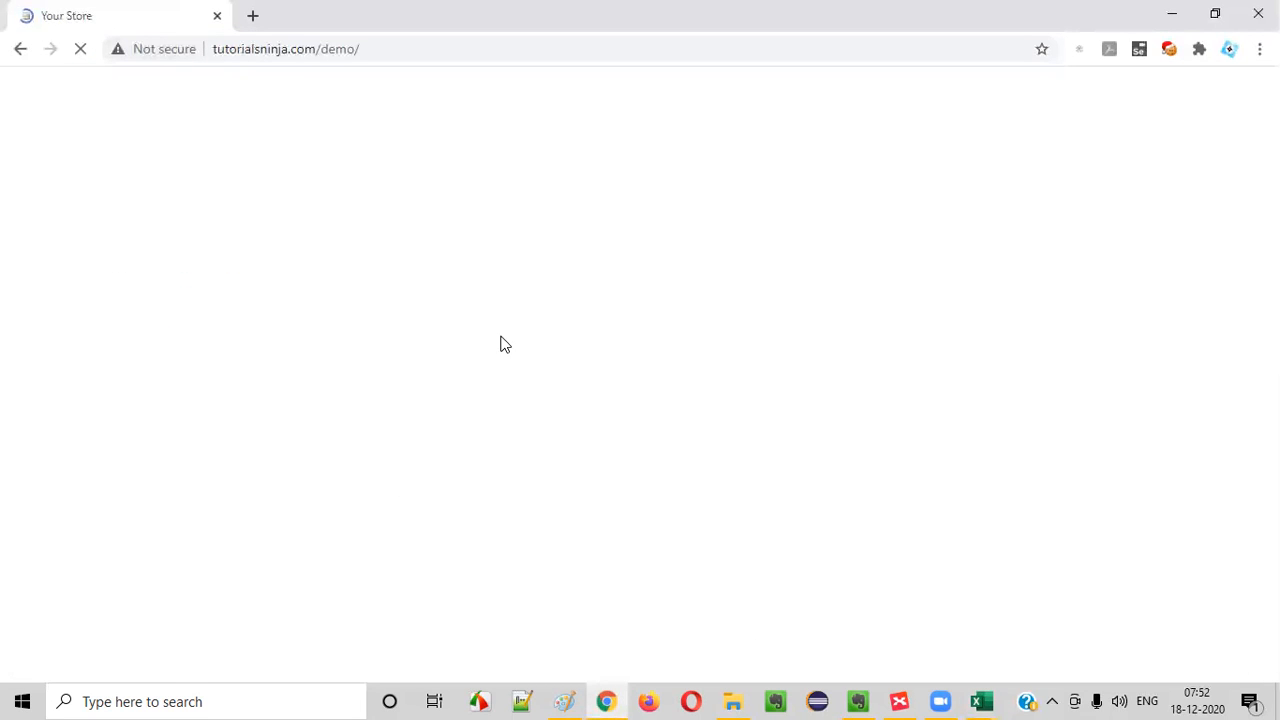
pyautogui.click(846, 88)
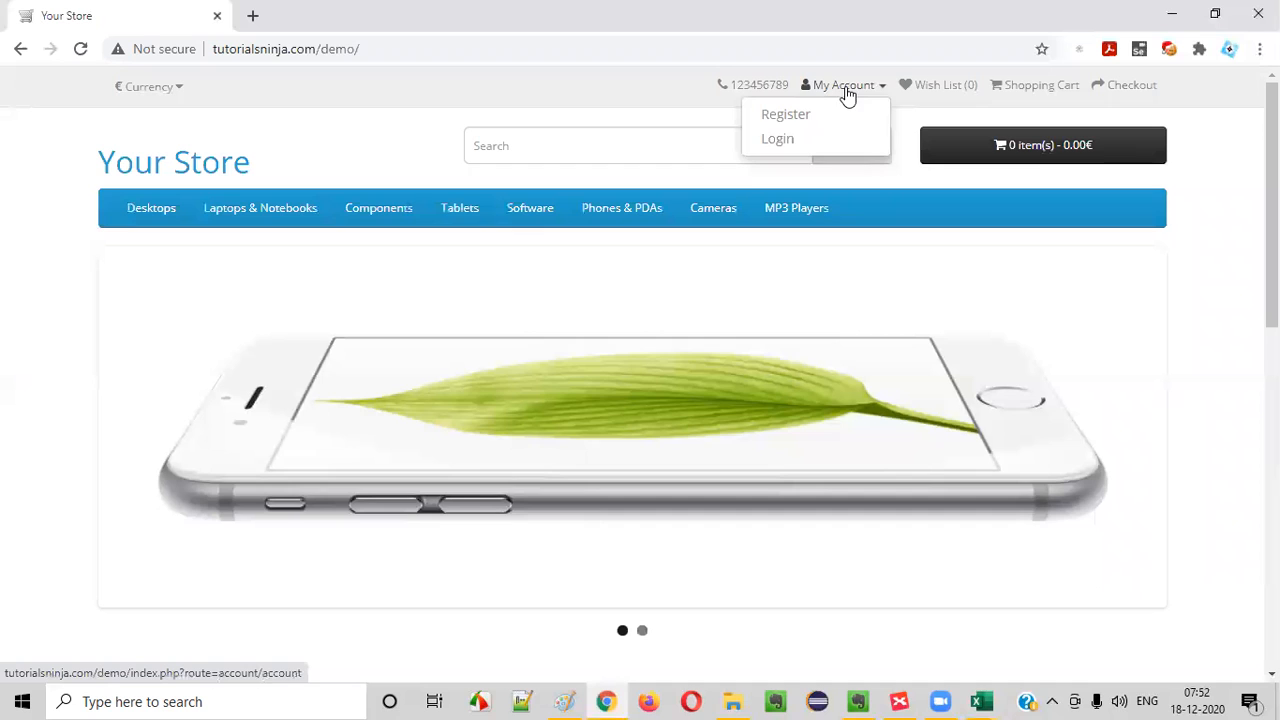
pyautogui.click(797, 145)
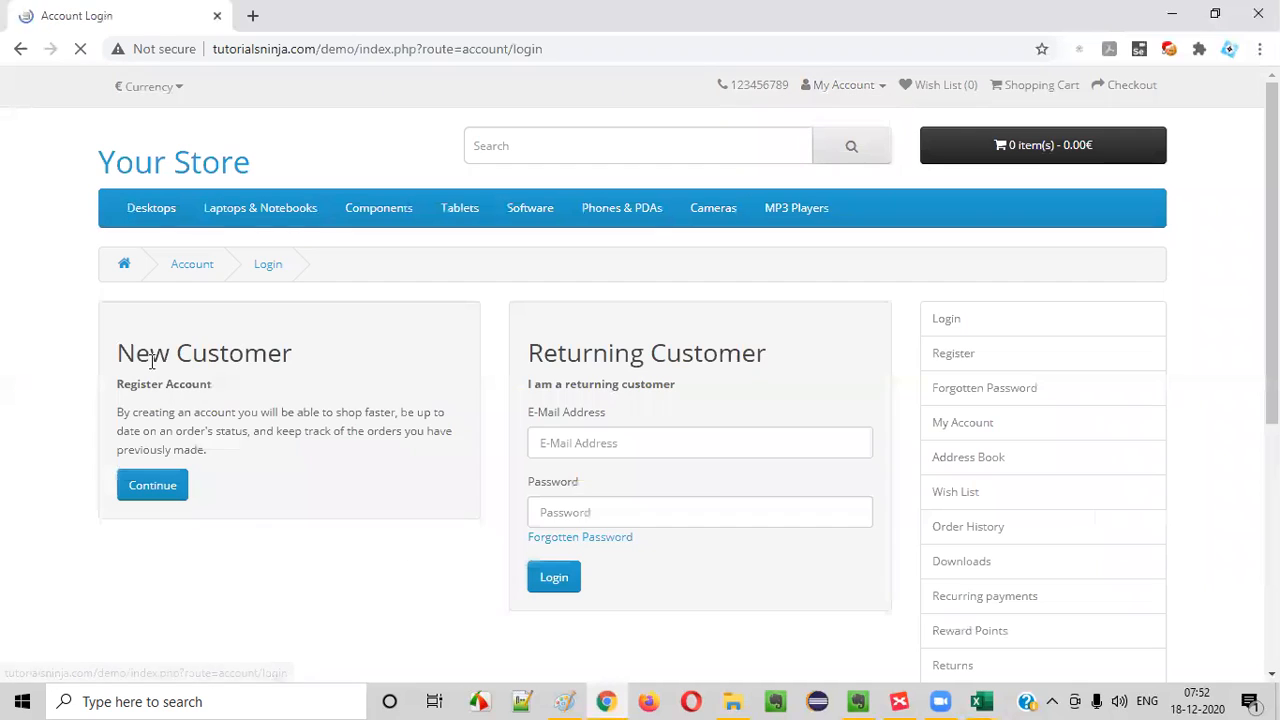
# - Log in as a returning customer with the account's e-mail address and password
pyautogui.click(566, 446)
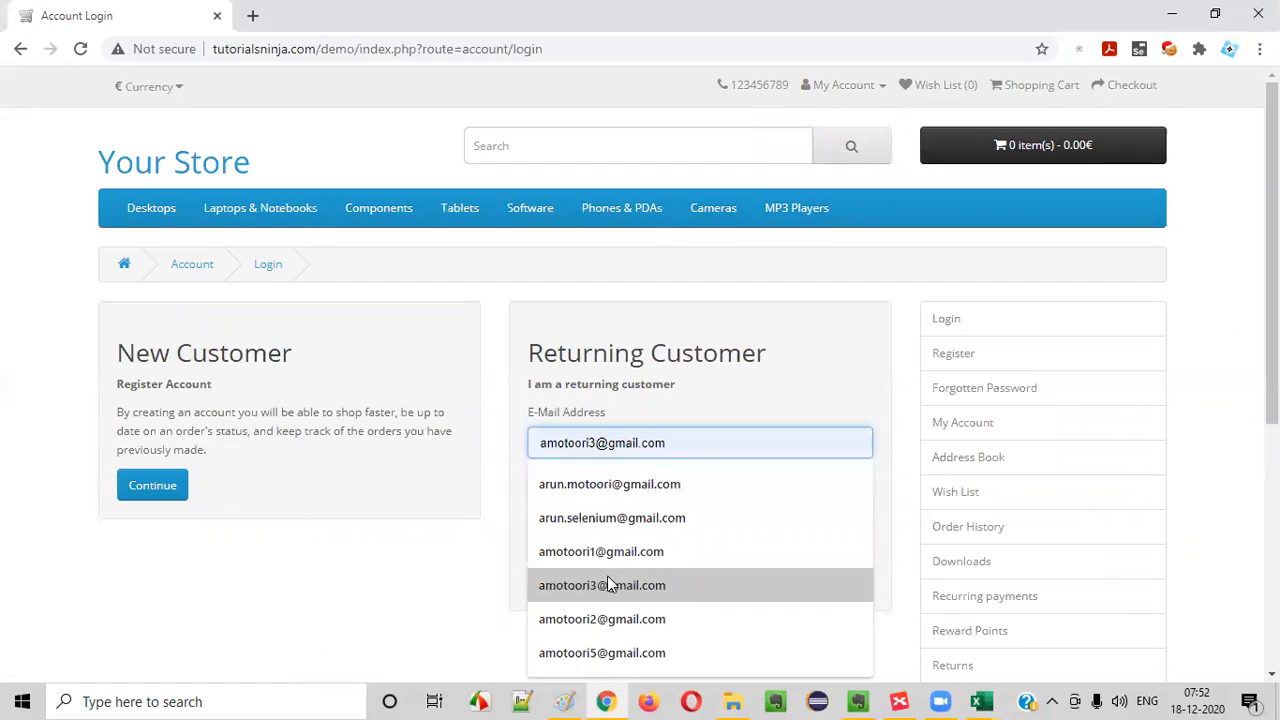
pyautogui.click(612, 589)
pyautogui.click(614, 505)
pyautogui.write('1')
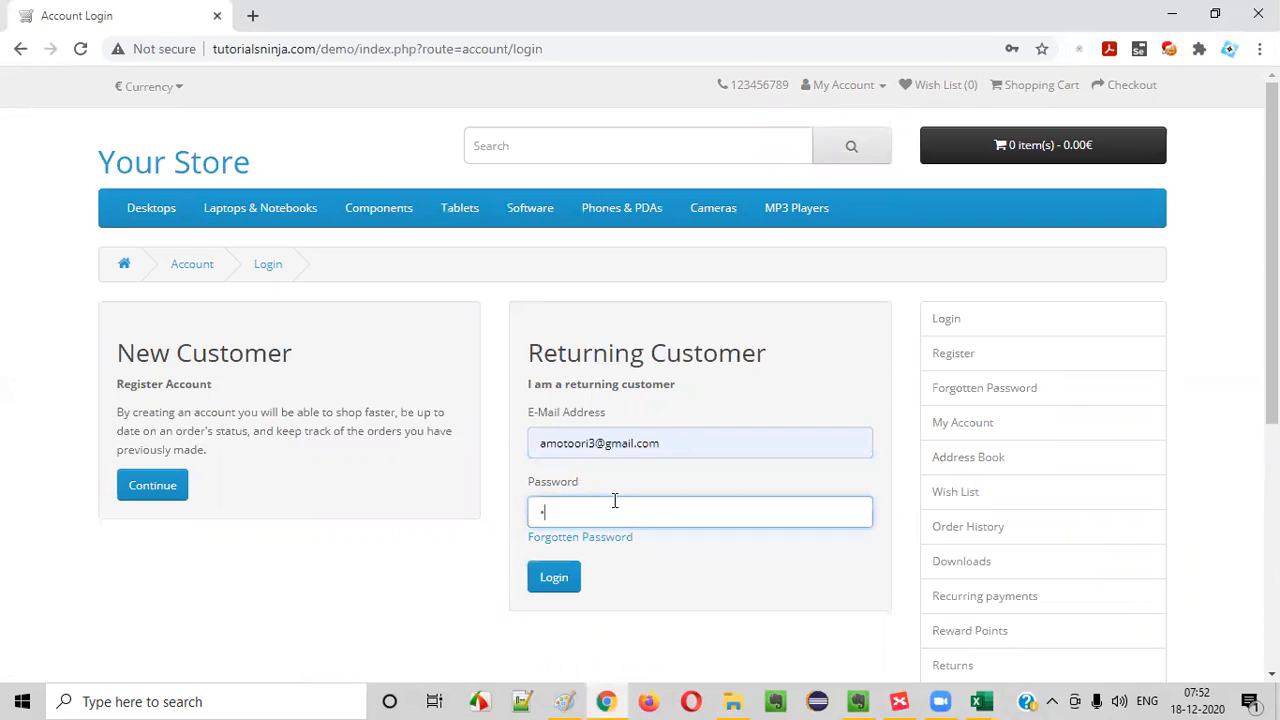
pyautogui.click(568, 580)
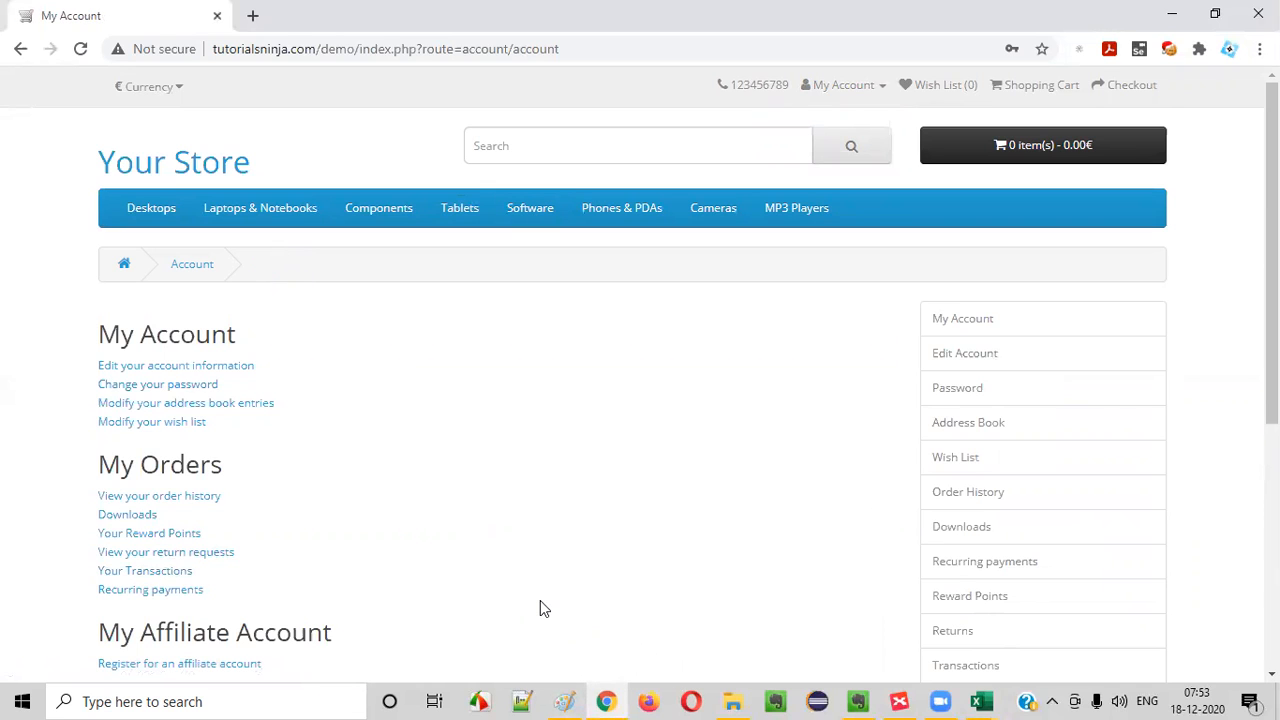
# - Log out of the store account through the Logout option of the My Account dropmenu
pyautogui.click(880, 87)
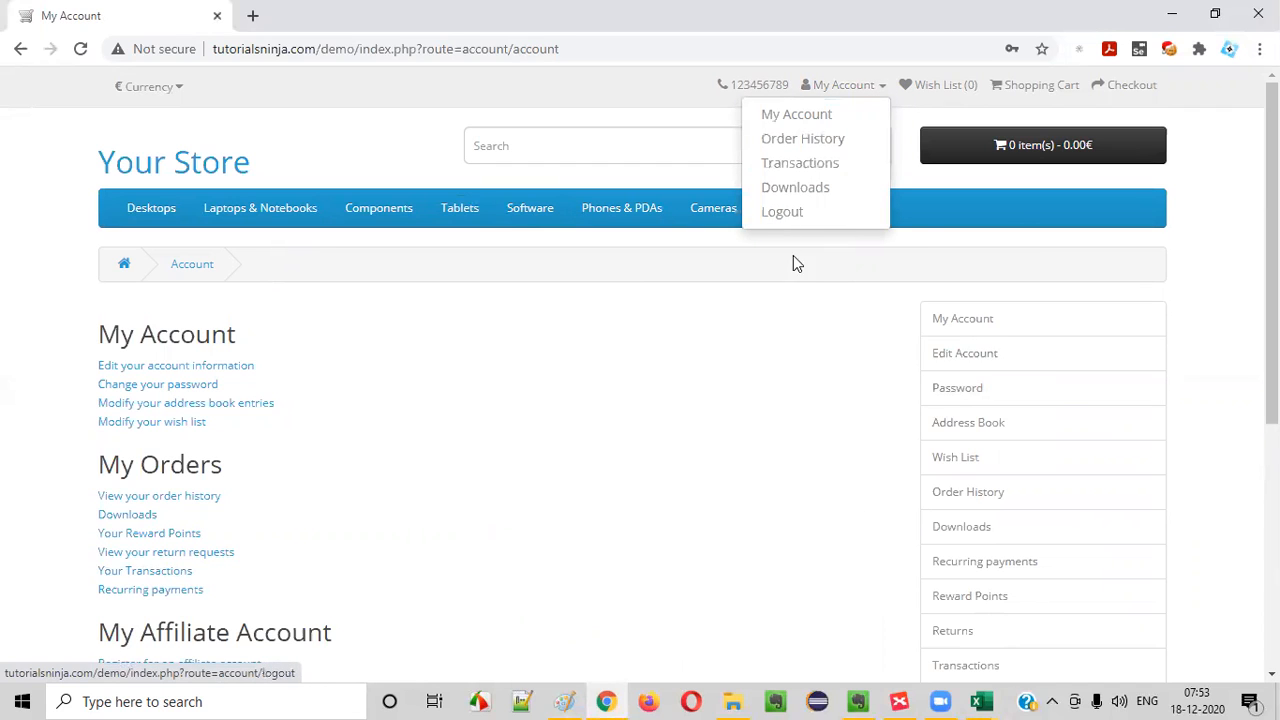
pyautogui.click(711, 426)
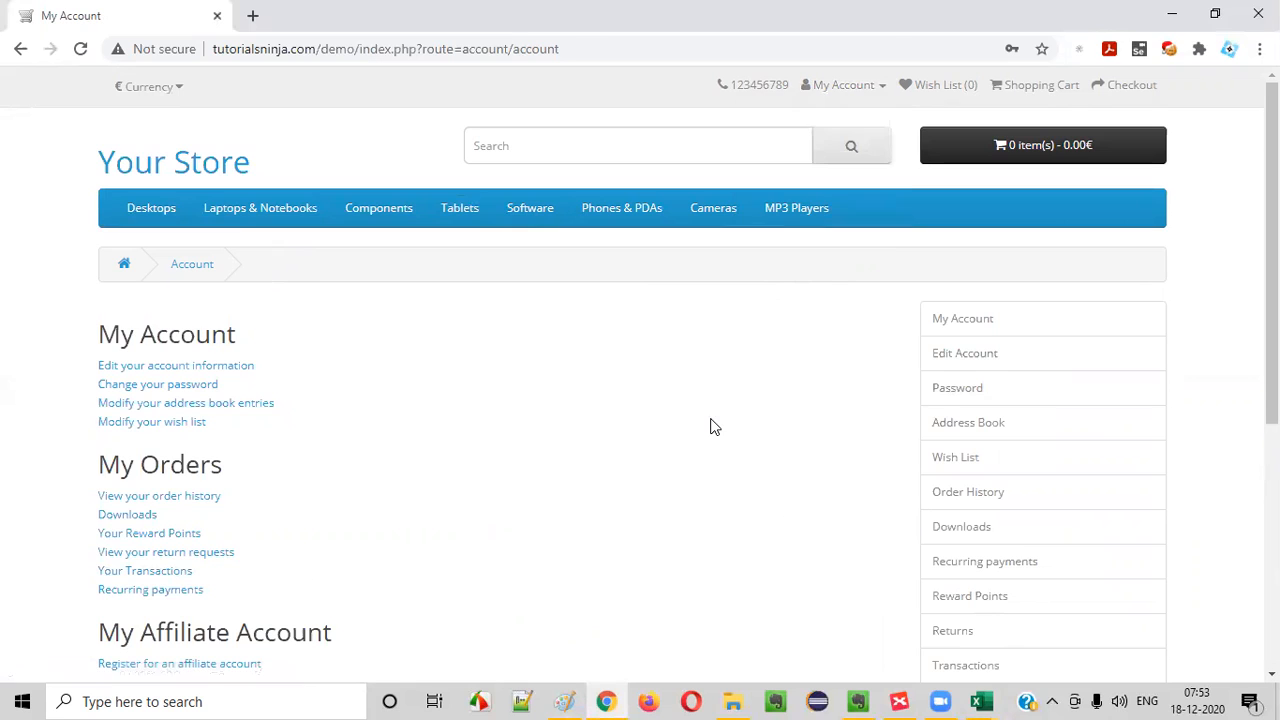
pyautogui.hotkey('alt', 'Tab')
pyautogui.hotkey('alt', 'Tab')
pyautogui.click(850, 86)
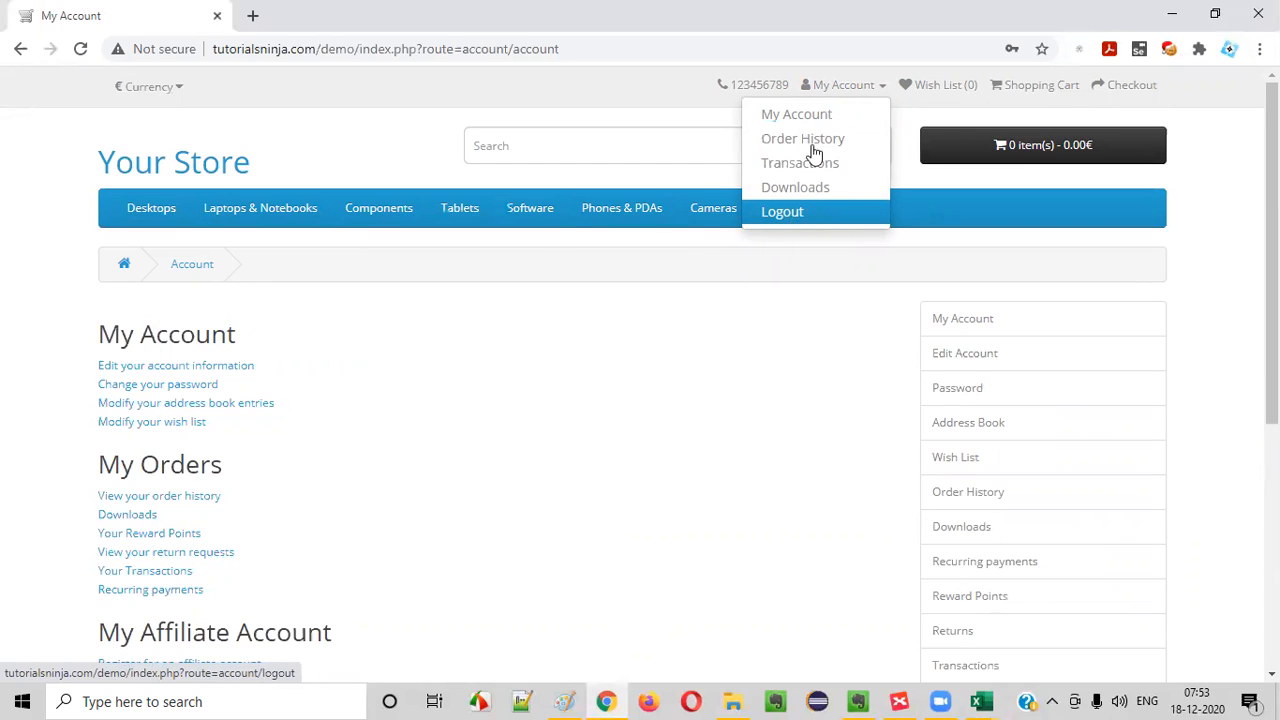
pyautogui.click(842, 92)
pyautogui.click(838, 94)
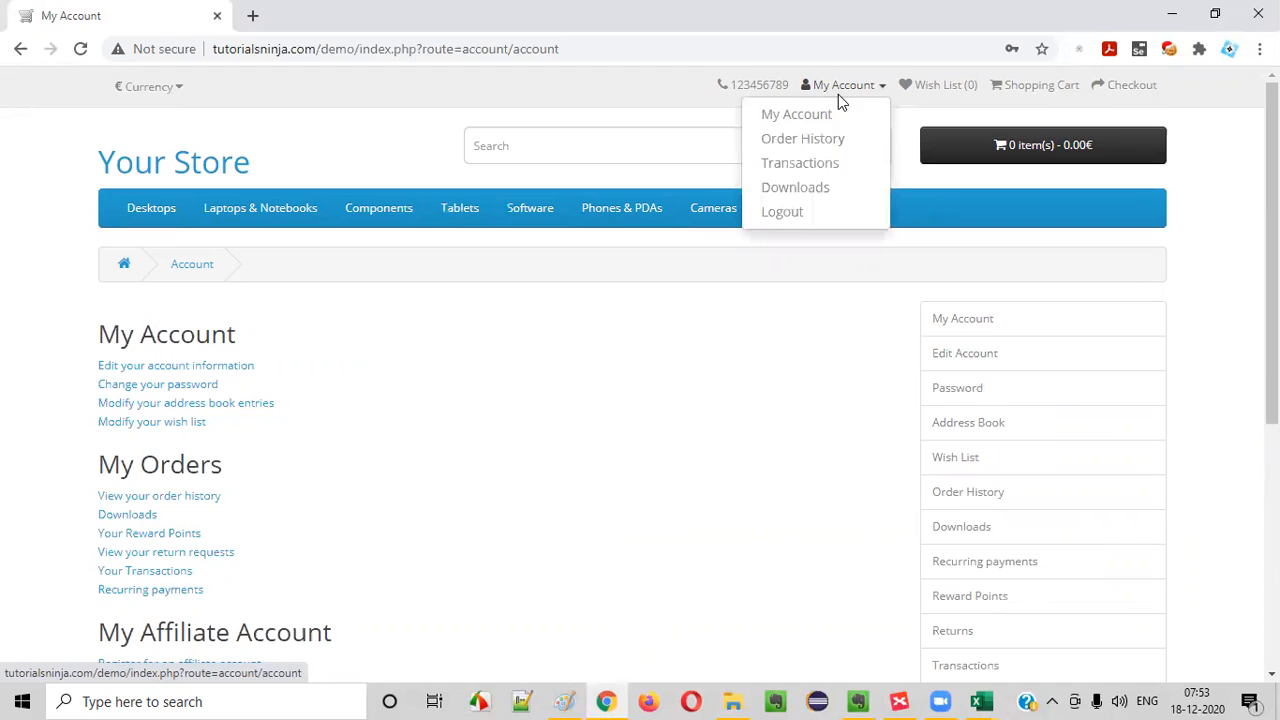
pyautogui.click(798, 220)
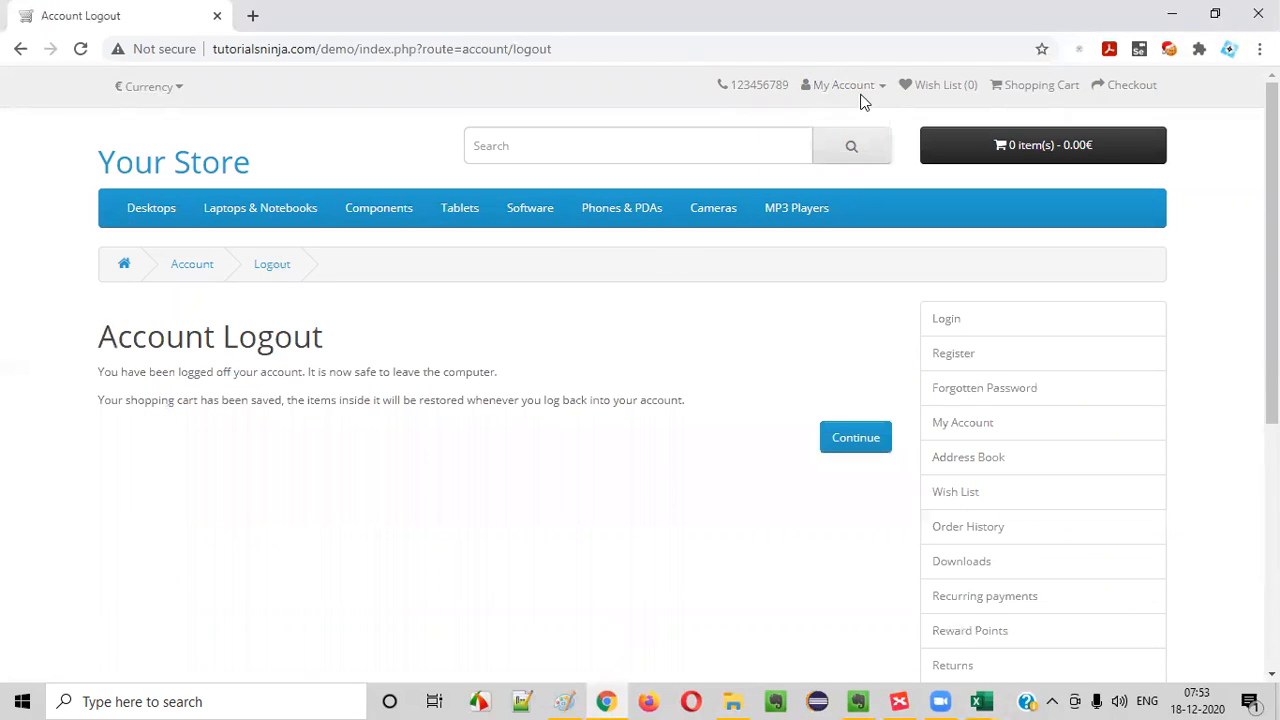
# - Examine the Account Logout page's heading, message text and page address
pyautogui.doubleClick(114, 328)
pyautogui.moveTo(378, 365); pyautogui.dragTo(709, 423)
pyautogui.click(224, 276)
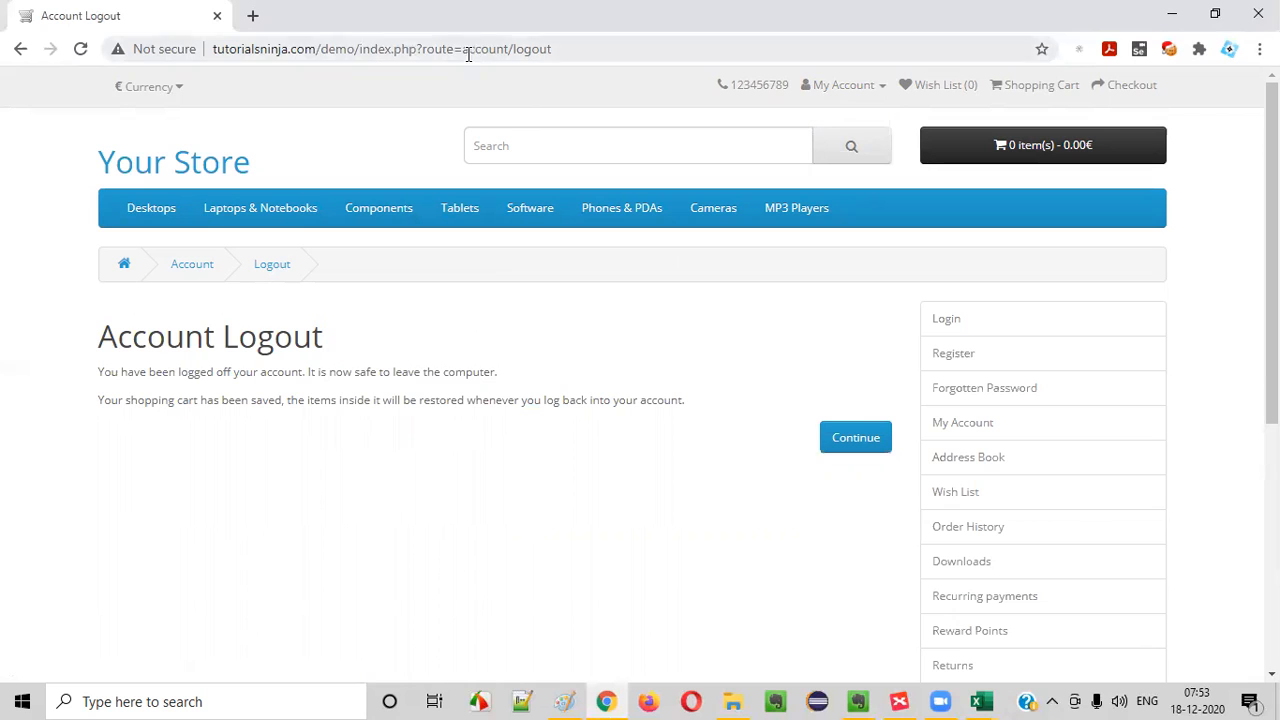
pyautogui.moveTo(466, 48); pyautogui.dragTo(583, 34)
pyautogui.click(531, 434)
pyautogui.moveTo(113, 327); pyautogui.dragTo(691, 454)
# - Switch to the Logout.xmind mind map and add a main topic reading Verifying Logout Page to the central Logout topic
pyautogui.click(910, 699)
pyautogui.click(651, 366)
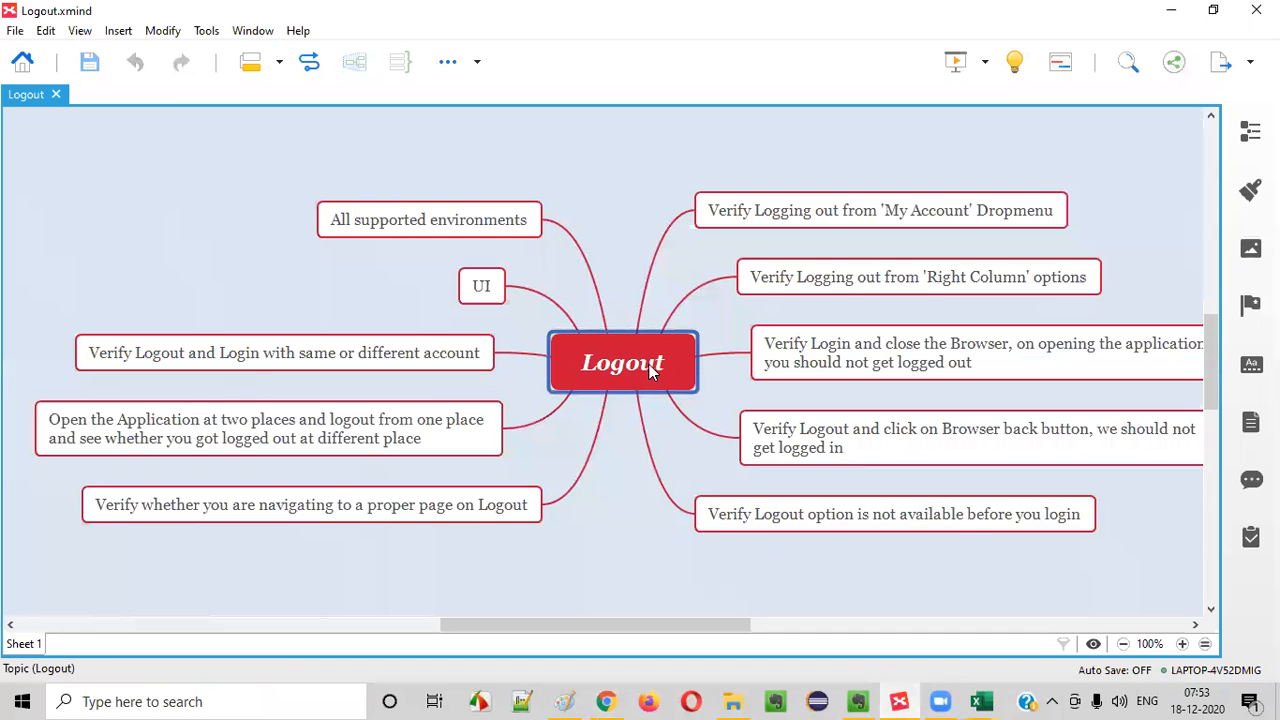
pyautogui.press('Tab')
pyautogui.write('VERIFY')
pyautogui.press('BackSpace')
pyautogui.press('BackSpace')
pyautogui.press('BackSpace')
pyautogui.press('BackSpace')
pyautogui.press('BackSpace')
pyautogui.write('er')
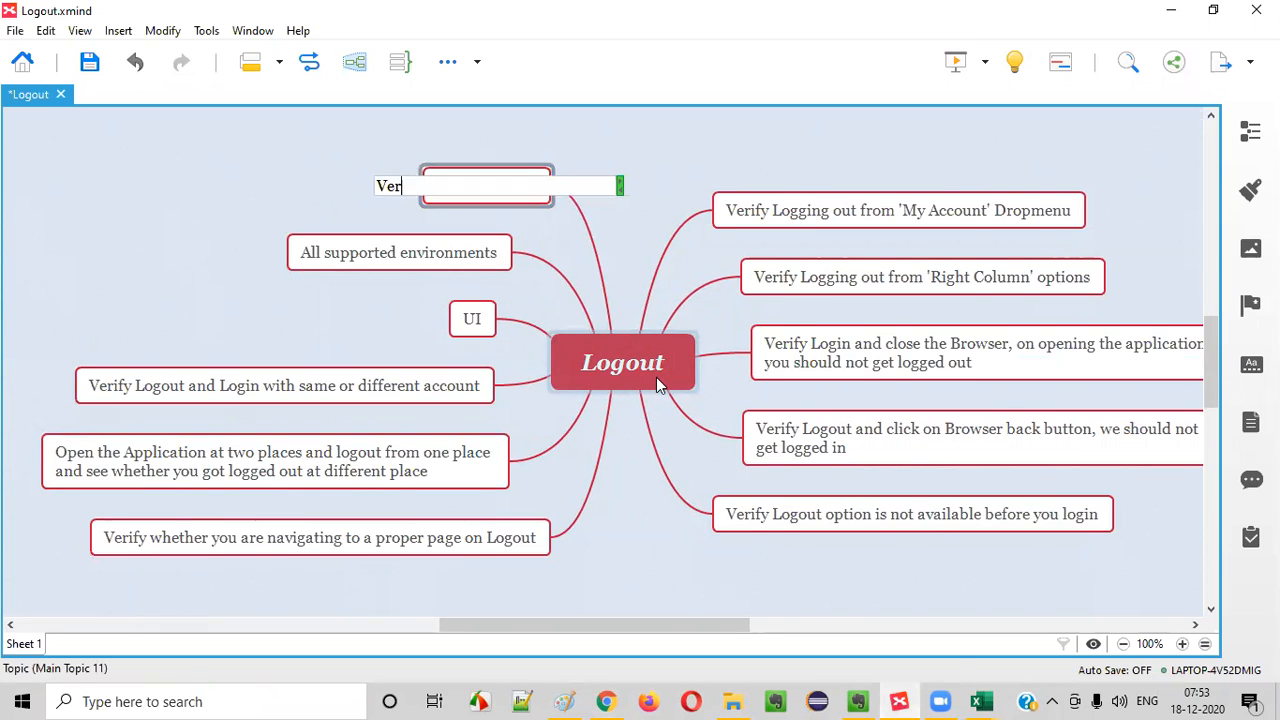
pyautogui.write('ifyin gLogout Pabge')
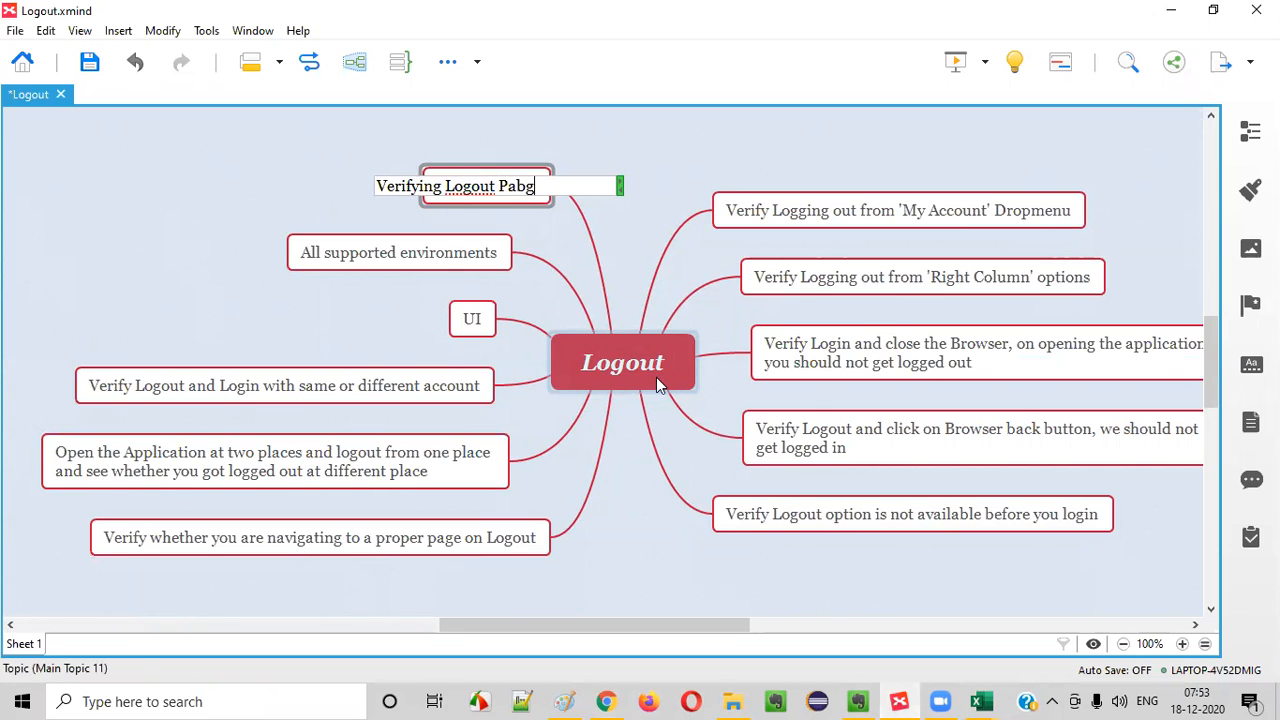
pyautogui.press('Return')
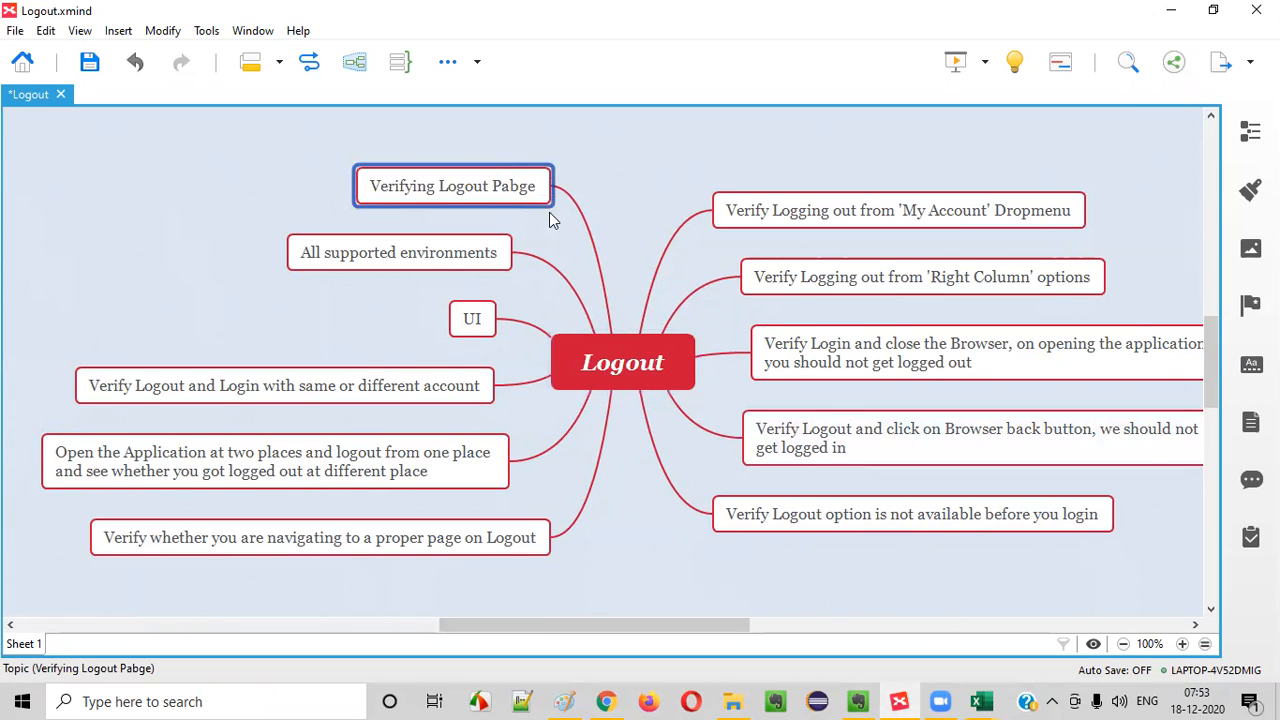
pyautogui.doubleClick(516, 190)
pyautogui.click(487, 185)
pyautogui.press('BackSpace')
pyautogui.click(534, 283)
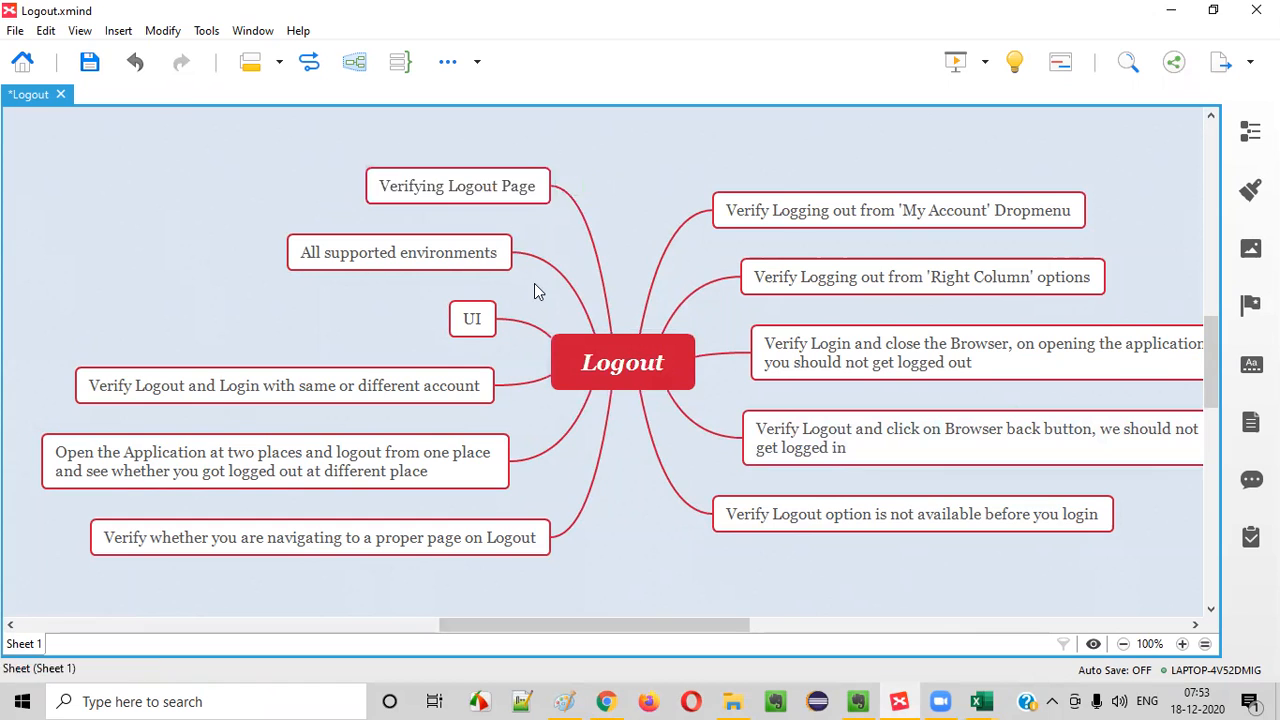
# - Switch back to Chrome and check the logged-off message and the My Account dropmenu options on the Account Logout page
pyautogui.hotkey('alt', 'Tab')
pyautogui.click(190, 425)
pyautogui.moveTo(102, 338); pyautogui.dragTo(728, 430)
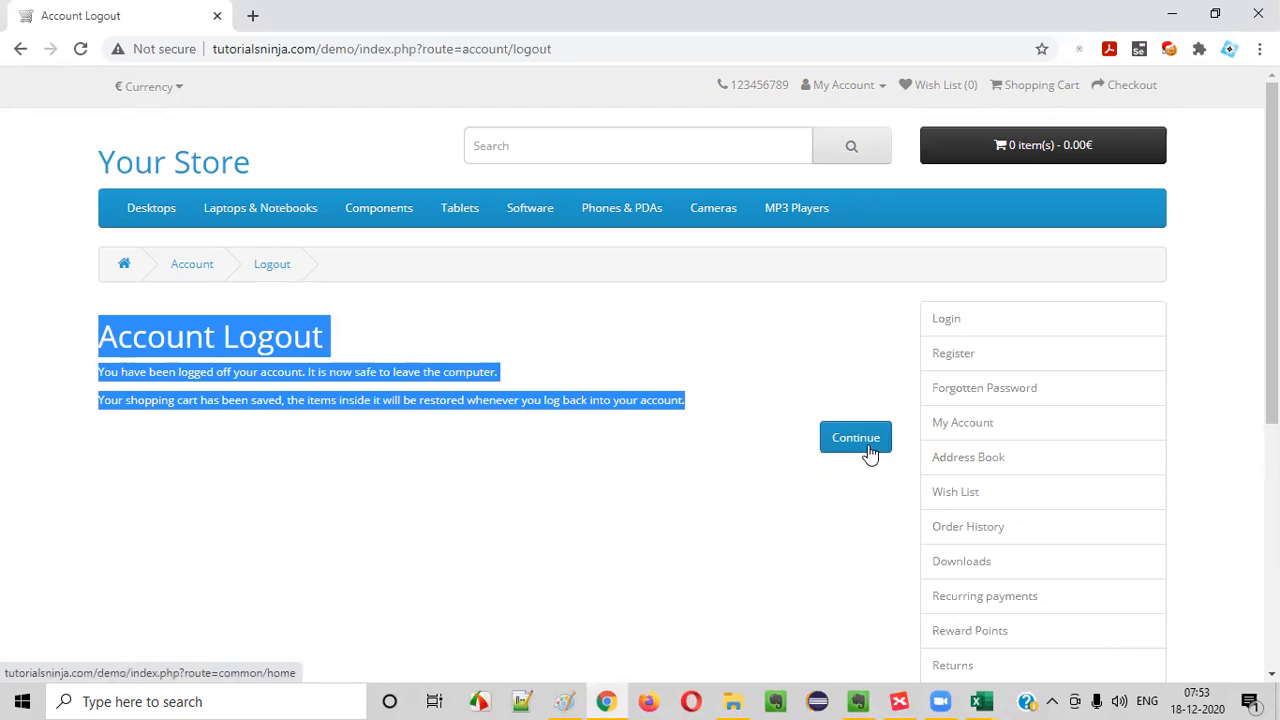
pyautogui.click(317, 497)
pyautogui.moveTo(102, 373); pyautogui.dragTo(307, 369)
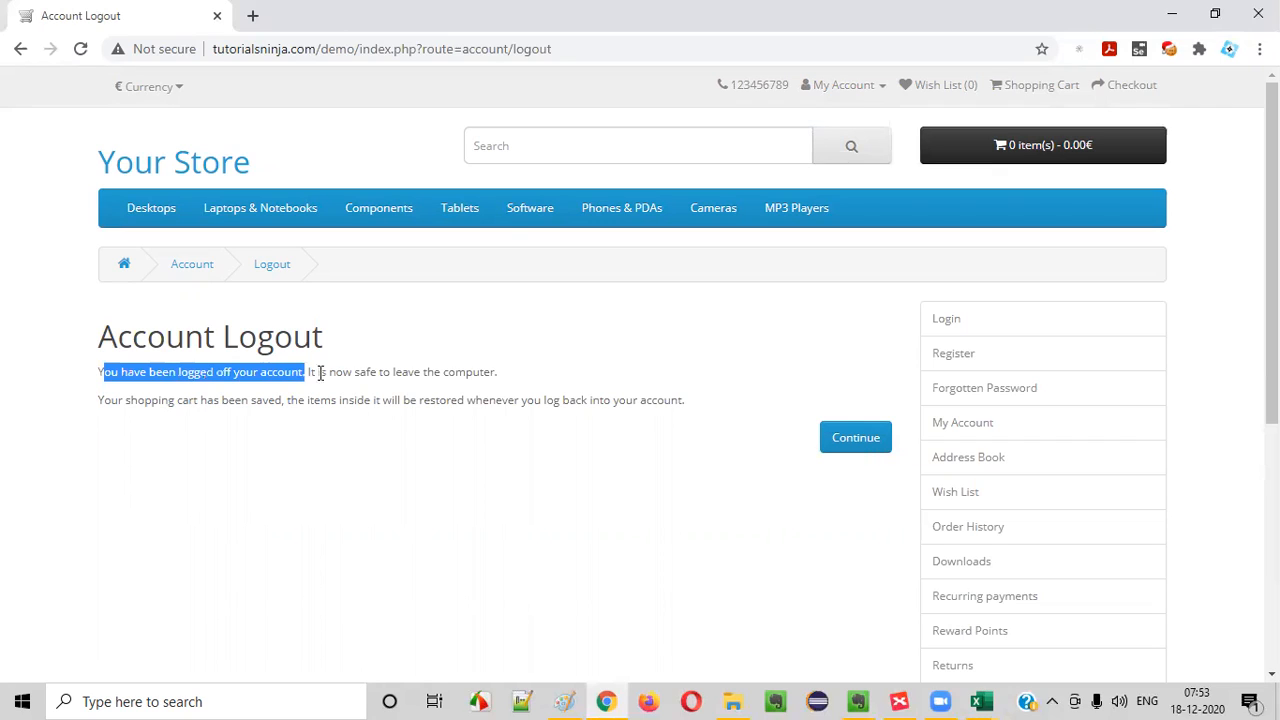
pyautogui.moveTo(862, 84); pyautogui.dragTo(852, 98)
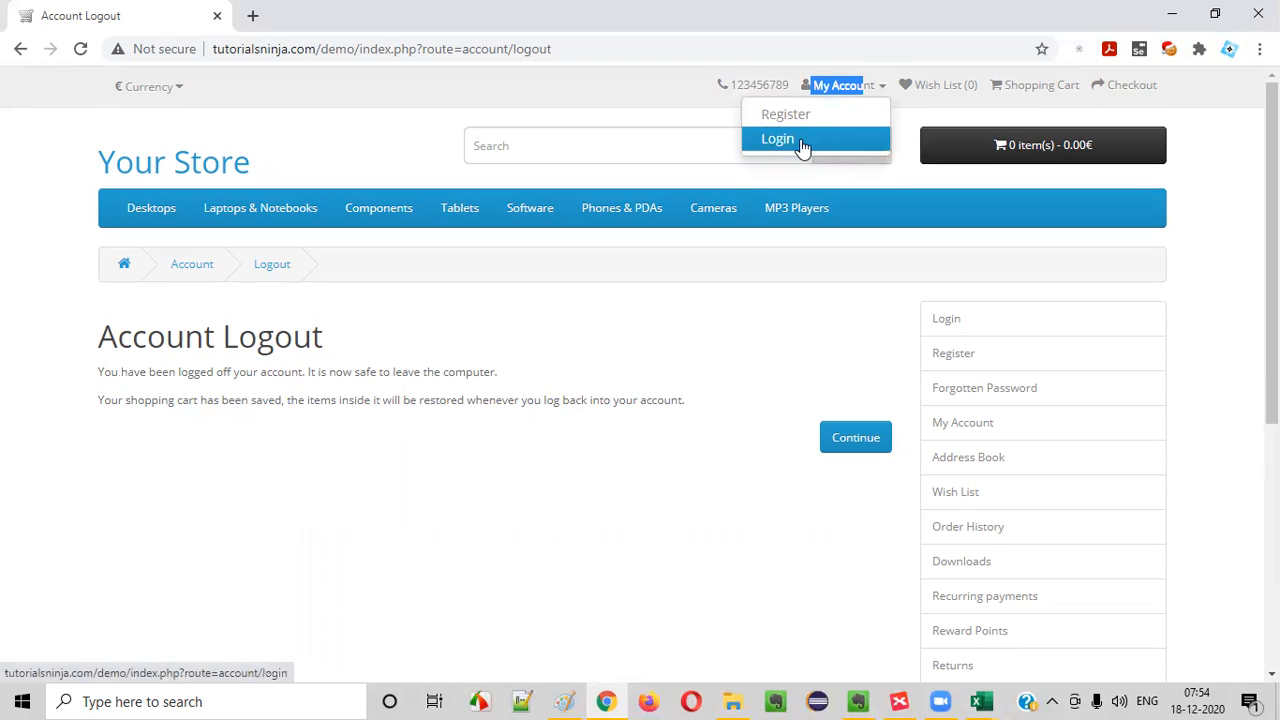
pyautogui.click(175, 396)
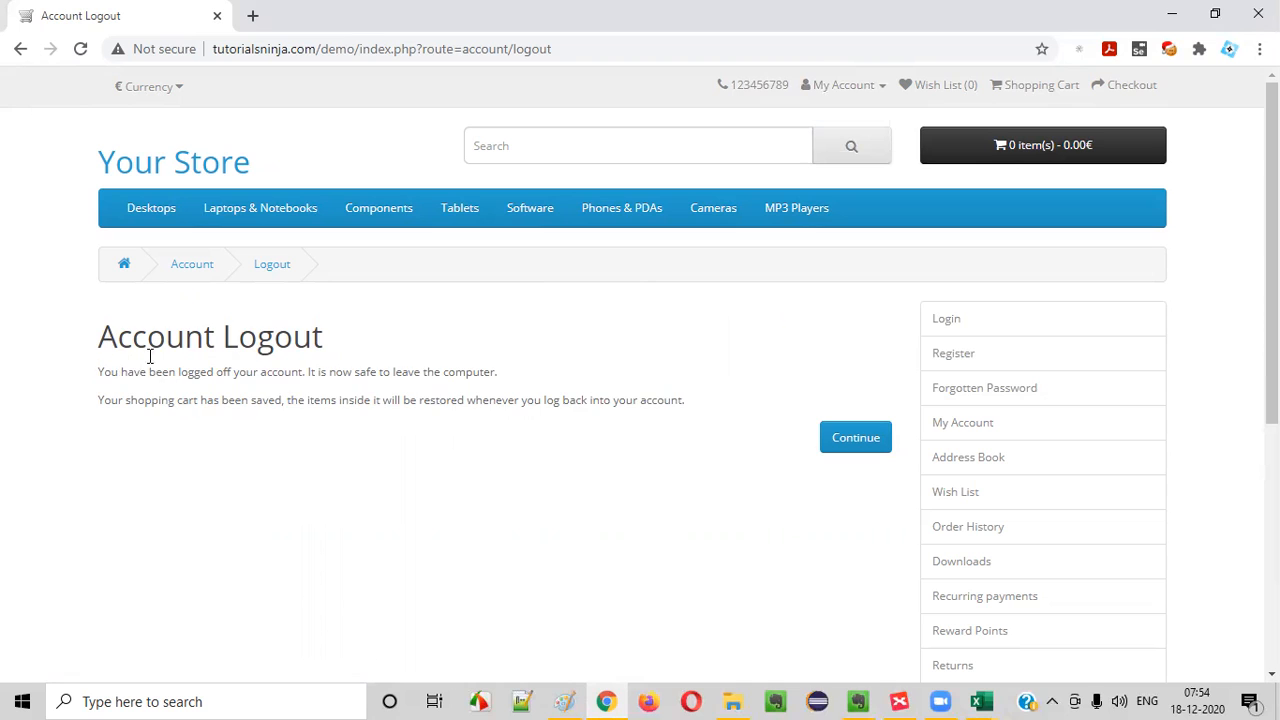
# - Read through the Account Logout text, including the safe-to-leave and saved shopping cart sentences
pyautogui.moveTo(116, 337); pyautogui.dragTo(778, 418)
pyautogui.moveTo(116, 337); pyautogui.dragTo(714, 411)
pyautogui.click(708, 430)
pyautogui.moveTo(116, 337); pyautogui.dragTo(760, 454)
pyautogui.click(761, 455)
pyautogui.moveTo(100, 400); pyautogui.dragTo(528, 443)
pyautogui.click(469, 427)
pyautogui.moveTo(304, 372); pyautogui.dragTo(534, 380)
pyautogui.click(153, 400)
pyautogui.moveTo(102, 402); pyautogui.dragTo(518, 417)
pyautogui.moveTo(276, 400); pyautogui.dragTo(668, 400)
pyautogui.click(700, 436)
pyautogui.moveTo(547, 424); pyautogui.dragTo(98, 336)
pyautogui.click(618, 563)
# - Continue from the Account Logout page to the store's home page and look it over
pyautogui.click(851, 443)
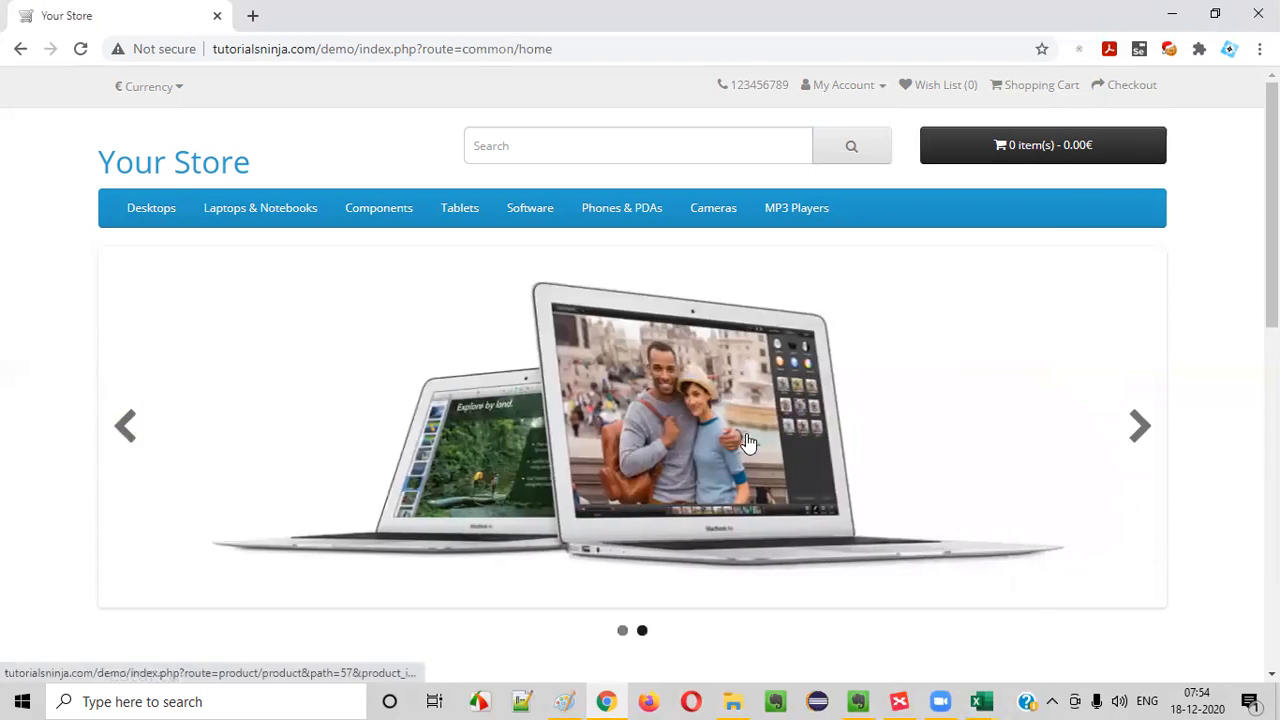
pyautogui.scroll(-8, 745, 435)
pyautogui.scroll(10, 740, 428)
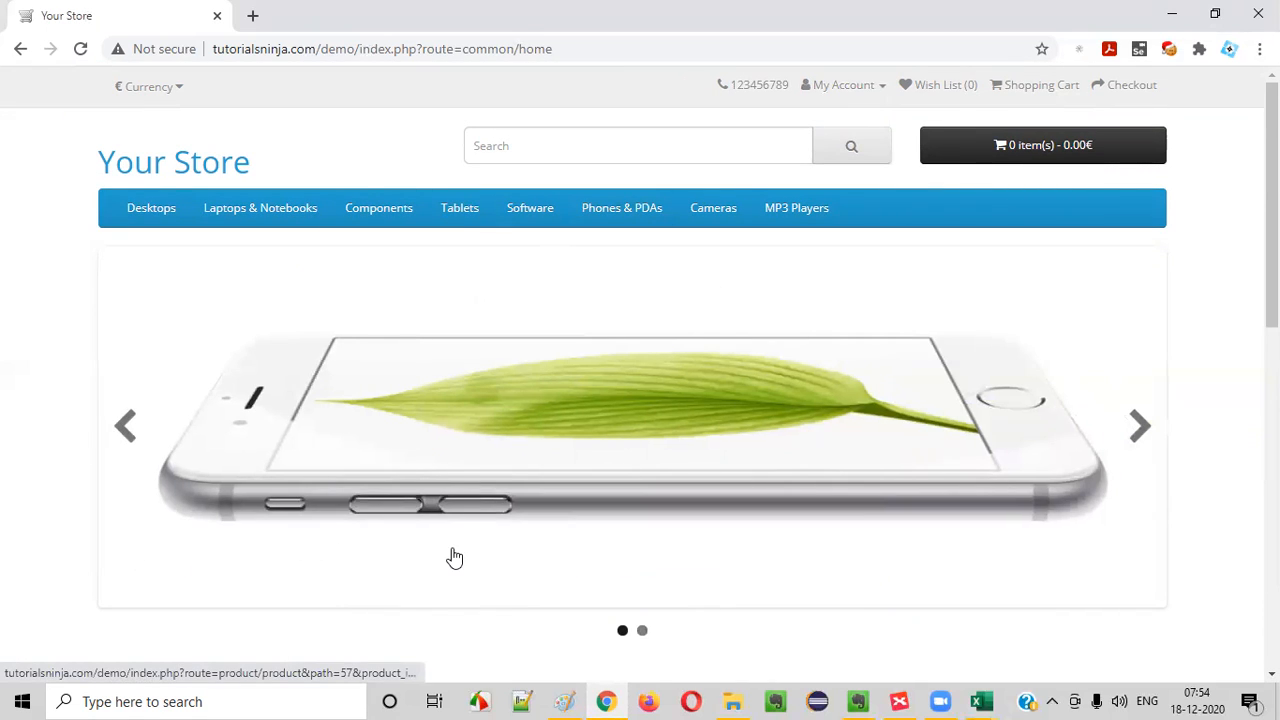
# - Switch to the Logout mind map and review the idea about logging out from the 'My Account' Dropmenu
pyautogui.click(899, 702)
pyautogui.click(970, 213)
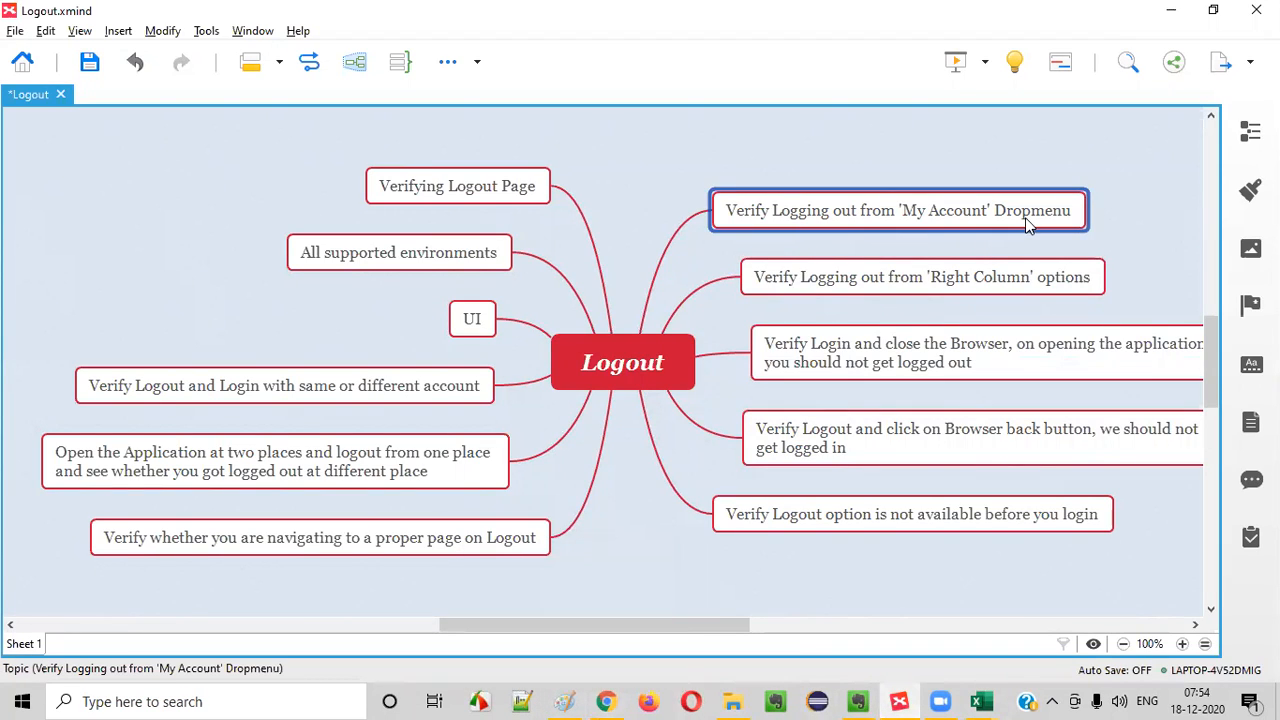
pyautogui.moveTo(970, 697)
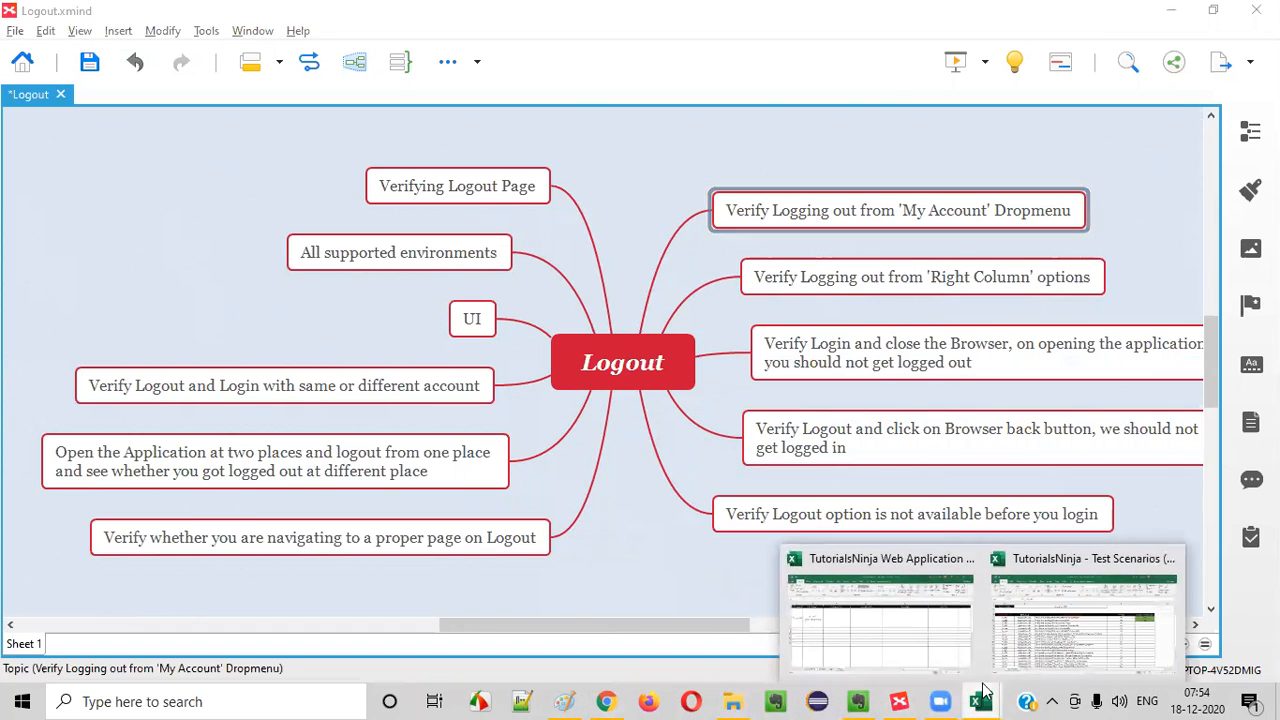
# - Switch to the test cases workbook in Excel and begin the Test Case Title in C2 with Verify Logging out
pyautogui.click(984, 700)
pyautogui.doubleClick(318, 326)
pyautogui.write('Verify ')
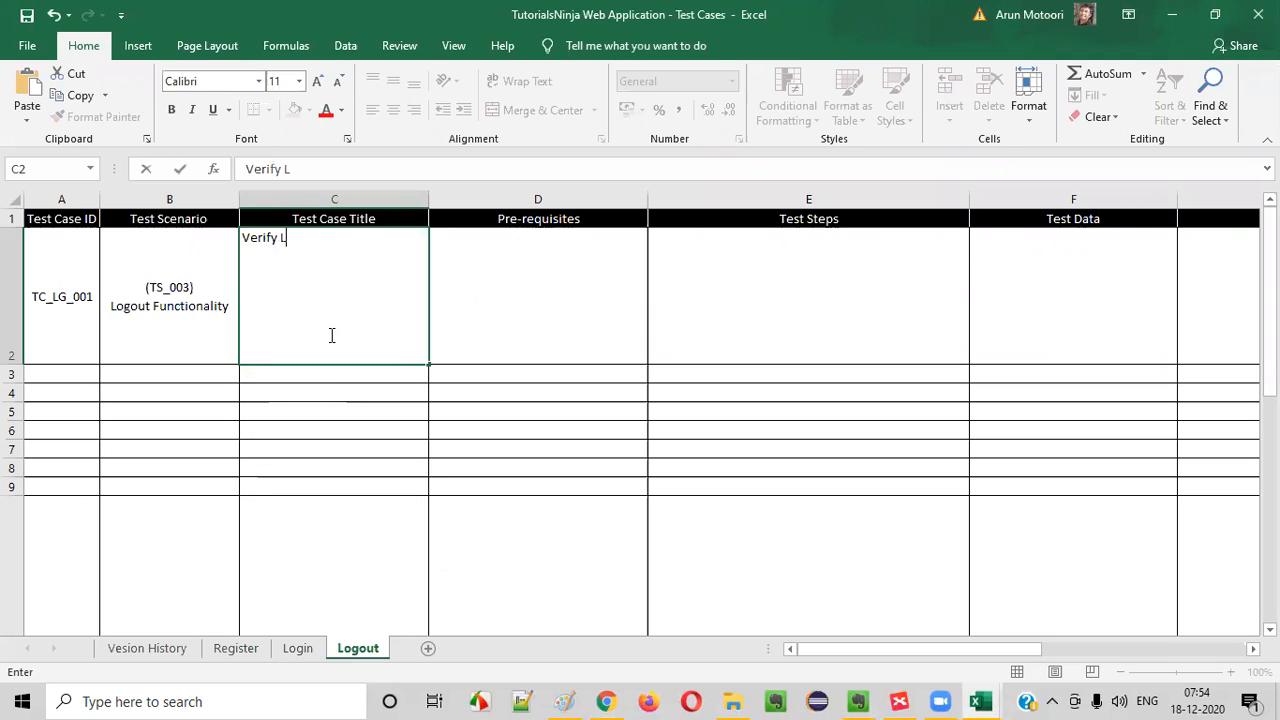
pyautogui.write('Logging out')
pyautogui.press('BackSpace')
pyautogui.press('BackSpace')
pyautogui.press('BackSpace')
pyautogui.write('out f')
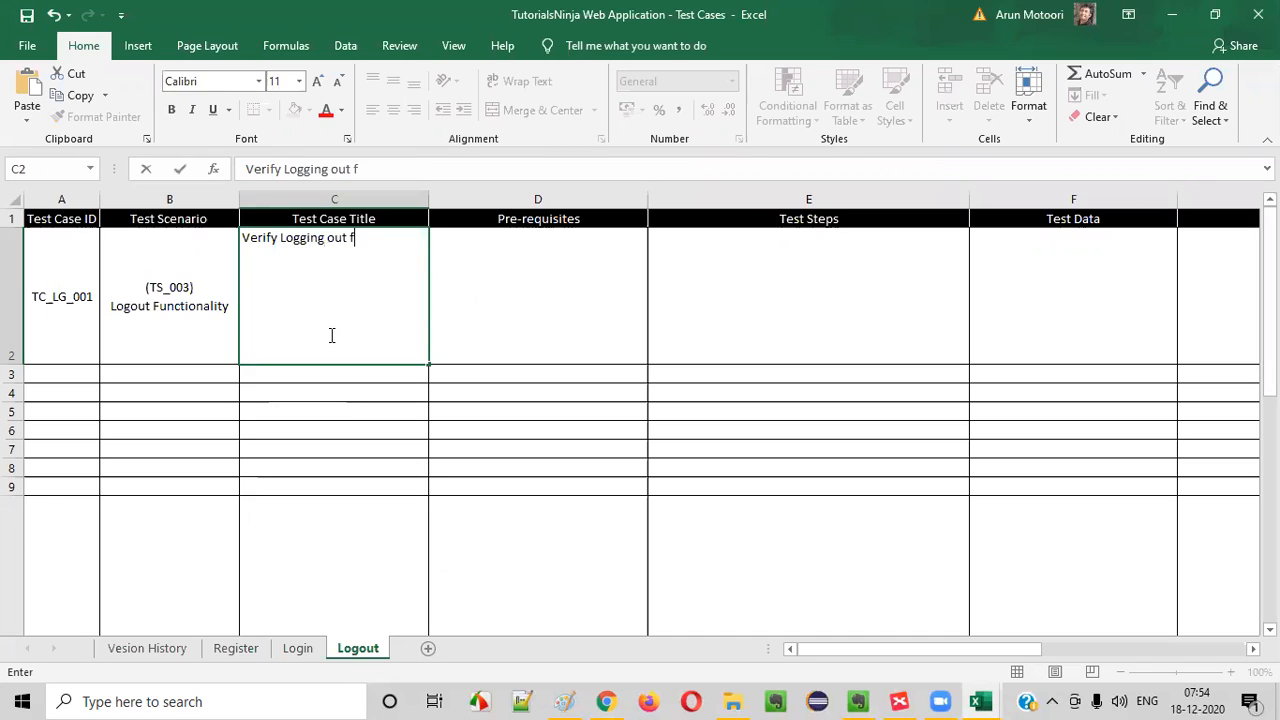
pyautogui.write('rom the Application')
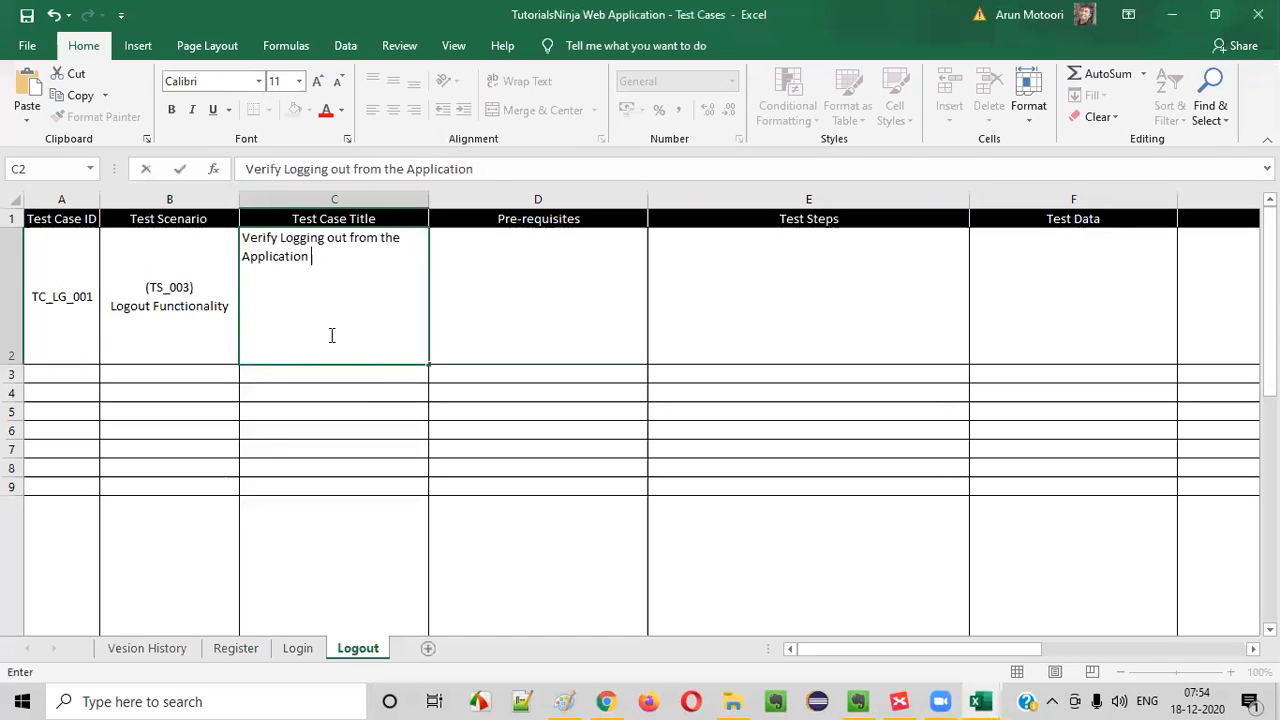
pyautogui.moveTo(255, 247); pyautogui.dragTo(403, 263)
pyautogui.click(328, 270)
pyautogui.press('BackSpace')
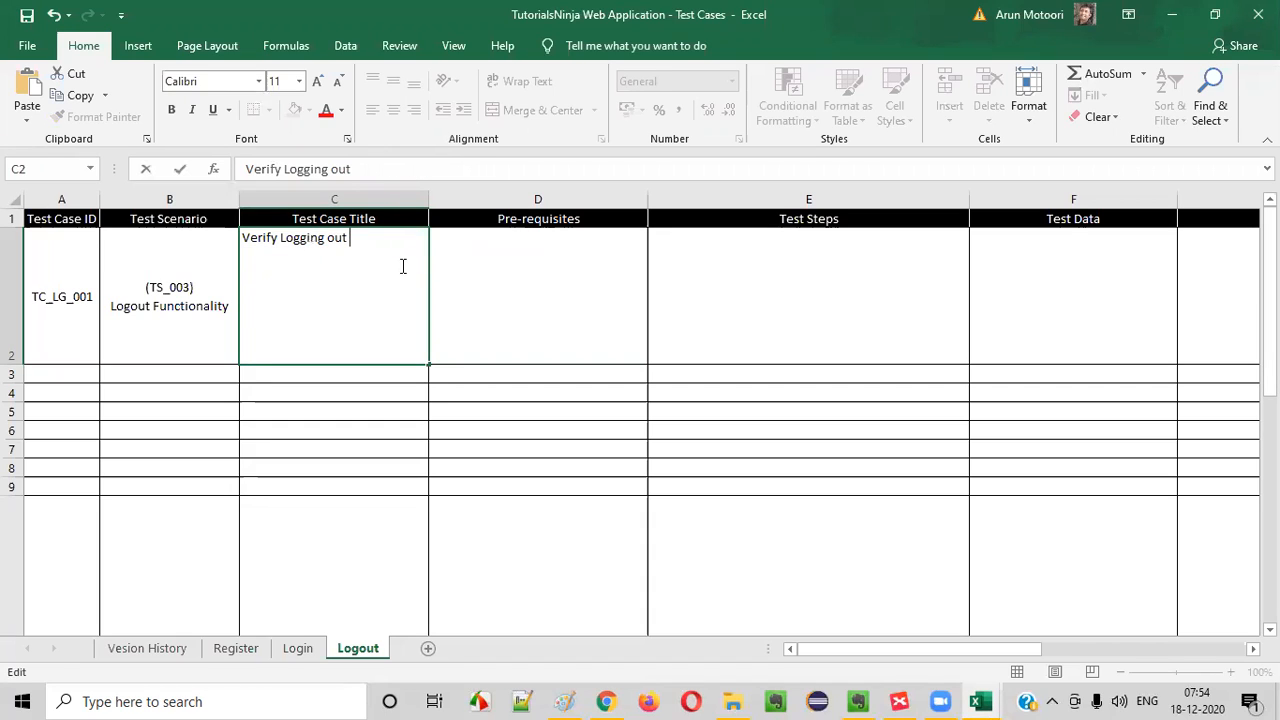
# - Complete the title in C2 with by selecting Logout option from 'My Account' dropmenu
pyautogui.write('fromm')
pyautogui.press('BackSpace')
pyautogui.press('BackSpace')
pyautogui.write('by selecting ')
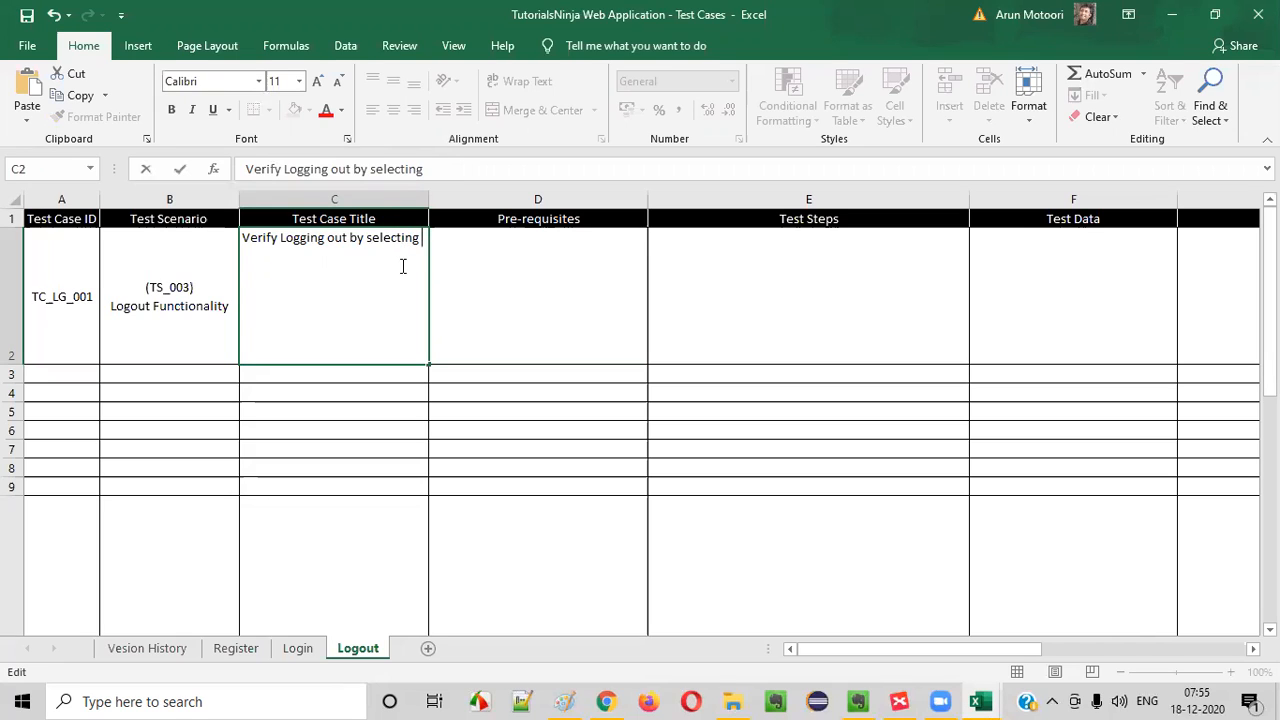
pyautogui.write('Logout option')
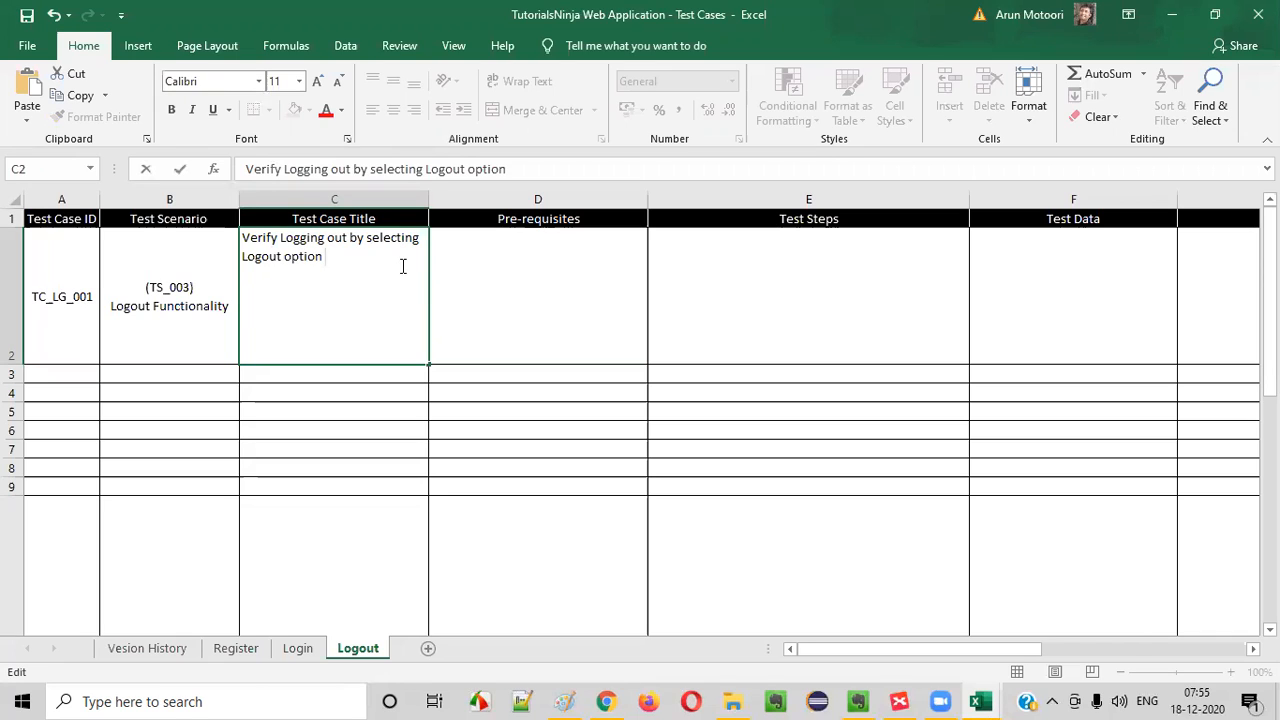
pyautogui.write(' from')
pyautogui.press('BackSpace')
pyautogui.write("'My Account' dropmenu")
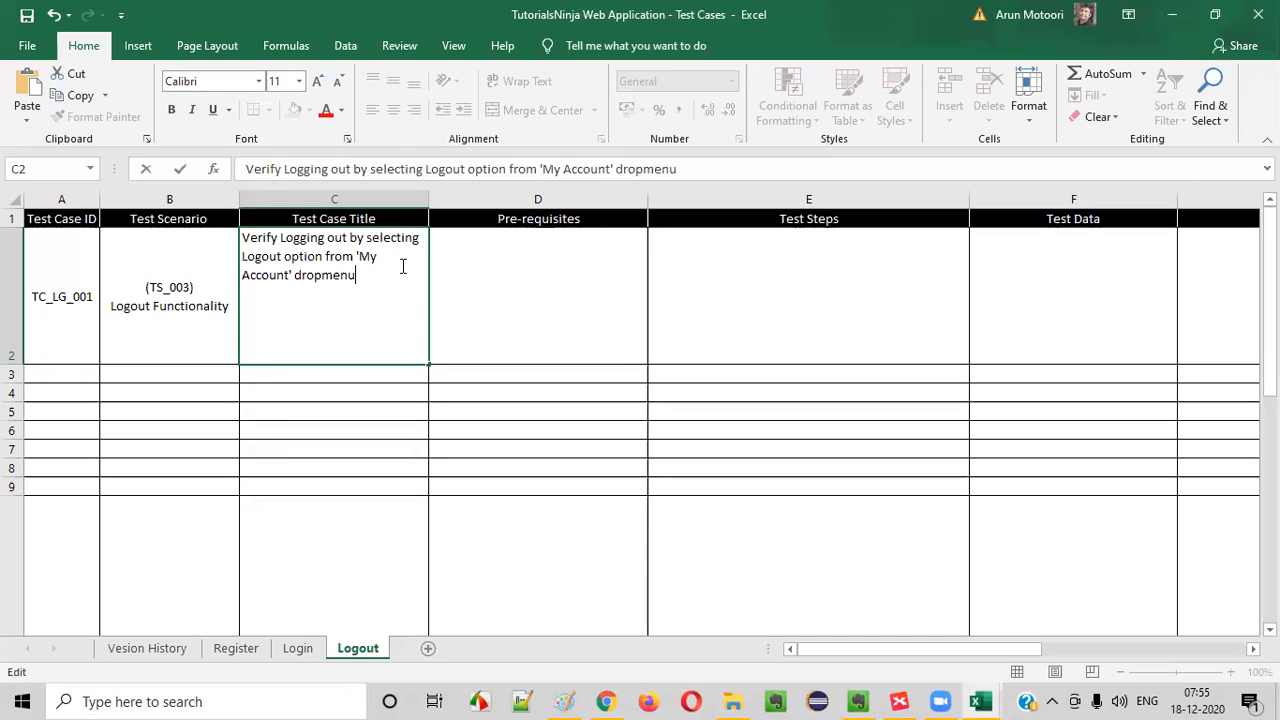
pyautogui.click(455, 302)
pyautogui.click(274, 291)
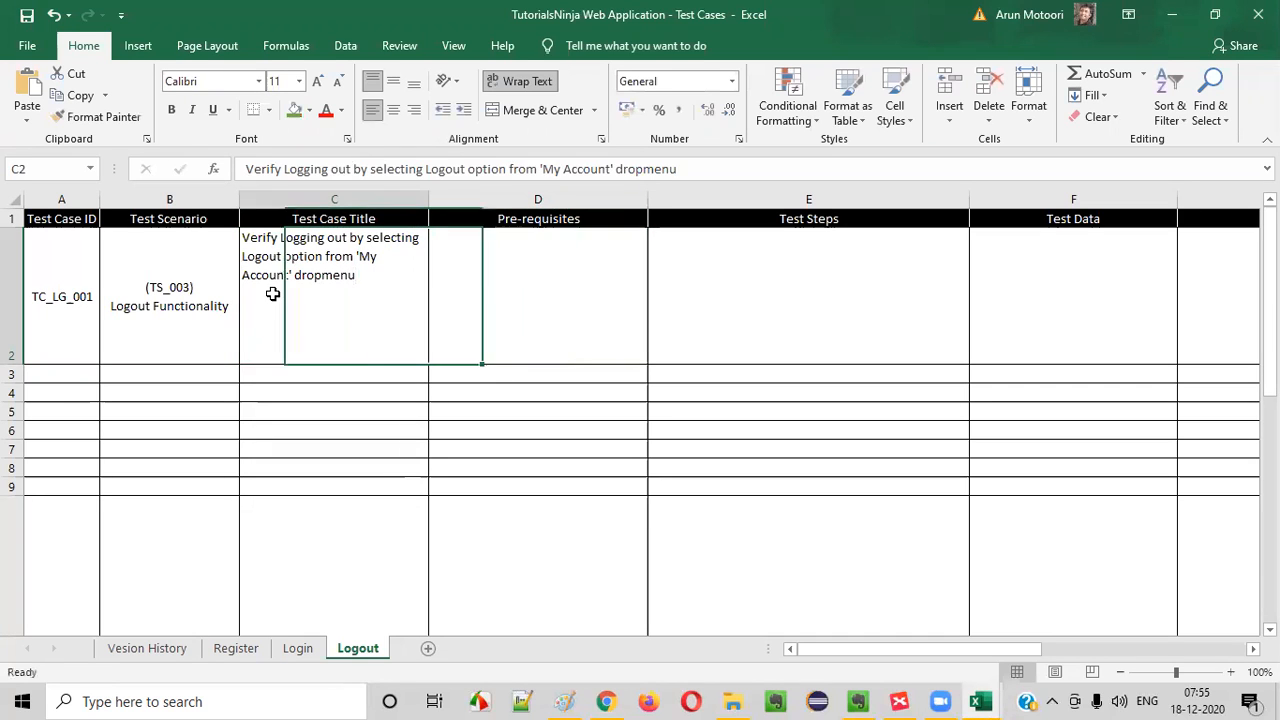
# - Enter the first pre-requisite in D2 as 1. Open the Application URL
pyautogui.click(481, 303)
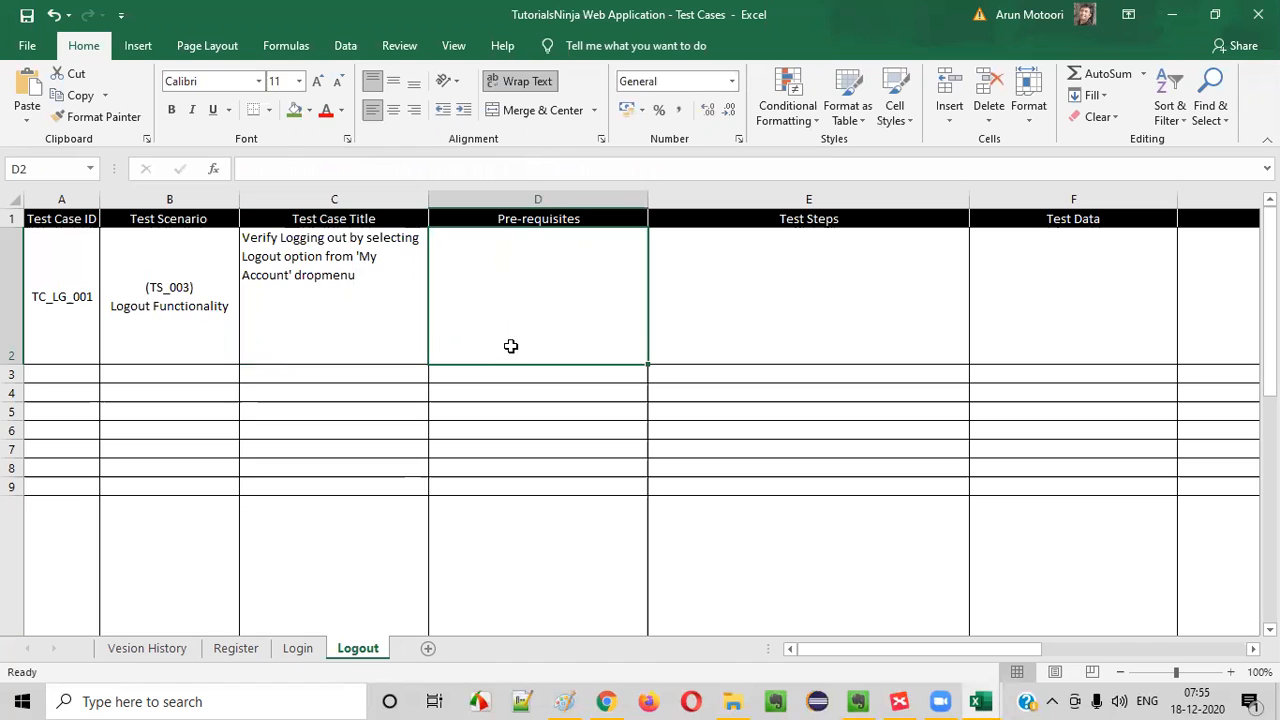
pyautogui.doubleClick(531, 286)
pyautogui.click(597, 440)
pyautogui.doubleClick(547, 290)
pyautogui.write('Open the Application URL')
pyautogui.press('super+space')
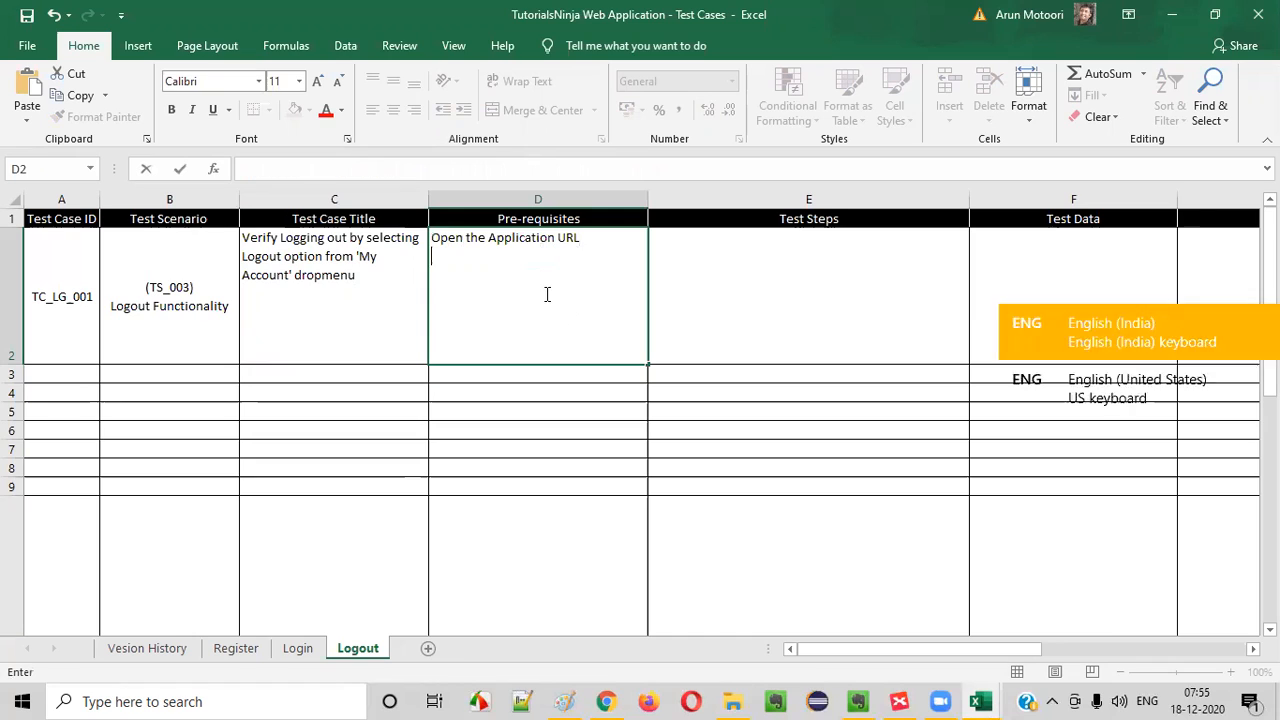
pyautogui.click(435, 240)
pyautogui.write('1.')
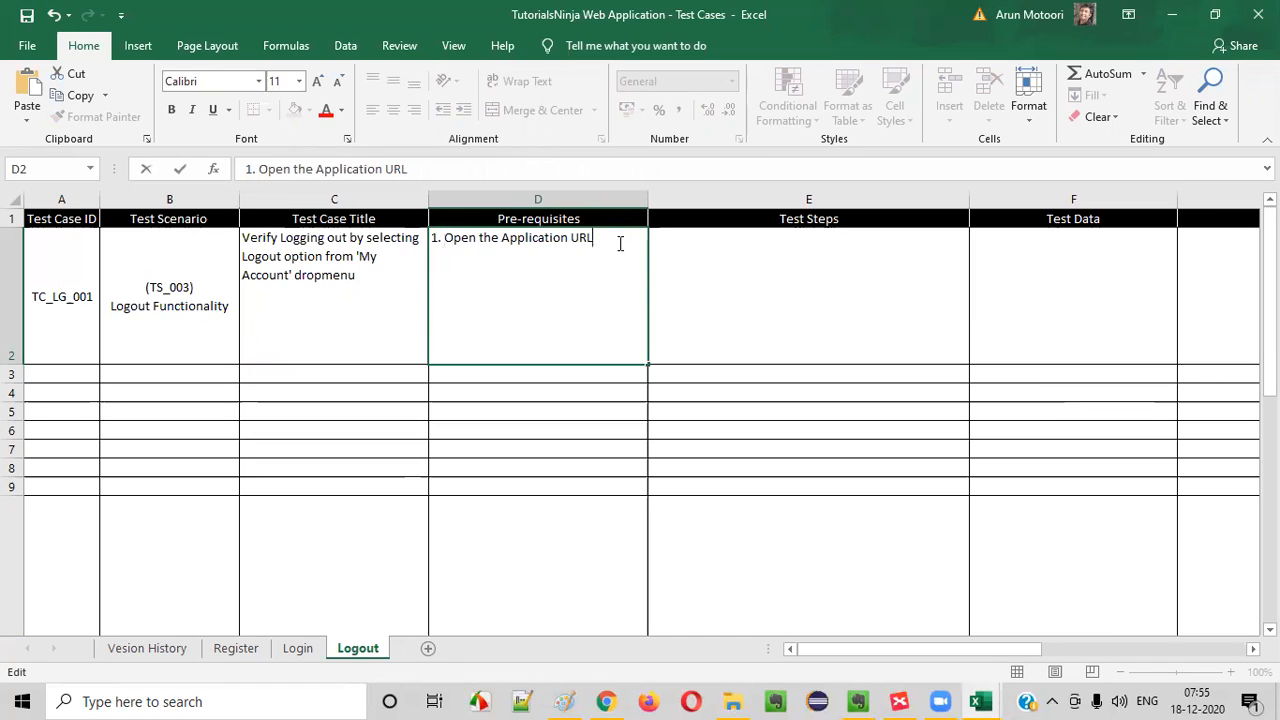
# - Add a second line to the pre-requisites in D2 reading 2. User is logged in
pyautogui.hotkey('alt', 'Return')
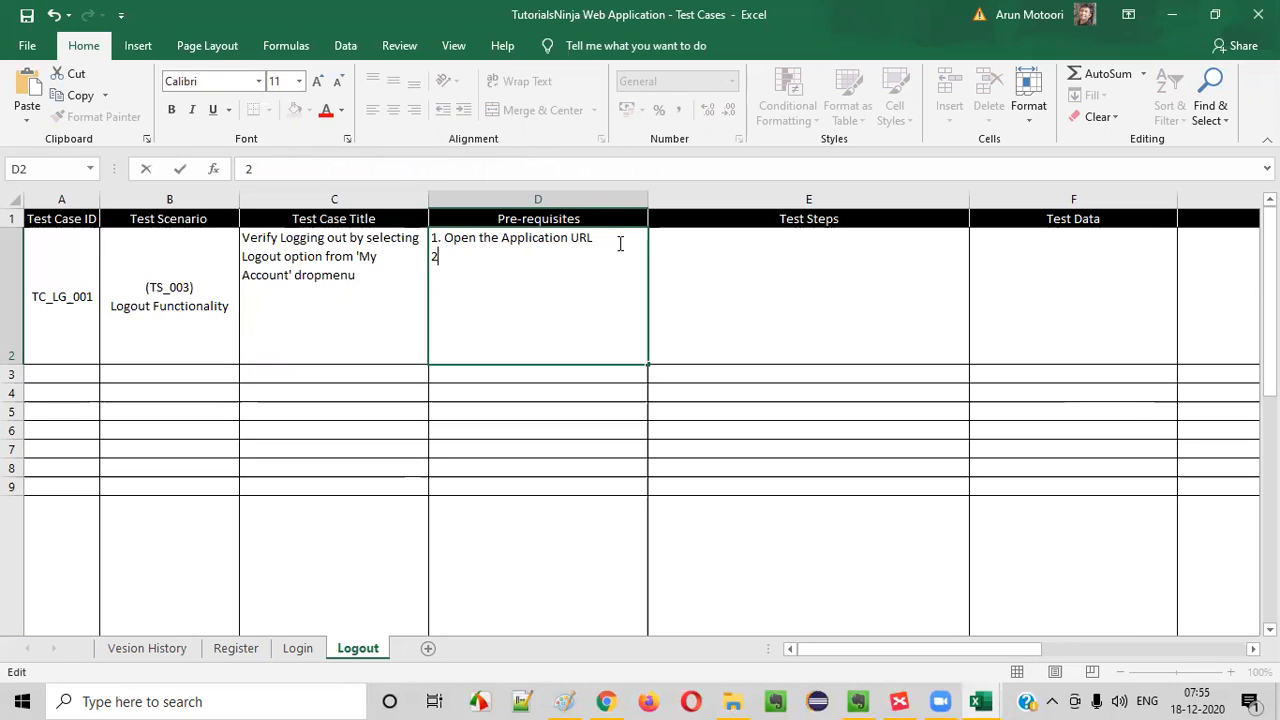
pyautogui.write('OG')
pyautogui.press('BackSpace')
pyautogui.press('BackSpace')
pyautogui.press('BackSpace')
pyautogui.write('User is log')
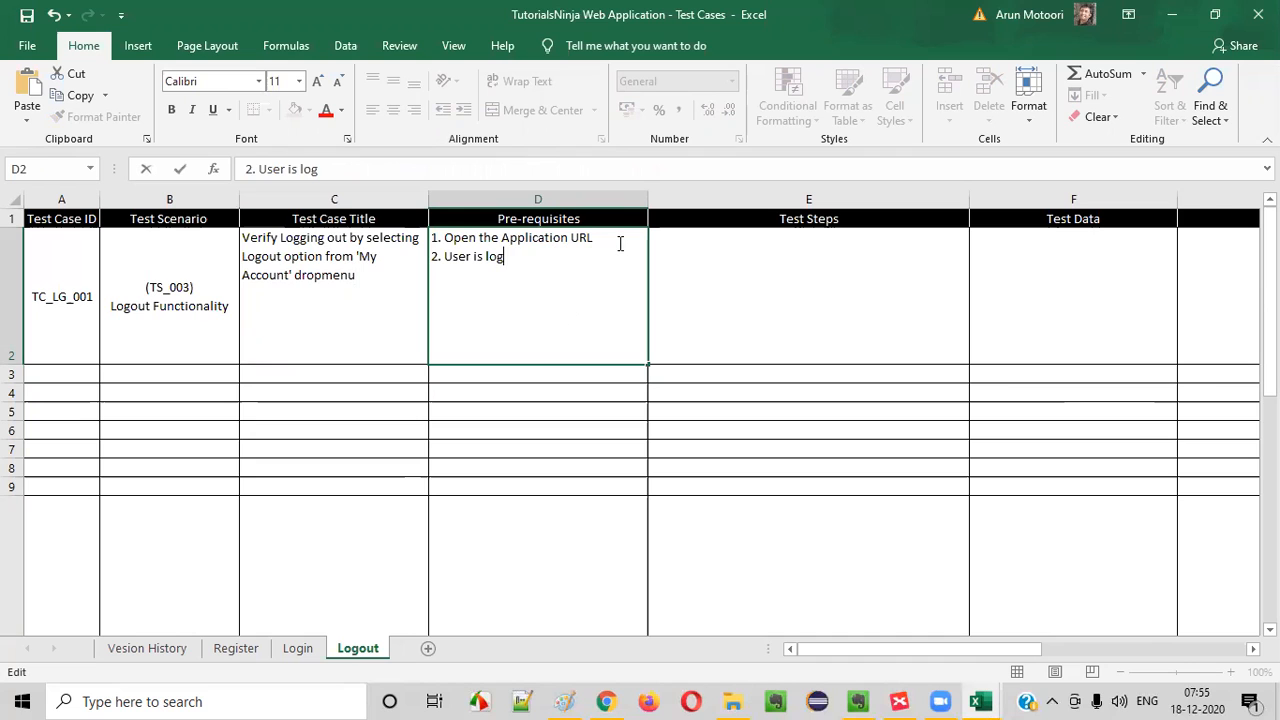
pyautogui.write('ged in')
pyautogui.click(608, 426)
pyautogui.click(515, 237)
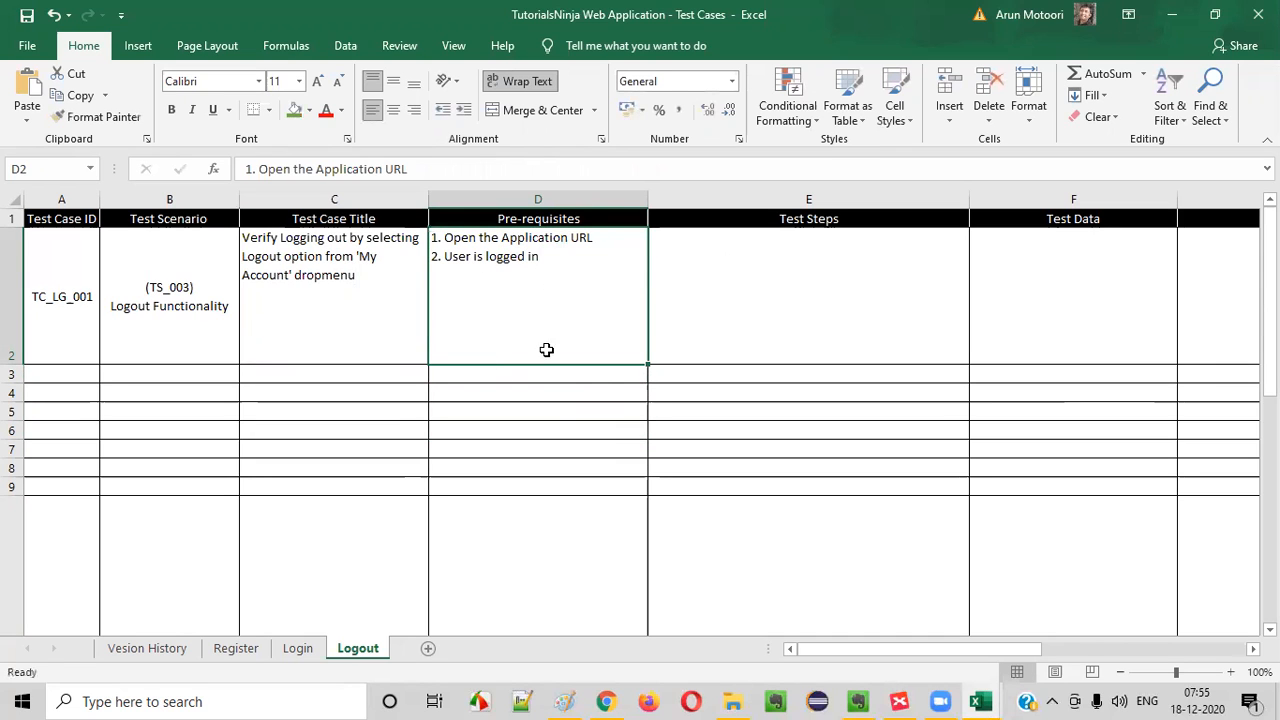
# - Switch to Chrome and reload the store from its base address, tutorialsninja.com/demo
pyautogui.click(606, 701)
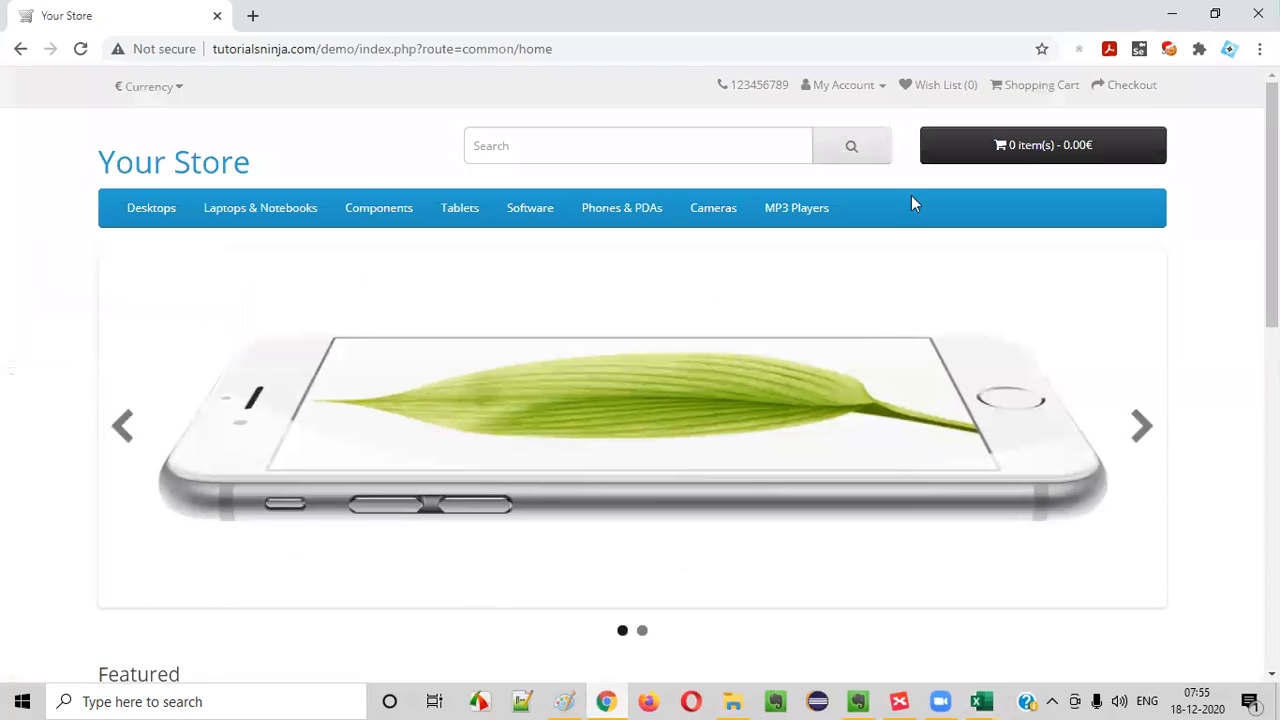
pyautogui.click(862, 86)
pyautogui.click(824, 148)
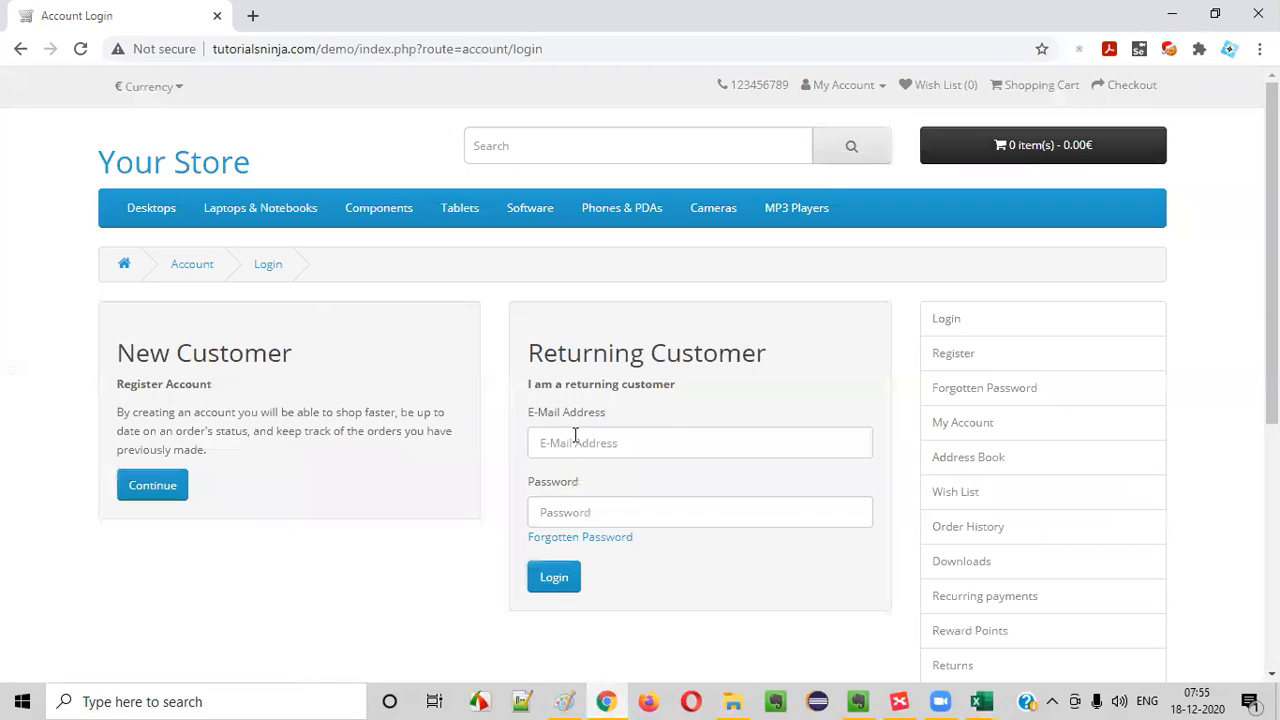
pyautogui.click(574, 440)
pyautogui.write('ar')
pyautogui.moveTo(359, 49); pyautogui.dragTo(760, 50)
pyautogui.press('BackSpace')
pyautogui.press('Return')
# - Log in to the demo store as a returning customer with the account e-mail and the account password
pyautogui.click(834, 88)
pyautogui.click(826, 148)
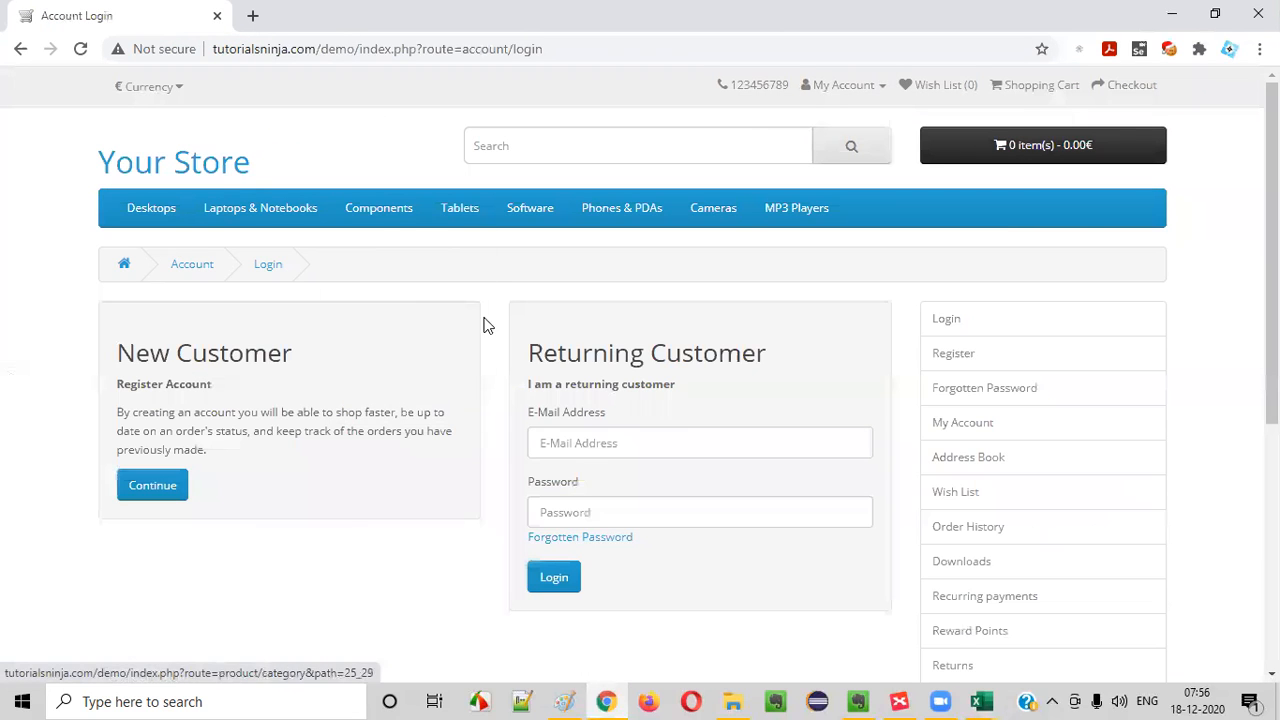
pyautogui.click(571, 447)
pyautogui.click(611, 571)
pyautogui.click(618, 499)
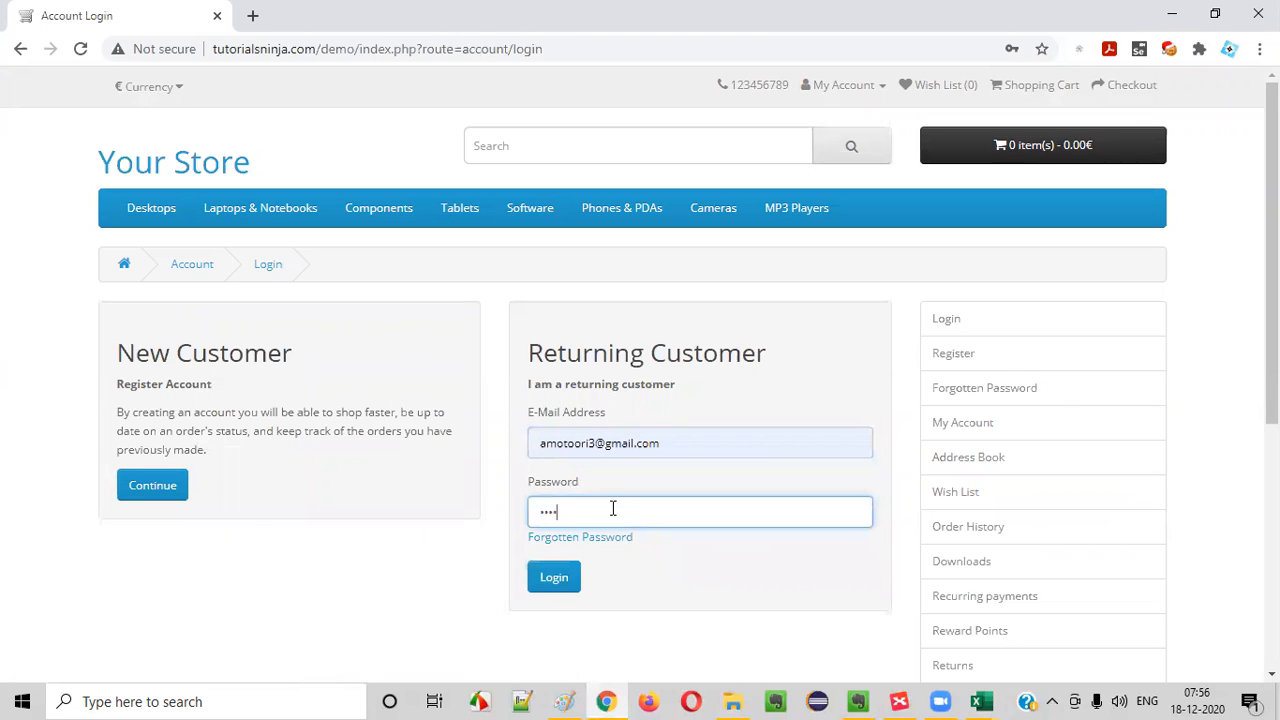
pyautogui.click(557, 574)
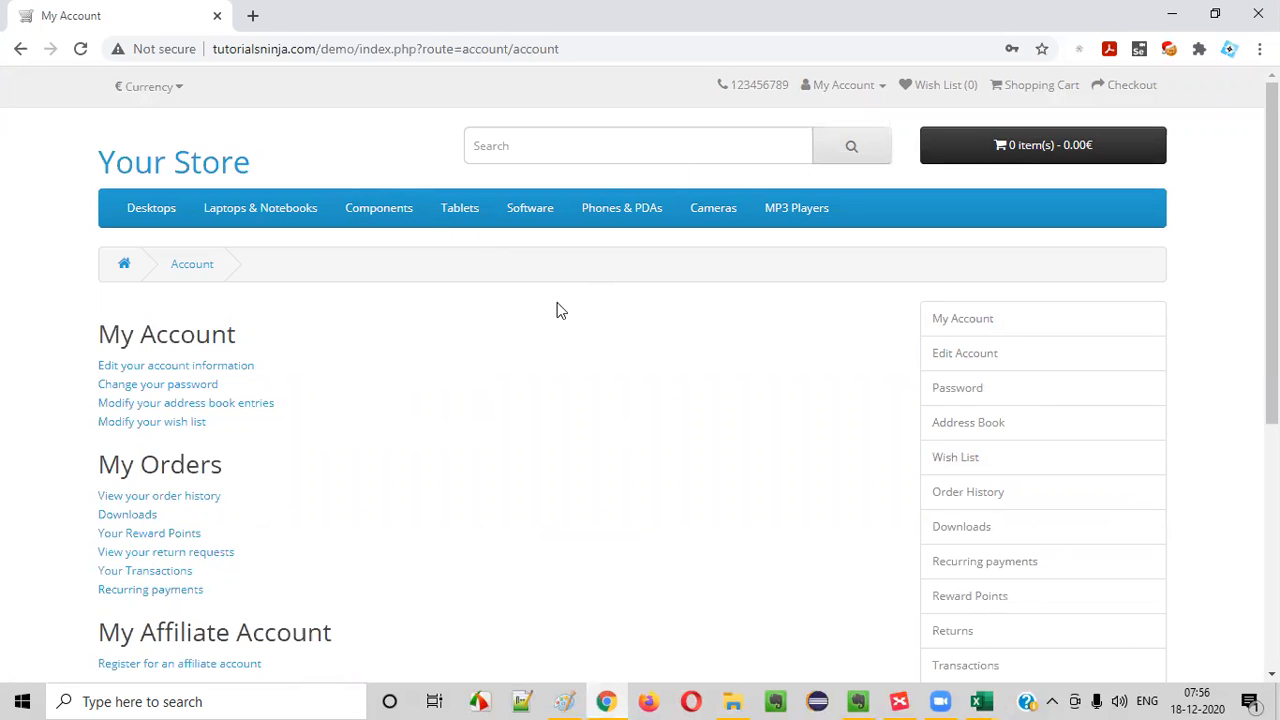
# - Switch to the Test Cases workbook in Excel and select the Test Steps cell E2
pyautogui.moveTo(981, 701)
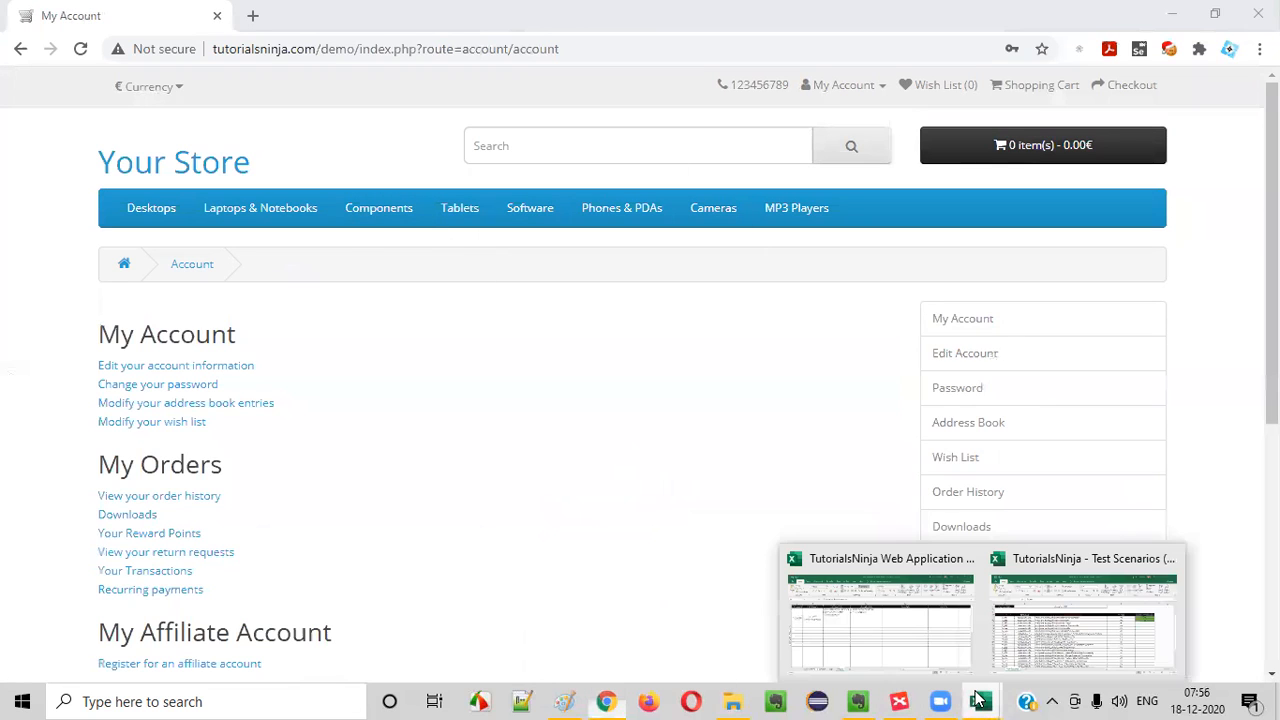
pyautogui.click(925, 638)
pyautogui.click(760, 300)
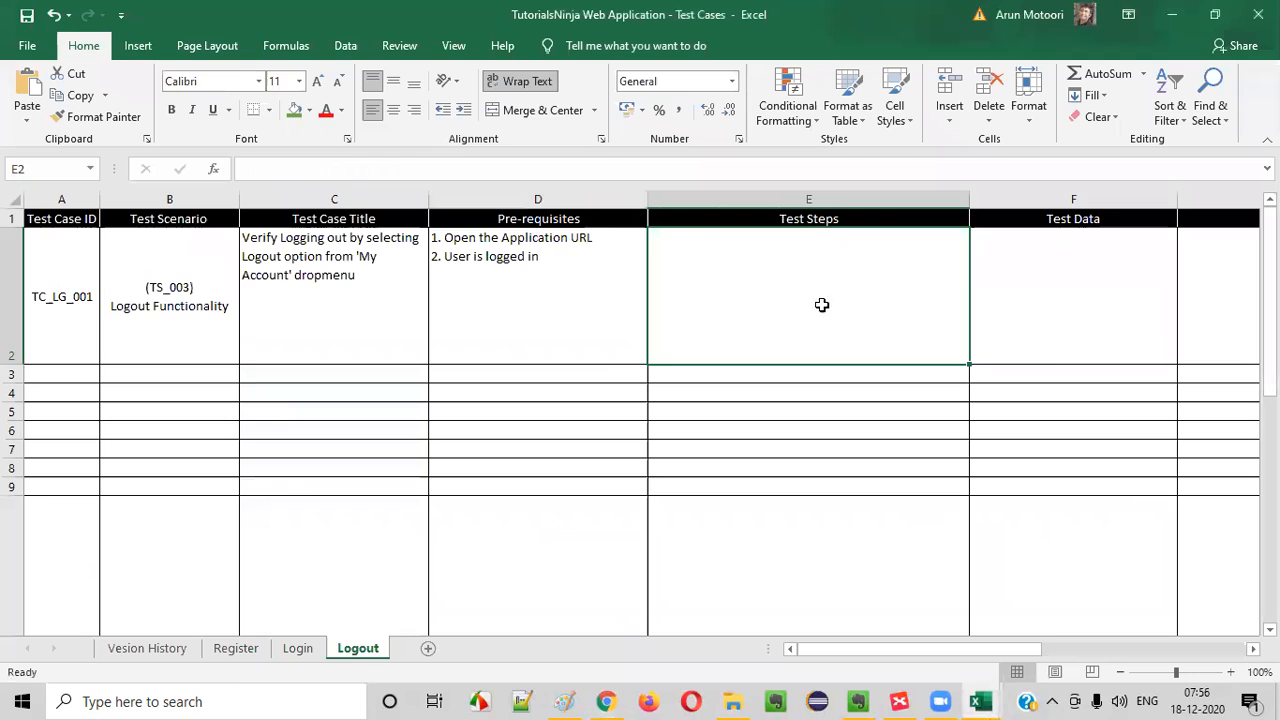
pyautogui.click(544, 252)
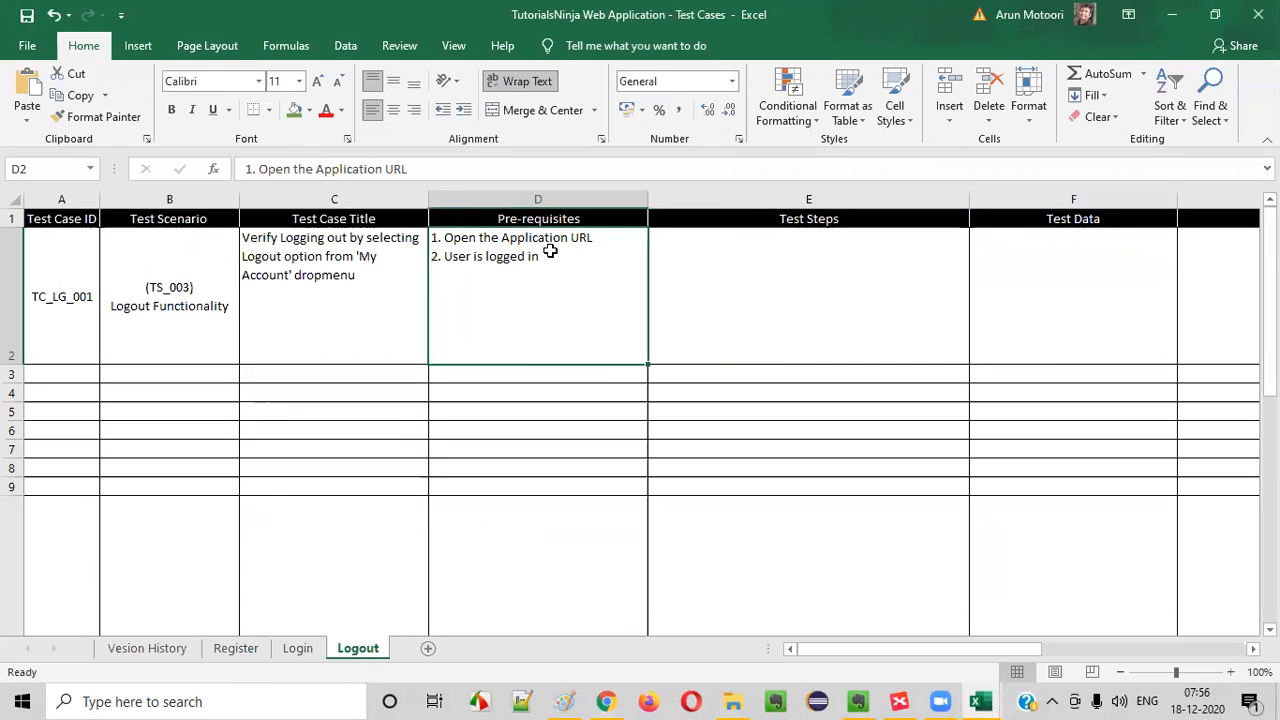
pyautogui.click(747, 274)
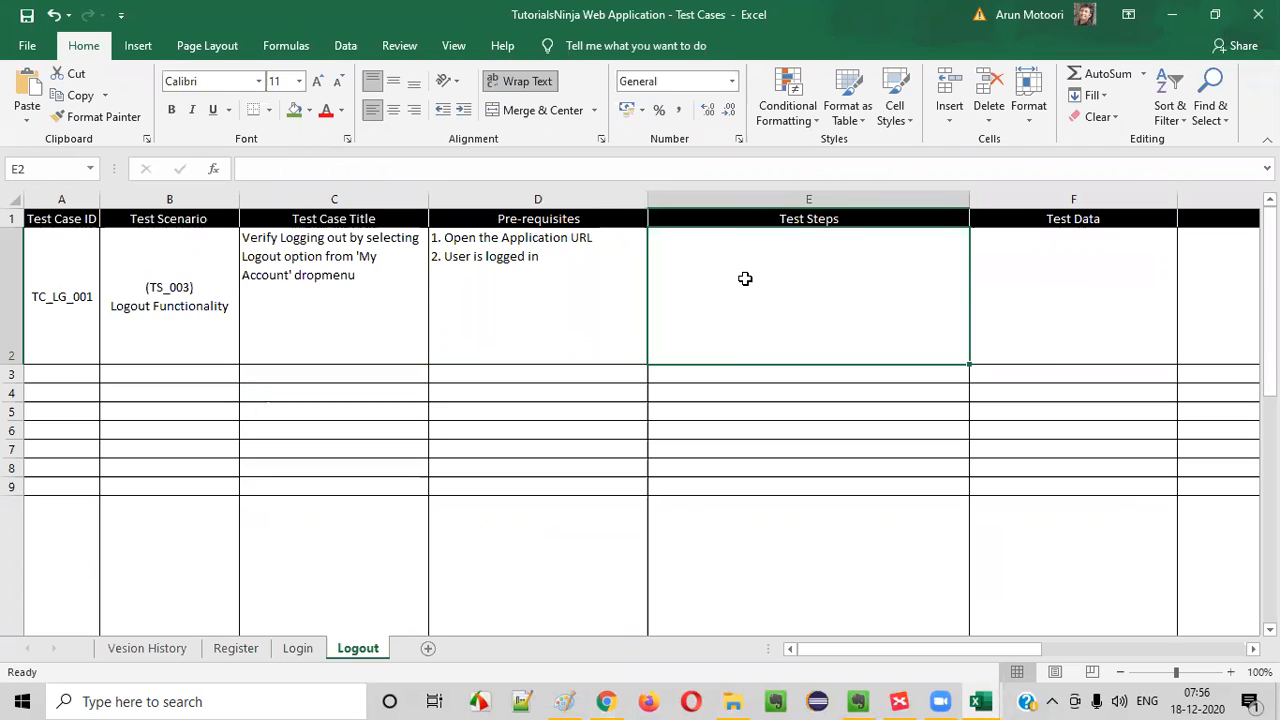
# - Switch to Chrome and examine the store's My Account options for the Logout entry
pyautogui.hotkey('alt', 'Tab')
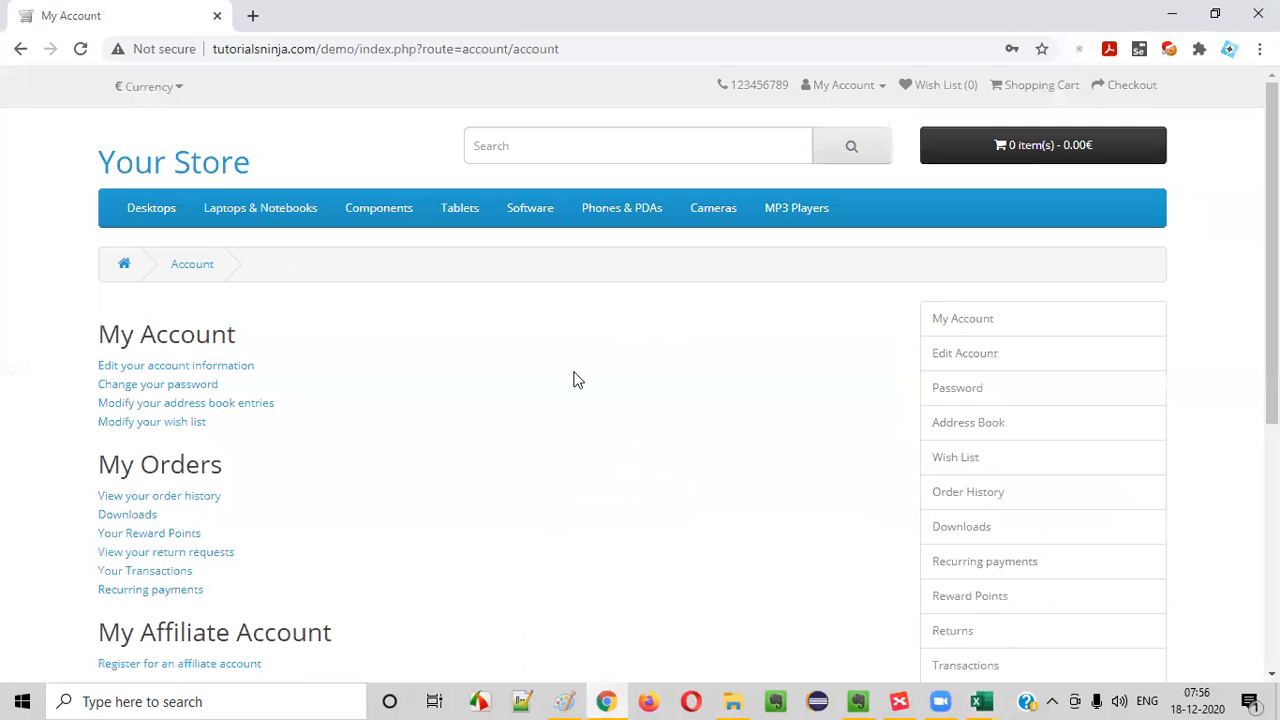
pyautogui.hotkey('alt', 'Tab')
pyautogui.hotkey('alt', 'Tab')
pyautogui.click(845, 86)
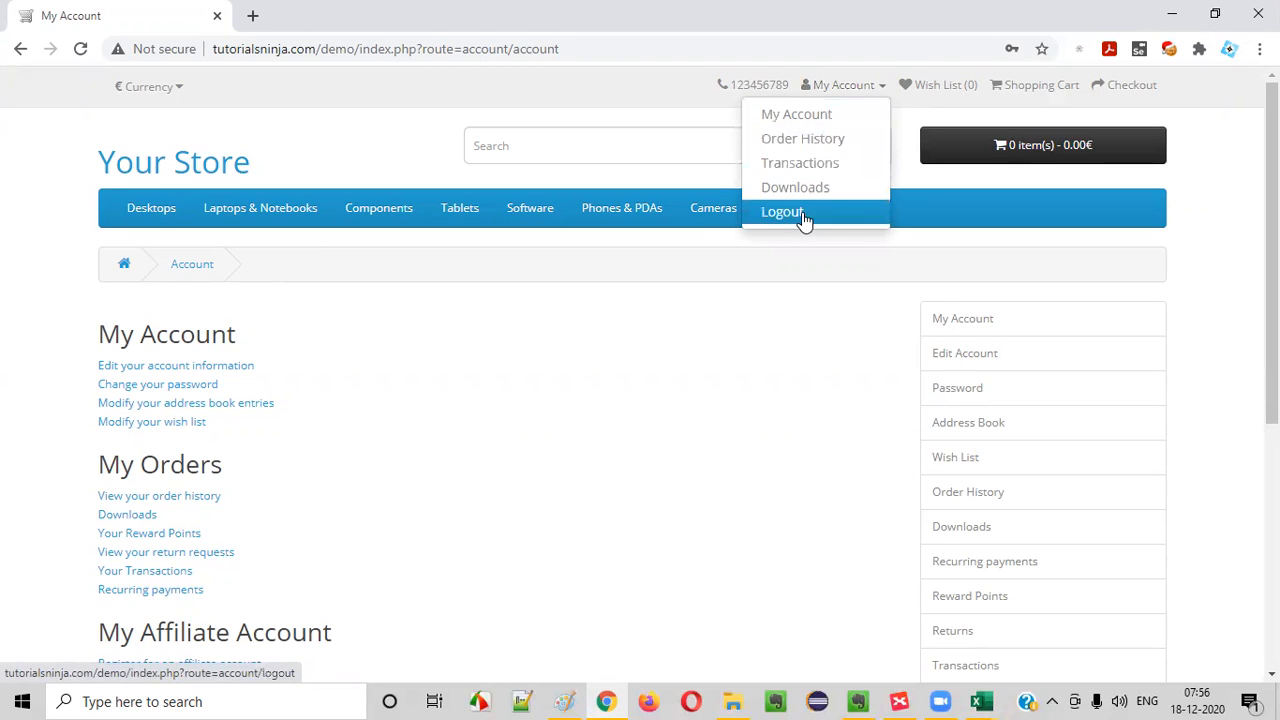
# - Switch to Excel and enter the first test step in E2 as 1. Click on 'My Account' Dropmenu
pyautogui.hotkey('alt', 'Tab')
pyautogui.write('1')
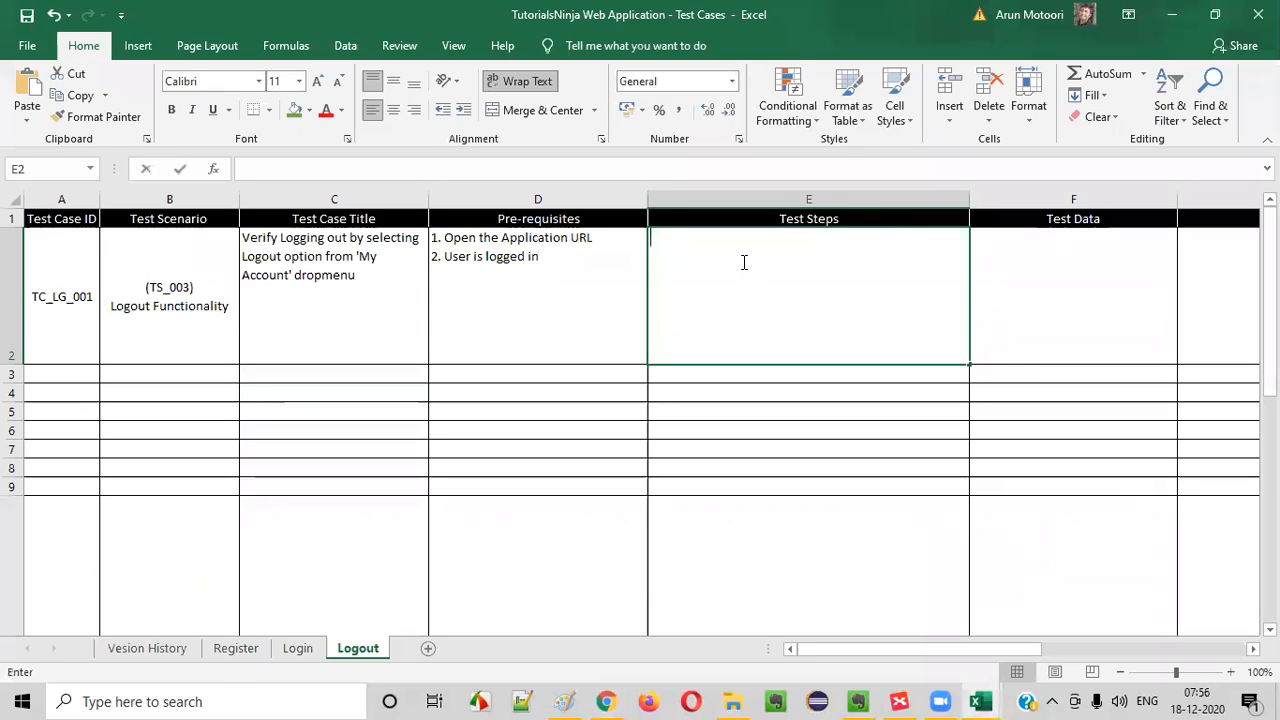
pyautogui.write('. Click on ')
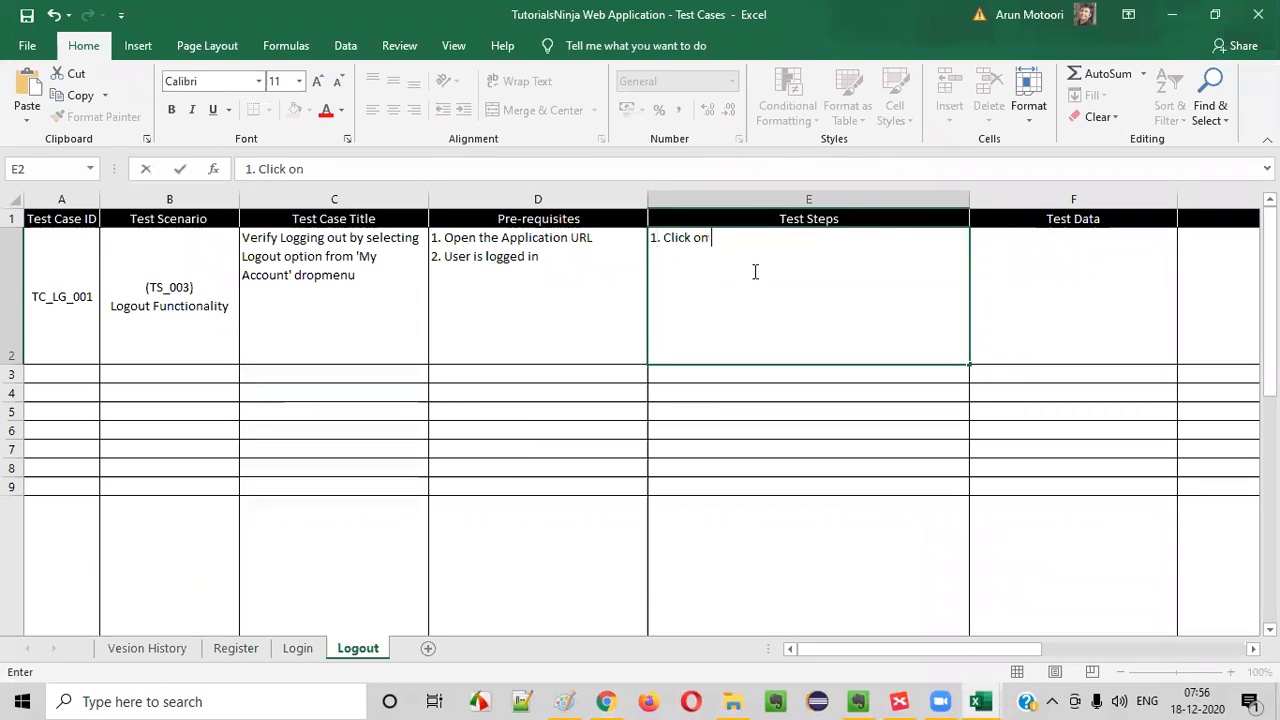
pyautogui.write("'My Account' Dropmen")
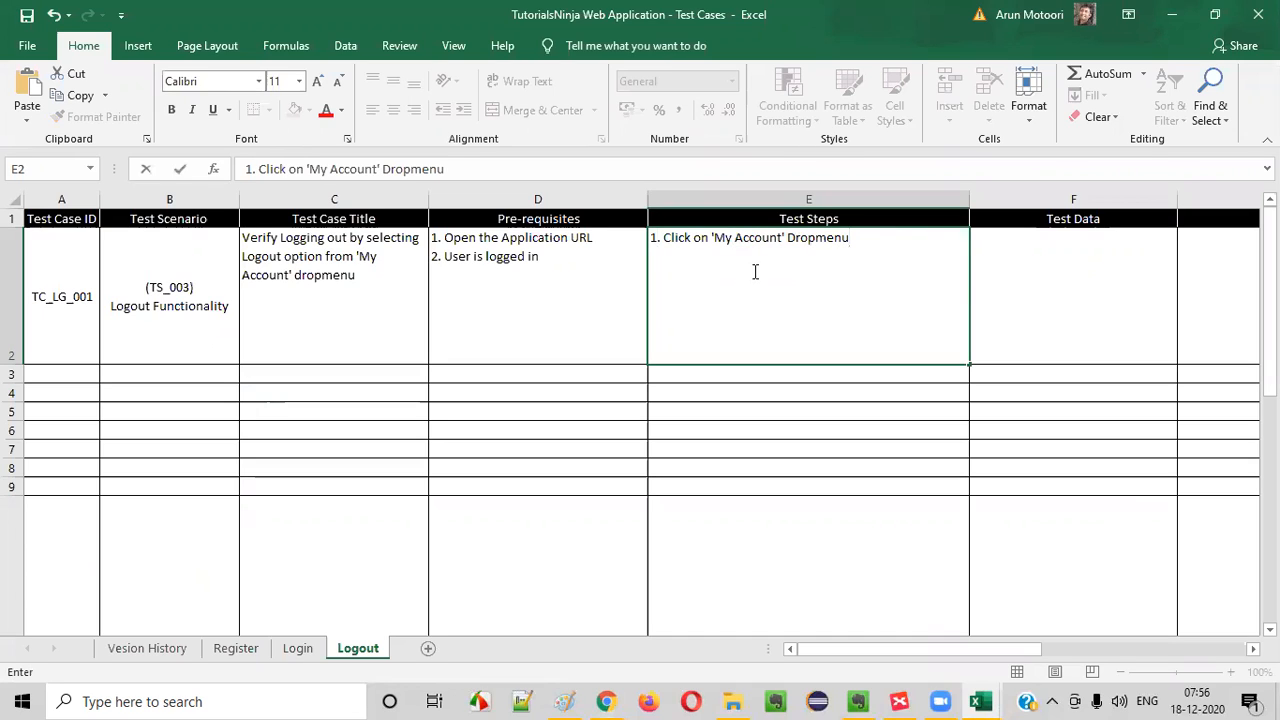
pyautogui.write('u')
# - Add a second line to the test steps in E2 reading 2. Select 'Logout' option, checking the option's name in the store
pyautogui.hotkey('alt', 'Return')
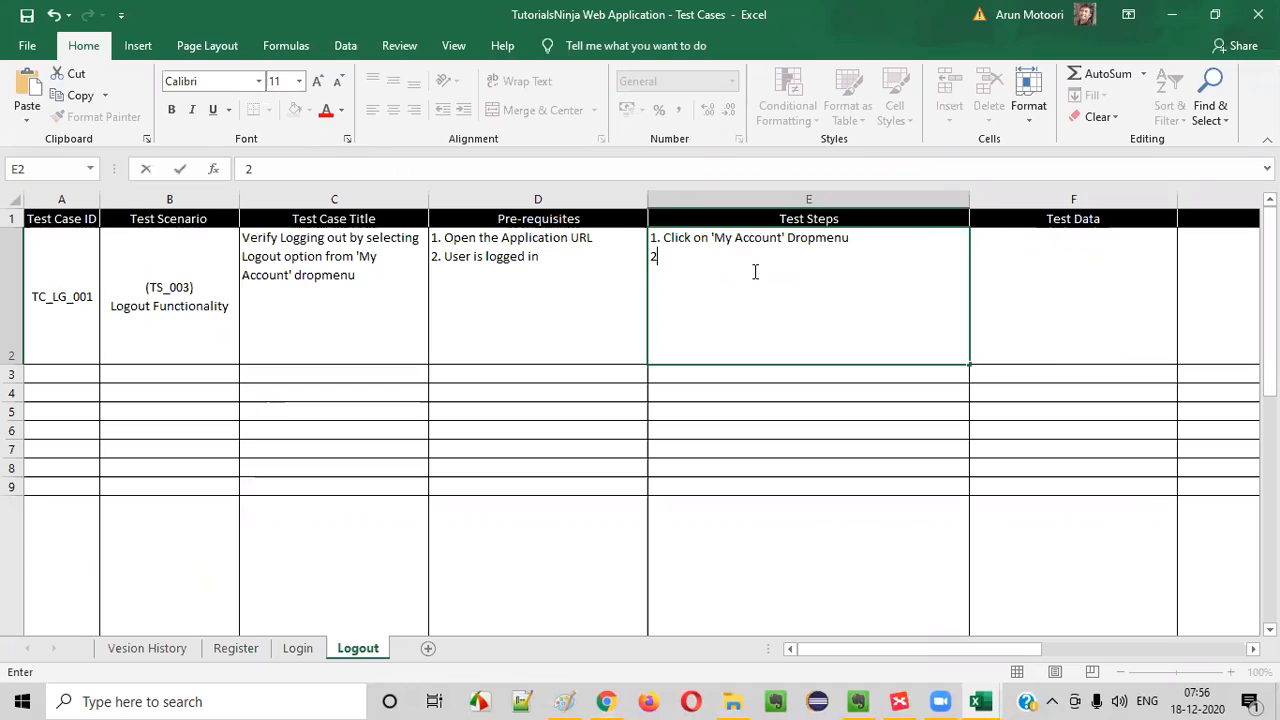
pyautogui.write('2. Selec')
pyautogui.moveTo(659, 233); pyautogui.dragTo(771, 253)
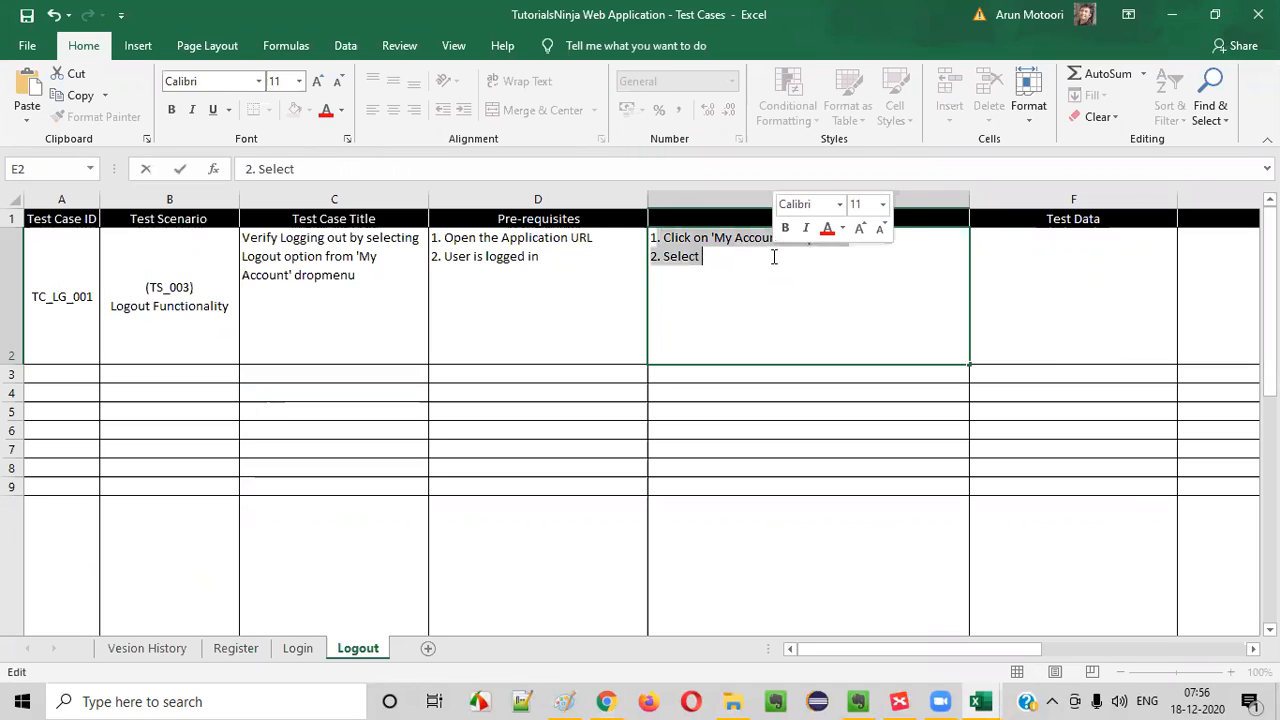
pyautogui.click(773, 257)
pyautogui.hotkey('alt', 'Tab')
pyautogui.hotkey('alt', 'Tab')
pyautogui.hotkey('alt', 'Tab')
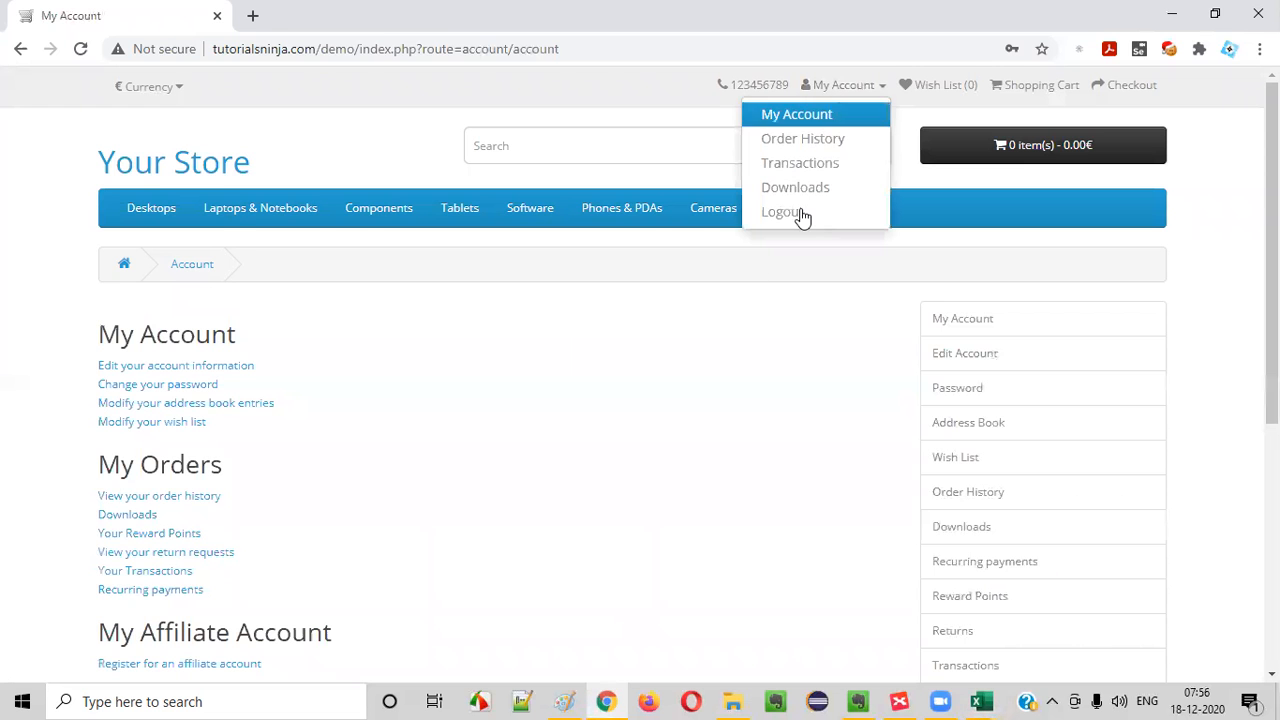
pyautogui.hotkey('alt', 'Tab')
pyautogui.write("'l")
pyautogui.write("Logout' ")
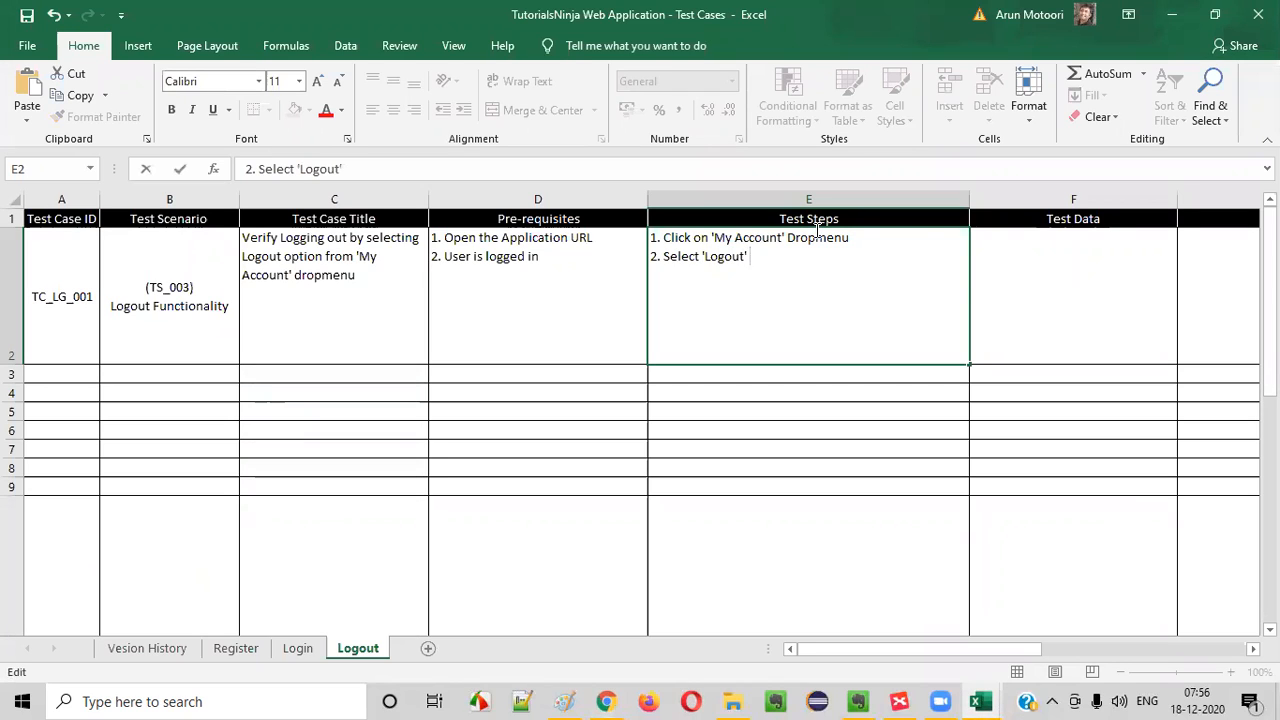
pyautogui.write('option')
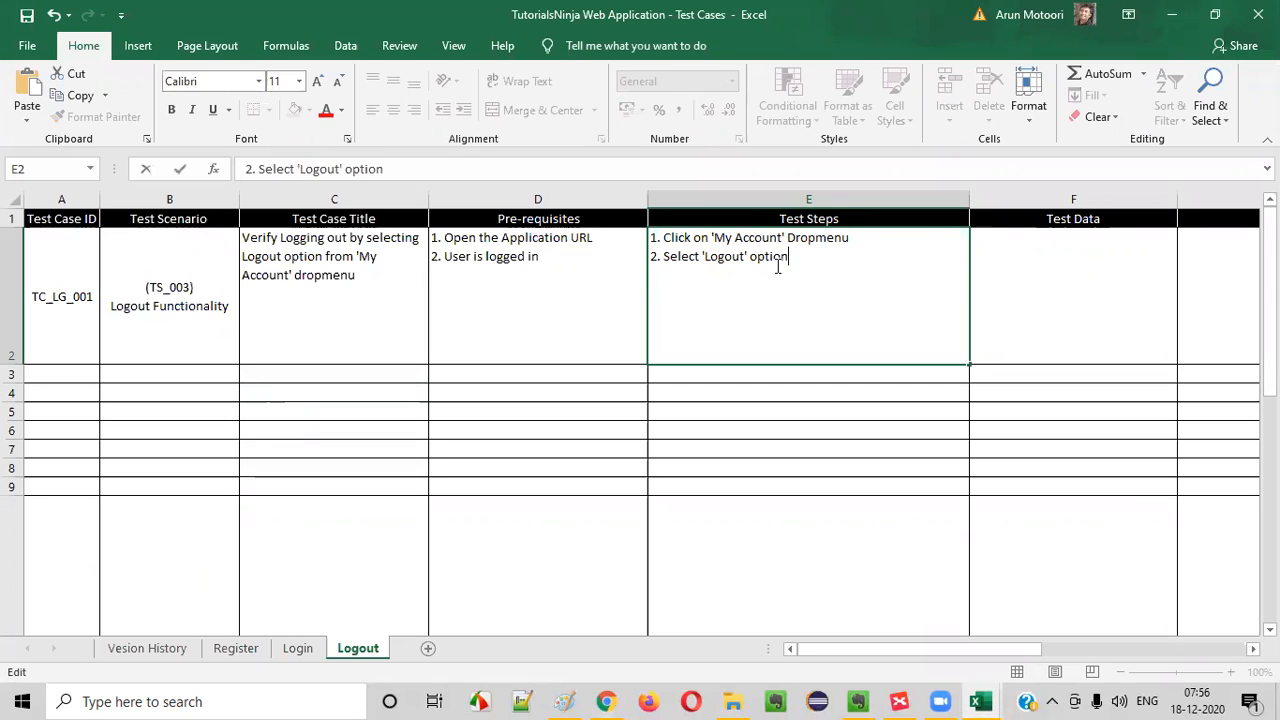
pyautogui.click(872, 238)
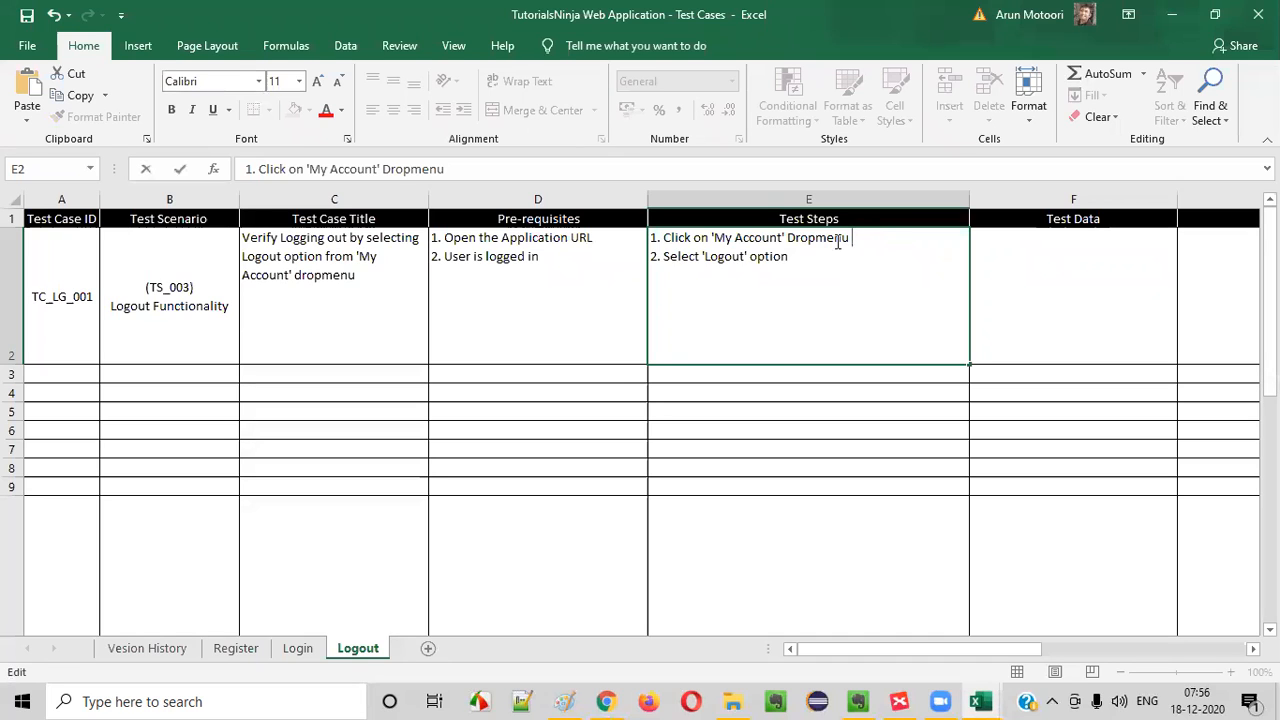
pyautogui.hotkey('ctrl', 'Return')
# - Enter Not Applicable as the test data in F2
pyautogui.click(1037, 291)
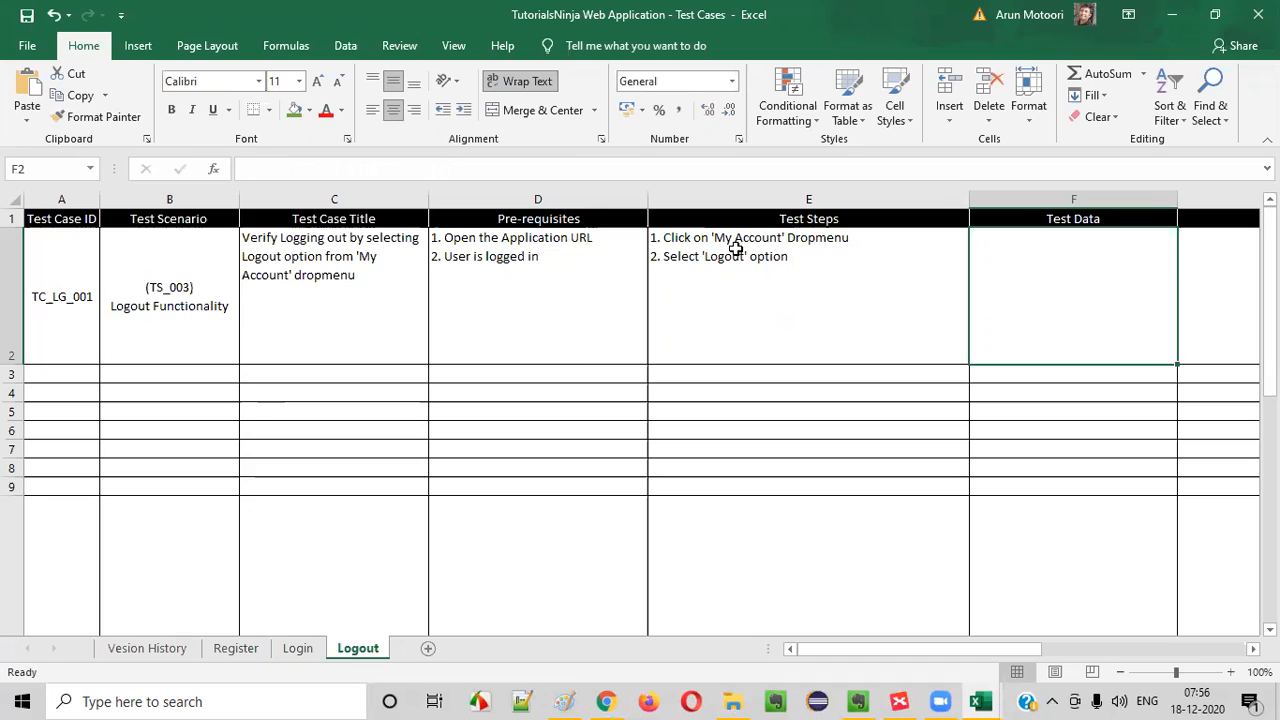
pyautogui.doubleClick(1059, 271)
pyautogui.write('Not ')
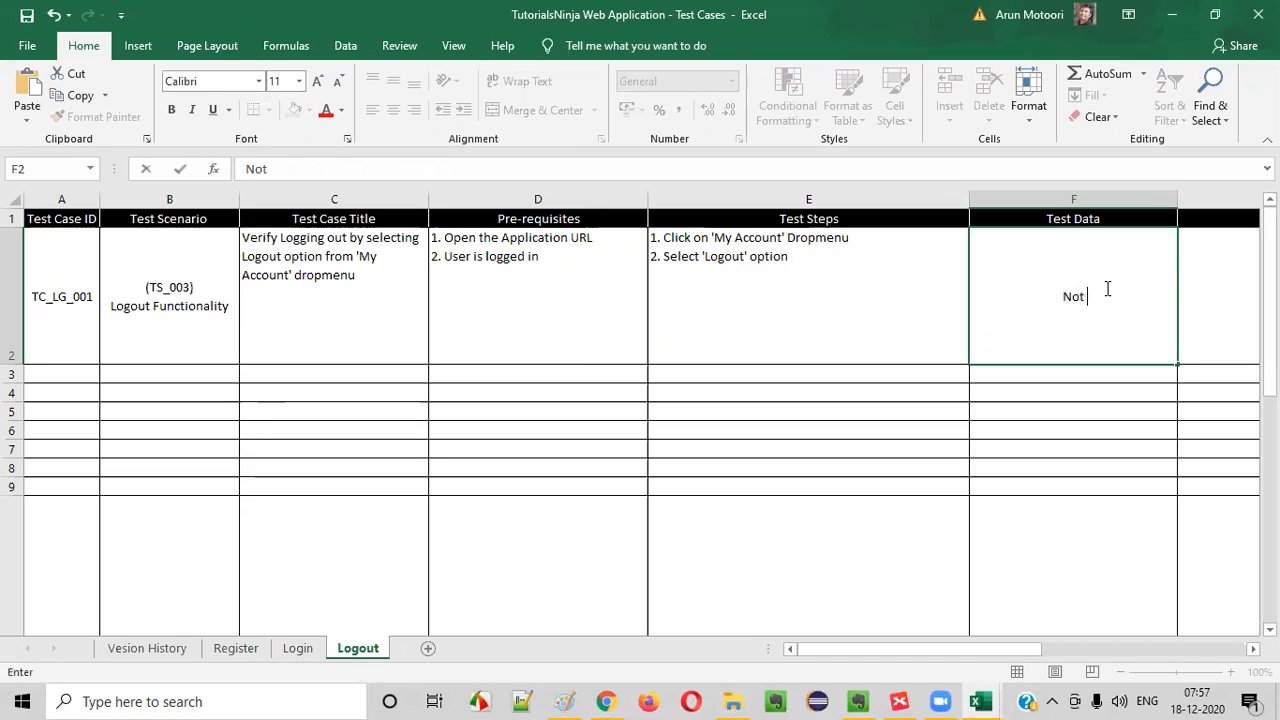
pyautogui.write('Appliacable')
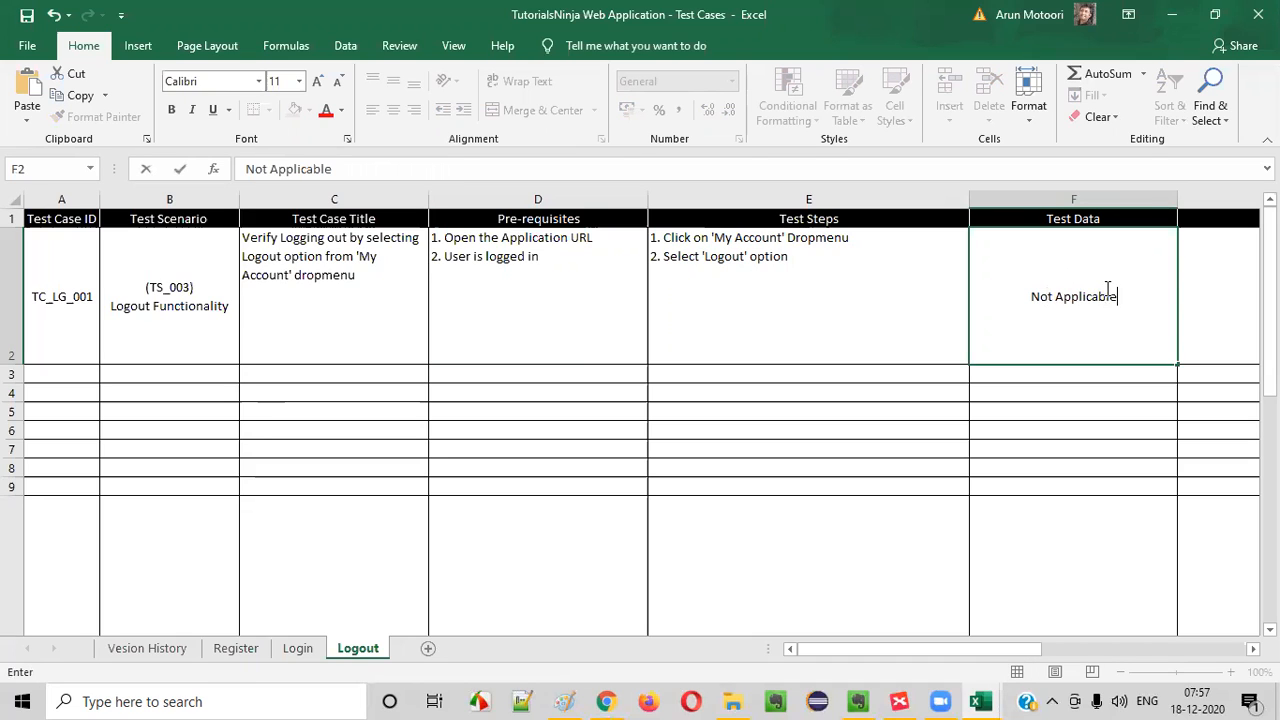
pyautogui.doubleClick(1192, 291)
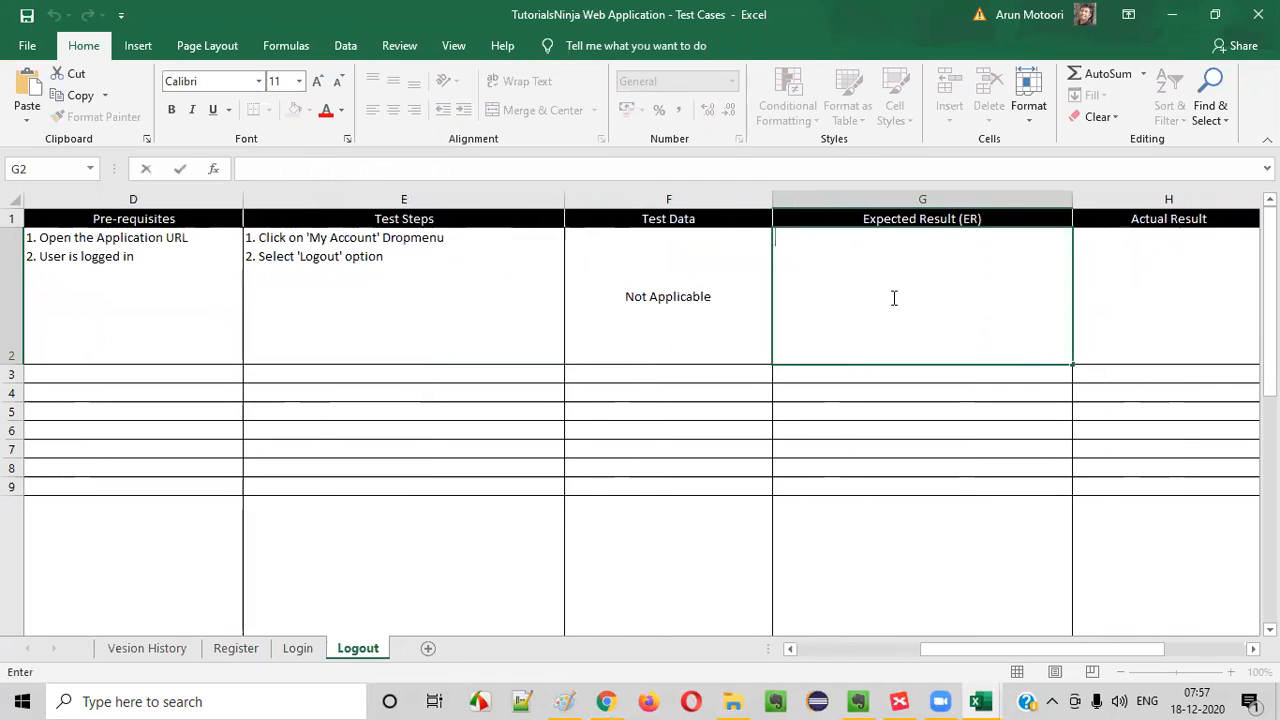
# - Append (Verify ER-1) to the second test step in E2 and start the expected result in G2 with 1
pyautogui.doubleClick(402, 264)
pyautogui.write('(Verify ER-1')
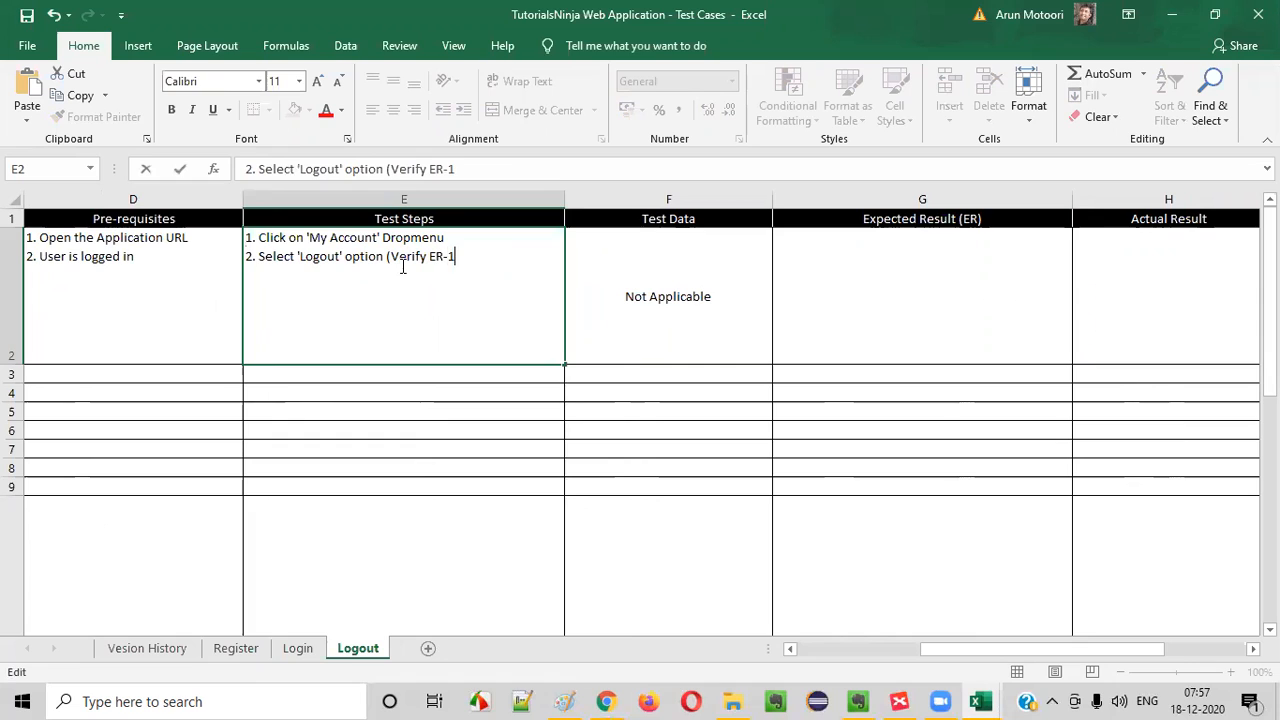
pyautogui.write(')')
pyautogui.click(790, 249)
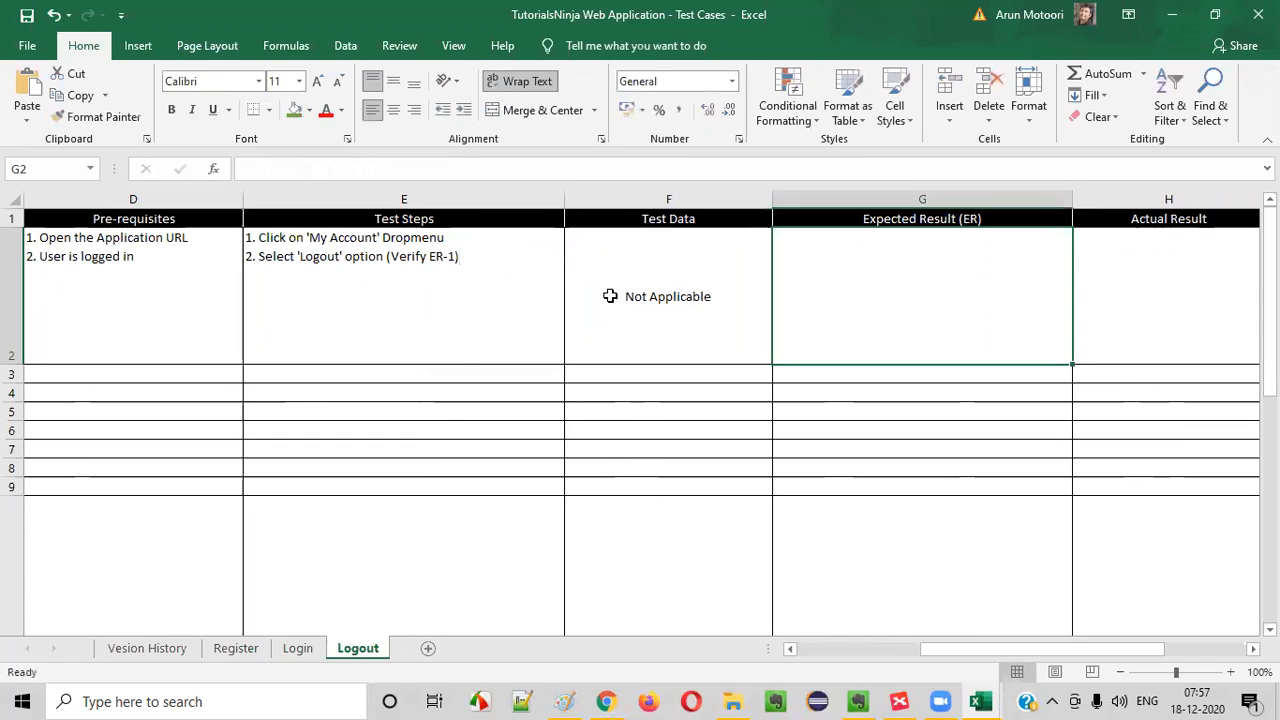
pyautogui.write('1.')
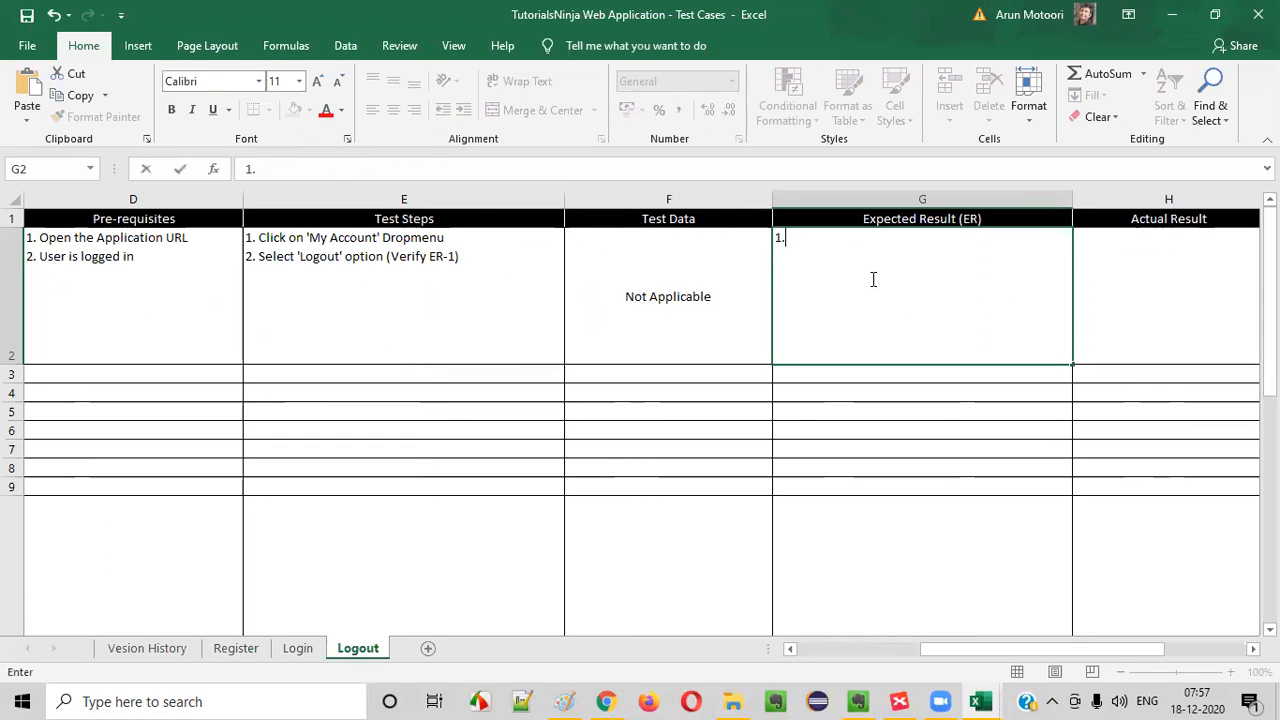
# - Switch to Chrome, log out of the store through My Account and highlight the text of the Account Logout page
pyautogui.hotkey('alt', 'Tab')
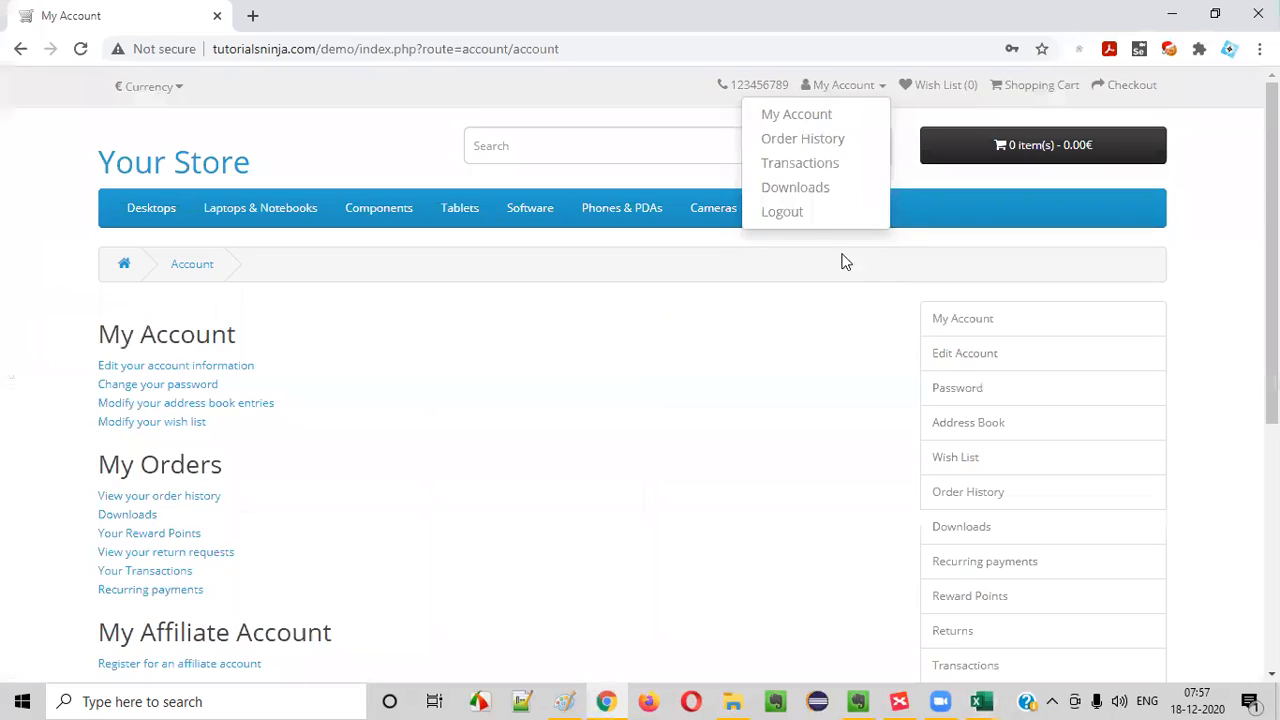
pyautogui.click(790, 216)
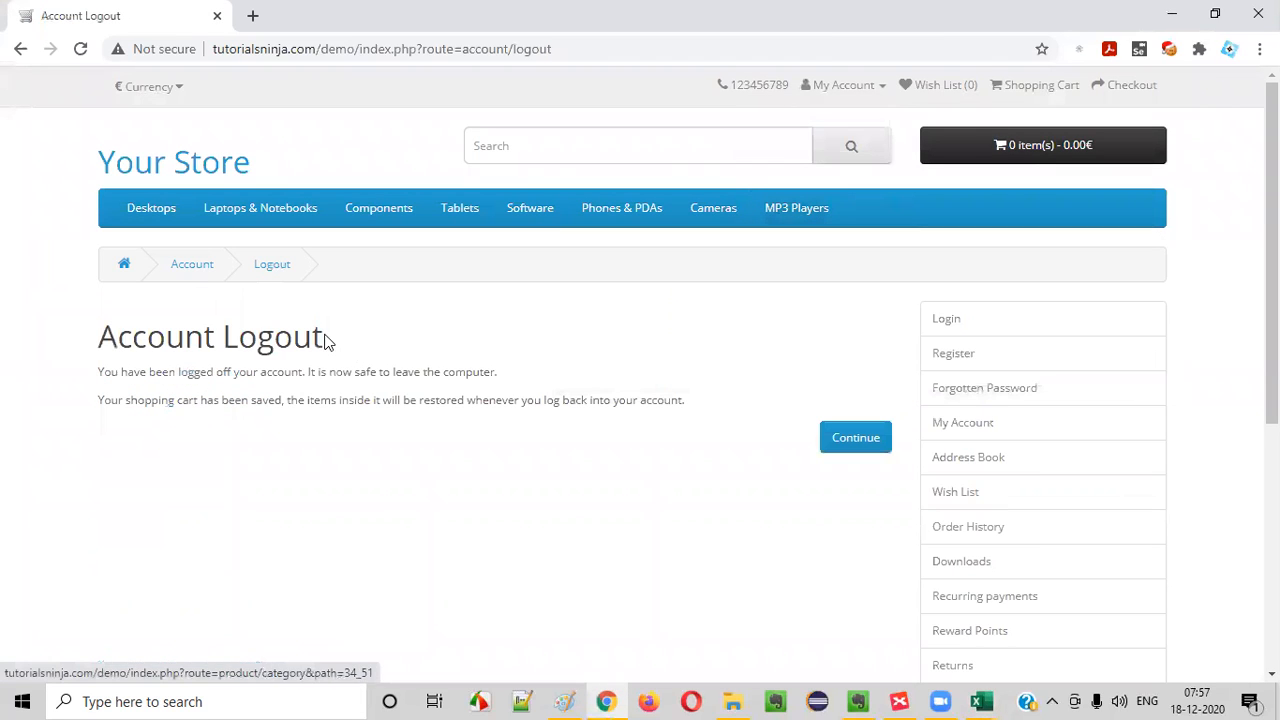
pyautogui.moveTo(113, 333); pyautogui.dragTo(686, 429)
# - Switch to Excel and continue the expected result in G2 with User should be taken to the 'Account
pyautogui.hotkey('alt', 'Tab')
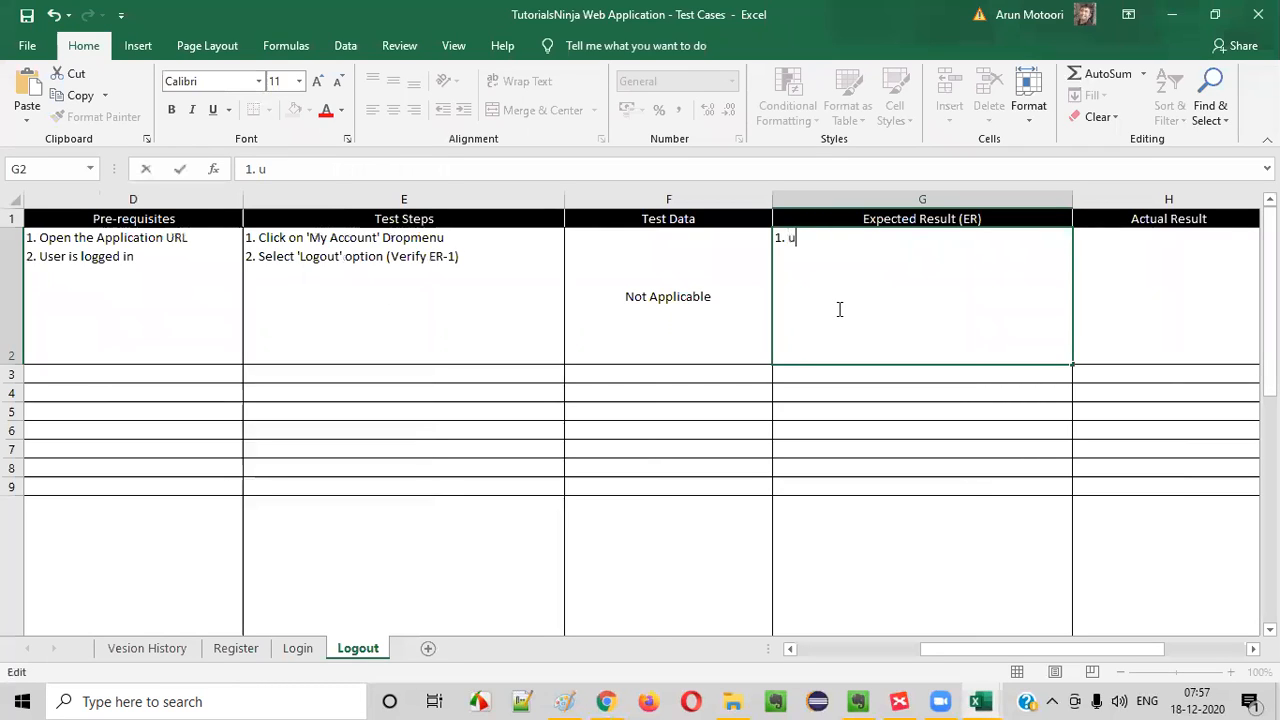
pyautogui.write('ser should ')
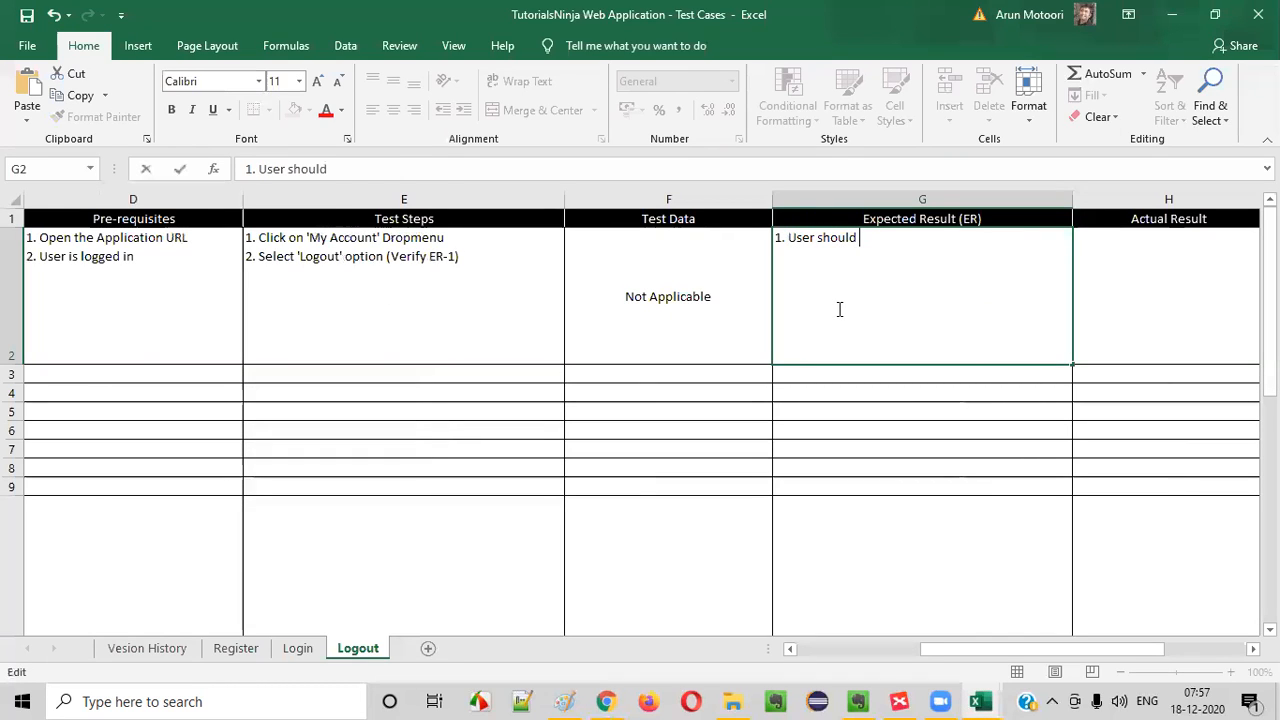
pyautogui.write('be taken to the ')
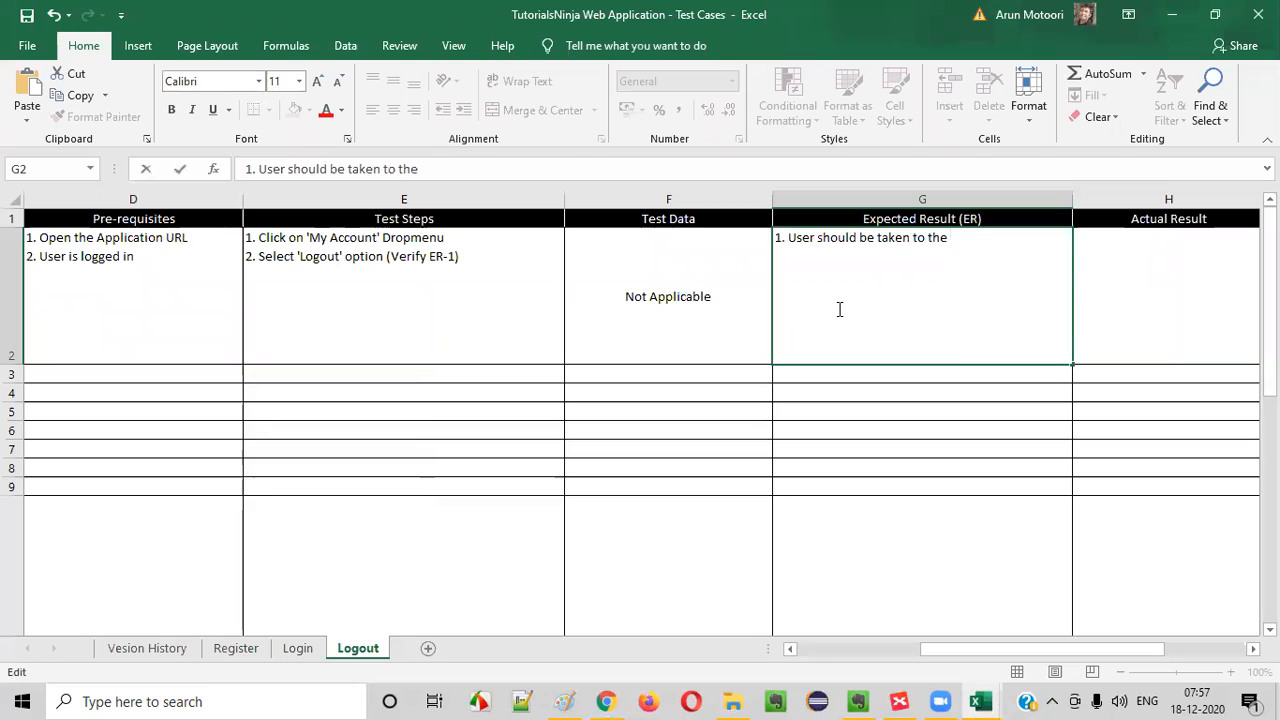
pyautogui.write("'Account")
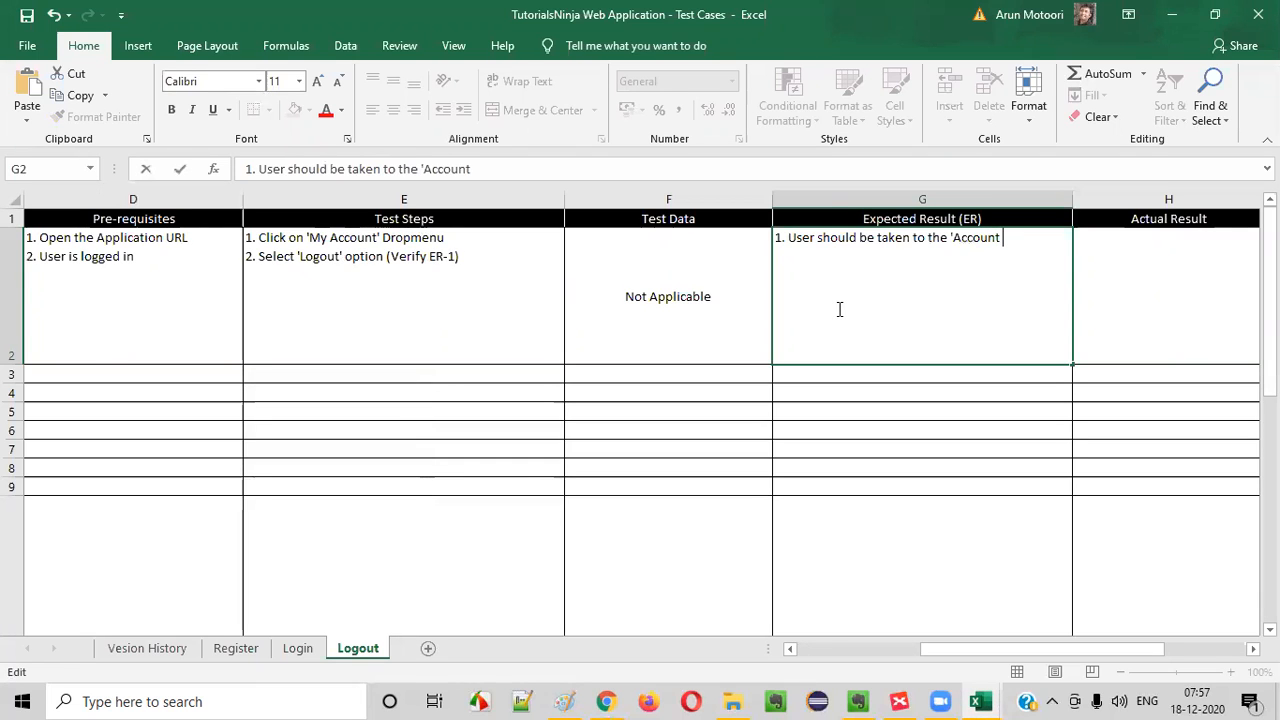
# - Check the logout page's title in Chrome, then complete the expected result in G2 with Logout' page
pyautogui.hotkey('alt', 'Tab')
pyautogui.hotkey('alt', 'Tab')
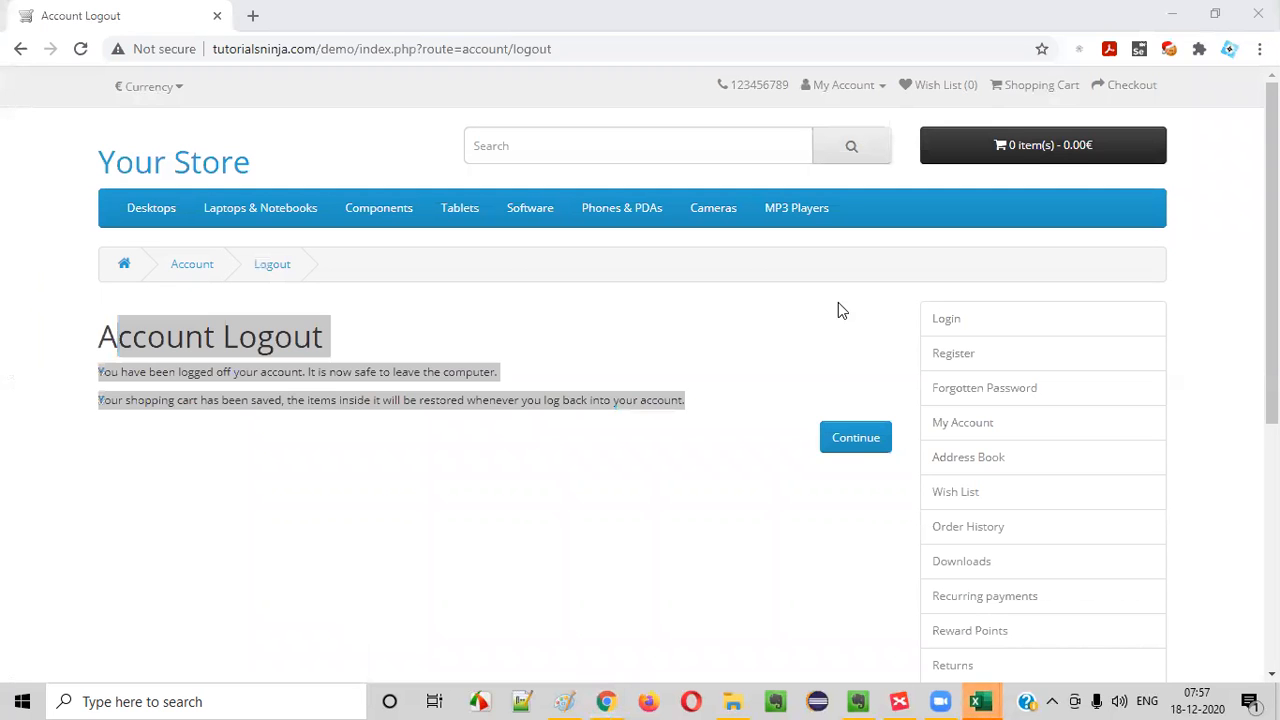
pyautogui.hotkey('alt', 'Tab')
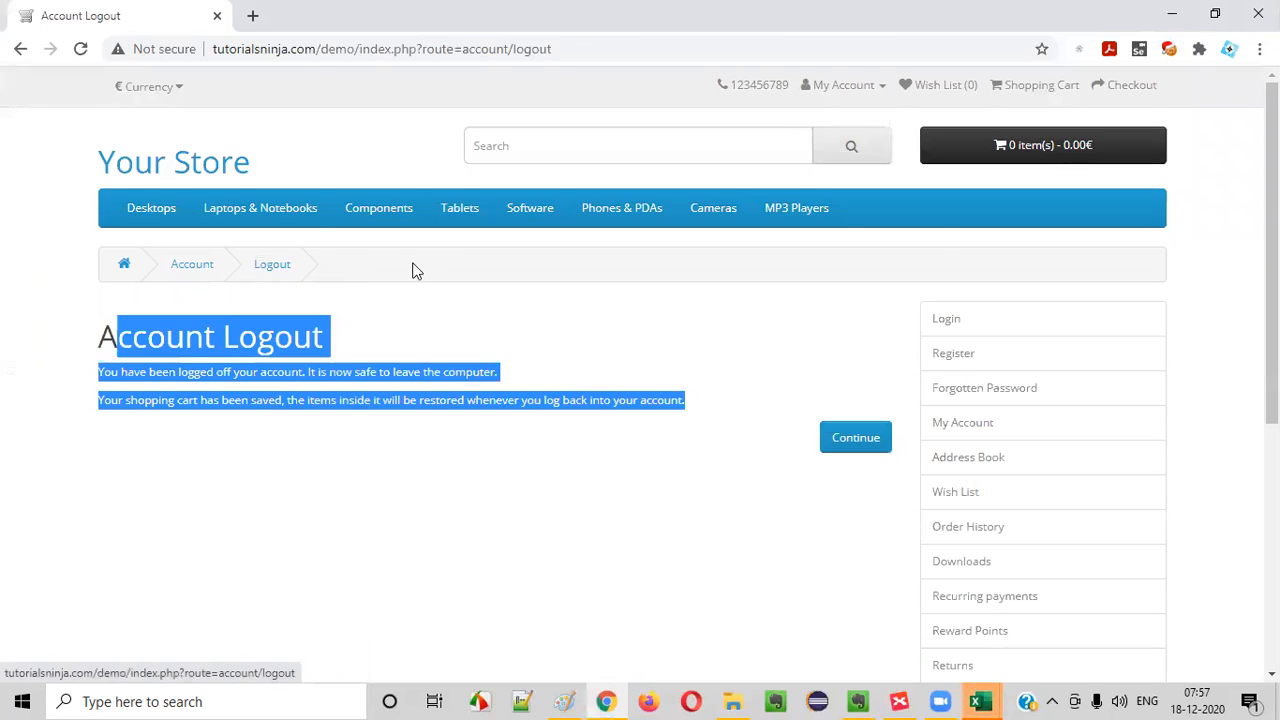
pyautogui.hotkey('alt', 'Tab')
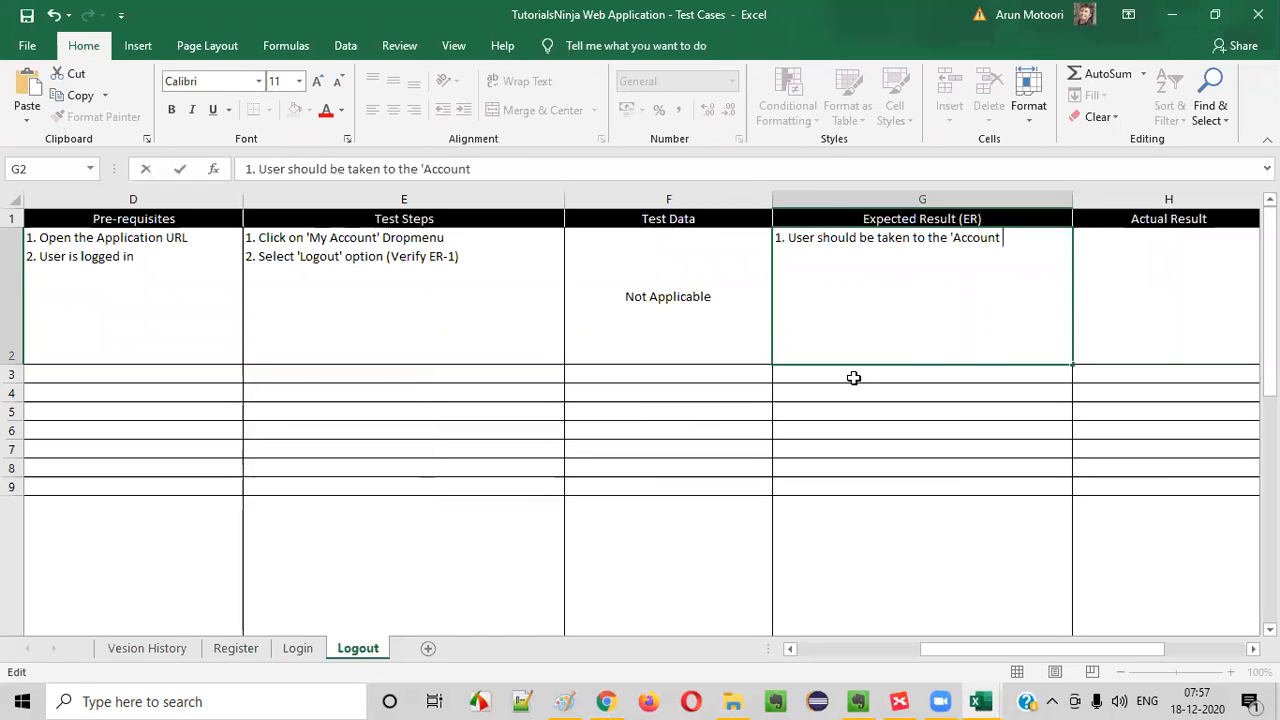
pyautogui.write('Logout')
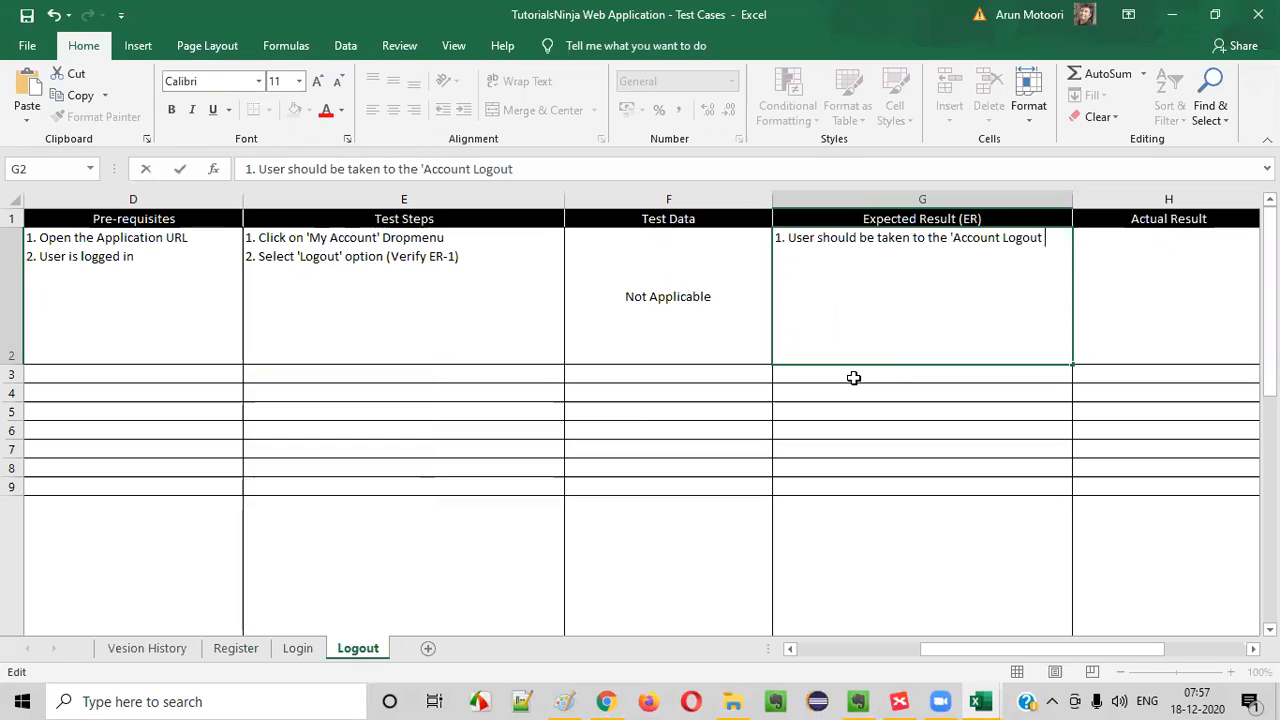
pyautogui.write('; pag')
pyautogui.press('BackSpace')
pyautogui.press('BackSpace')
pyautogui.press('BackSpace')
pyautogui.press('BackSpace')
pyautogui.write('age')
pyautogui.click(434, 264)
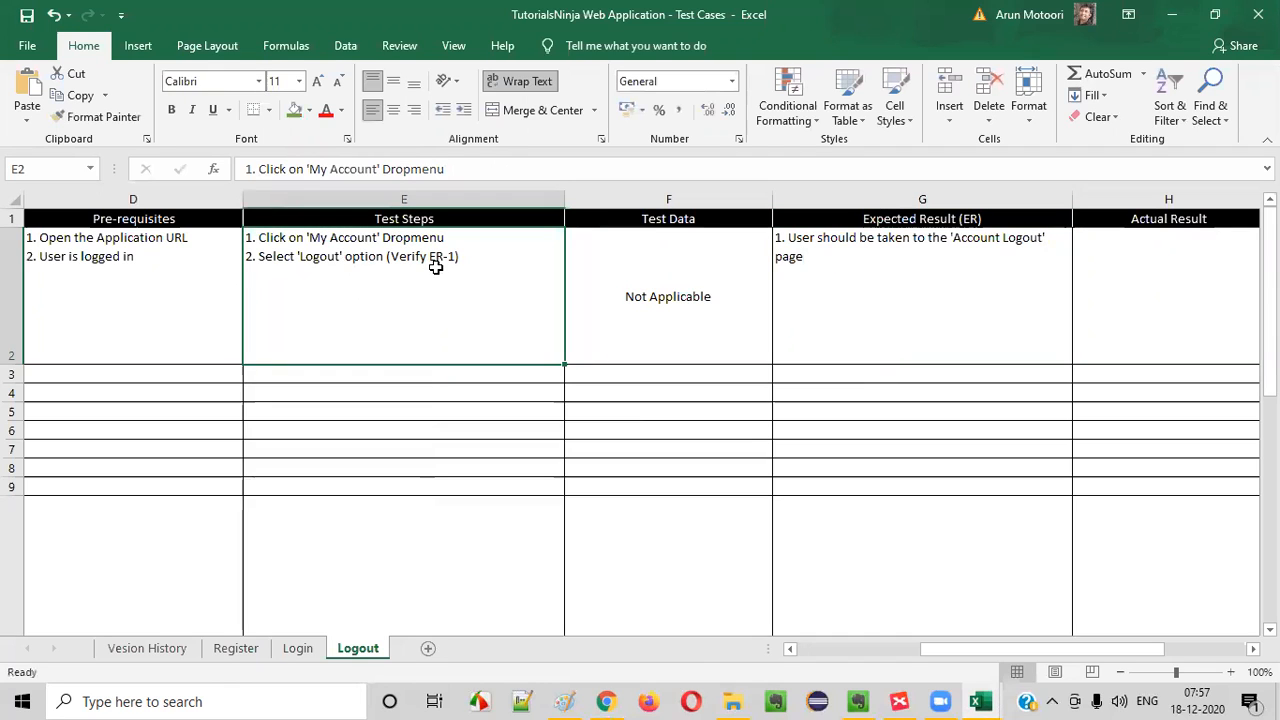
# - Start a third line in the test steps in E2, then switch to Chrome and highlight the Account Logout page's heading and messages
pyautogui.doubleClick(491, 257)
pyautogui.hotkey('alt', 'Return')
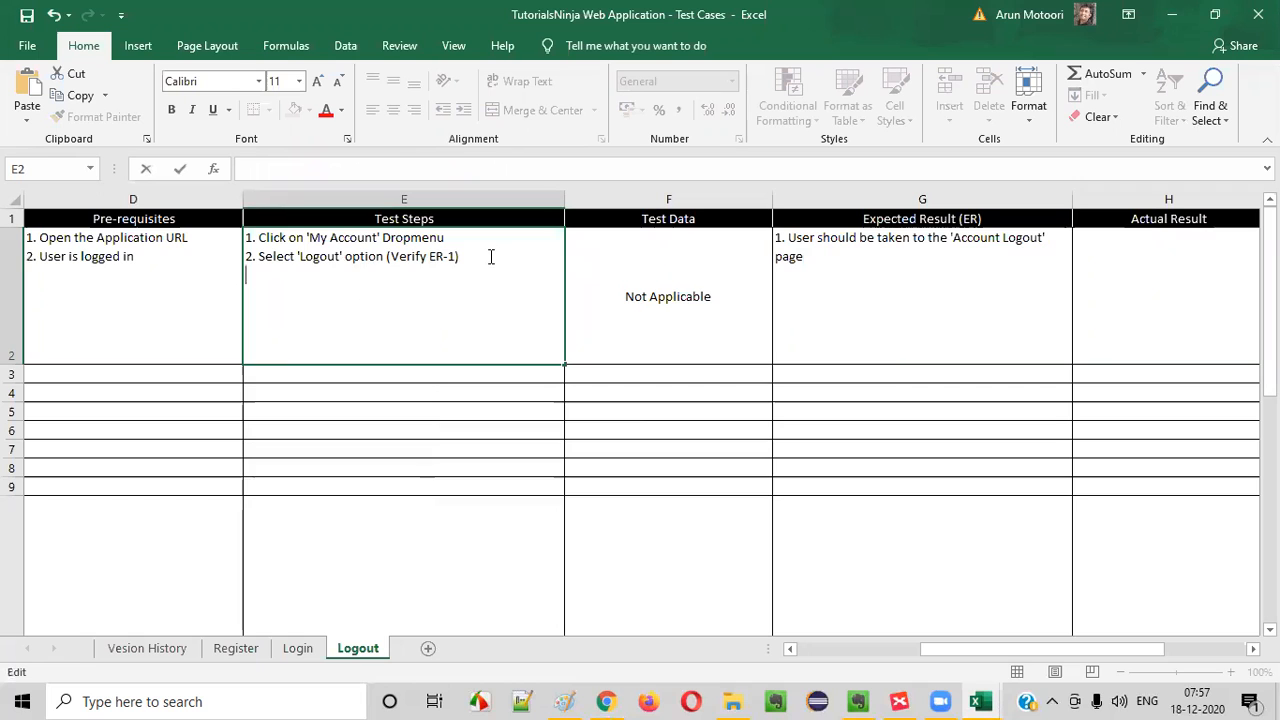
pyautogui.hotkey('alt', 'Tab')
pyautogui.click(244, 409)
pyautogui.moveTo(80, 334); pyautogui.dragTo(806, 557)
pyautogui.click(757, 538)
pyautogui.moveTo(77, 332); pyautogui.dragTo(772, 463)
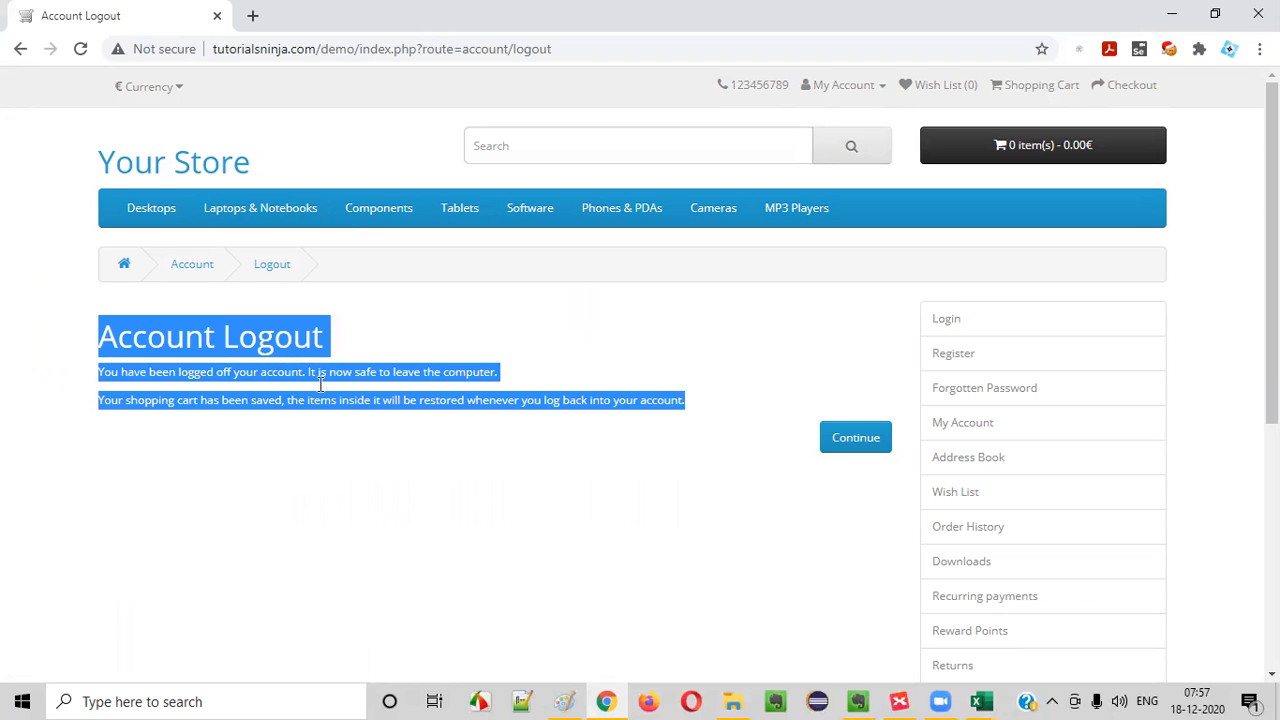
pyautogui.click(405, 479)
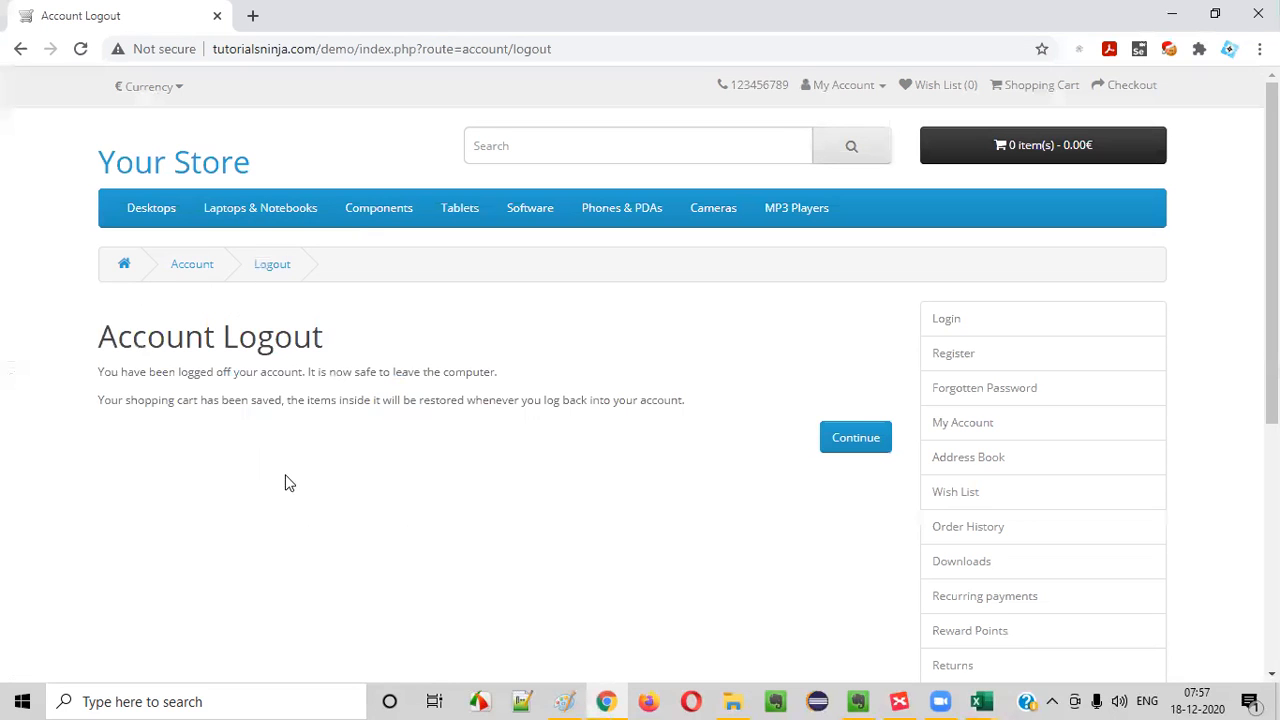
# - Review the 'Verifying Logout Page' topic in the XMind mind map and the matching text on the Account Logout page in Chrome
pyautogui.moveTo(988, 700)
pyautogui.click(899, 701)
pyautogui.click(455, 200)
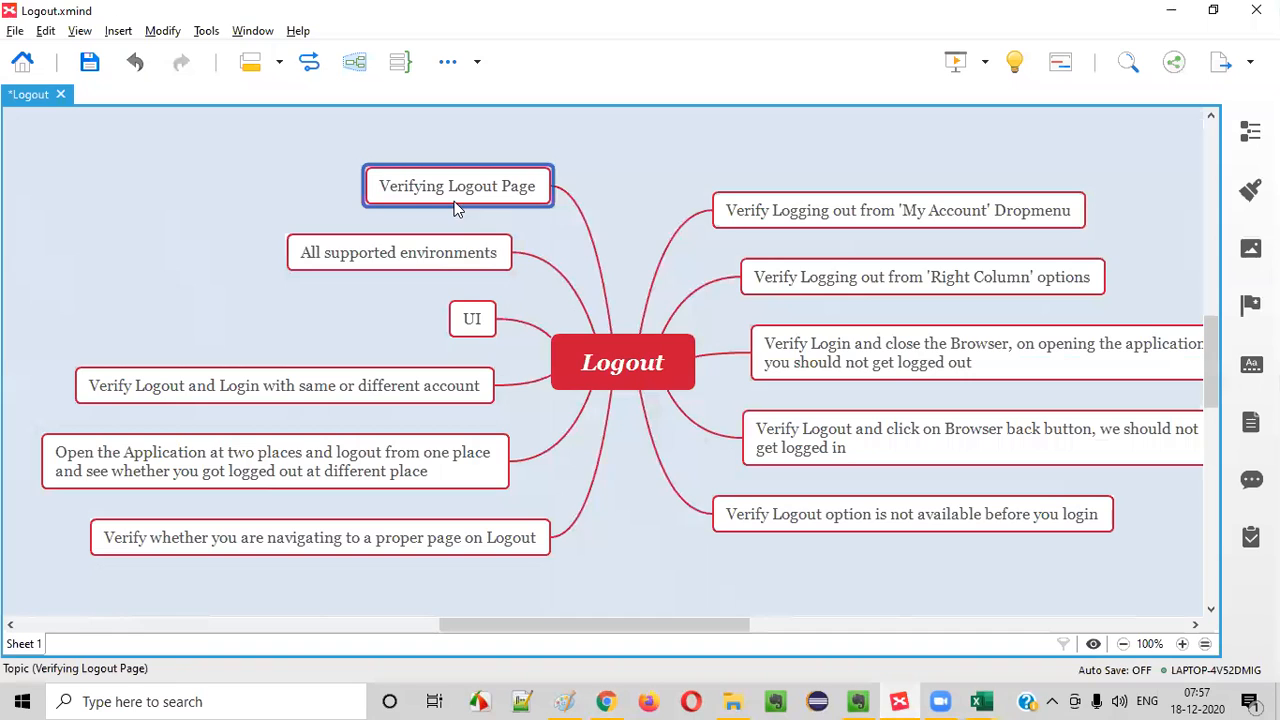
pyautogui.click(606, 701)
pyautogui.moveTo(100, 332); pyautogui.dragTo(683, 426)
pyautogui.click(688, 432)
# - Switch to Excel and enter the third test step in E2: 3. Click on 'Continue' button
pyautogui.hotkey('alt', 'Tab')
pyautogui.moveTo(981, 701)
pyautogui.click(880, 615)
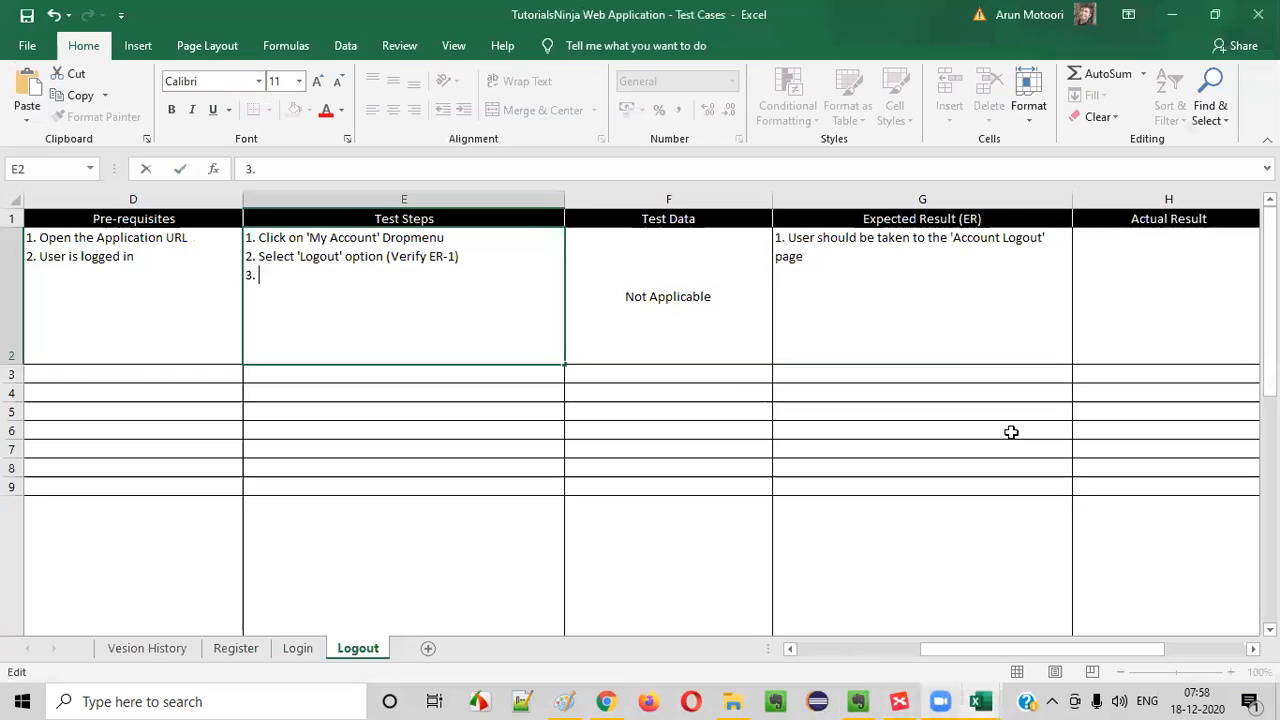
pyautogui.write('Click on ')
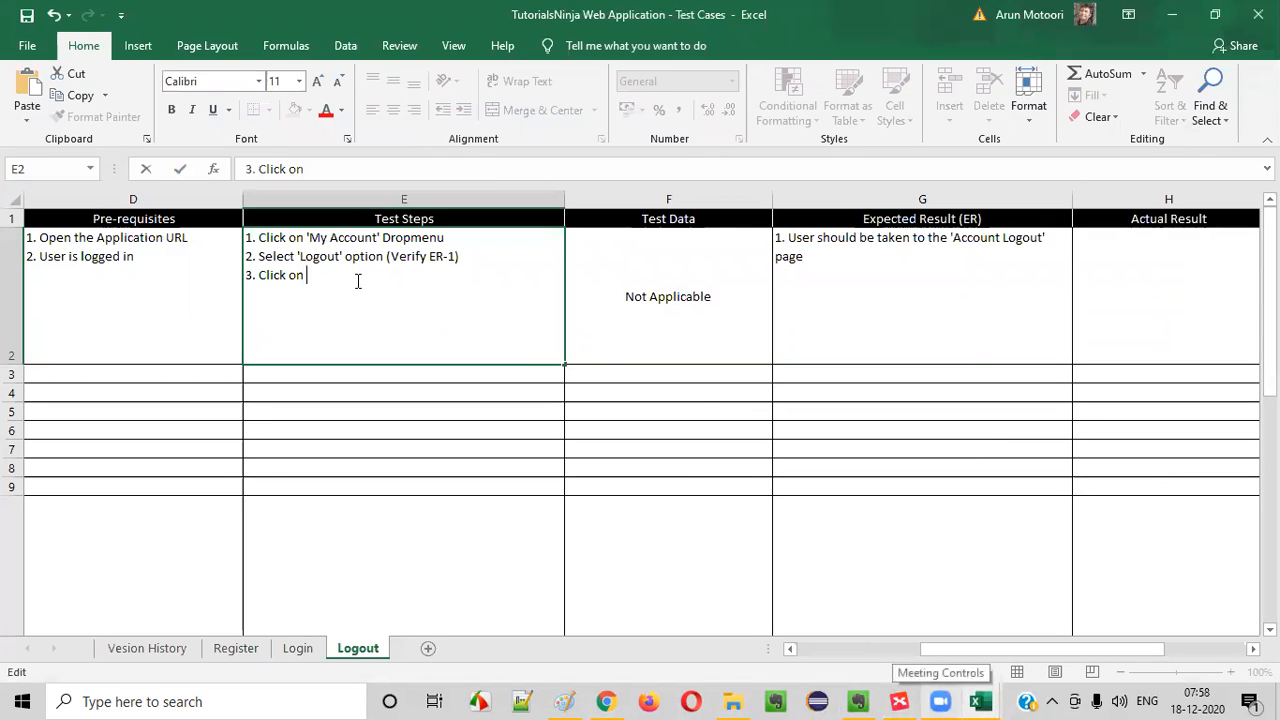
pyautogui.write("'Continue' button")
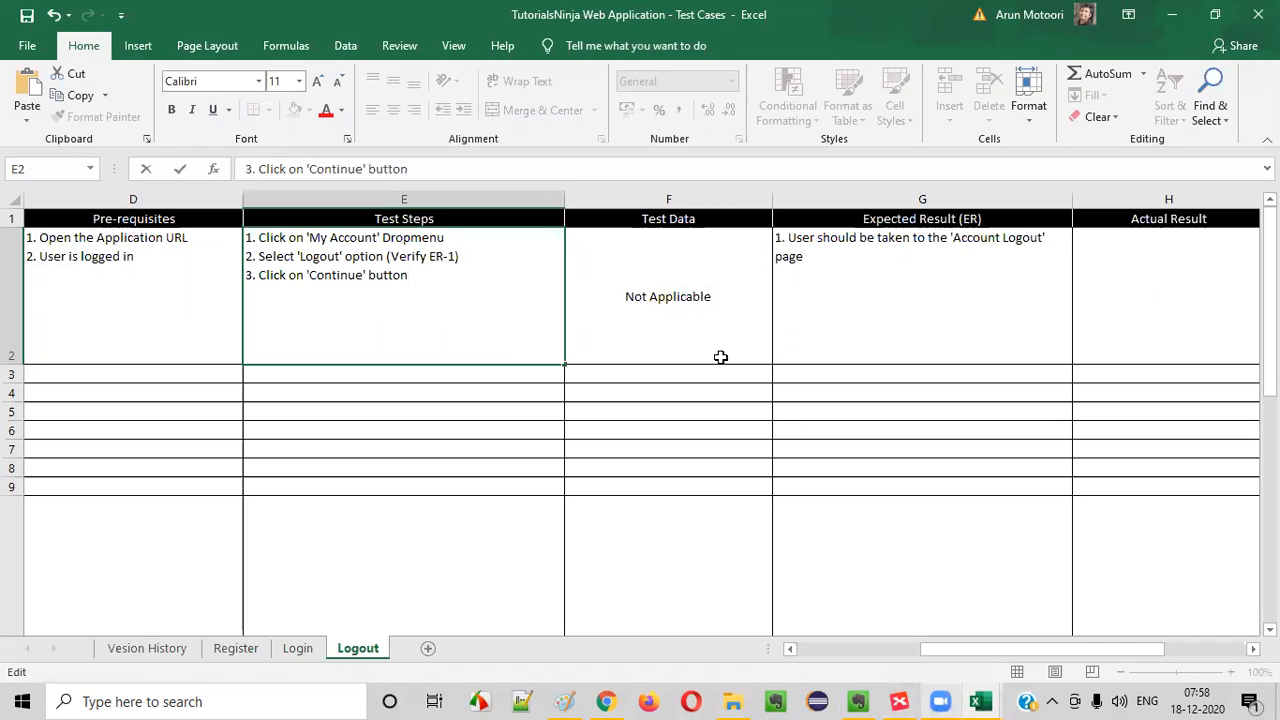
pyautogui.click(763, 371)
pyautogui.press('Up')
pyautogui.press('Left')
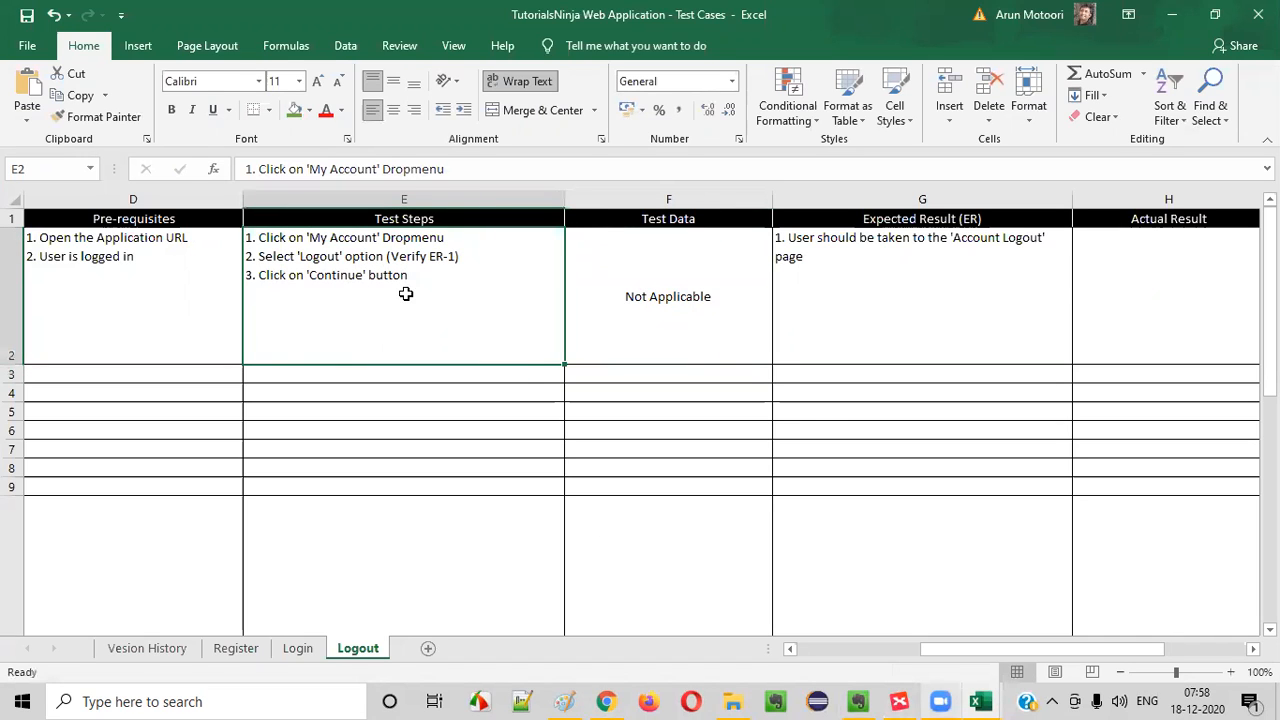
# - Append (Verify ER-2) to the third test step in E2
pyautogui.doubleClick(440, 258)
pyautogui.click(453, 296)
pyautogui.write('(Verify ER-2')
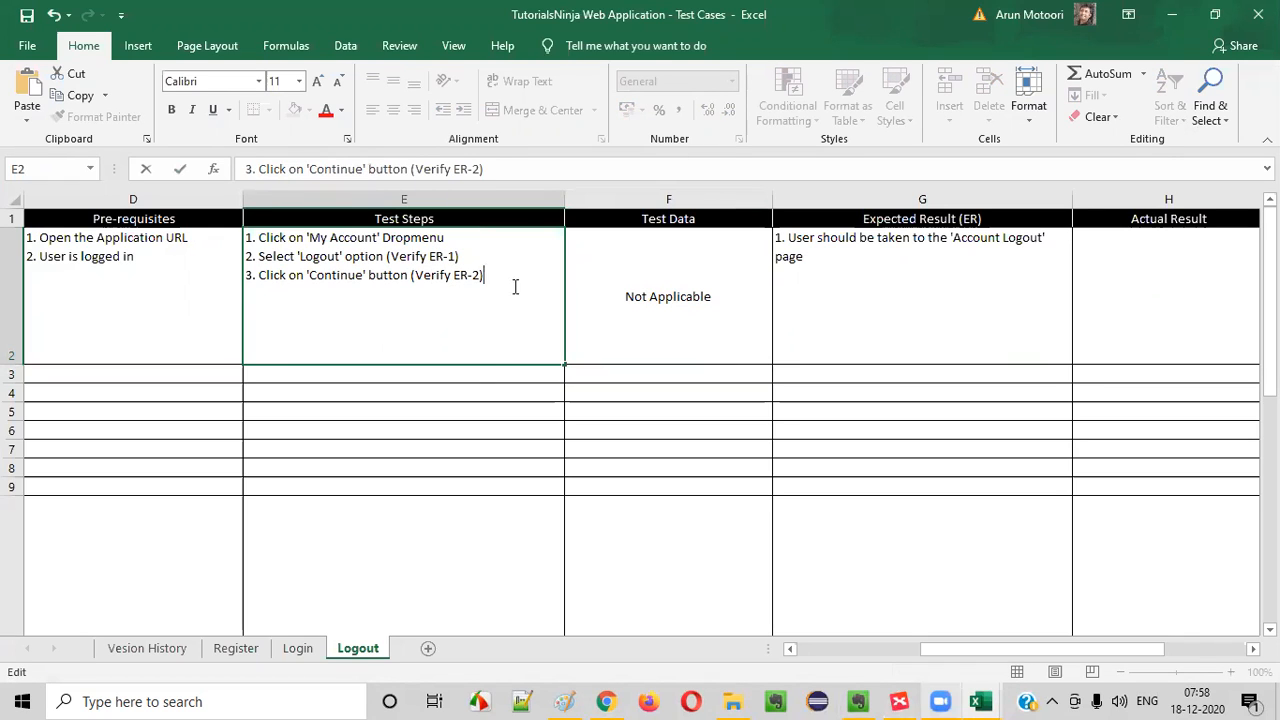
# - Start a second expected result on a new line in G2 with 2
pyautogui.click(820, 268)
pyautogui.doubleClick(822, 258)
pyautogui.hotkey('alt', 'Return')
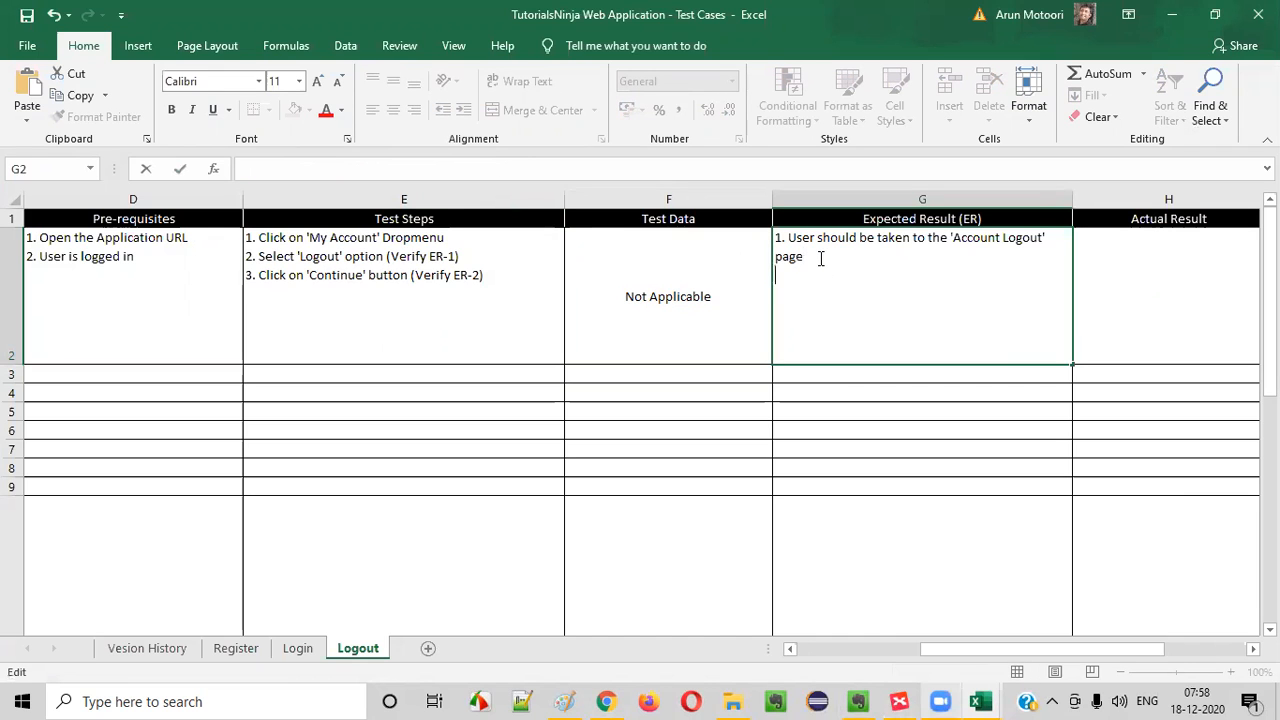
pyautogui.hotkey('alt', 'Tab')
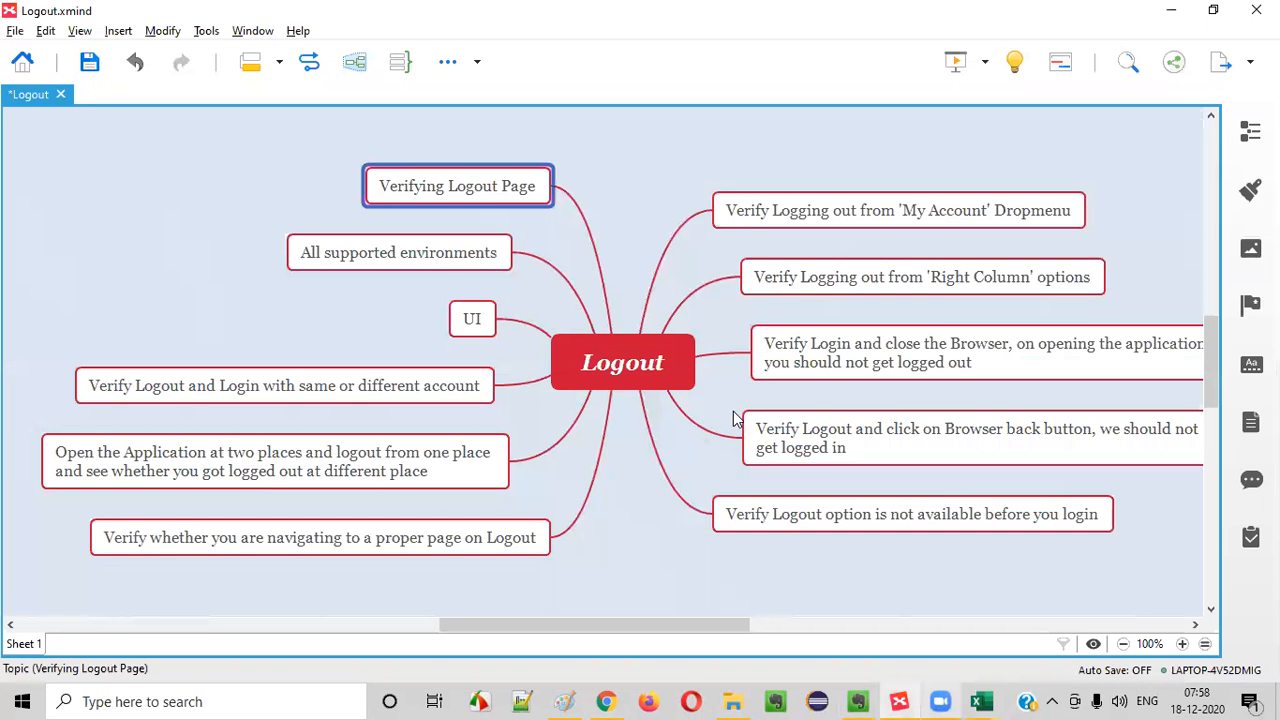
pyautogui.hotkey('alt', 'Tab')
# - Switch to Chrome, continue from the logout page, view the My Account options and return to the Account Logout page
pyautogui.click(612, 699)
pyautogui.click(862, 447)
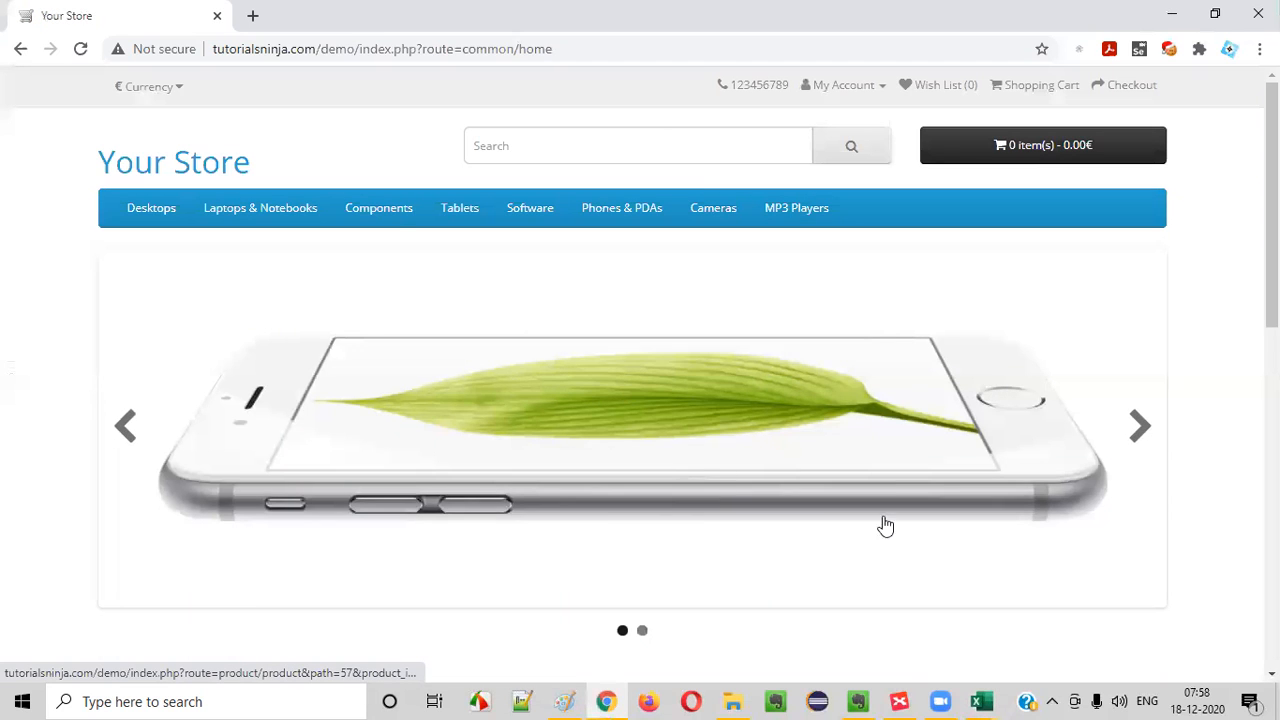
pyautogui.click(843, 85)
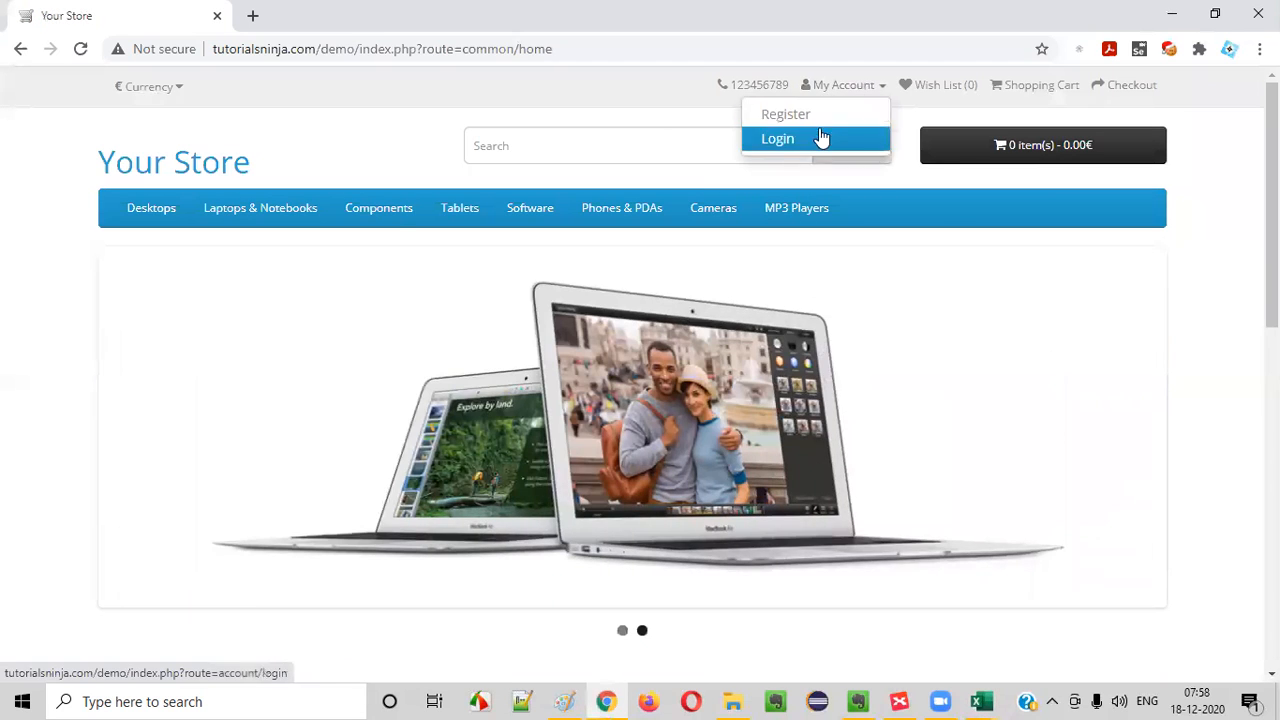
pyautogui.click(21, 48)
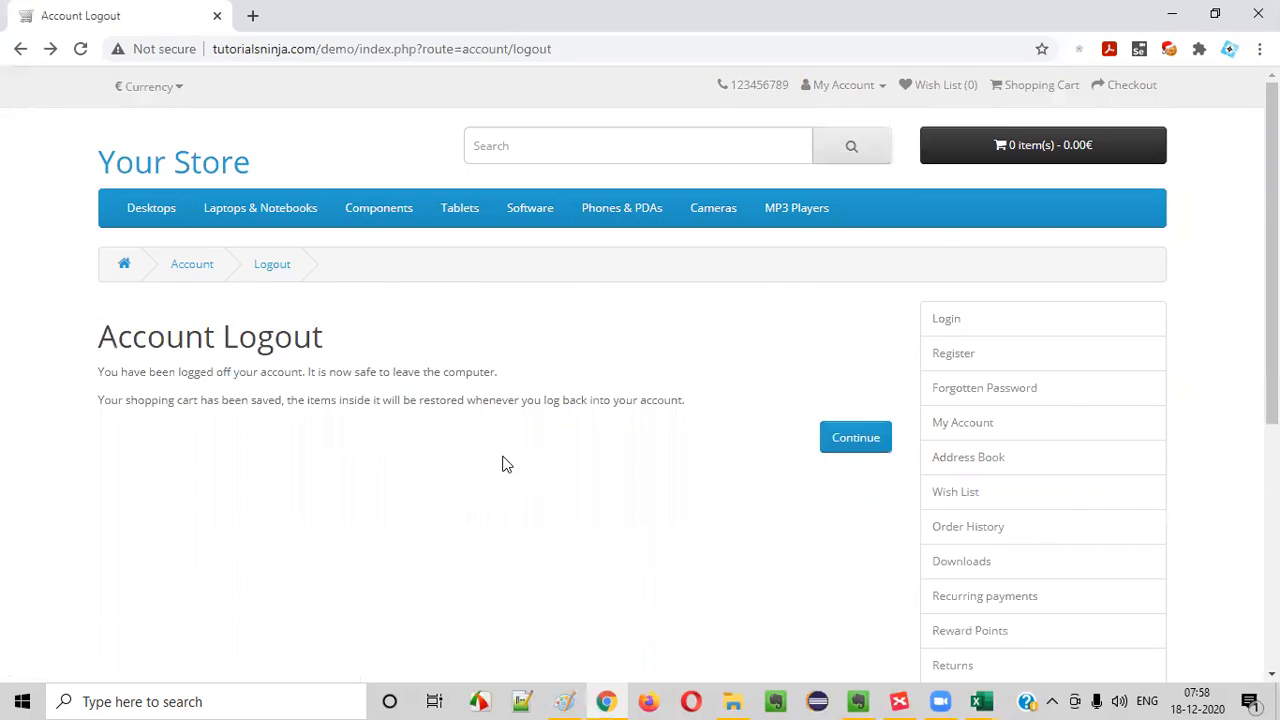
# - Switch to Excel and append the word and to the first expected result in G2
pyautogui.hotkey('alt', 'Tab')
pyautogui.moveTo(819, 240); pyautogui.dragTo(905, 266)
pyautogui.click(898, 267)
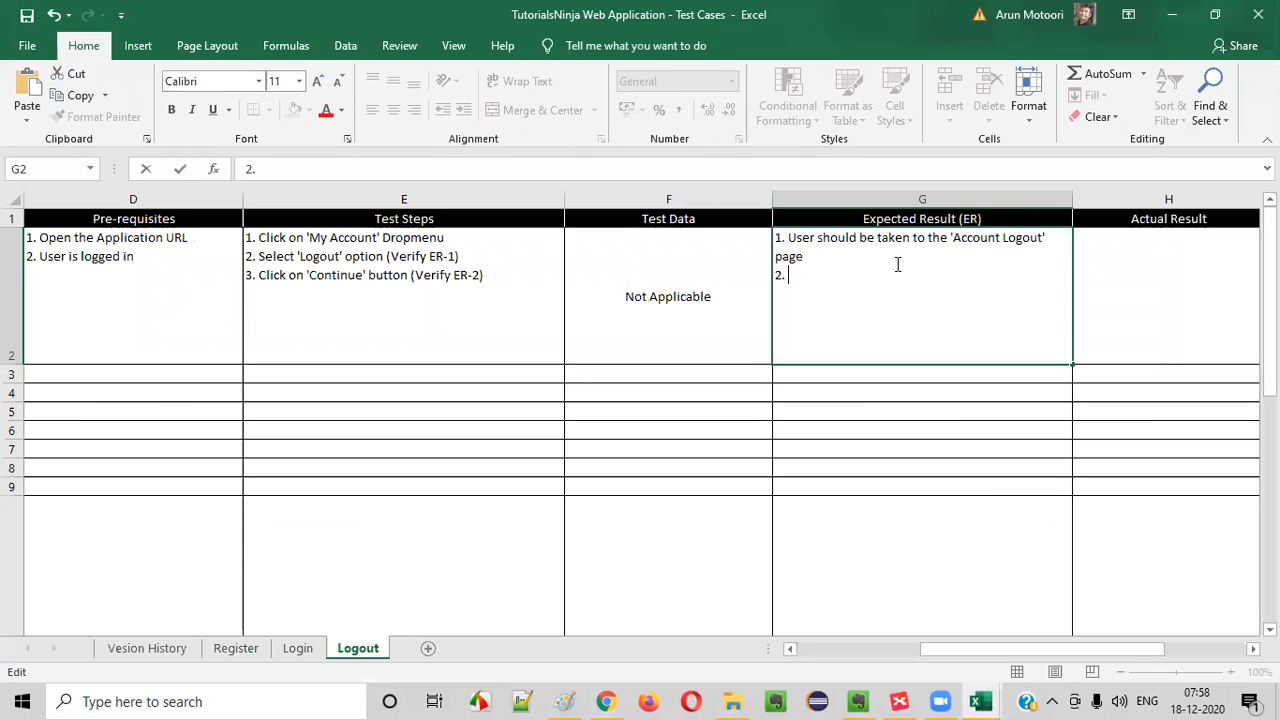
pyautogui.click(871, 255)
pyautogui.write('AND')
pyautogui.press('BackSpace')
pyautogui.press('BackSpace')
pyautogui.press('BackSpace')
pyautogui.write('and')
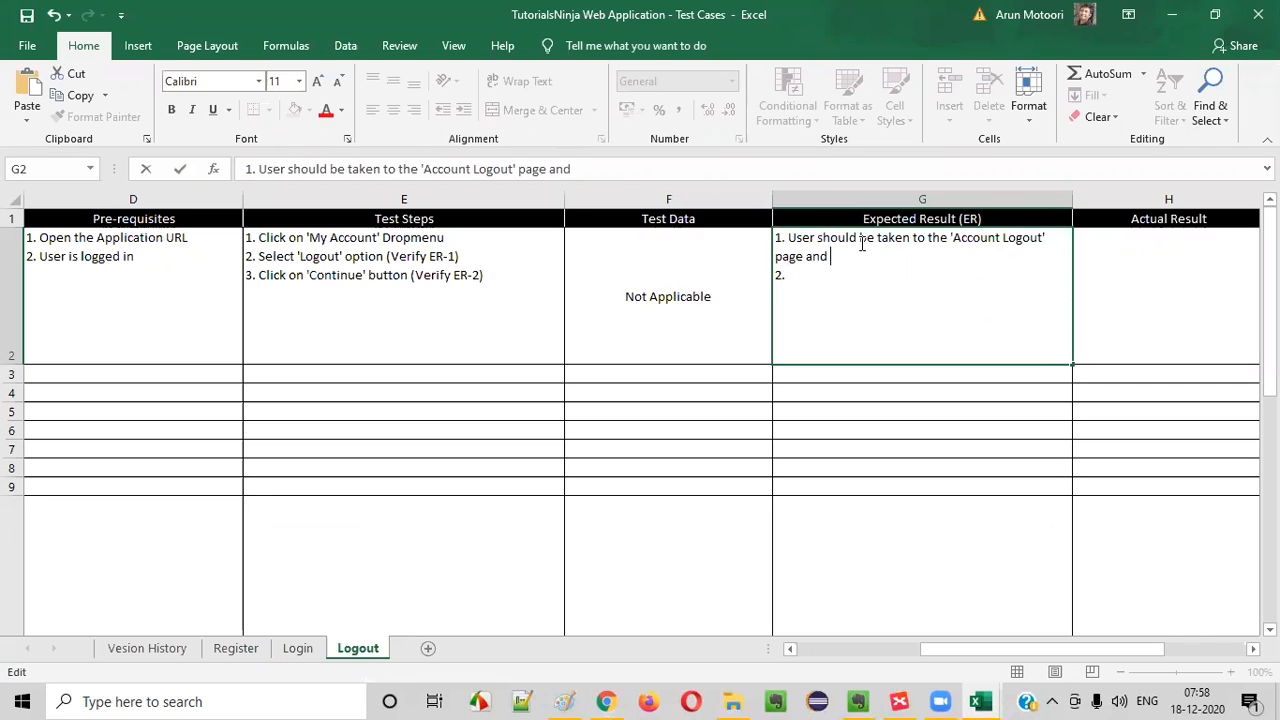
# - Check the My Account options in Chrome, then extend the first expected result in G2 with User should see Login option inplace of Logout
pyautogui.hotkey('alt', 'Tab')
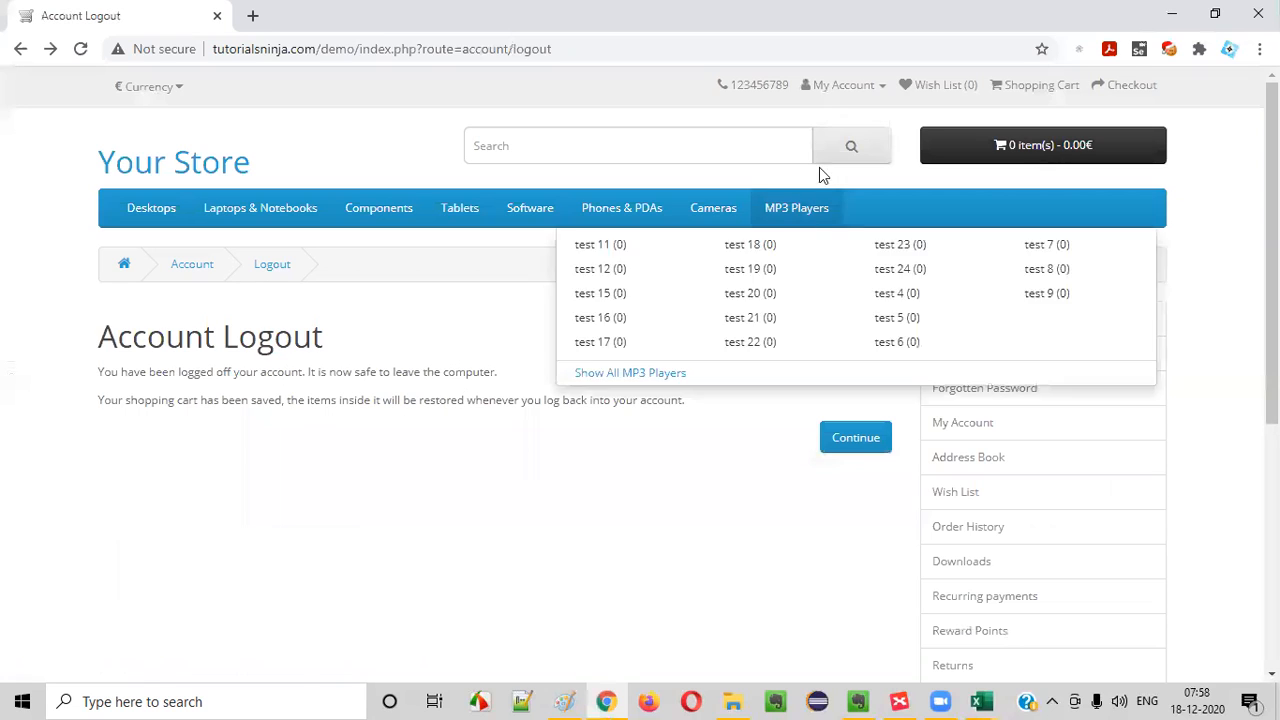
pyautogui.click(840, 86)
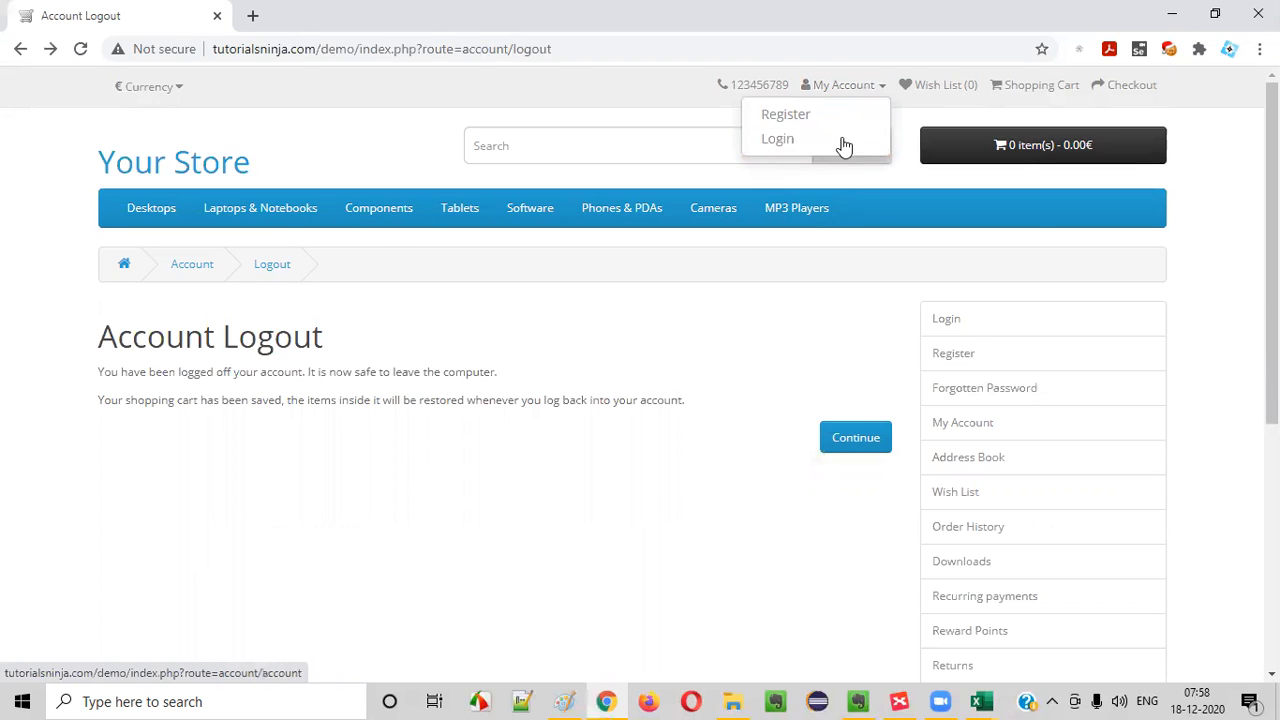
pyautogui.hotkey('alt', 'Tab')
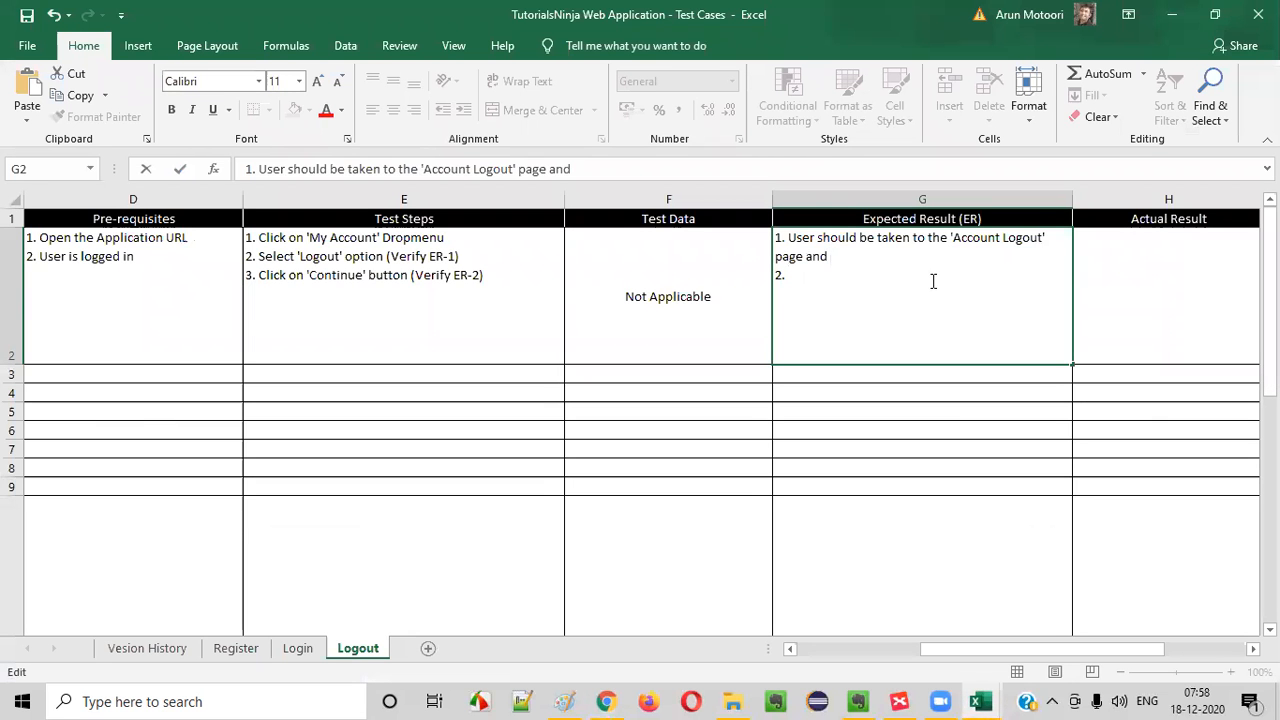
pyautogui.press('BackSpace')
pyautogui.write('User should se')
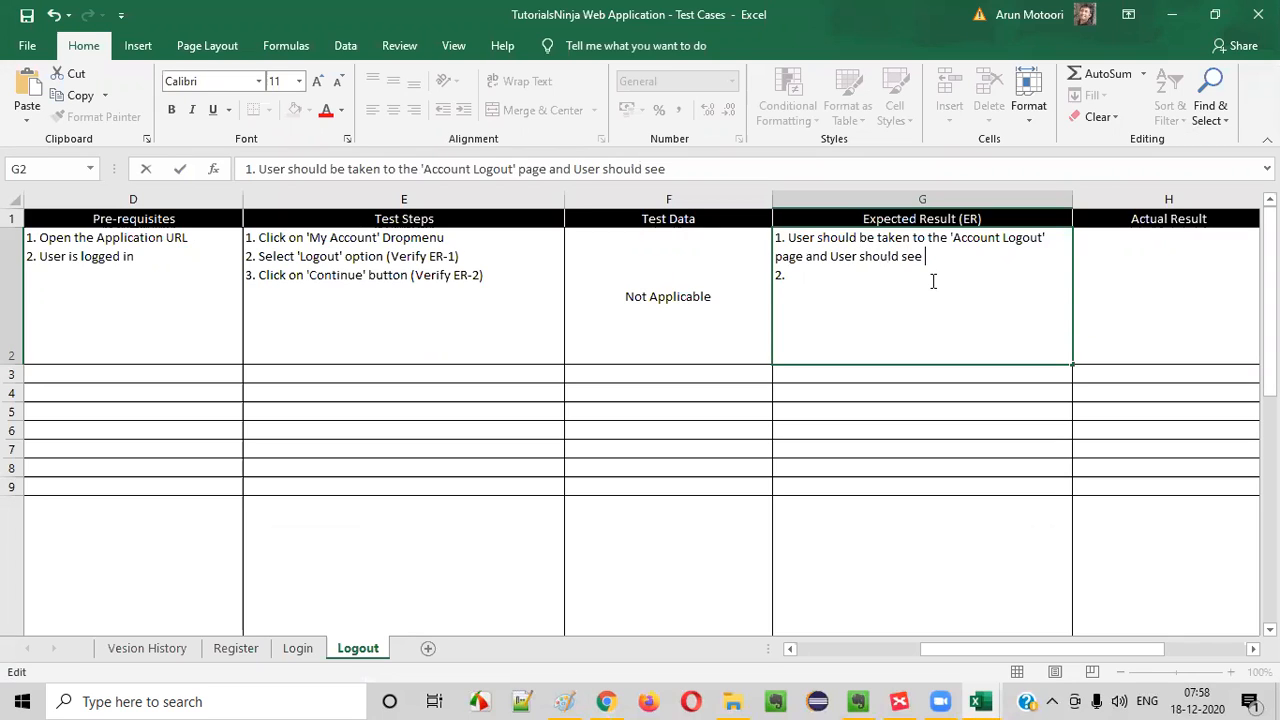
pyautogui.write('e Login option inplace of Logout')
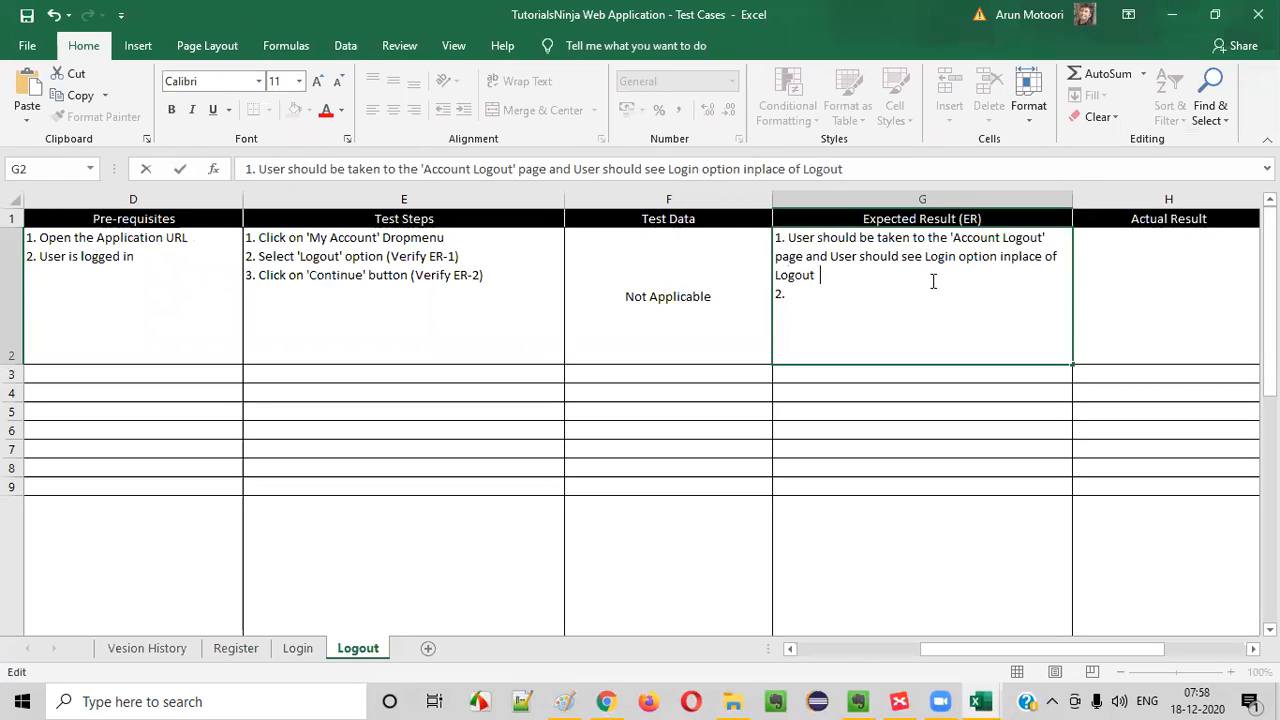
pyautogui.write(" under the 'My Account' dropmenu")
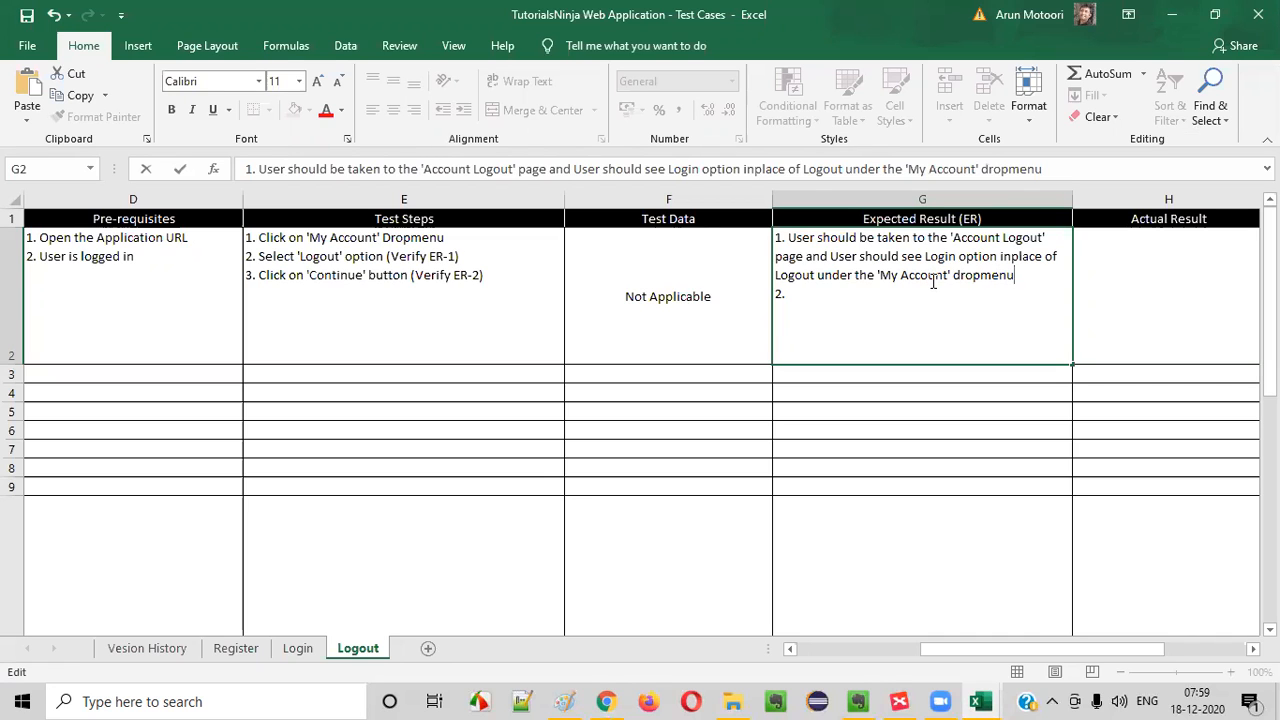
# - Recheck the My Account options in Chrome, then review the (Verify ER-1) step in E2 against the first expected result in G2
pyautogui.hotkey('alt', 'Tab')
pyautogui.click(863, 90)
pyautogui.click(860, 89)
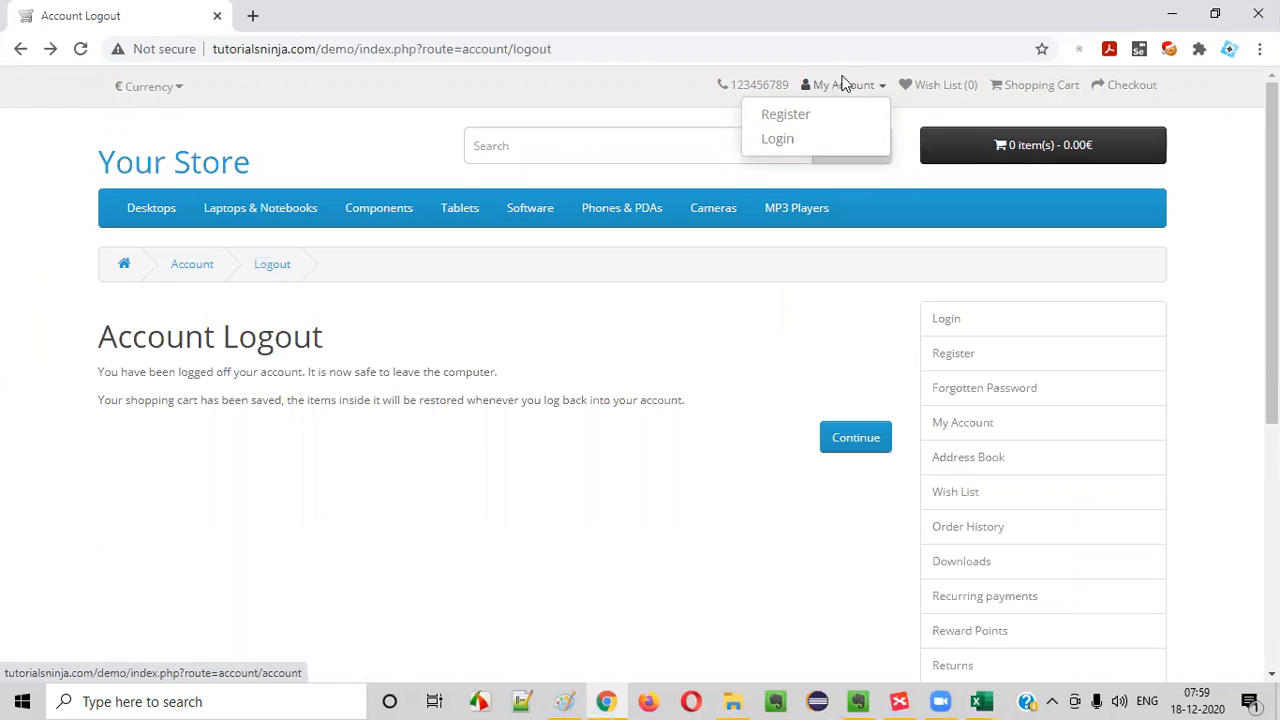
pyautogui.hotkey('alt', 'Tab')
pyautogui.moveTo(1014, 275); pyautogui.dragTo(633, 205)
pyautogui.doubleClick(379, 255)
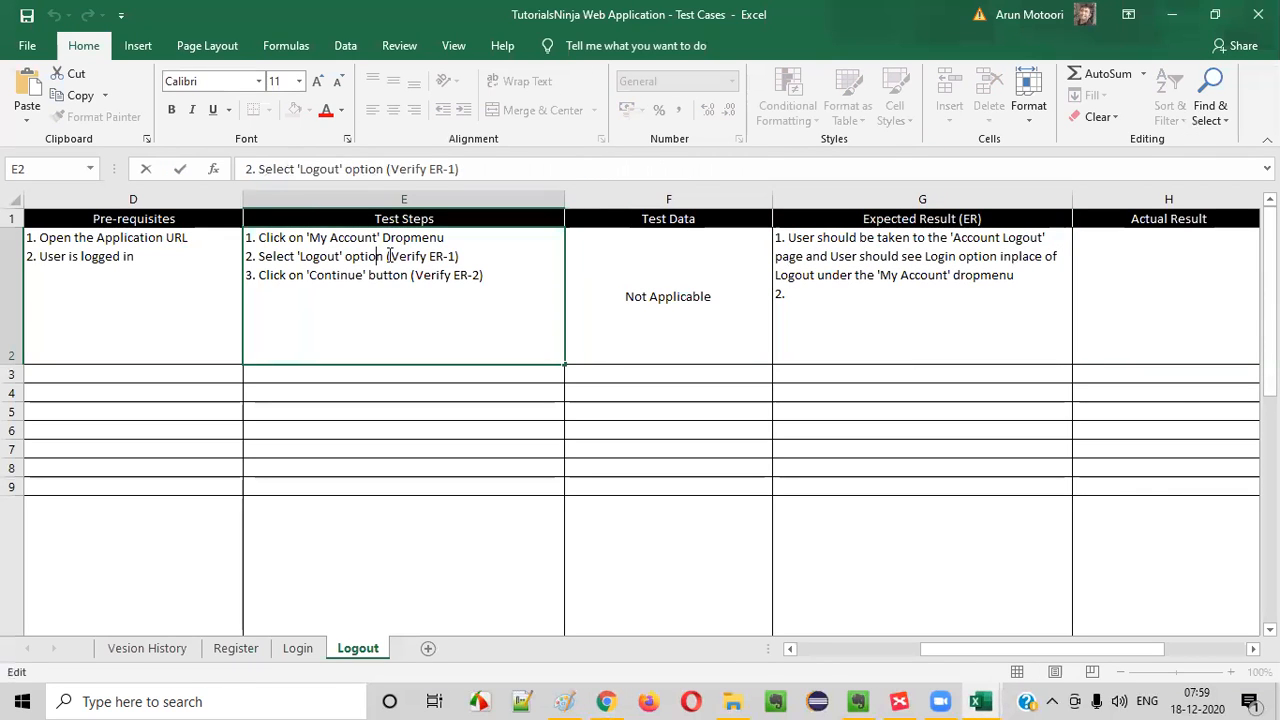
pyautogui.moveTo(386, 256); pyautogui.dragTo(464, 259)
pyautogui.doubleClick(812, 243)
pyautogui.moveTo(789, 240); pyautogui.dragTo(1014, 276)
pyautogui.click(899, 291)
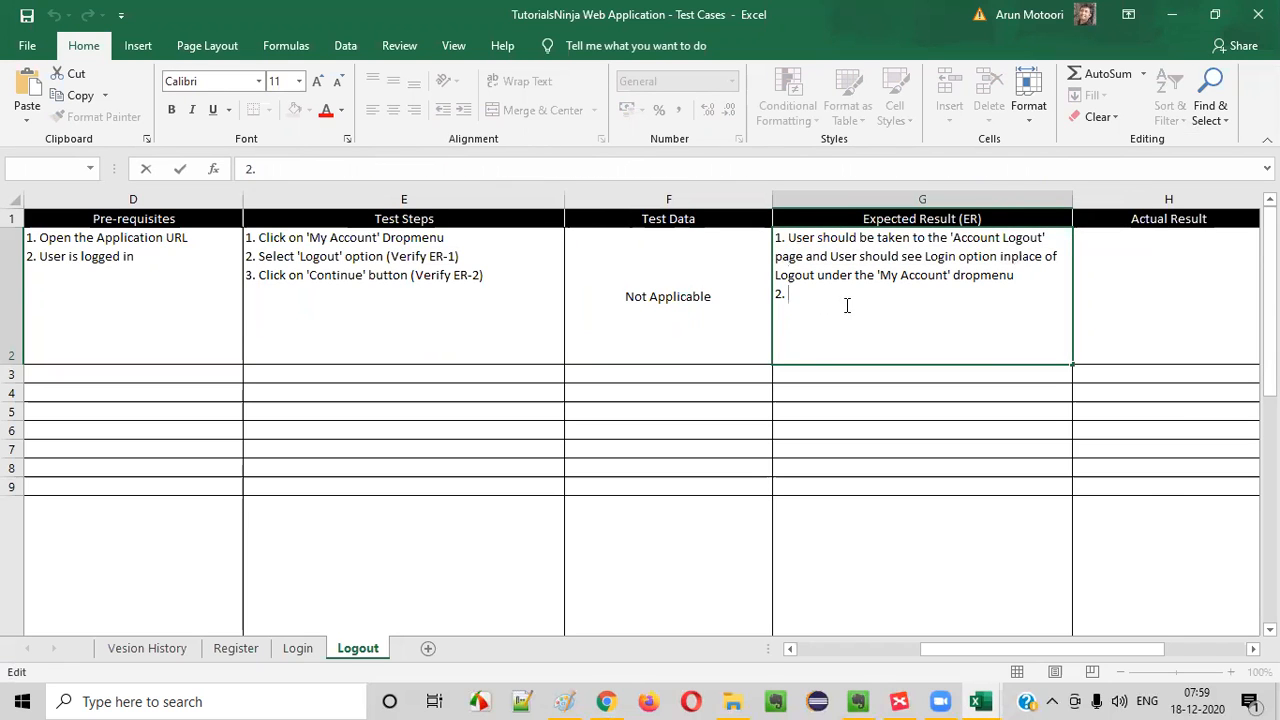
# - Continue from the logout page in Chrome, then complete the second expected result in G2 with User should be taken to the Home page
pyautogui.hotkey('alt', 'Tab')
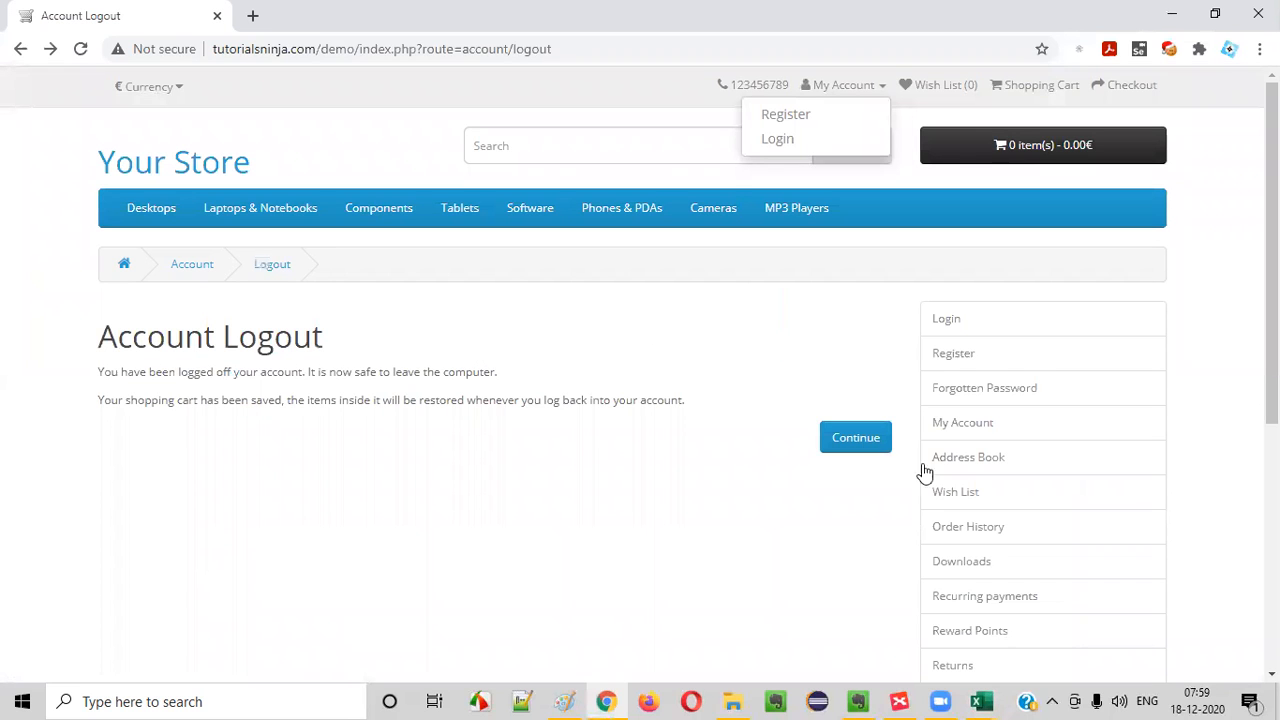
pyautogui.click(848, 445)
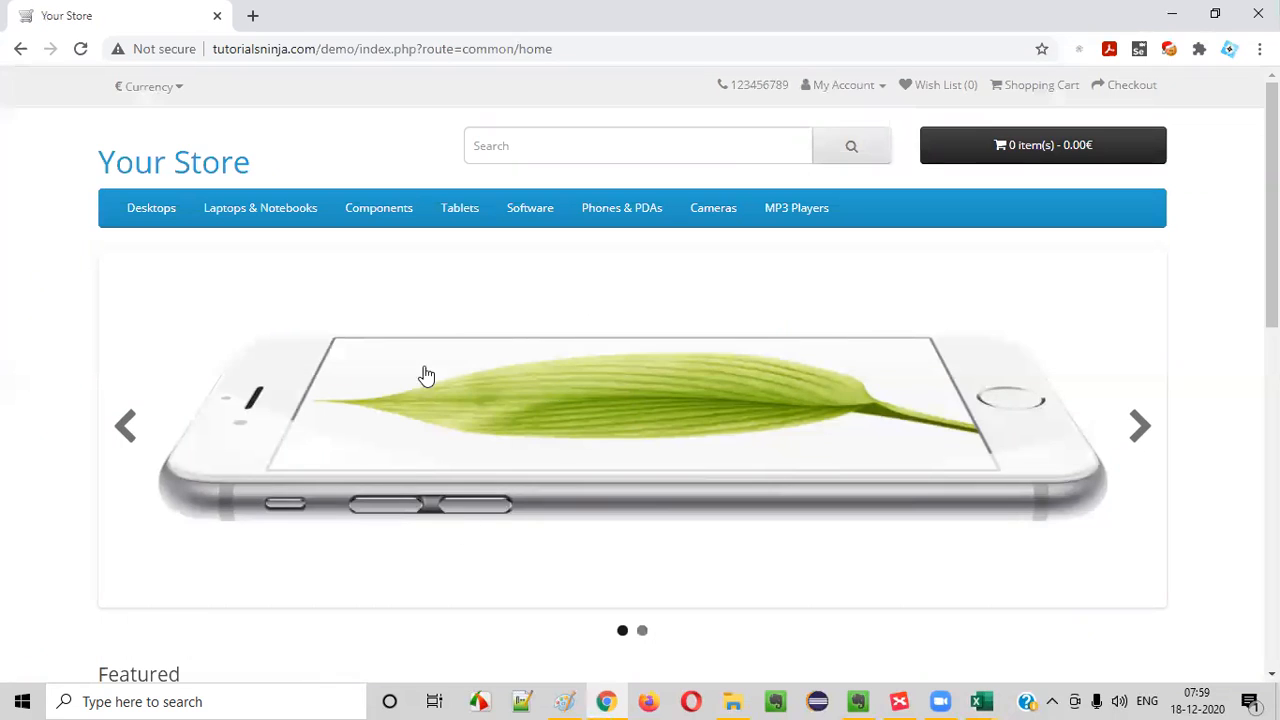
pyautogui.hotkey('alt', 'Tab')
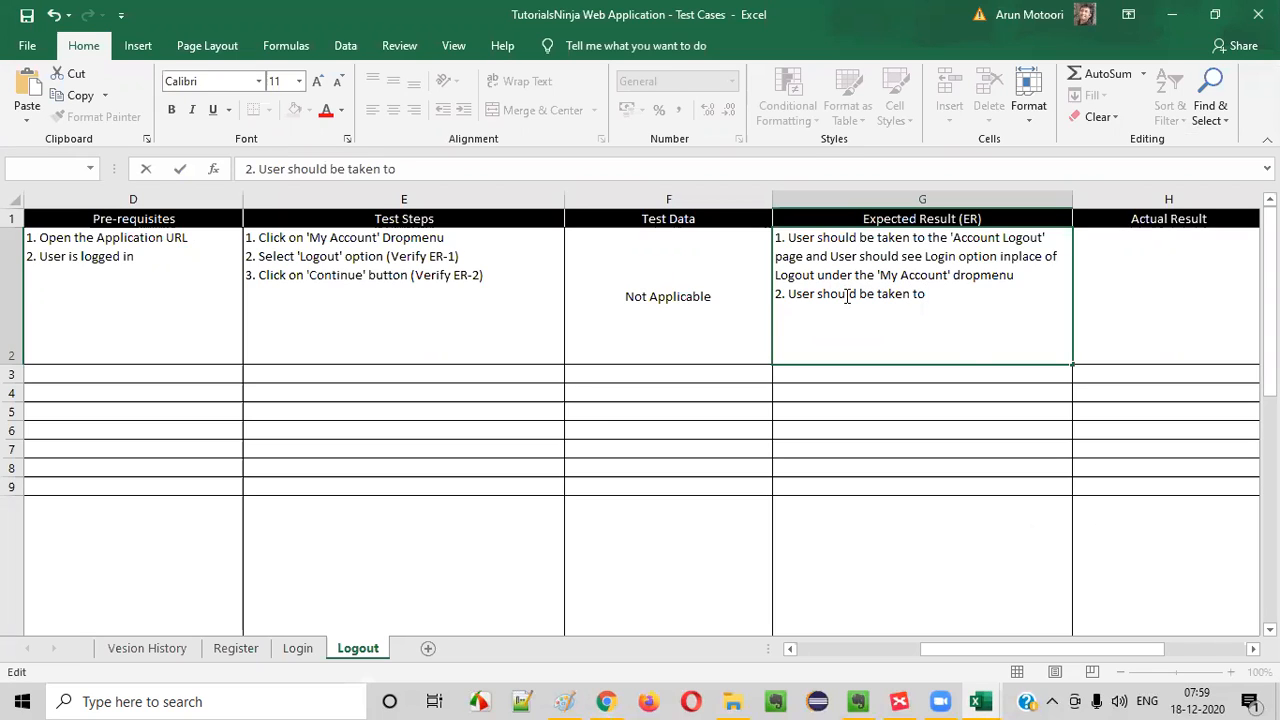
pyautogui.write('Home page')
pyautogui.click(667, 402)
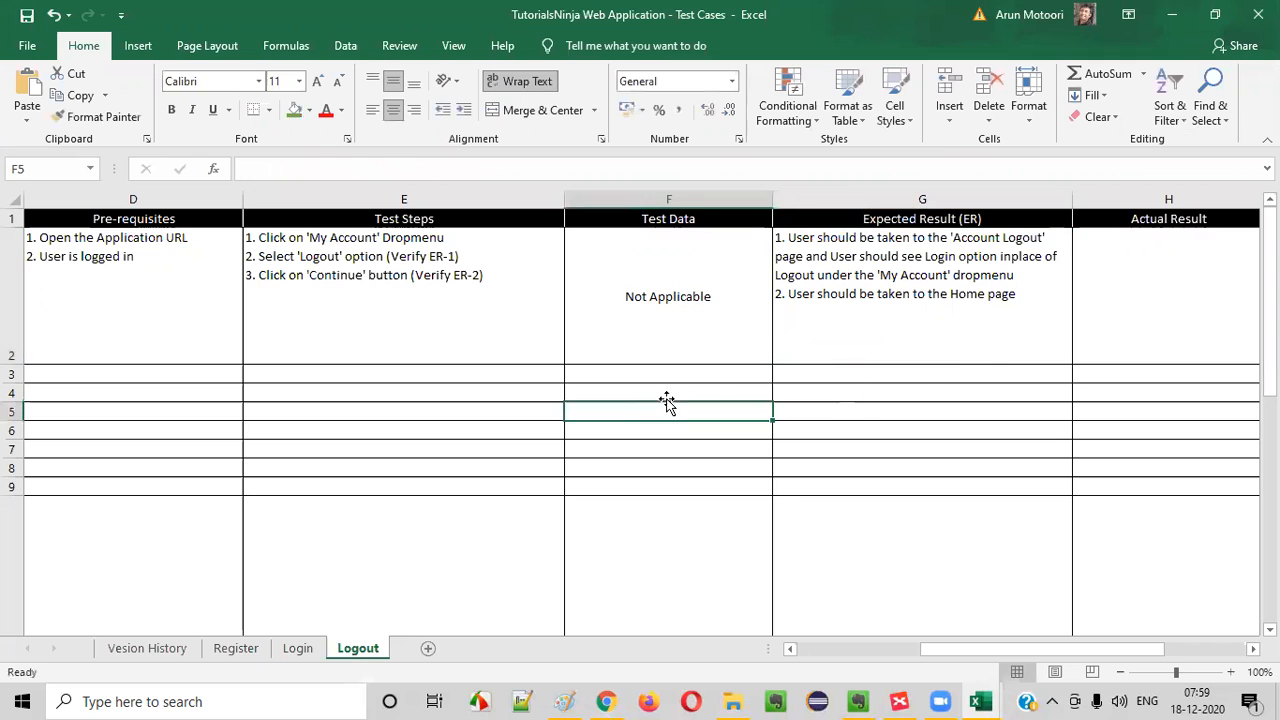
# - Copy the test case ID from A2 to A3 and change it to TC_LG_002
pyautogui.moveTo(1185, 263); pyautogui.dragTo(7, 273)
pyautogui.click(299, 361)
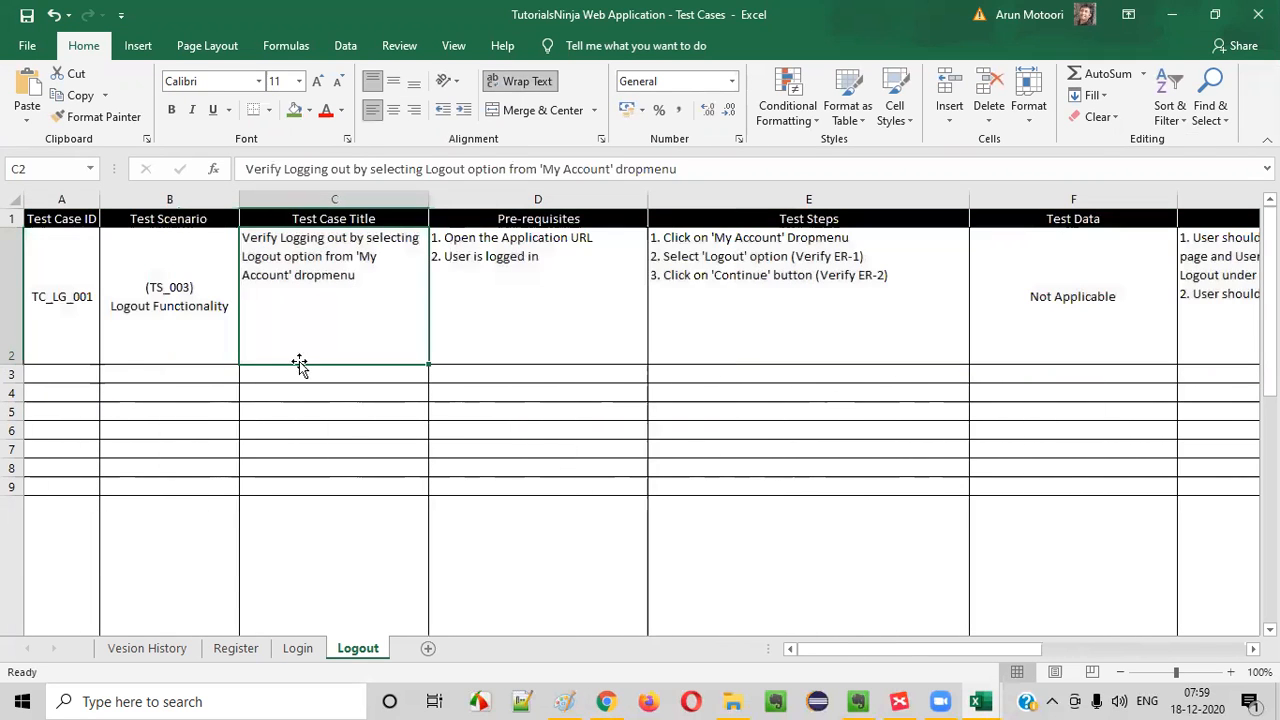
pyautogui.click(70, 314)
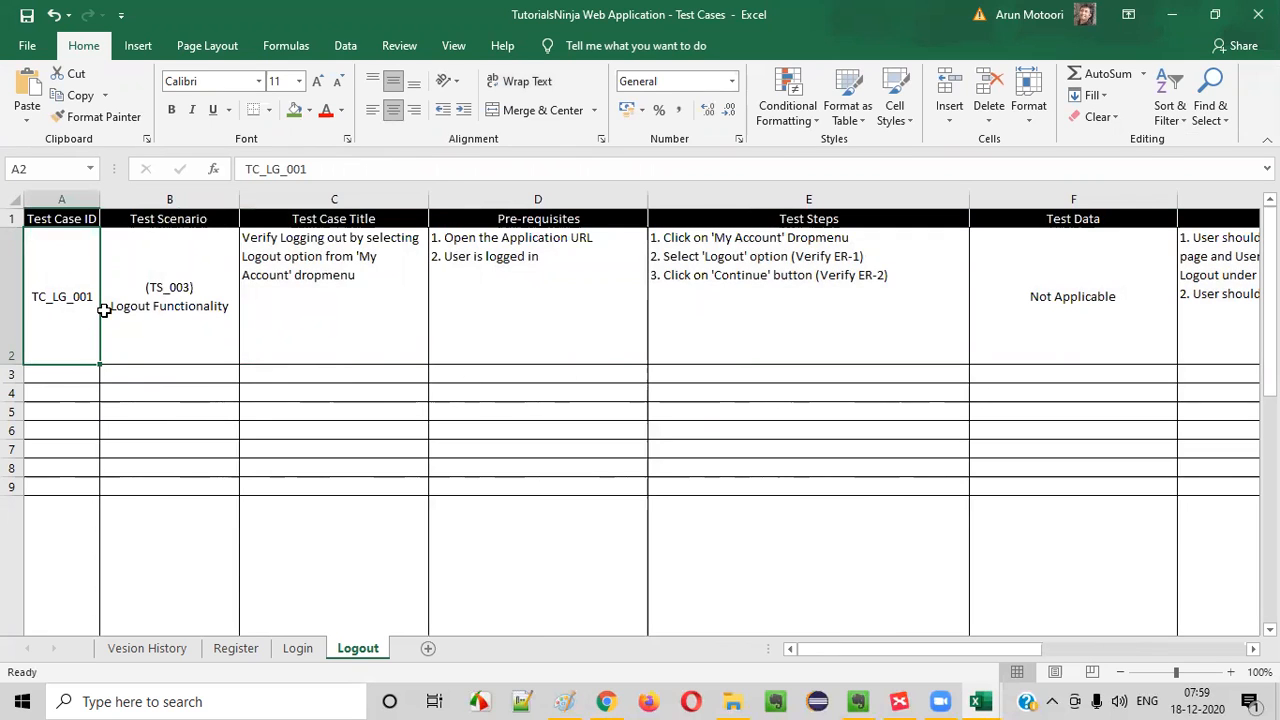
pyautogui.hotkey('ctrl', 'c')
pyautogui.click(57, 374)
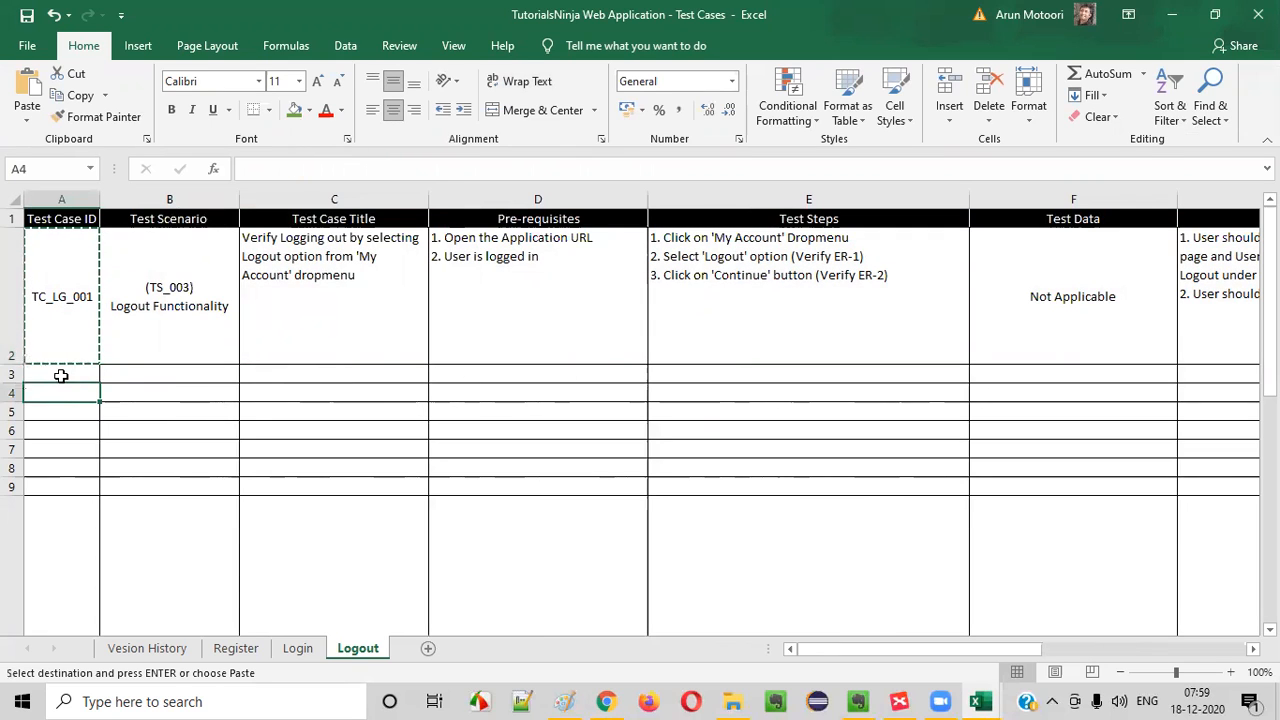
pyautogui.hotkey('ctrl', 'v')
pyautogui.press('Escape')
pyautogui.doubleClick(98, 376)
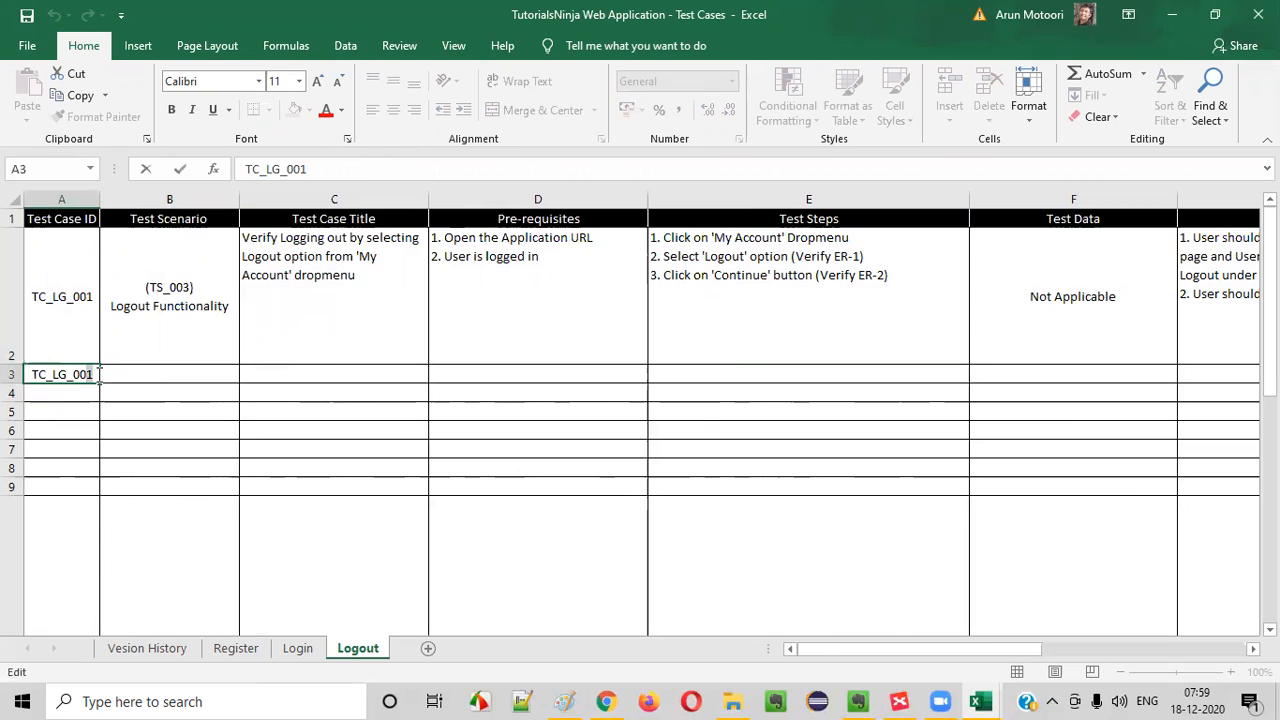
pyautogui.click(173, 406)
# - Copy the (TS_003) Logout Functionality test scenario from B2 to B3
pyautogui.click(166, 334)
pyautogui.hotkey('ctrl', 'c')
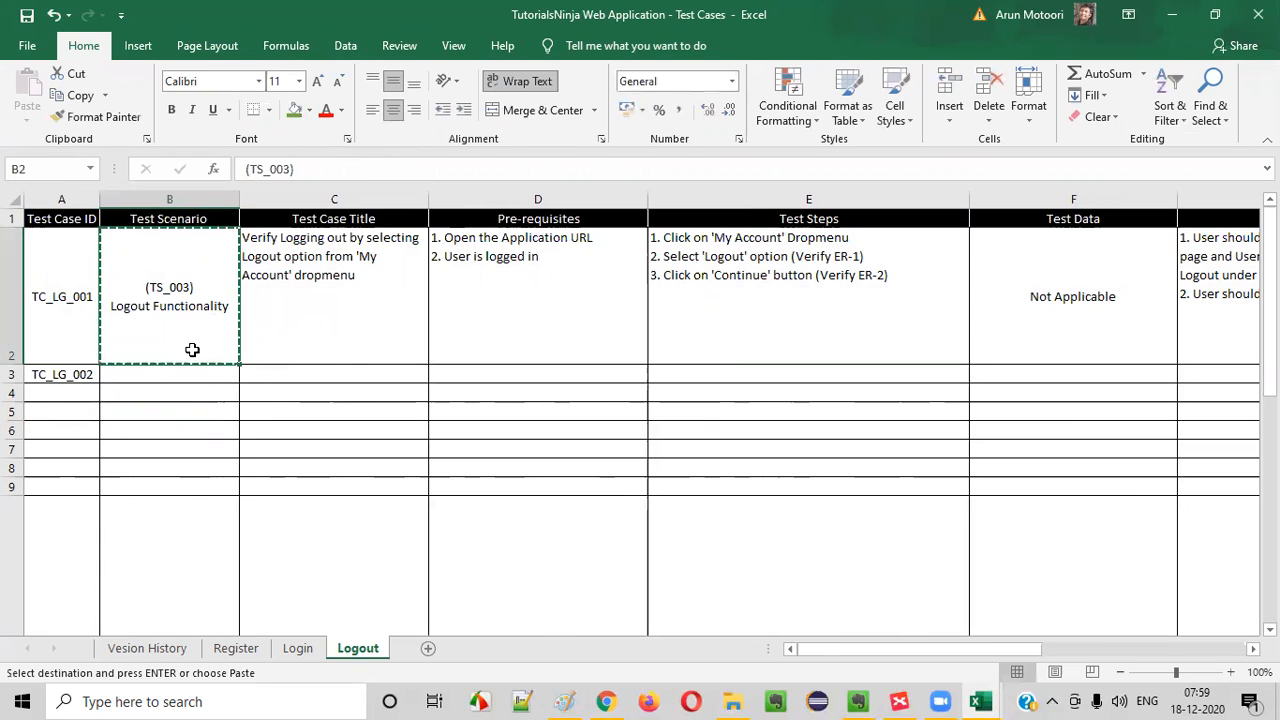
pyautogui.click(168, 375)
pyautogui.hotkey('ctrl', 'v')
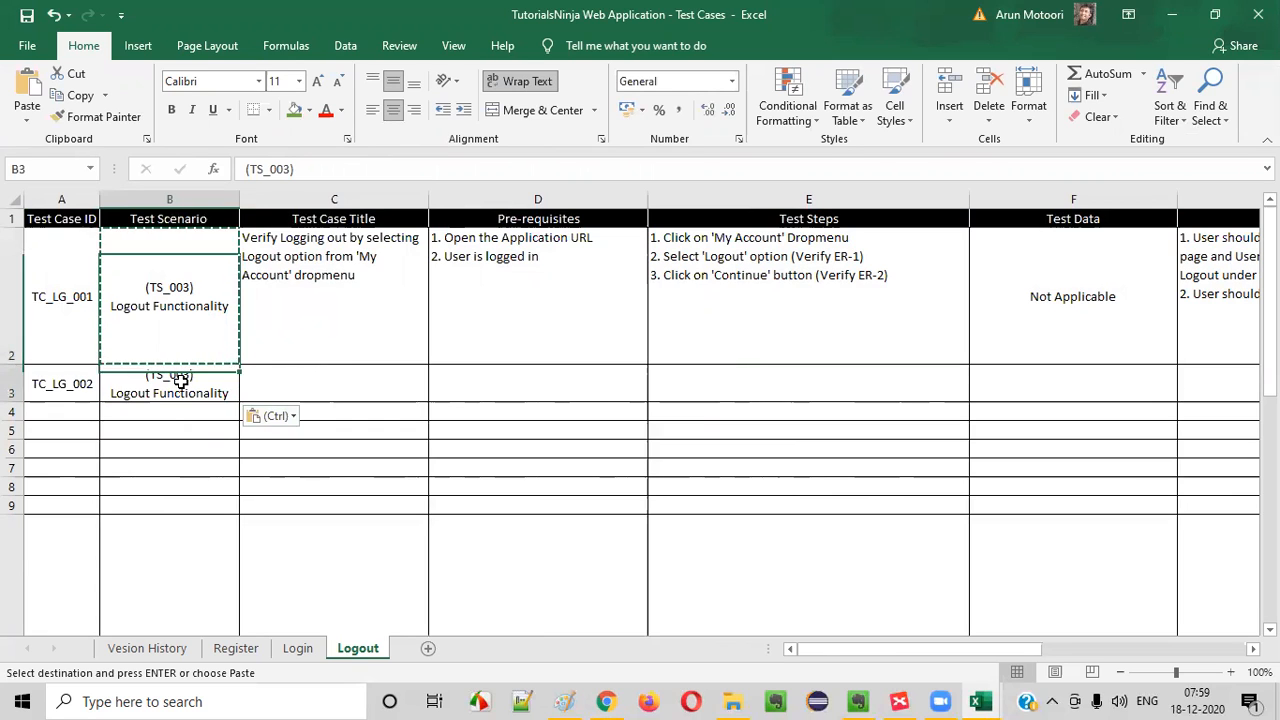
# - Switch to the Logout mind map in XMind and fill the Verify Logging out from 'My Account' Dropmenu topic with green
pyautogui.doubleClick(170, 375)
pyautogui.press('Escape')
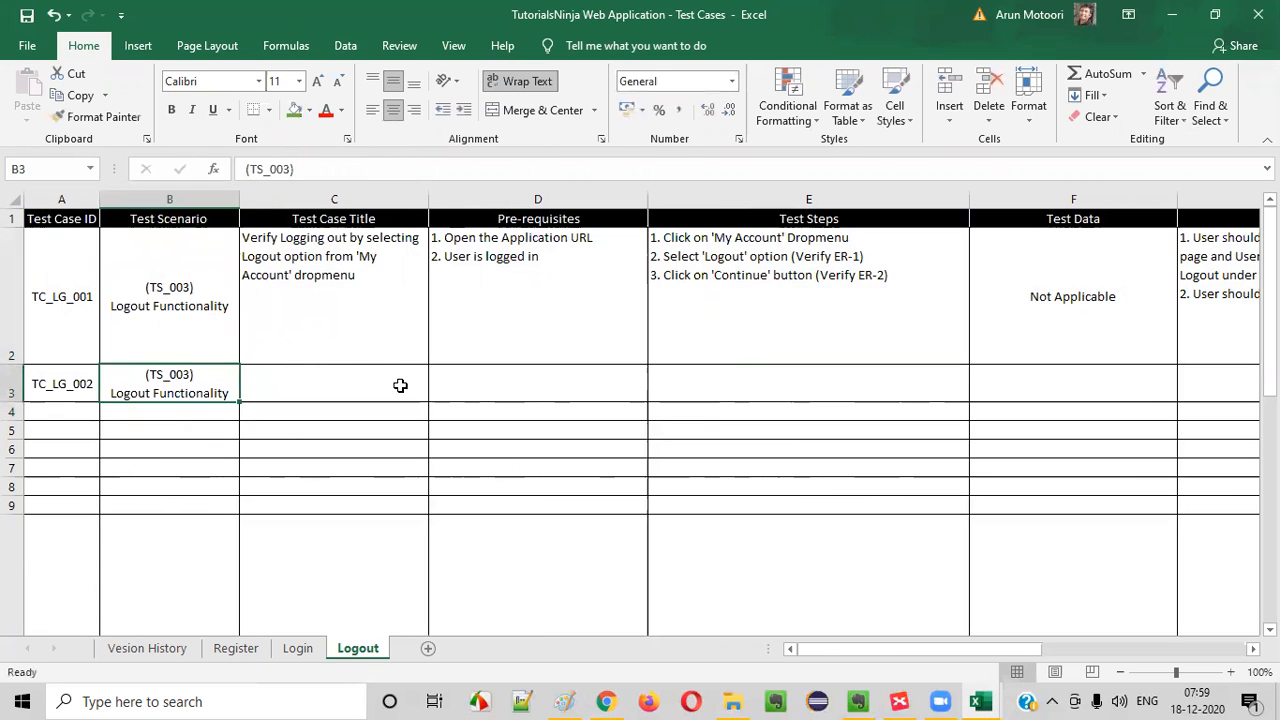
pyautogui.click(352, 322)
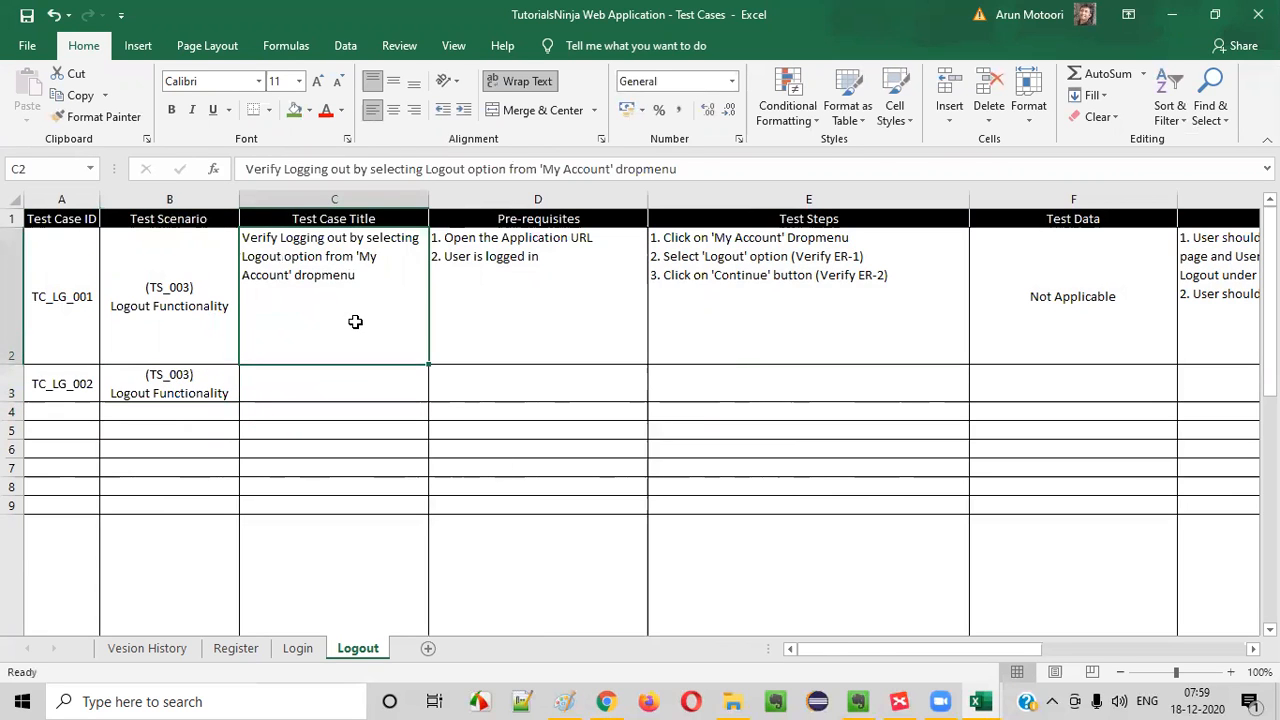
pyautogui.click(899, 701)
pyautogui.click(952, 218)
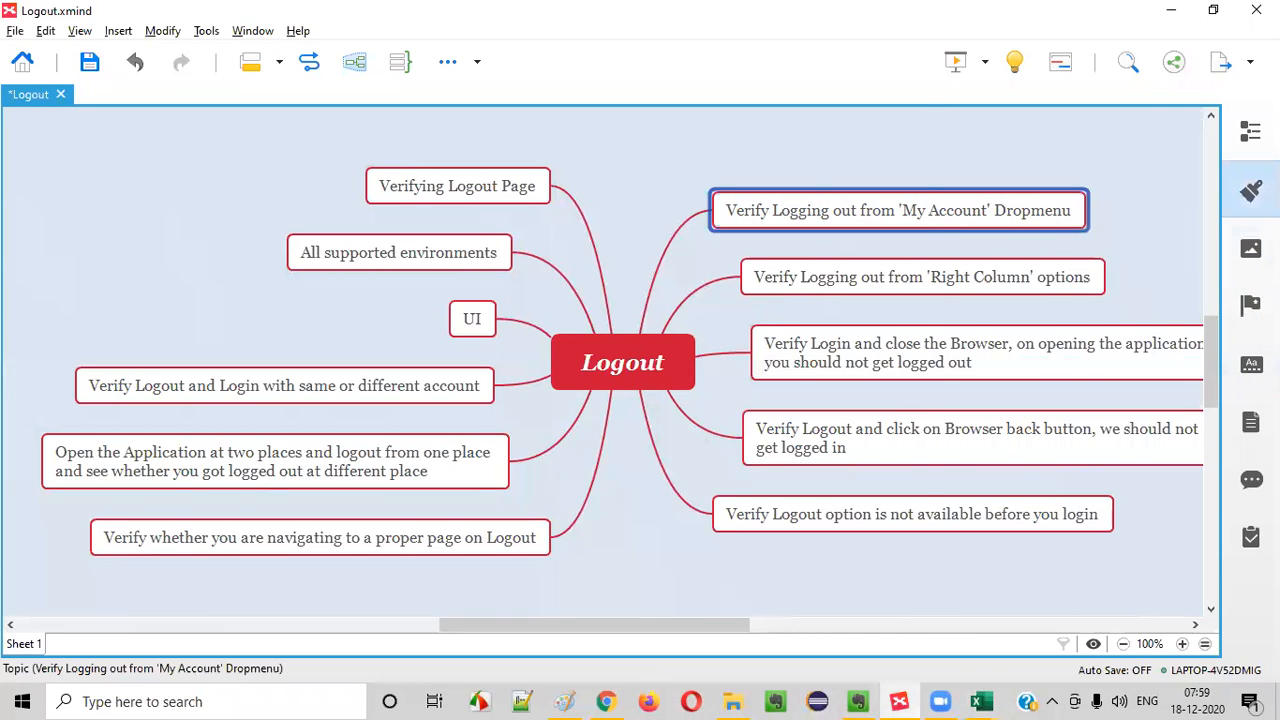
pyautogui.click(1250, 190)
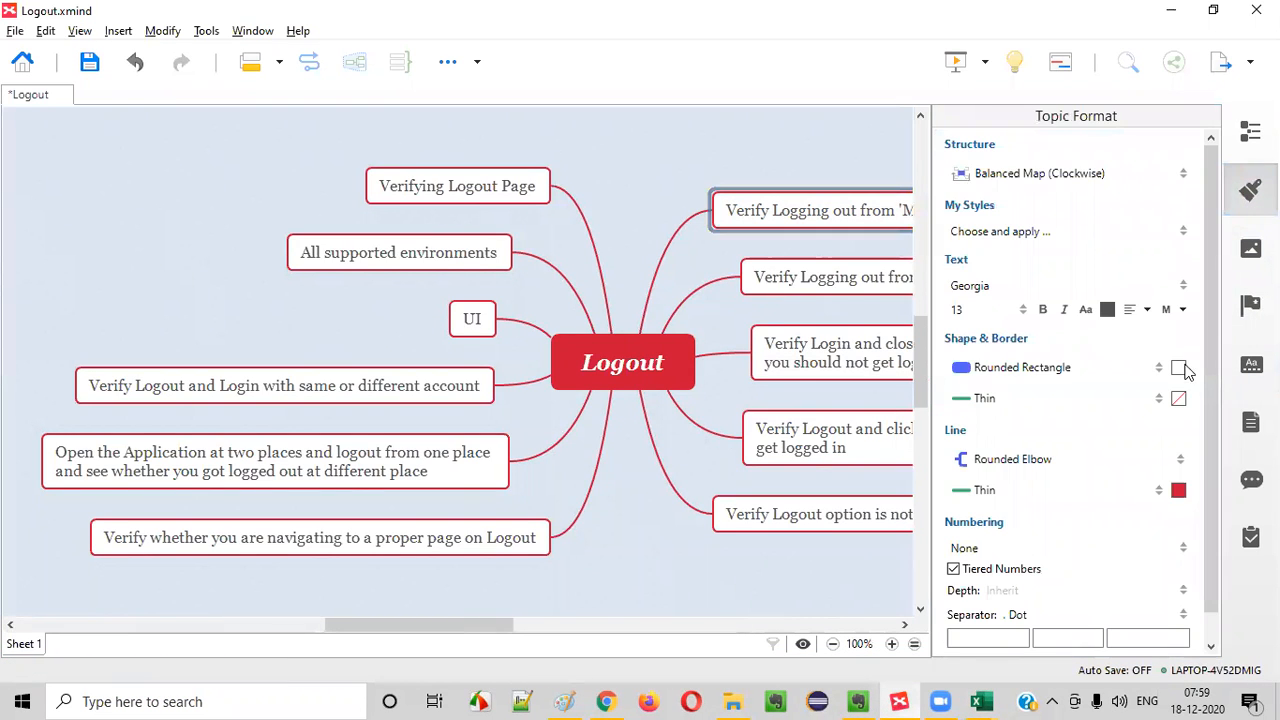
pyautogui.click(1180, 368)
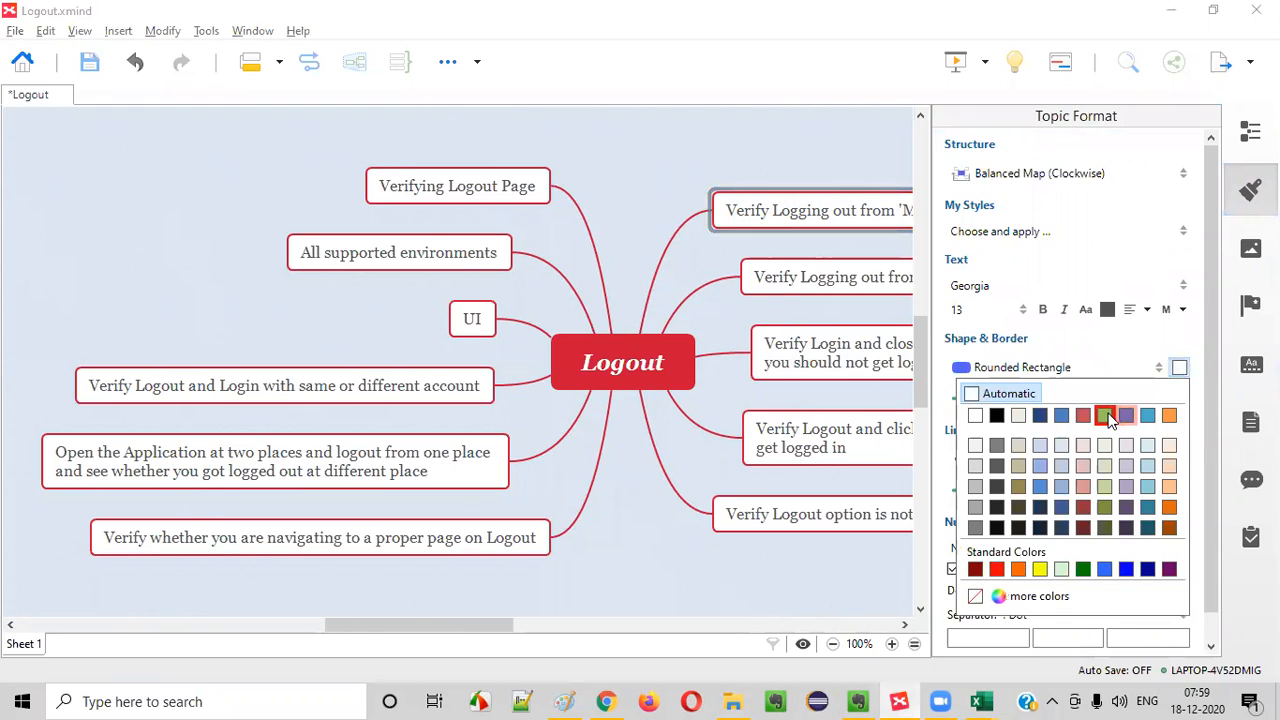
pyautogui.click(1108, 416)
pyautogui.click(1251, 190)
# - Select the 'Right Column' options topic, then log in to the demo store in Chrome with the customer's e-mail and account password
pyautogui.click(816, 289)
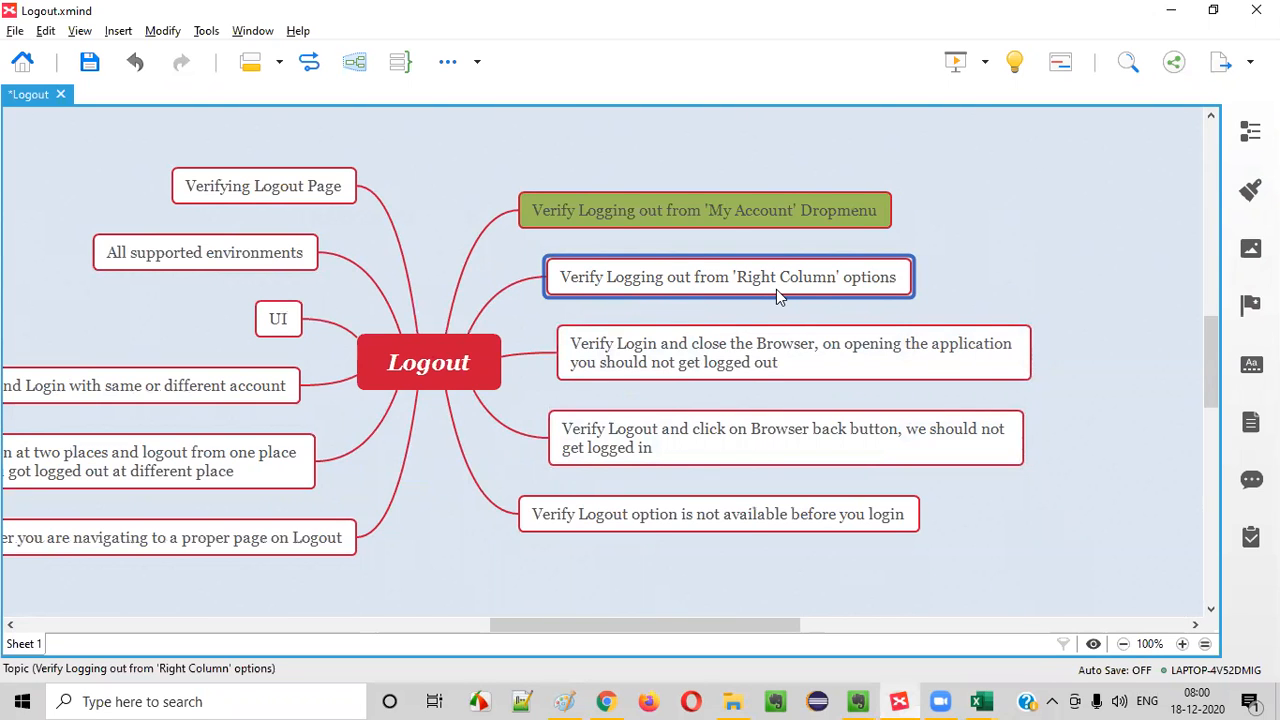
pyautogui.click(606, 701)
pyautogui.click(845, 88)
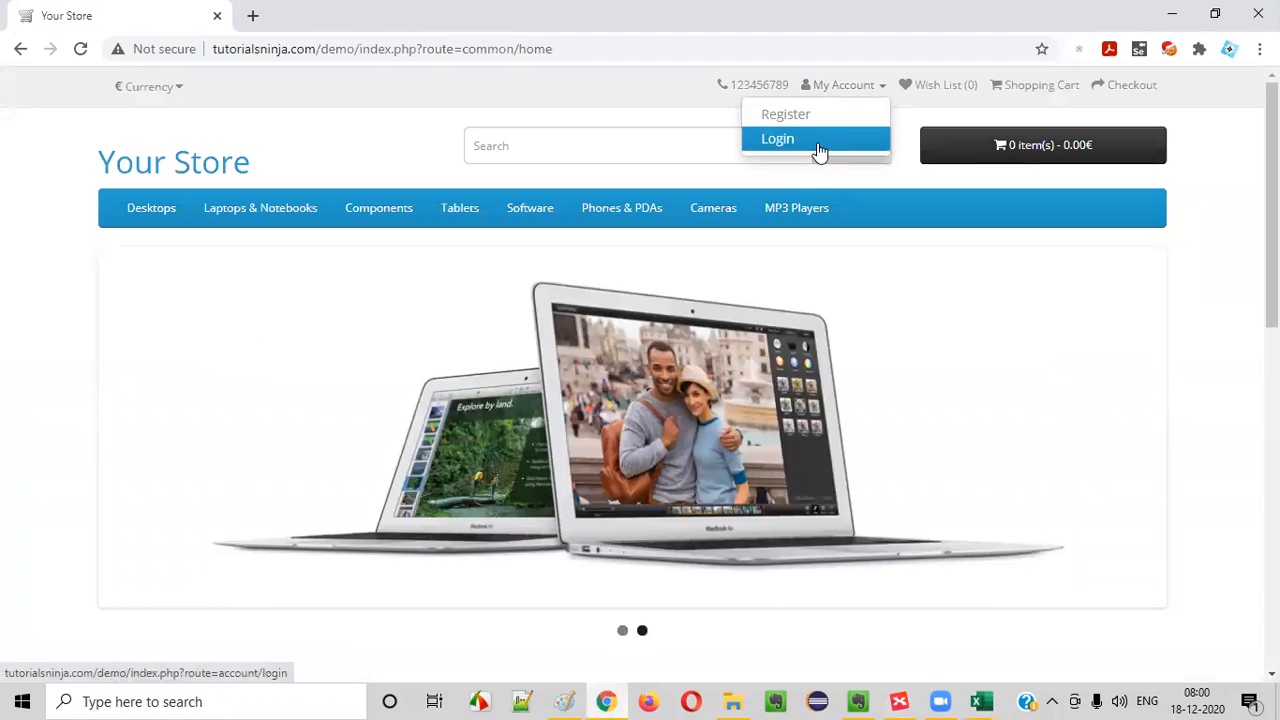
pyautogui.click(820, 140)
pyautogui.click(600, 432)
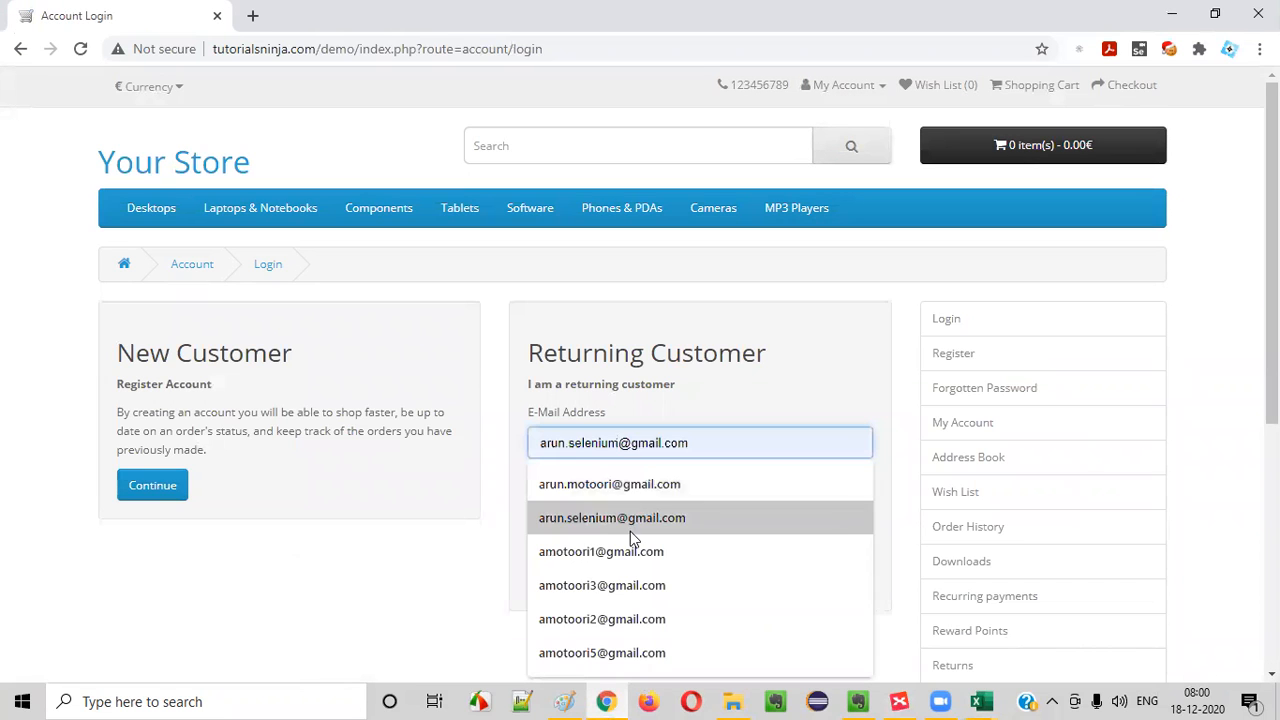
pyautogui.click(602, 585)
pyautogui.click(612, 502)
pyautogui.write('S')
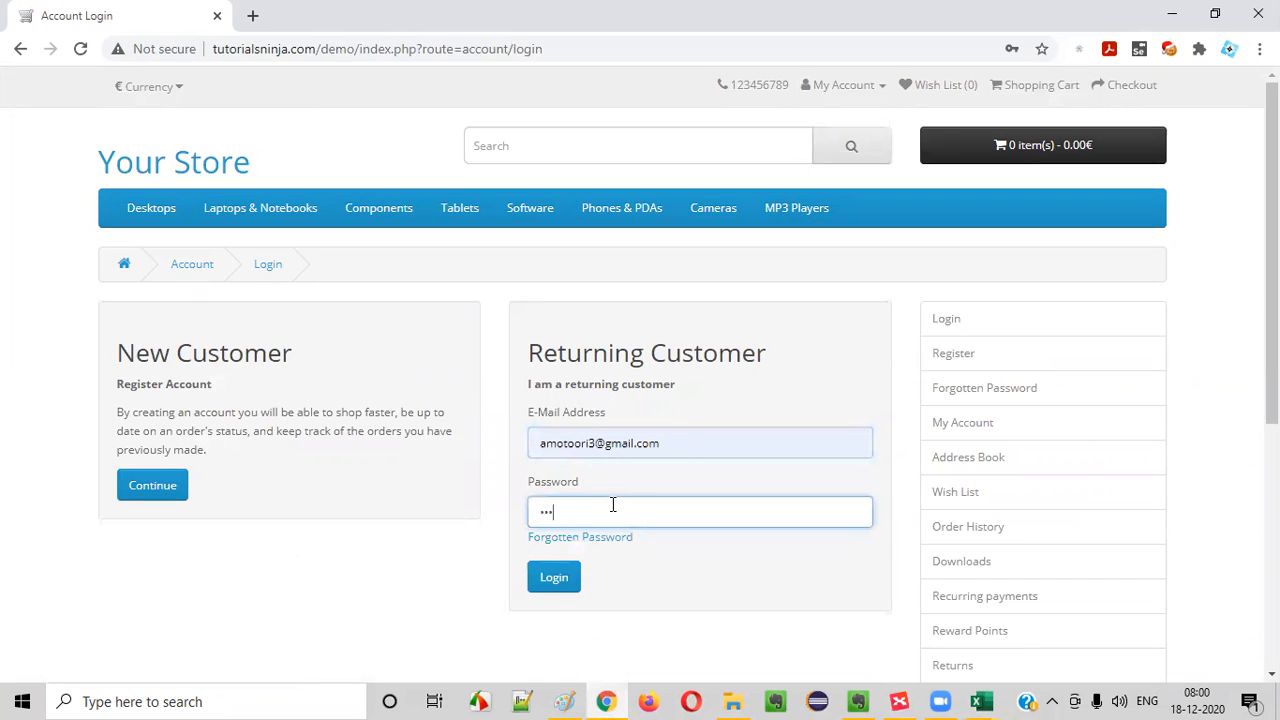
pyautogui.click(555, 578)
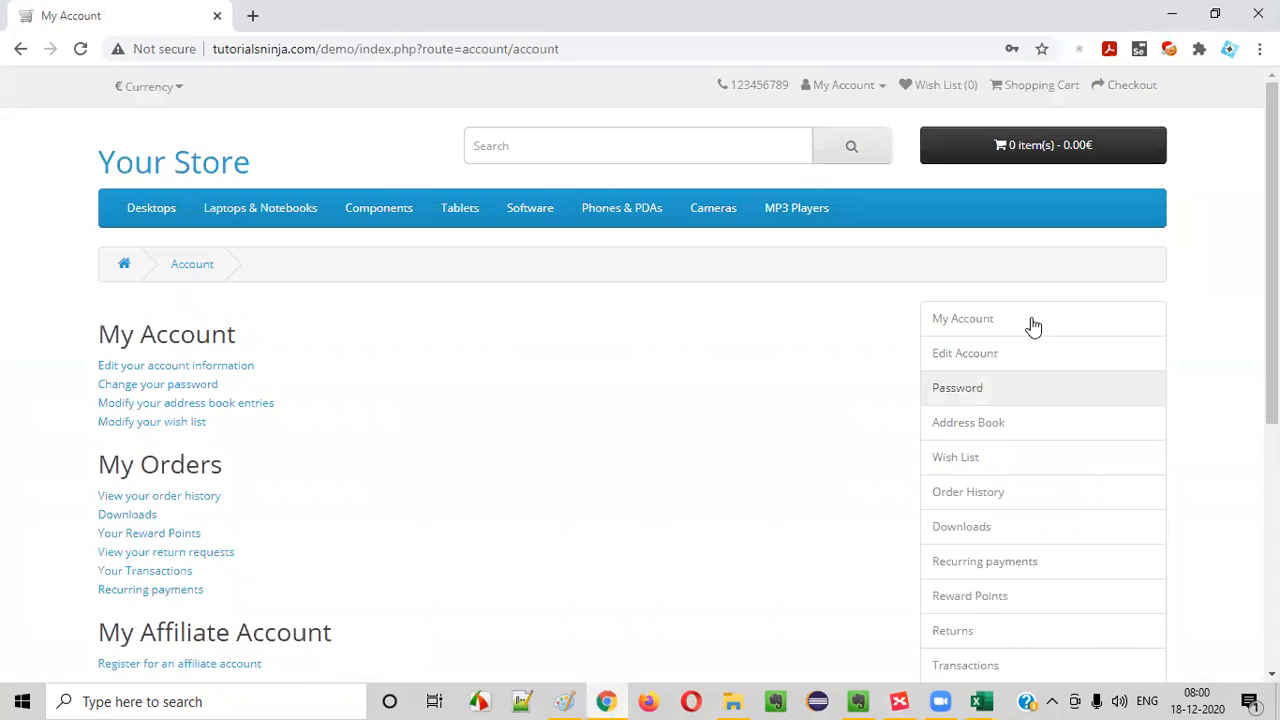
# - Examine the Logout option in the My Account dropmenu and in the account page's right column
pyautogui.click(874, 90)
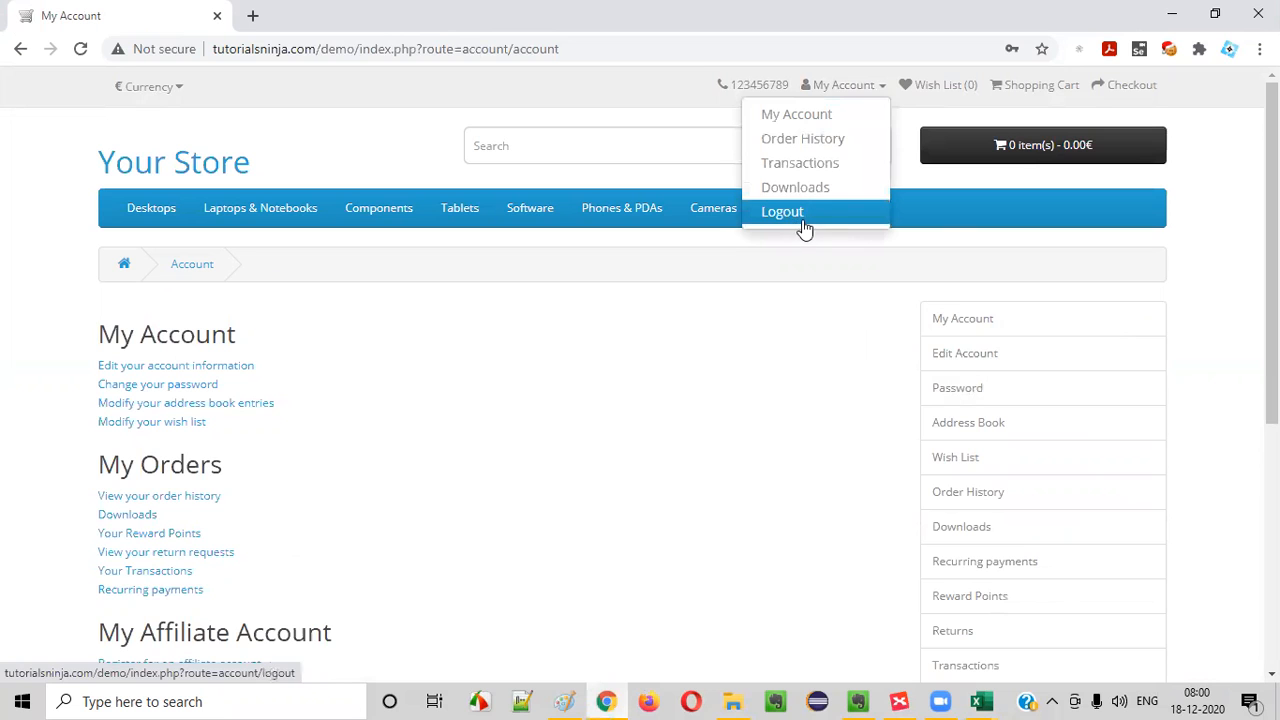
pyautogui.click(734, 362)
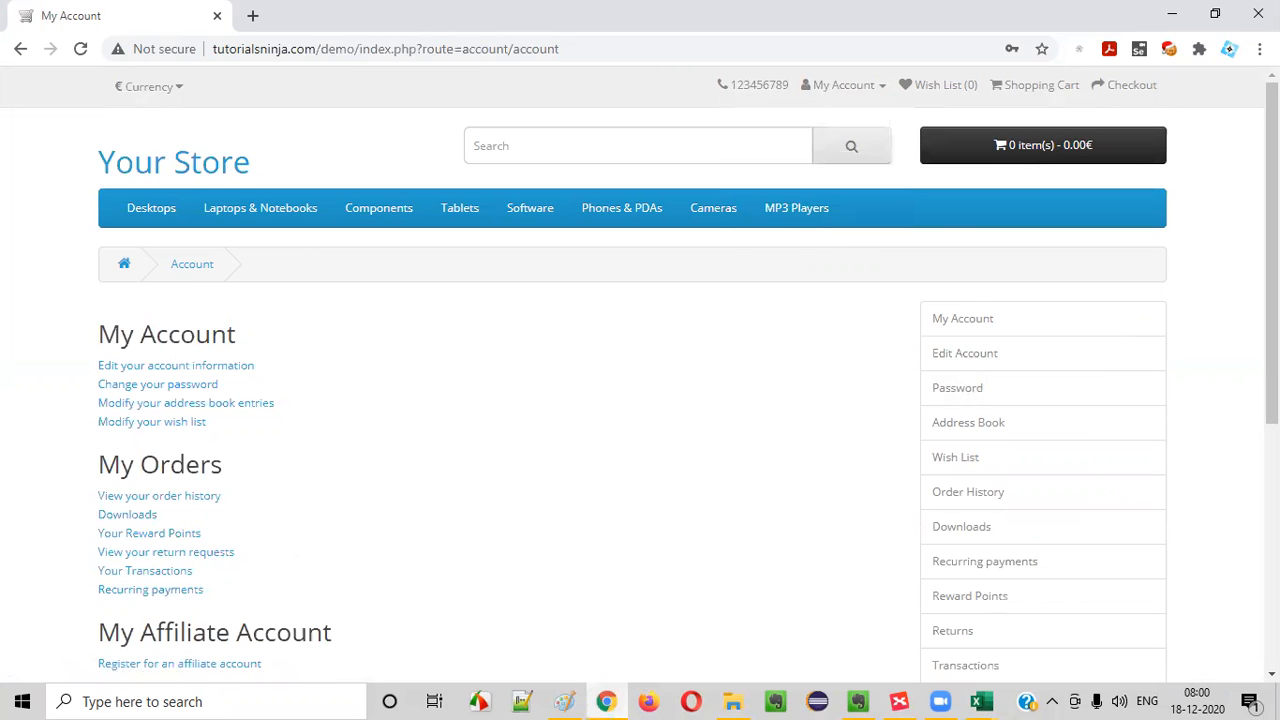
pyautogui.scroll(-5, 734, 362)
pyautogui.scroll(1, 1015, 272)
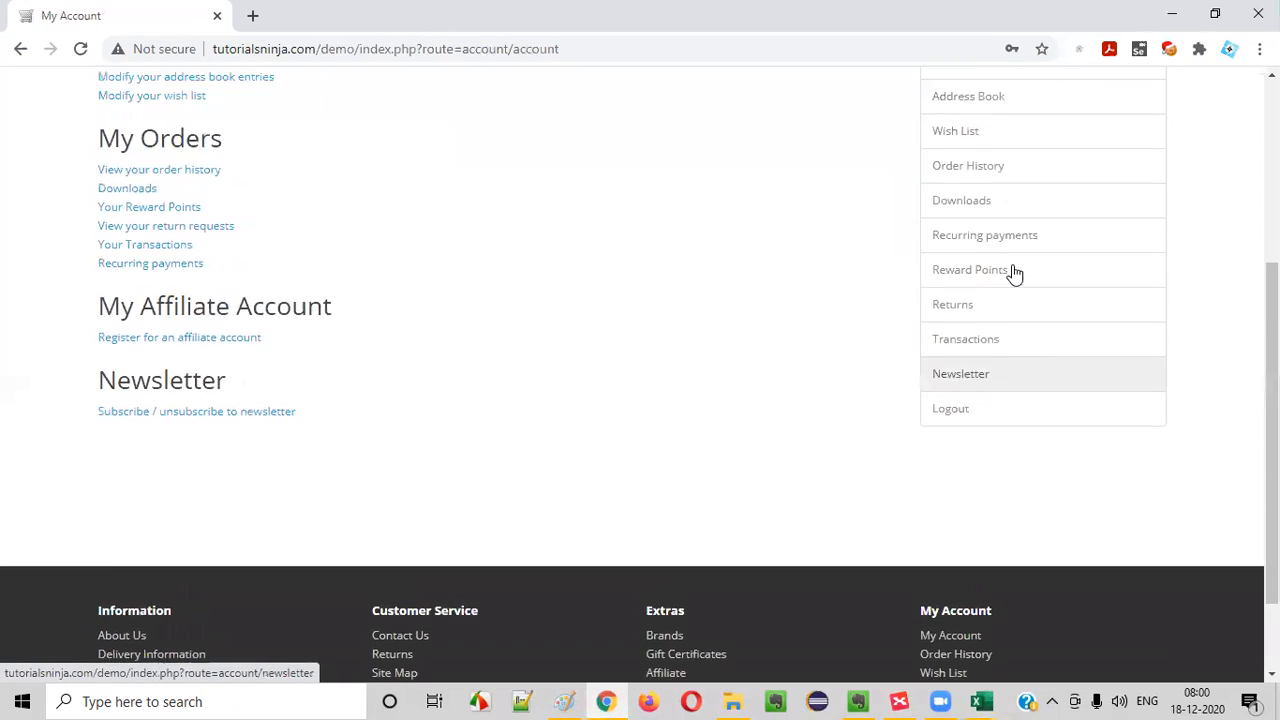
pyautogui.scroll(3, 1015, 272)
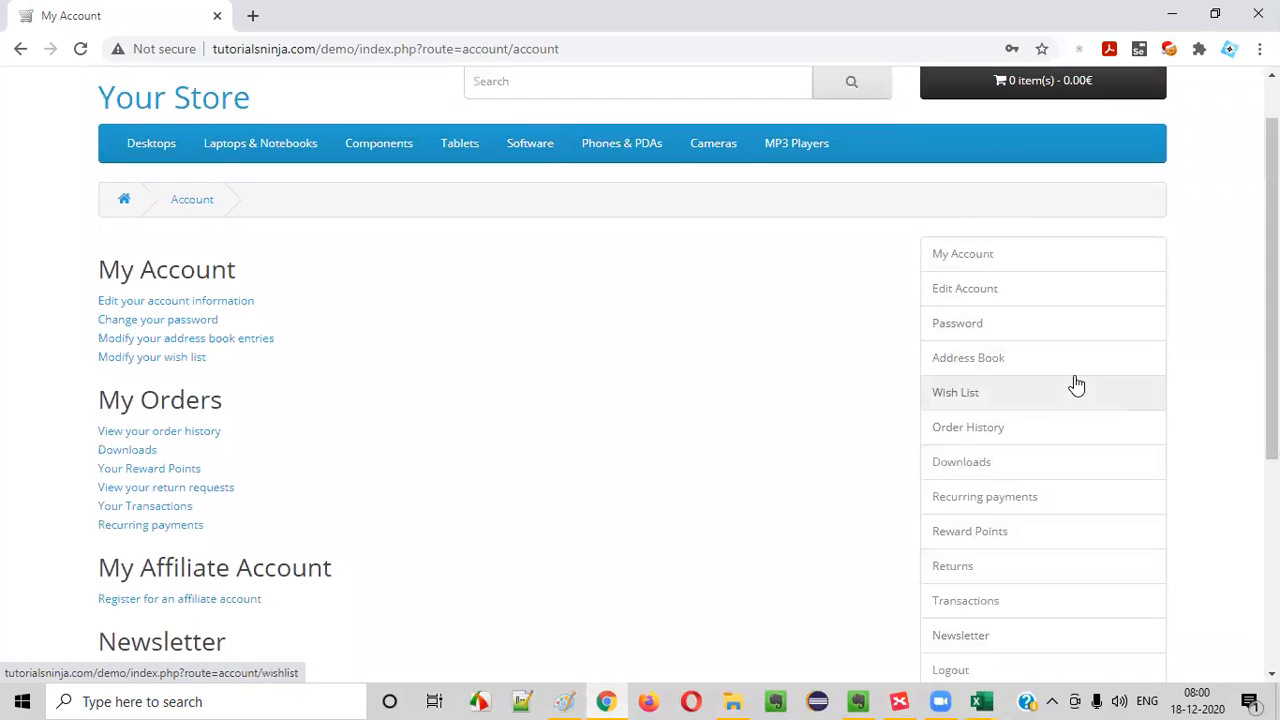
pyautogui.scroll(-2, 1076, 385)
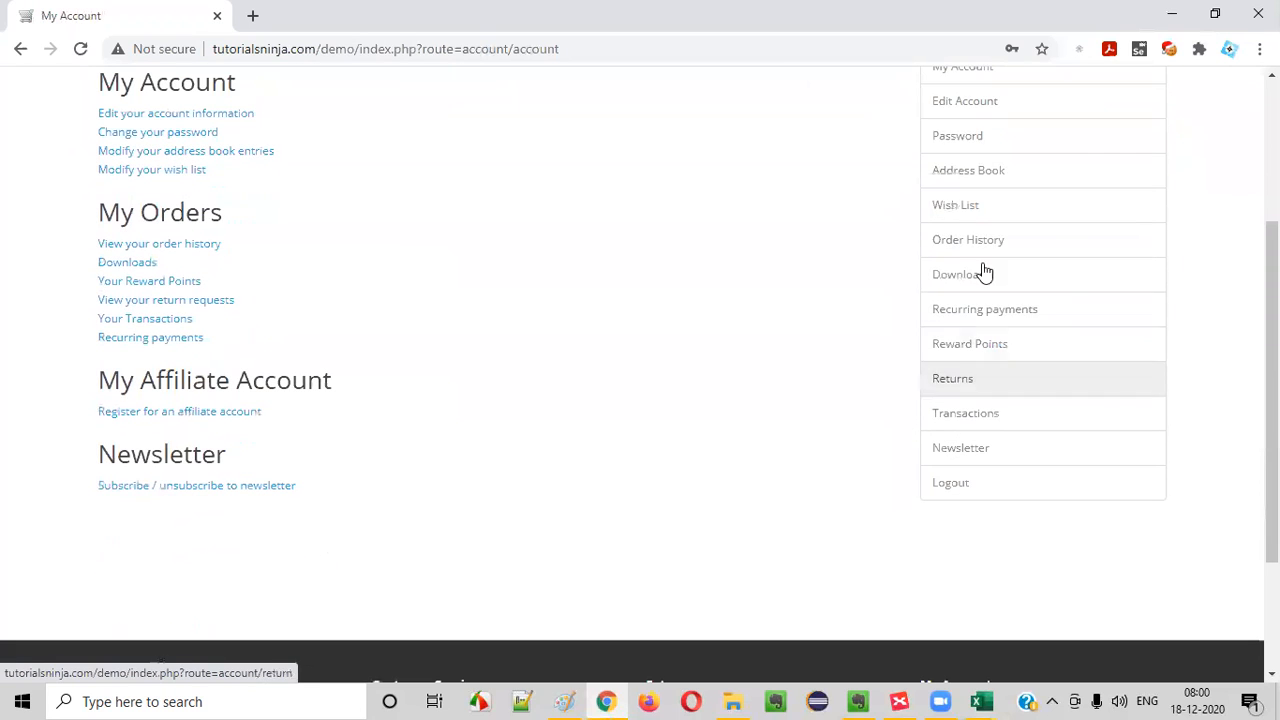
# - Log out through the right column's Logout option, continue from the logout page, and check the My Account options
pyautogui.click(970, 484)
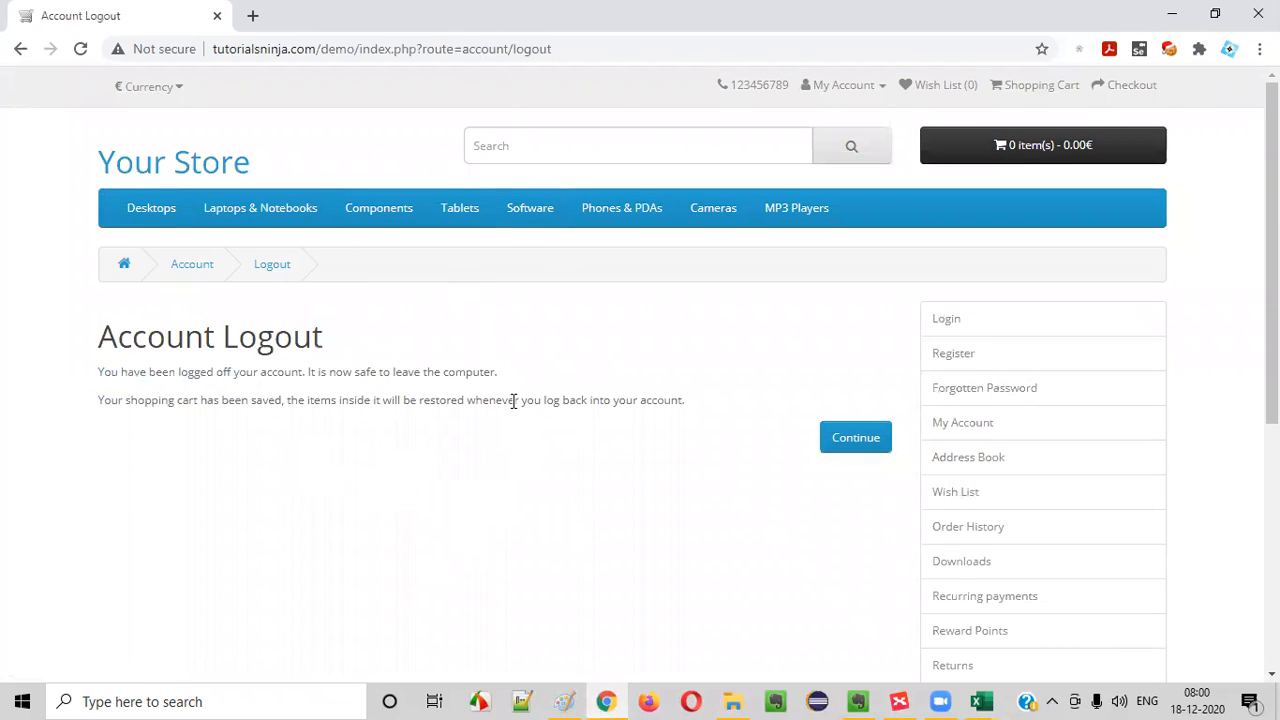
pyautogui.moveTo(103, 343); pyautogui.dragTo(474, 403)
pyautogui.click(846, 449)
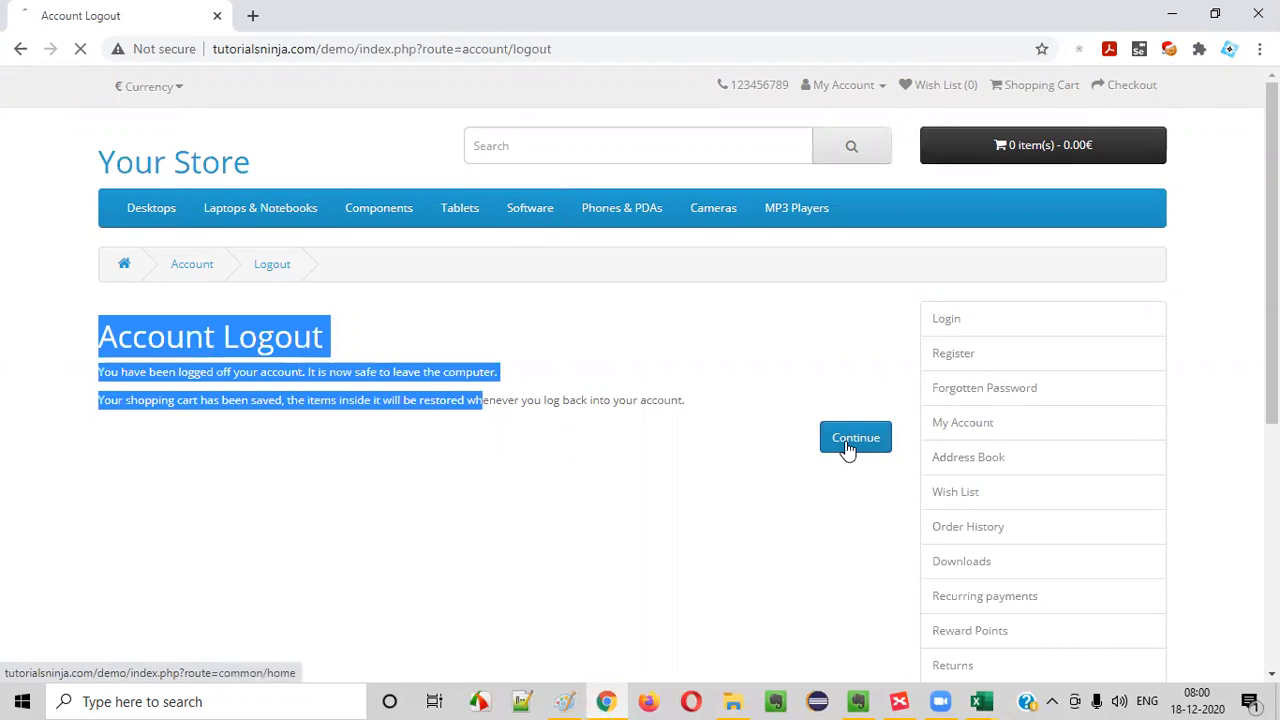
pyautogui.click(855, 85)
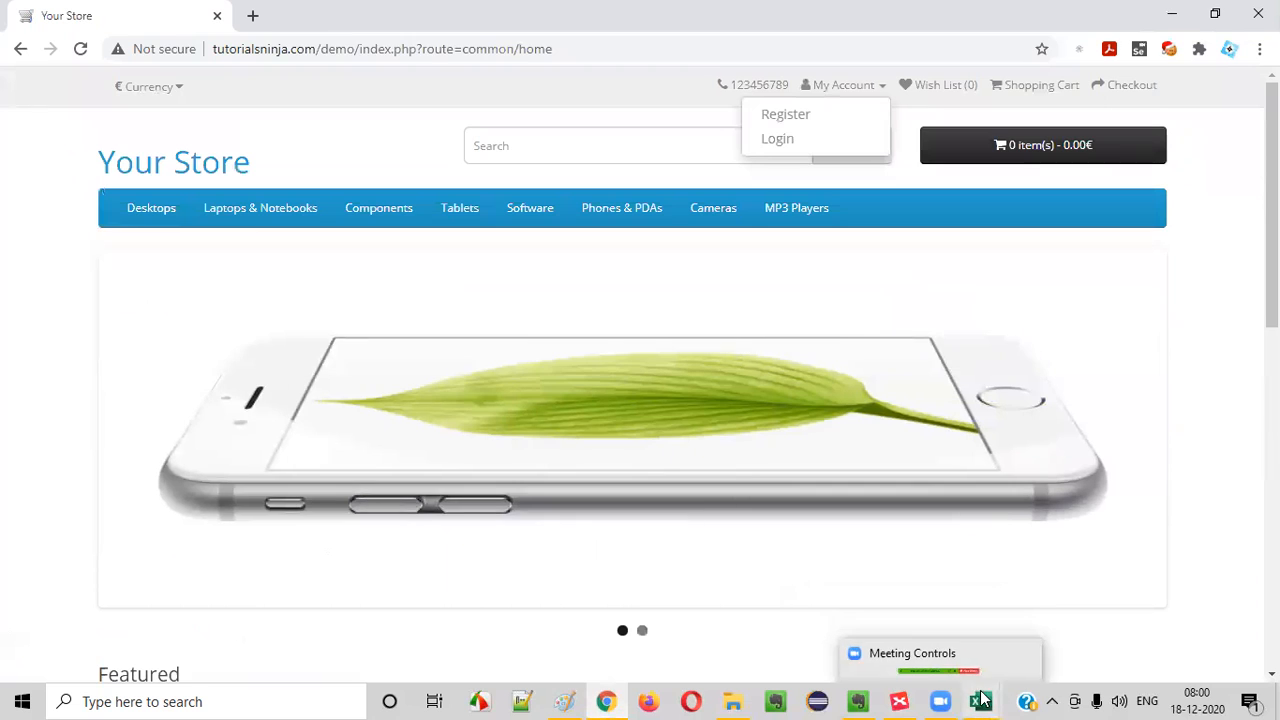
# - Return to Excel, copy the title from C2 to C3, and change its ending to 'Right Column' options
pyautogui.moveTo(980, 702)
pyautogui.click(938, 682)
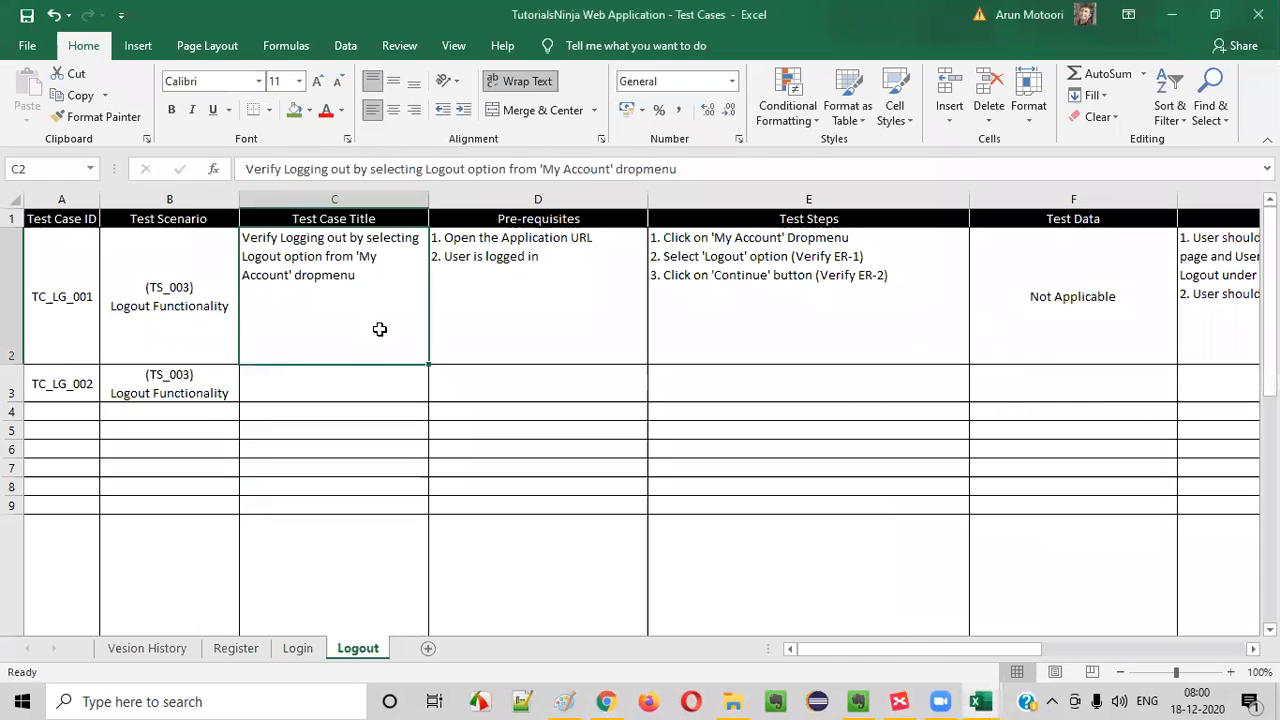
pyautogui.hotkey('ctrl', 'c')
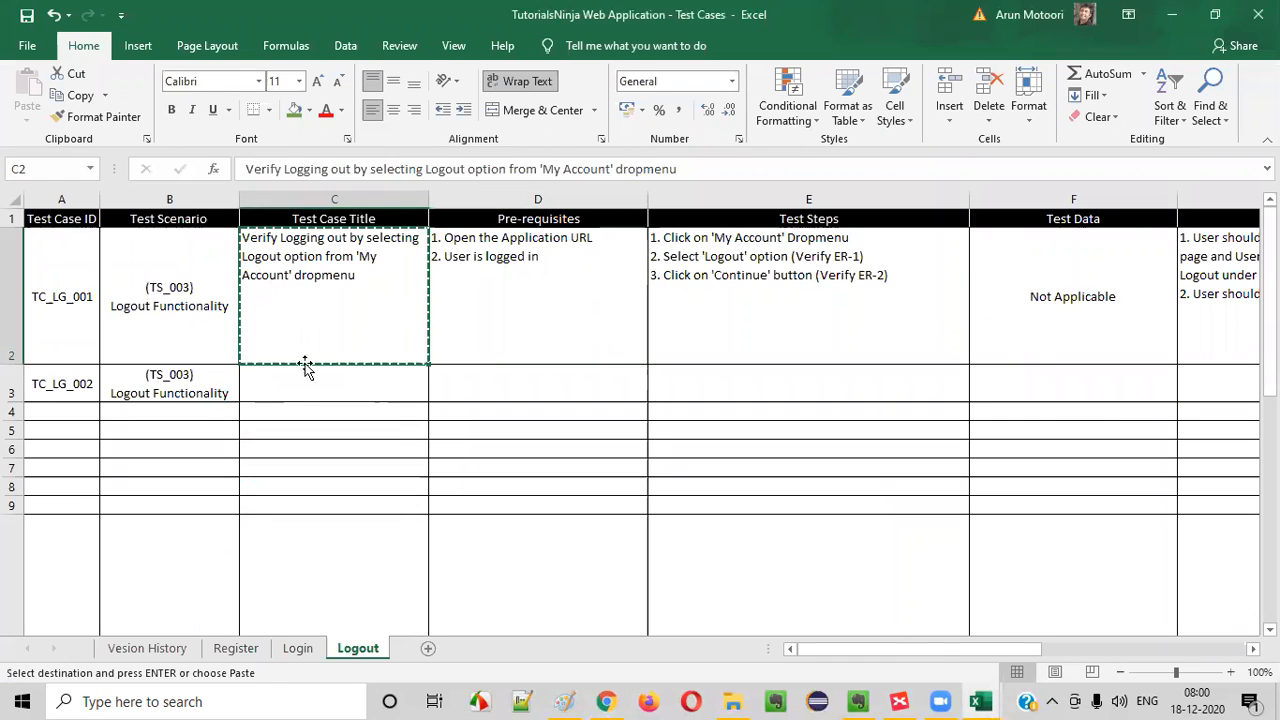
pyautogui.click(303, 377)
pyautogui.hotkey('ctrl', 'v')
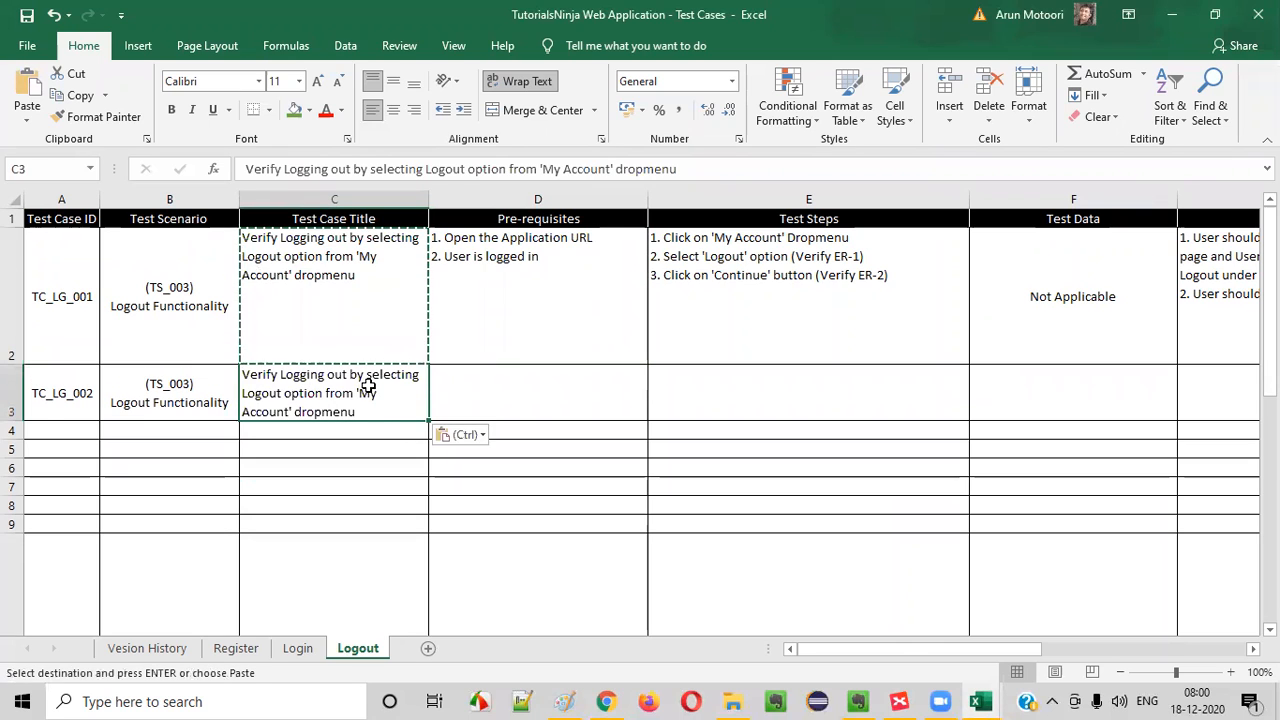
pyautogui.press('Escape')
pyautogui.doubleClick(356, 398)
pyautogui.moveTo(360, 393); pyautogui.dragTo(383, 412)
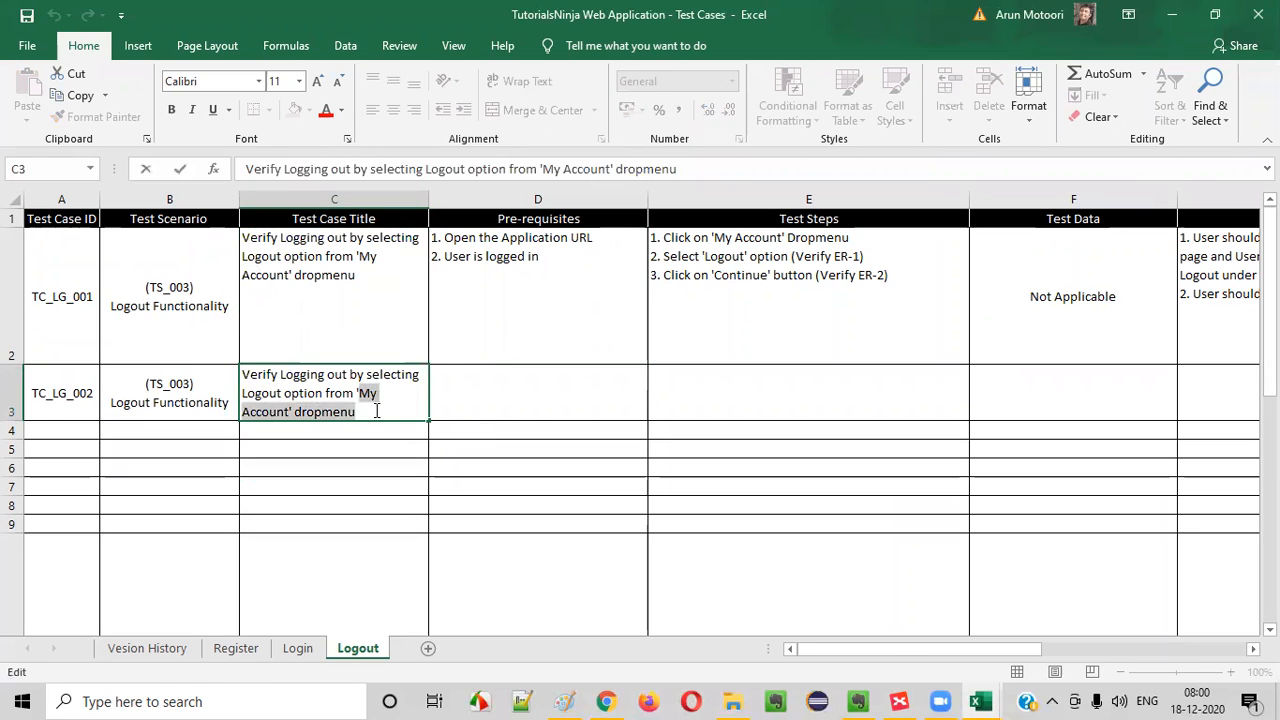
pyautogui.press('Delete')
pyautogui.write("Right Column' lp")
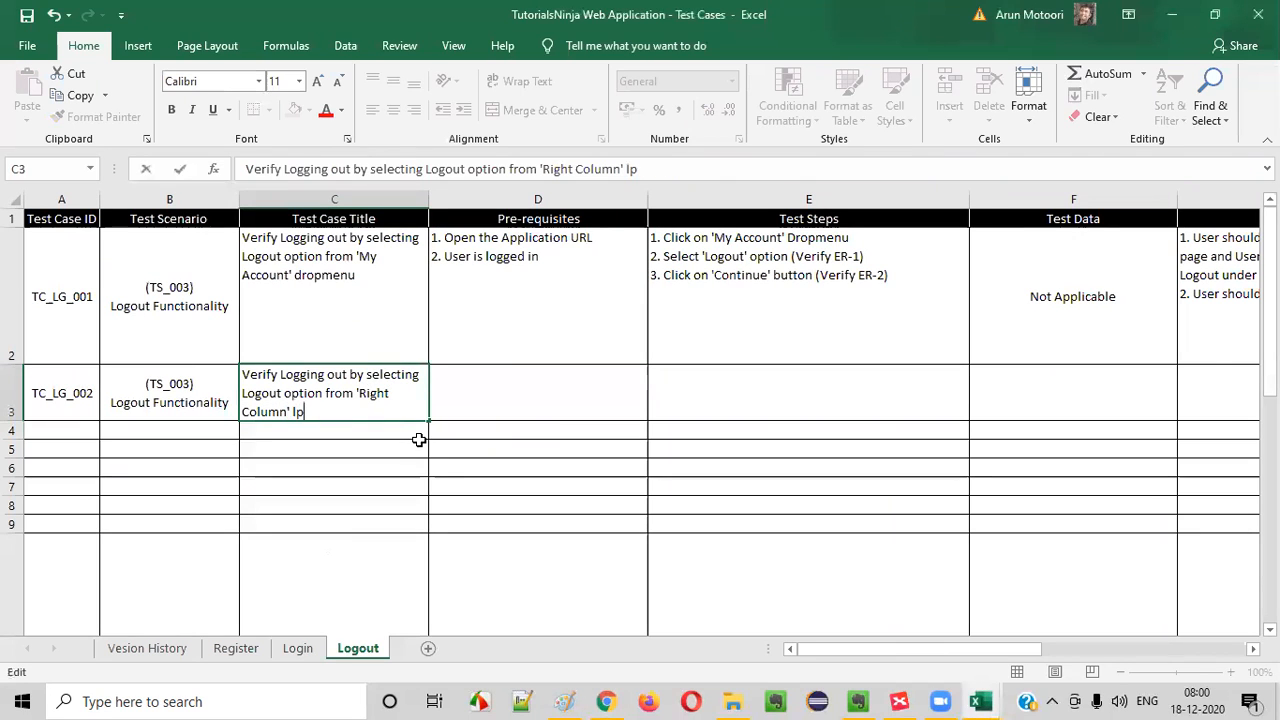
pyautogui.press('BackSpace')
pyautogui.press('BackSpace')
pyautogui.write('options')
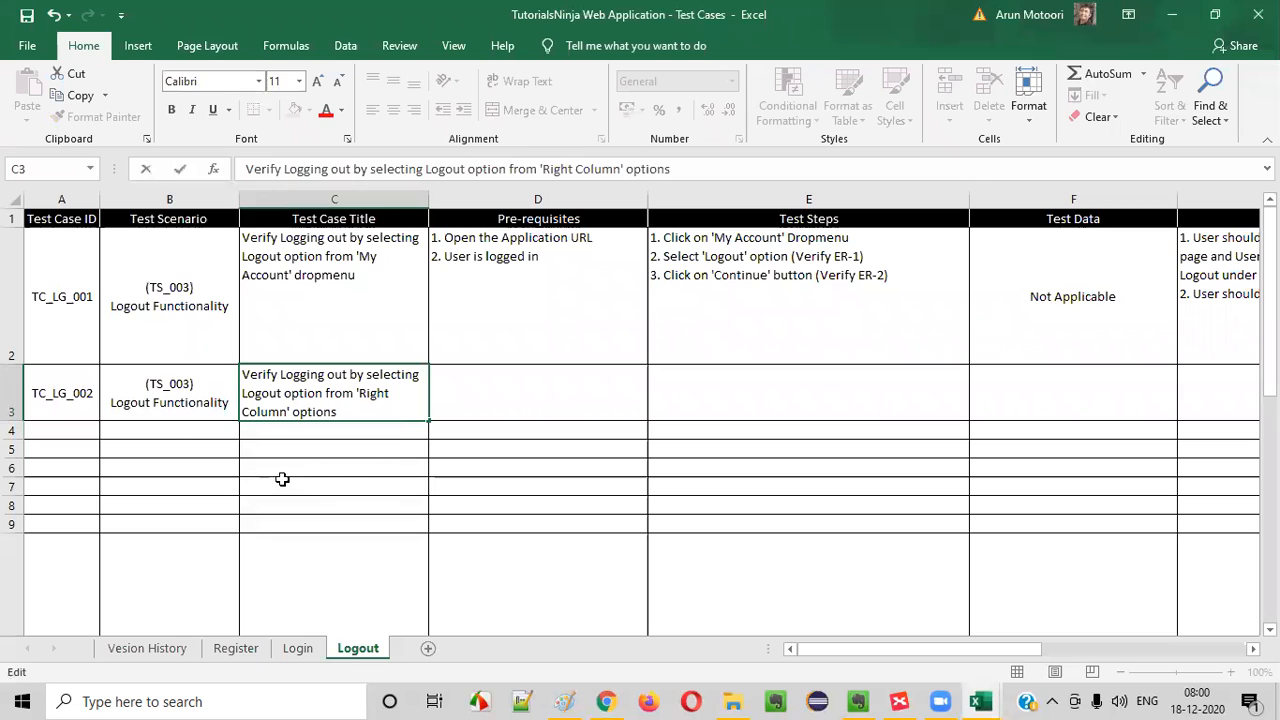
# - Copy the pre-requisites from D2 to D3 and review the copied text
pyautogui.click(545, 256)
pyautogui.hotkey('ctrl', 'c')
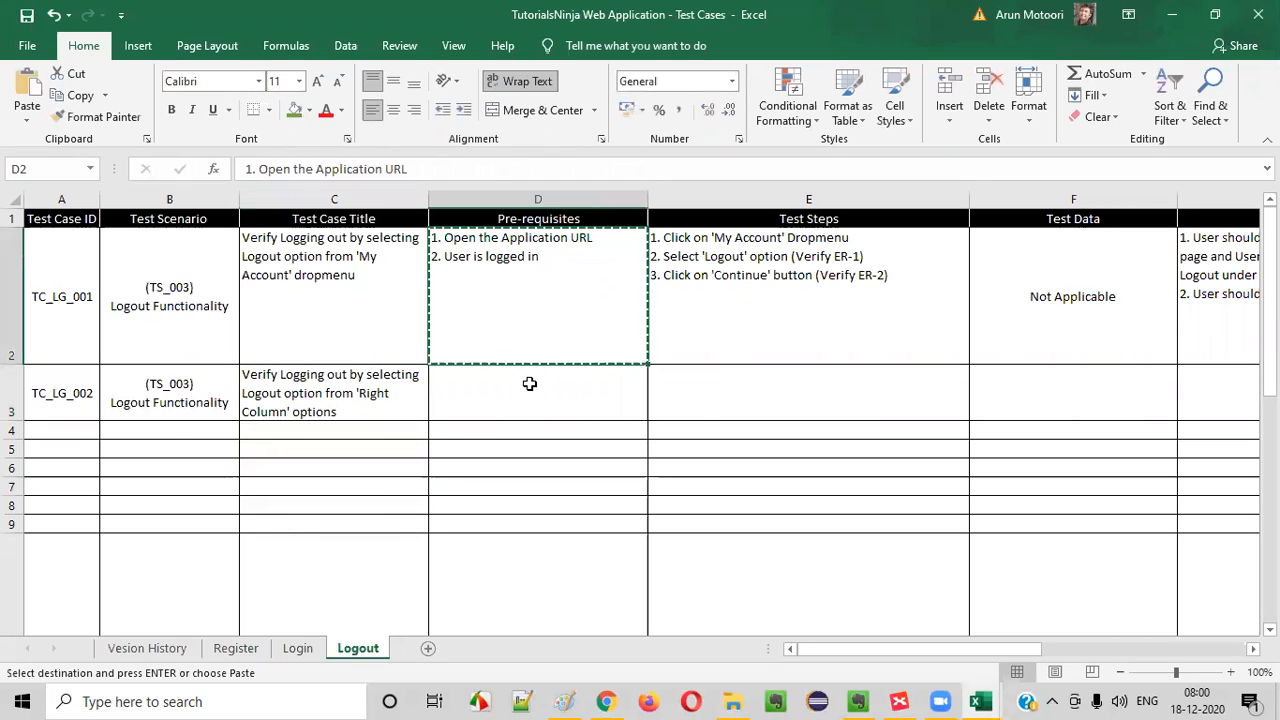
pyautogui.click(530, 384)
pyautogui.hotkey('ctrl', 'v')
pyautogui.doubleClick(478, 374)
pyautogui.moveTo(478, 374); pyautogui.dragTo(541, 393)
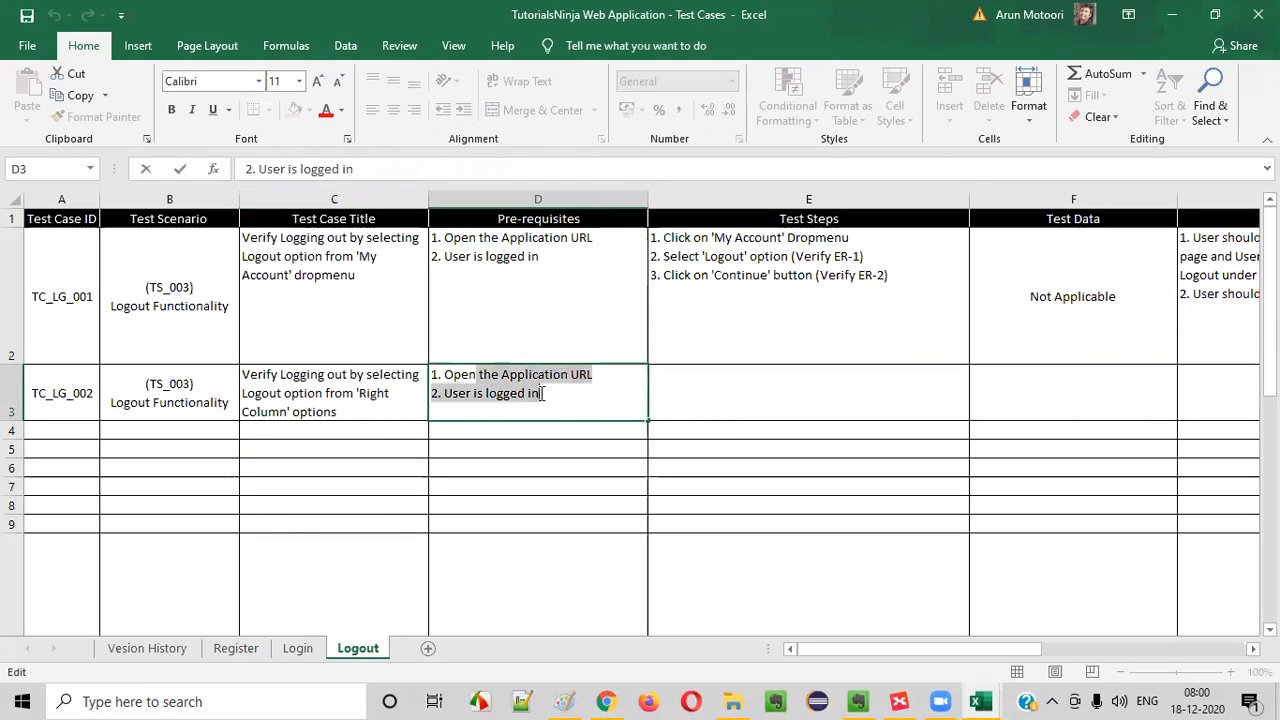
# - Log in to the demo store in Chrome again with the customer's e-mail and account password
pyautogui.click(606, 701)
pyautogui.click(785, 150)
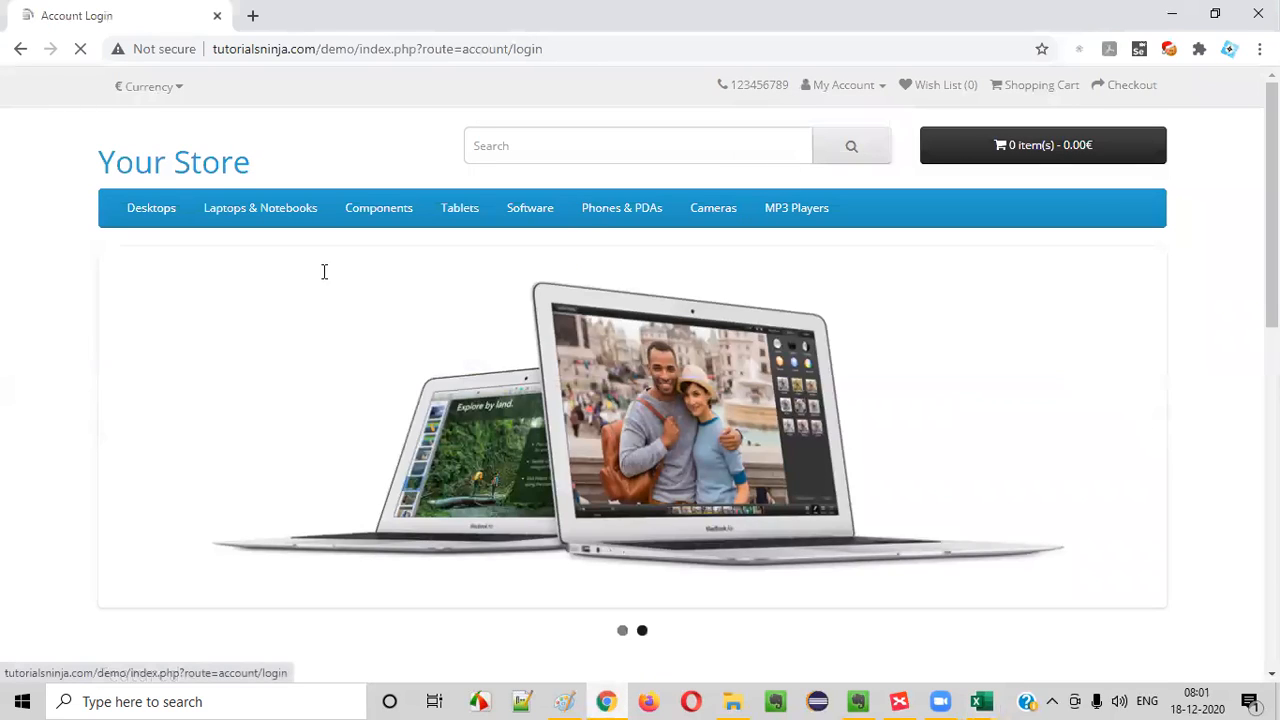
pyautogui.click(737, 440)
pyautogui.write('a')
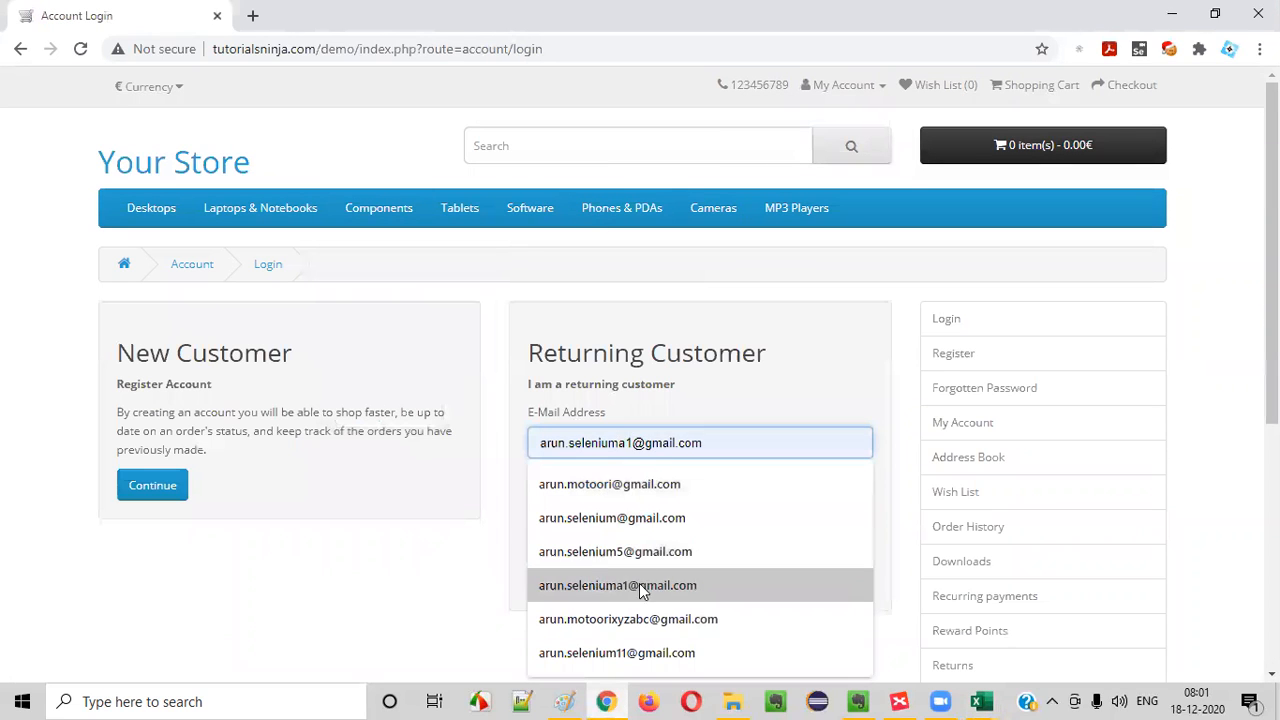
pyautogui.write('r')
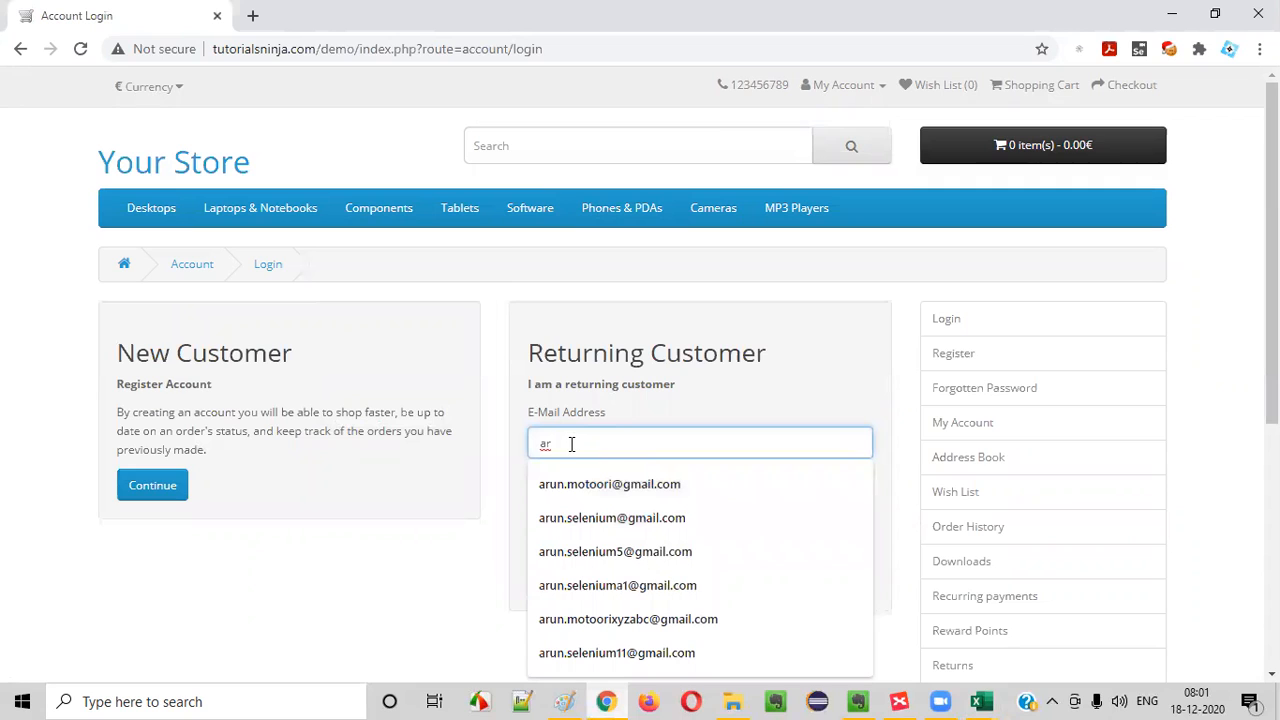
pyautogui.press('BackSpace')
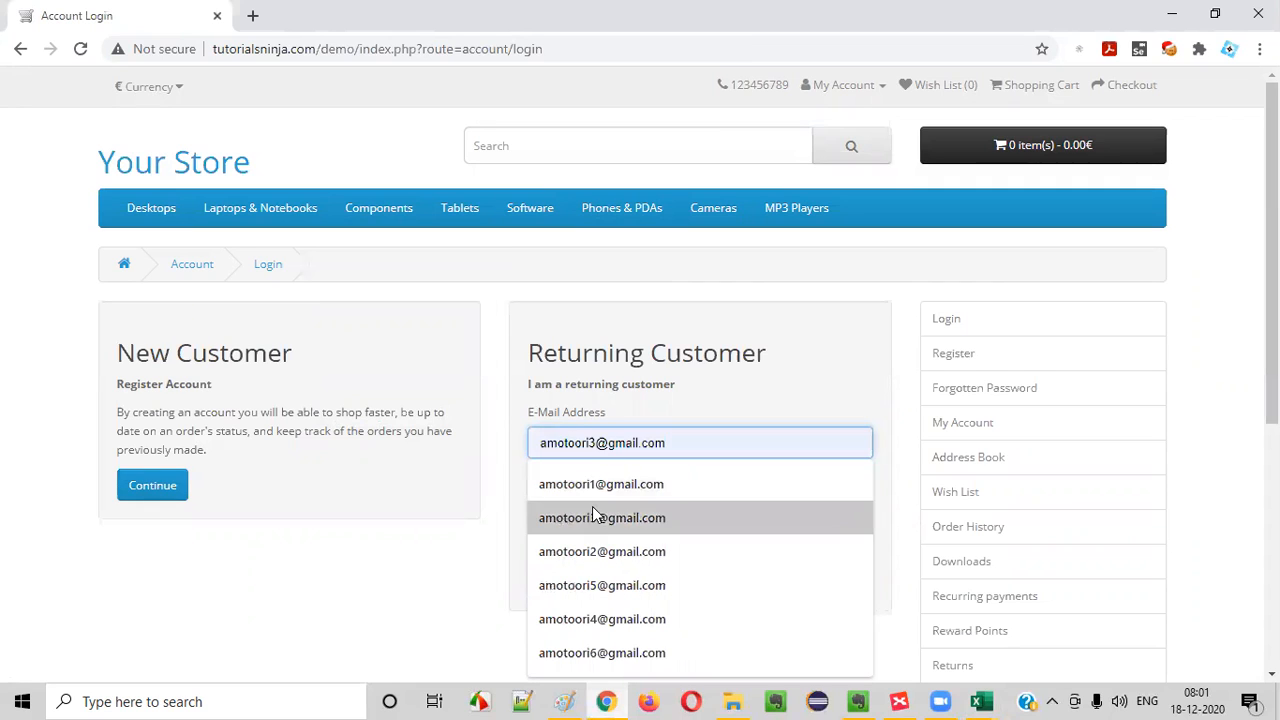
pyautogui.click(601, 505)
pyautogui.click(598, 510)
pyautogui.click(552, 584)
# - Begin the first test step in E3 of the workbook with 1. Click on, checking the account page in Chrome for reference
pyautogui.hotkey('alt', 'Tab')
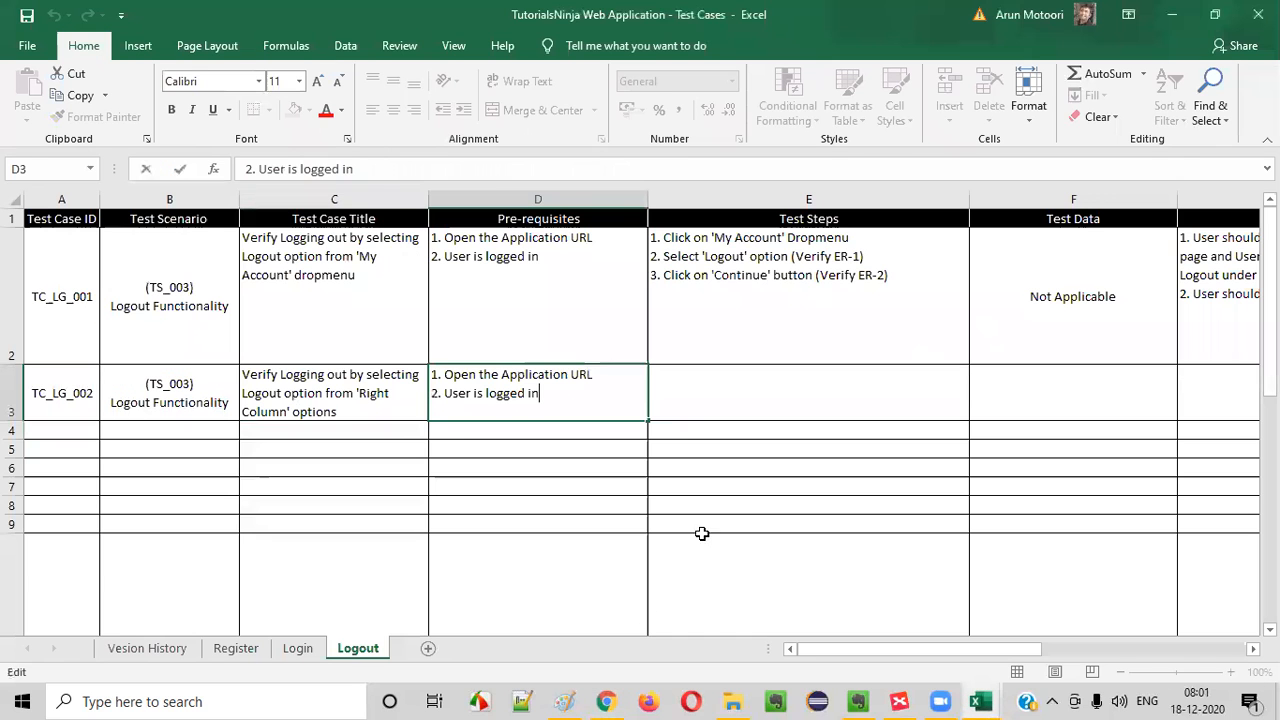
pyautogui.click(694, 266)
pyautogui.click(670, 402)
pyautogui.doubleClick(670, 402)
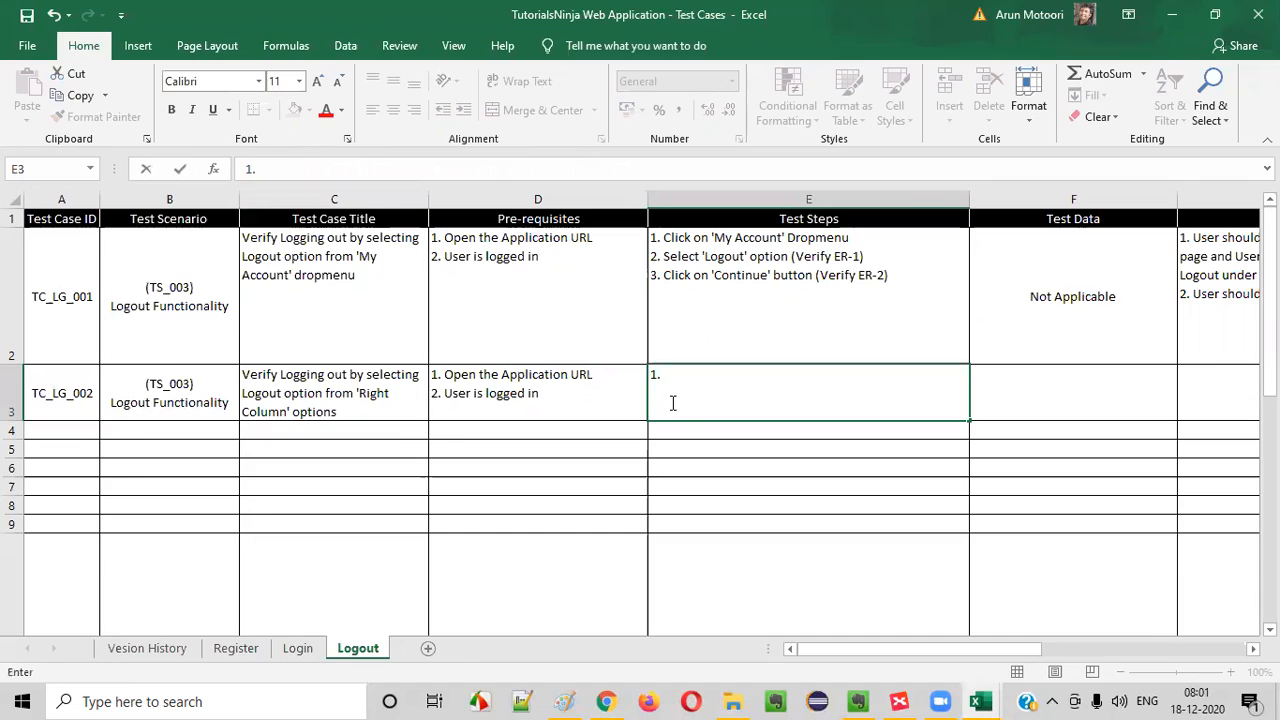
pyautogui.hotkey('alt', 'Tab')
pyautogui.scroll(-5, 1166, 360)
pyautogui.write('1.')
pyautogui.hotkey('alt', 'Tab')
pyautogui.write('Clc')
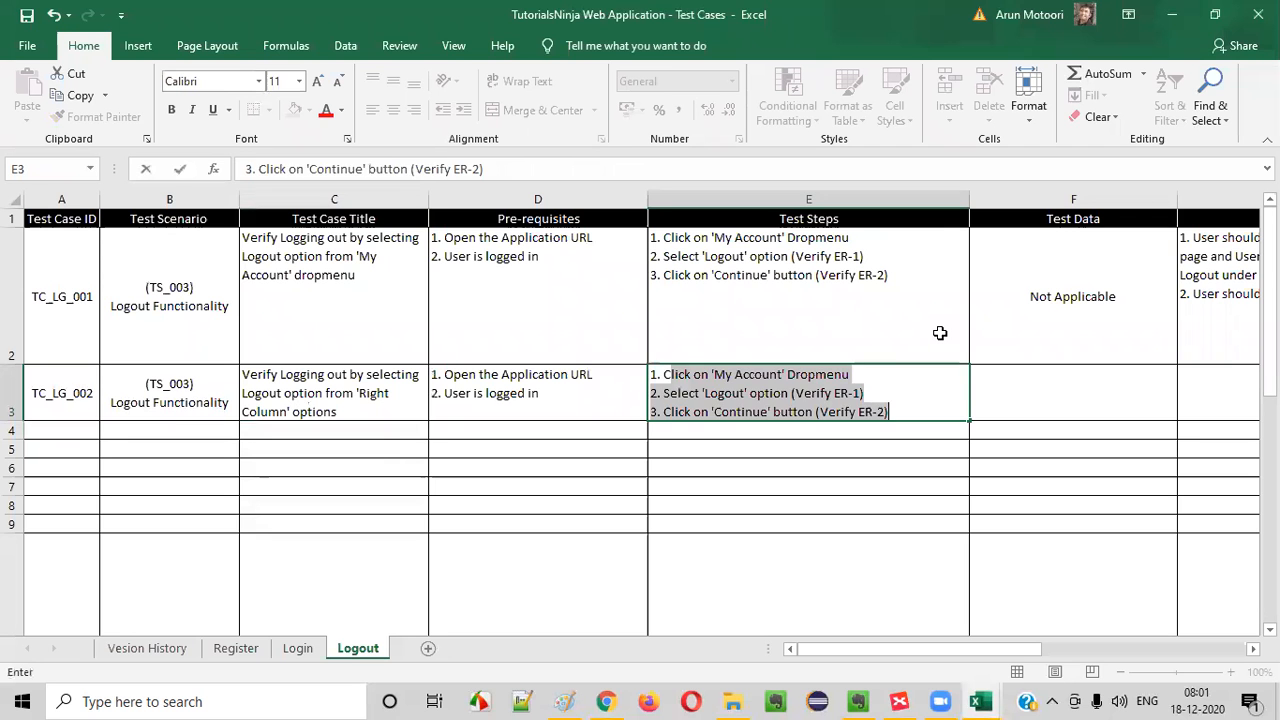
pyautogui.press('BackSpace')
pyautogui.write('ick on')
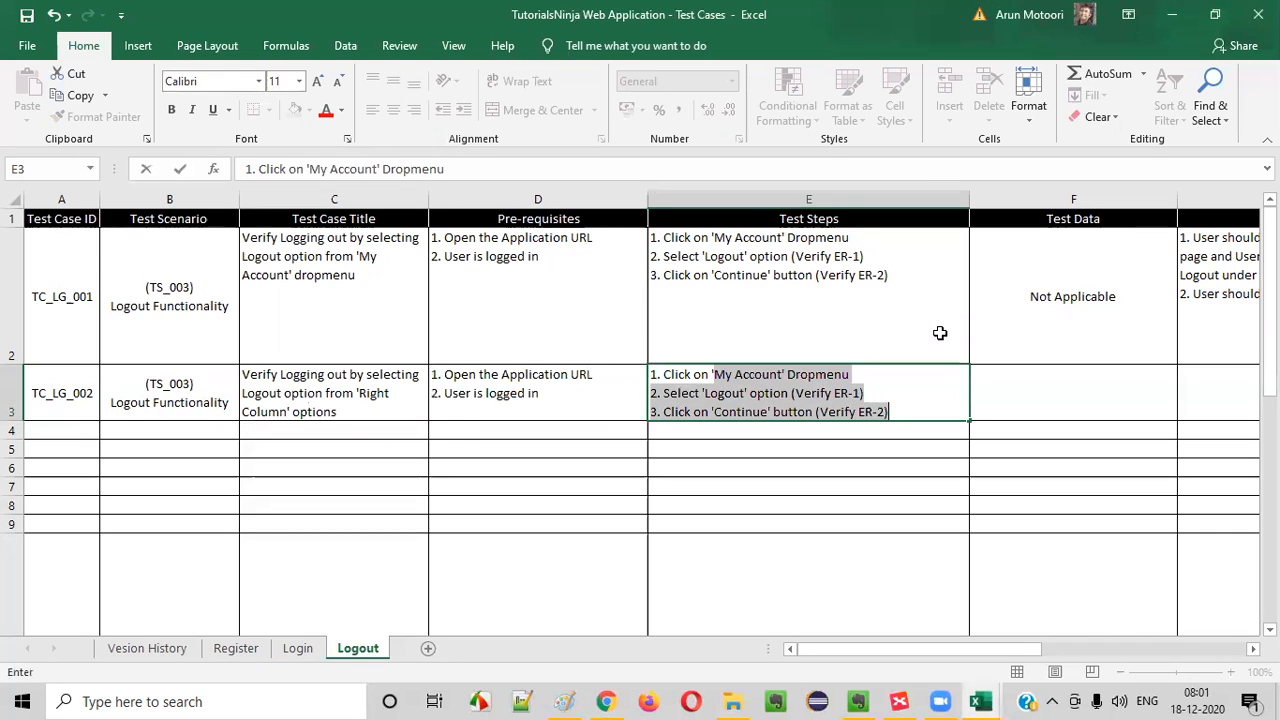
# - Extend the second pre-requisite in D3 with and is on 'Account' page, checking the account page in Chrome for reference
pyautogui.hotkey('alt', 'Tab')
pyautogui.scroll(5, 448, 237)
pyautogui.scroll(-3, 447, 243)
pyautogui.scroll(2, 447, 243)
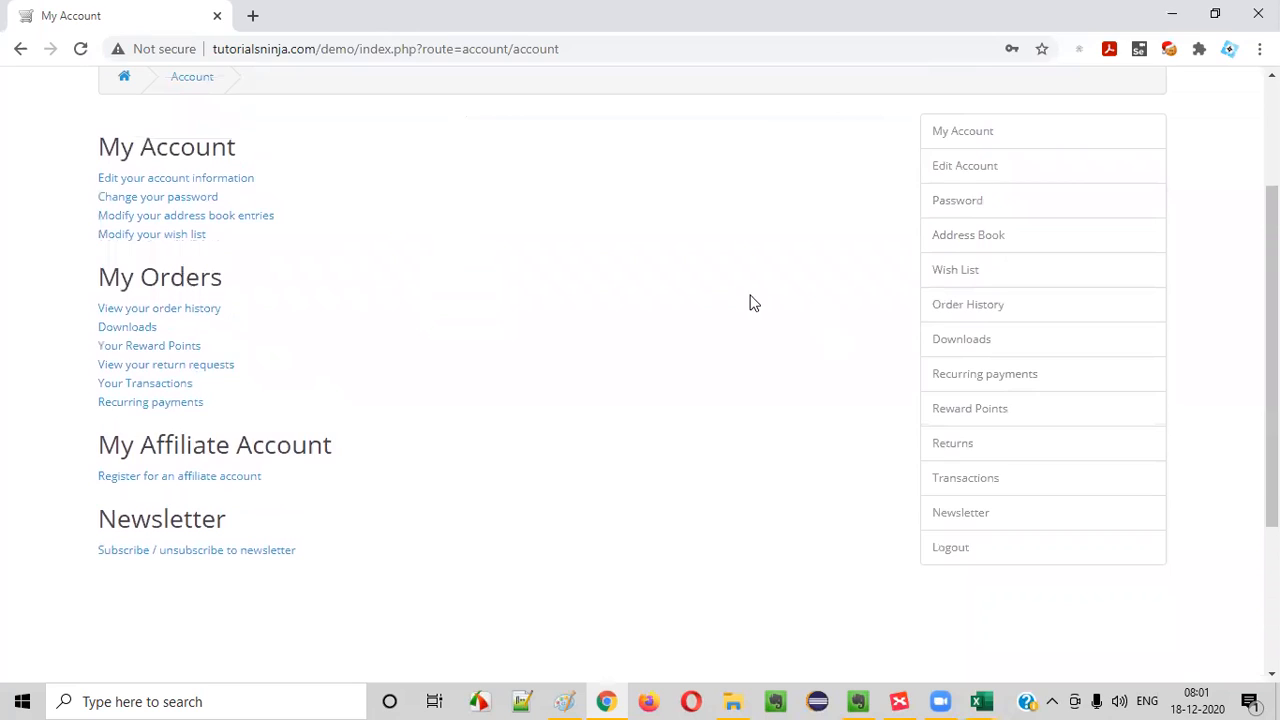
pyautogui.hotkey('alt', 'Tab')
pyautogui.doubleClick(552, 393)
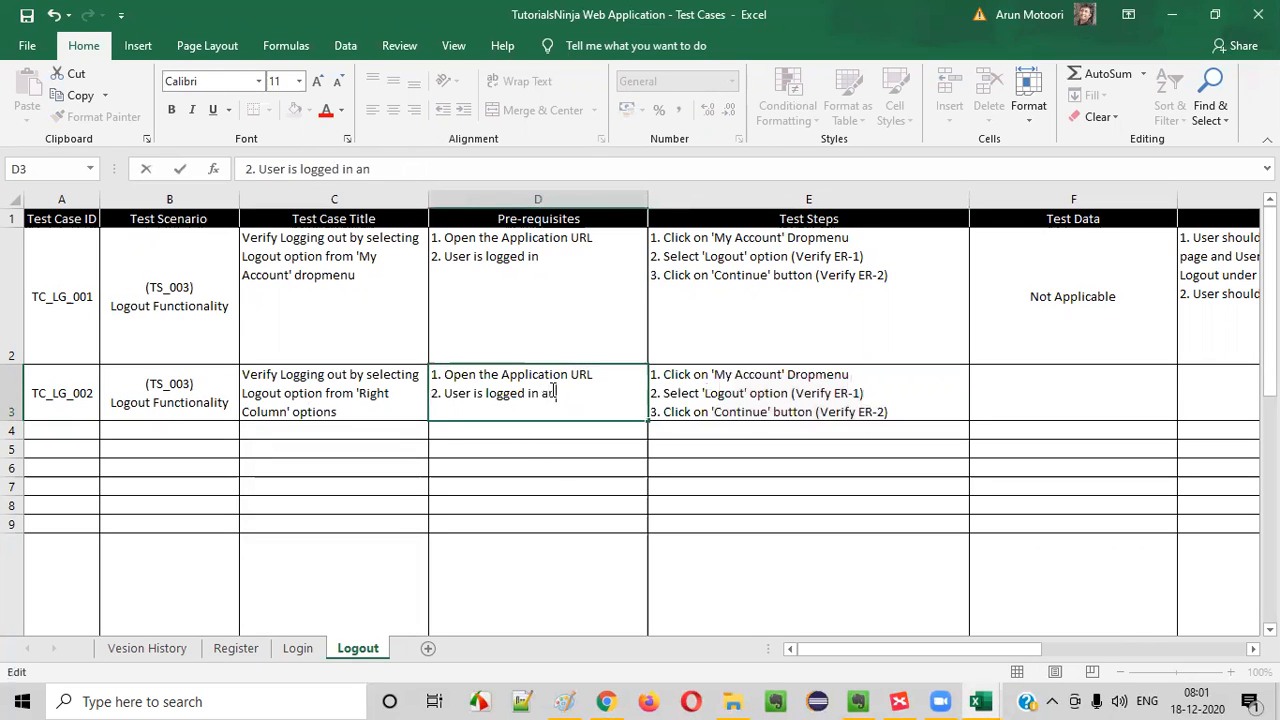
pyautogui.hotkey('alt', 'Tab')
pyautogui.scroll(1, 486, 366)
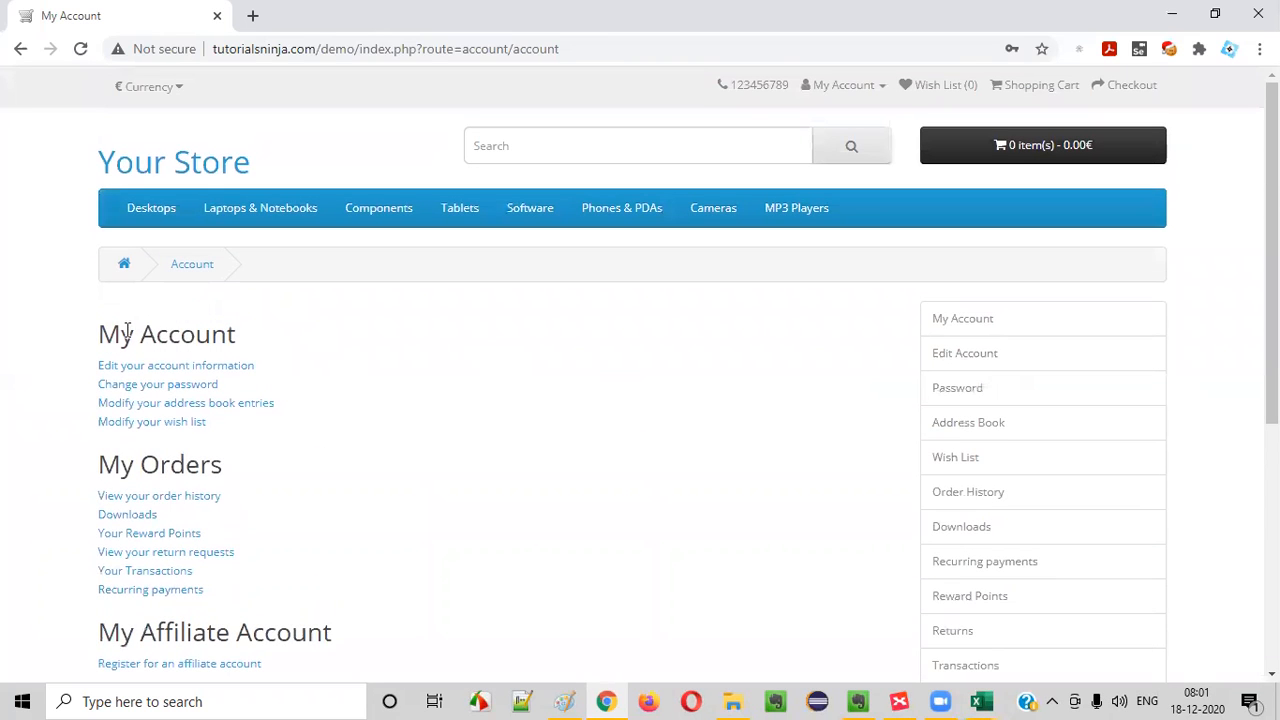
pyautogui.hotkey('alt', 'Tab')
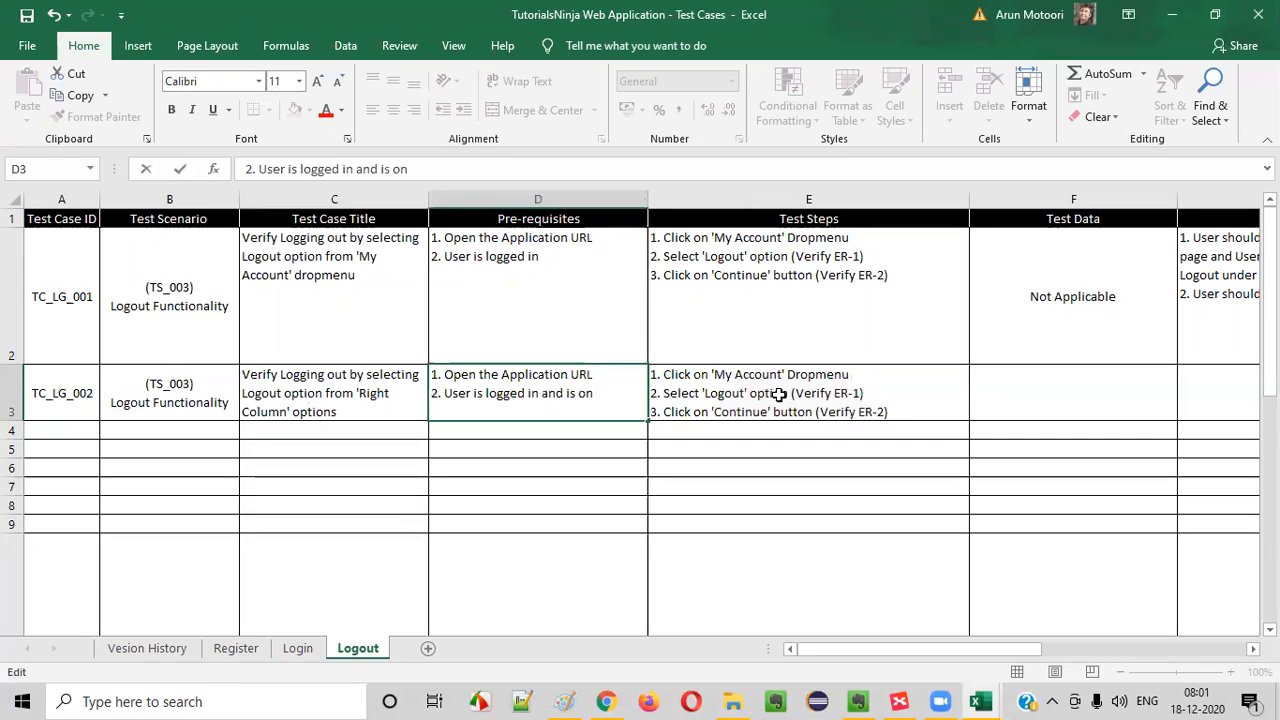
pyautogui.write("and is on 'Account' page")
# - Examine in Chrome which pages offer the right-column options, opening Address Book, the Monitors category and My Account
pyautogui.hotkey('alt', 'Tab')
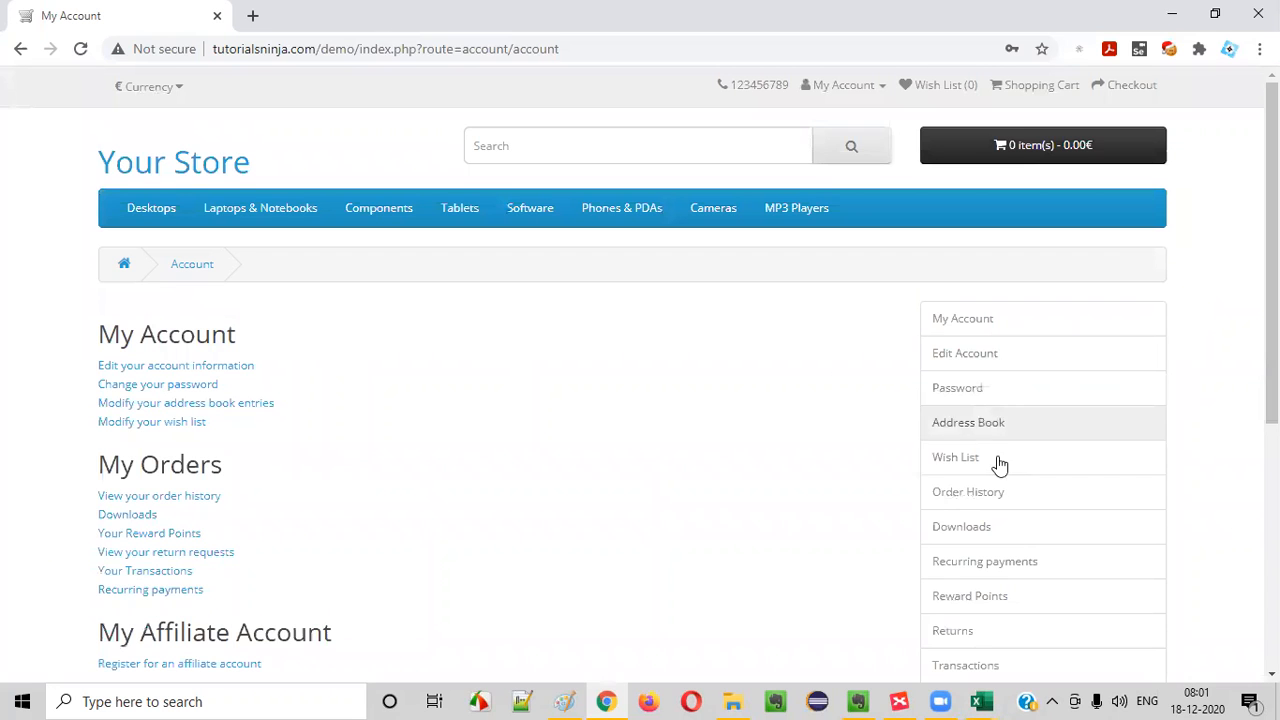
pyautogui.click(1010, 435)
pyautogui.moveTo(215, 338)
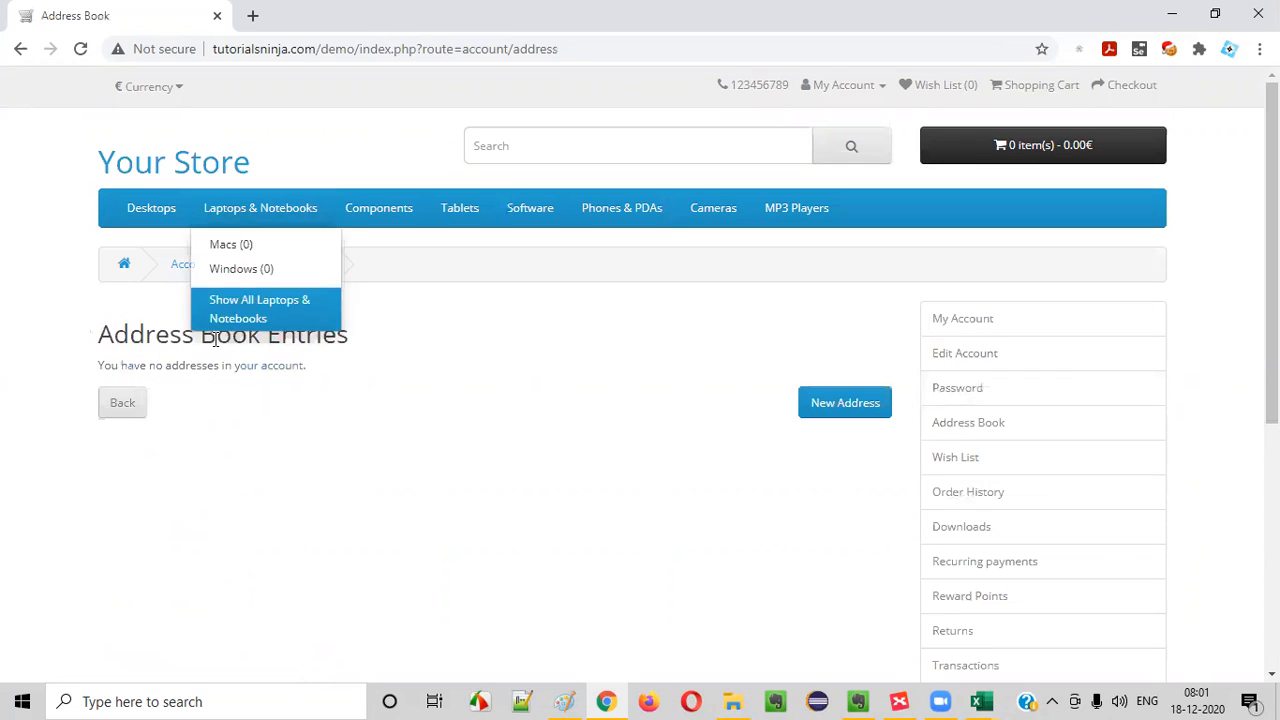
pyautogui.click(122, 404)
pyautogui.moveTo(260, 210)
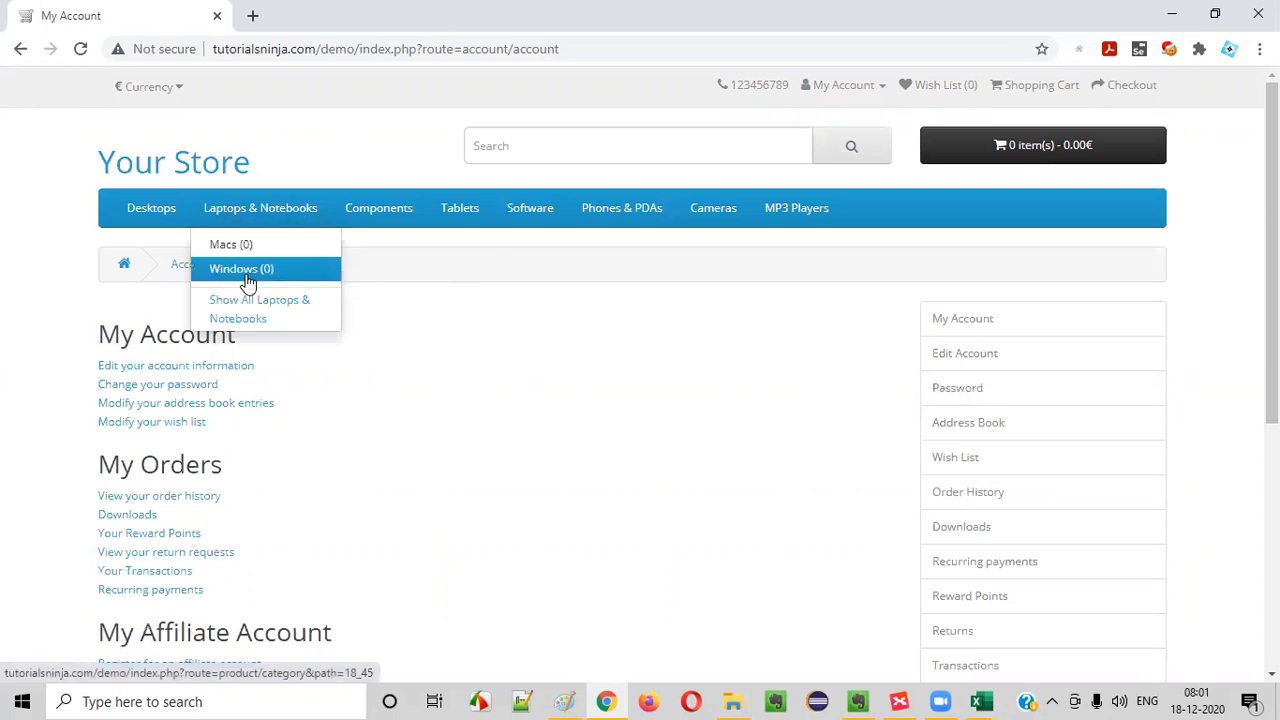
pyautogui.moveTo(374, 214)
pyautogui.click(390, 288)
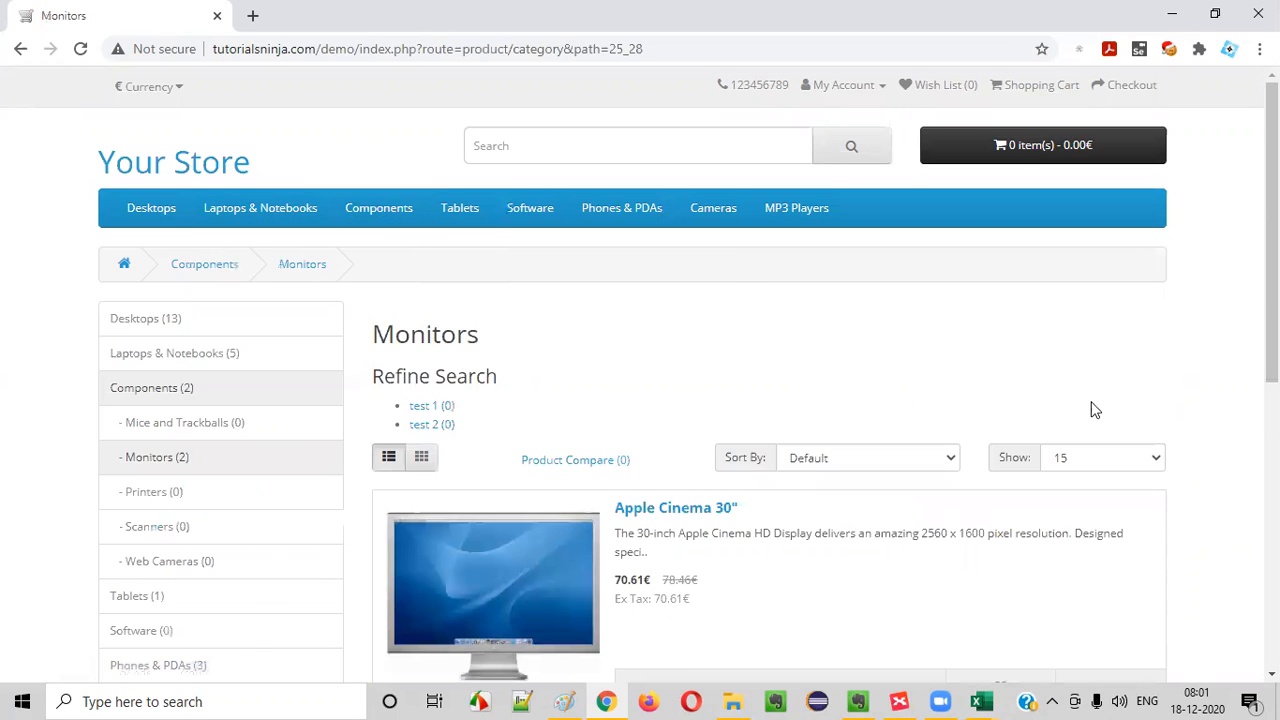
pyautogui.scroll(-5, 1220, 360)
pyautogui.scroll(5, 323, 271)
pyautogui.click(845, 86)
pyautogui.click(786, 114)
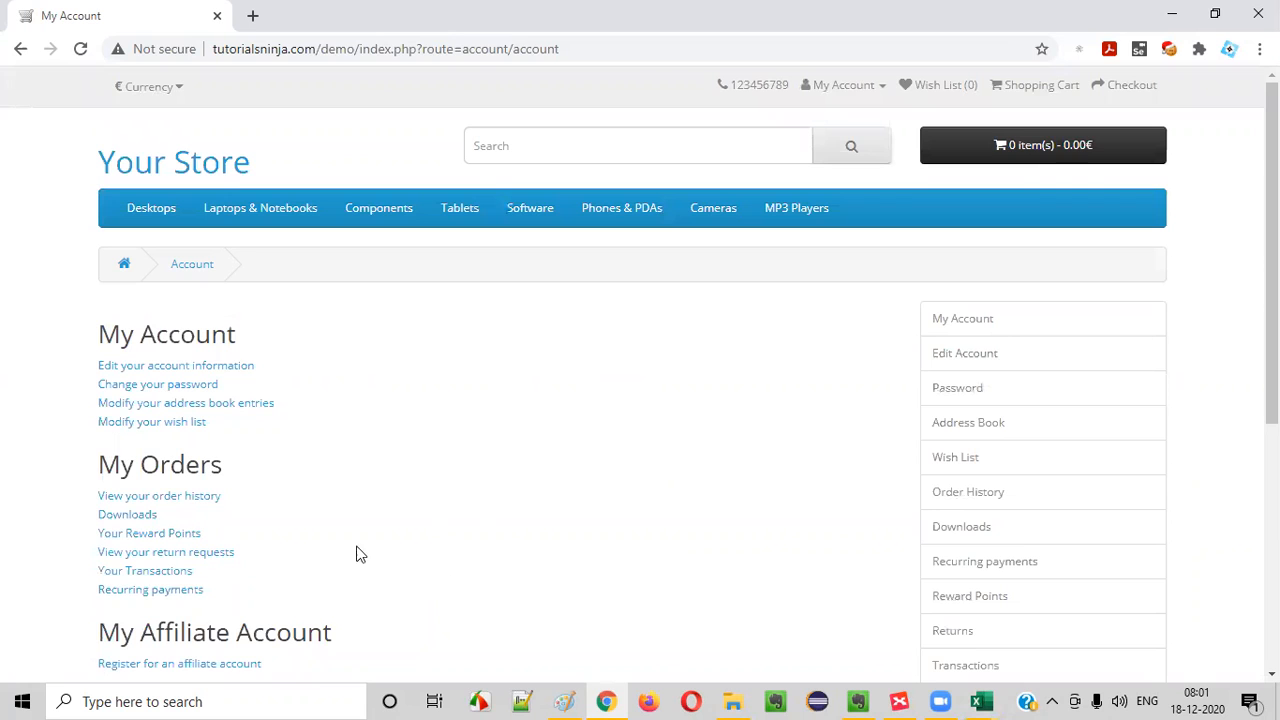
pyautogui.scroll(-2, 461, 497)
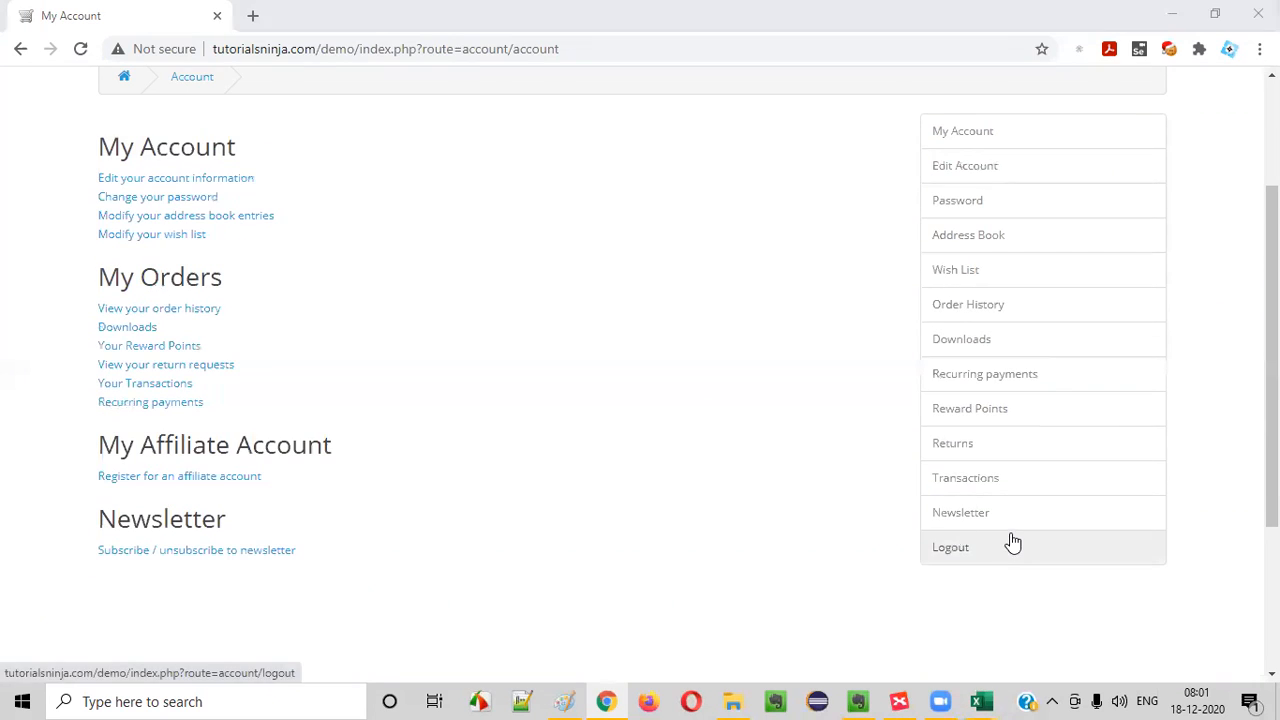
# - Return to Excel, confirm D3, and replace the E3 test steps with 1. Click on 'Logout' option from the Right Column, referring to the account page
pyautogui.hotkey('alt', 'Tab')
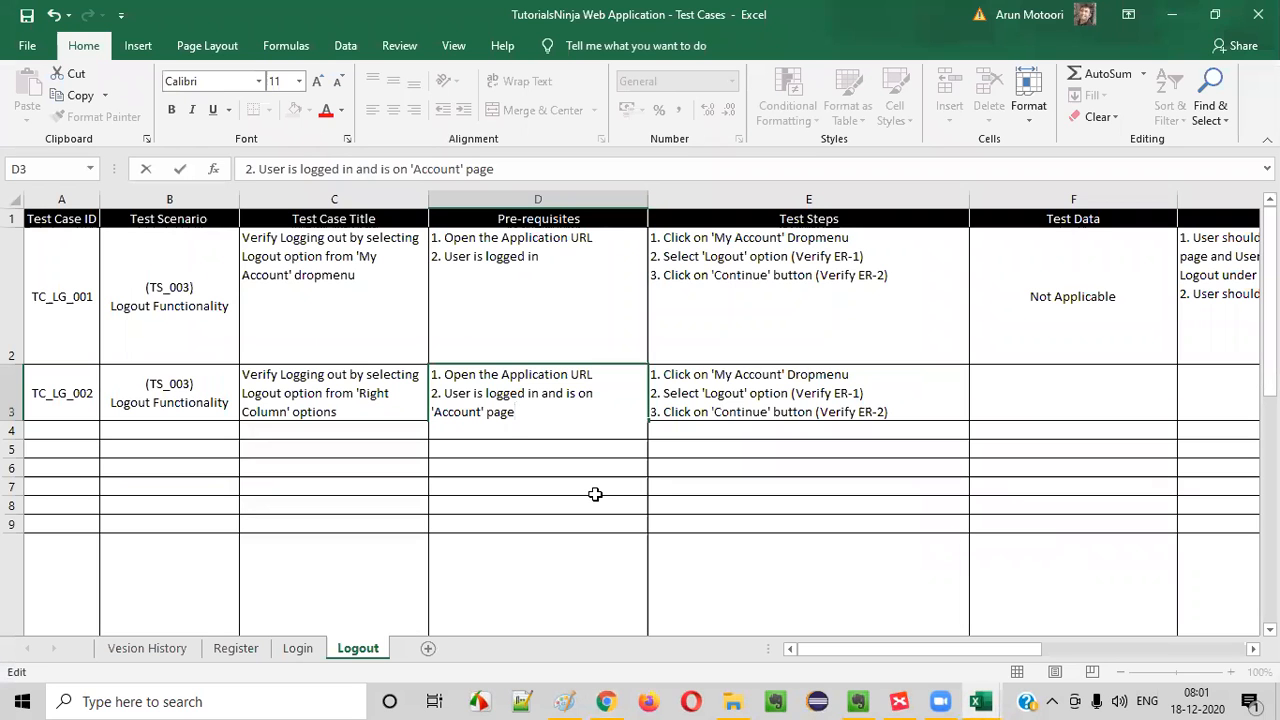
pyautogui.hotkey('ctrl', 'Return')
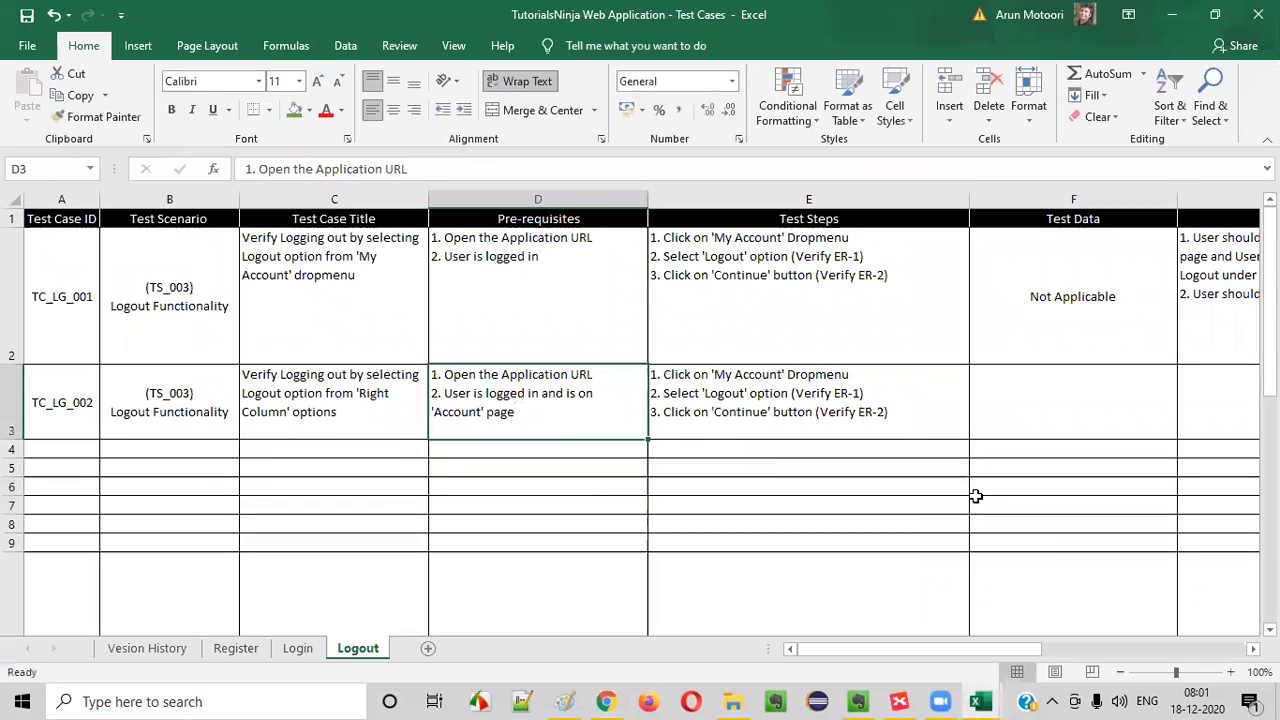
pyautogui.click(871, 415)
pyautogui.doubleClick(726, 414)
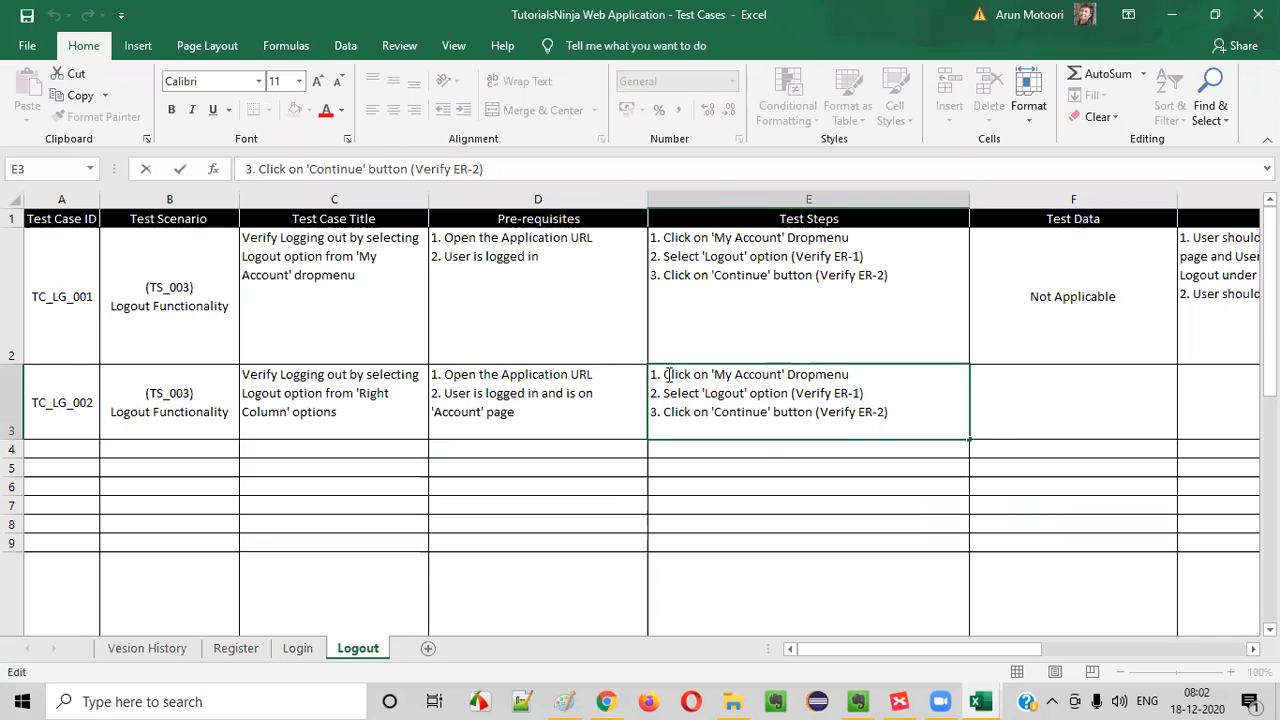
pyautogui.moveTo(667, 374); pyautogui.dragTo(900, 437)
pyautogui.press('Delete')
pyautogui.hotkey('alt', 'Tab')
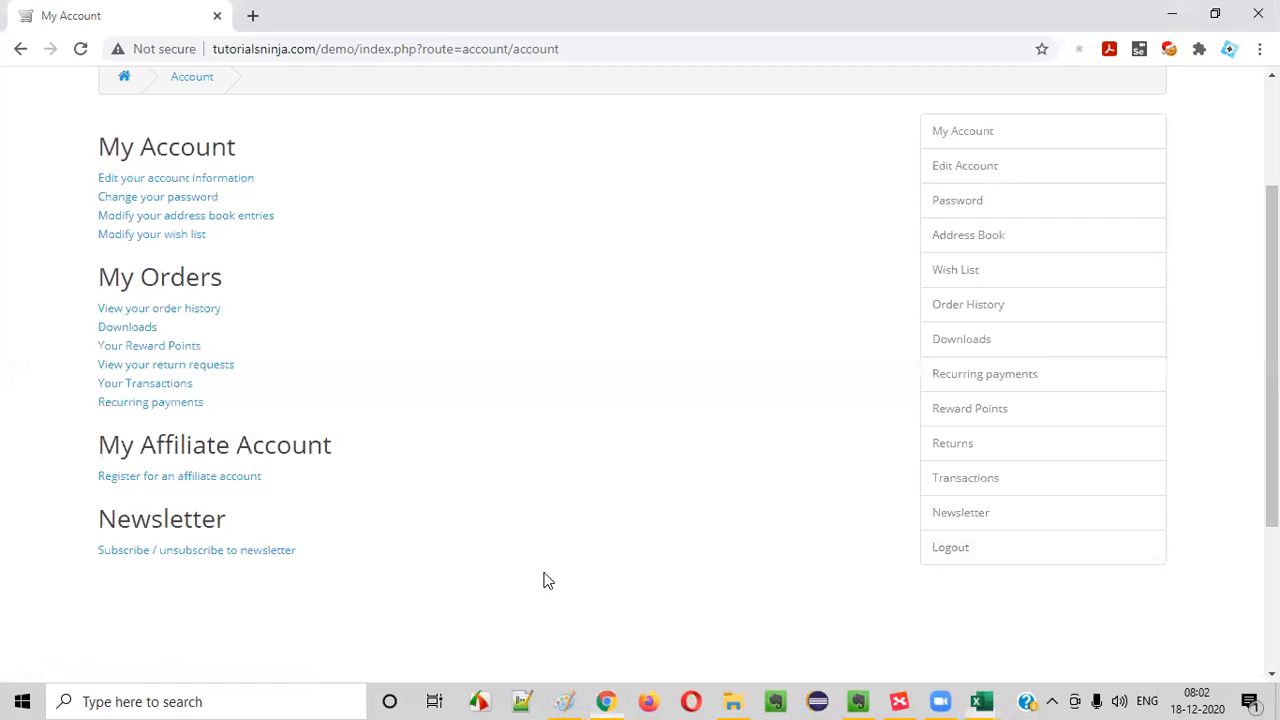
pyautogui.scroll(2, 586, 483)
pyautogui.hotkey('alt', 'Tab')
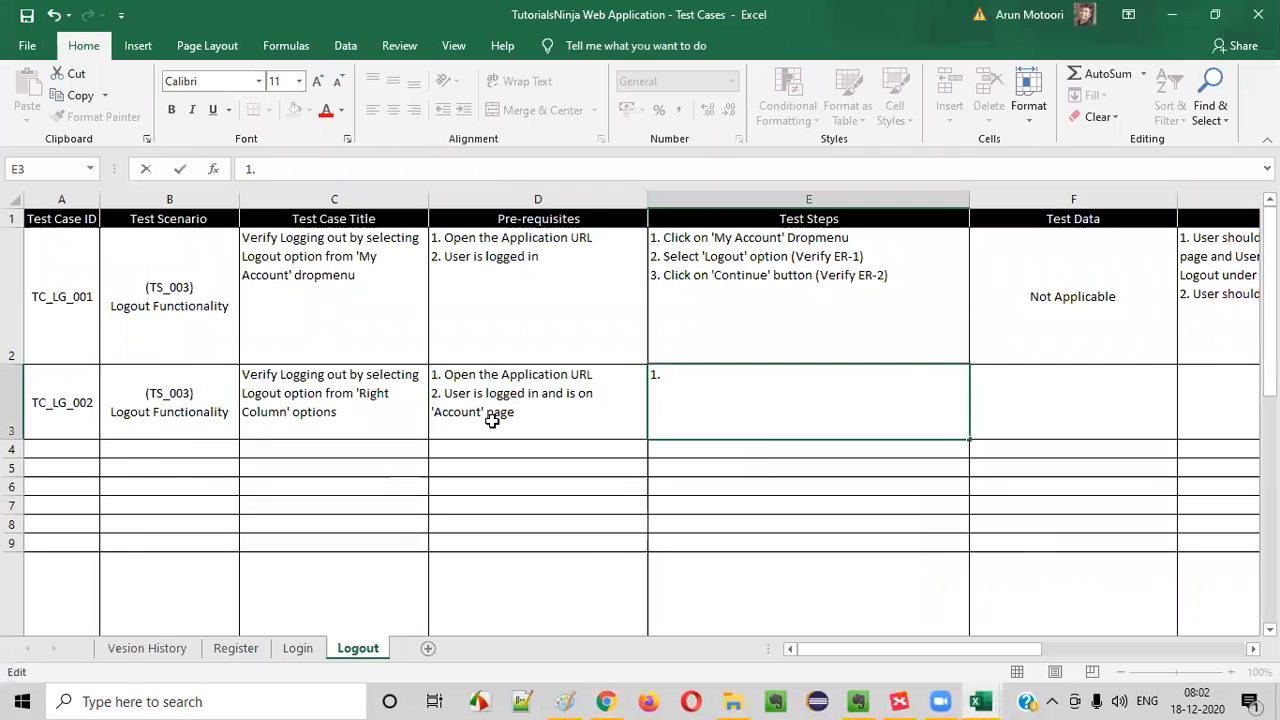
pyautogui.hotkey('alt', 'Tab')
pyautogui.scroll(-4, 872, 463)
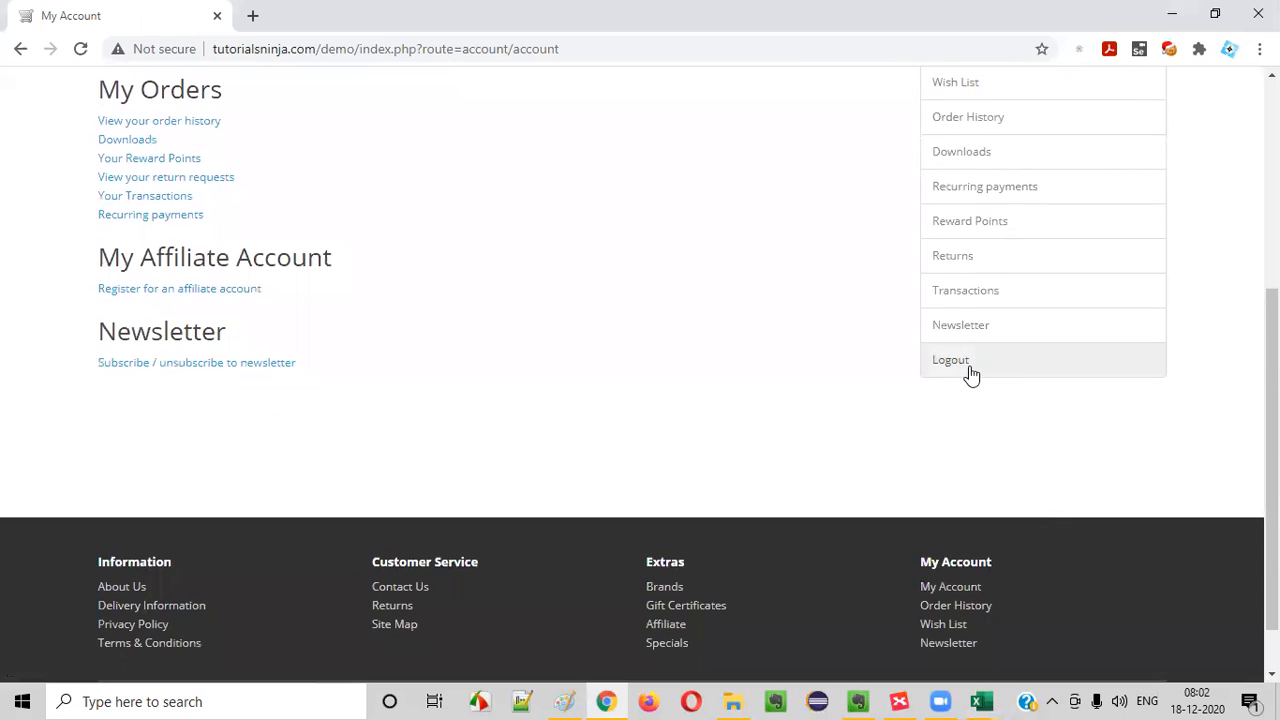
pyautogui.hotkey('alt', 'Tab')
pyautogui.hotkey('ctrl', 'z')
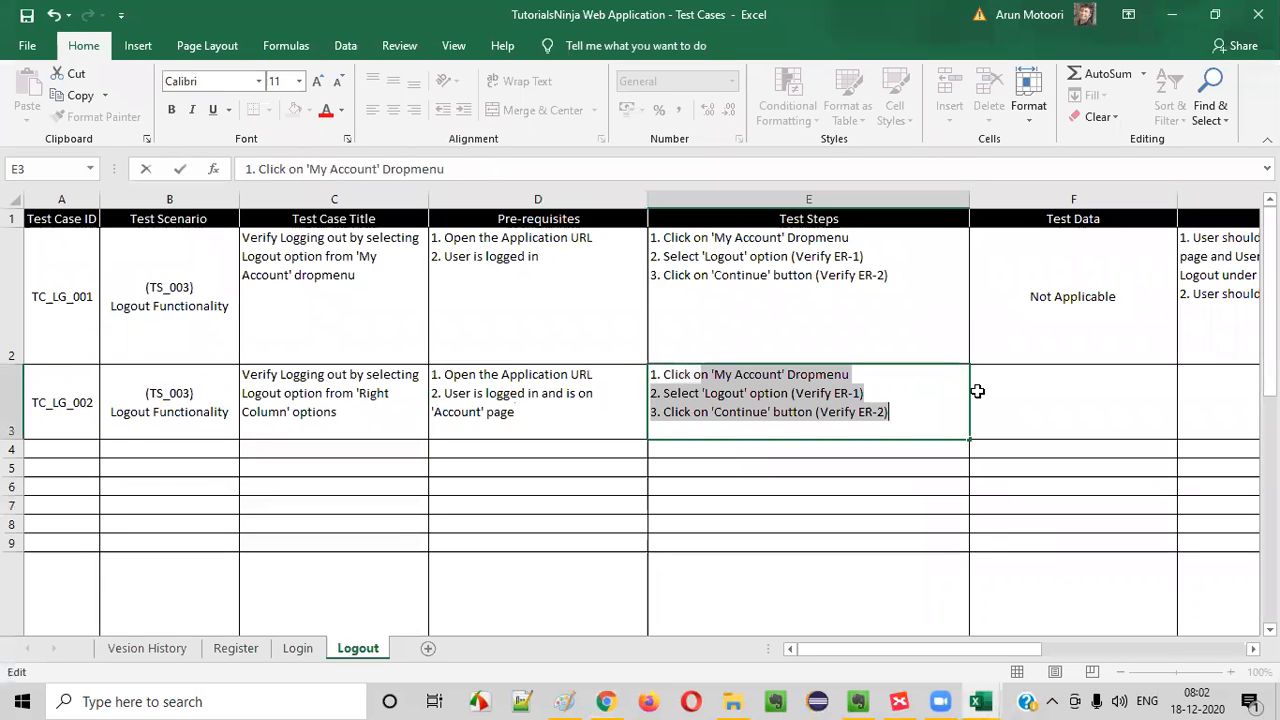
pyautogui.write("Logout' option from the Right Colum")
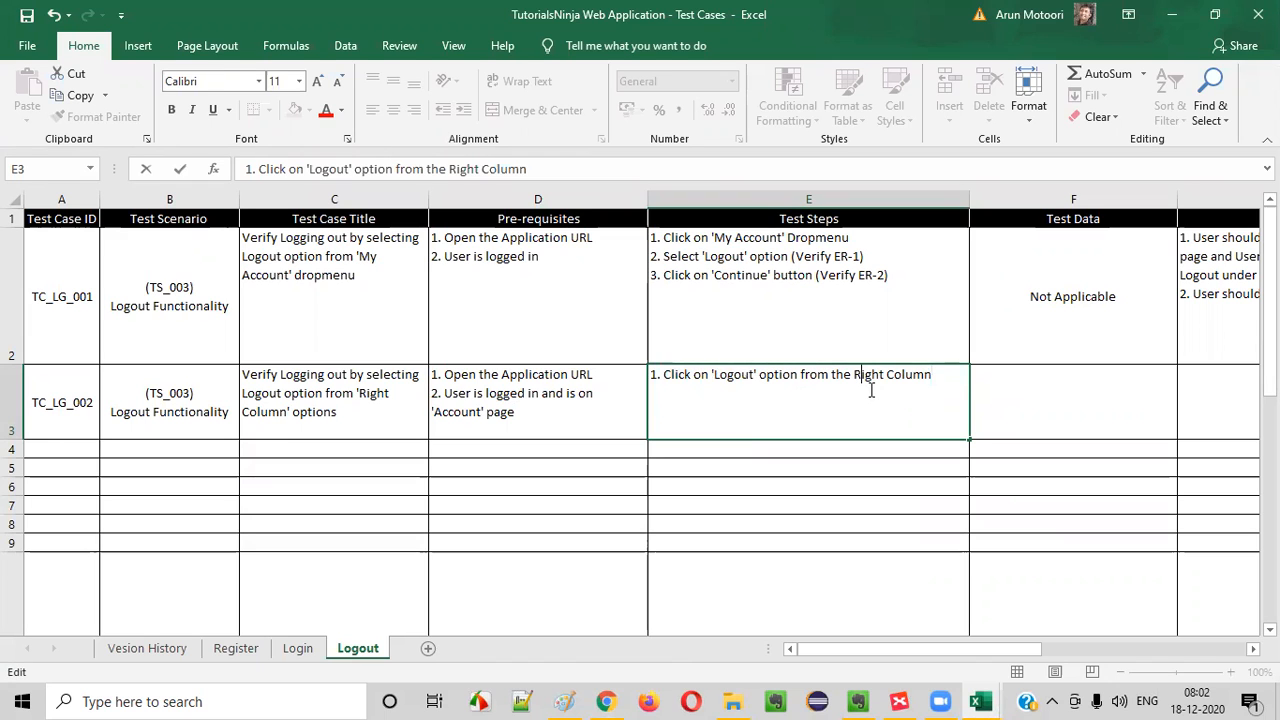
# - Log out of the demo store in Chrome through the right column's Logout option and inspect the My Account dropmenu options
pyautogui.hotkey('alt', 'Tab')
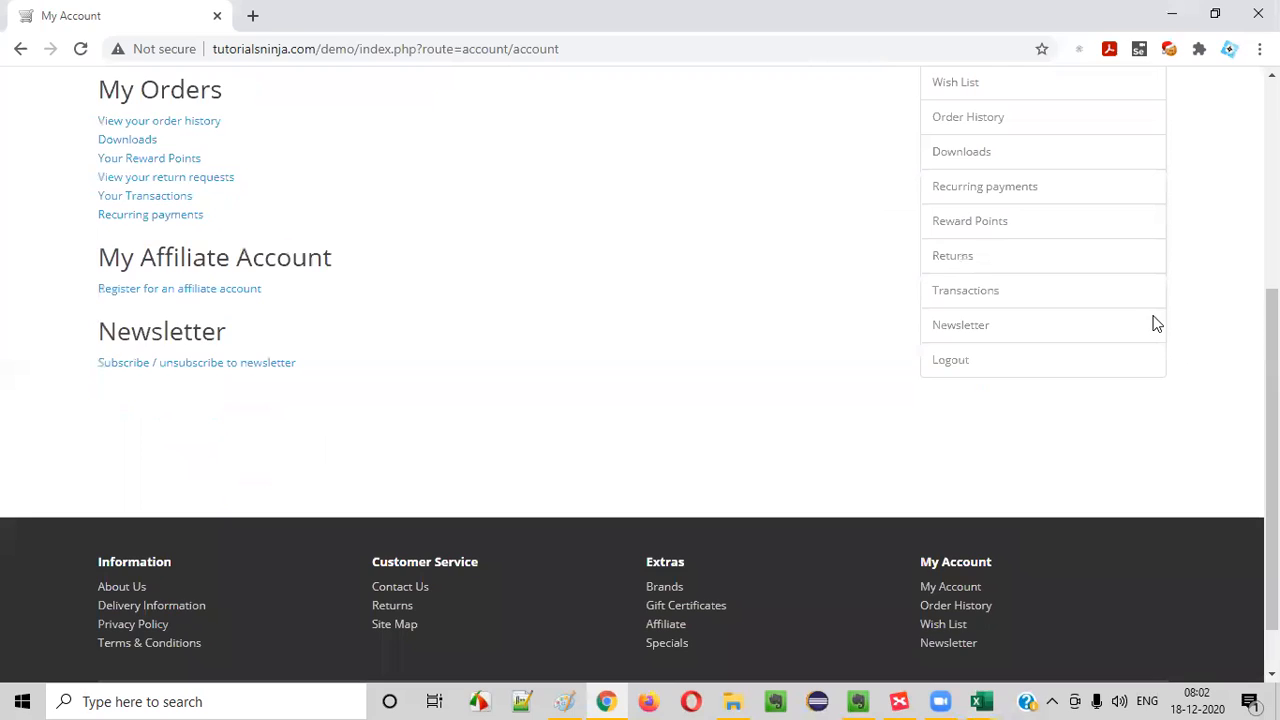
pyautogui.scroll(4, 1048, 457)
pyautogui.hotkey('alt', 'Tab')
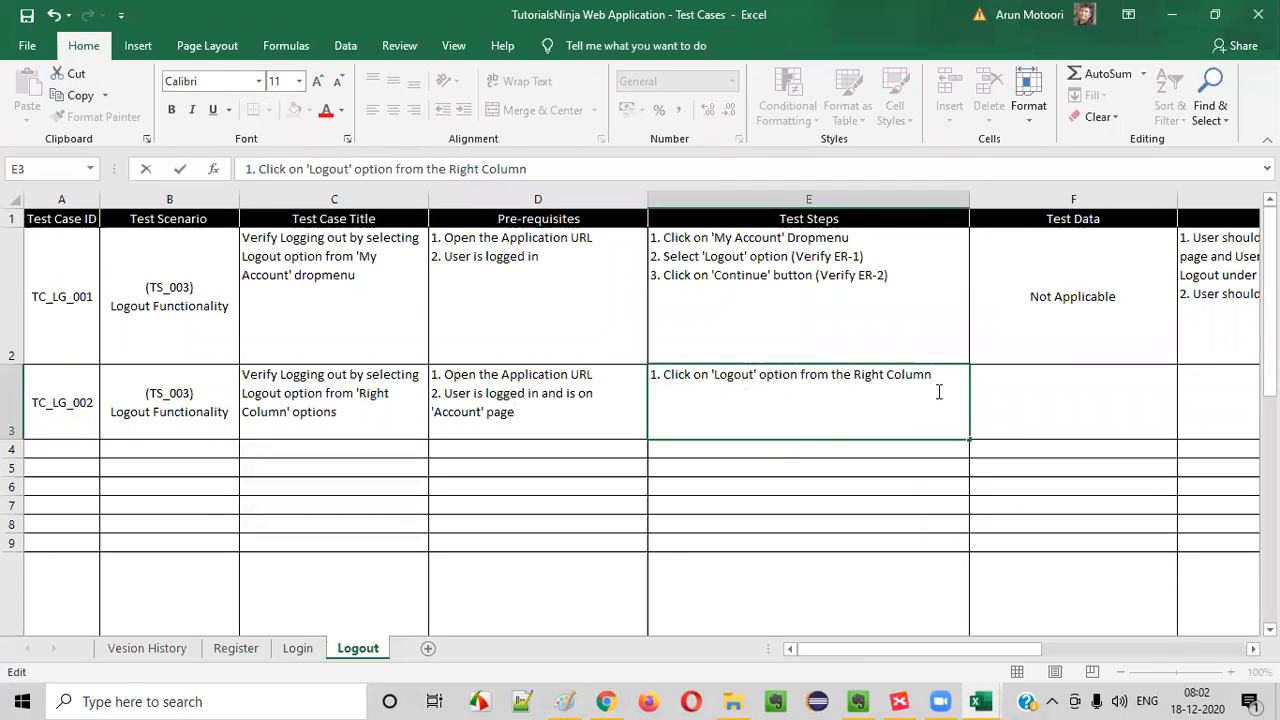
pyautogui.press('Return')
pyautogui.doubleClick(879, 374)
pyautogui.hotkey('alt', 'Tab')
pyautogui.scroll(-4, 1057, 451)
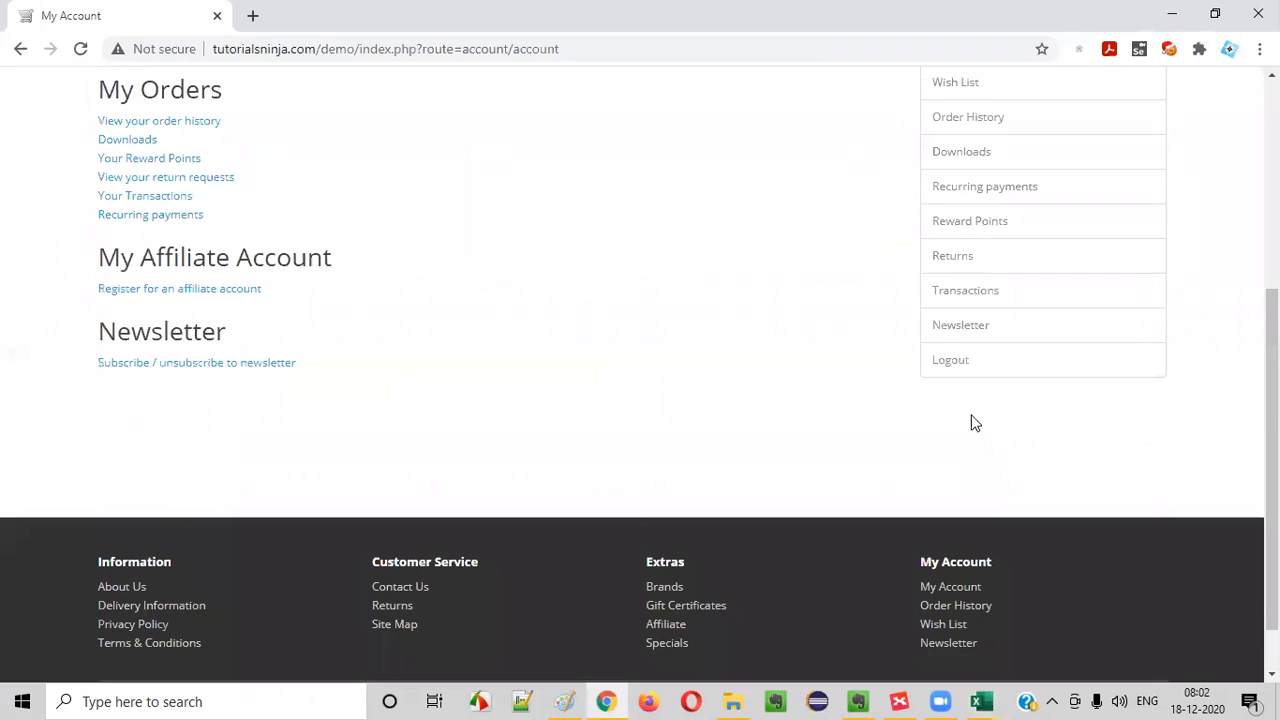
pyautogui.click(952, 360)
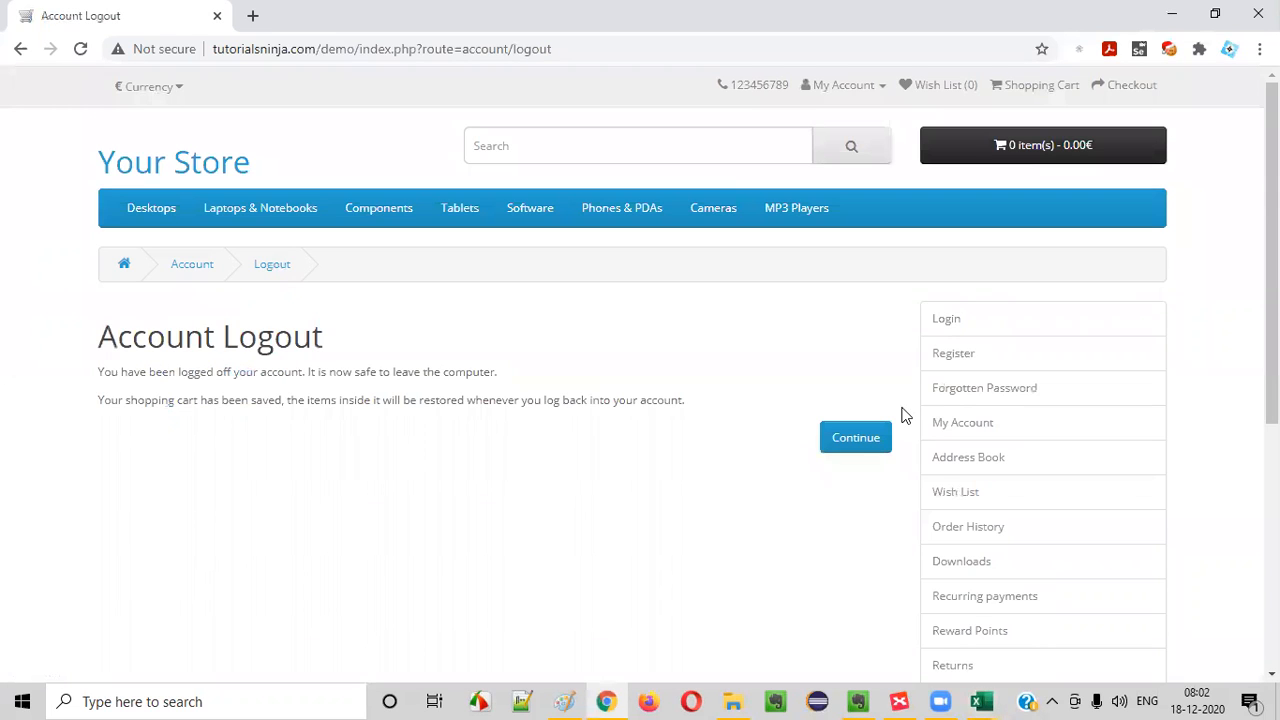
pyautogui.scroll(-4, 1120, 503)
pyautogui.scroll(4, 1077, 496)
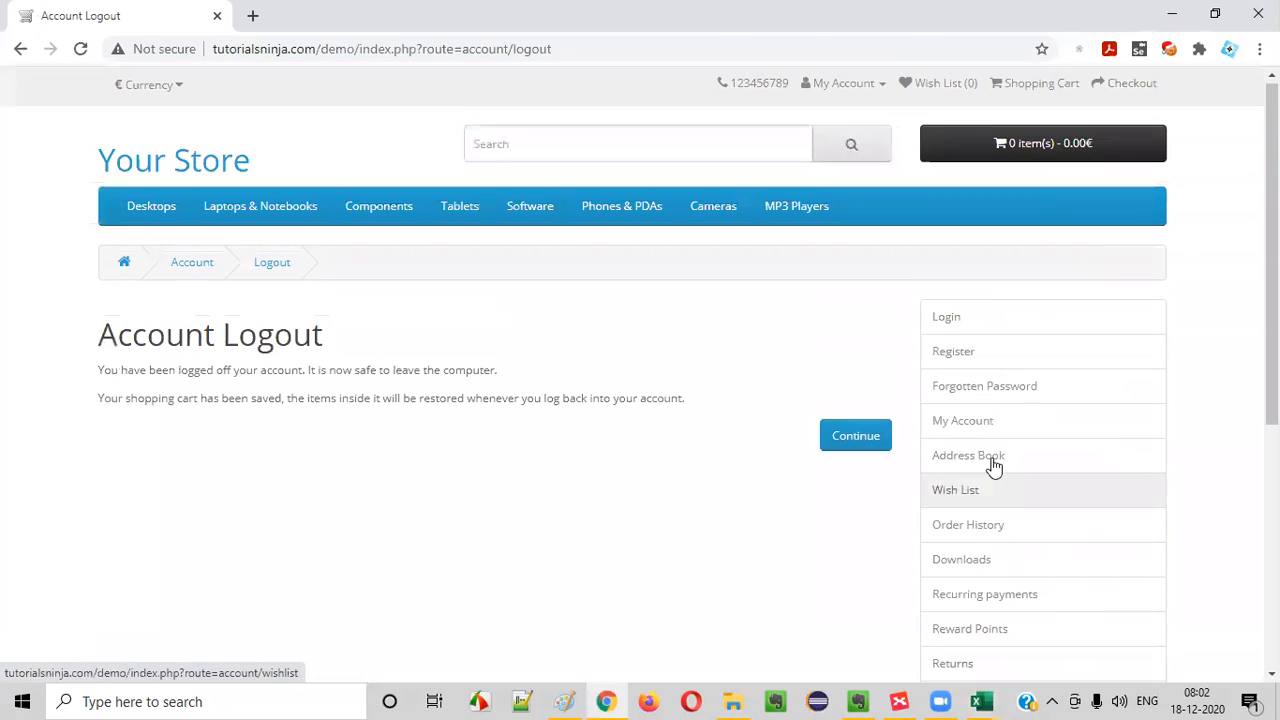
pyautogui.click(838, 86)
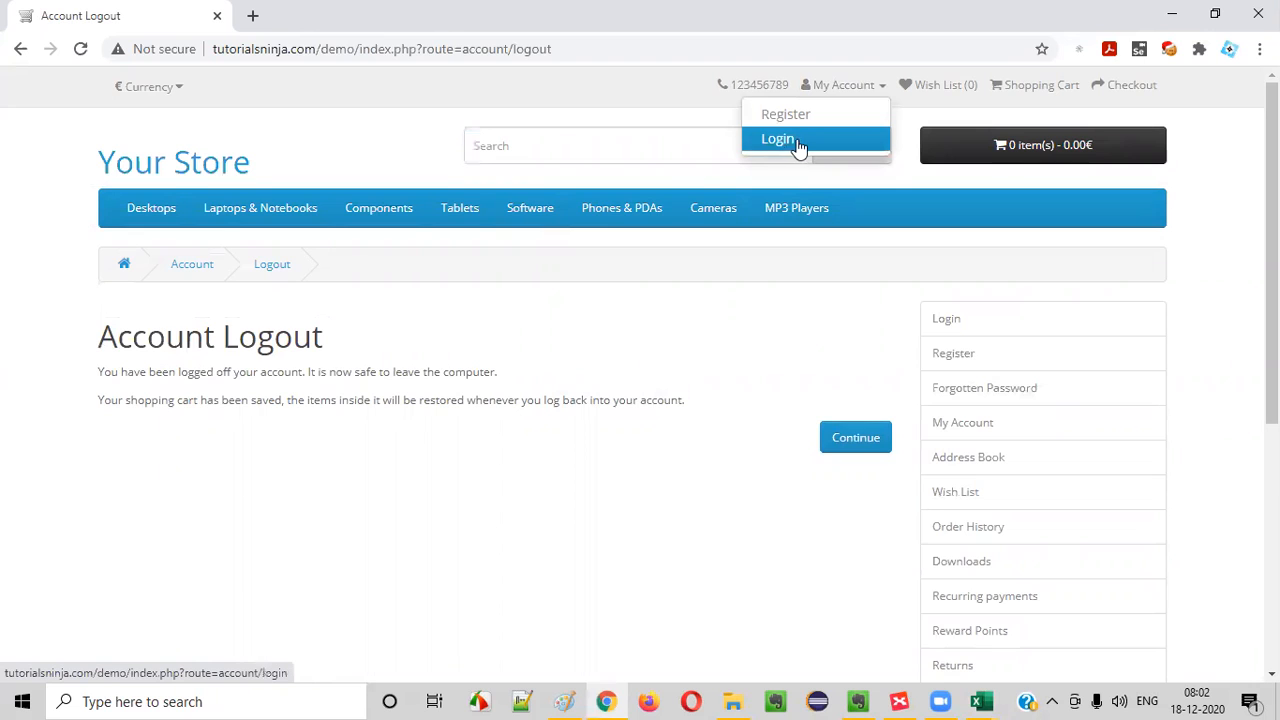
# - Return to Excel and copy (Verify ER-1) from the second step in E2 to the end of the Logout step in E3
pyautogui.hotkey('alt', 'Tab')
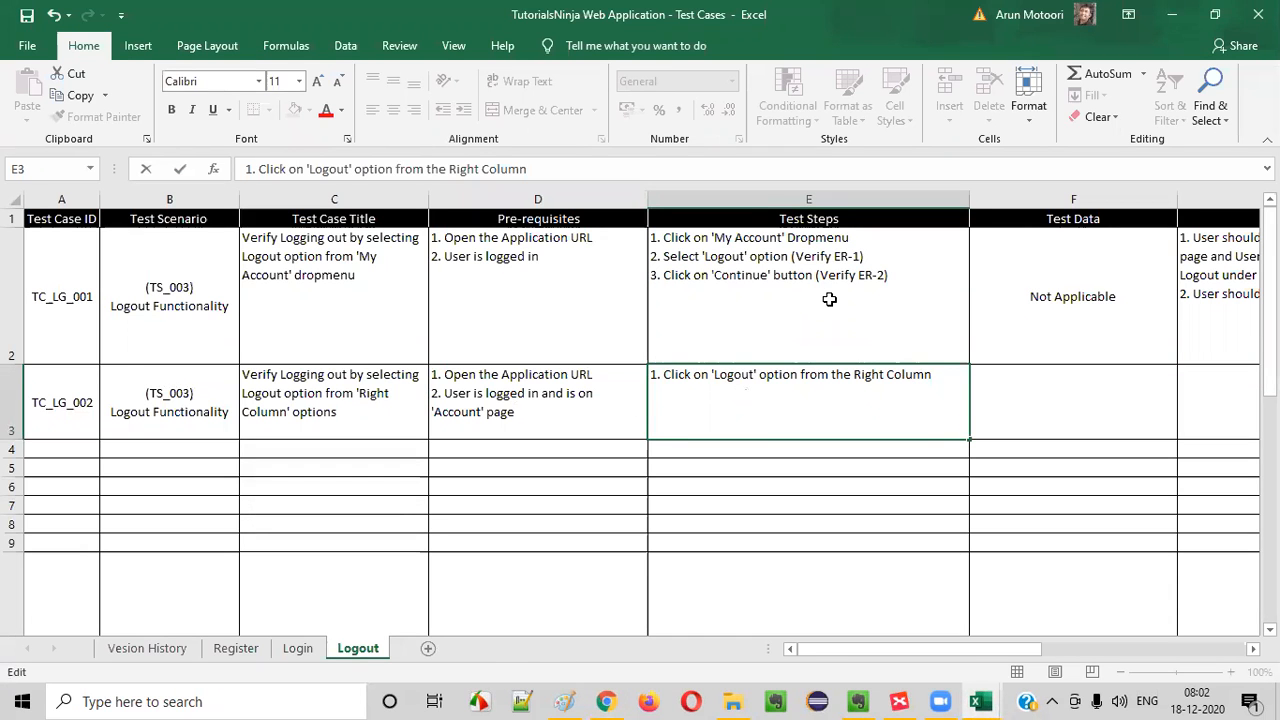
pyautogui.click(817, 267)
pyautogui.doubleClick(817, 270)
pyautogui.moveTo(790, 256); pyautogui.dragTo(866, 257)
pyautogui.hotkey('ctrl', 'c')
pyautogui.doubleClick(950, 377)
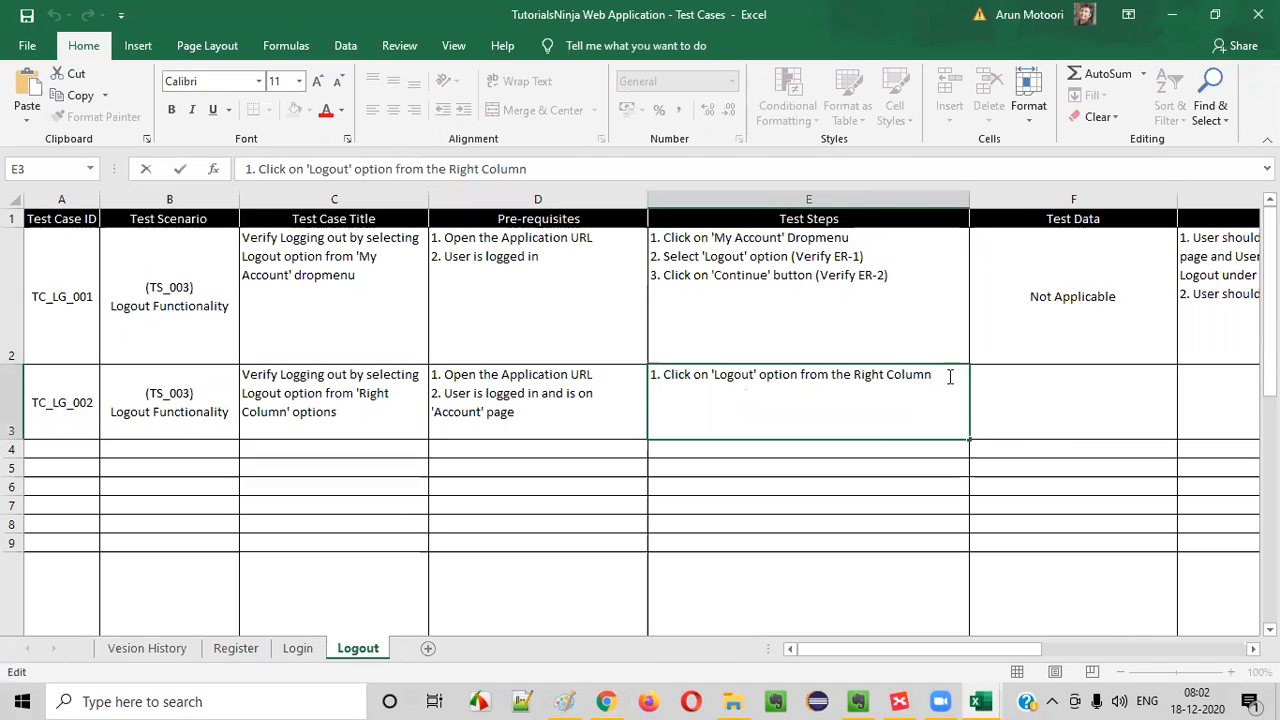
pyautogui.hotkey('ctrl', 'v')
pyautogui.click(1162, 404)
pyautogui.click(847, 410)
pyautogui.click(1168, 387)
# - Copy the test data entry Not Applicable from F2 to F3
pyautogui.click(1068, 301)
pyautogui.hotkey('ctrl', 'c')
pyautogui.click(1057, 391)
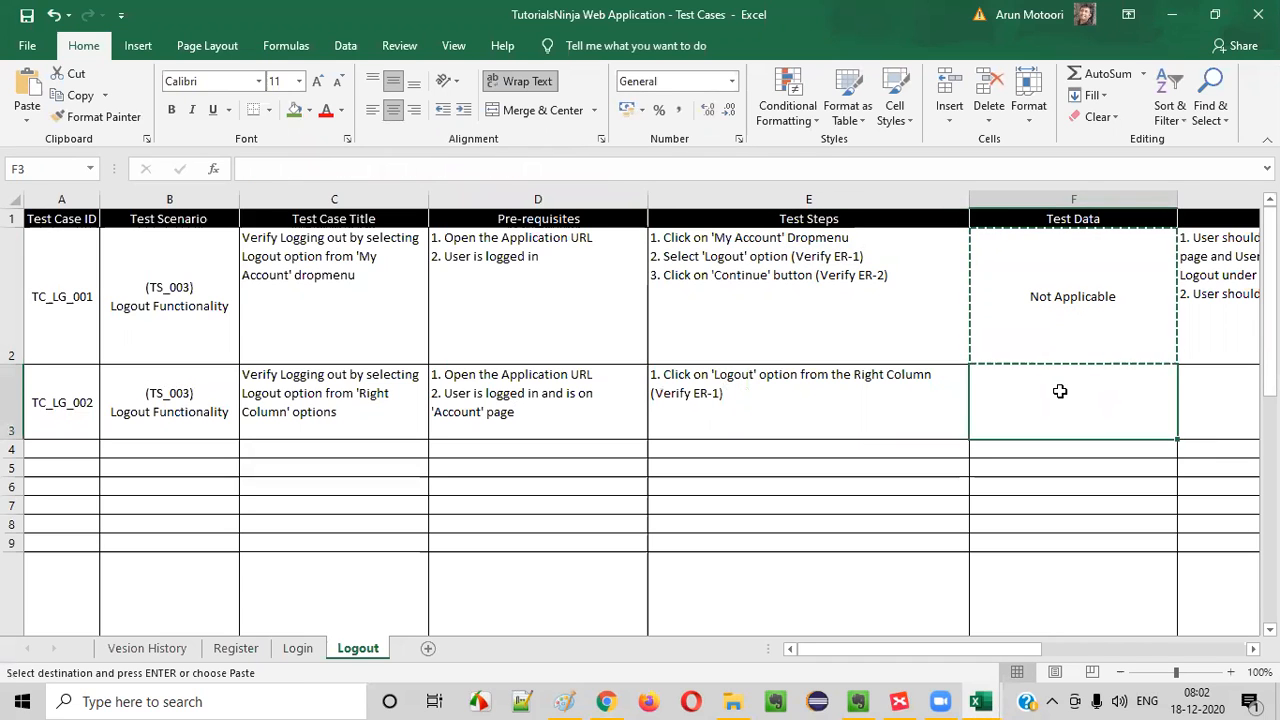
pyautogui.hotkey('ctrl', 'v')
# - Copy both expected results from G2 to G3
pyautogui.click(1208, 377)
pyautogui.click(1116, 290)
pyautogui.click(1203, 266)
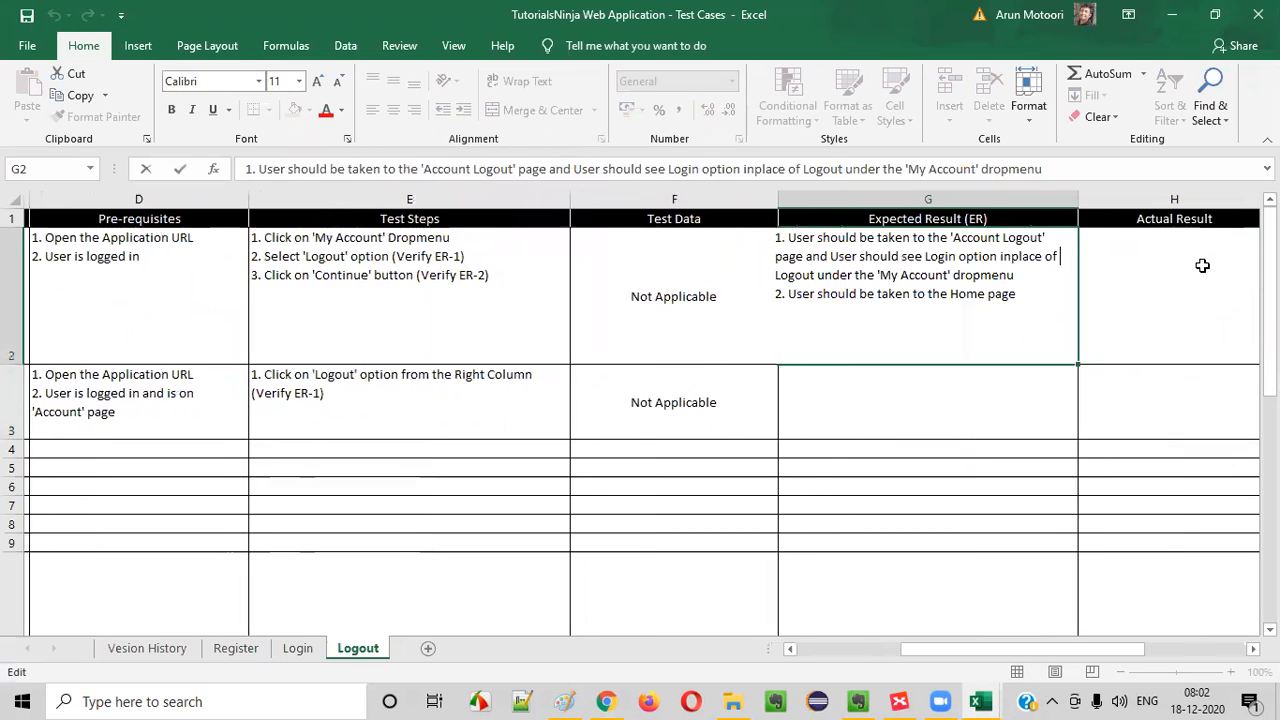
pyautogui.click(831, 448)
pyautogui.click(830, 308)
pyautogui.doubleClick(830, 308)
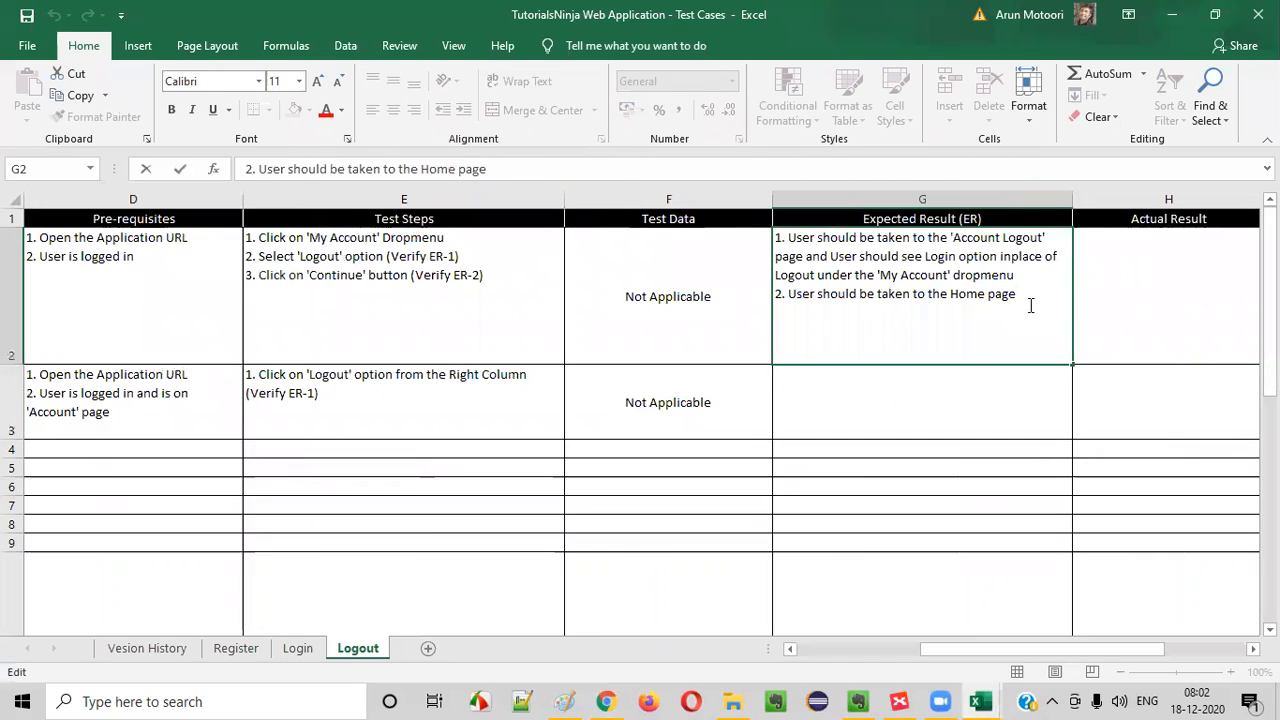
pyautogui.moveTo(1031, 303); pyautogui.dragTo(776, 237)
pyautogui.click(829, 410)
pyautogui.doubleClick(826, 398)
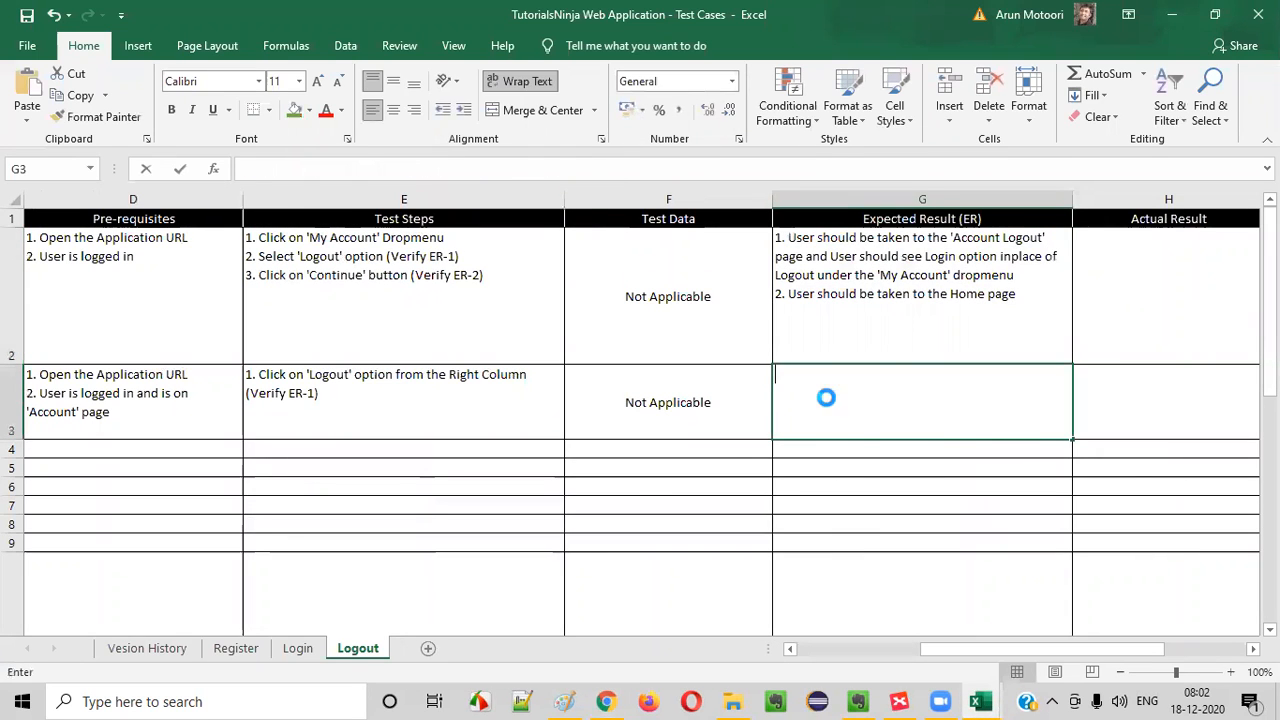
pyautogui.hotkey('ctrl', 'v')
pyautogui.click(664, 449)
pyautogui.click(664, 425)
pyautogui.click(918, 409)
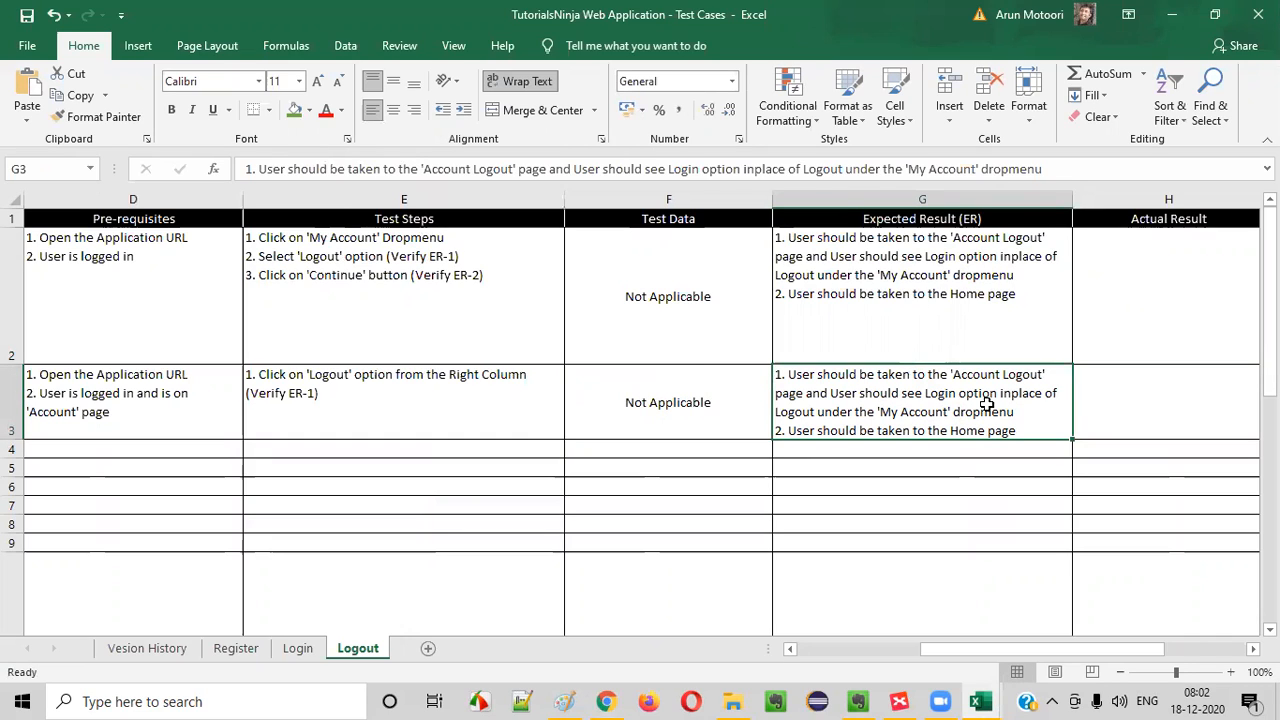
# - Review the 'My Account' dropmenu wording and the Home page result in the expected results of G3
pyautogui.doubleClick(893, 411)
pyautogui.moveTo(893, 411); pyautogui.dragTo(1048, 409)
pyautogui.click(1048, 409)
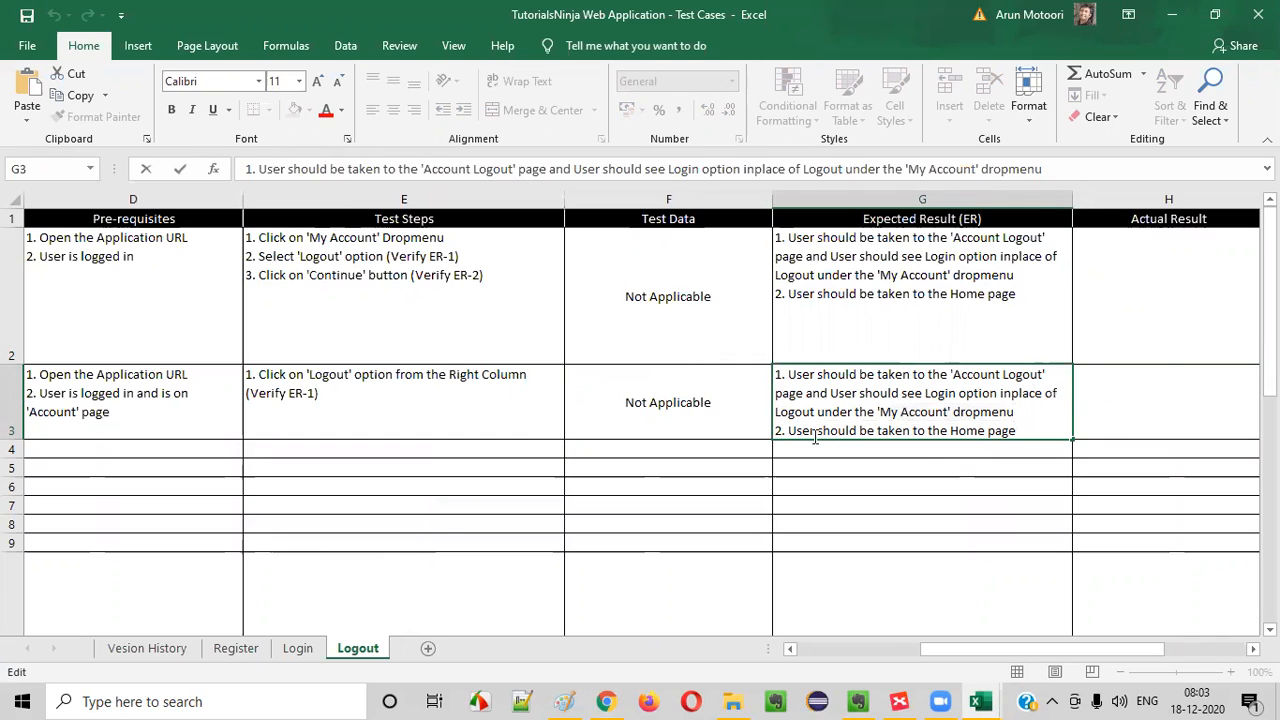
pyautogui.moveTo(791, 430); pyautogui.dragTo(1032, 431)
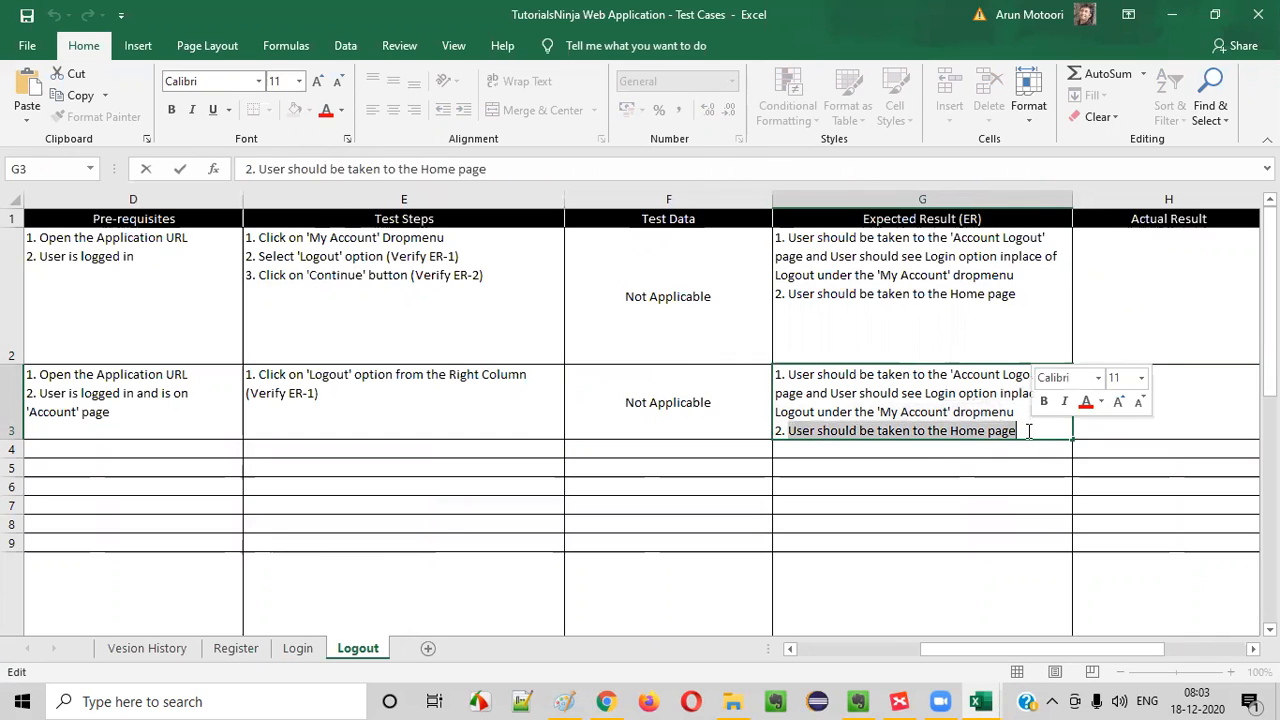
pyautogui.click(1032, 431)
# - Switch to the browser and continue from the Account Logout page to the store's home page, returning to the Logout sheet
pyautogui.click(334, 394)
pyautogui.doubleClick(291, 277)
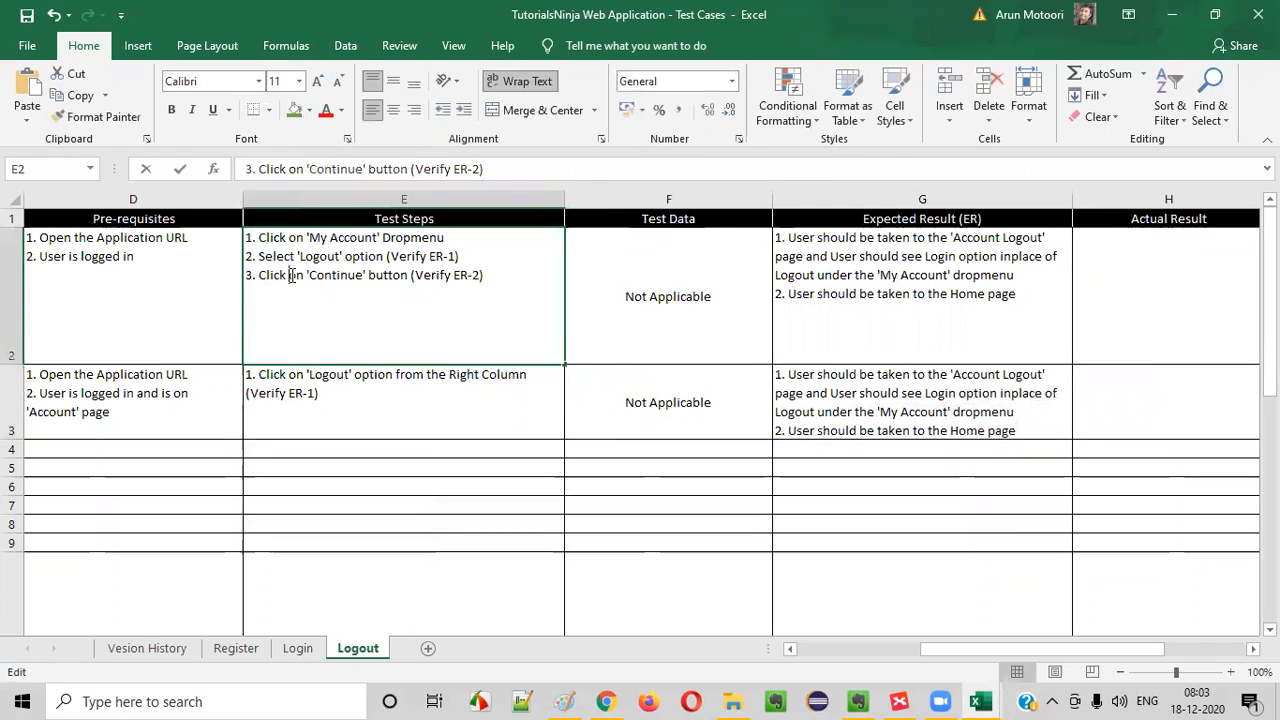
pyautogui.doubleClick(345, 399)
pyautogui.hotkey('alt', 'Tab')
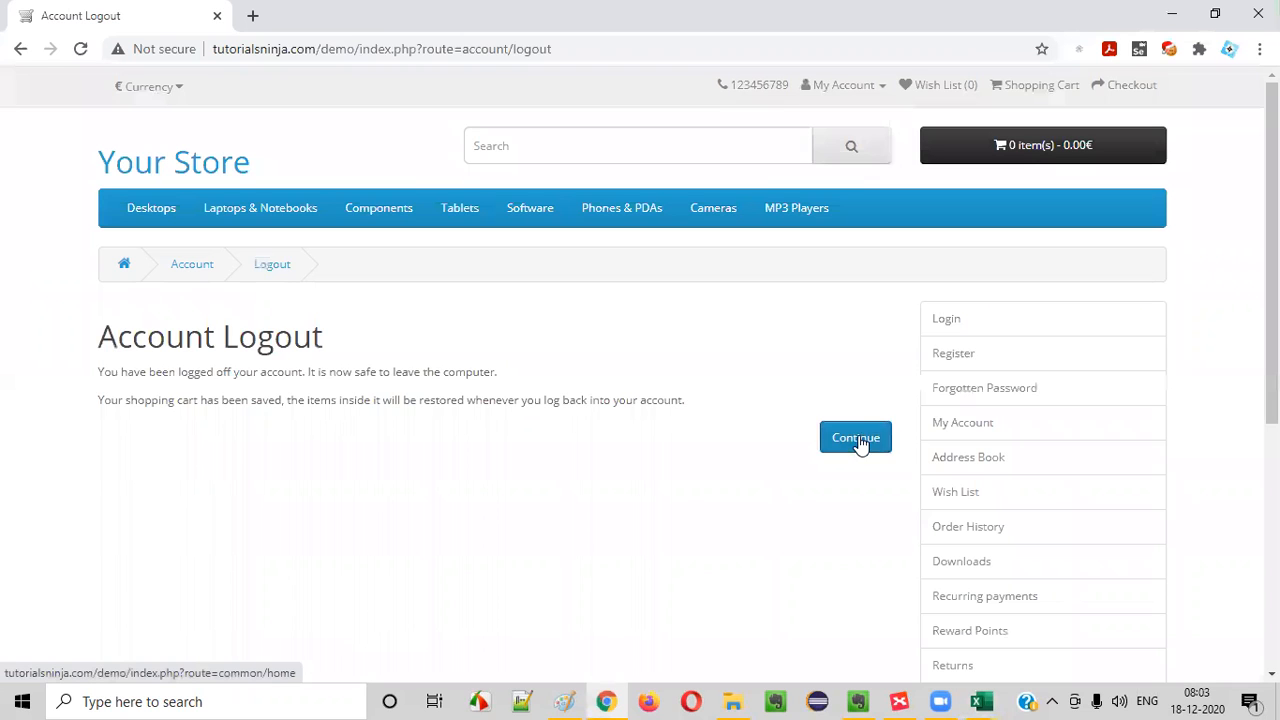
pyautogui.click(855, 440)
pyautogui.hotkey('alt', 'Tab')
# - Add the second test step "2. Click on 'Continue' button (Verify ER-2)" to E3, copying its wording from the third step in E2
pyautogui.doubleClick(287, 275)
pyautogui.doubleClick(334, 396)
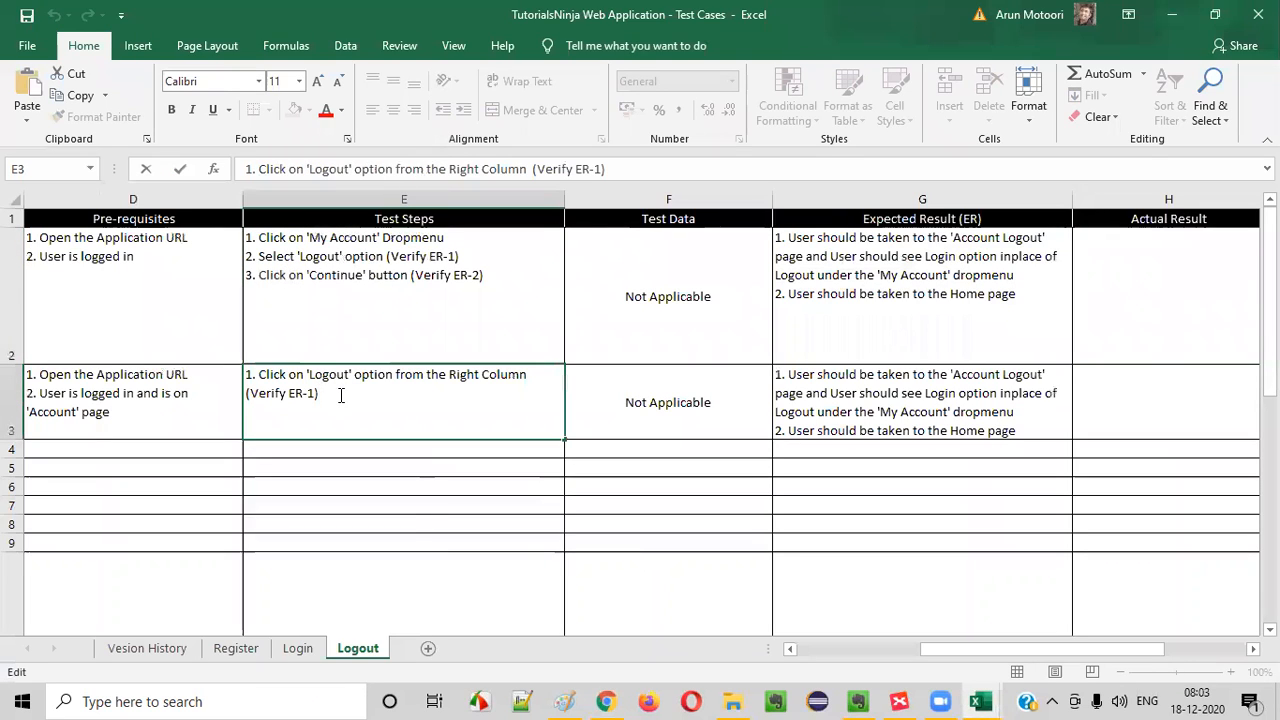
pyautogui.hotkey('alt', 'Return')
pyautogui.write('2. Click')
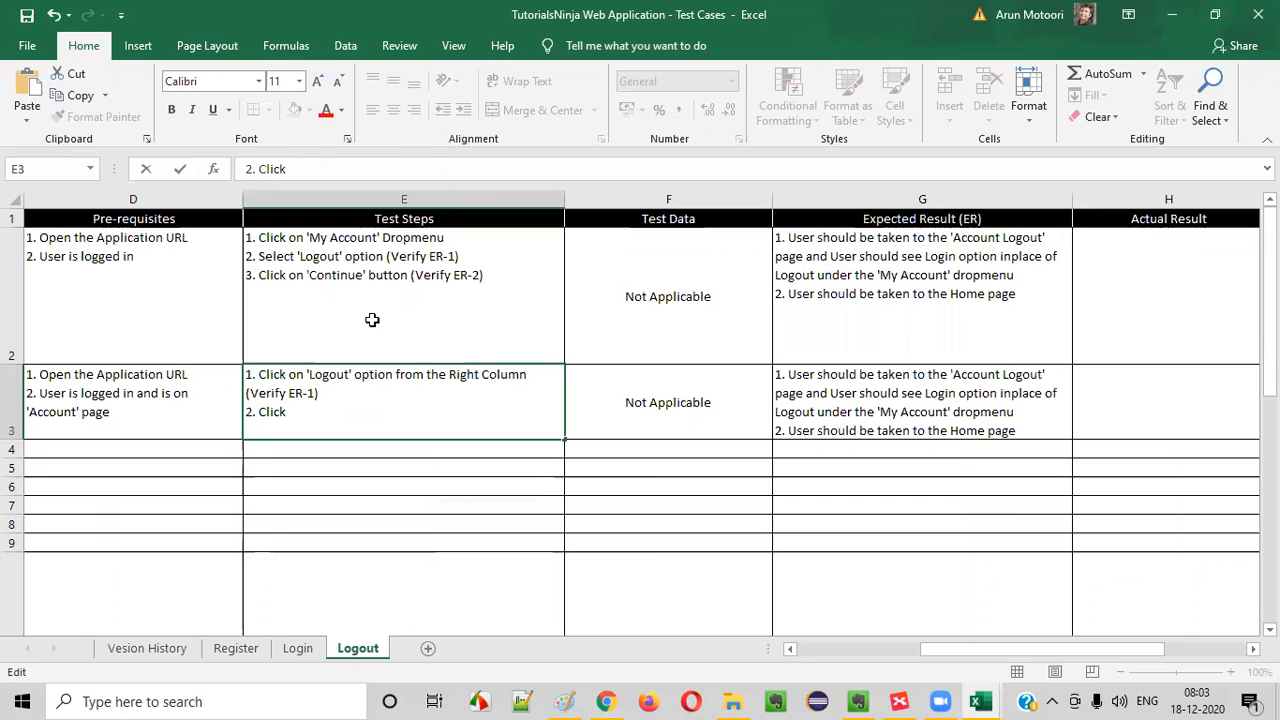
pyautogui.doubleClick(270, 278)
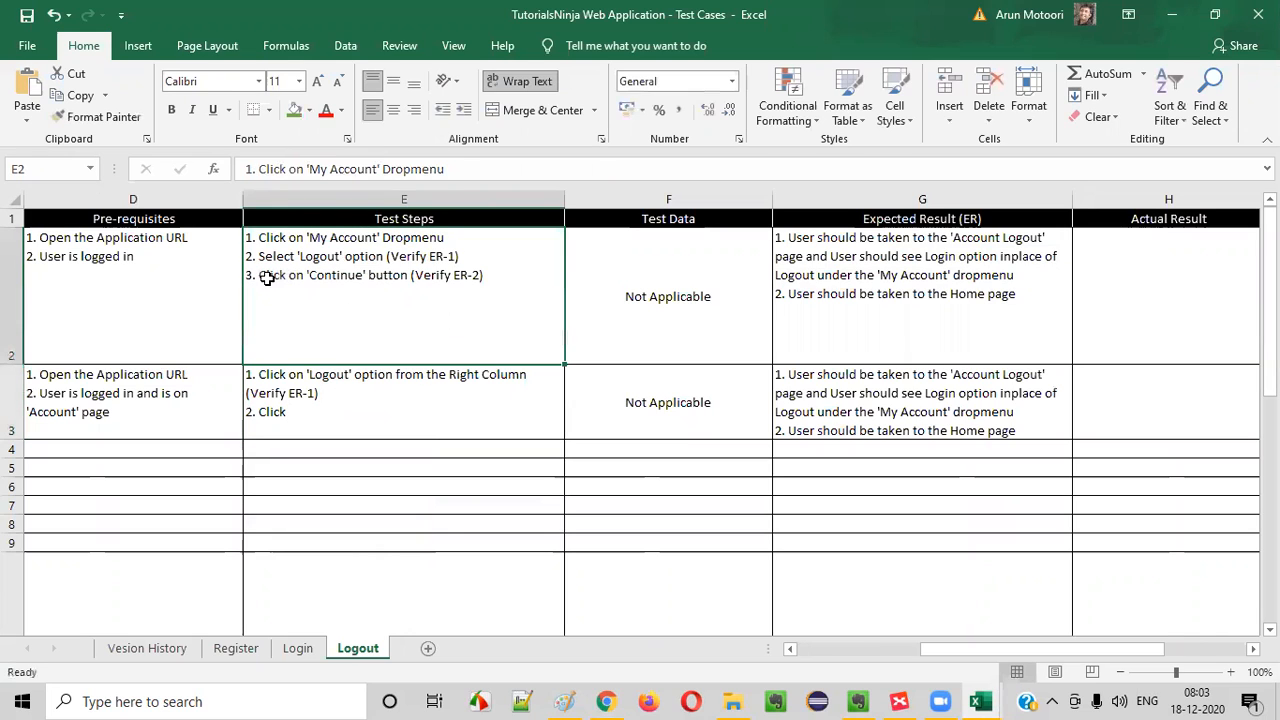
pyautogui.moveTo(259, 277); pyautogui.dragTo(489, 277)
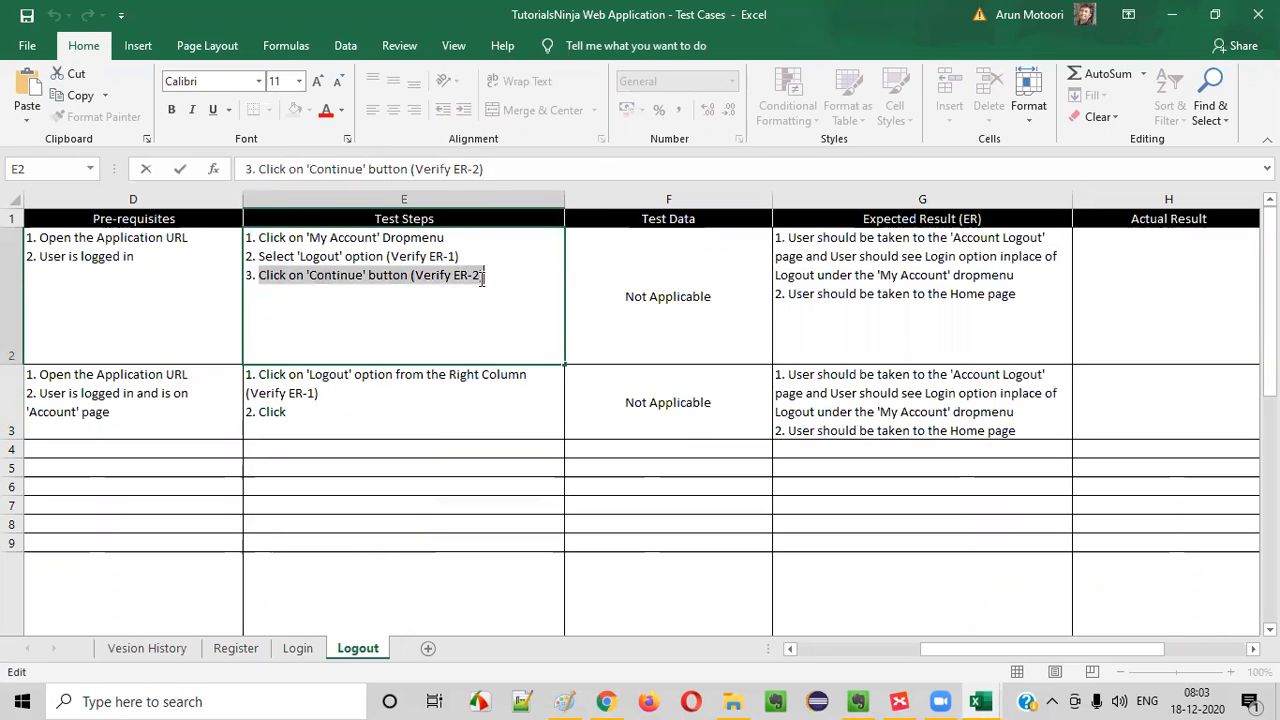
pyautogui.doubleClick(270, 414)
pyautogui.moveTo(264, 407); pyautogui.dragTo(300, 411)
pyautogui.click(311, 411)
pyautogui.hotkey('ctrl', 'v')
pyautogui.click(442, 539)
pyautogui.click(443, 423)
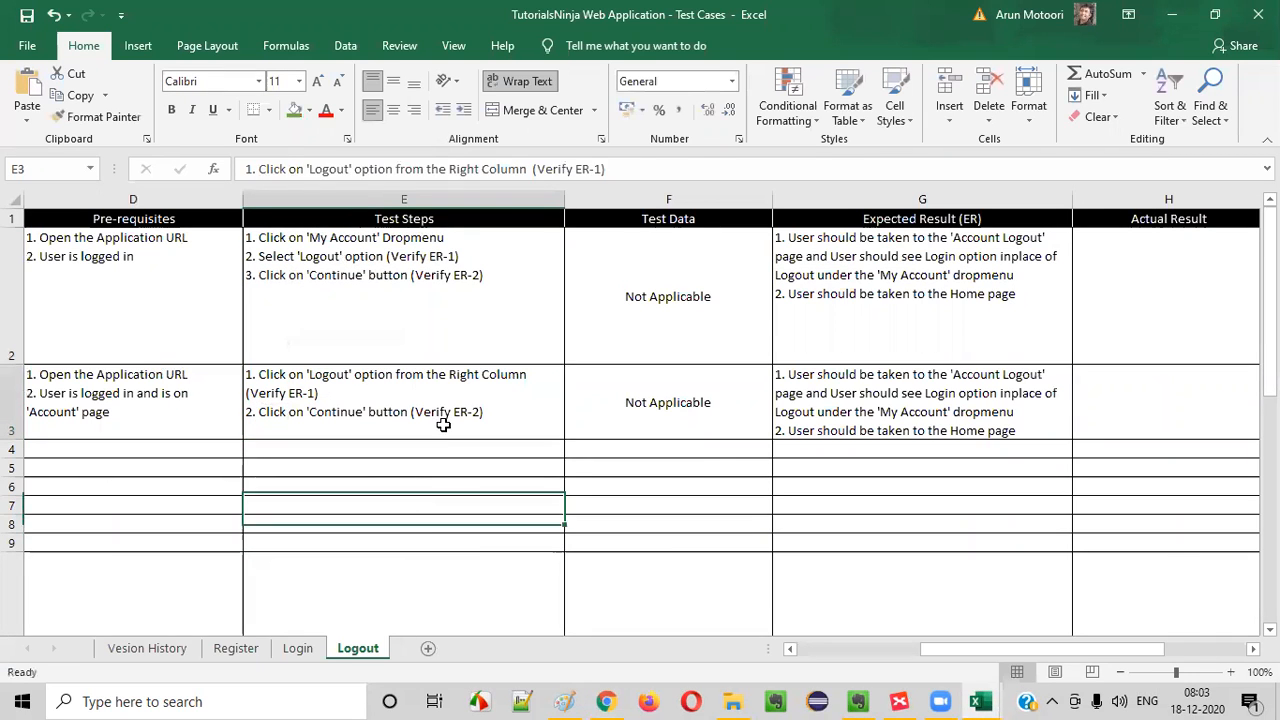
# - Select cell A4, the test case ID cell of the next empty row
pyautogui.click(940, 417)
pyautogui.press('Right')
pyautogui.press('Home')
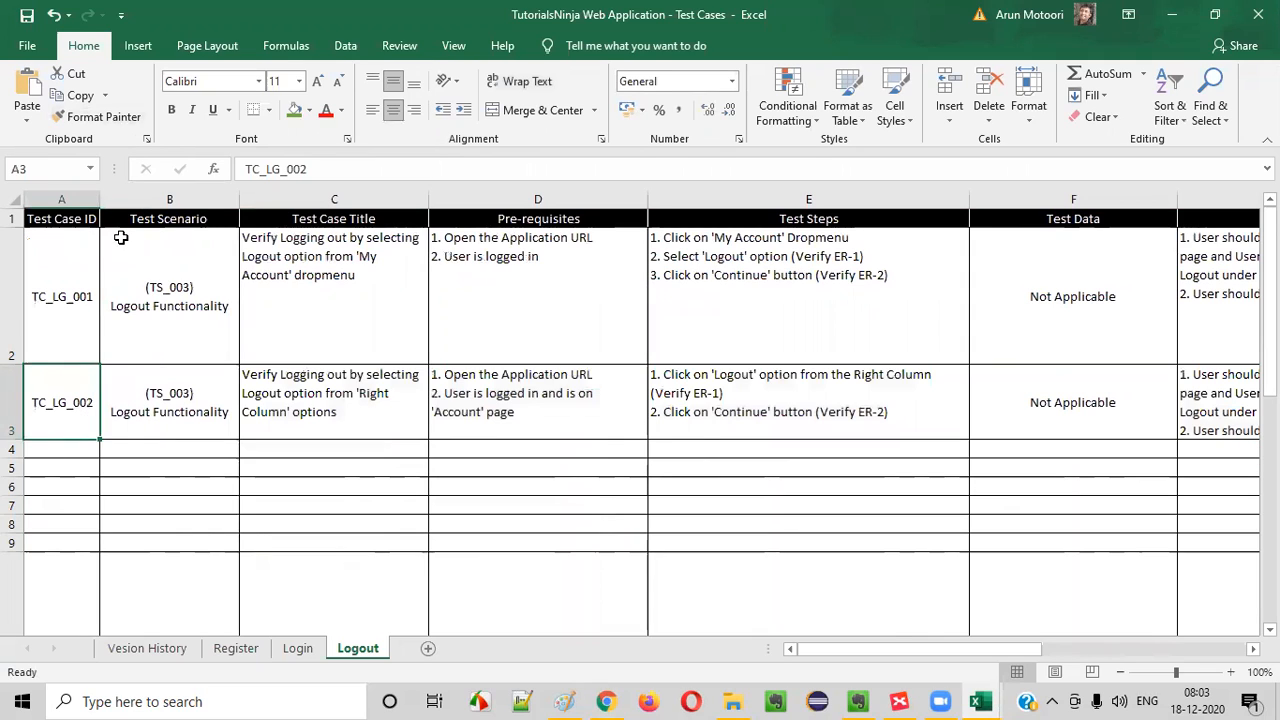
pyautogui.press('Down')
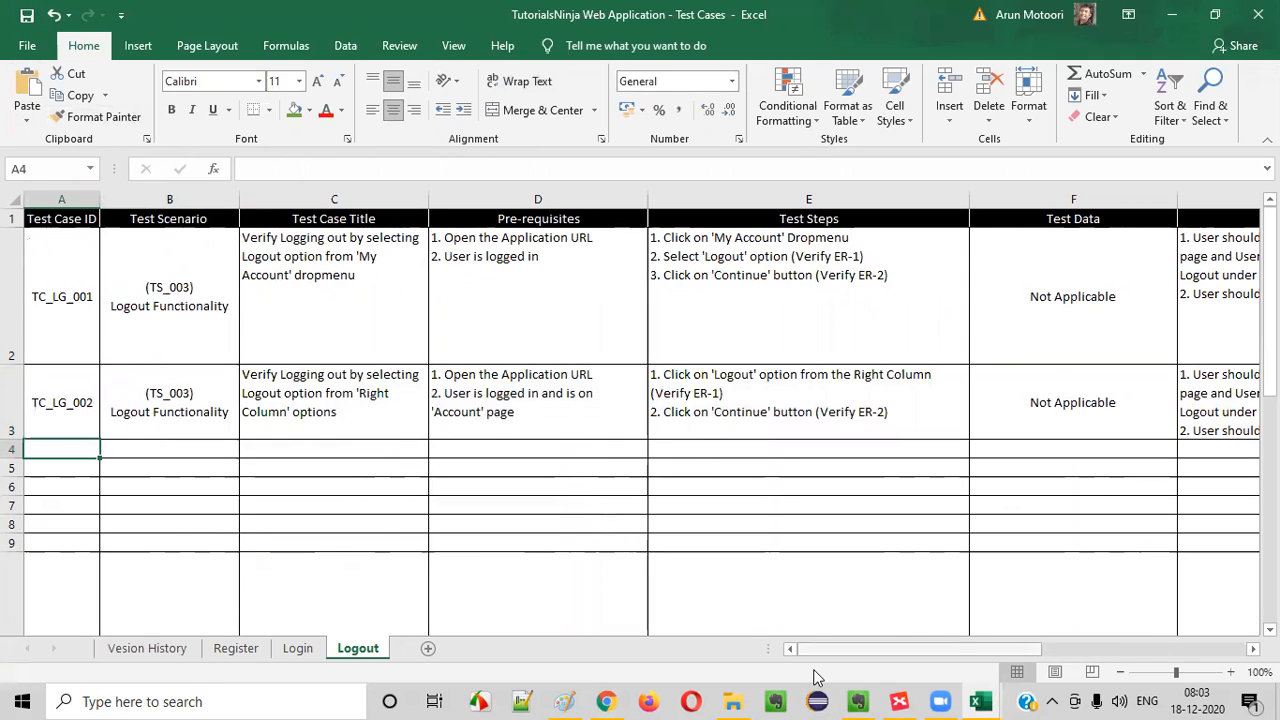
# - Switch to XMind, fill the "Verify Logging out from 'Right Column' options" topic green, and select the "Verify Login and close the Browser" topic
pyautogui.moveTo(866, 699)
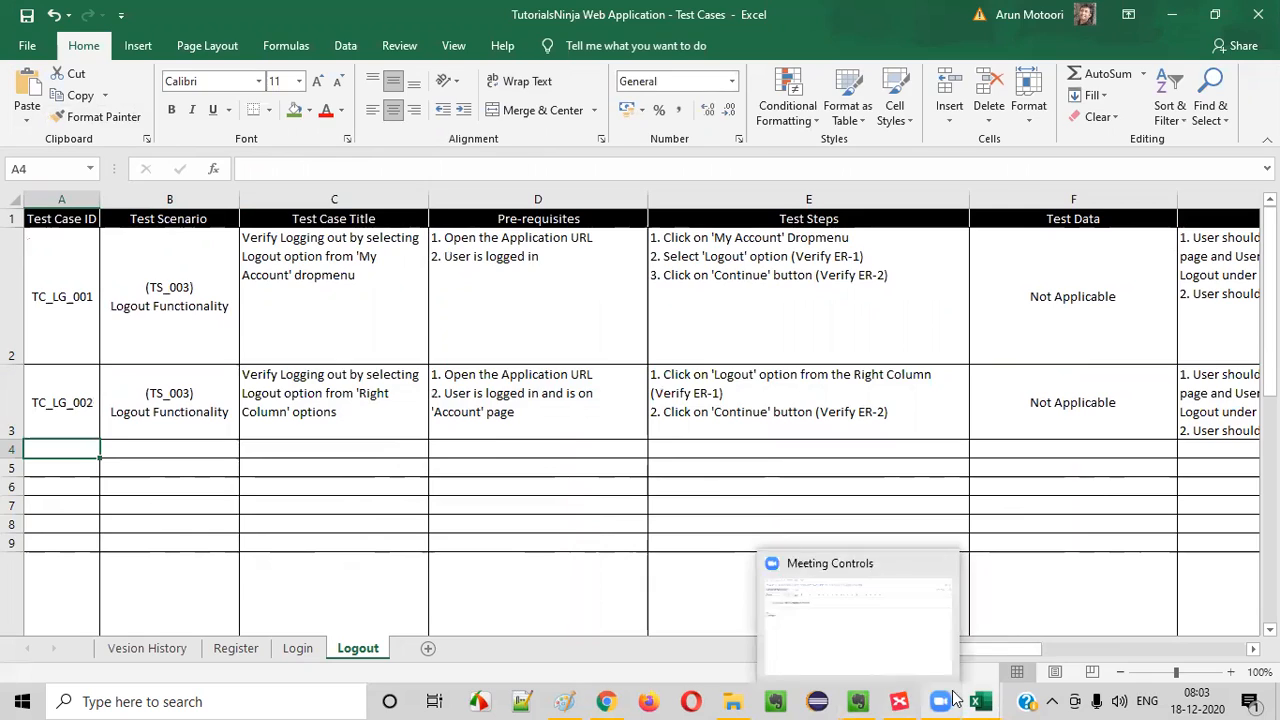
pyautogui.click(899, 701)
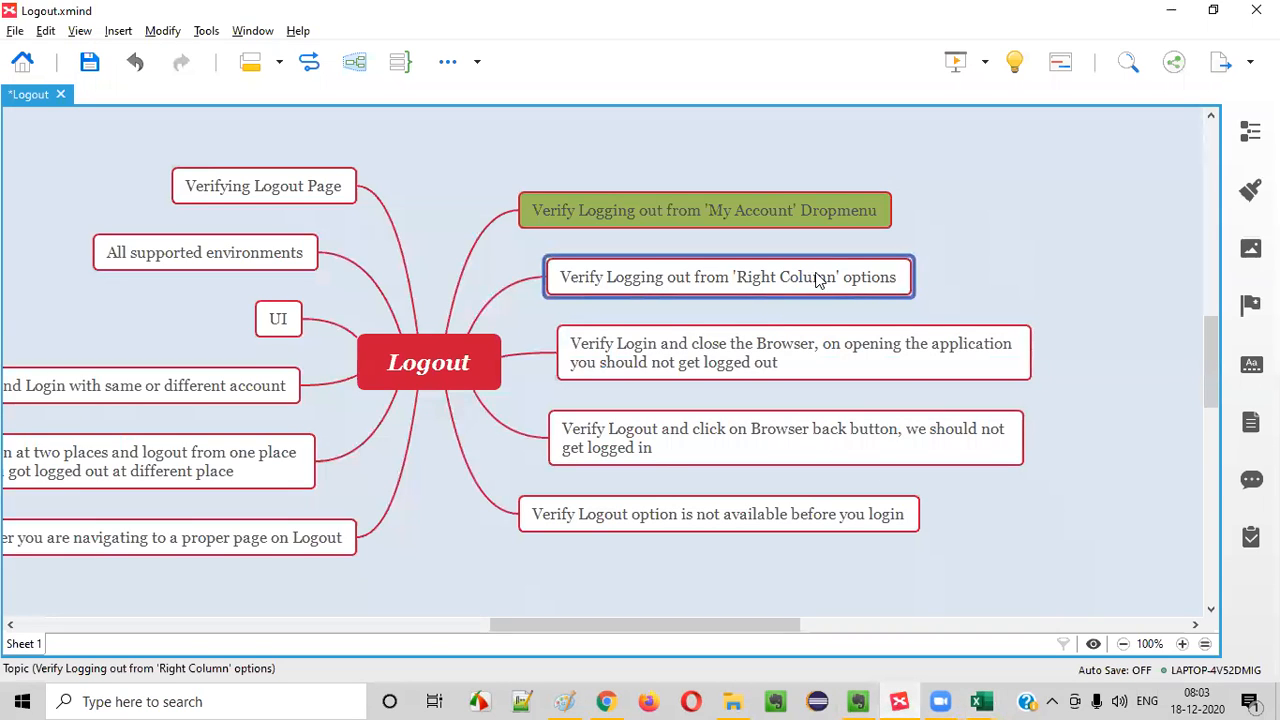
pyautogui.click(1250, 190)
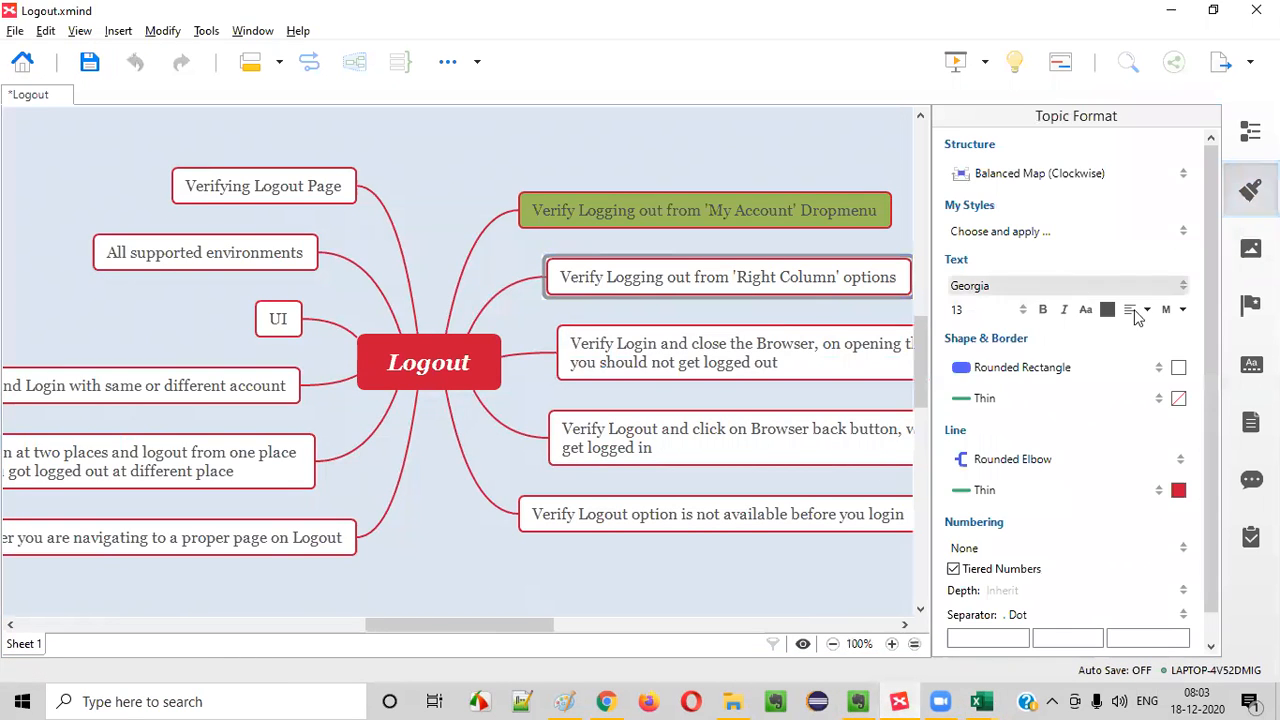
pyautogui.click(1179, 367)
pyautogui.click(1102, 422)
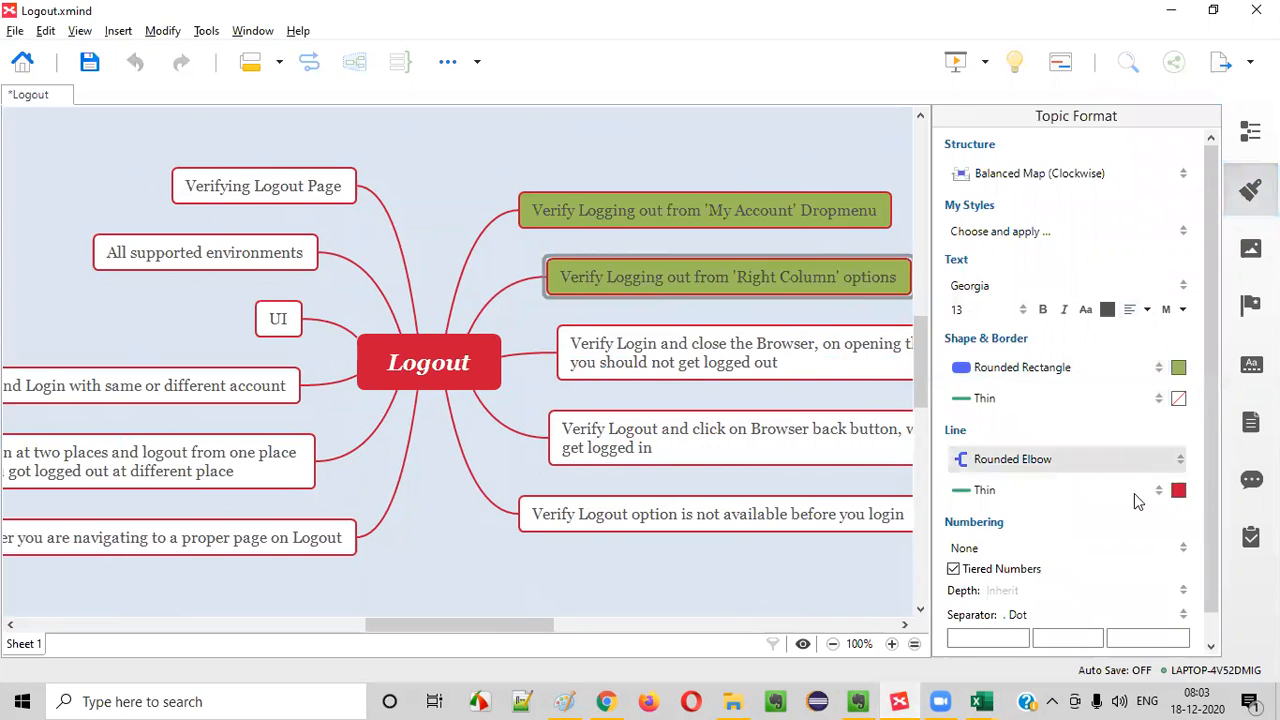
pyautogui.click(650, 362)
pyautogui.click(1250, 190)
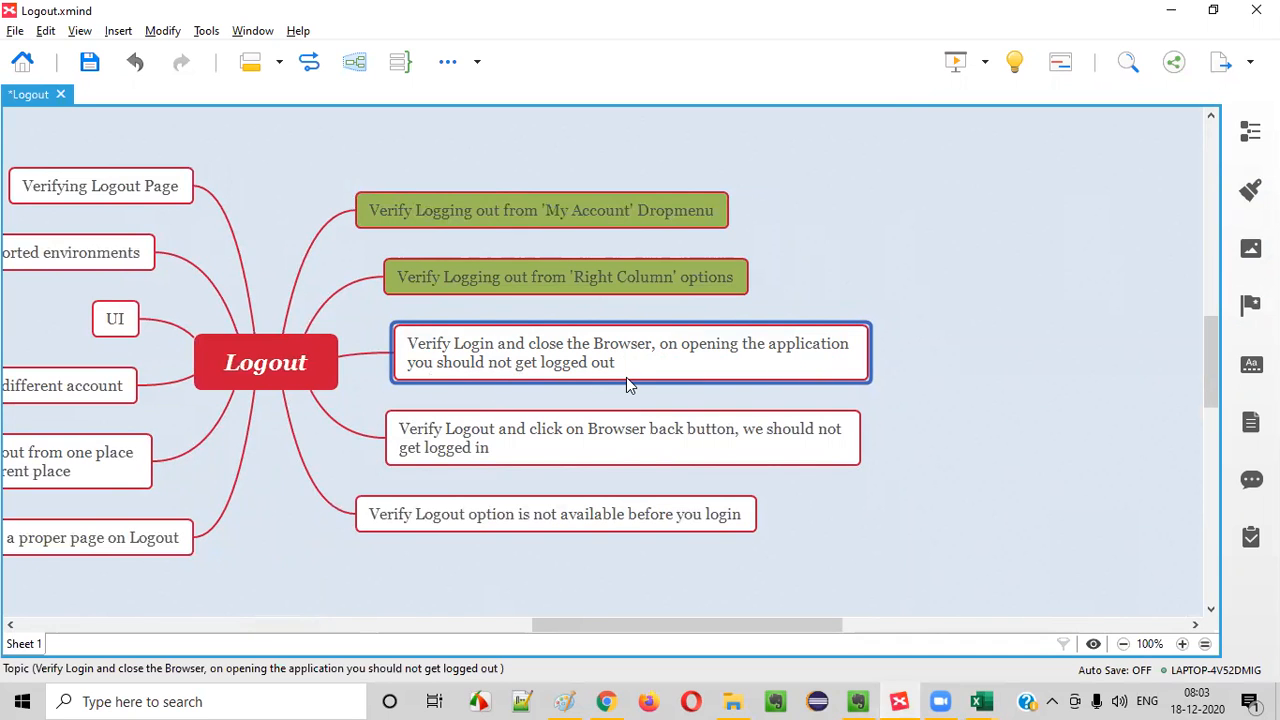
# - Switch to Chrome and open the store's Account Login page
pyautogui.click(606, 701)
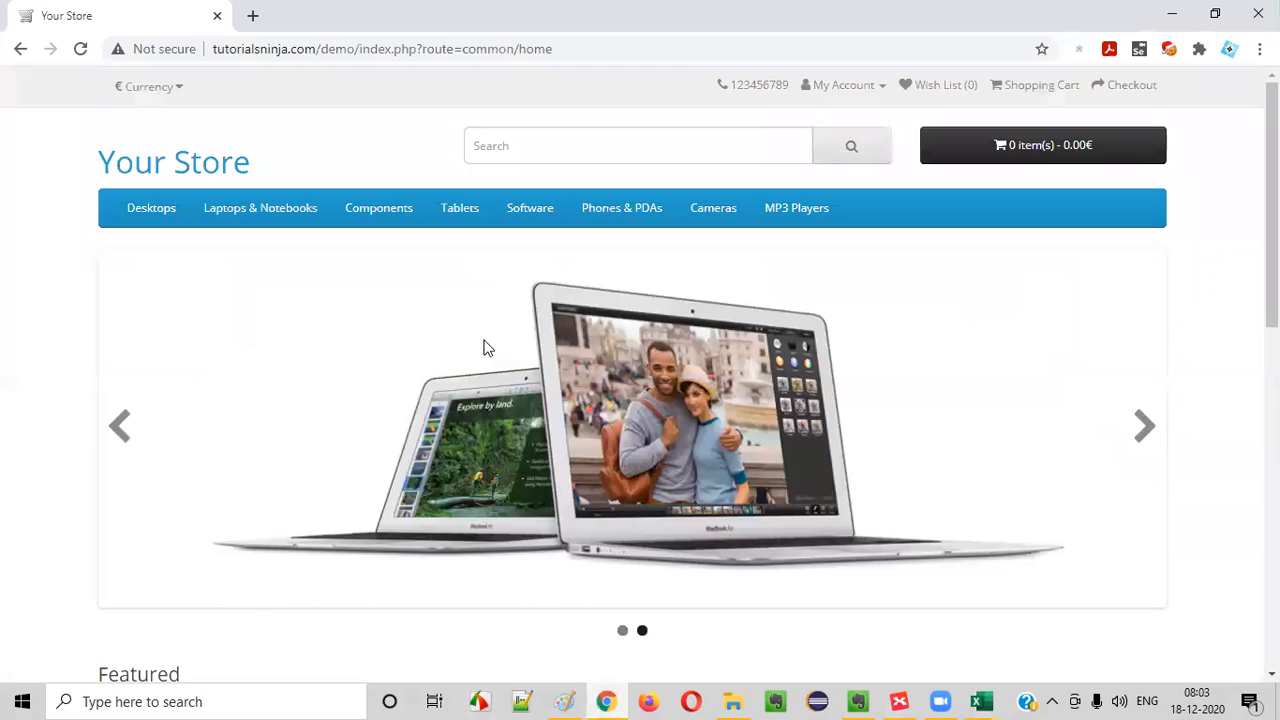
pyautogui.click(843, 85)
pyautogui.click(785, 137)
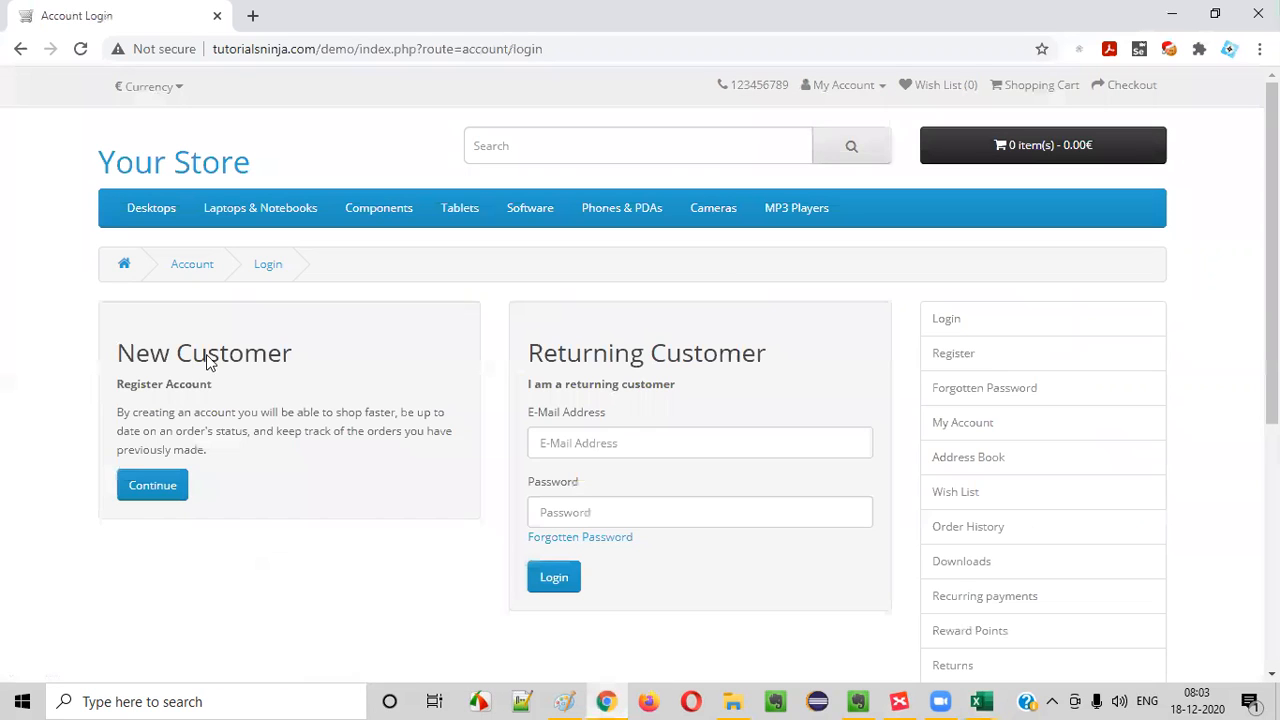
# - Log in as a returning customer with the saved e-mail address and the account password
pyautogui.click(586, 440)
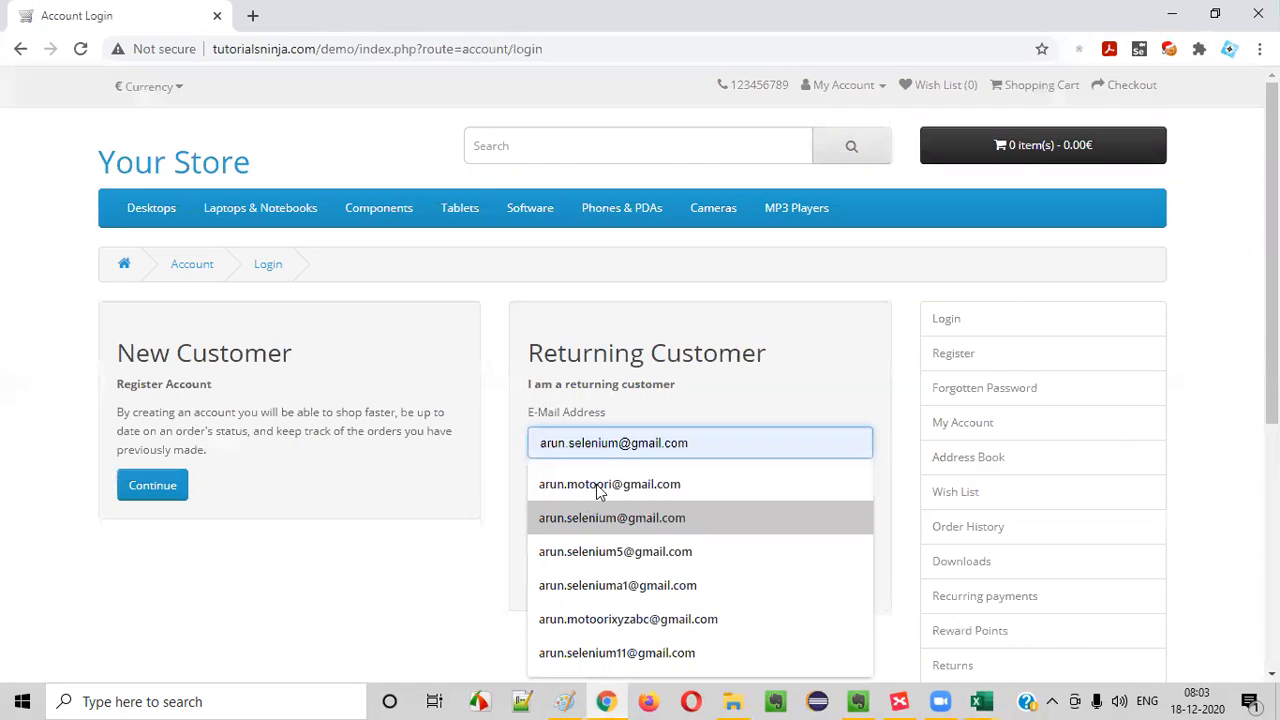
pyautogui.press('BackSpace')
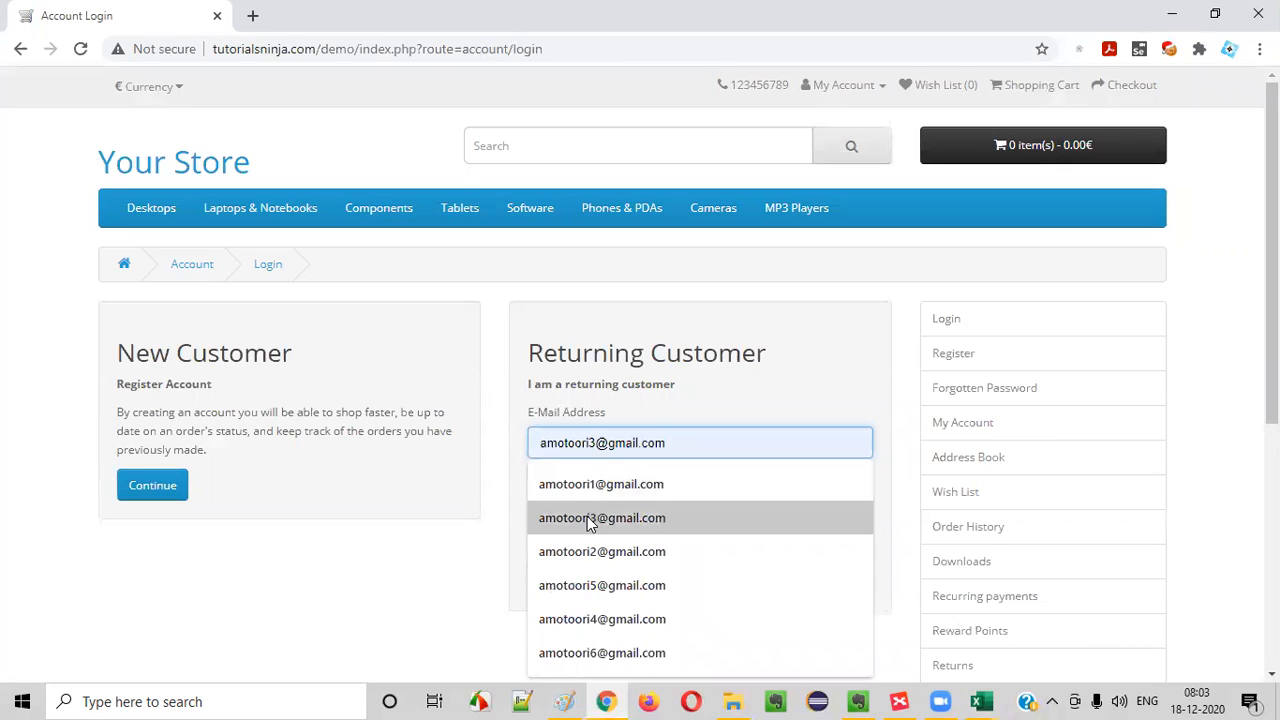
pyautogui.click(589, 517)
pyautogui.click(591, 513)
pyautogui.write('•')
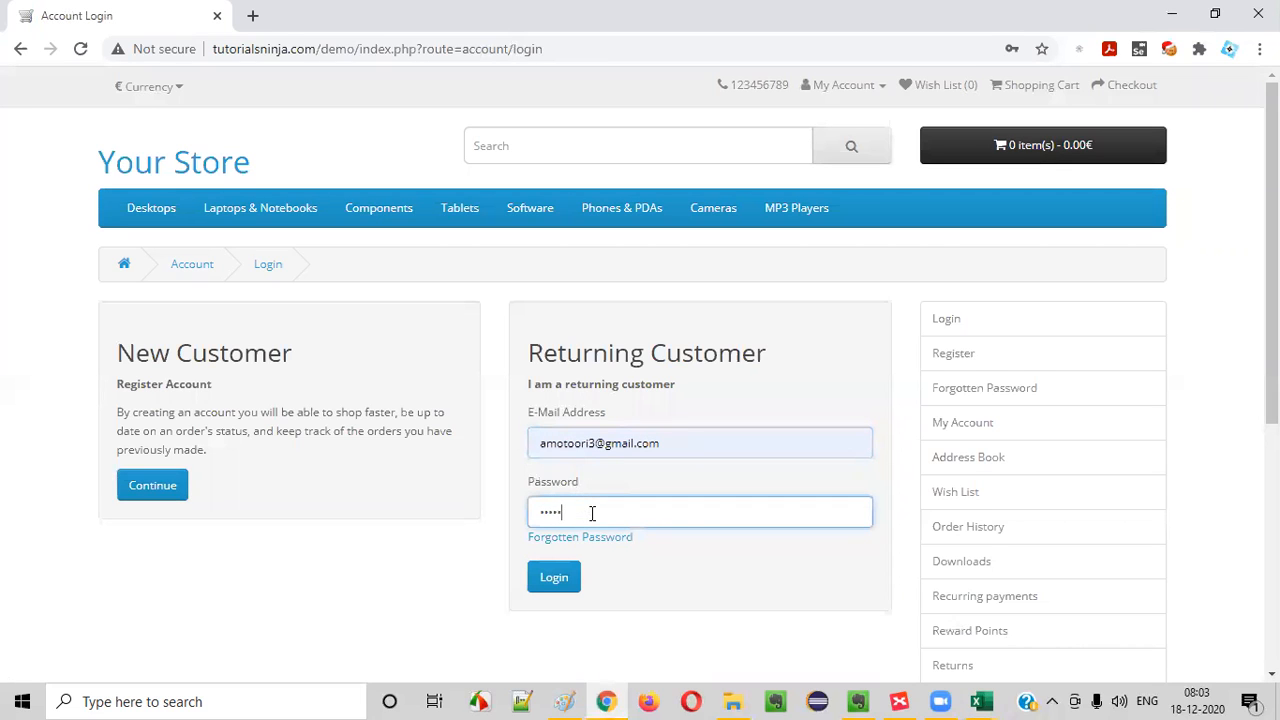
pyautogui.click(560, 582)
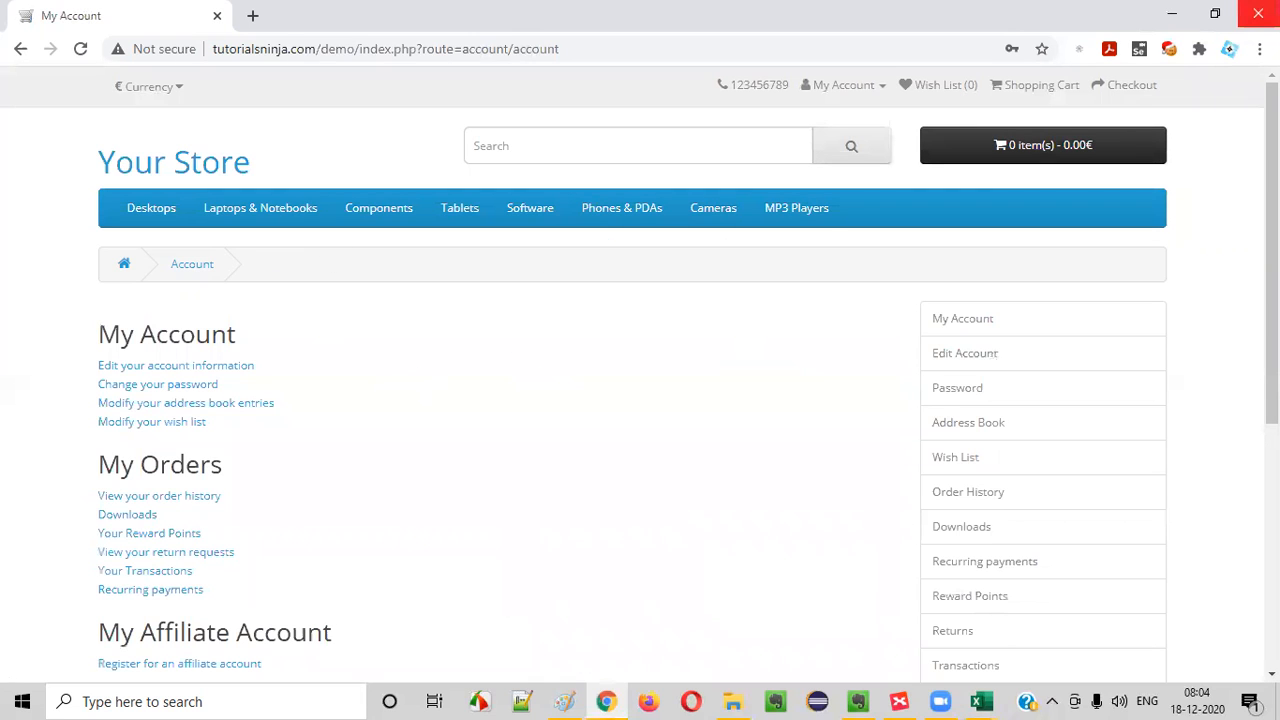
# - Close and reopen the browser at tutorialsninja.com/demo, and check the login state under My Account
pyautogui.click(1258, 14)
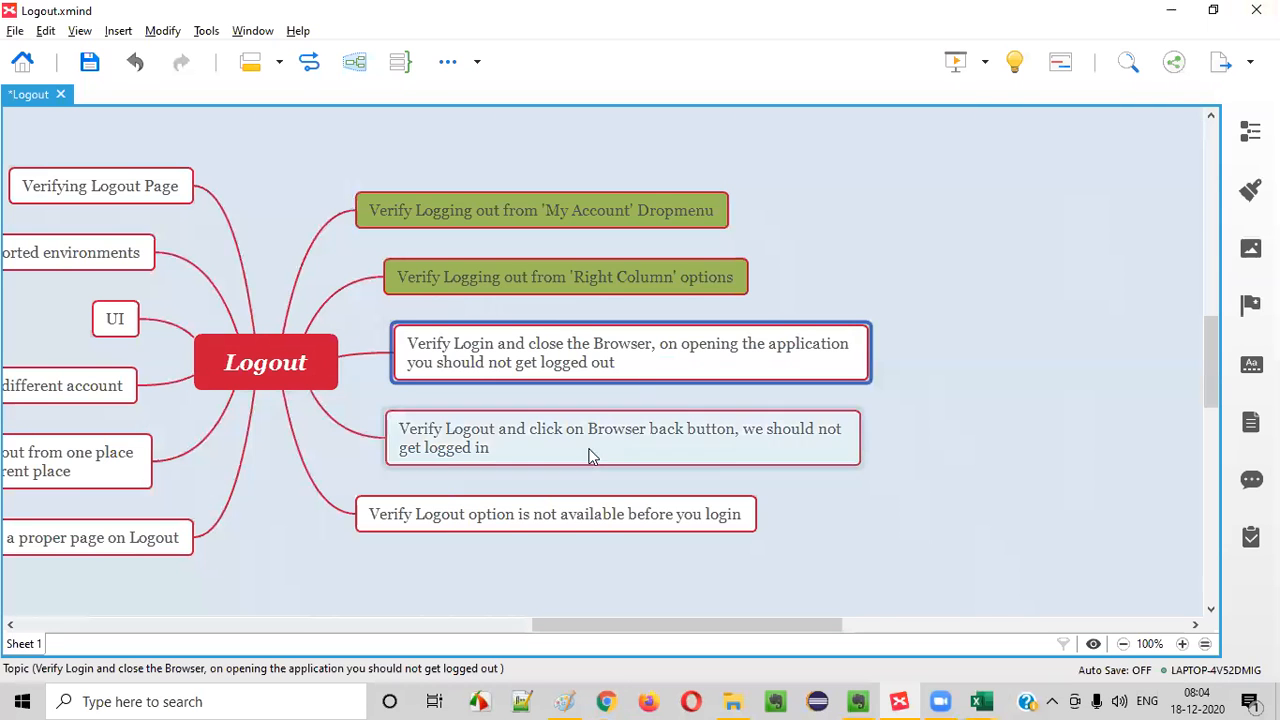
pyautogui.click(605, 703)
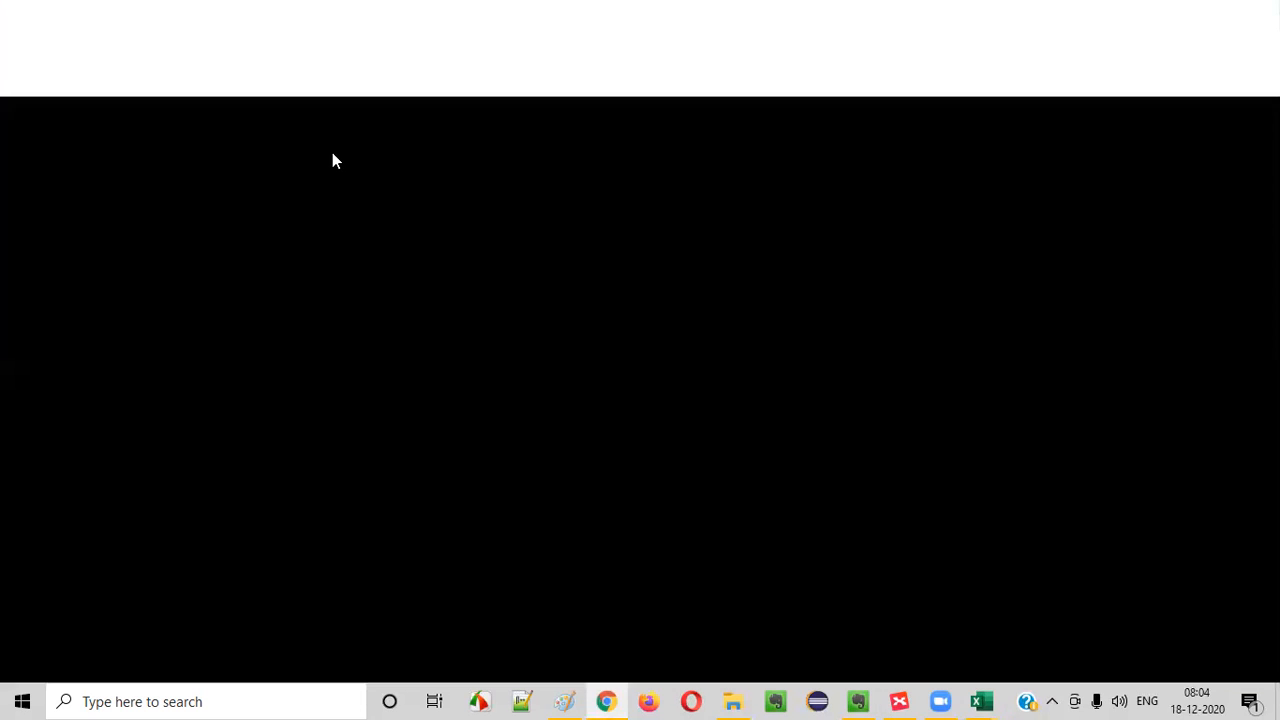
pyautogui.write('tutorialsninja.com/demo')
pyautogui.press('Return')
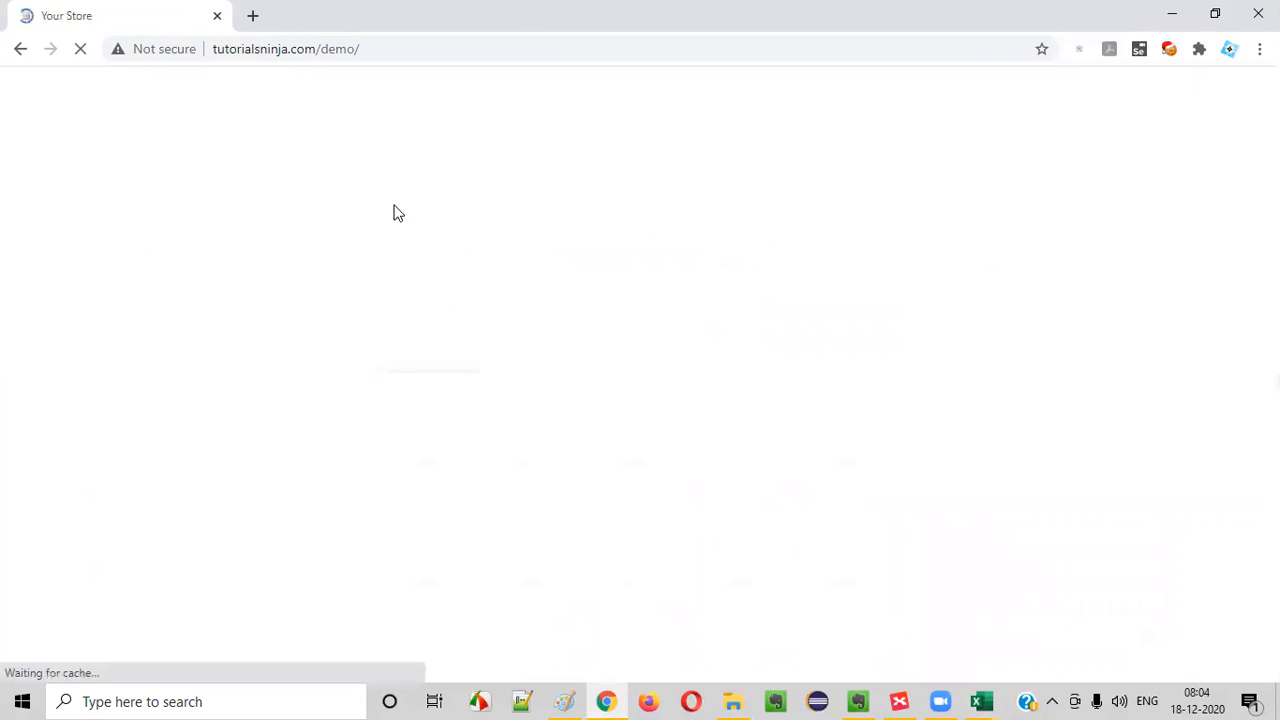
pyautogui.click(850, 88)
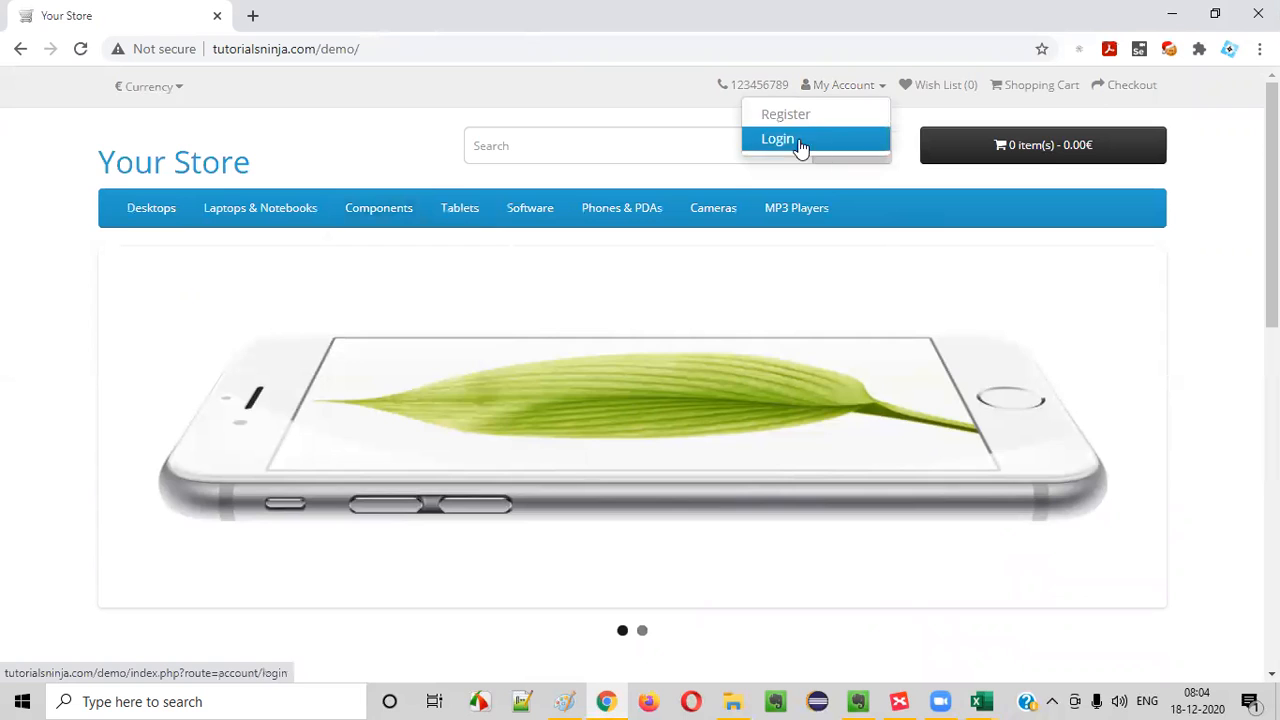
pyautogui.moveTo(823, 203)
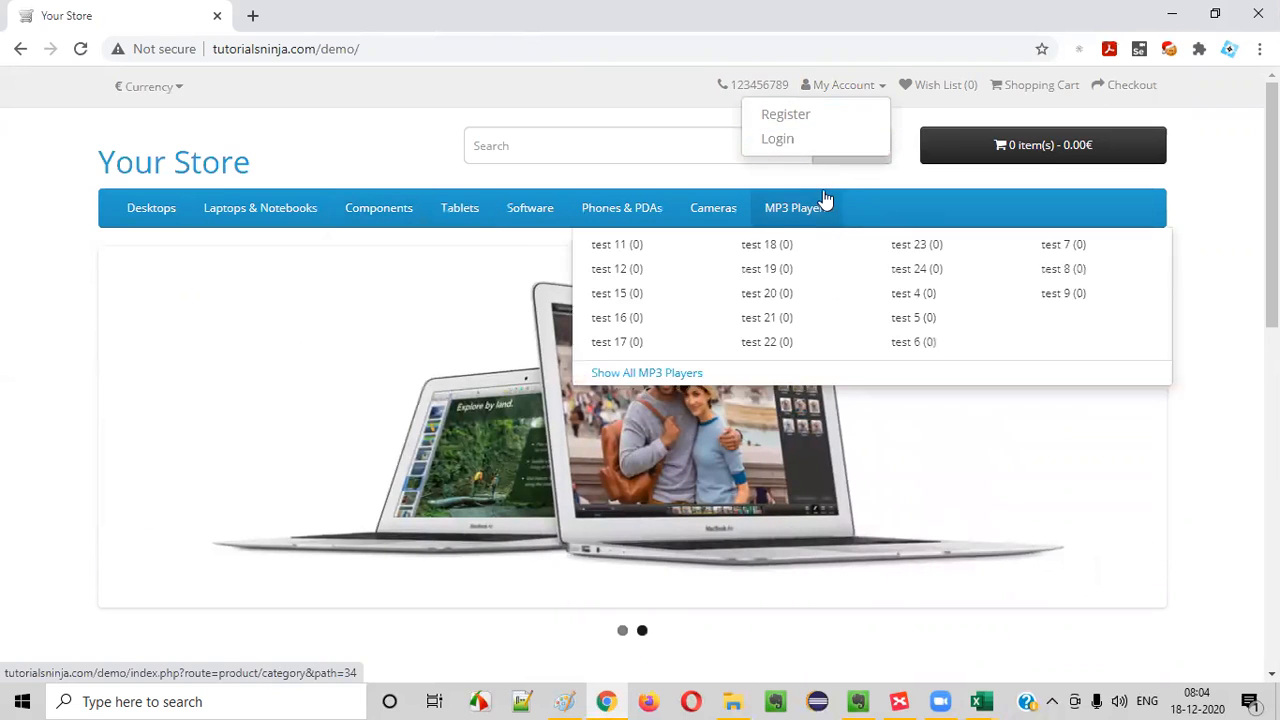
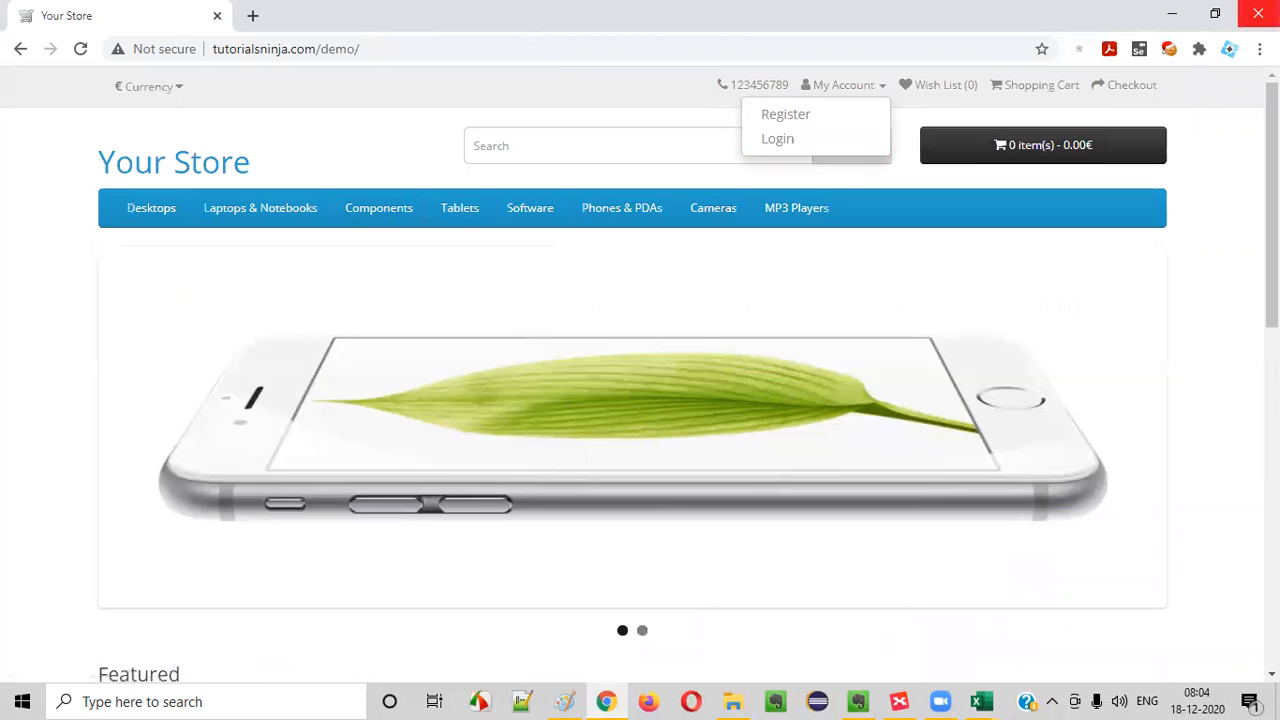
# - Close the browser, switch to the Excel Logout sheet, and copy the test case ID from A3 into A4
pyautogui.click(1258, 14)
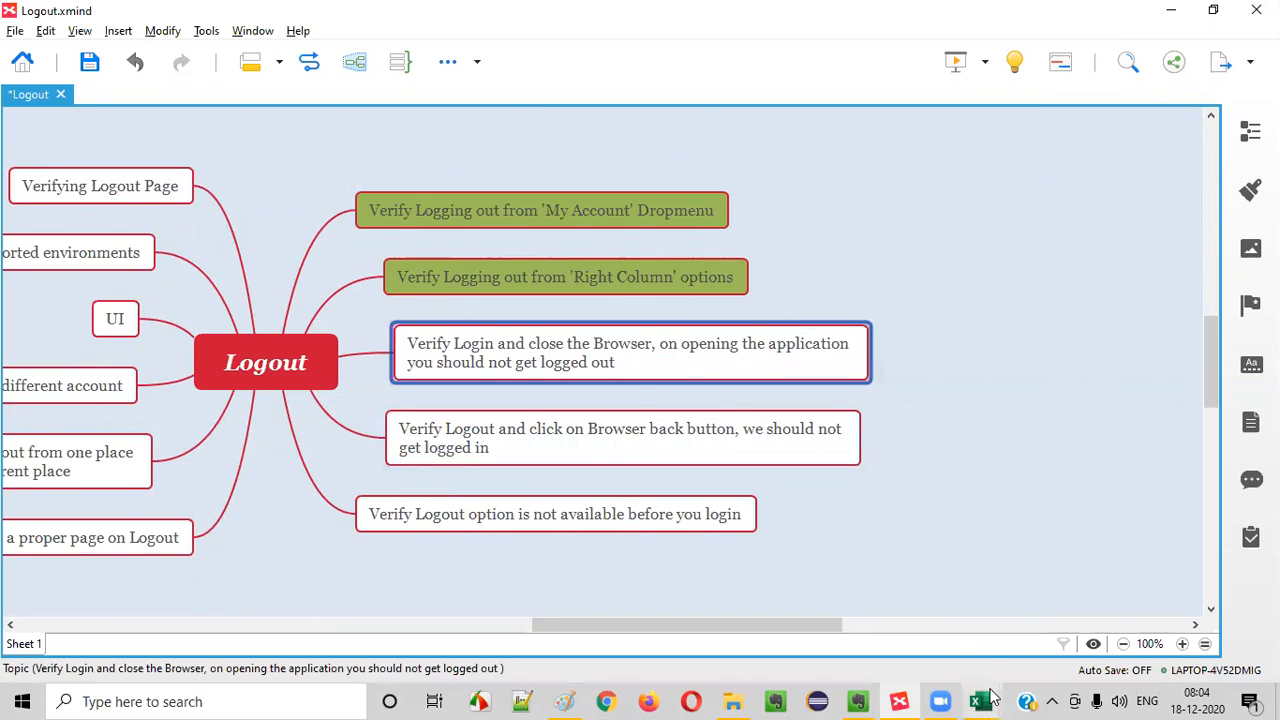
pyautogui.moveTo(981, 701)
pyautogui.click(880, 610)
pyautogui.click(86, 402)
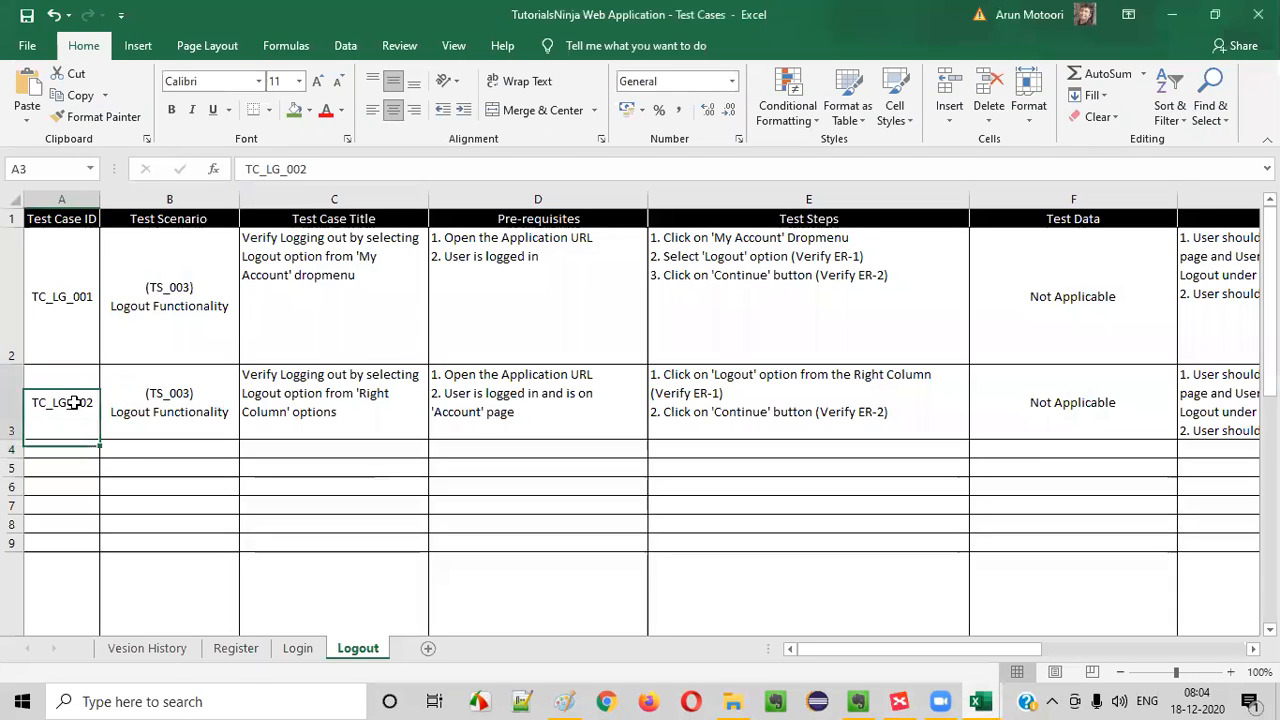
pyautogui.hotkey('ctrl', 'c')
pyautogui.click(64, 450)
pyautogui.hotkey('ctrl', 'v')
pyautogui.doubleClick(66, 450)
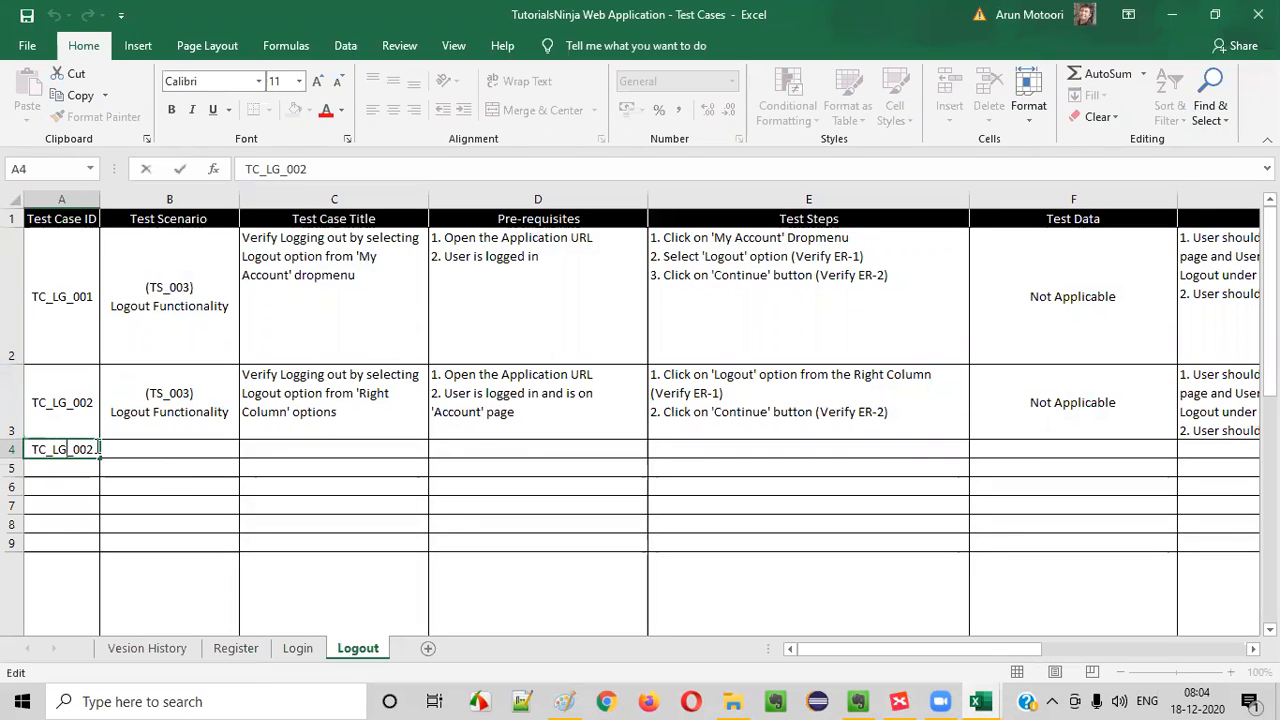
pyautogui.click(115, 447)
# - Copy the (TS_003) Logout Functionality scenario from B3 into B4 and change the ID in A4 to TC_LG_003
pyautogui.click(183, 411)
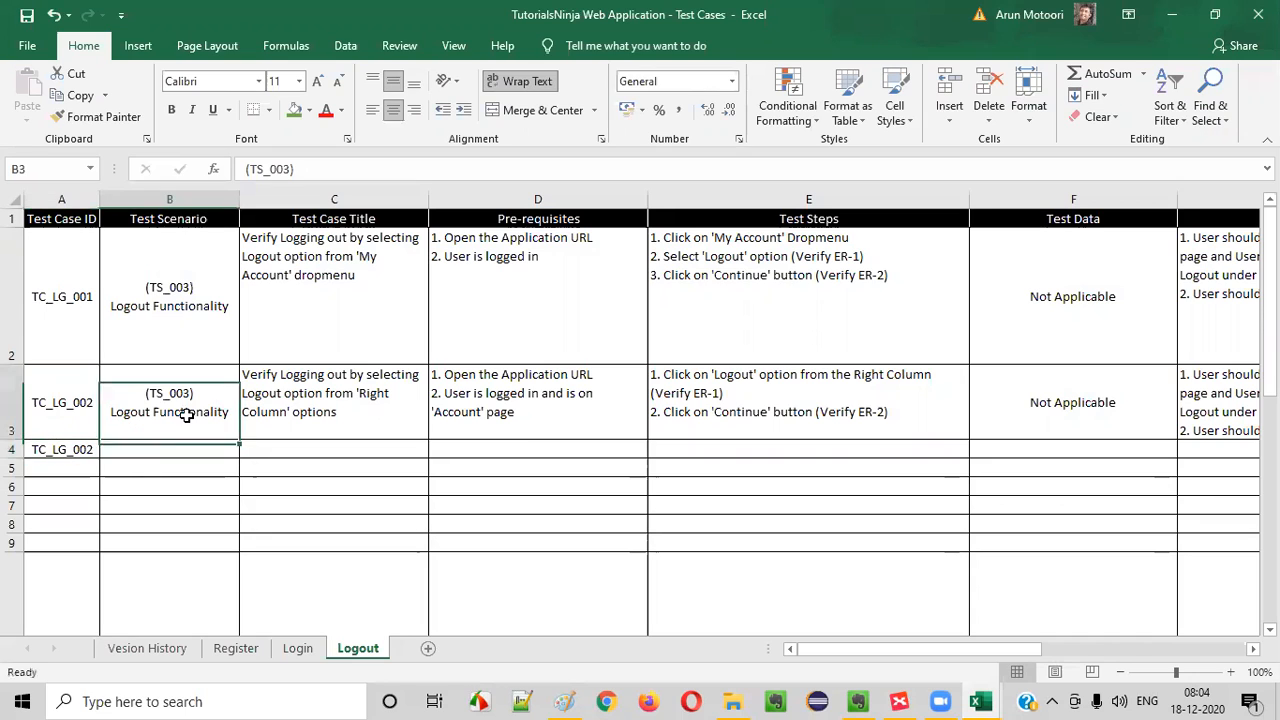
pyautogui.hotkey('ctrl', 'c')
pyautogui.click(175, 448)
pyautogui.hotkey('ctrl', 'v')
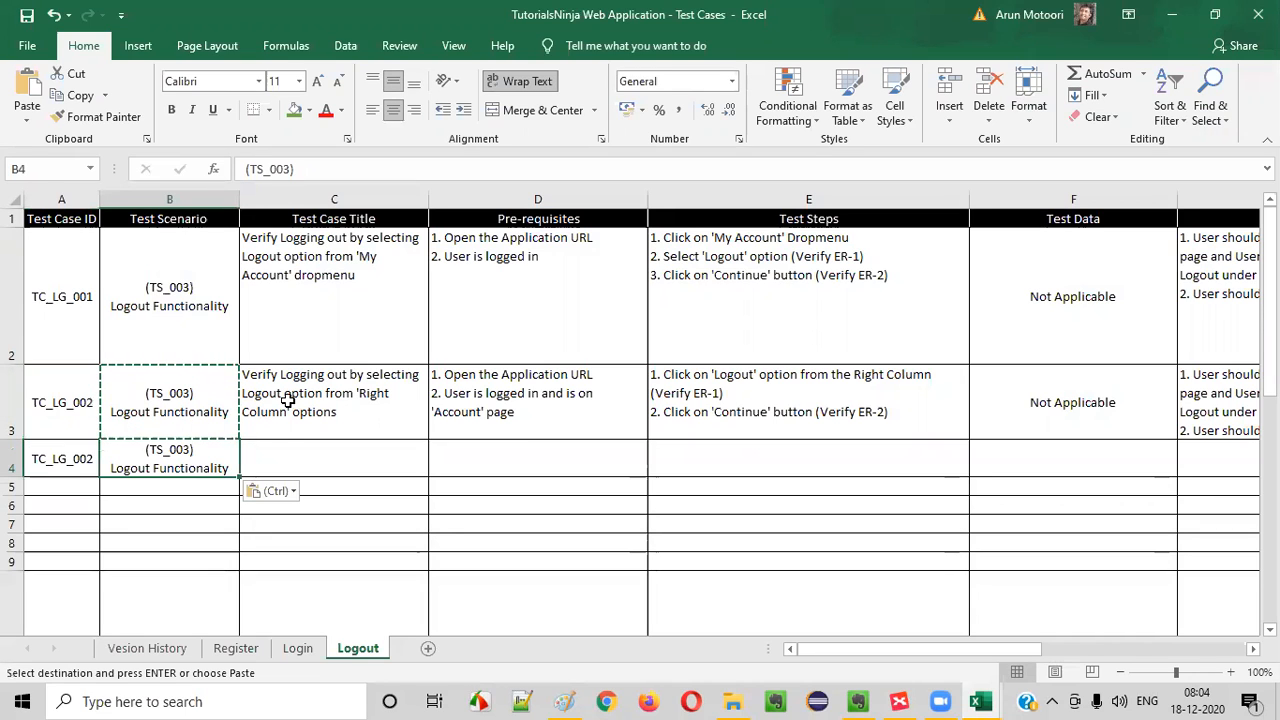
pyautogui.doubleClick(94, 458)
pyautogui.write('3')
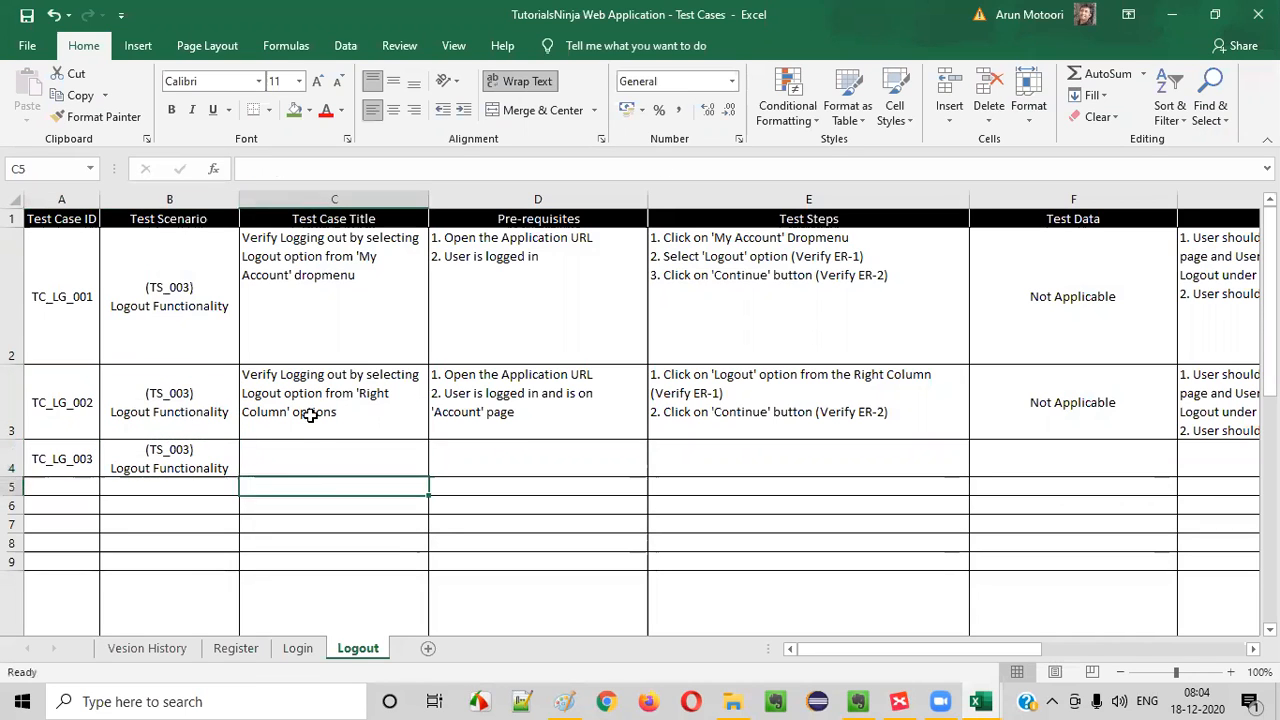
# - Copy the test case title from C3 into C4 and open C4 for editing
pyautogui.click(291, 414)
pyautogui.hotkey('ctrl', 'c')
pyautogui.click(353, 469)
pyautogui.hotkey('ctrl', 'v')
pyautogui.doubleClick(290, 450)
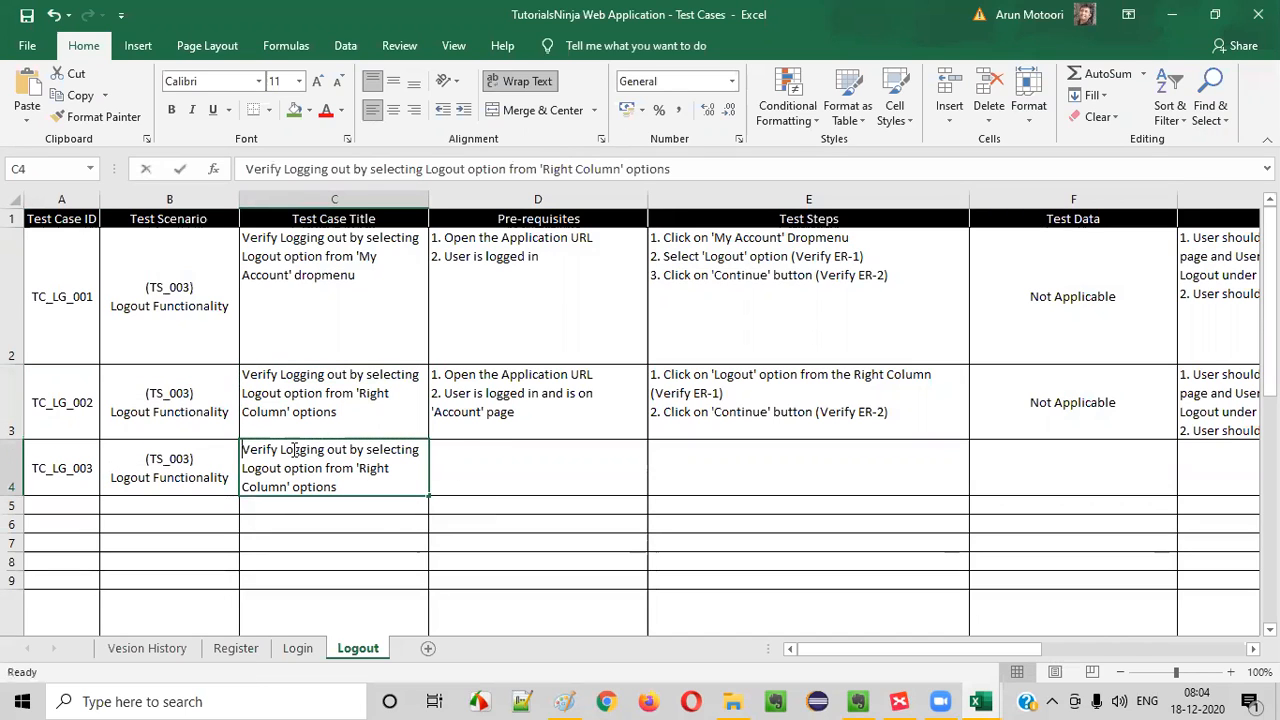
# - Try rewording the C4 title as "Verify closing theBrowser after Logging into the Application and open the"
pyautogui.moveTo(338, 470); pyautogui.dragTo(360, 483)
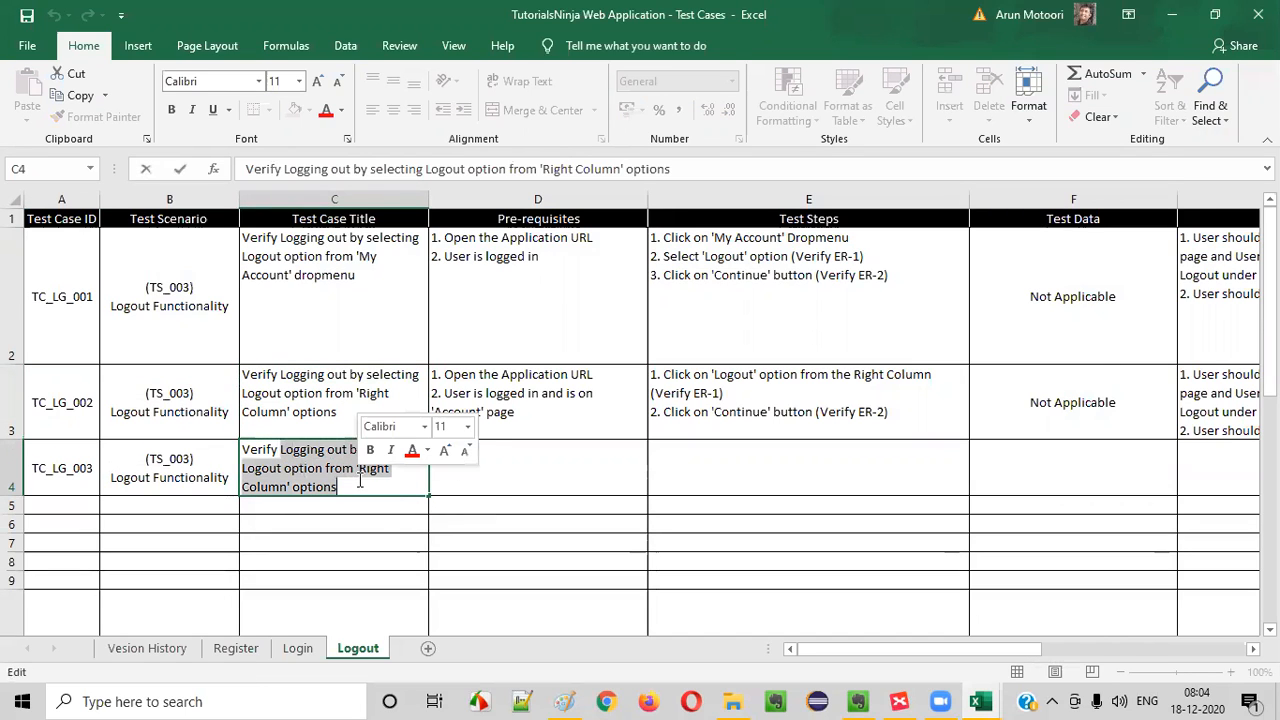
pyautogui.write('closing theBrowsdr after Logi')
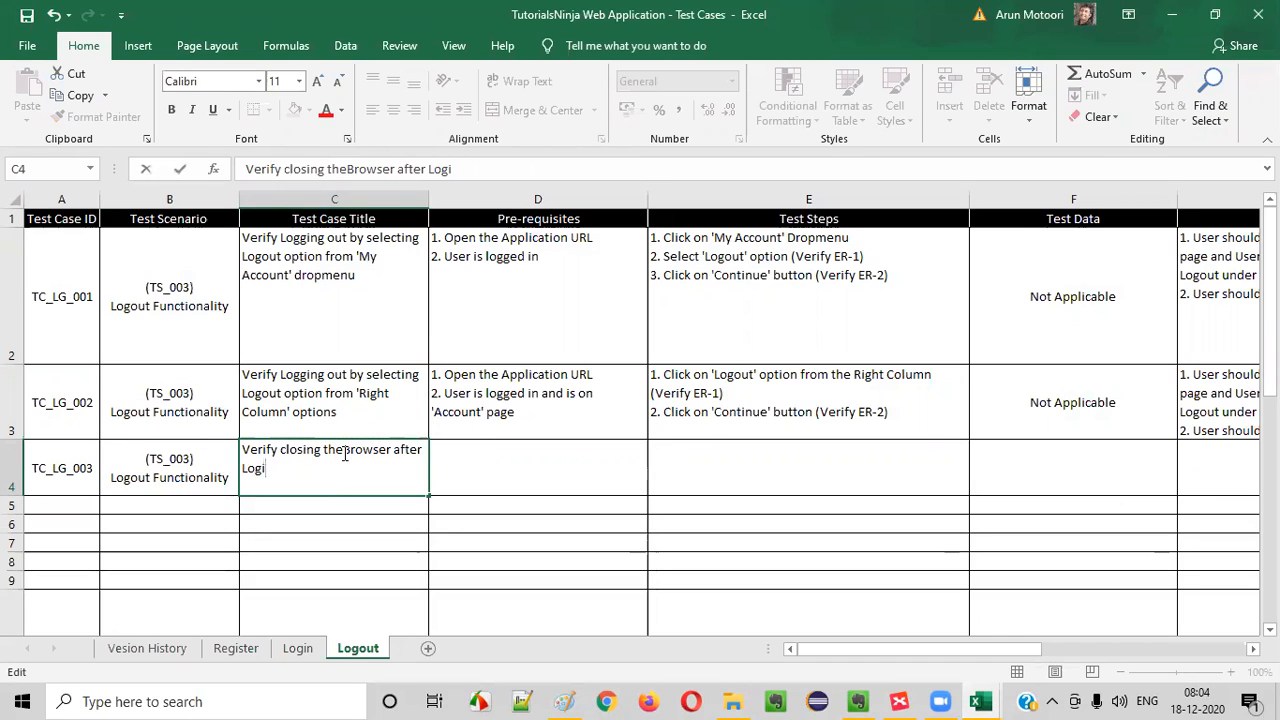
pyautogui.press('BackSpace')
pyautogui.write('ging into the Application and')
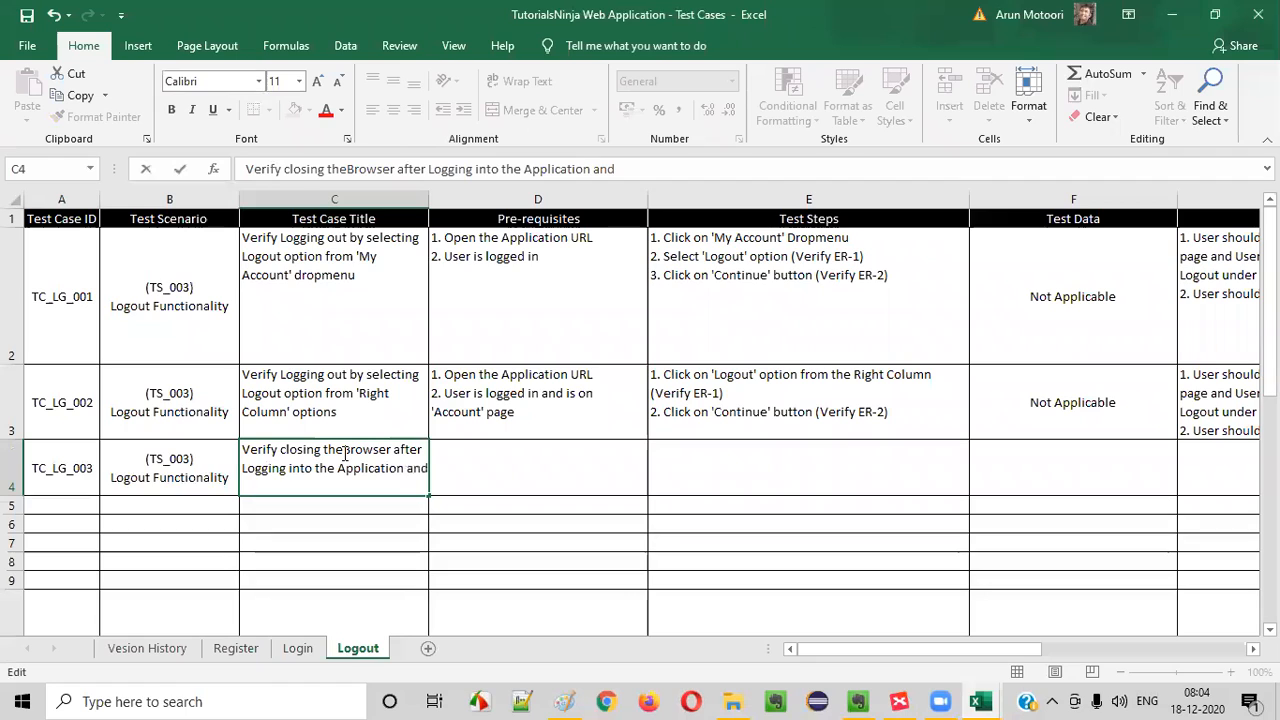
pyautogui.write('open te')
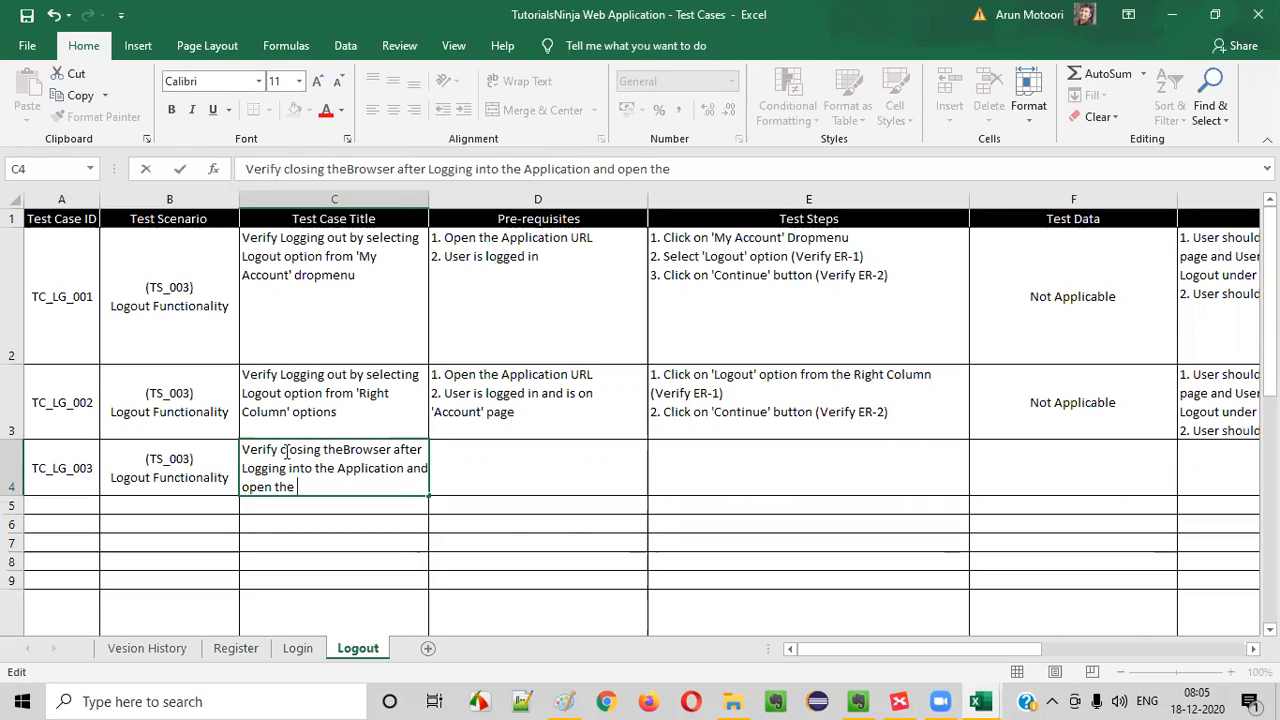
# - Replace the C4 title wording after "Verify" with "the Application login session status, after"
pyautogui.moveTo(281, 450); pyautogui.dragTo(354, 484)
pyautogui.click(354, 484)
pyautogui.moveTo(282, 454); pyautogui.dragTo(332, 489)
pyautogui.write('THE')
pyautogui.press('BackSpace')
pyautogui.press('BackSpace')
pyautogui.press('BackSpace')
pyautogui.write('the Application')
pyautogui.press('BackSpace')
pyautogui.press('BackSpace')
pyautogui.press('BackSpace')
pyautogui.press('BackSpace')
pyautogui.press('BackSpace')
pyautogui.press('BackSpace')
pyautogui.press('BackSpace')
pyautogui.write('ci')
pyautogui.press('BackSpace')
pyautogui.press('BackSpace')
pyautogui.write('ication login session status')
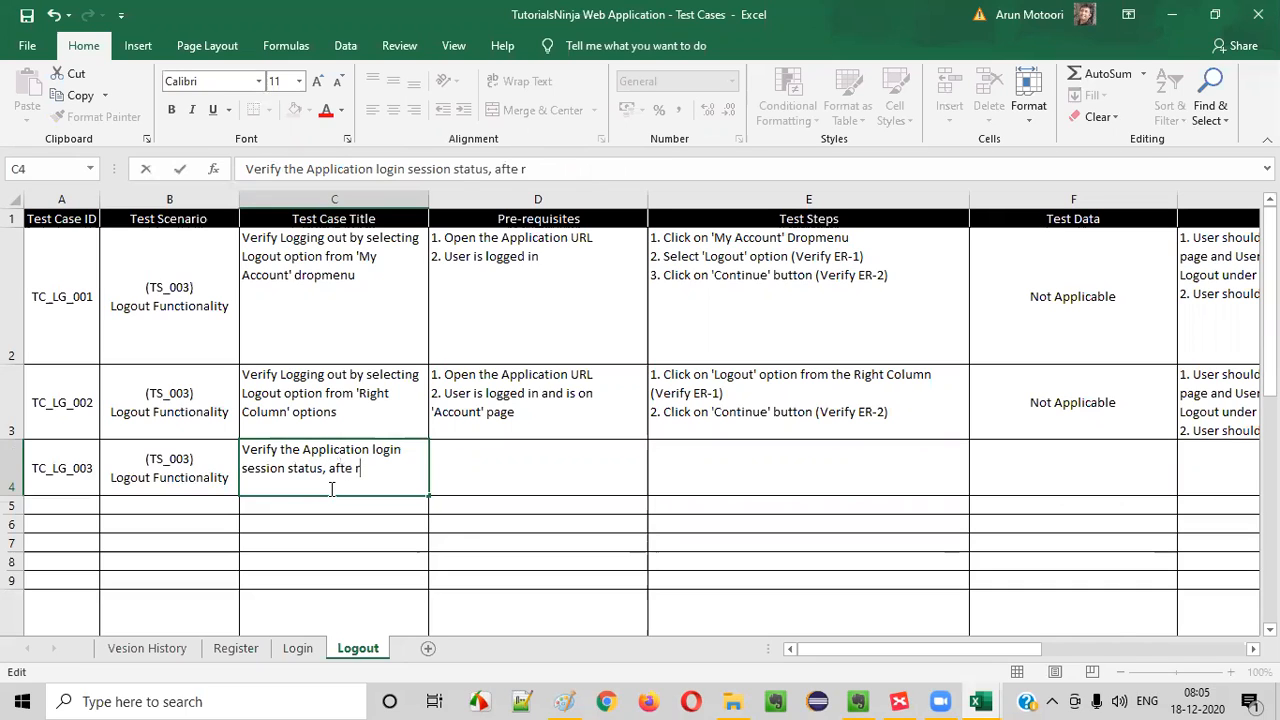
pyautogui.write(', after closign the')
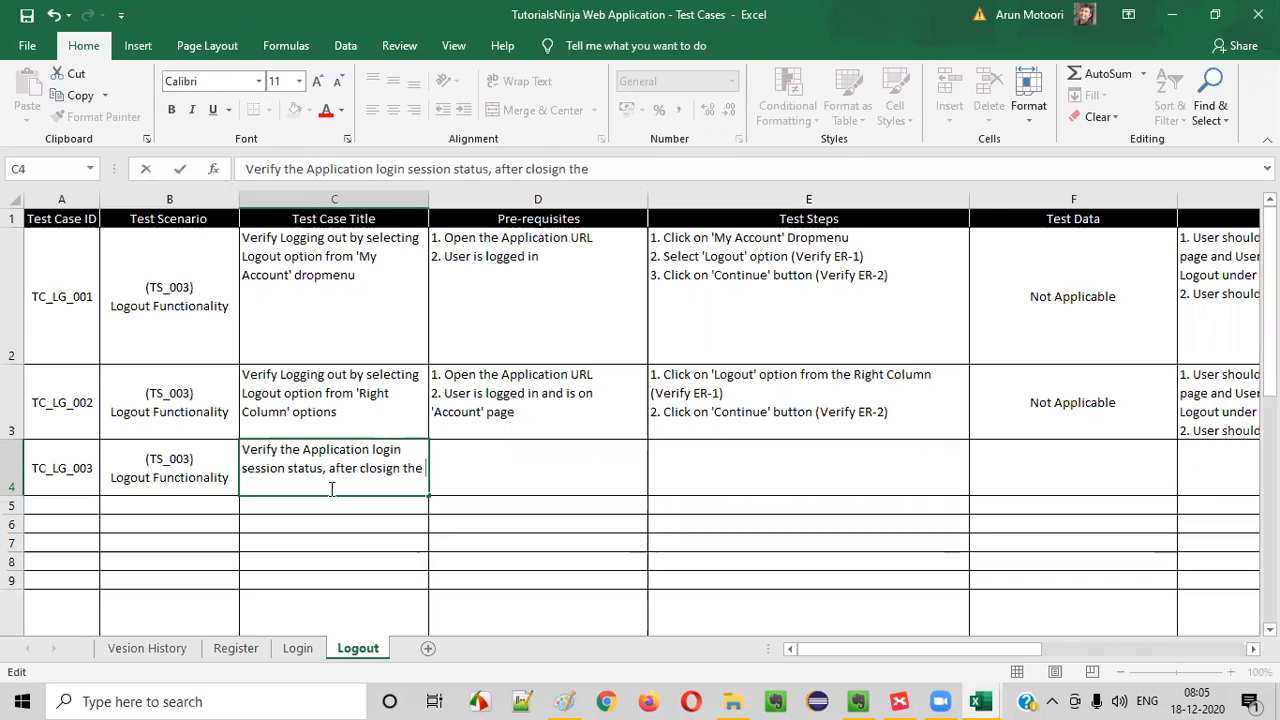
pyautogui.press('BackSpace')
pyautogui.press('BackSpace')
pyautogui.press('BackSpace')
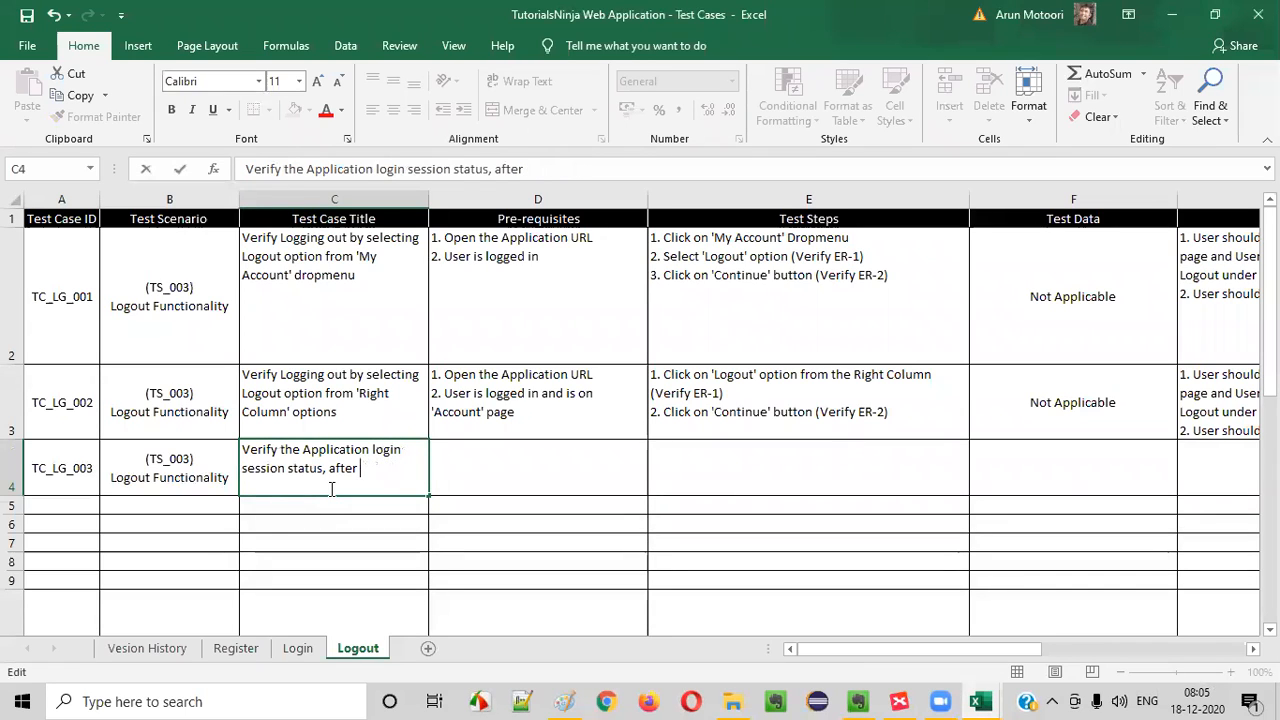
# - Remove "login" from the C4 title and complete it with "logging and closing the Browser without logging out"
pyautogui.doubleClick(385, 451)
pyautogui.press('BackSpace')
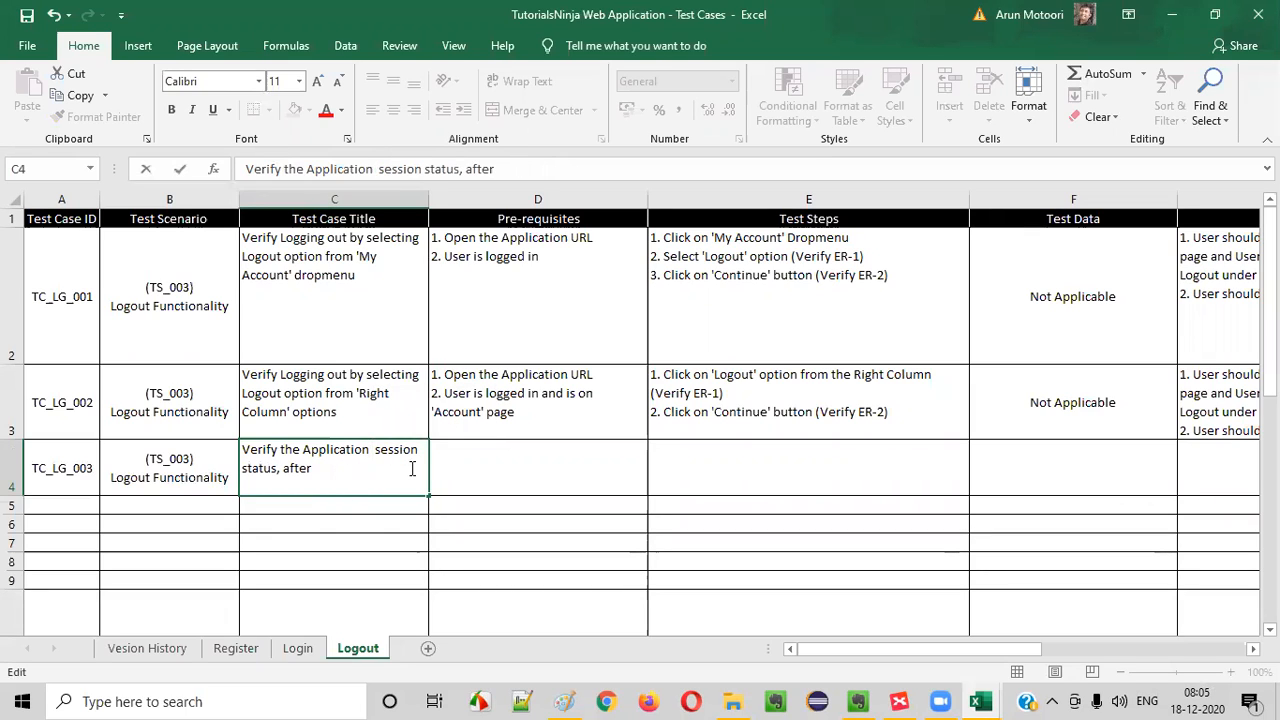
pyautogui.press('BackSpace')
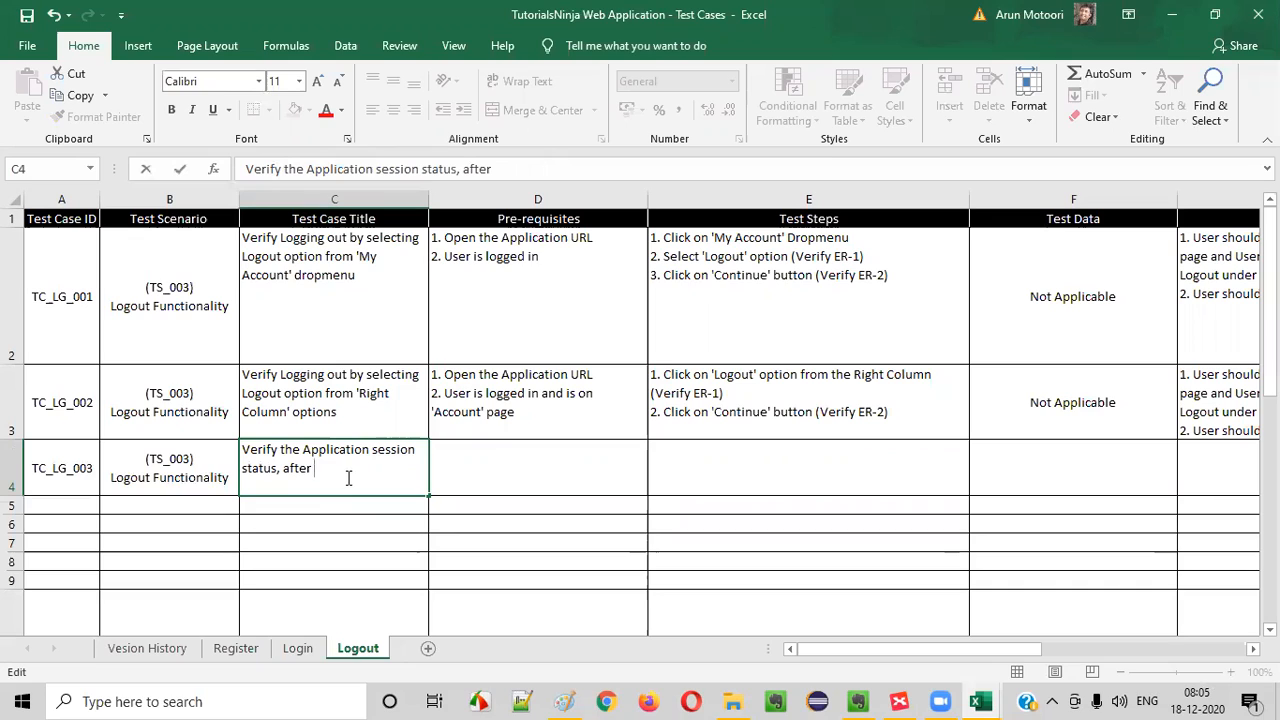
pyautogui.write('ogging and closing')
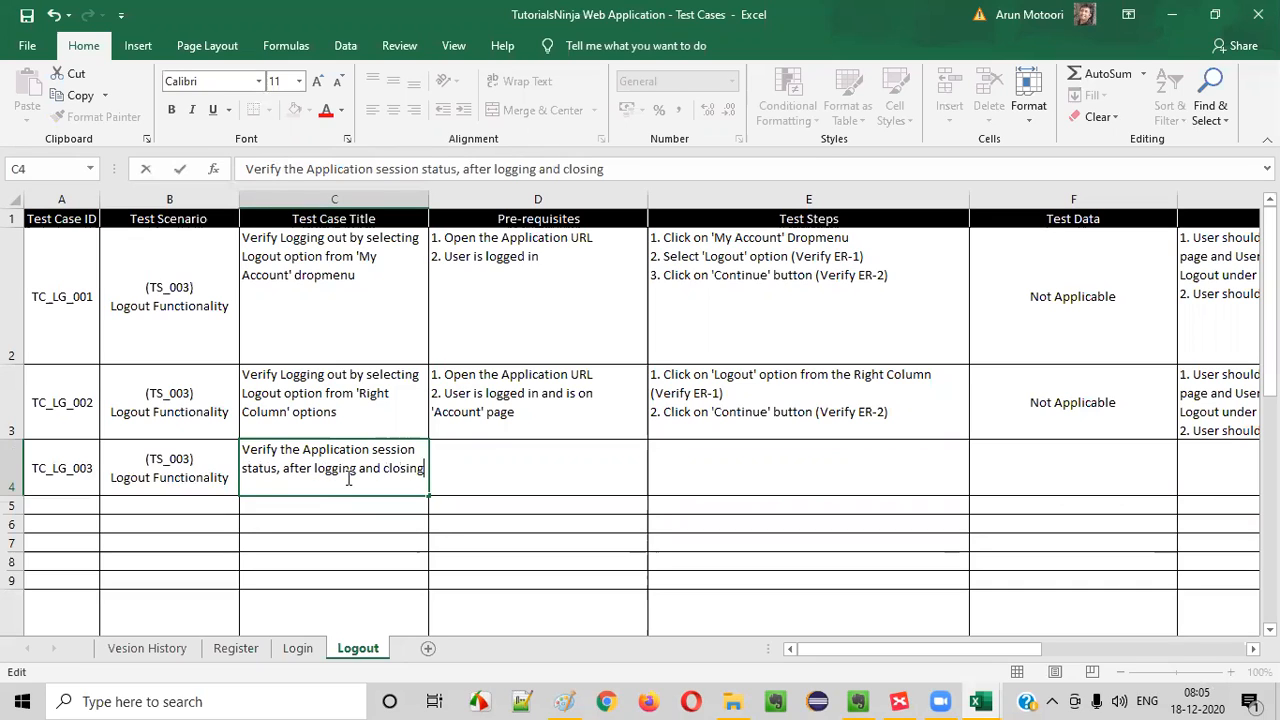
pyautogui.write(' the Browser ')
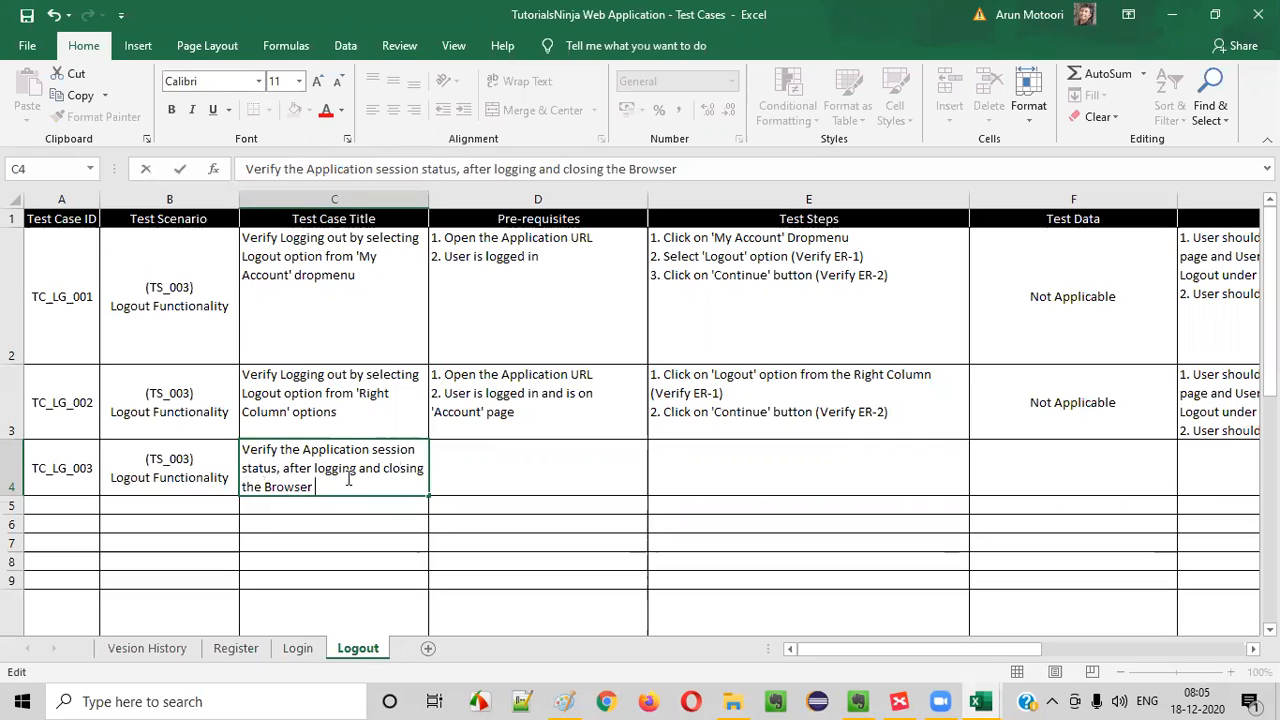
pyautogui.write('without logging out')
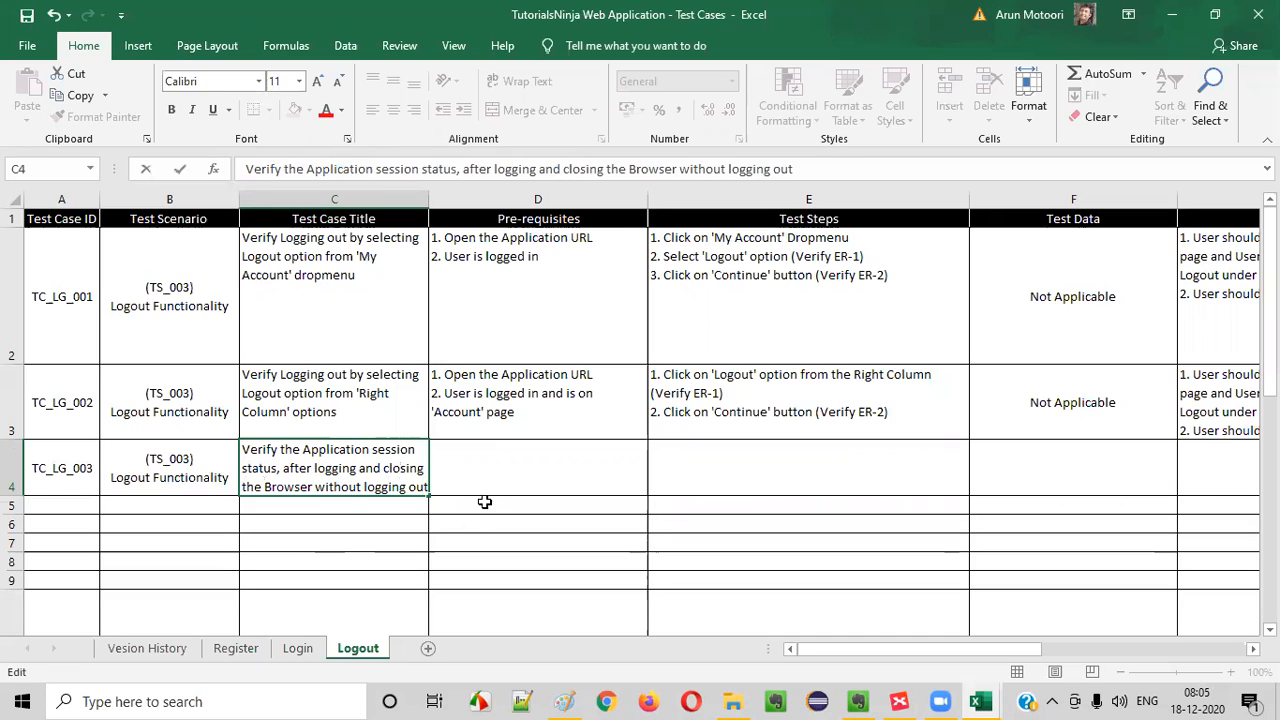
pyautogui.click(484, 502)
pyautogui.click(410, 480)
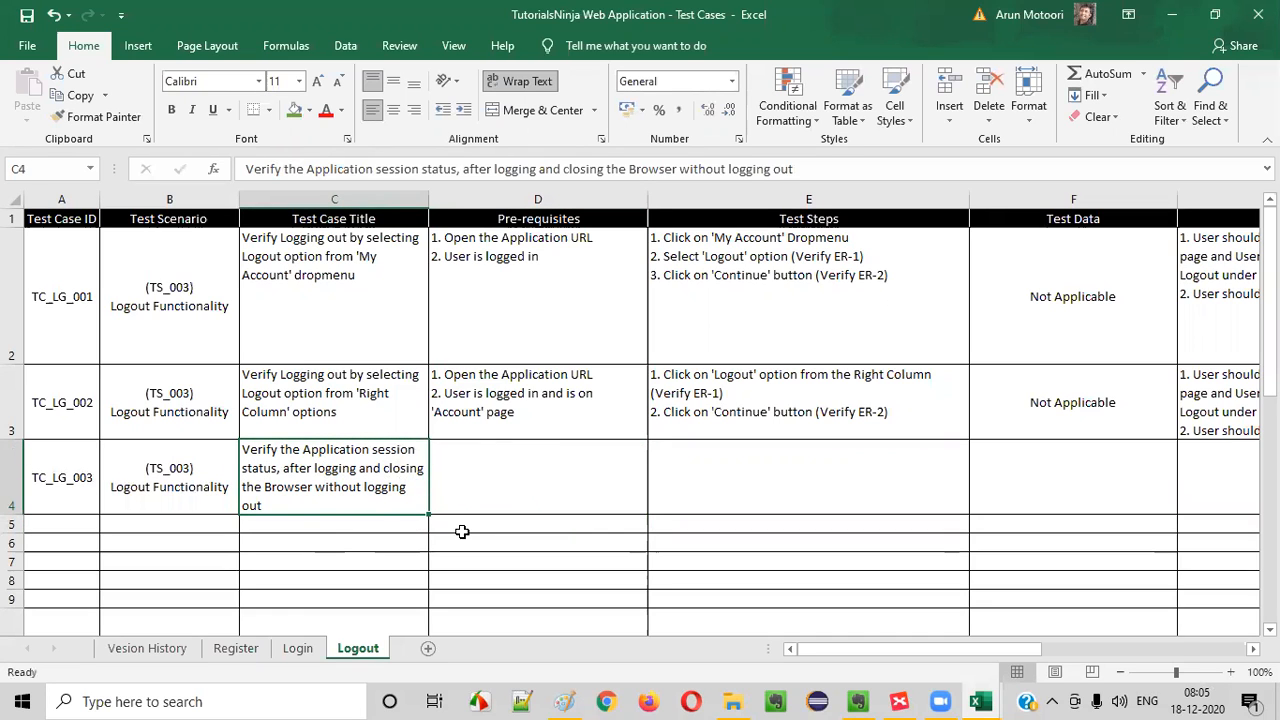
pyautogui.doubleClick(334, 467)
pyautogui.moveTo(246, 450); pyautogui.dragTo(425, 487)
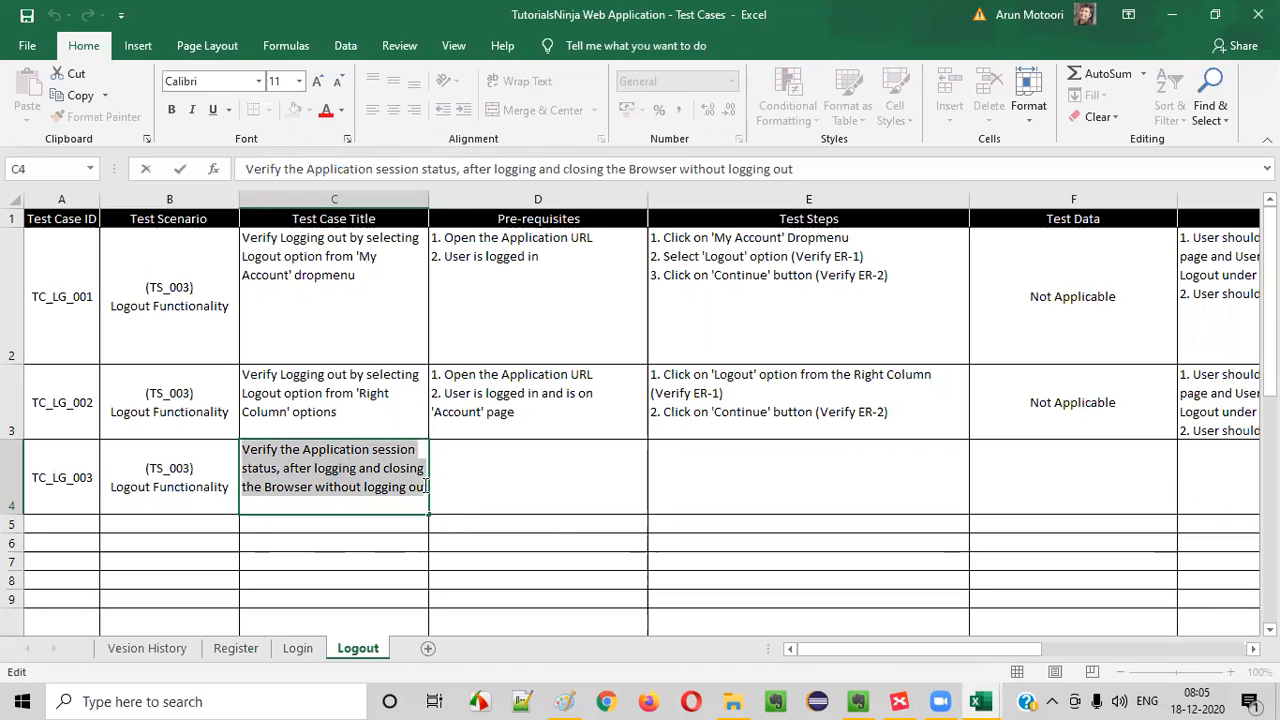
pyautogui.click(500, 486)
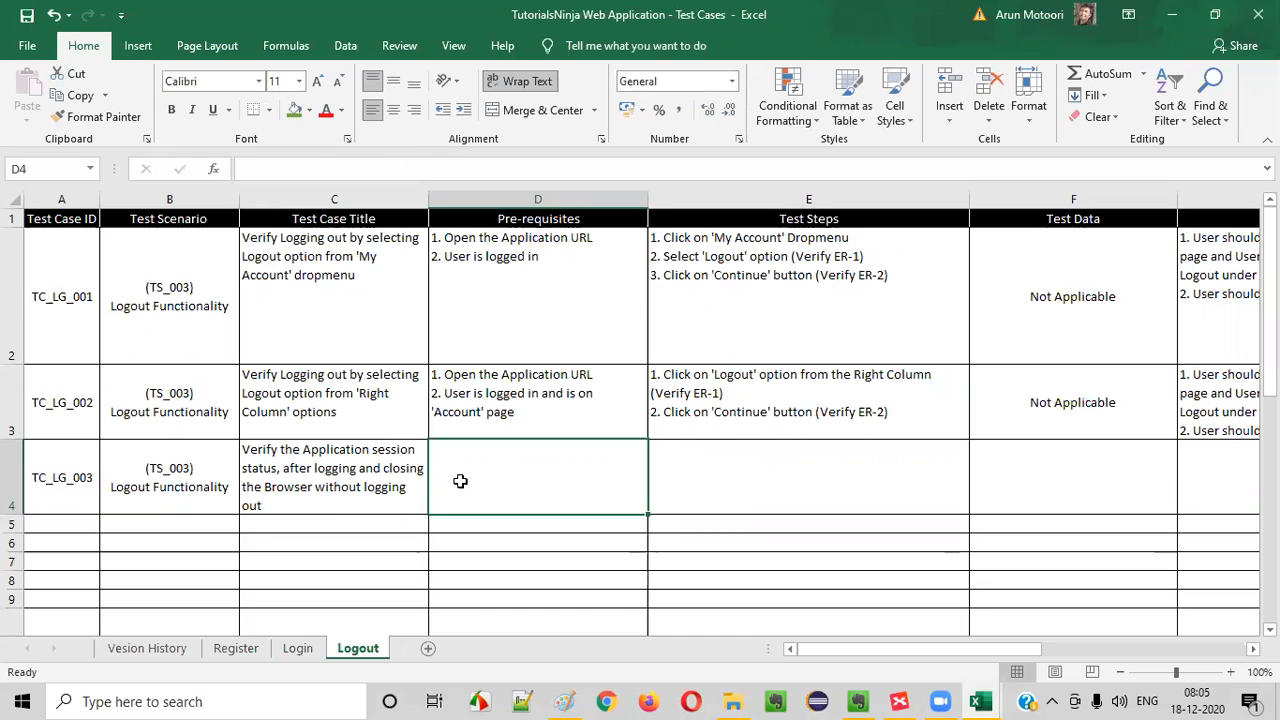
pyautogui.click(385, 492)
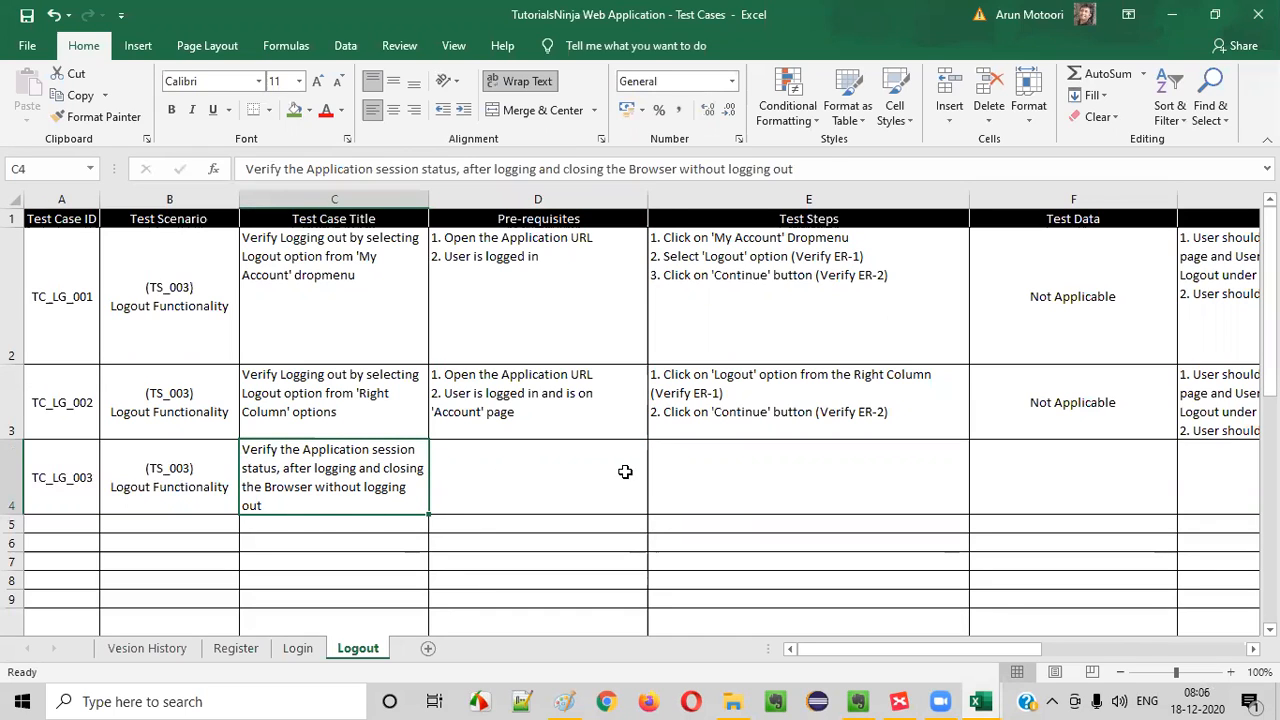
# - Copy the TC_LG_002 pre-requisites from D3 into D4
pyautogui.click(520, 411)
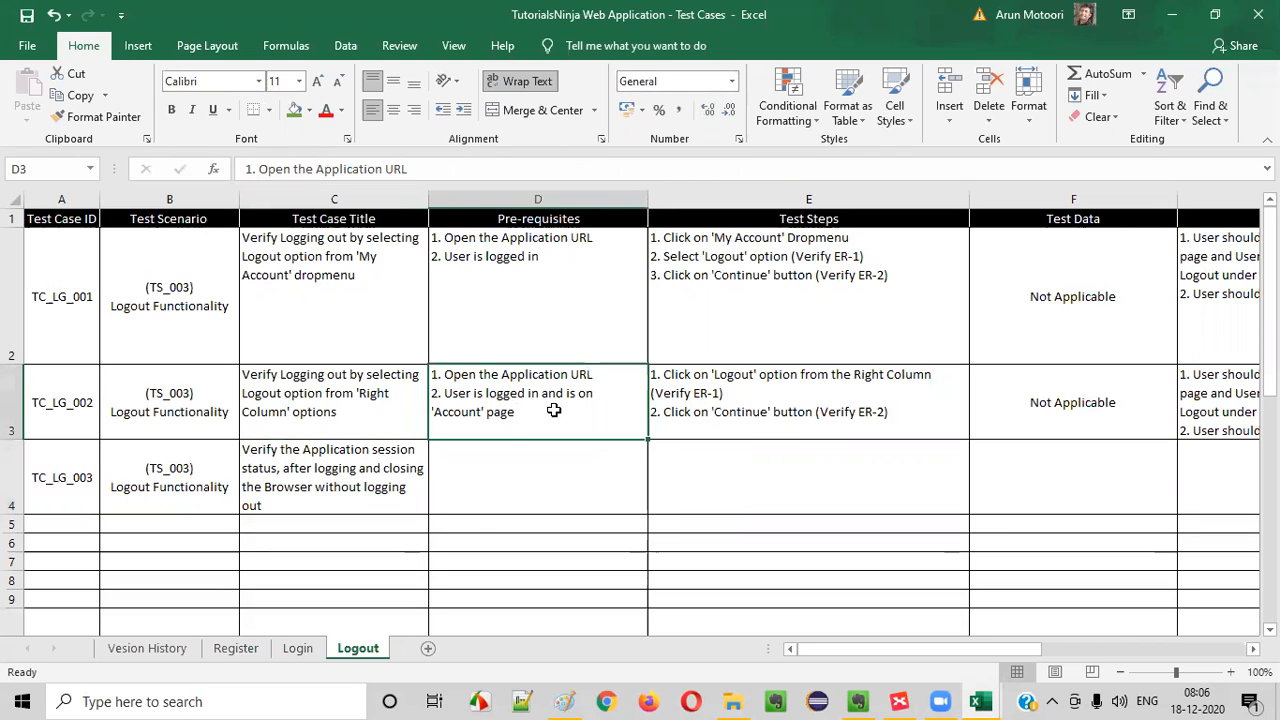
pyautogui.hotkey('ctrl', 'c')
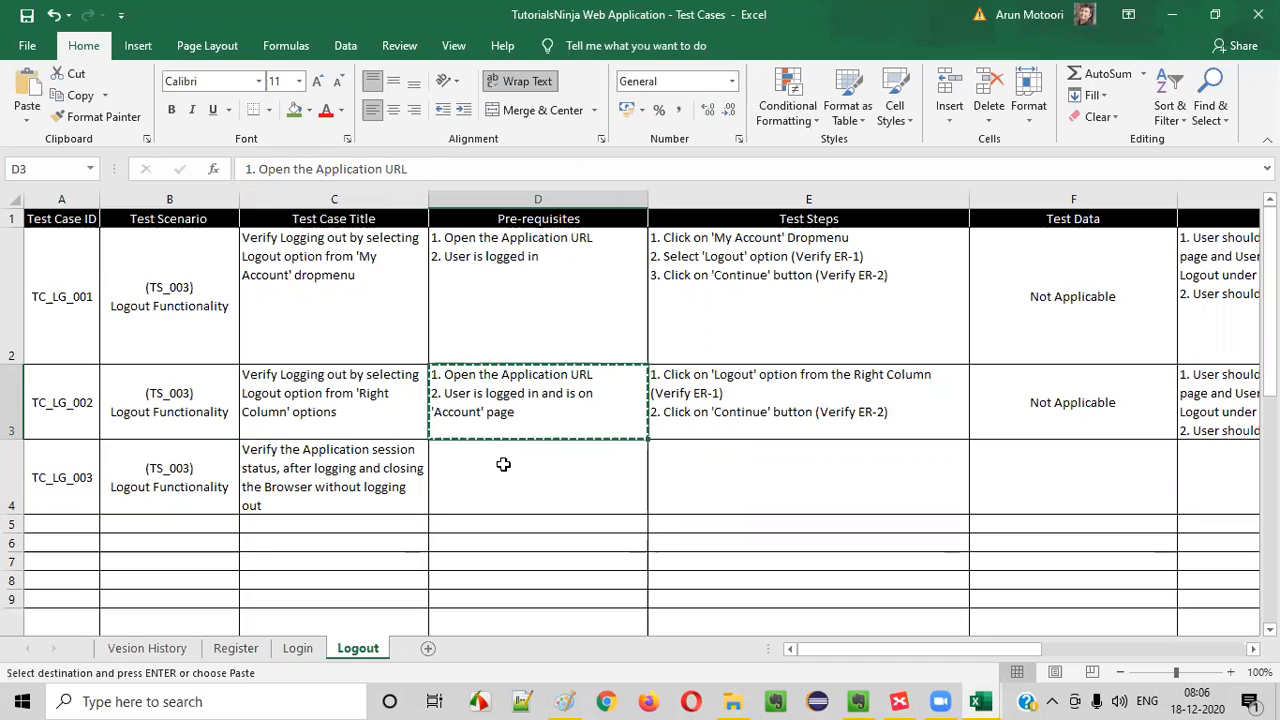
pyautogui.click(505, 465)
pyautogui.hotkey('ctrl', 'v')
# - Fill D4 with the TC_LG_001 pre-requisites copied from D2
pyautogui.click(530, 320)
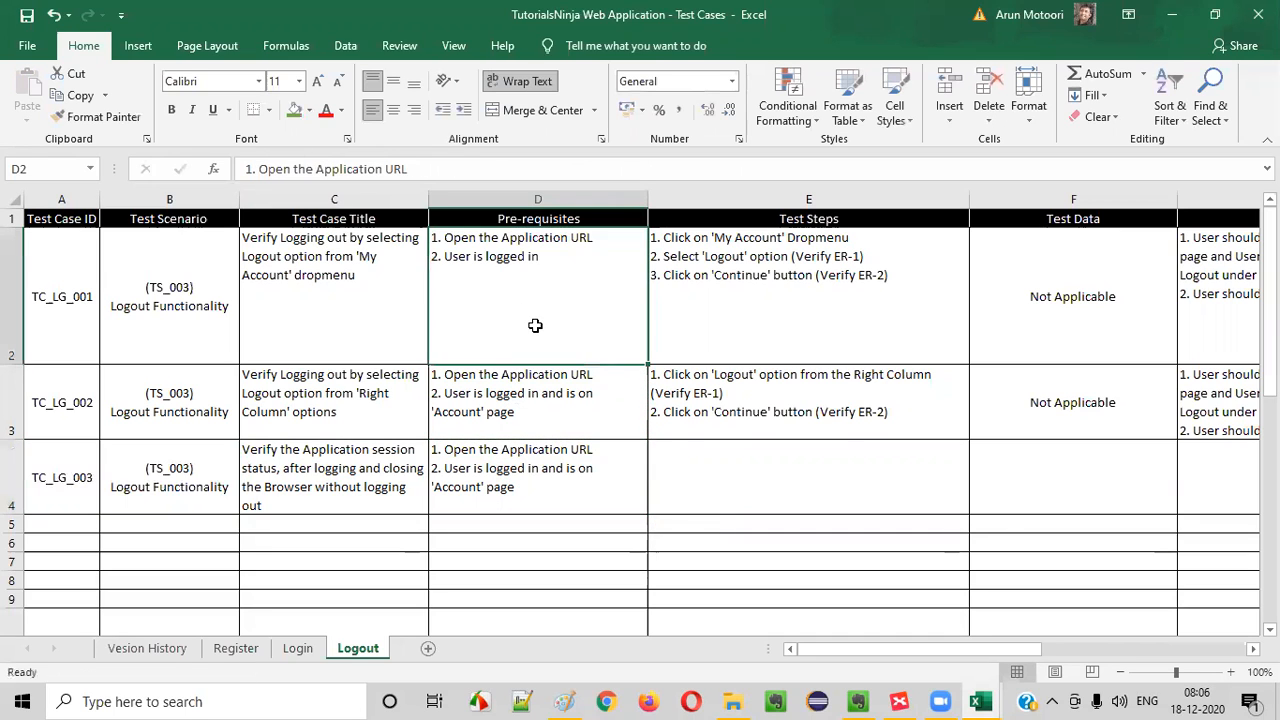
pyautogui.hotkey('ctrl', 'c')
pyautogui.click(580, 501)
pyautogui.hotkey('ctrl', 'v')
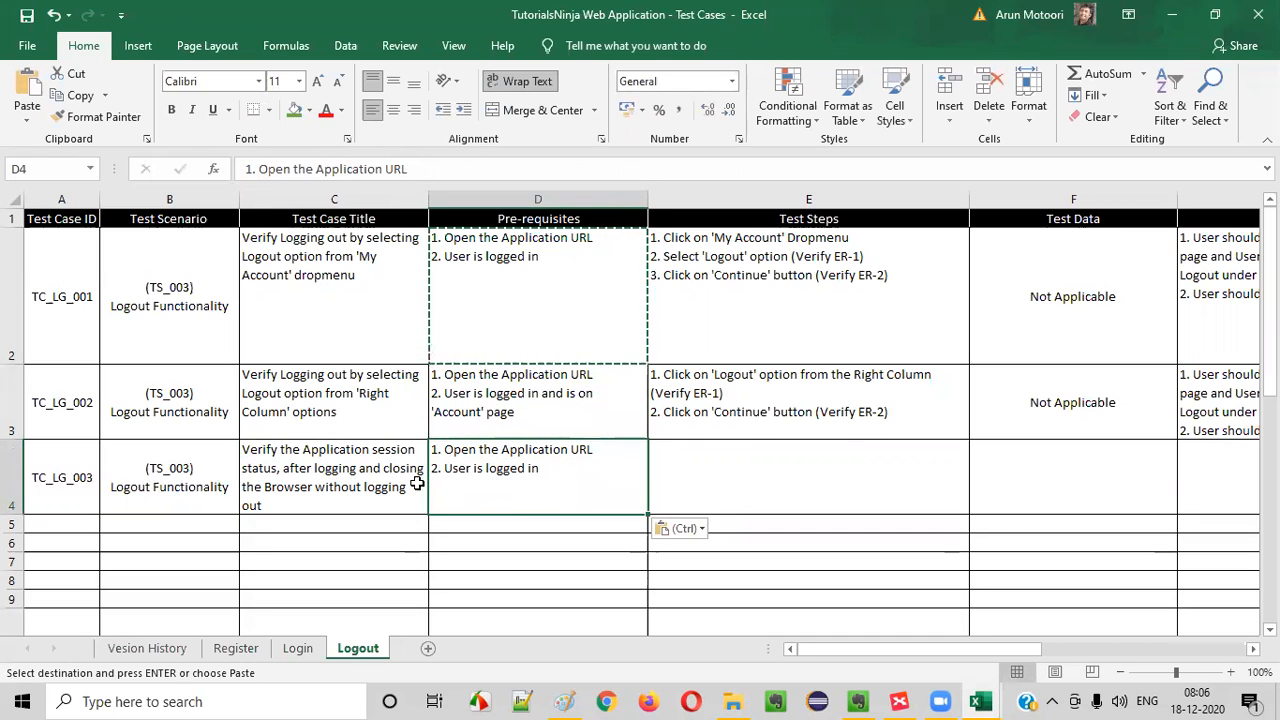
# - Switch to Chrome, load tutorialsninja.com/demo, and open the store's Account Login page
pyautogui.click(603, 700)
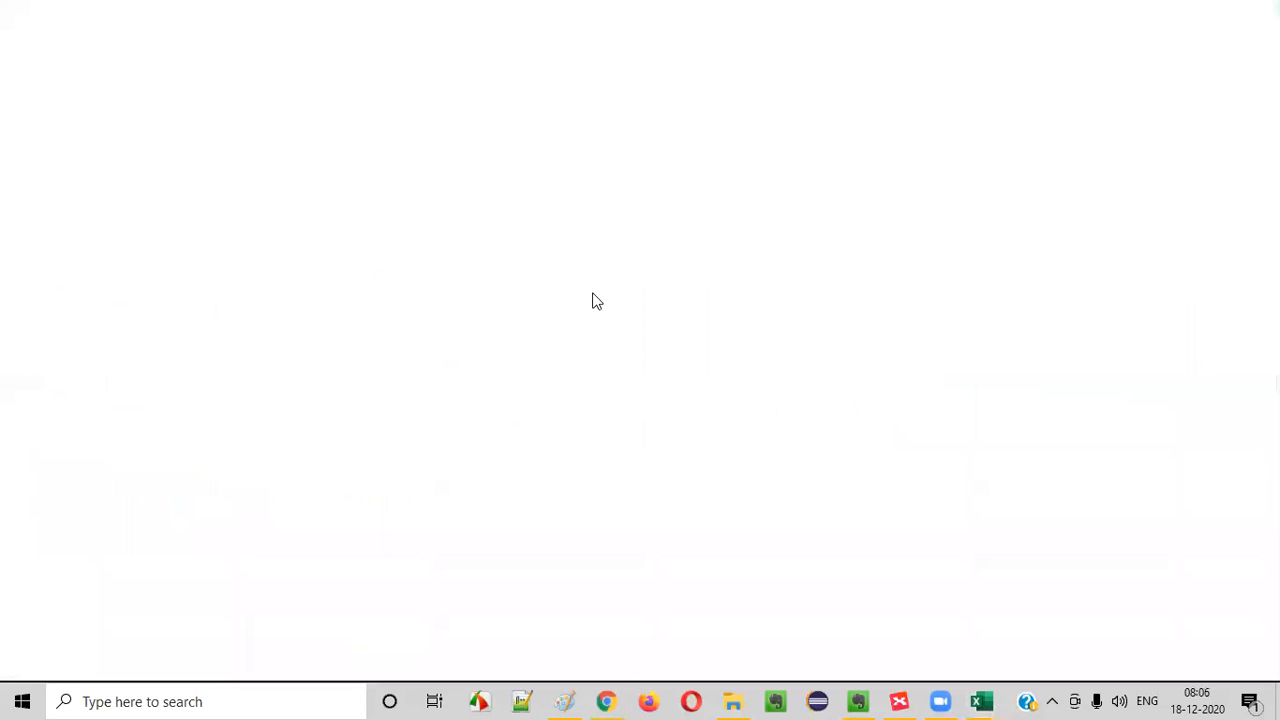
pyautogui.click(249, 50)
pyautogui.write('a')
pyautogui.press('BackSpace')
pyautogui.press('BackSpace')
pyautogui.write('tutorialsninja.com/demo')
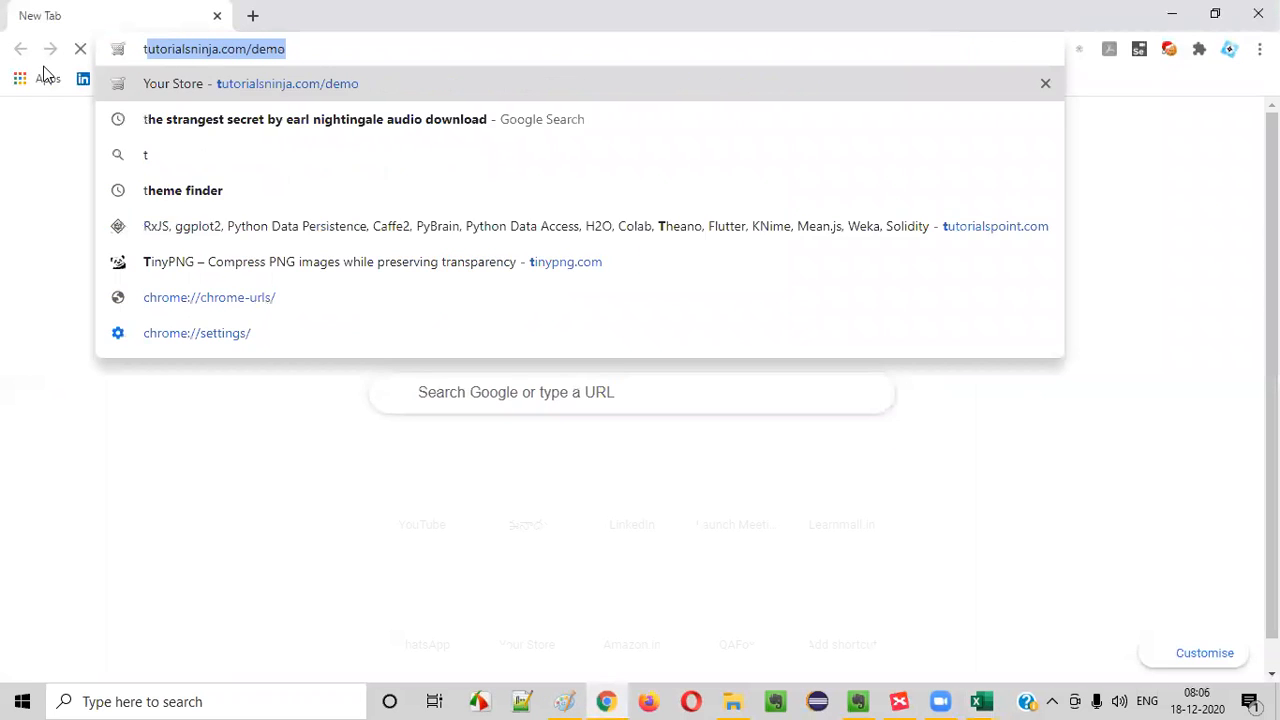
pyautogui.press('Return')
pyautogui.click(830, 86)
pyautogui.click(826, 140)
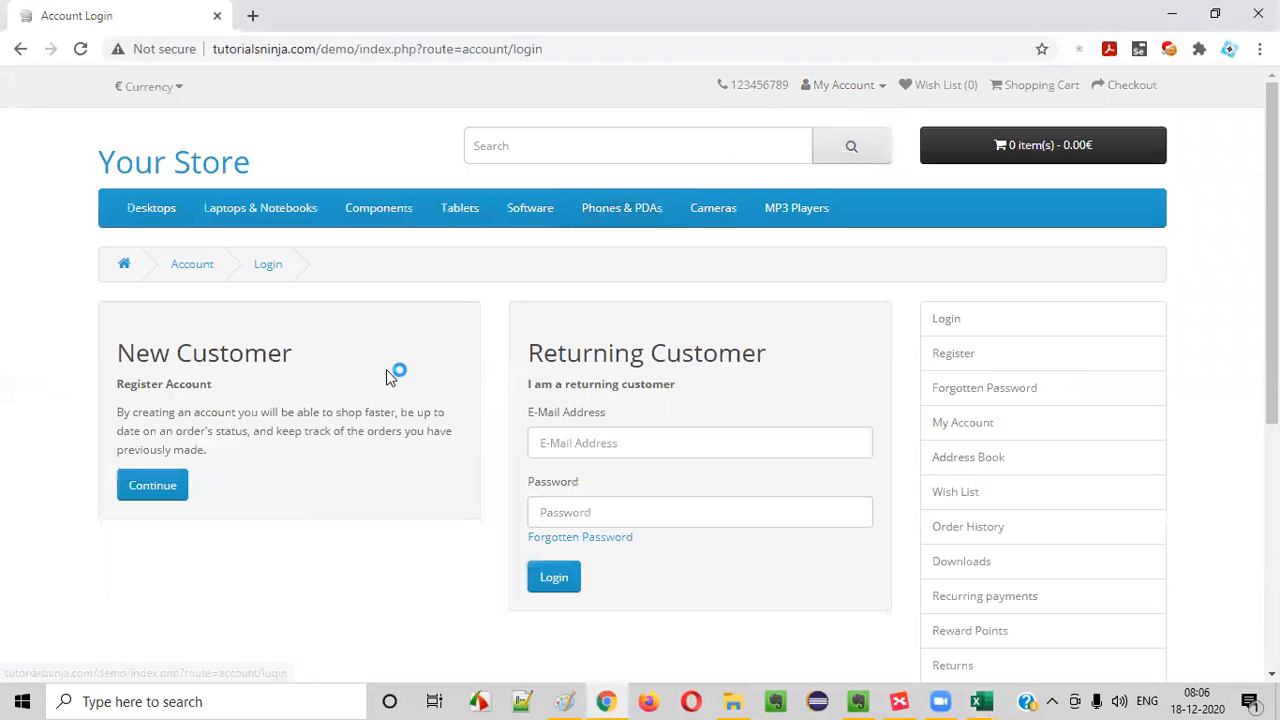
# - Log in as a returning customer by entering the e-mail address and the account password
pyautogui.click(600, 443)
pyautogui.write('a')
pyautogui.click(602, 585)
pyautogui.click(600, 523)
pyautogui.write('a')
pyautogui.click(562, 579)
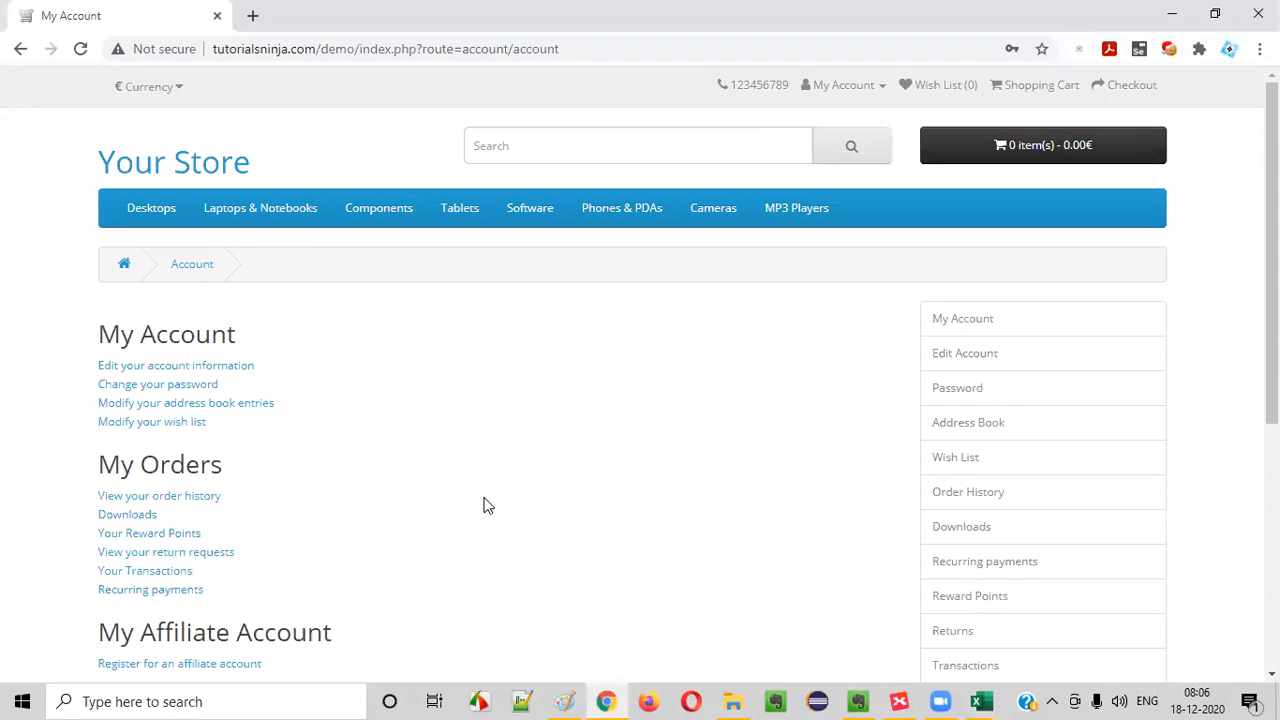
# - Switch back to Excel and enter "1. Close the Browser without Logging out" as the first TC_LG_003 test step in E4
pyautogui.hotkey('alt', 'Tab')
pyautogui.click(721, 461)
pyautogui.write('1. Close the Brow')
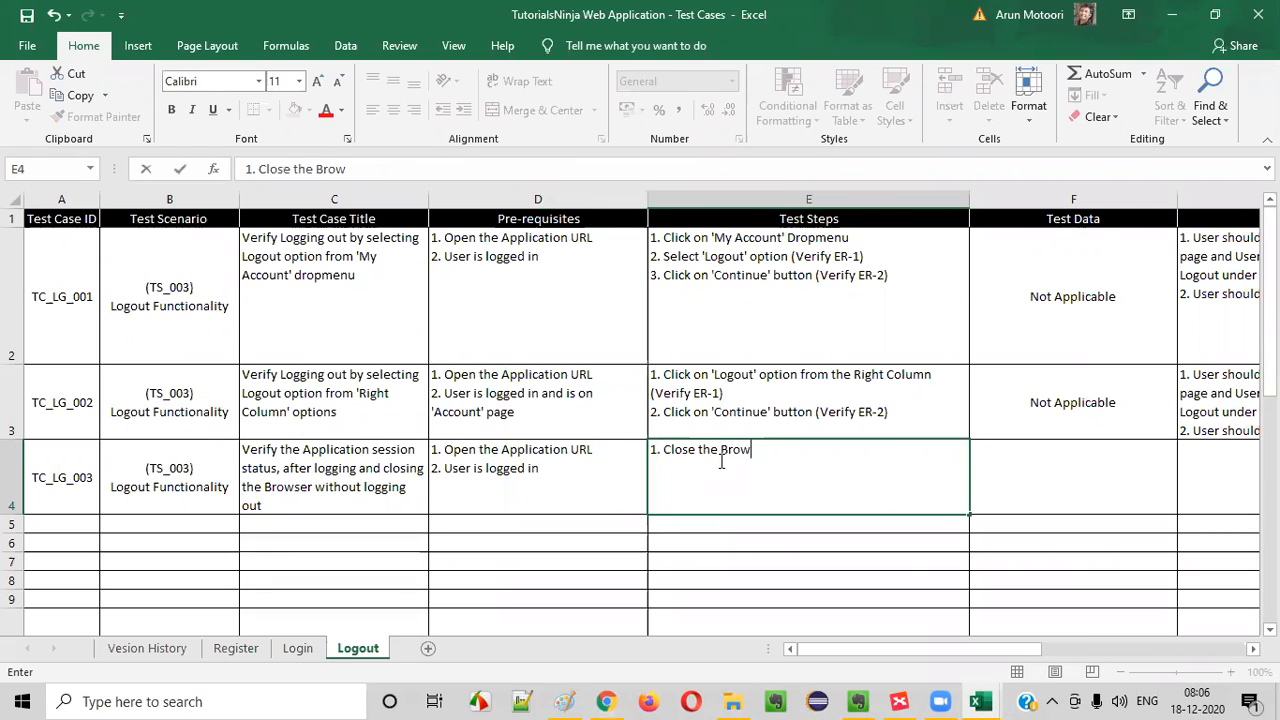
pyautogui.write('ser wih')
pyautogui.press('BackSpace')
pyautogui.write('thout')
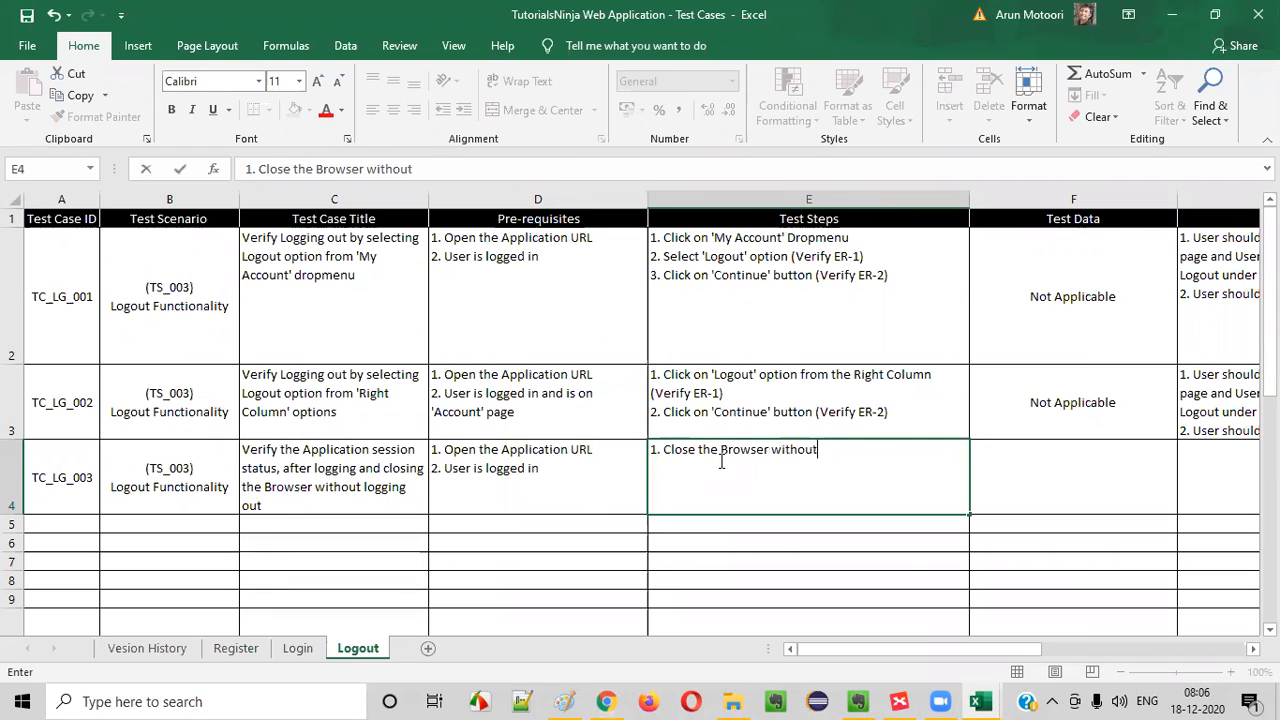
pyautogui.write(' Logging')
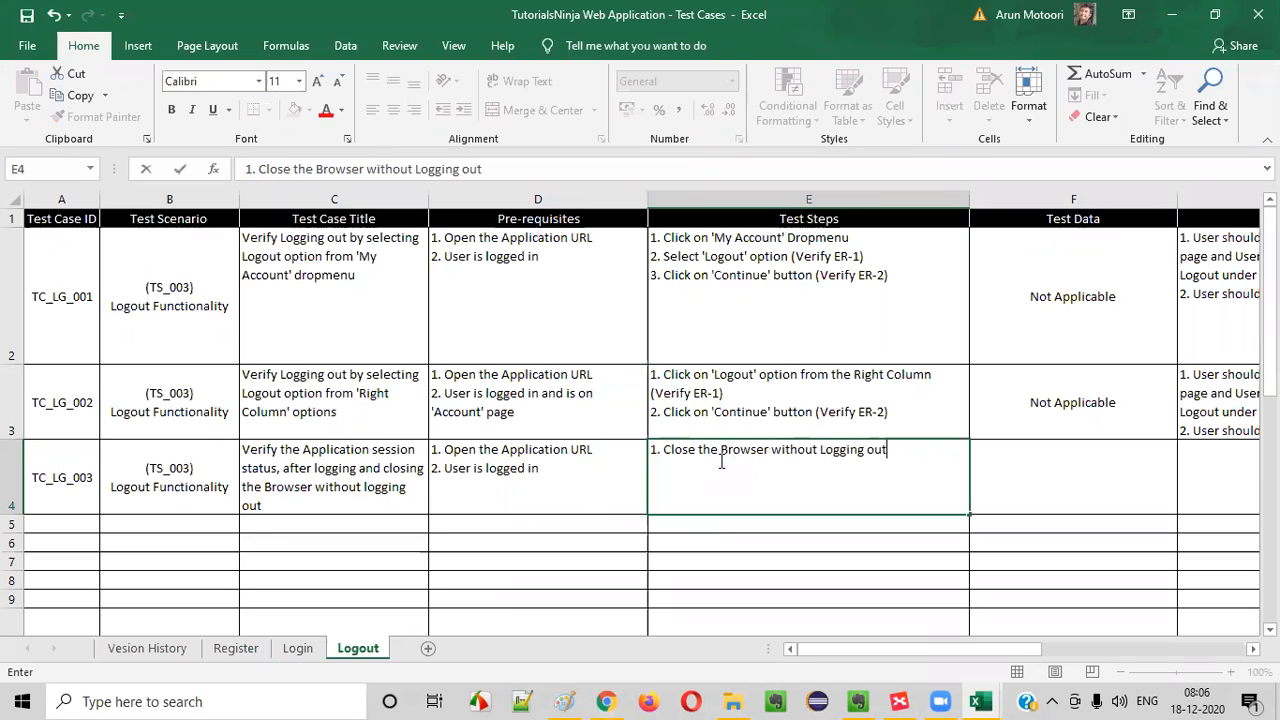
pyautogui.write(' out')
pyautogui.hotkey('alt', 'Return')
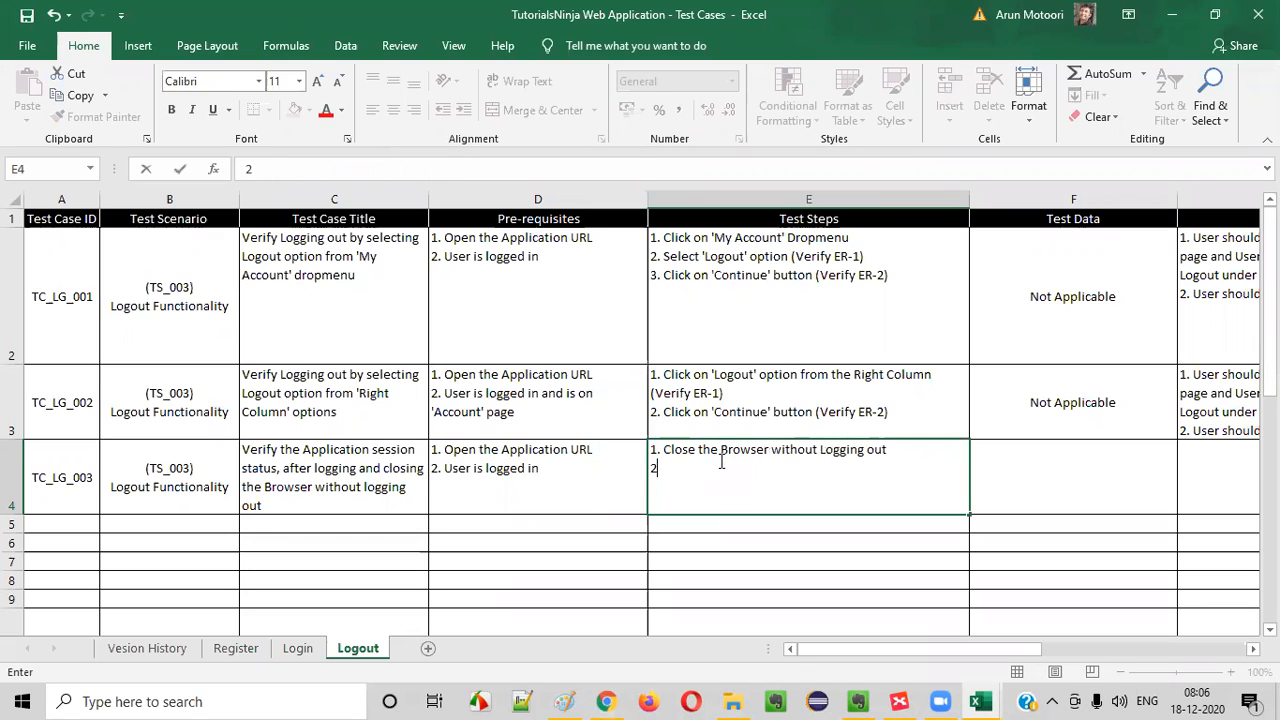
# - Add "2. Open the Browser and navigate the application" as the second line of the TC_LG_003 test steps in E4
pyautogui.hotkey('alt', 'Tab')
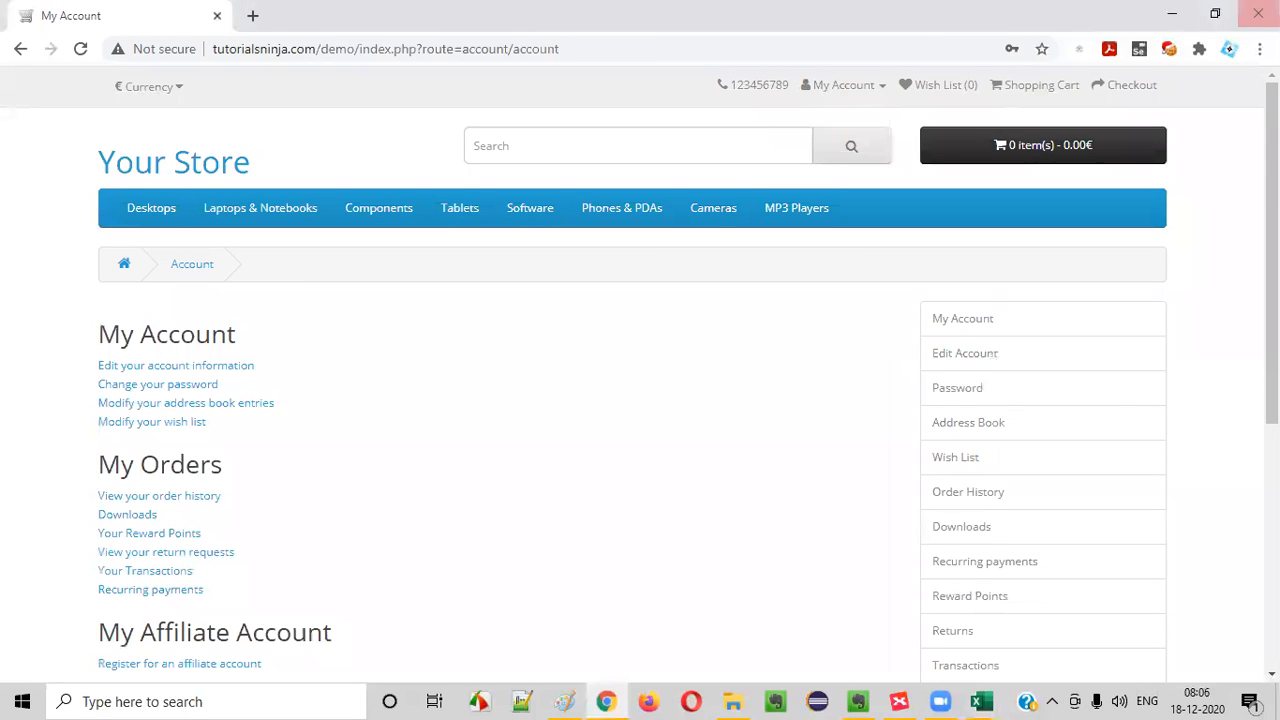
pyautogui.hotkey('alt', 'Tab')
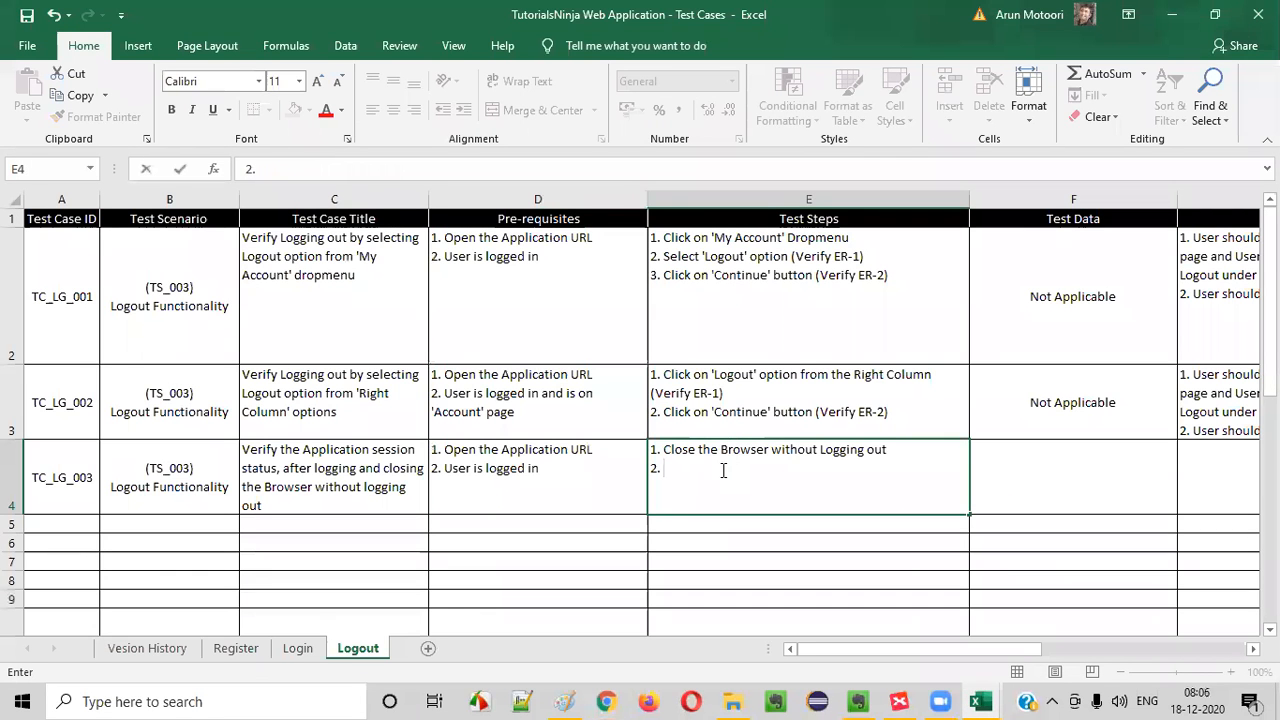
pyautogui.press('Tab')
pyautogui.doubleClick(720, 462)
pyautogui.write('Open teh')
pyautogui.write(' Browser and navigate teh')
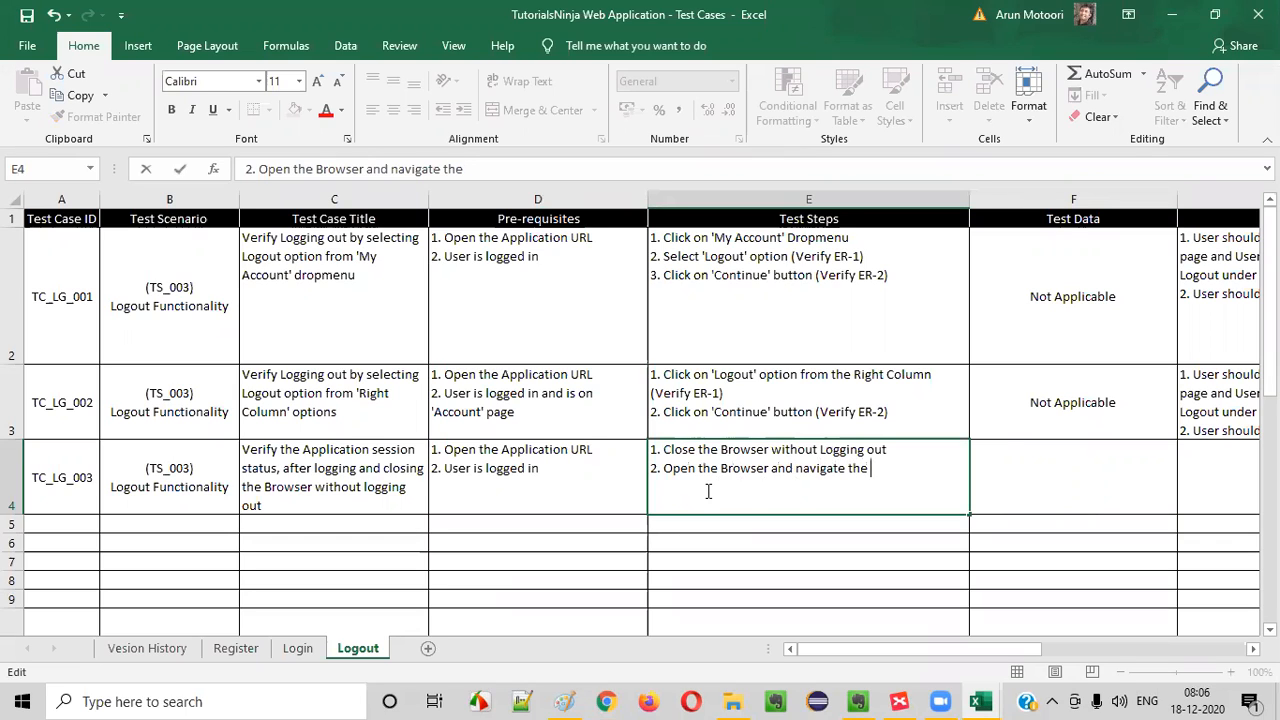
pyautogui.write('aton ag')
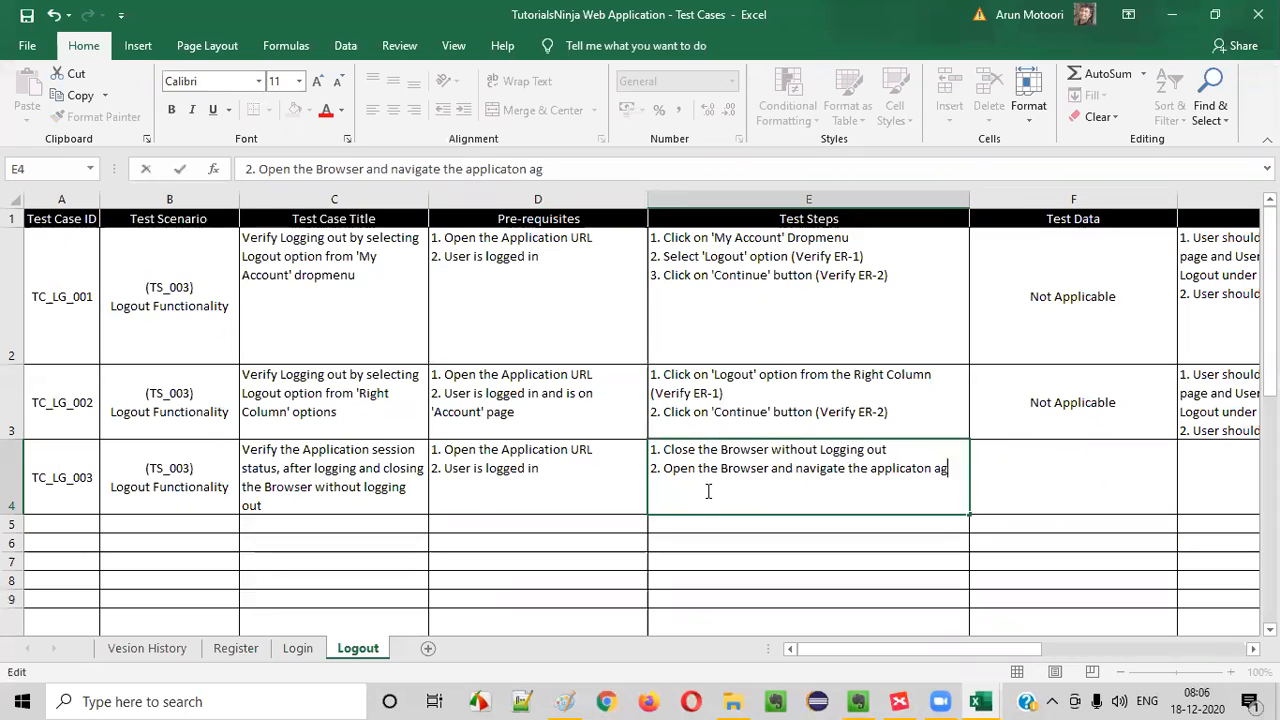
pyautogui.press('BackSpace')
pyautogui.press('BackSpace')
pyautogui.press('BackSpace')
pyautogui.press('BackSpace')
pyautogui.write('tion aga')
pyautogui.click(816, 576)
pyautogui.doubleClick(877, 486)
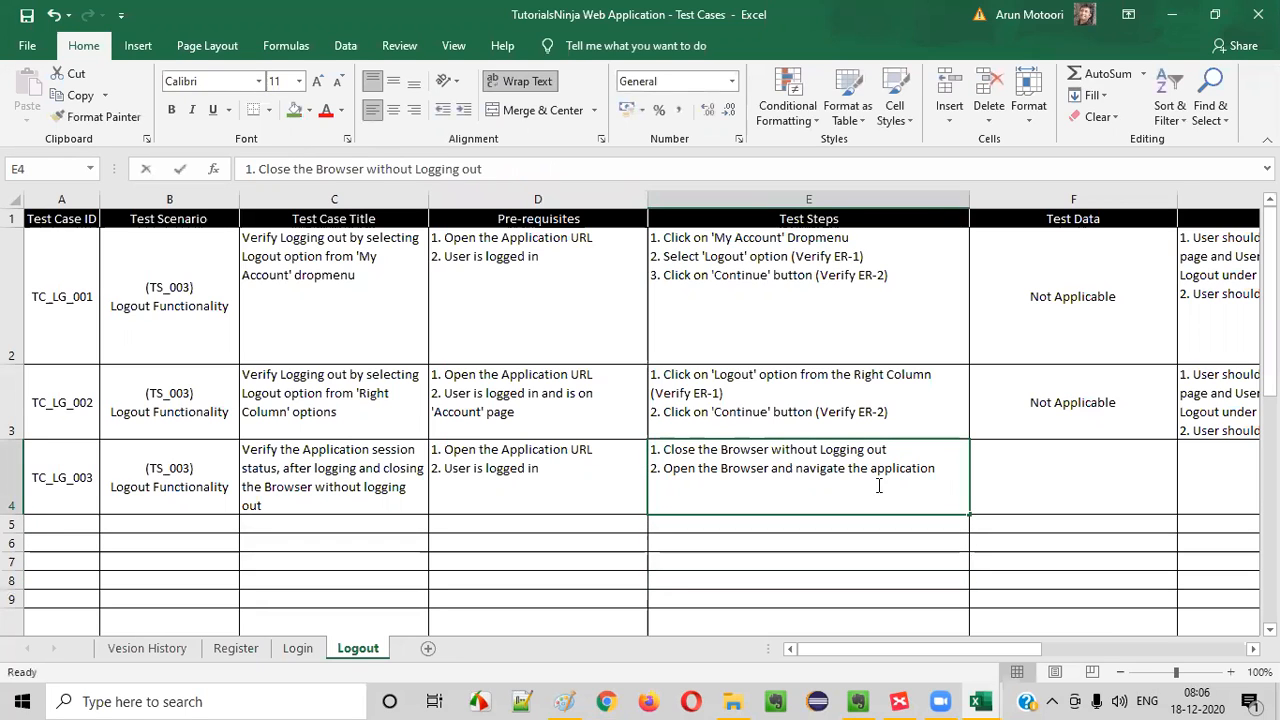
# - Reopen Chrome, load tutorialsninja.com/demo, and check the login state in the store's My Account options
pyautogui.click(607, 700)
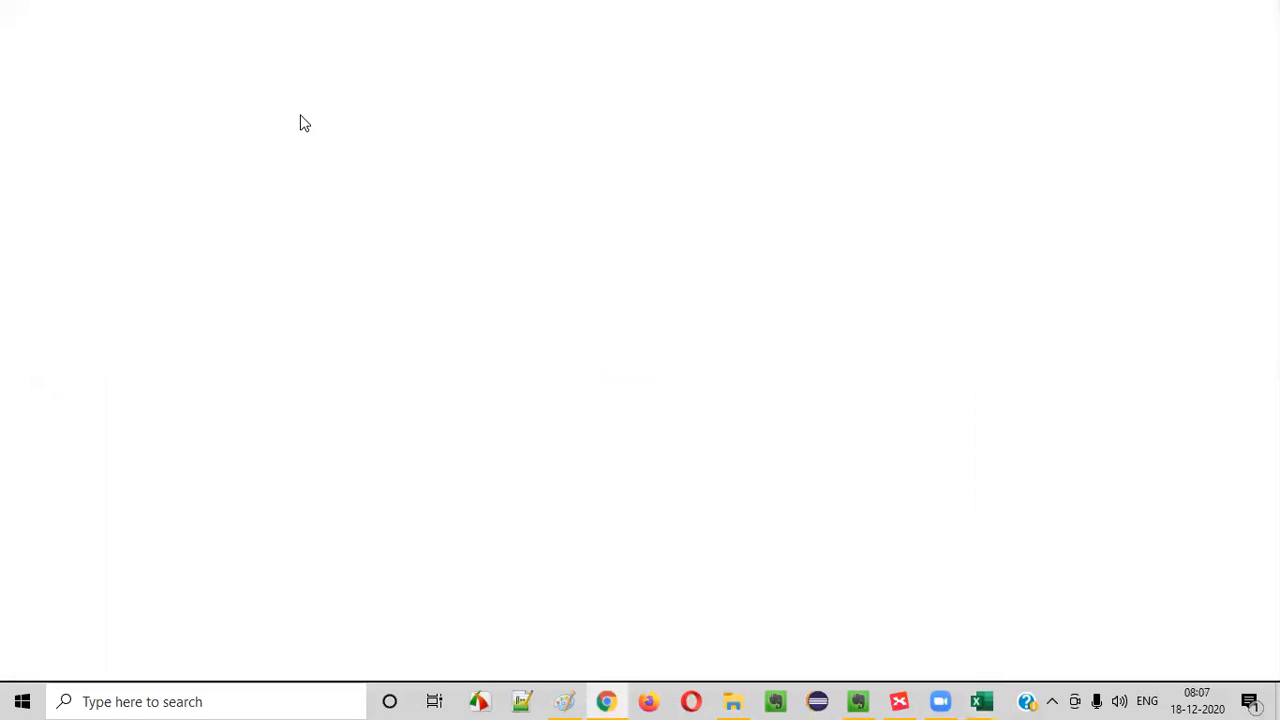
pyautogui.write('tutorialsninja.com/demo')
pyautogui.press('Return')
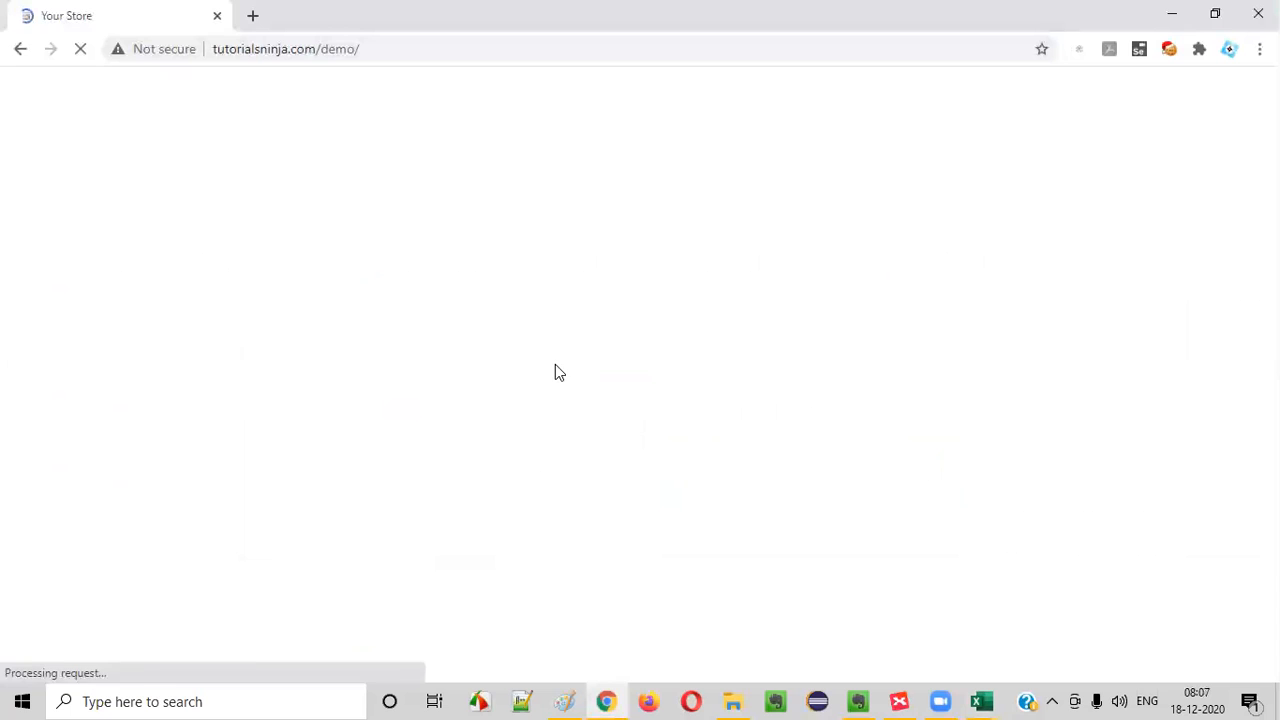
pyautogui.click(862, 86)
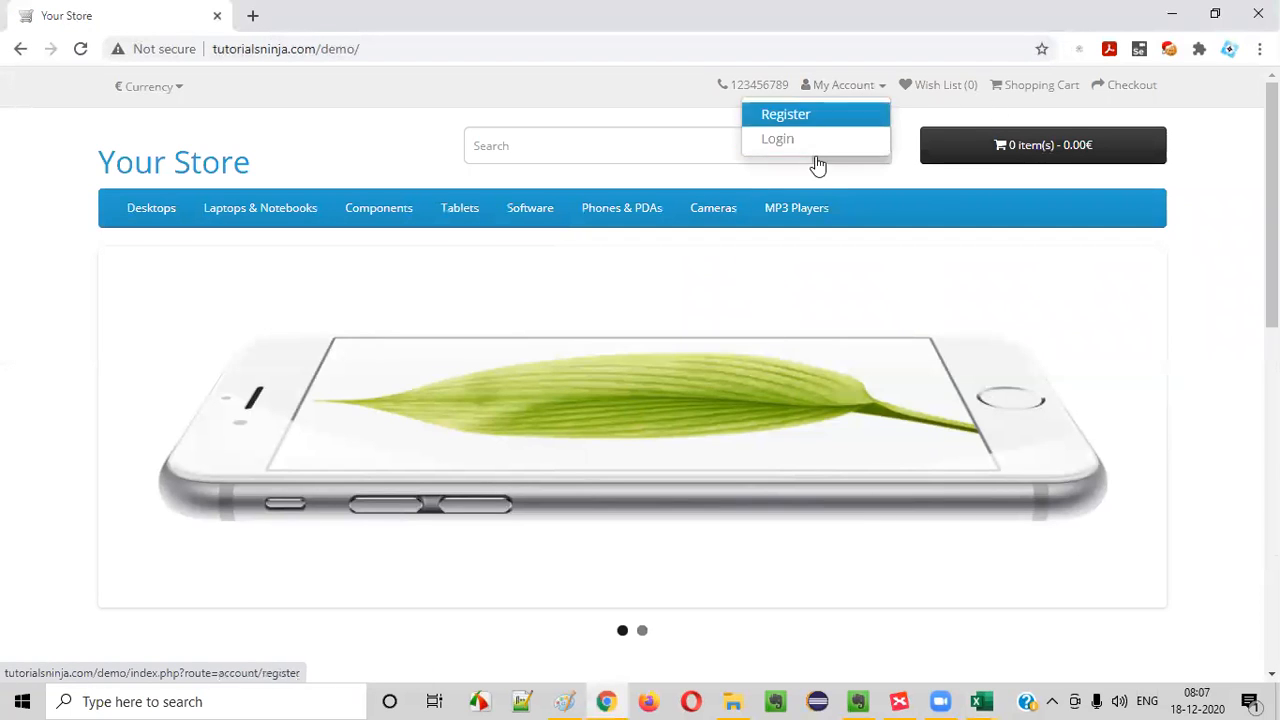
# - Return to Excel and append "(Verify ER-1)" to the second test step in E4
pyautogui.hotkey('alt', 'Tab')
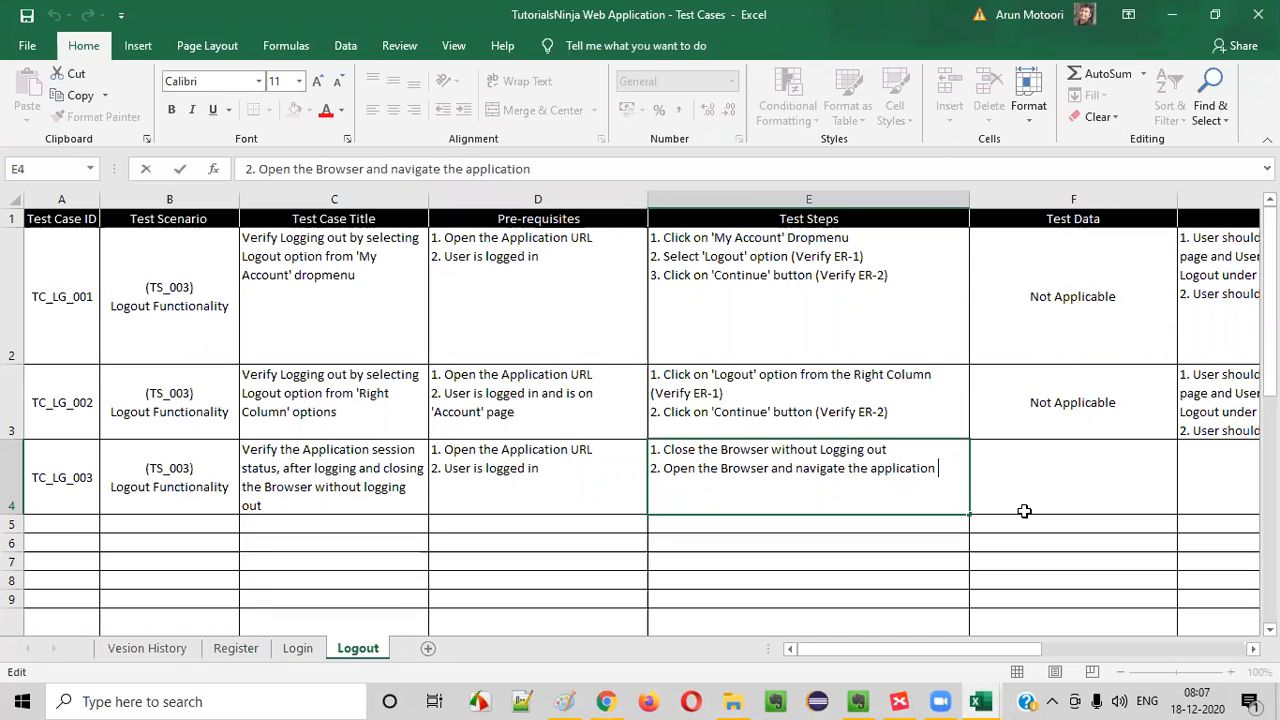
pyautogui.click(1011, 477)
pyautogui.doubleClick(828, 497)
pyautogui.write('Verify ER-1(')
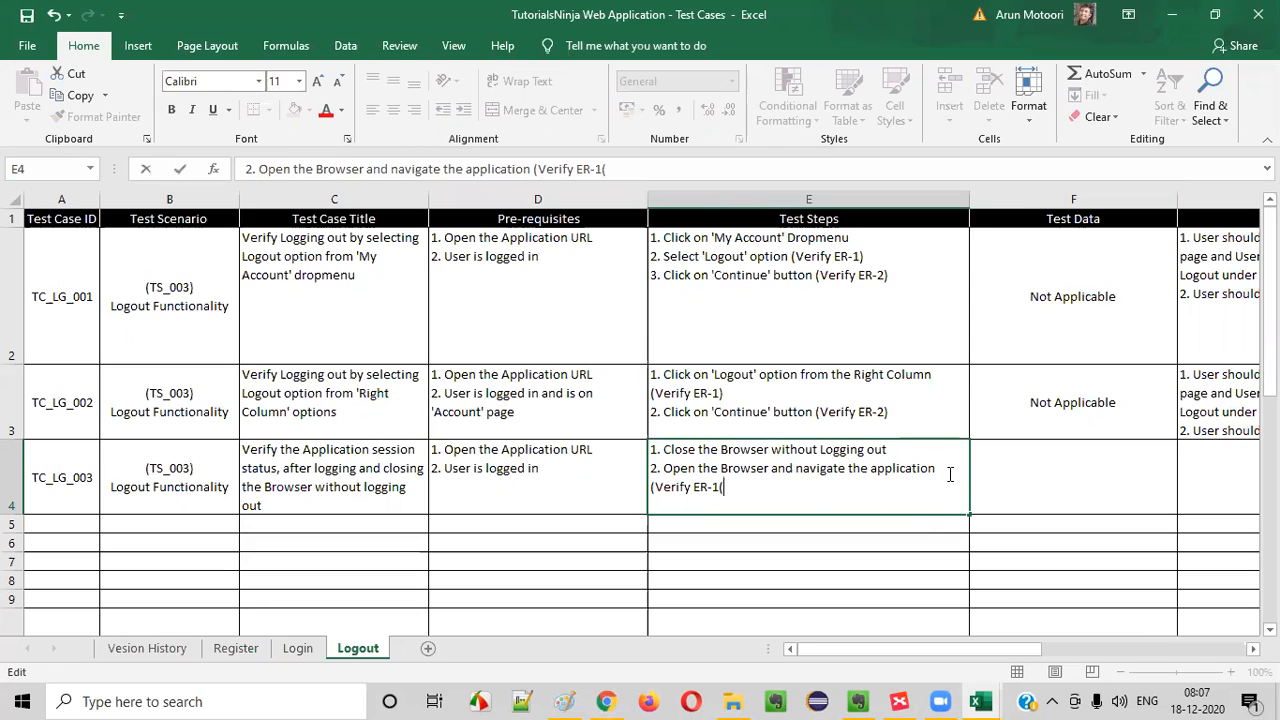
# - Copy the TC_LG_002 test data "Not Applicable" from F3 into F4
pyautogui.click(1077, 402)
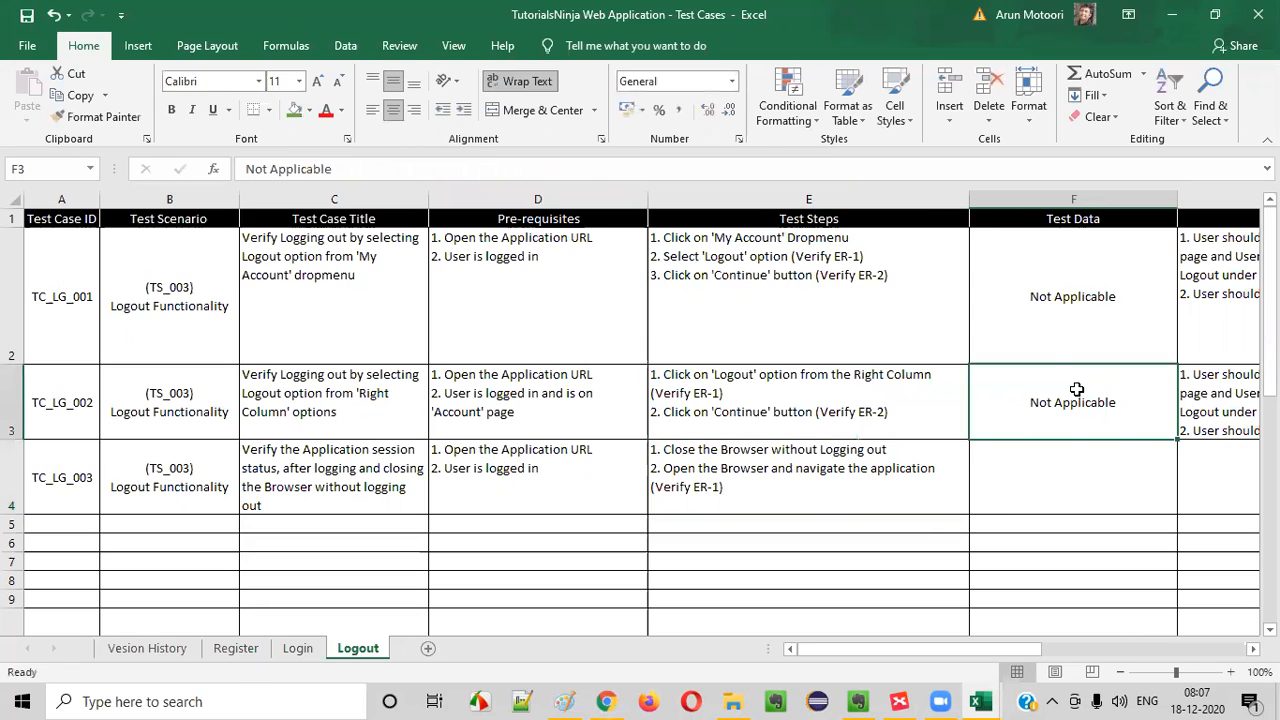
pyautogui.hotkey('ctrl', 'c')
pyautogui.click(1051, 480)
pyautogui.hotkey('ctrl', 'v')
# - Start the TC_LG_003 expected result in G4 with "1. User session"
pyautogui.press('Tab')
pyautogui.write('1. User ')
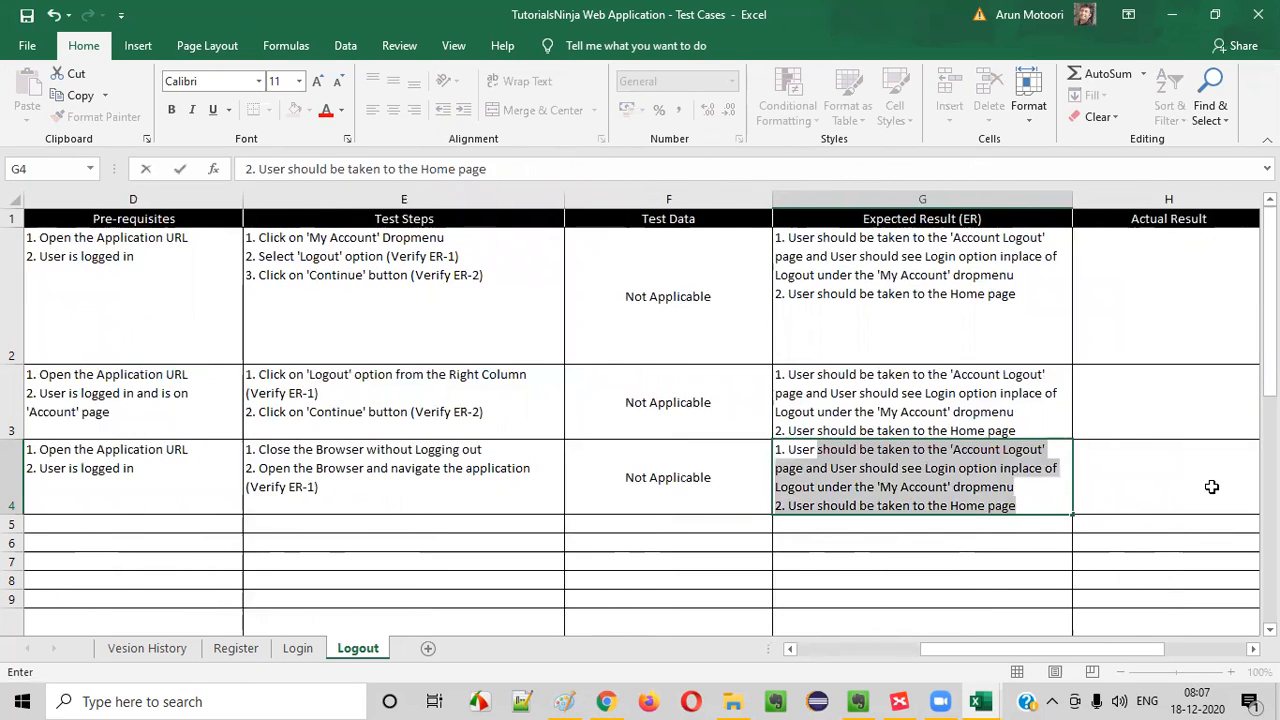
pyautogui.write('log')
pyautogui.press('BackSpace')
pyautogui.press('BackSpace')
pyautogui.press('BackSpace')
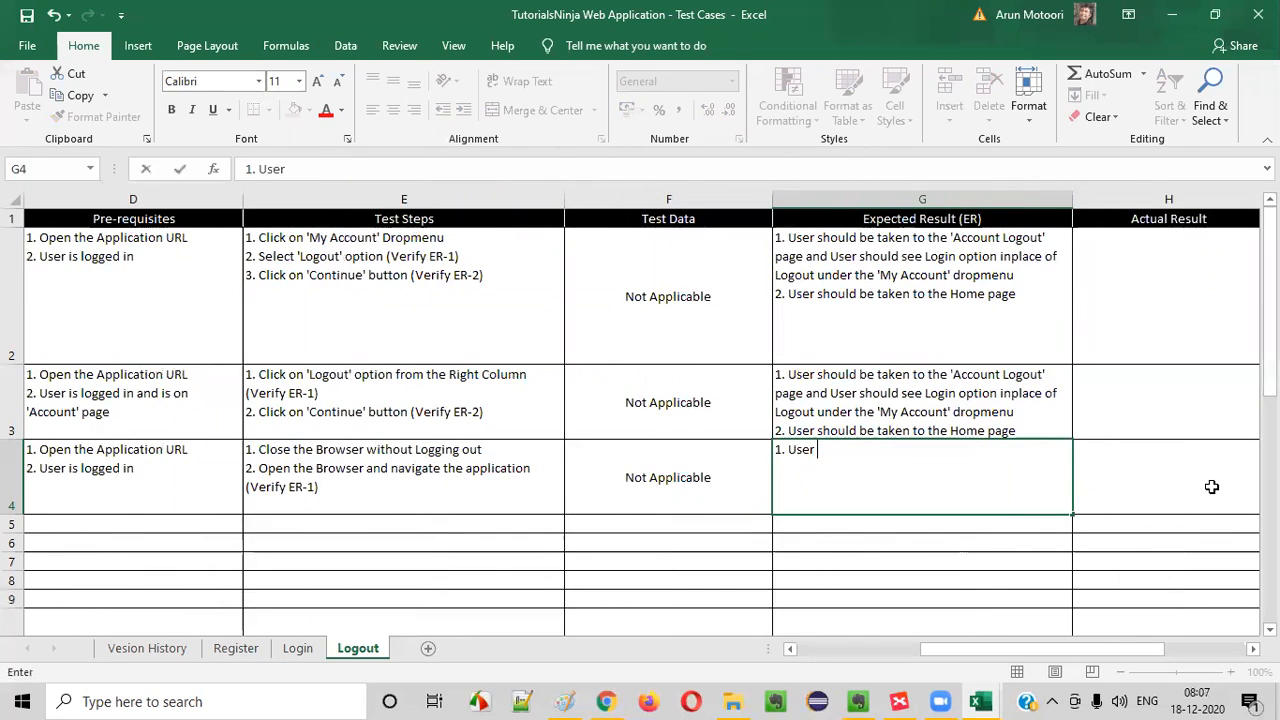
pyautogui.write('session')
# - Check the TC_LG_003 title in C4 and replace "User" with "Application" in the expected result in G4
pyautogui.click(260, 508)
pyautogui.moveTo(40, 473); pyautogui.dragTo(240, 486)
pyautogui.click(522, 479)
pyautogui.click(334, 497)
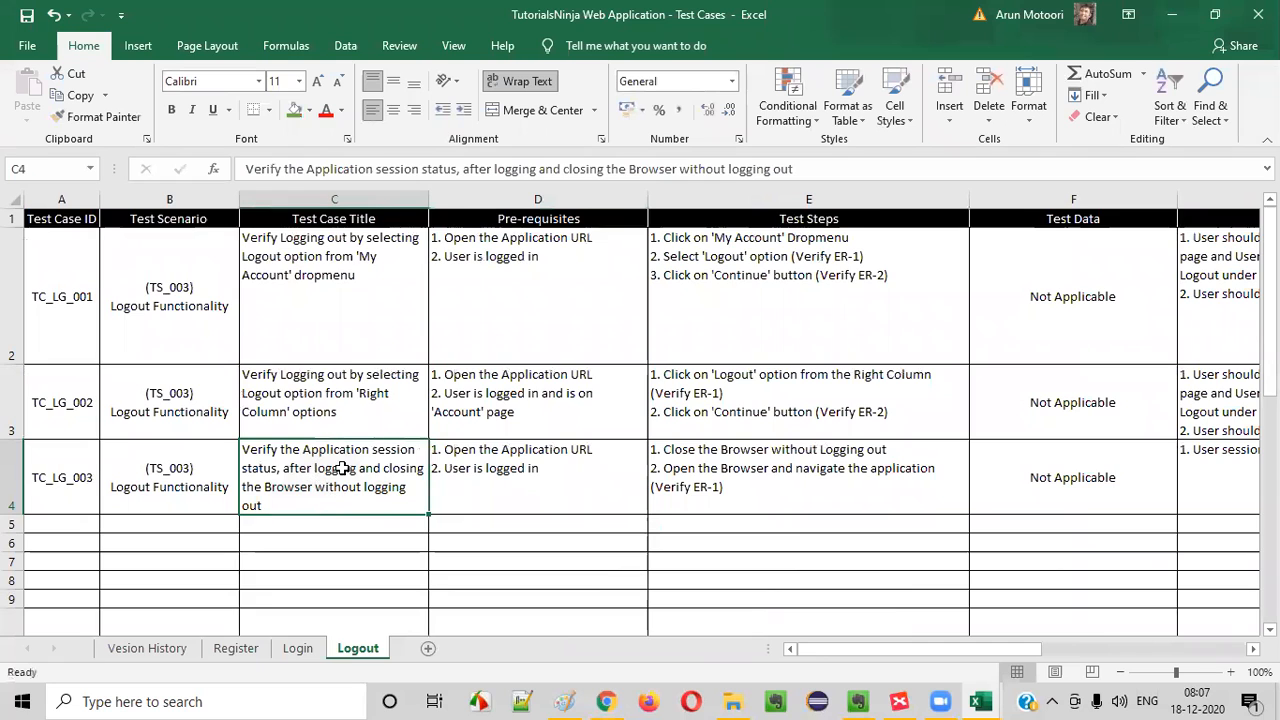
pyautogui.doubleClick(1223, 471)
pyautogui.doubleClick(800, 450)
pyautogui.write('App')
pyautogui.write('lication session')
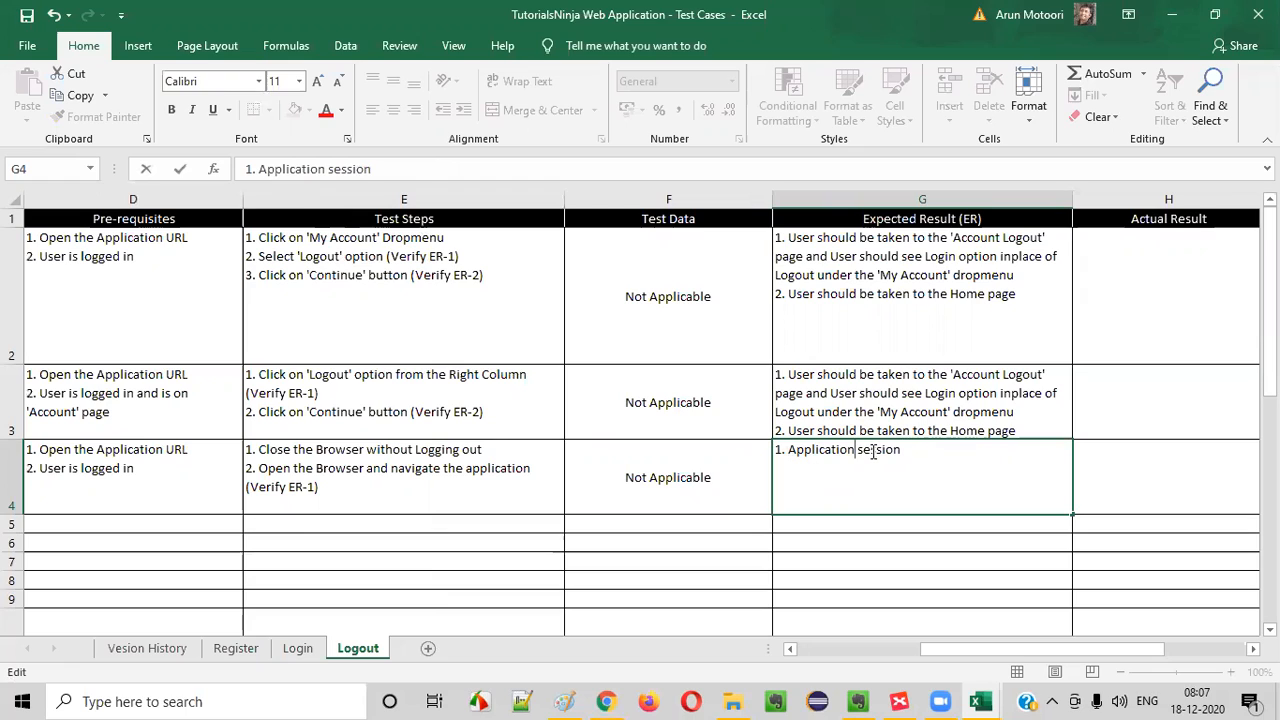
# - Reword G4 as "1. Application should not get logged out, instead the login session need to be mainitained"
pyautogui.doubleClick(873, 451)
pyautogui.write('should')
pyautogui.write(' not get logged ')
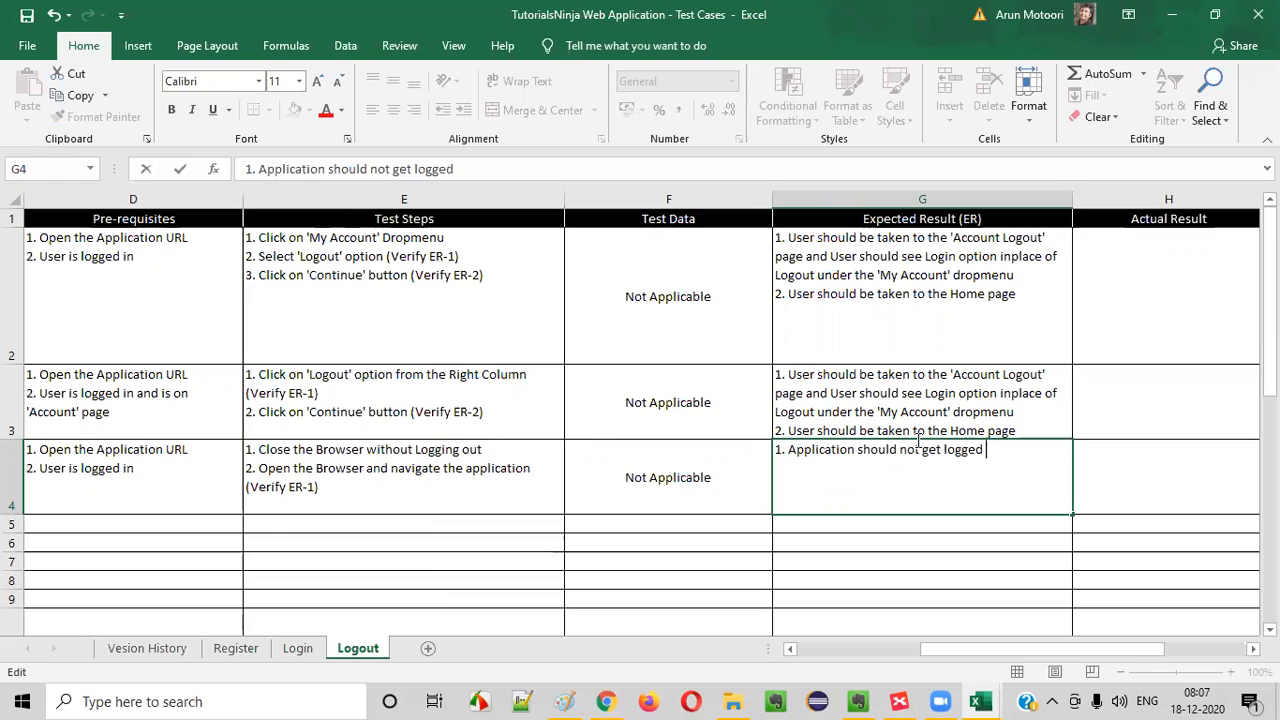
pyautogui.write('out, instea')
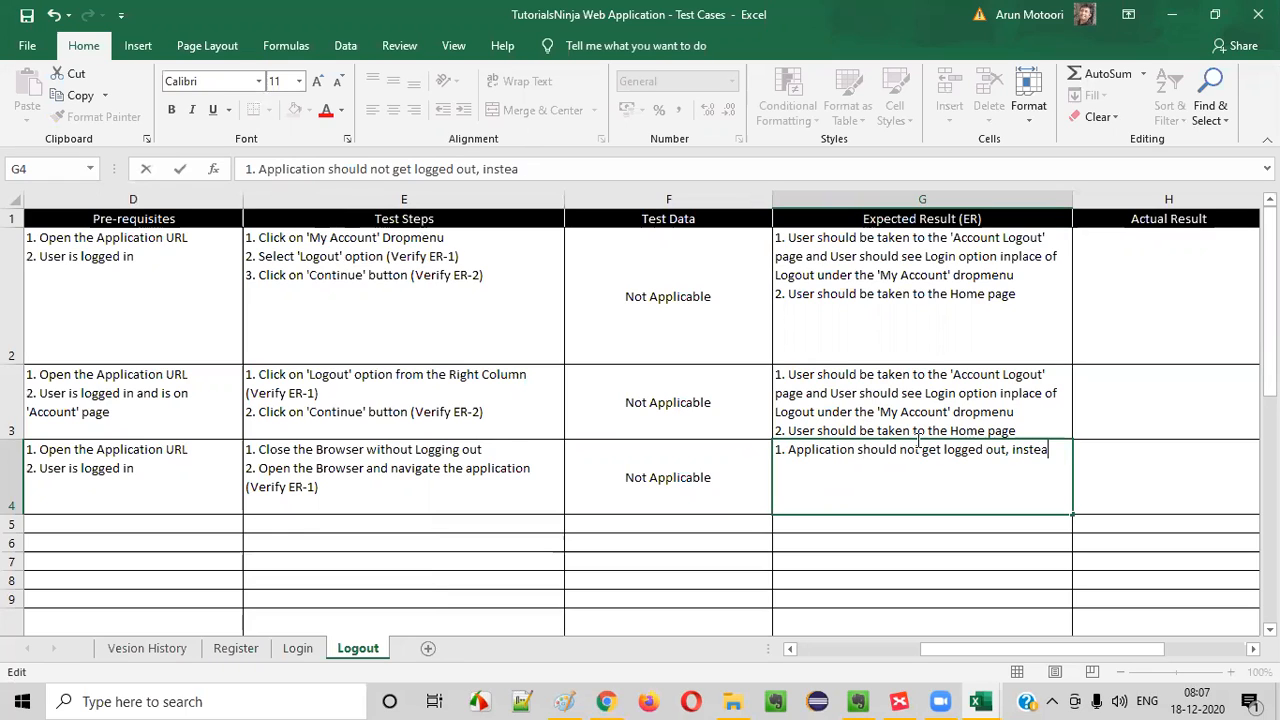
pyautogui.write('e the Login session')
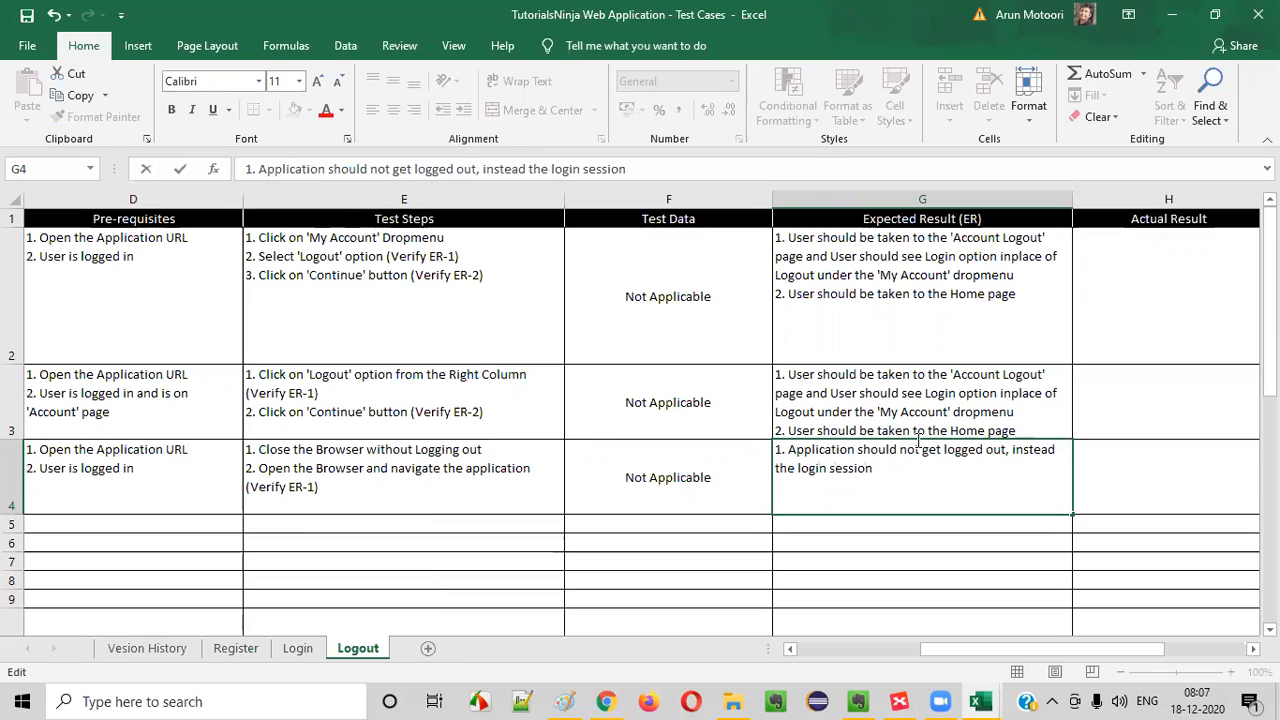
pyautogui.press('BackSpace')
pyautogui.press('BackSpace')
pyautogui.press('BackSpace')
pyautogui.press('BackSpace')
pyautogui.press('BackSpace')
pyautogui.press('BackSpace')
pyautogui.press('BackSpace')
pyautogui.press('BackSpace')
pyautogui.press('BackSpace')
pyautogui.press('BackSpace')
pyautogui.write('ssion need to ')
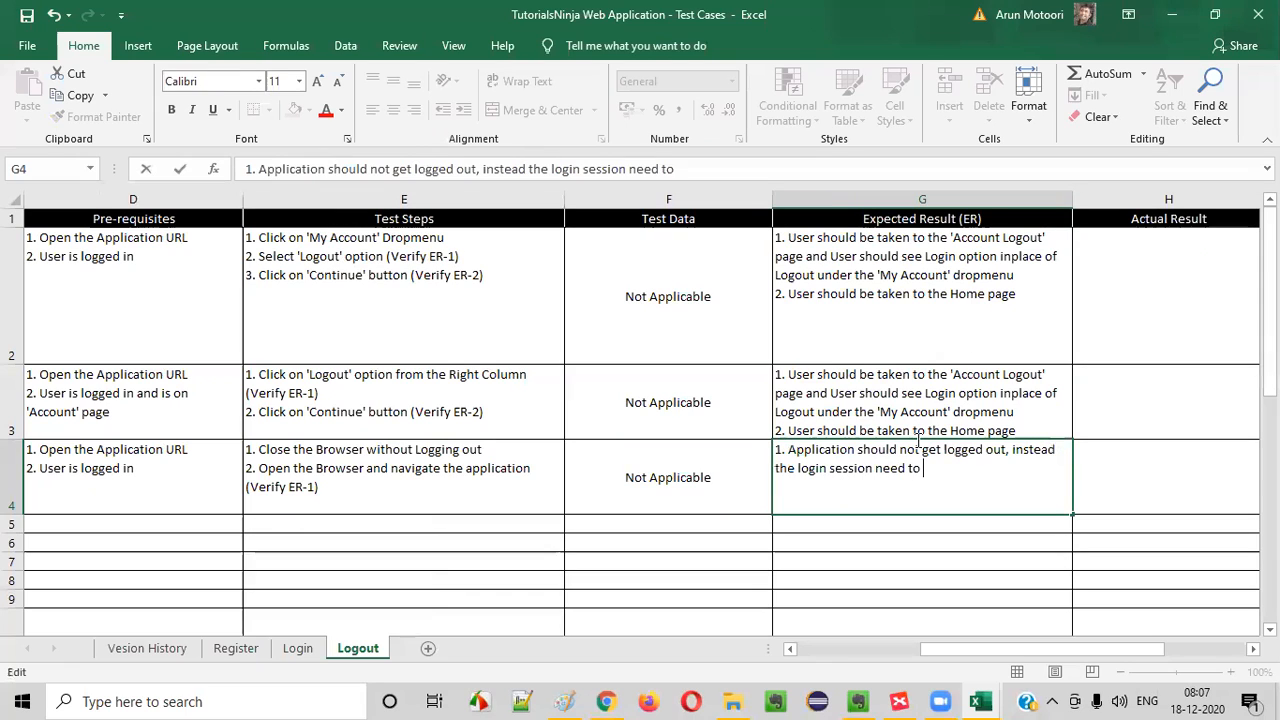
pyautogui.write('be mainitaine')
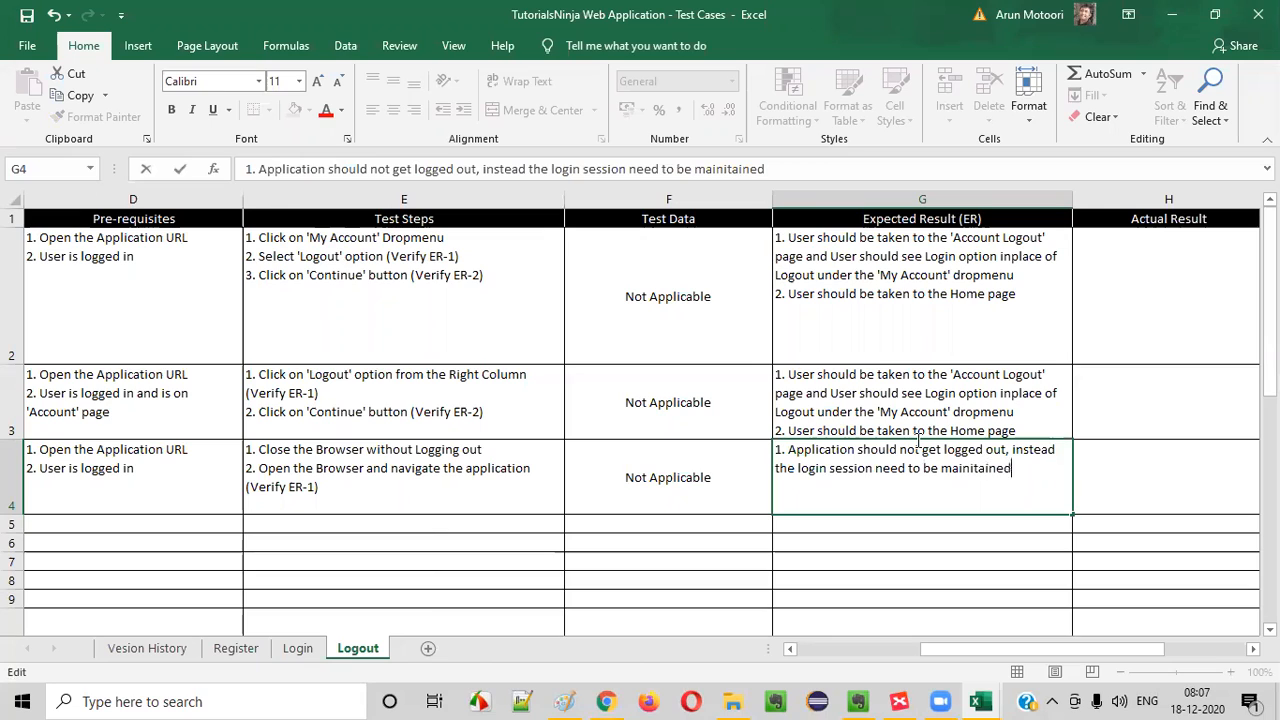
pyautogui.write('d')
# - Change "the login session" to "the user loggedin session" in the G4 expected result and commit the cell
pyautogui.click(797, 467)
pyautogui.write('user')
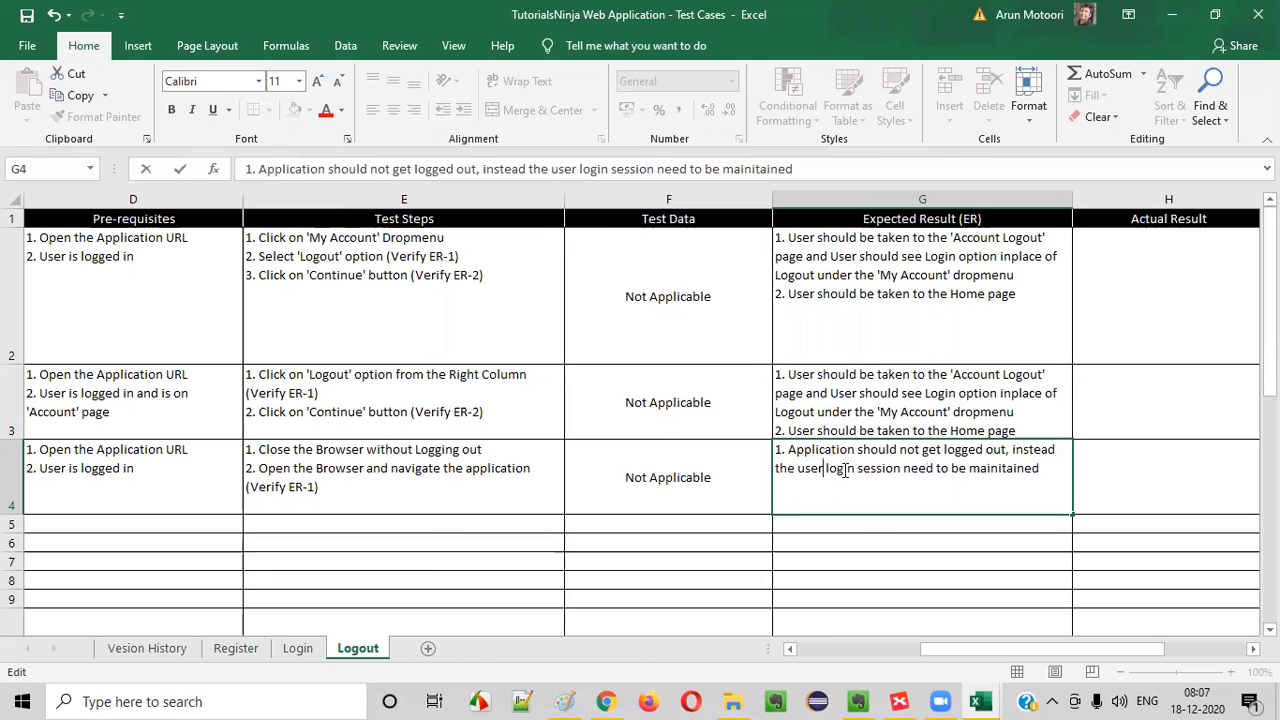
pyautogui.press('BackSpace')
pyautogui.press('BackSpace')
pyautogui.write('gedin')
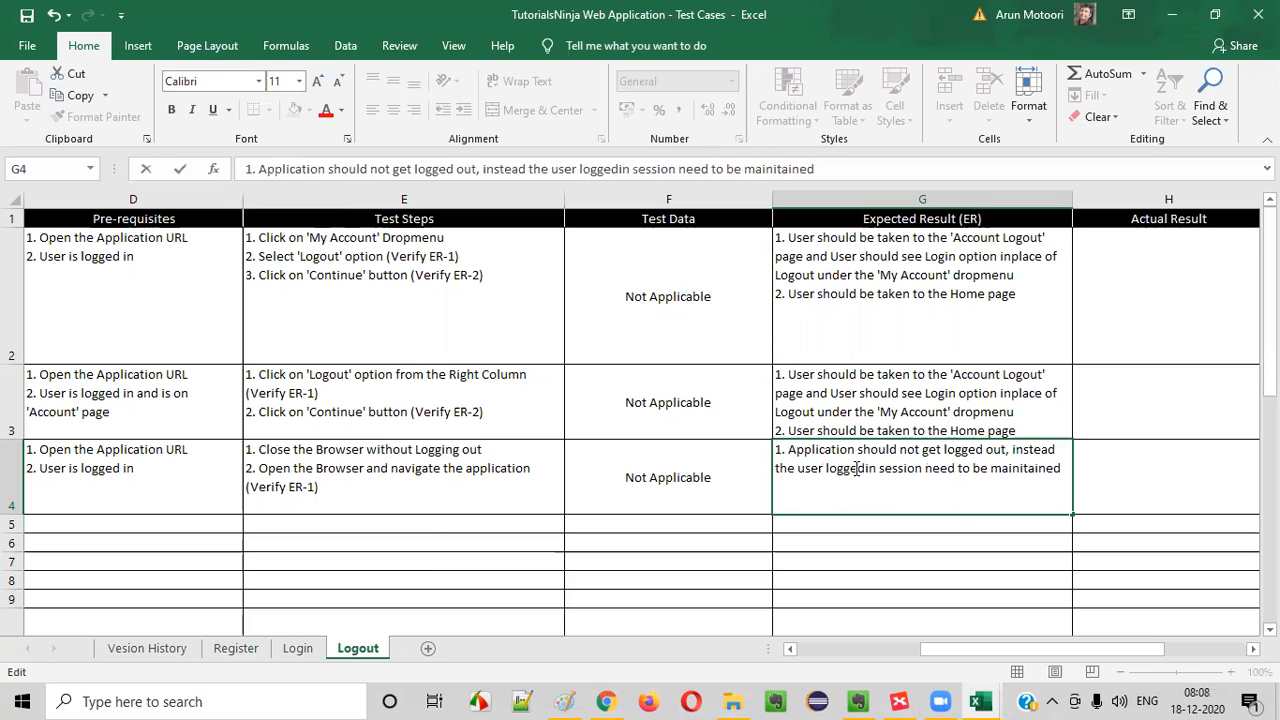
pyautogui.click(954, 525)
pyautogui.click(968, 490)
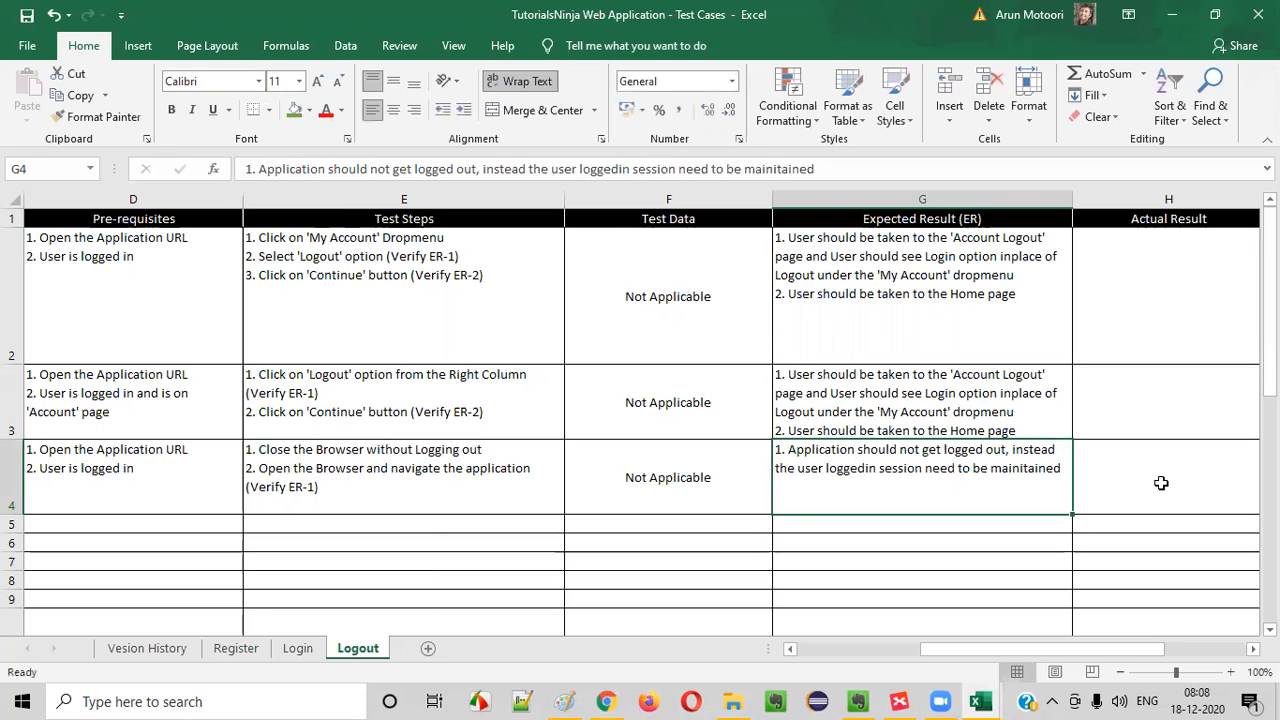
# - Copy the test case ID from A4 into A5 and change it to TC_LG_004
pyautogui.moveTo(957, 481); pyautogui.dragTo(40, 478)
pyautogui.click(85, 484)
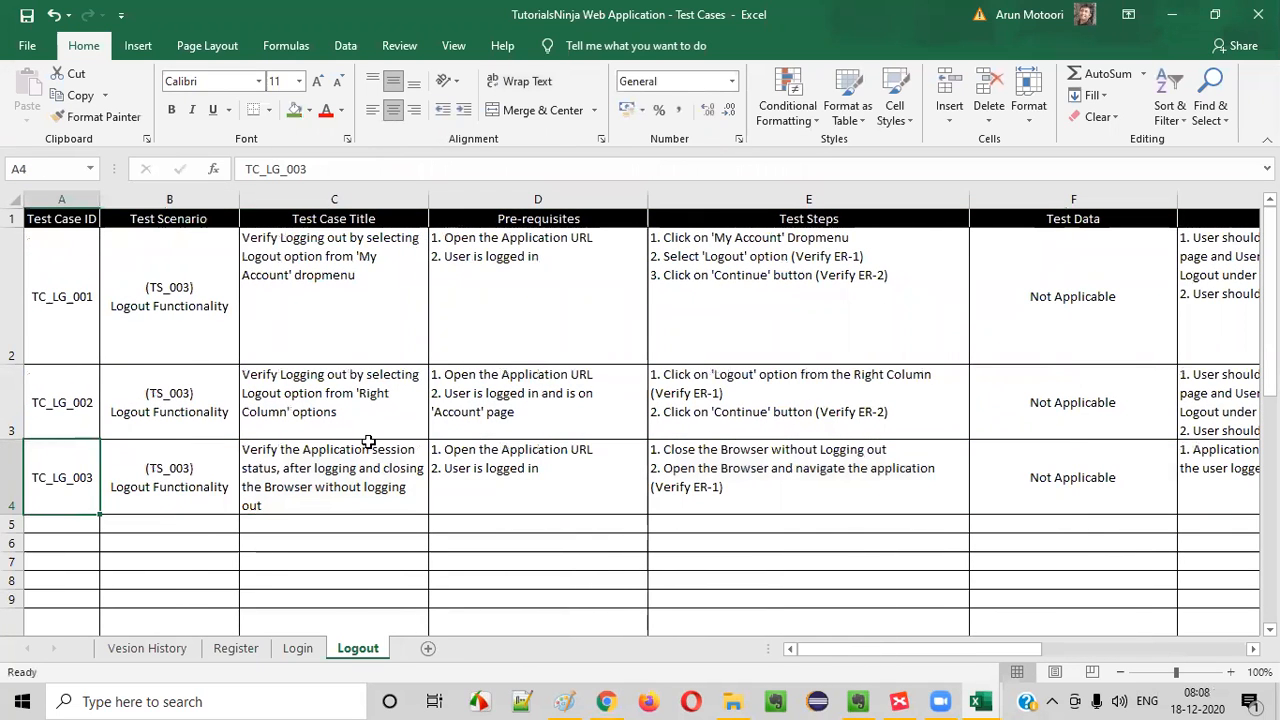
pyautogui.scroll(-1, 103, 366)
pyautogui.hotkey('ctrl', 'c')
pyautogui.click(56, 300)
pyautogui.hotkey('ctrl', 'v')
pyautogui.press('Escape')
pyautogui.doubleClick(92, 293)
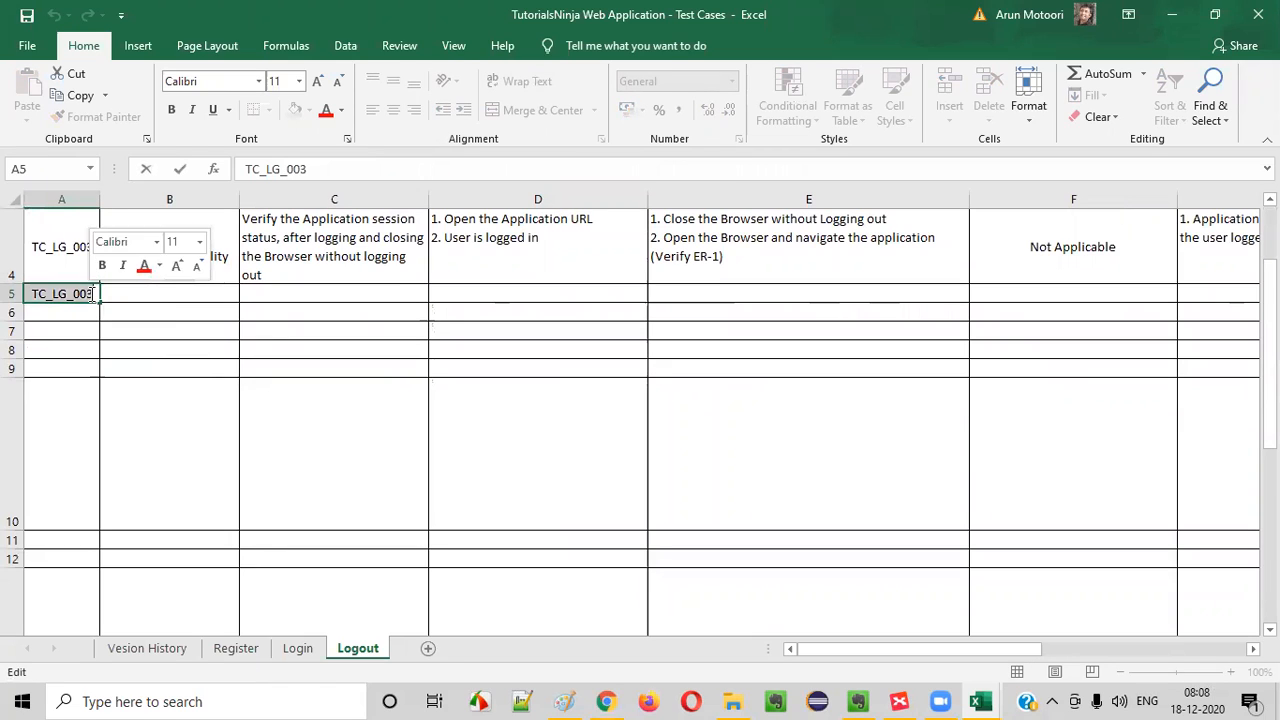
pyautogui.press('BackSpace')
pyautogui.write('4')
# - Copy the "(TS_003) Logout Functionality" test scenario from B4 into B5 and select the TC_LG_004 title cell
pyautogui.press('Tab')
pyautogui.click(200, 263)
pyautogui.hotkey('ctrl', 'c')
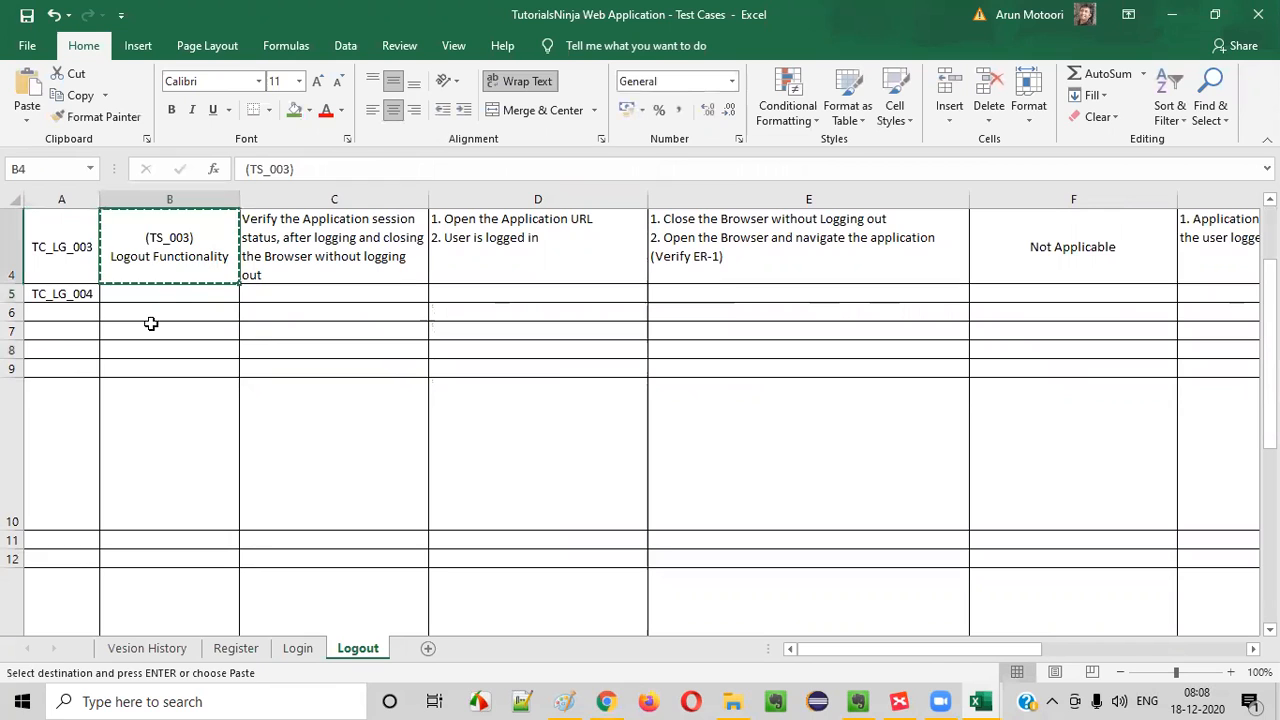
pyautogui.click(166, 293)
pyautogui.hotkey('ctrl', 'v')
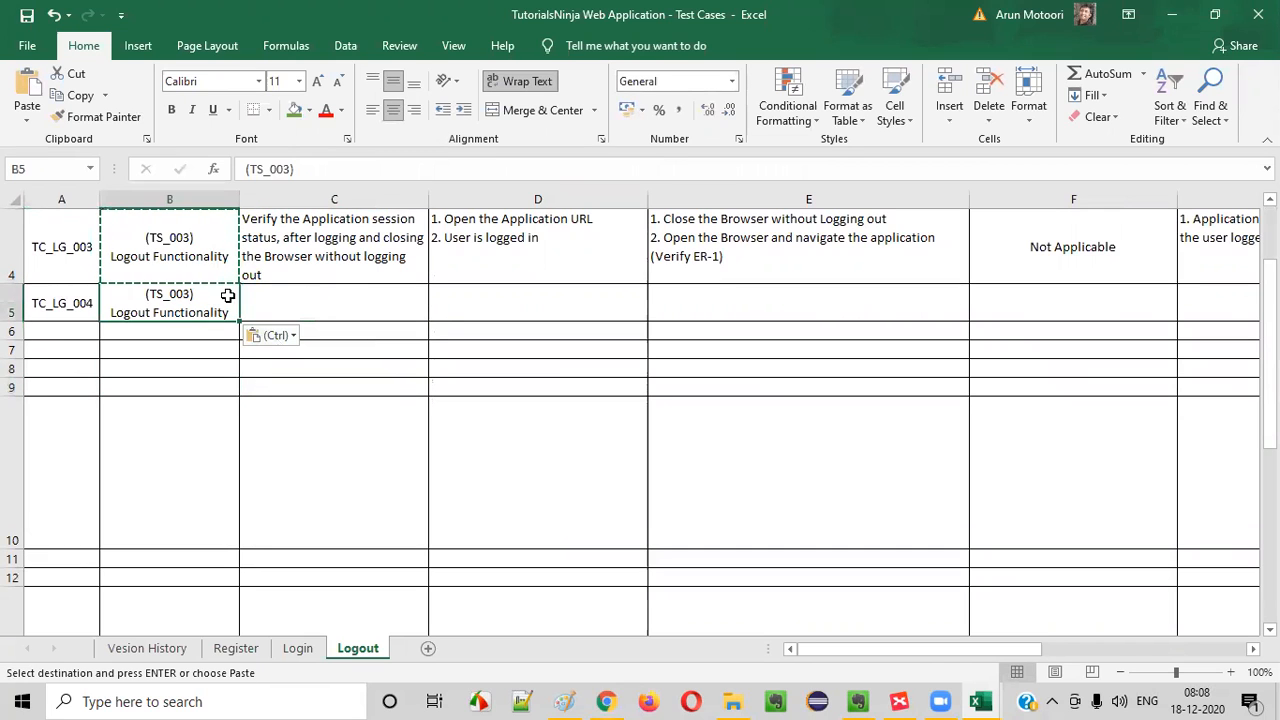
pyautogui.press('Escape')
pyautogui.click(300, 306)
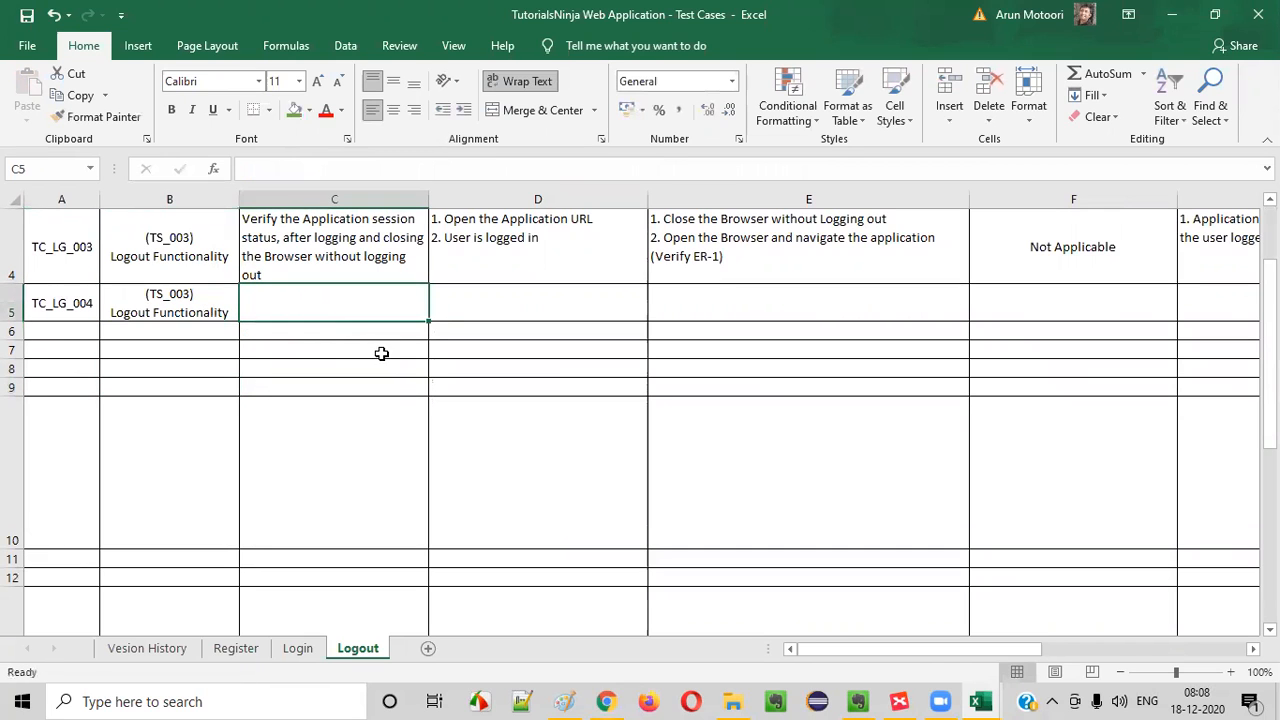
# - Switch to XMind and fill the "Verify Login and close the Browser" topic with the same green as the completed topics
pyautogui.click(899, 701)
pyautogui.click(1251, 190)
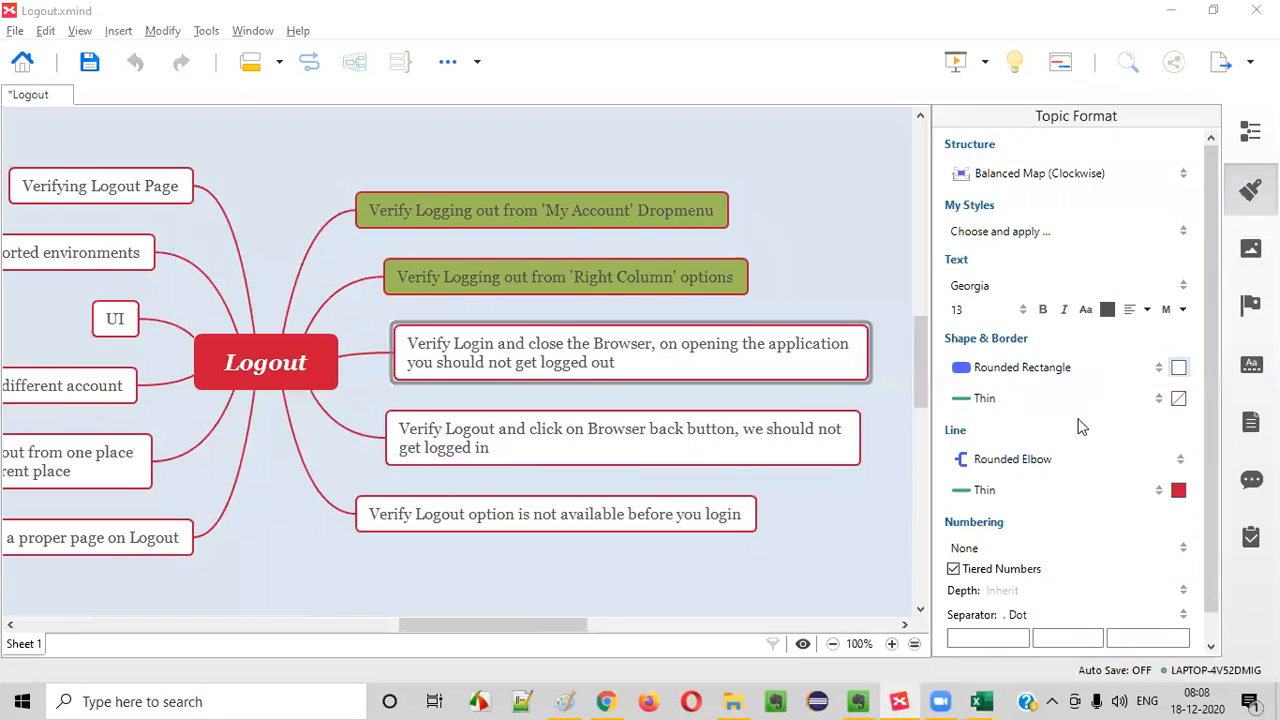
pyautogui.click(1179, 369)
pyautogui.click(1104, 414)
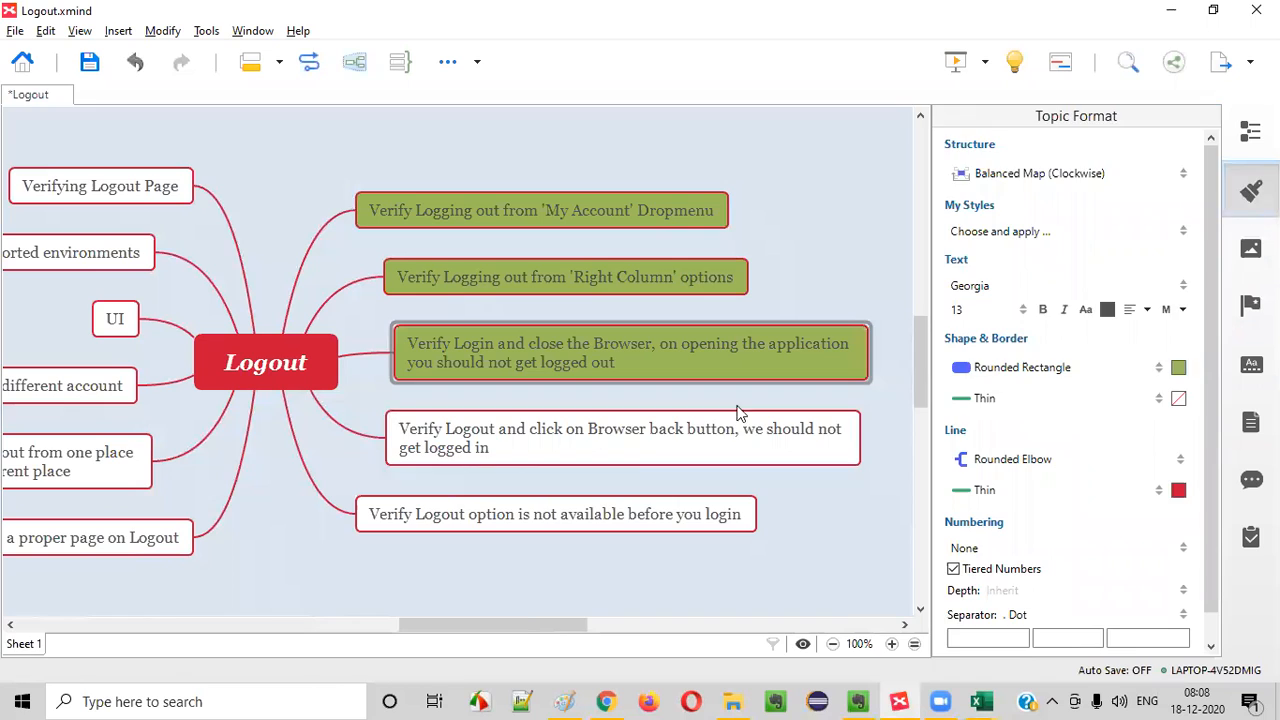
# - Review the "Verify Logout and click on Browser back button" topic in the mind map, returning to Excel
pyautogui.click(732, 420)
pyautogui.scroll(-1, 588, 490)
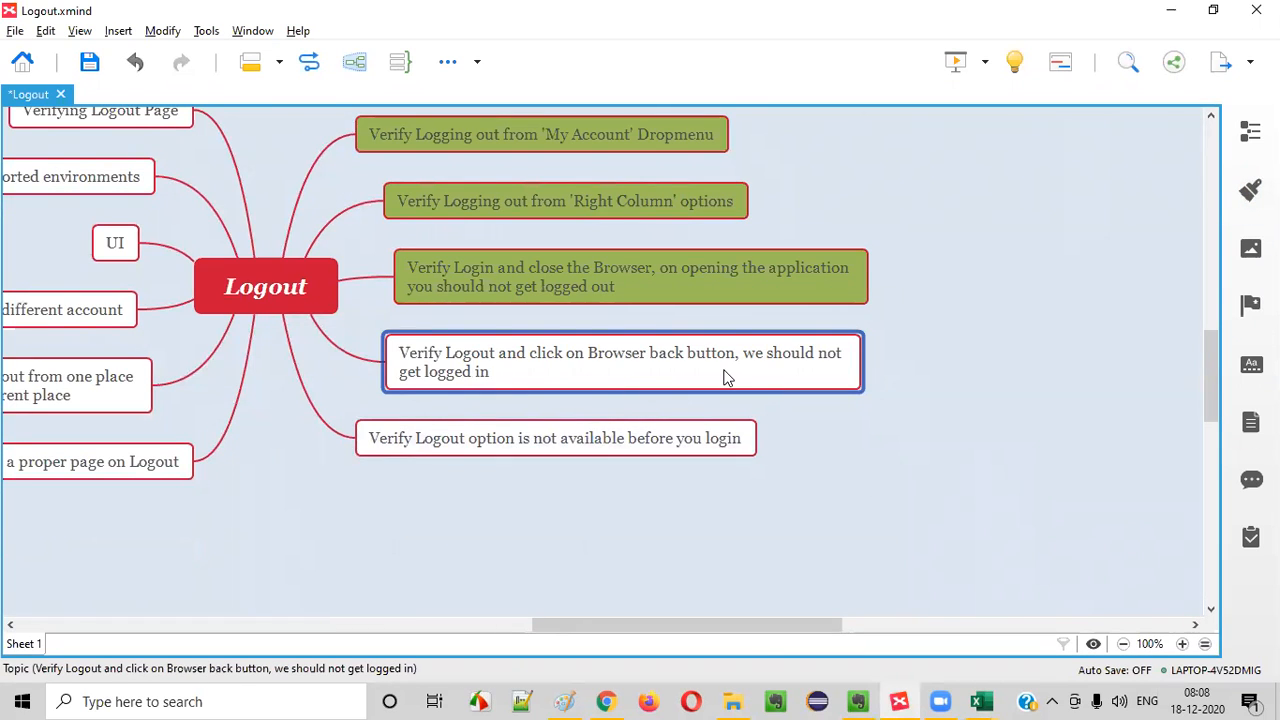
pyautogui.hotkey('alt', 'Tab')
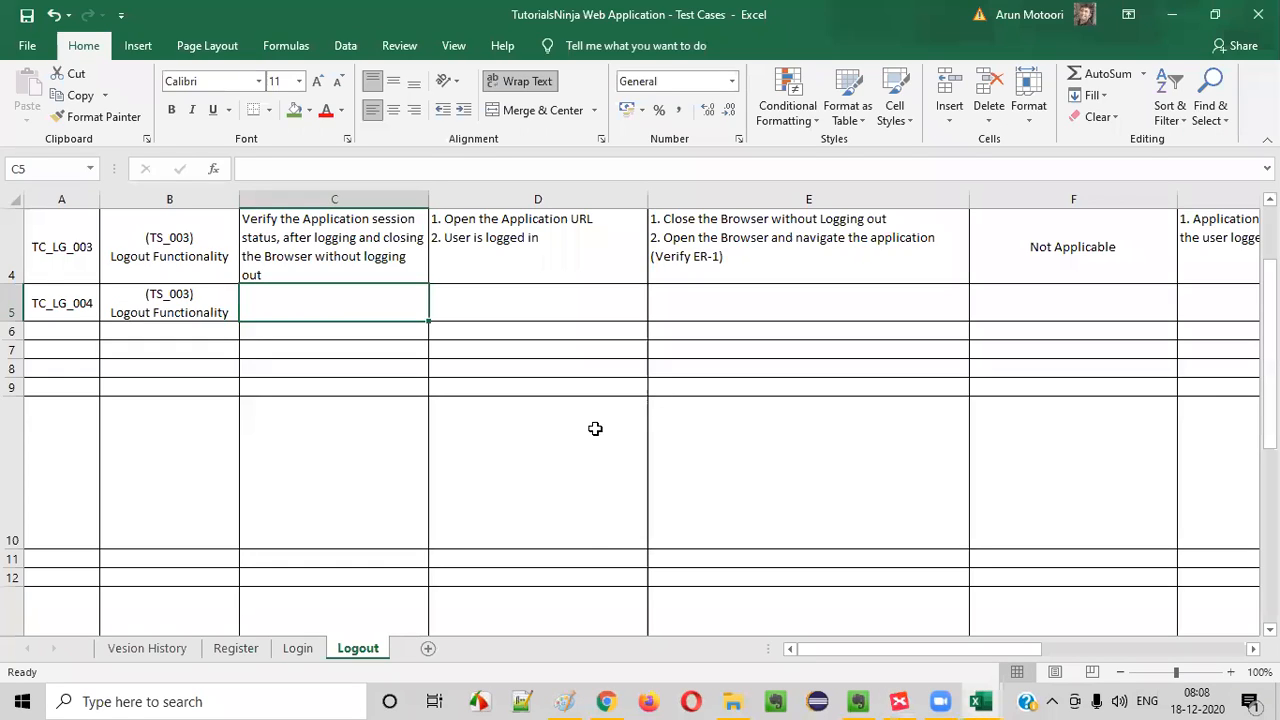
# - Switch to Chrome and log in to the TutorialsNinja demo store with the customer's e-mail address and account password
pyautogui.click(598, 700)
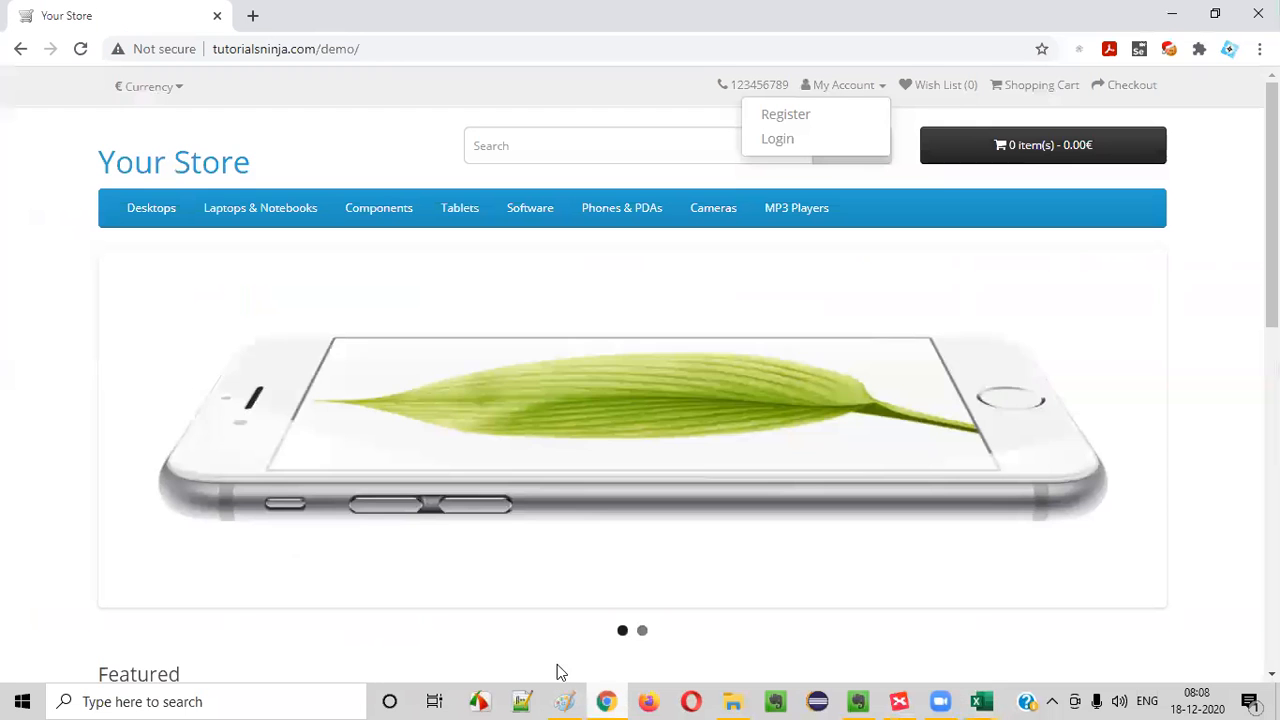
pyautogui.click(830, 141)
pyautogui.click(567, 444)
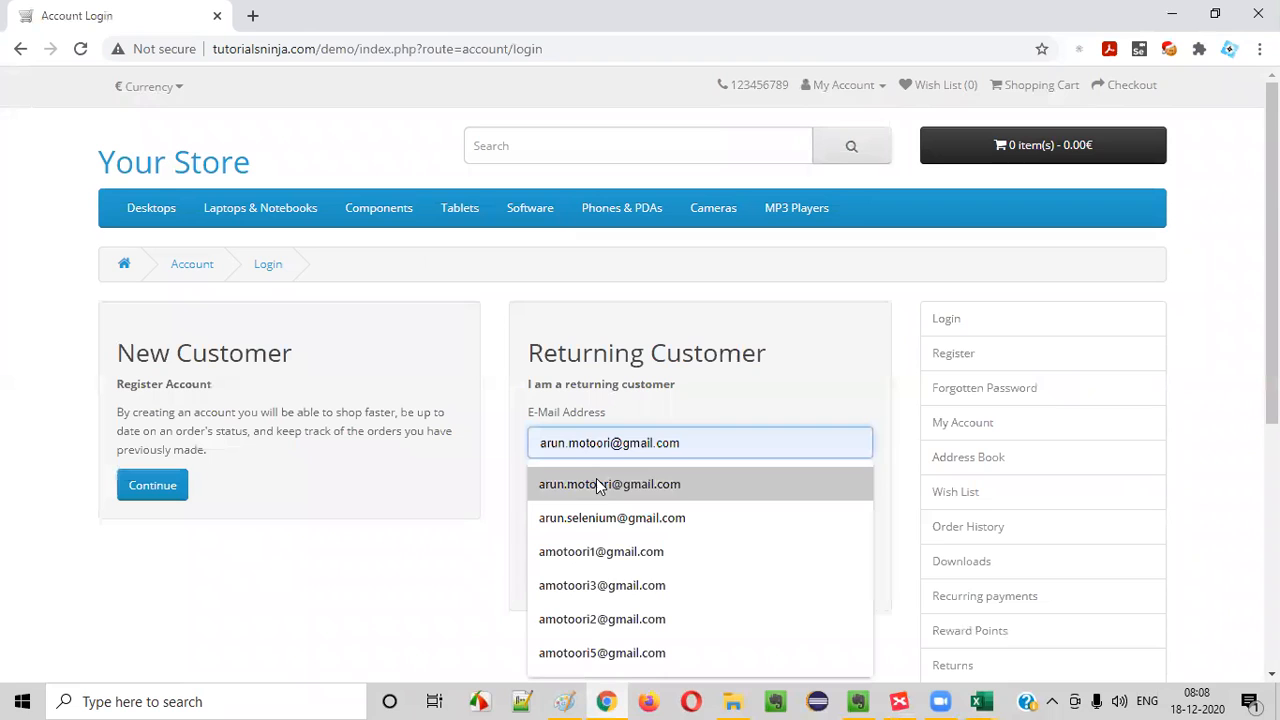
pyautogui.click(620, 580)
pyautogui.click(601, 514)
pyautogui.write('a')
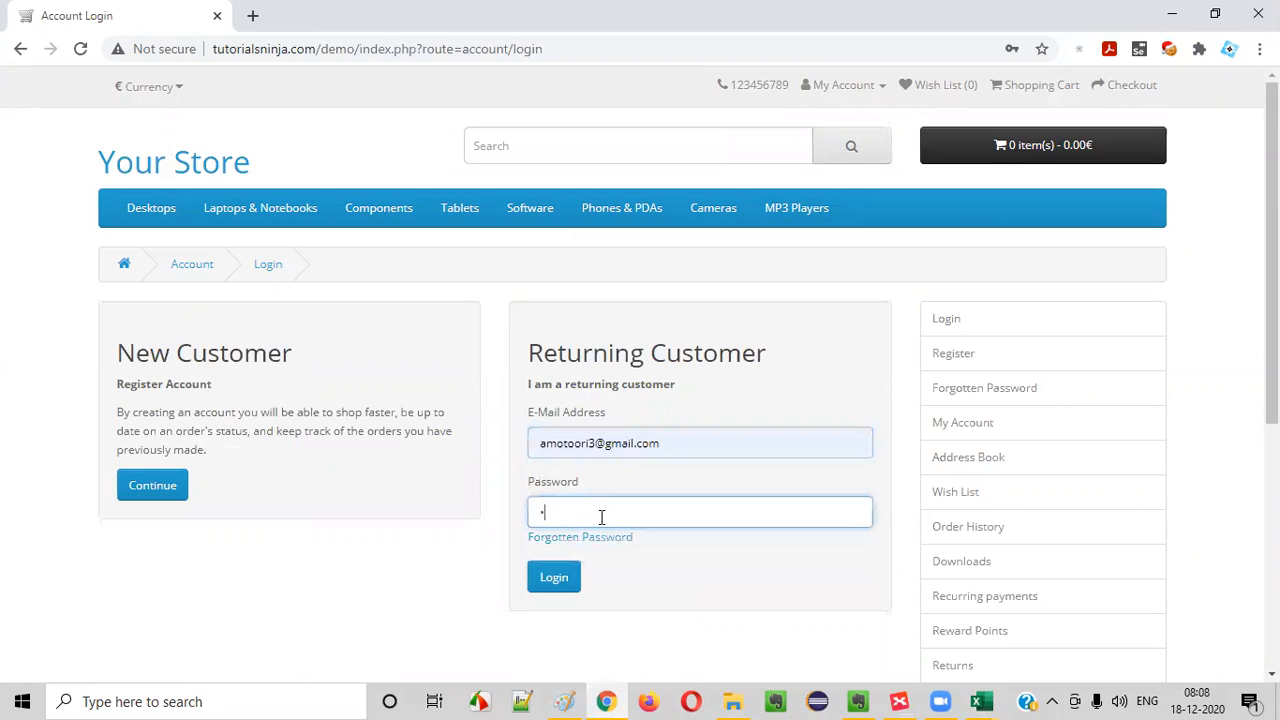
pyautogui.click(566, 575)
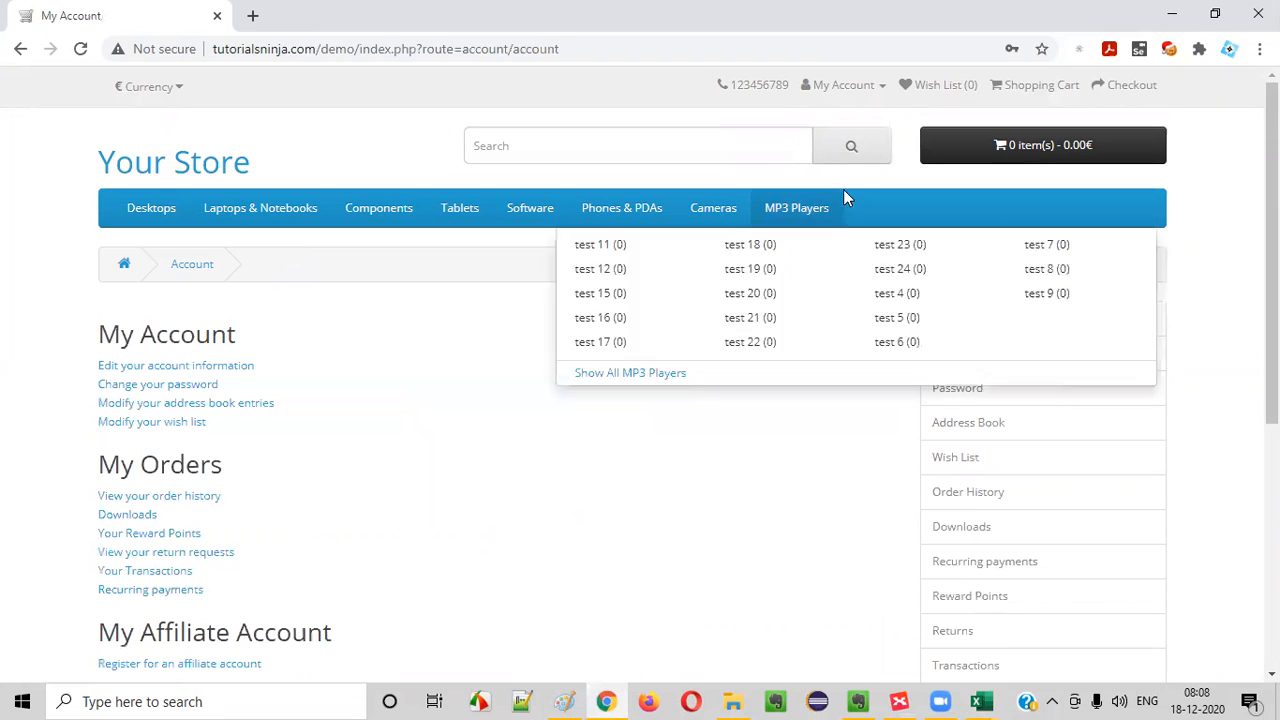
# - Log out through the My Account options, go back one page in the browser and check the My Account options
pyautogui.click(853, 97)
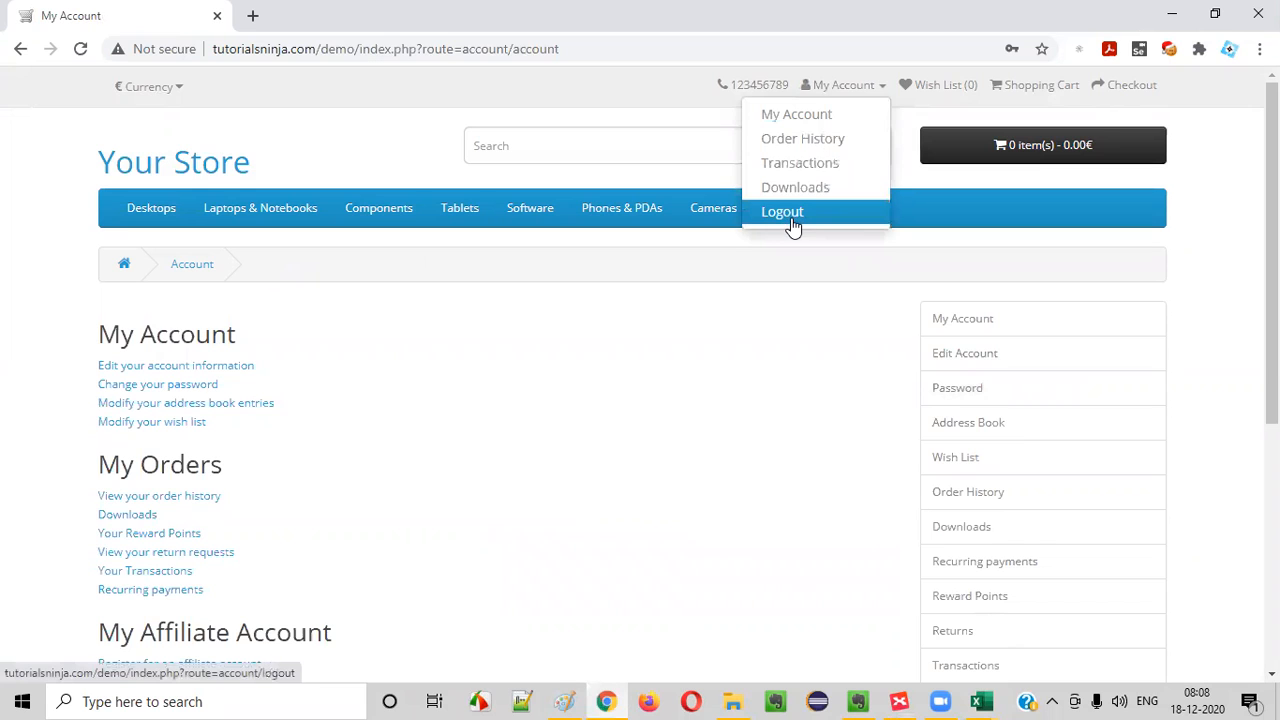
pyautogui.click(789, 219)
pyautogui.click(20, 48)
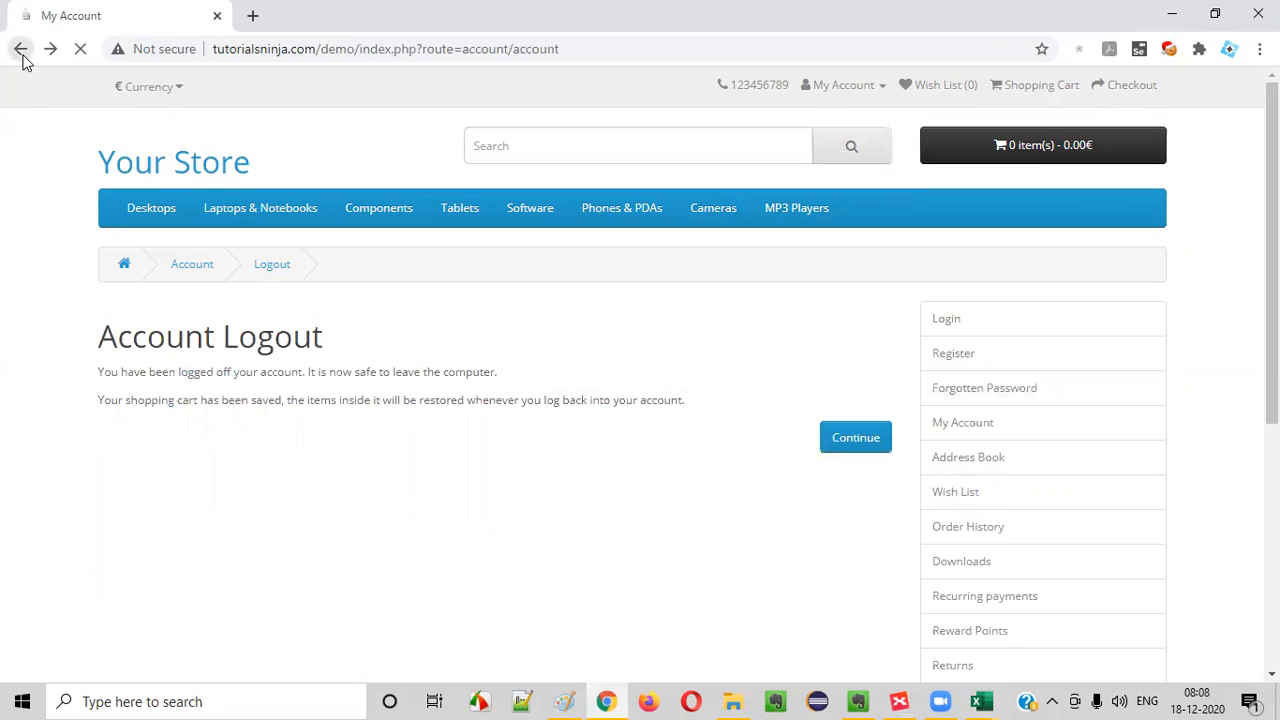
pyautogui.click(843, 85)
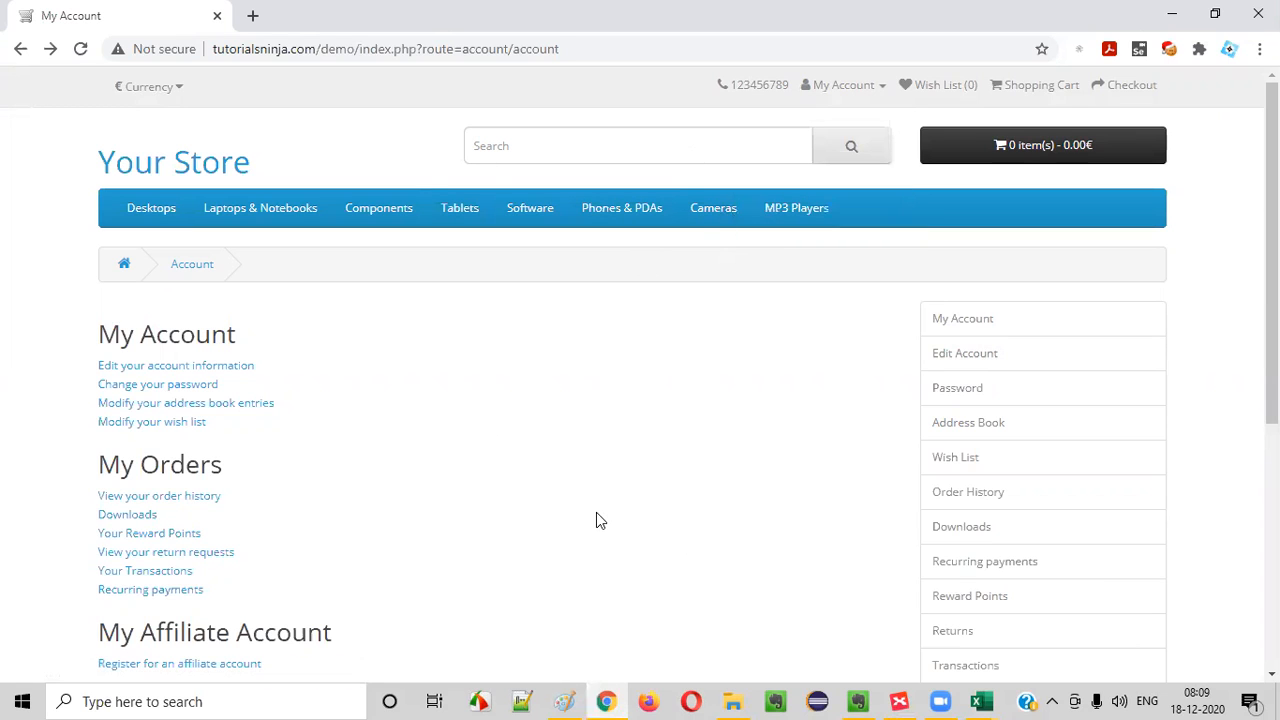
pyautogui.click(849, 87)
# - Repeat the logout and browser-back check twice, inspecting the My Account options after each return to the account page
pyautogui.click(803, 212)
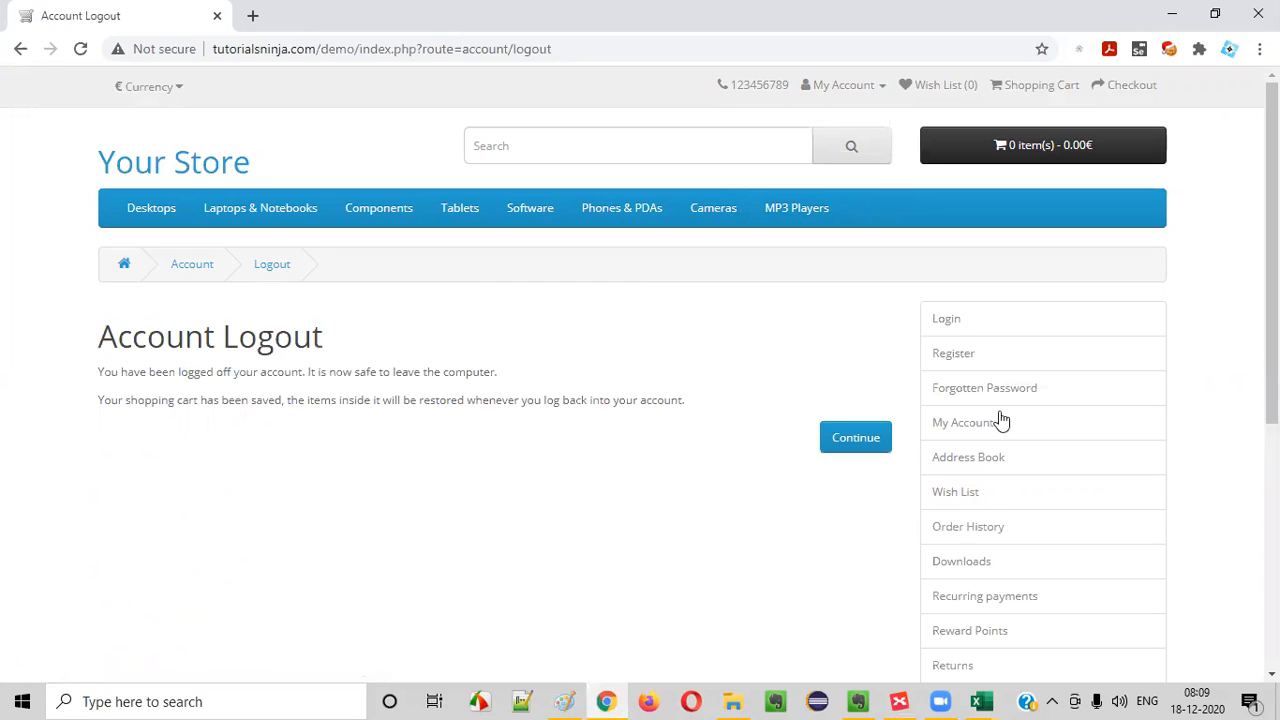
pyautogui.click(20, 50)
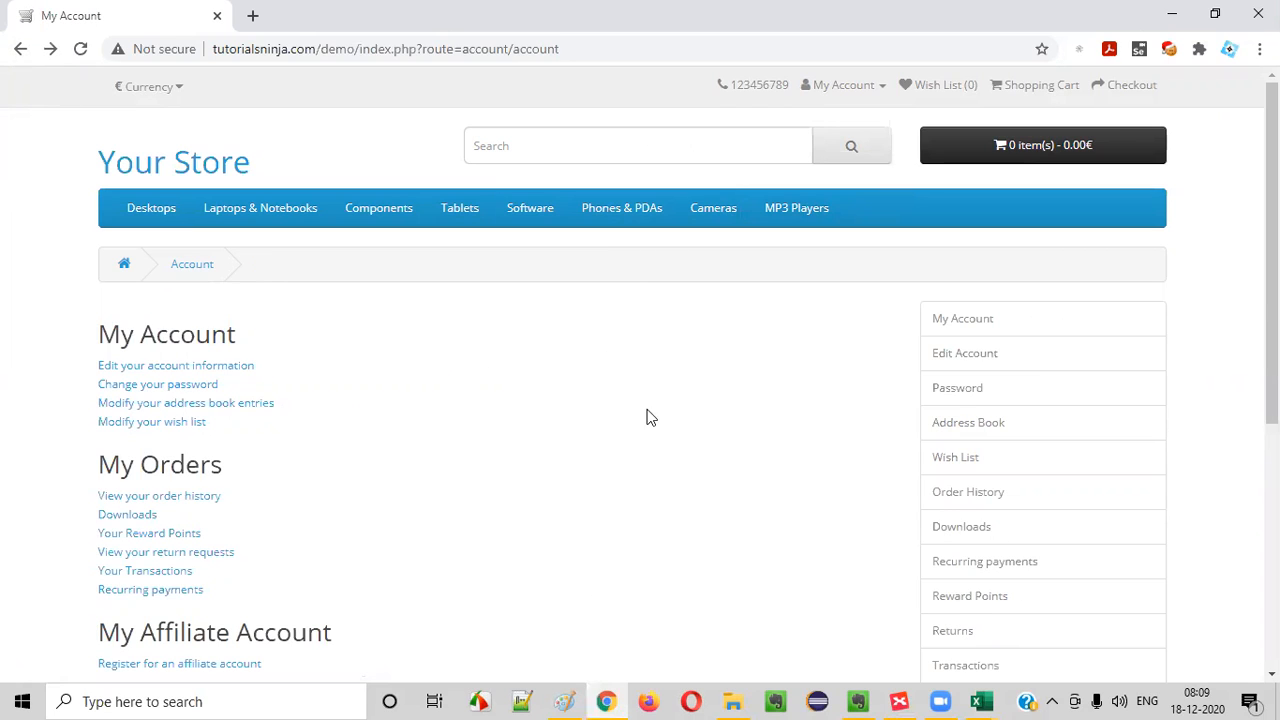
pyautogui.click(846, 86)
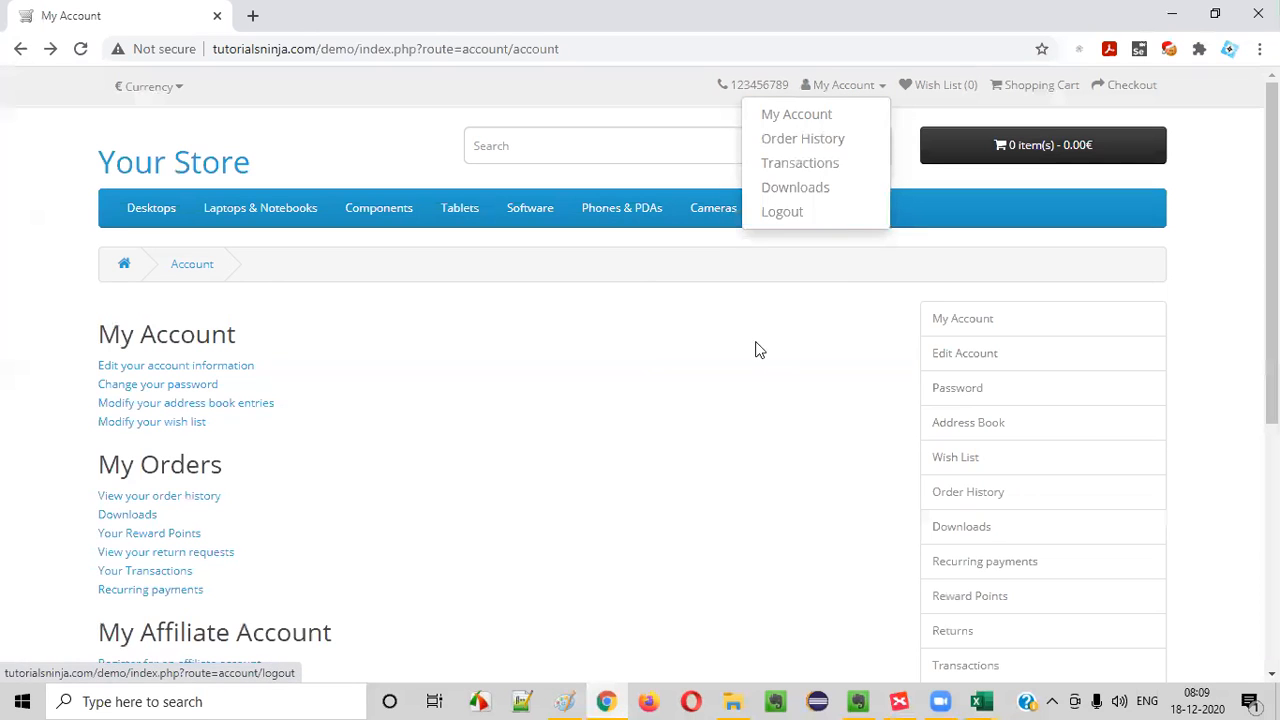
pyautogui.click(741, 365)
pyautogui.click(852, 88)
pyautogui.click(800, 212)
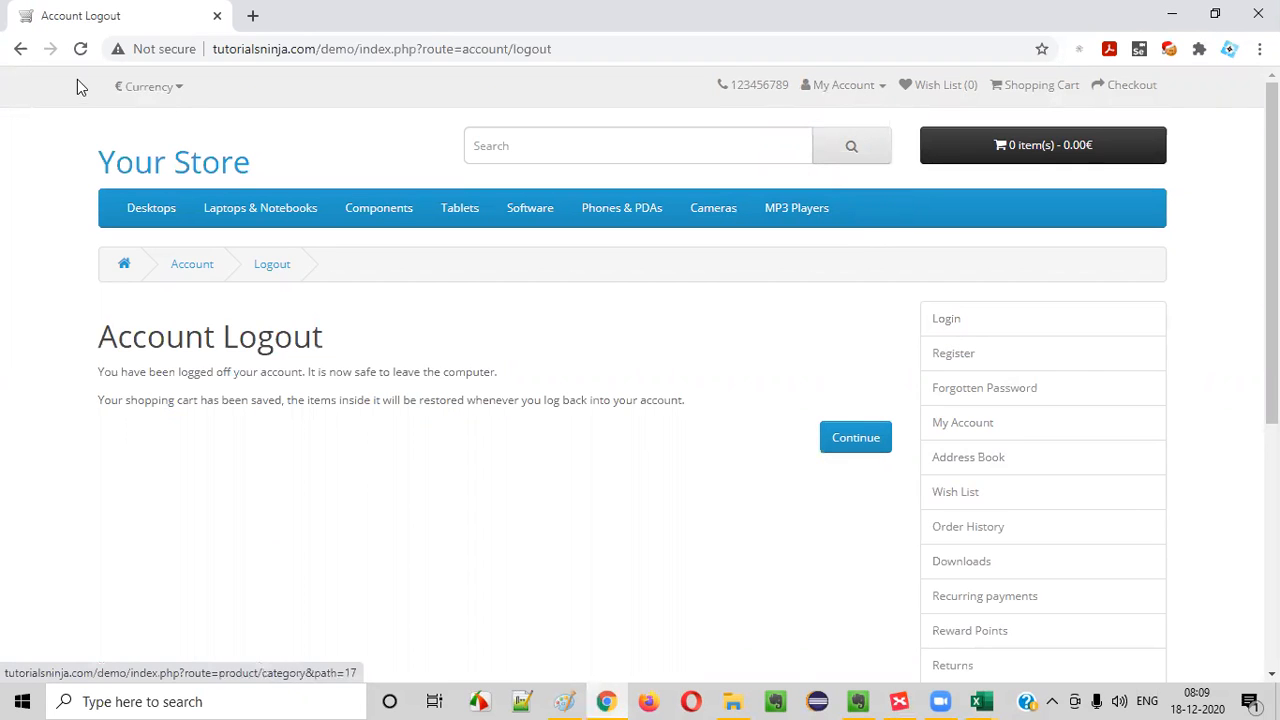
pyautogui.click(20, 48)
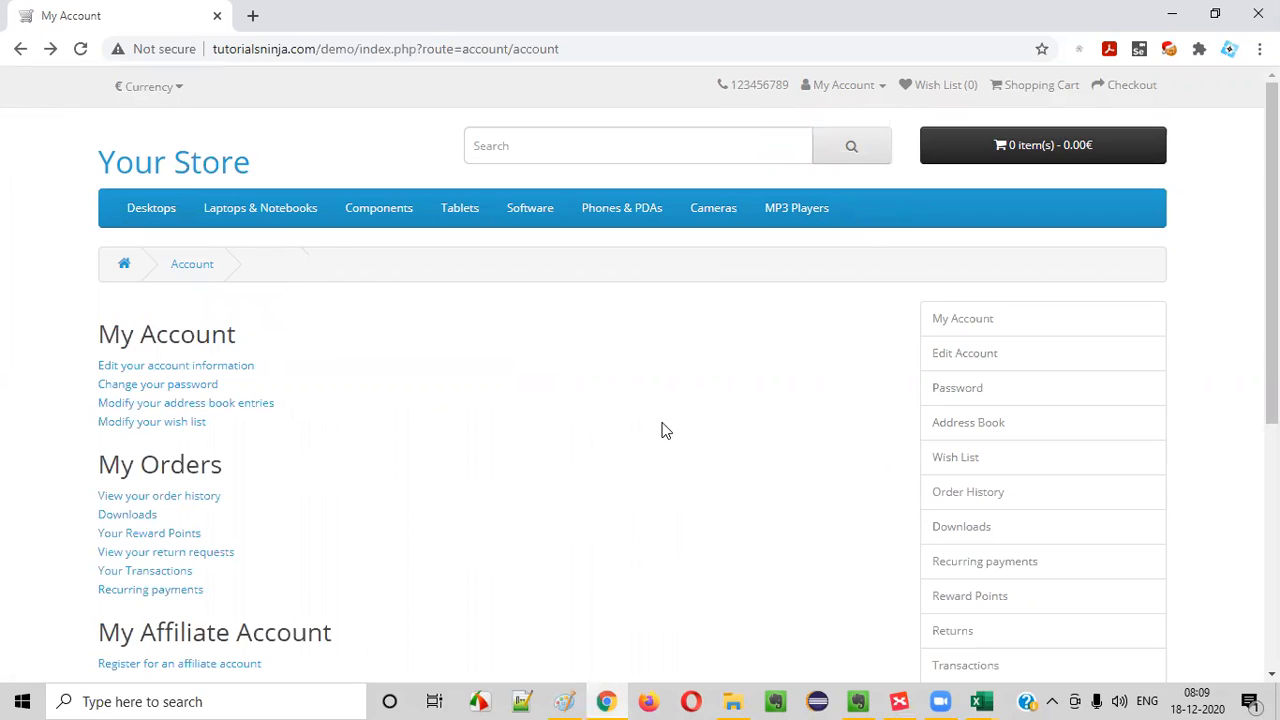
pyautogui.click(855, 87)
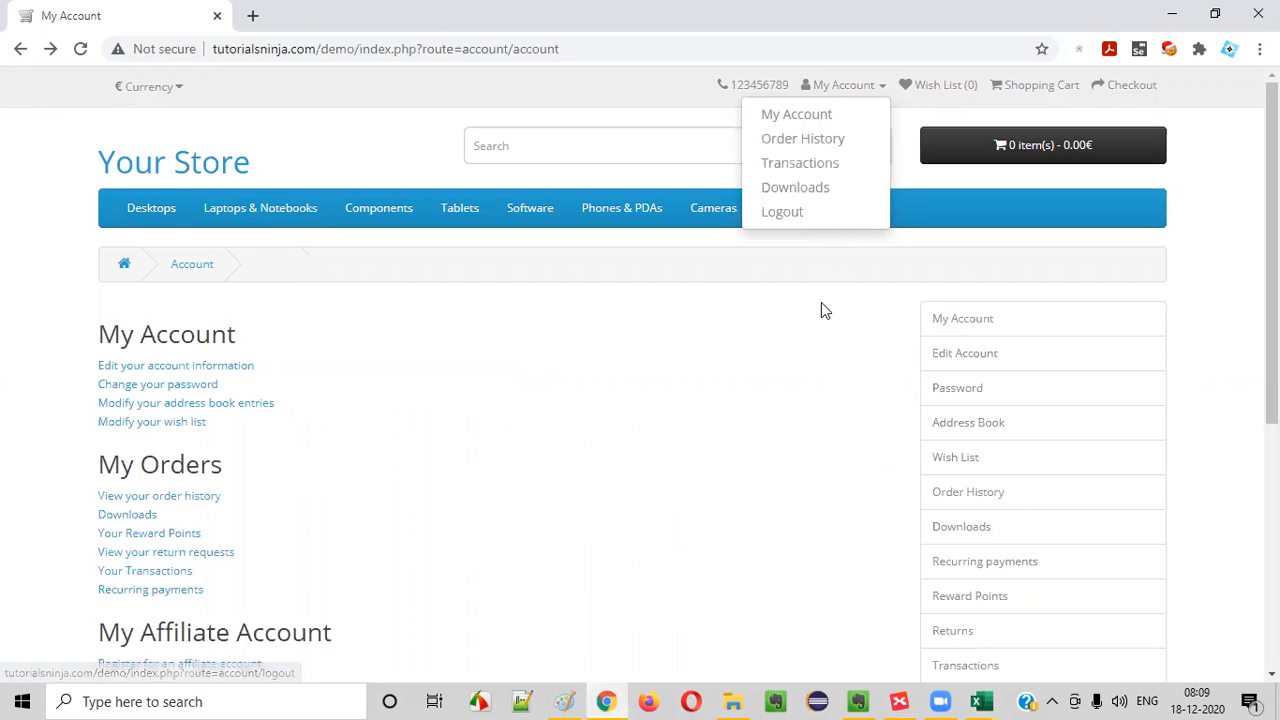
pyautogui.click(729, 400)
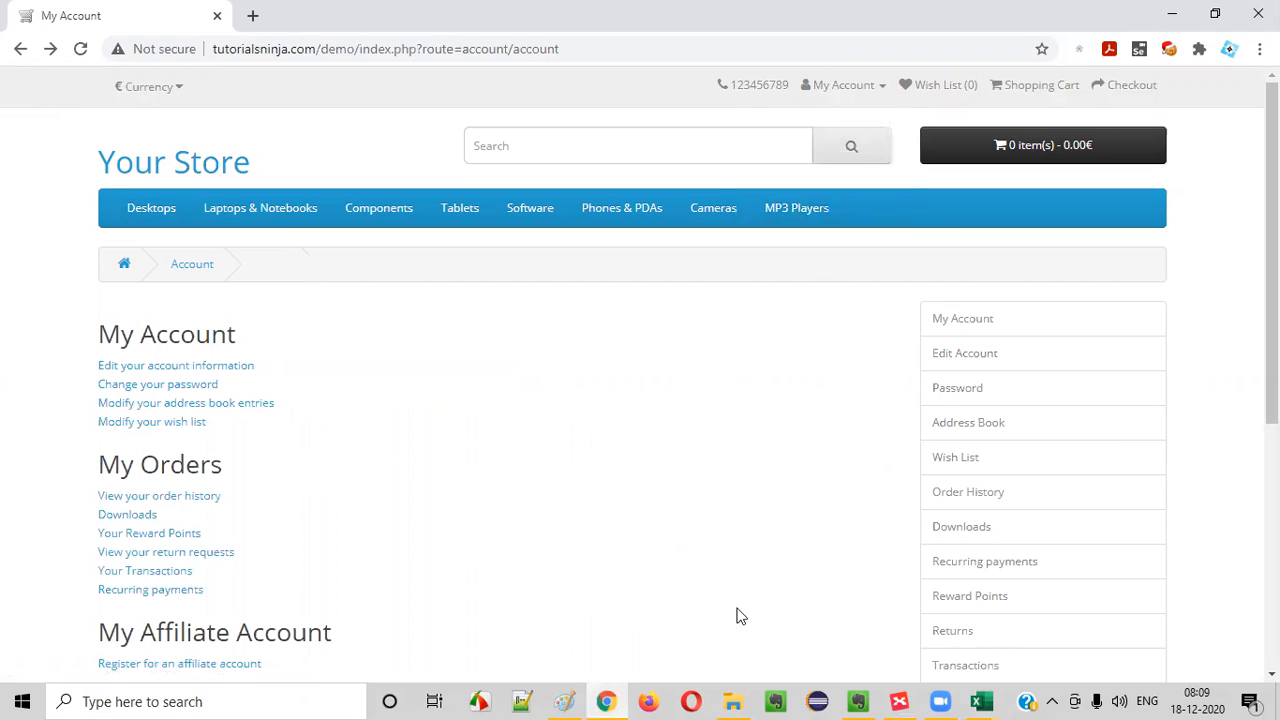
# - Switch to Excel and enter "Verify logging out and browsing back" as the TC_LG_004 test case title in C5
pyautogui.moveTo(981, 701)
pyautogui.click(929, 654)
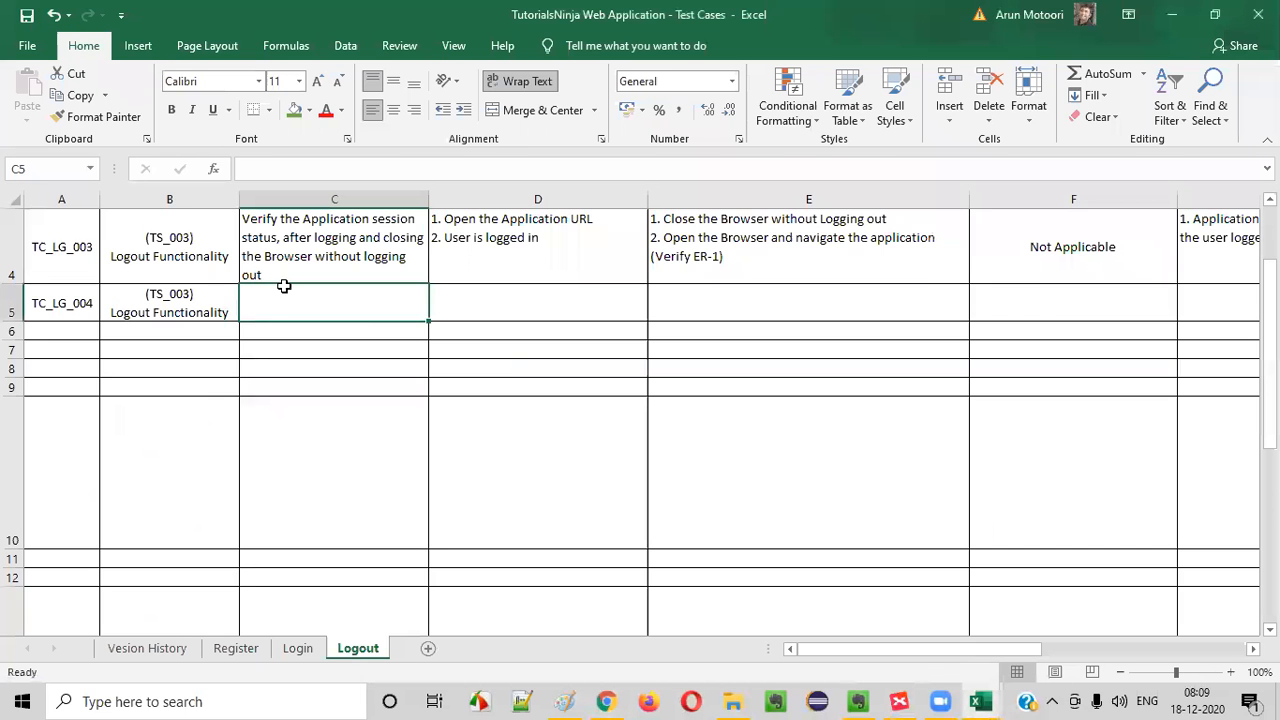
pyautogui.scroll(1, 357, 317)
pyautogui.scroll(-1, 280, 323)
pyautogui.doubleClick(285, 311)
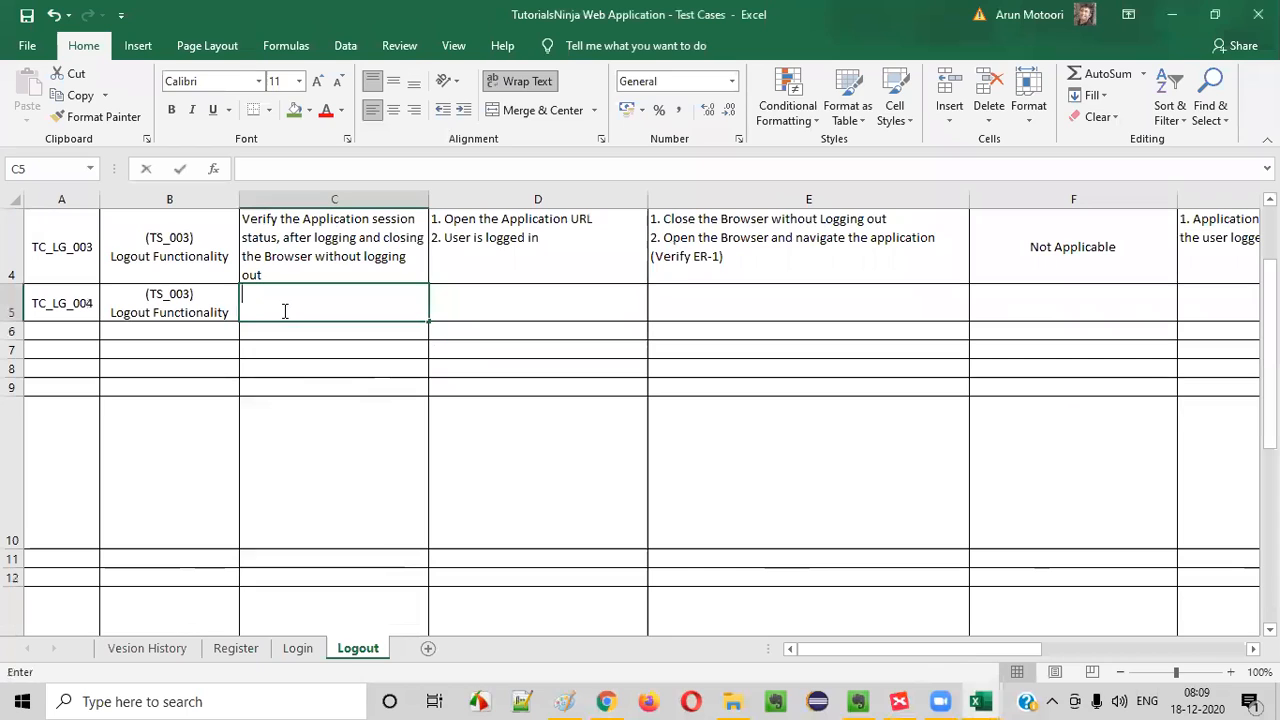
pyautogui.write('Verify the ')
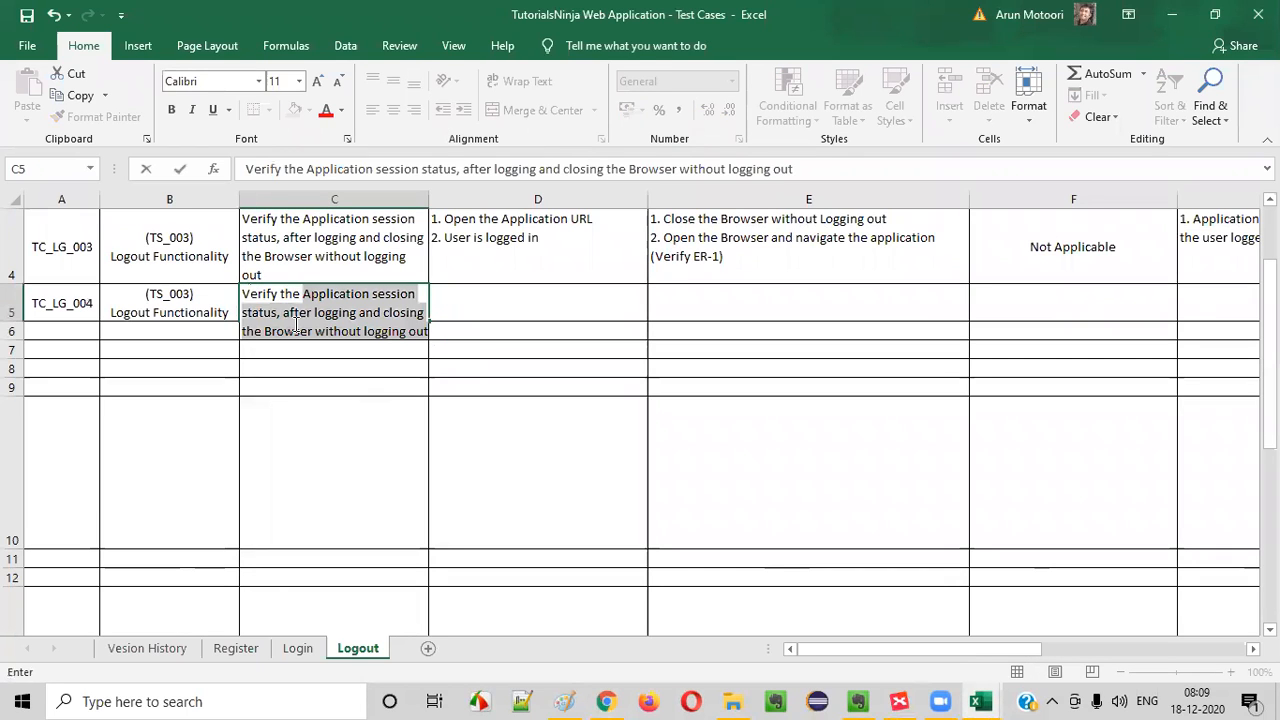
pyautogui.write('l')
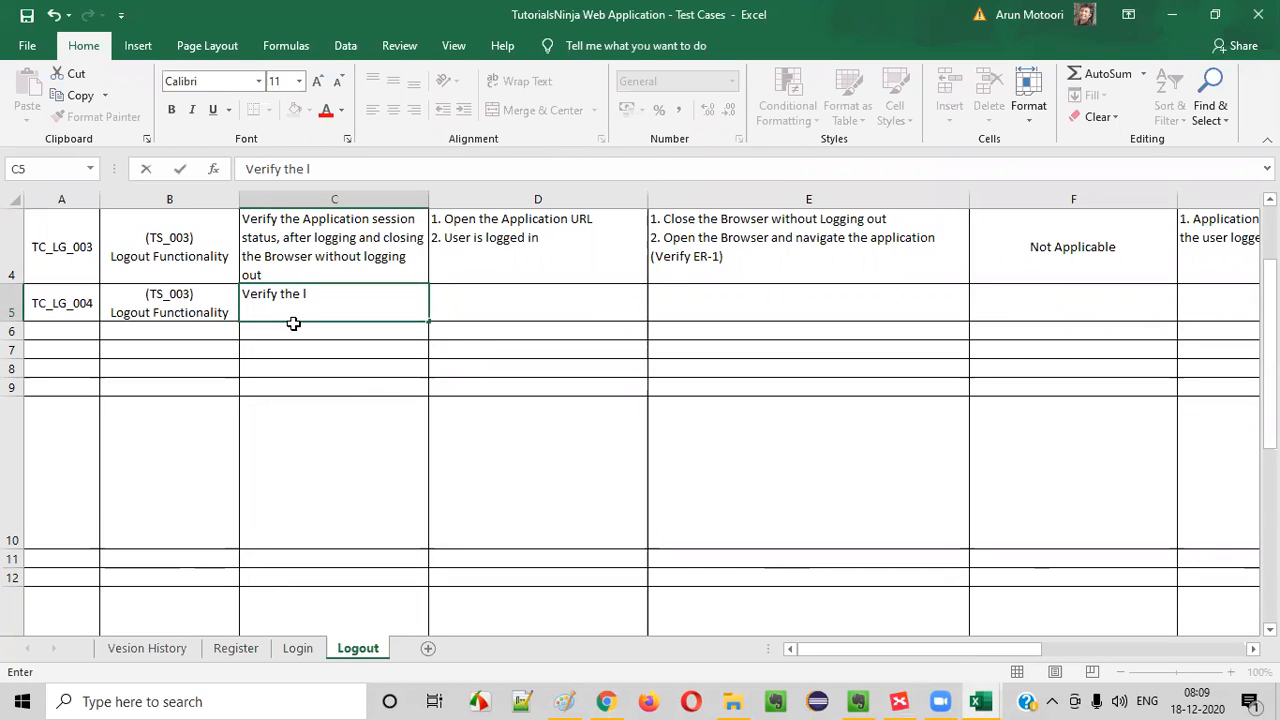
pyautogui.press('BackSpace')
pyautogui.press('BackSpace')
pyautogui.press('BackSpace')
pyautogui.press('BackSpace')
pyautogui.press('BackSpace')
pyautogui.press('BackSpace')
pyautogui.write('loggingpout')
pyautogui.press('BackSpace')
pyautogui.press('BackSpace')
pyautogui.press('BackSpace')
pyautogui.write('gpout an')
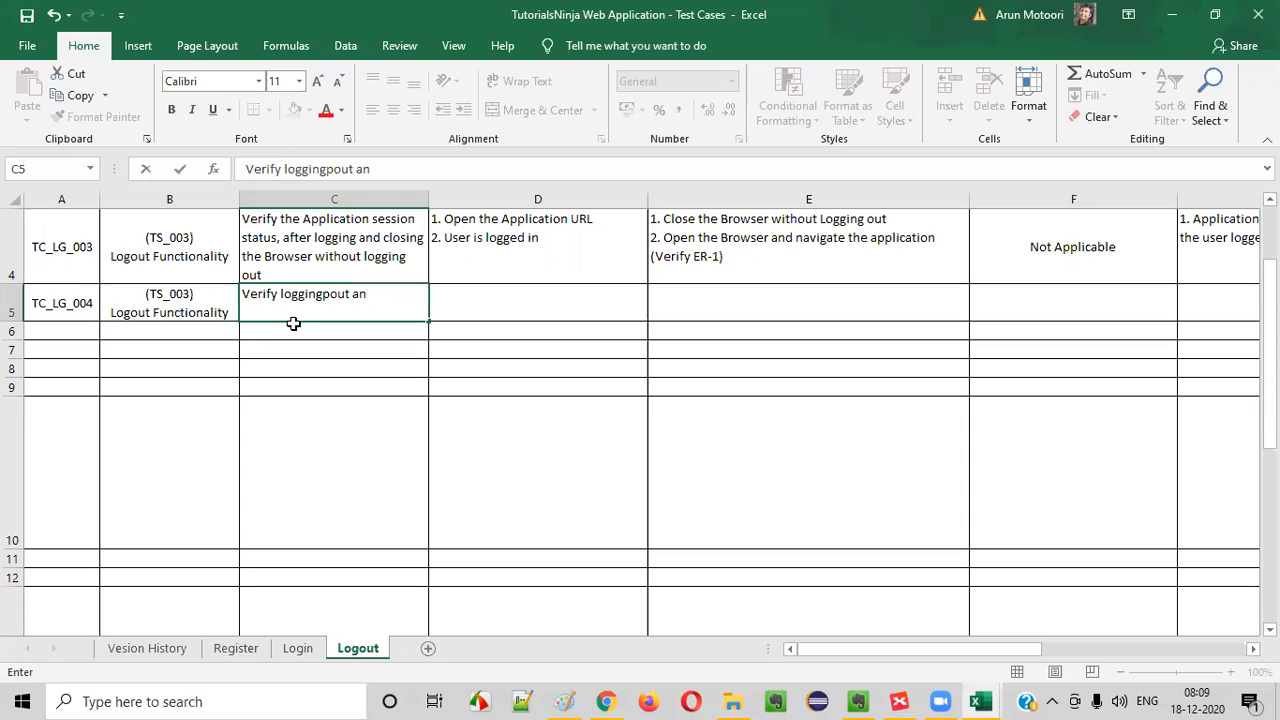
pyautogui.write('d browsing b')
pyautogui.press('Return')
pyautogui.click(314, 309)
pyautogui.doubleClick(329, 293)
pyautogui.press('Delete')
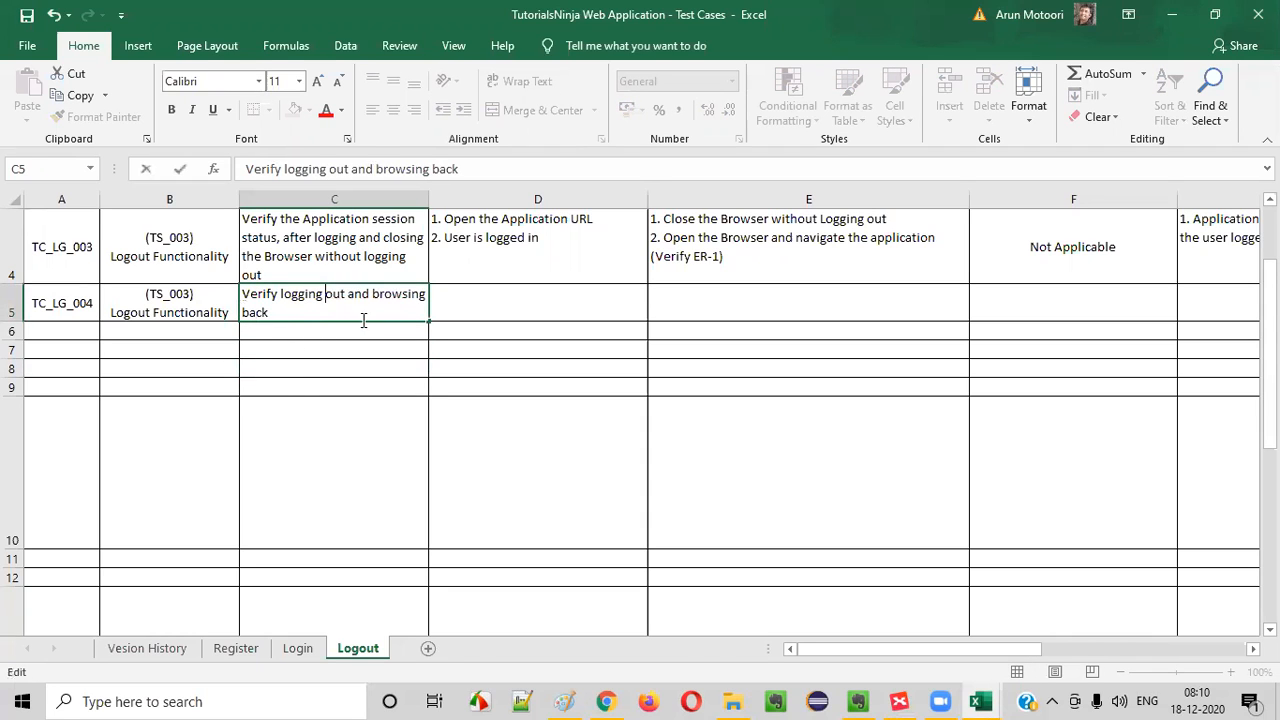
pyautogui.press('Return')
pyautogui.click(357, 300)
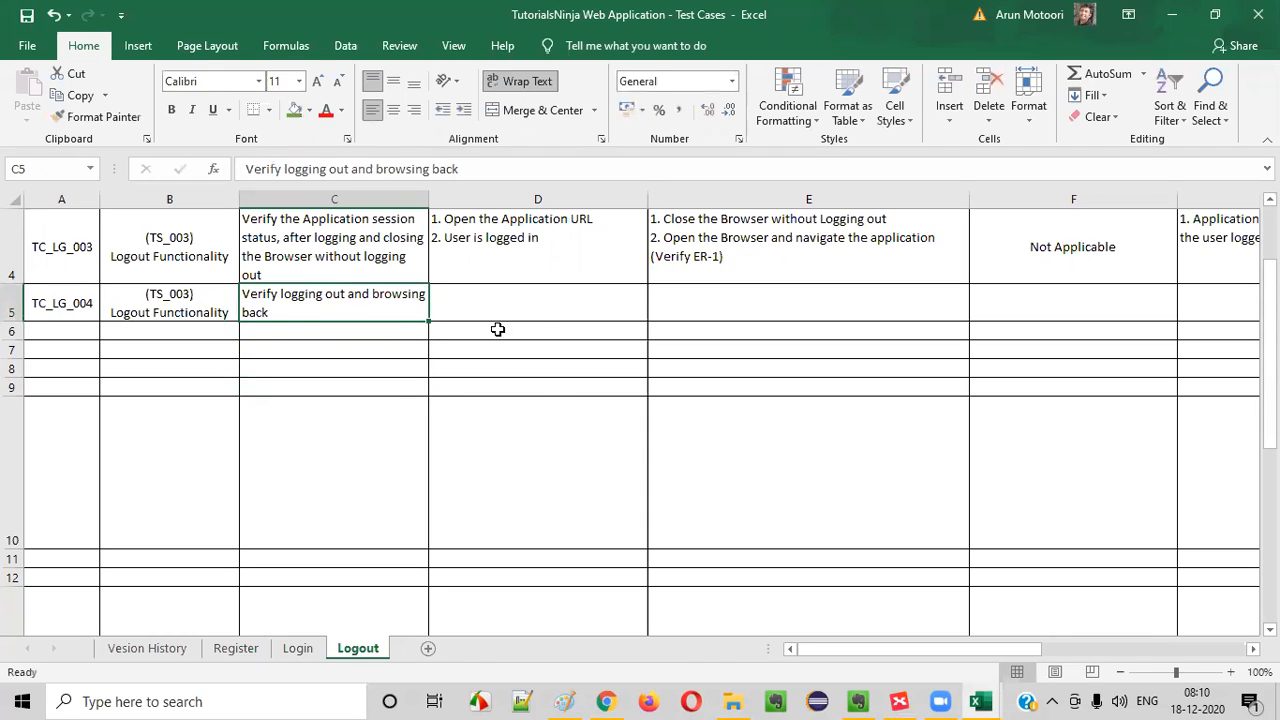
# - Copy the pre-requisites "1. Open the Application URL" and "2. User is logged in" from D4 into D5
pyautogui.scroll(2, 520, 326)
pyautogui.click(503, 460)
pyautogui.hotkey('ctrl', 'c')
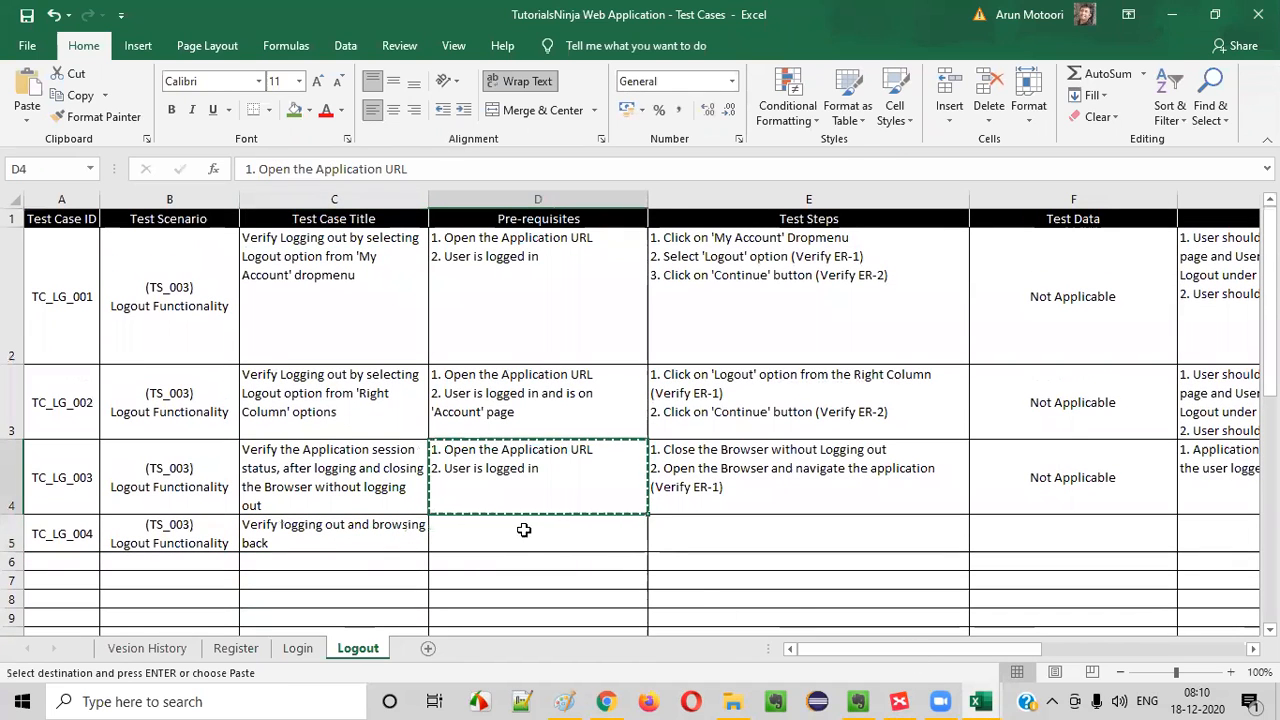
pyautogui.click(523, 530)
pyautogui.hotkey('ctrl', 'v')
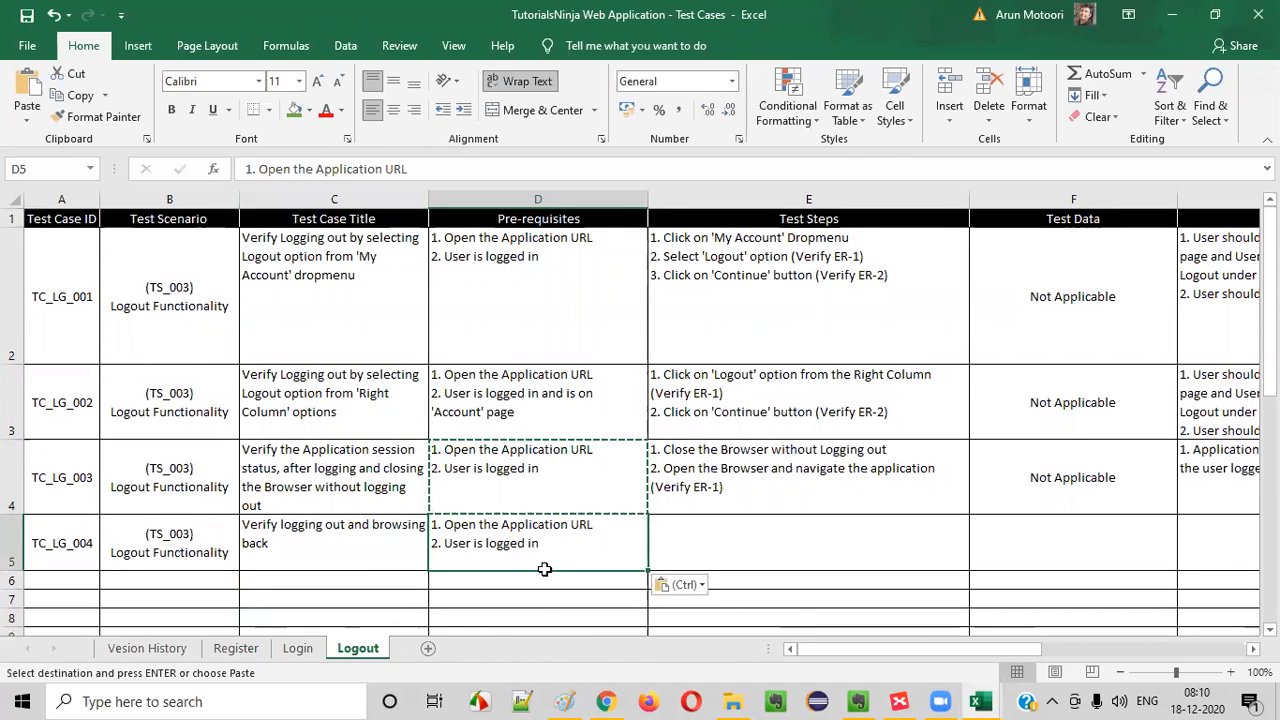
# - Copy "1. Click on 'My Account' Dropmenu" and "2. Select 'Logout' option" from the E2 test steps into E5
pyautogui.click(606, 701)
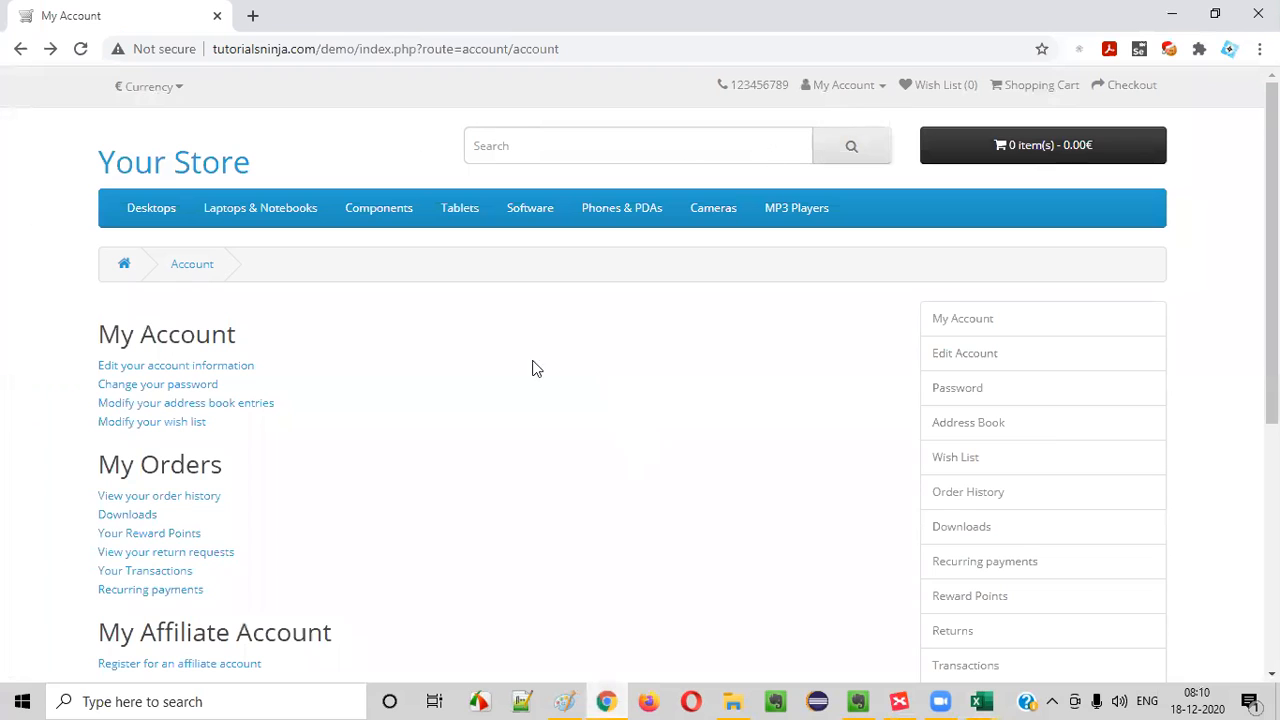
pyautogui.hotkey('alt', 'Tab')
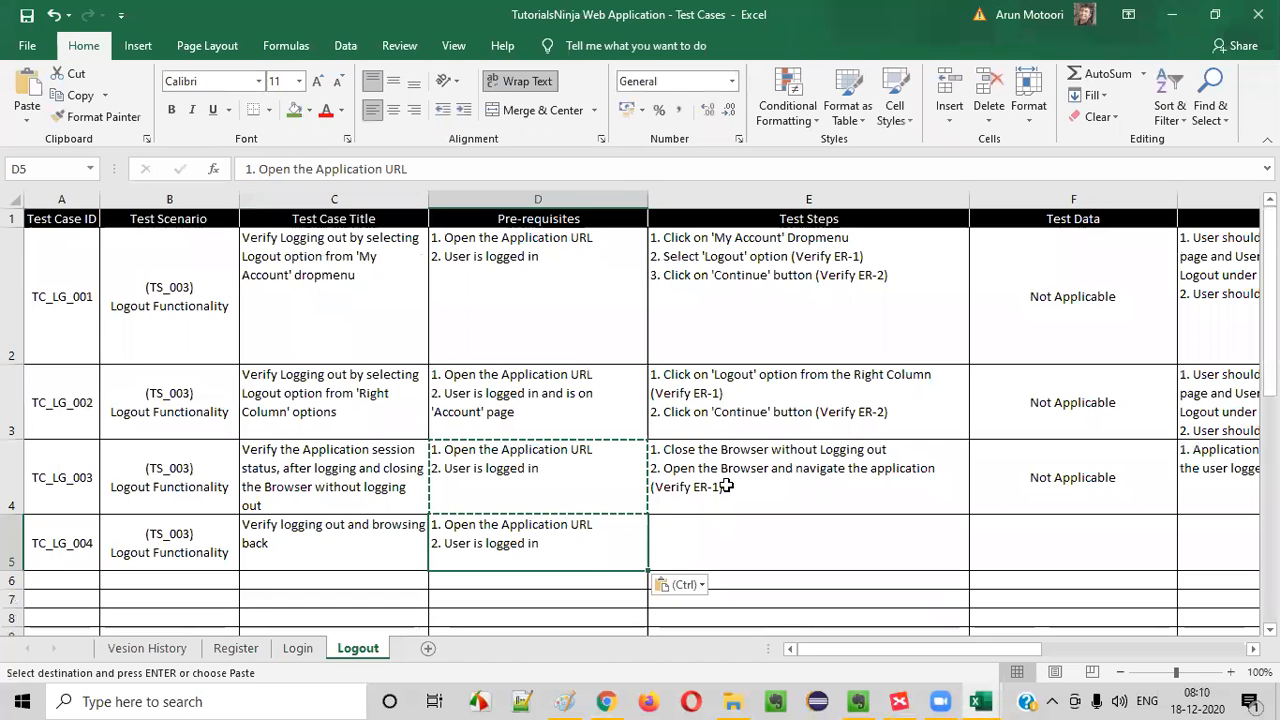
pyautogui.click(727, 485)
pyautogui.doubleClick(710, 540)
pyautogui.write('1.')
pyautogui.click(684, 240)
pyautogui.press('F2')
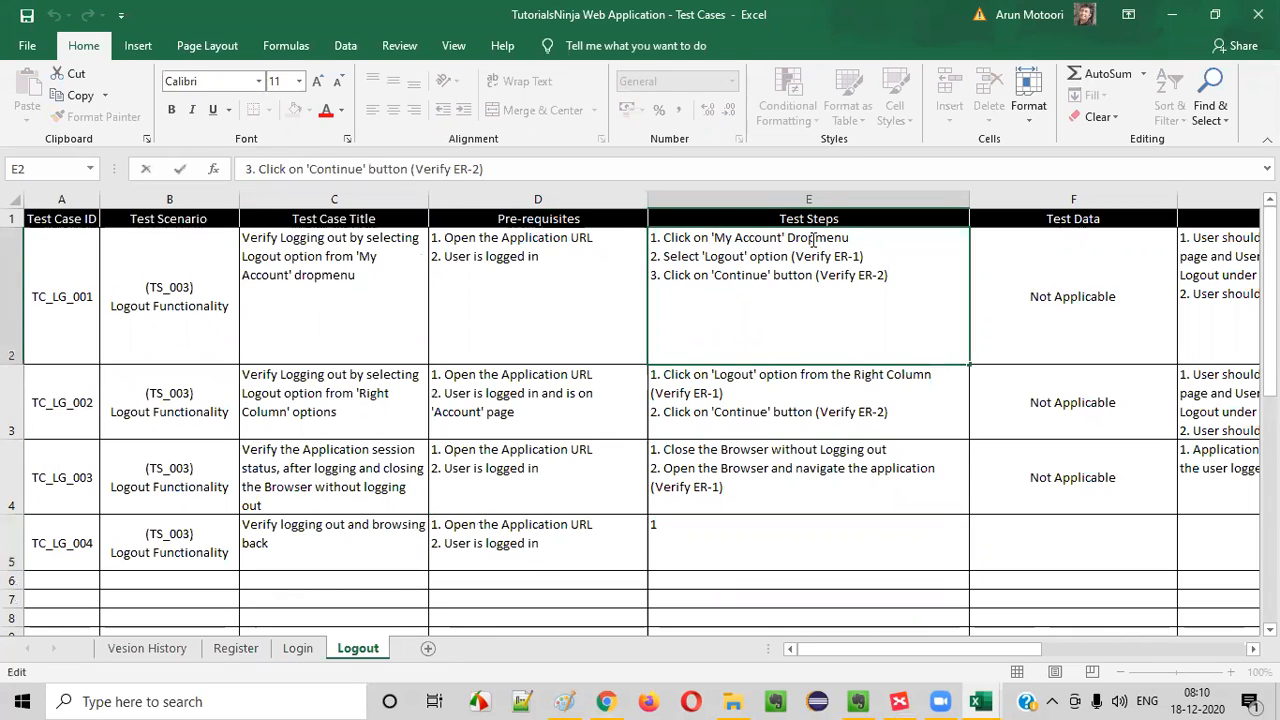
pyautogui.moveTo(787, 256); pyautogui.dragTo(591, 231)
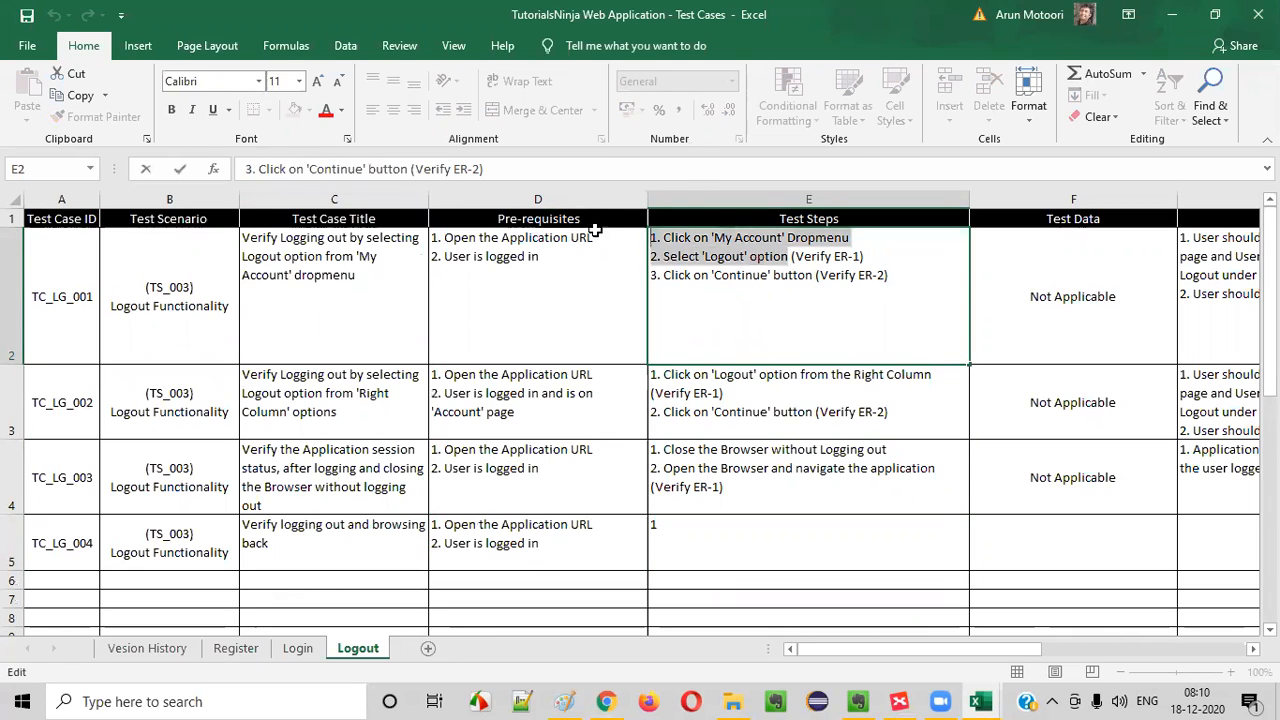
pyautogui.hotkey('ctrl', 'c')
pyautogui.doubleClick(694, 537)
pyautogui.moveTo(692, 535); pyautogui.dragTo(512, 506)
pyautogui.hotkey('ctrl', 'v')
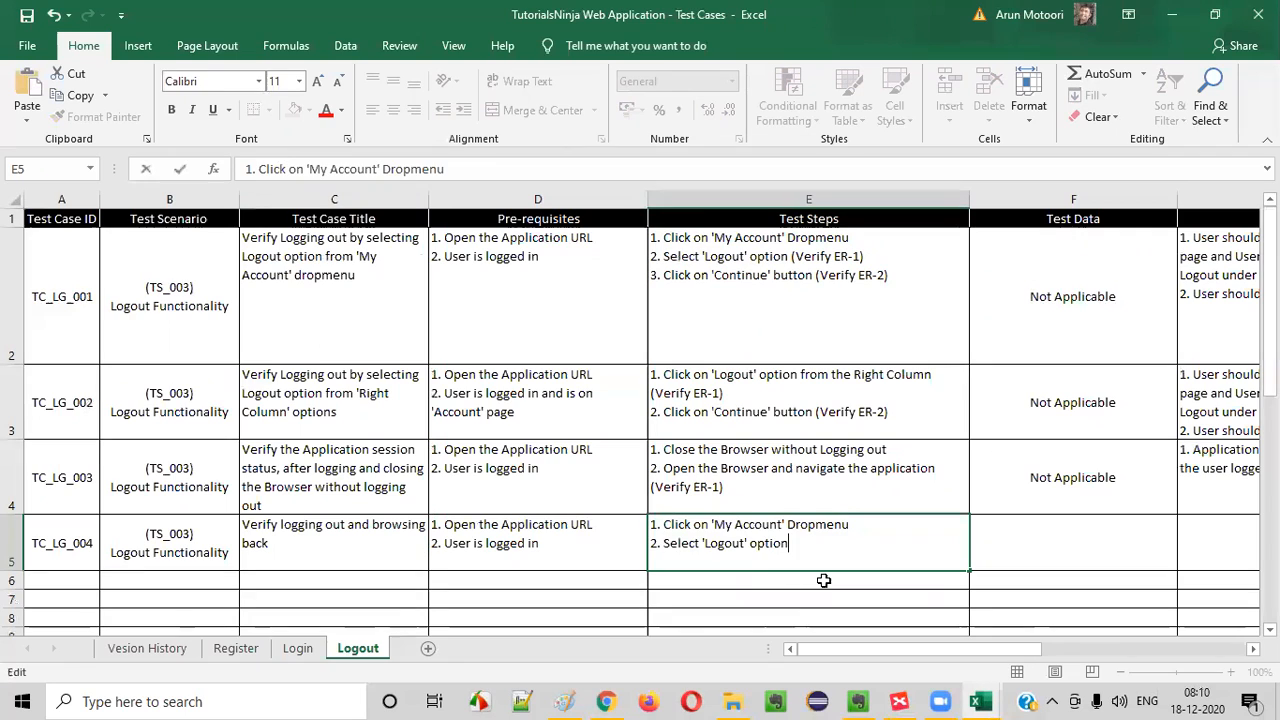
# - Add a third line, "3. Click on Browser back button", to the E5 test steps
pyautogui.moveTo(663, 526); pyautogui.dragTo(803, 543)
pyautogui.click(804, 542)
pyautogui.moveTo(684, 540); pyautogui.dragTo(848, 549)
pyautogui.click(849, 549)
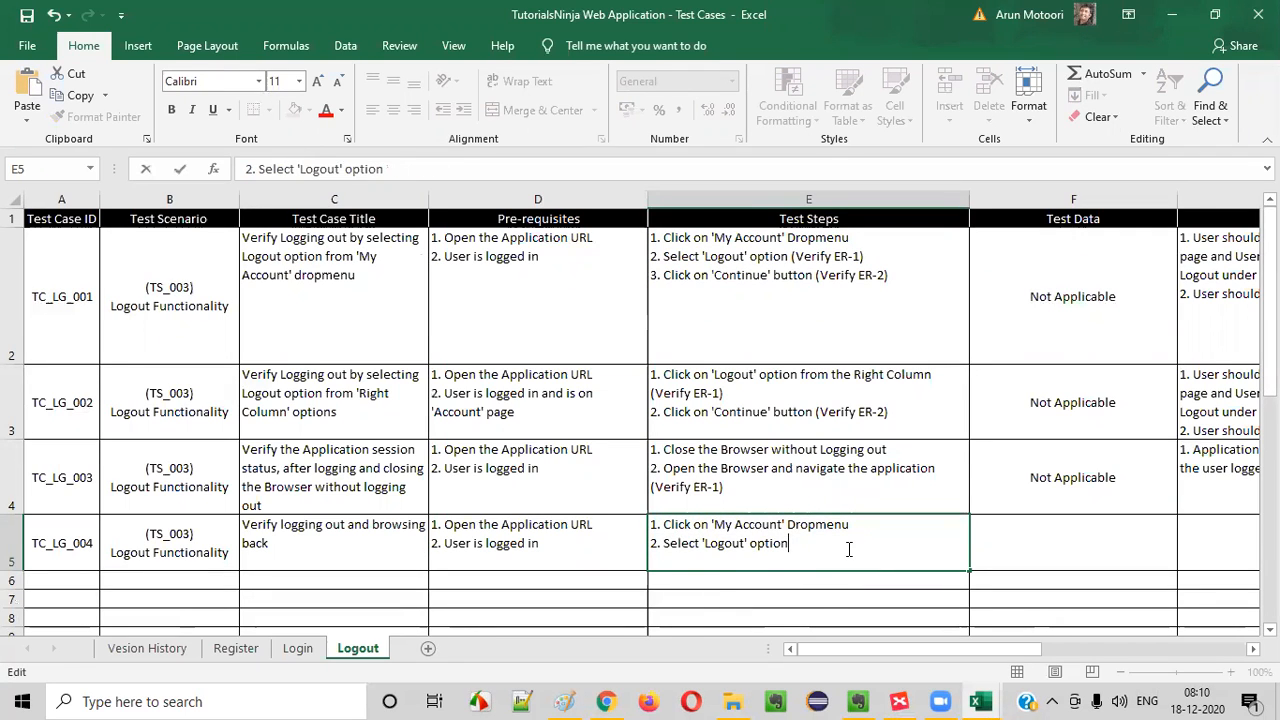
pyautogui.hotkey('alt', 'Return')
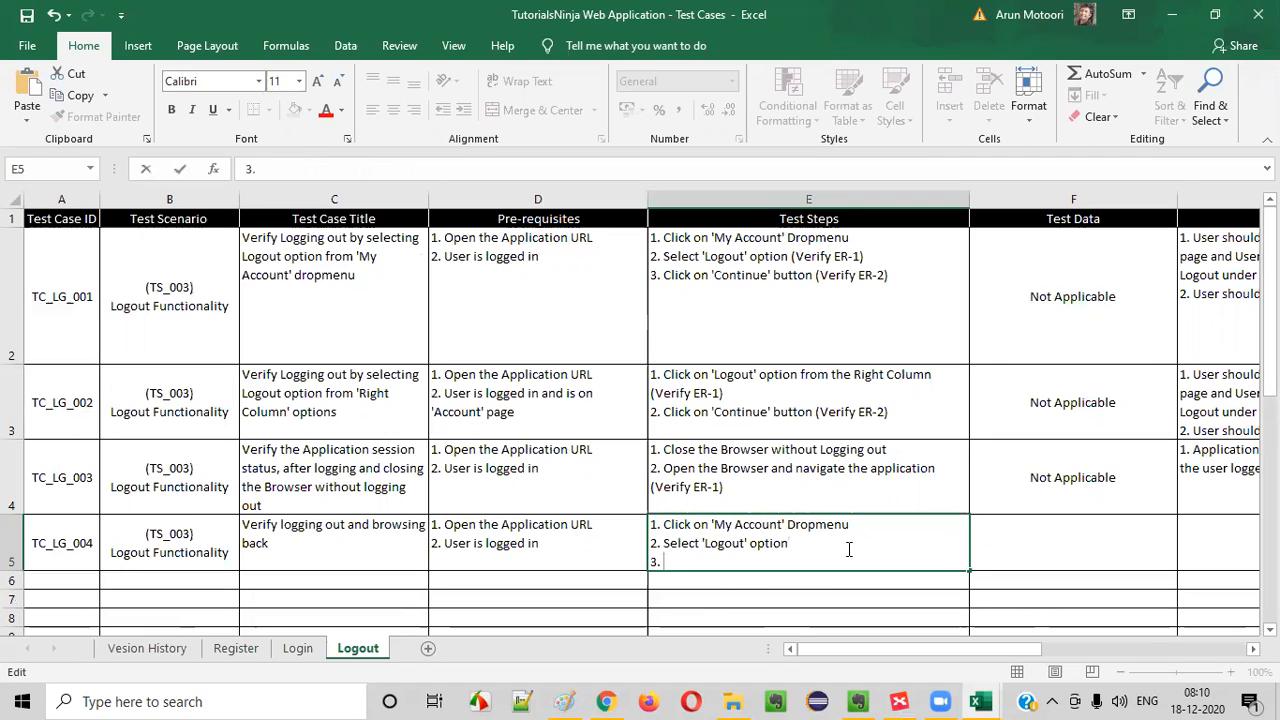
pyautogui.write('3. Click on Brwo')
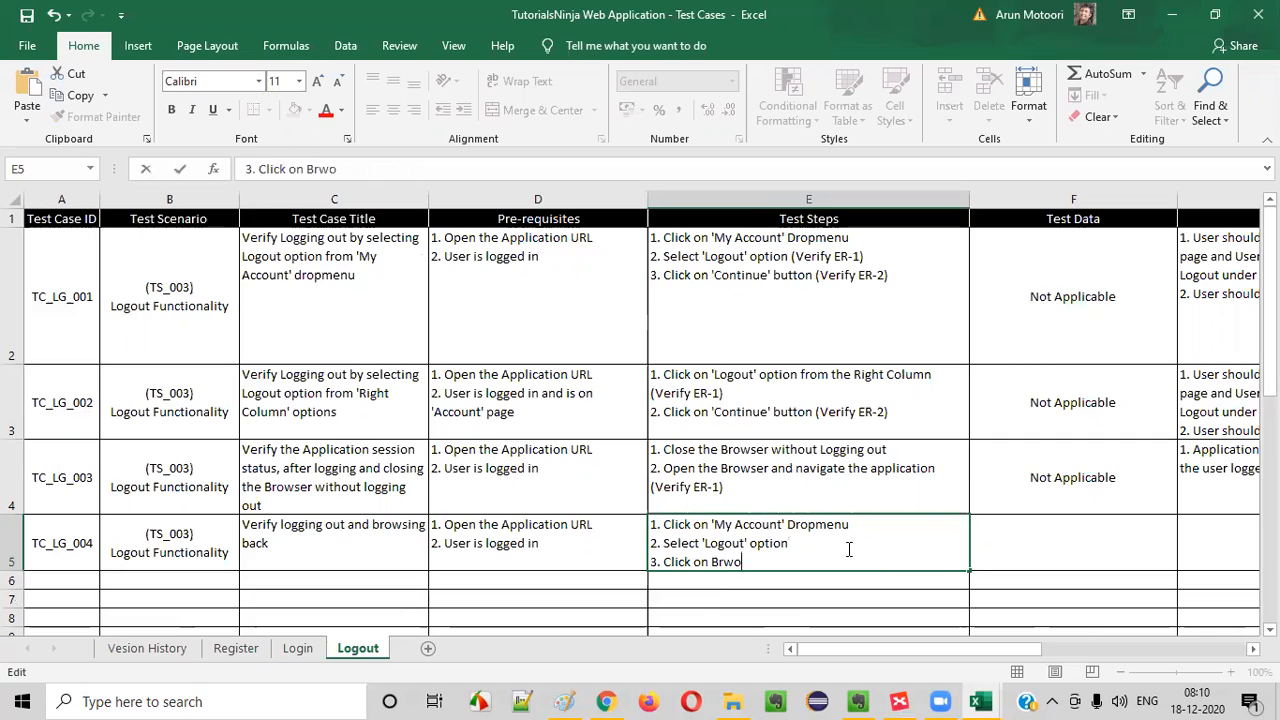
pyautogui.write('ser bac k button')
# - Copy the "Not Applicable" test data from F4 into F5 for TC_LG_004
pyautogui.click(1066, 486)
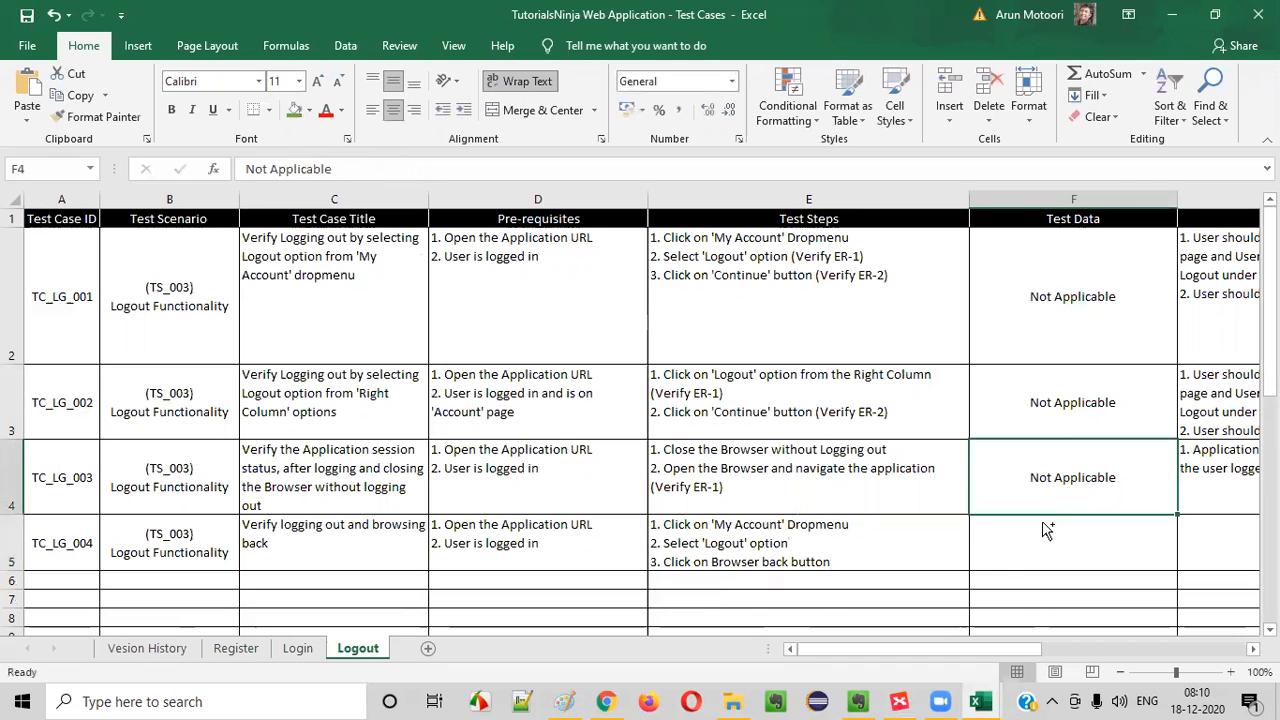
pyautogui.hotkey('ctrl', 'c')
pyautogui.click(1052, 535)
pyautogui.hotkey('ctrl', 'v')
# - Append "(Verify ER-1)" to the third test step, "3. Click on Browser back button", in E5
pyautogui.hscroll(3, 1200, 546)
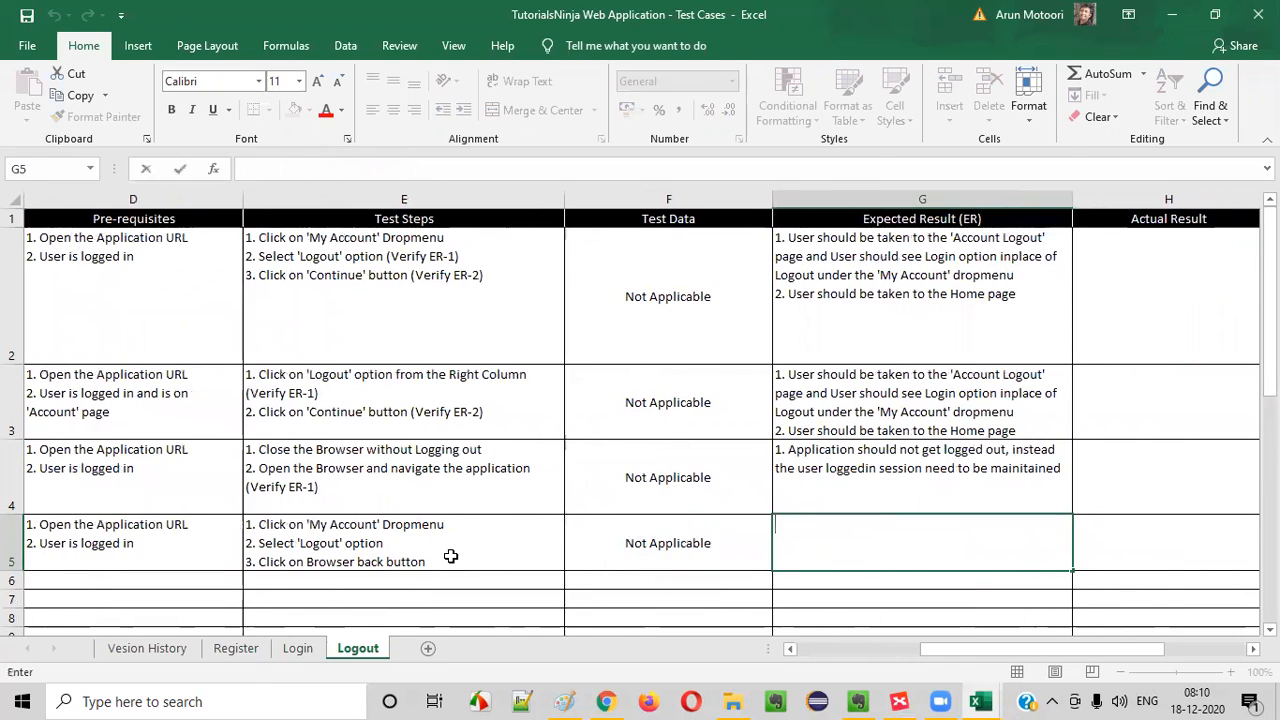
pyautogui.doubleClick(452, 562)
pyautogui.write('(Verify ER-1')
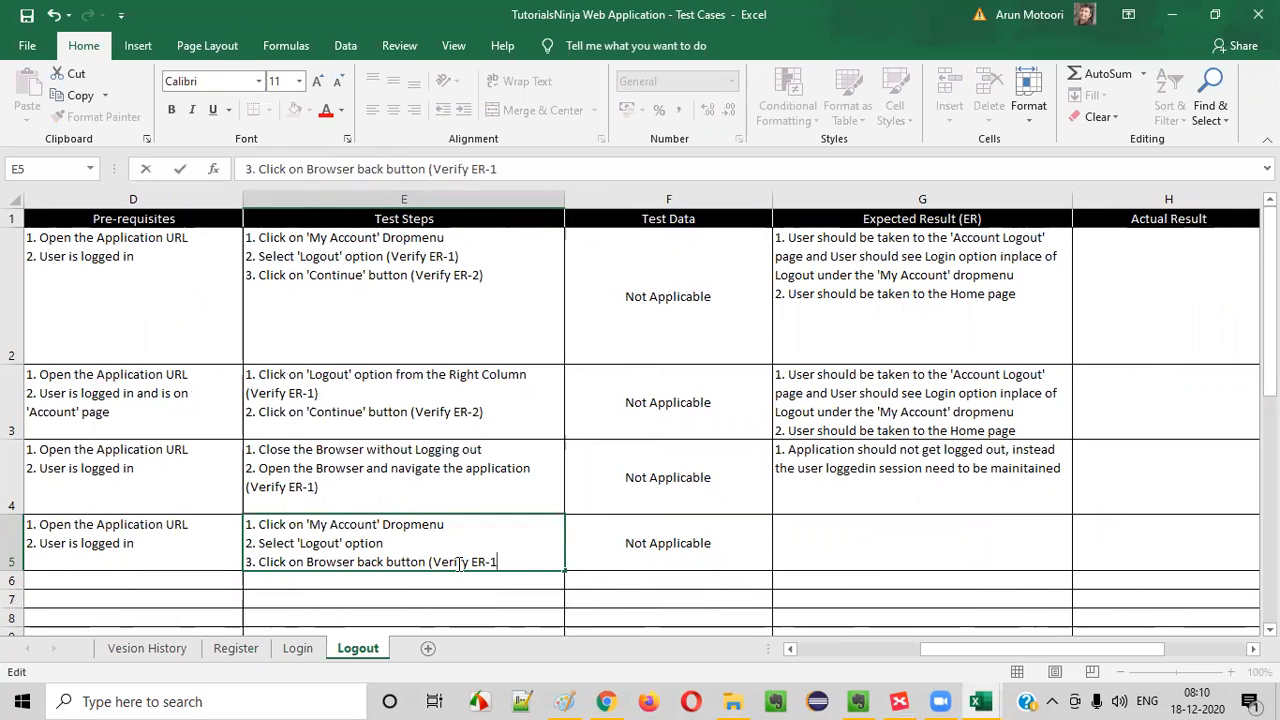
# - Enter the expected result "1. User should not get logged in" in G5 for TC_LG_004
pyautogui.click(886, 568)
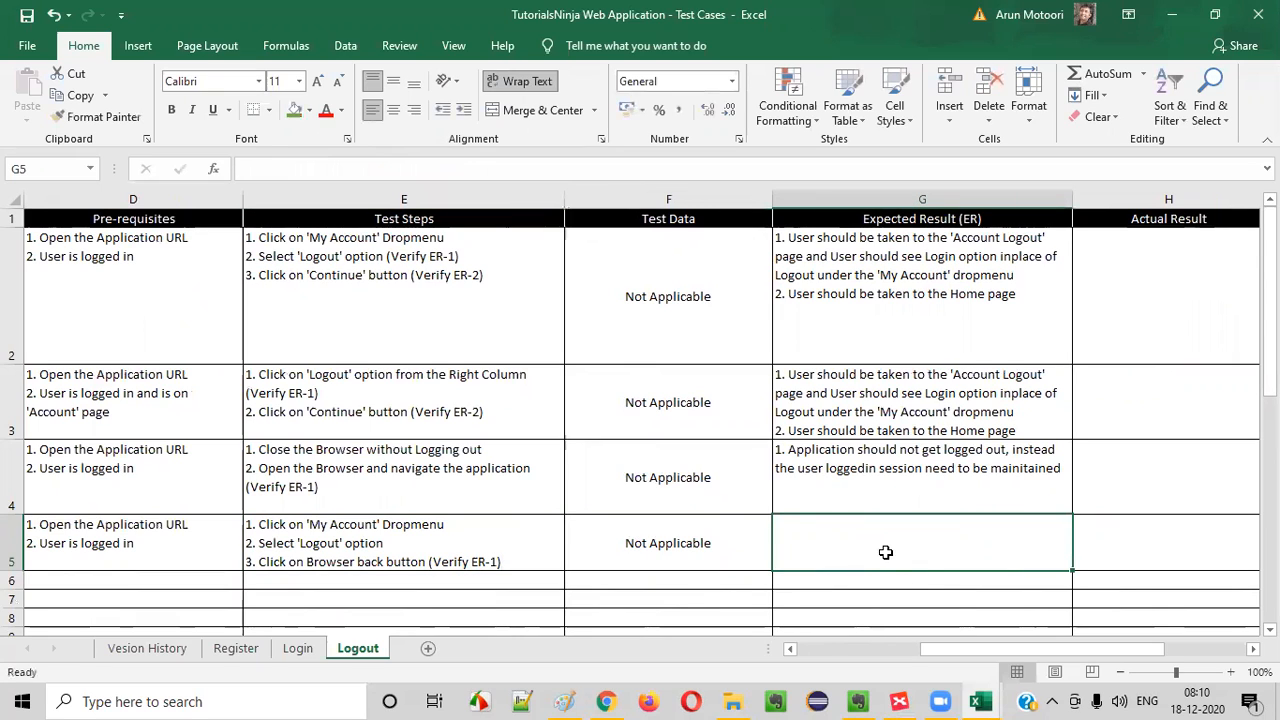
pyautogui.write('1. User sh')
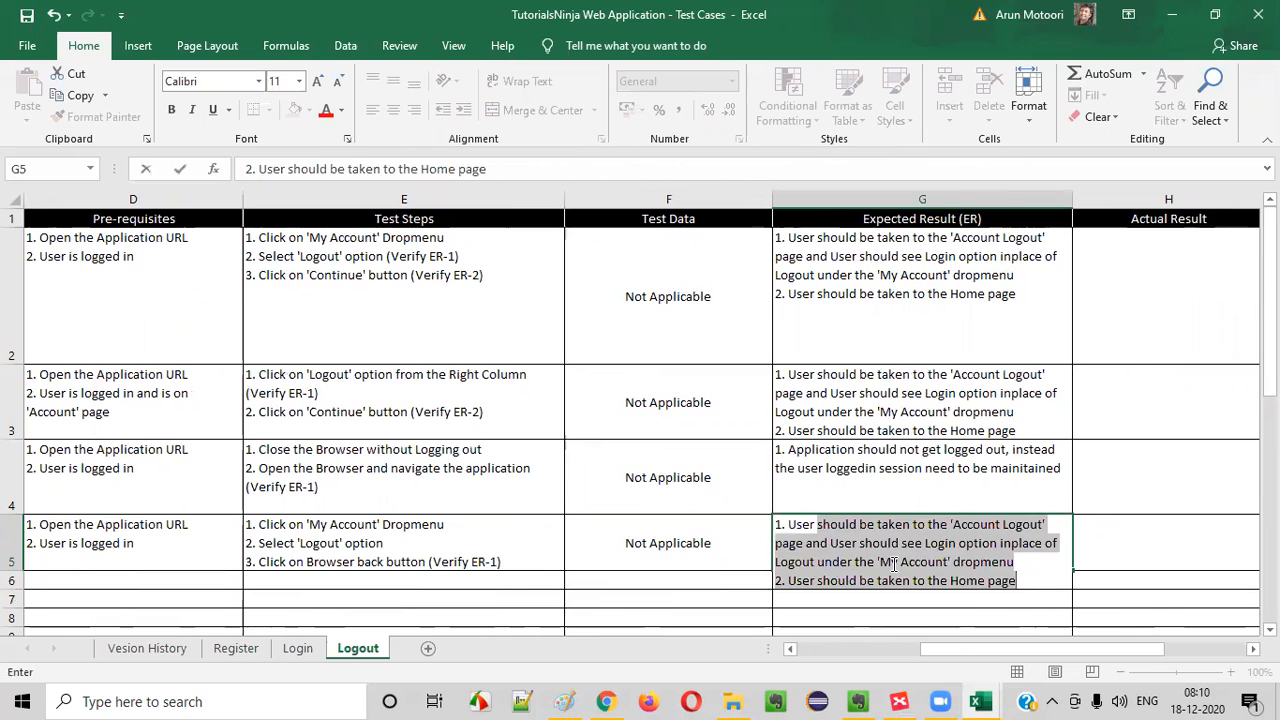
pyautogui.write('lould')
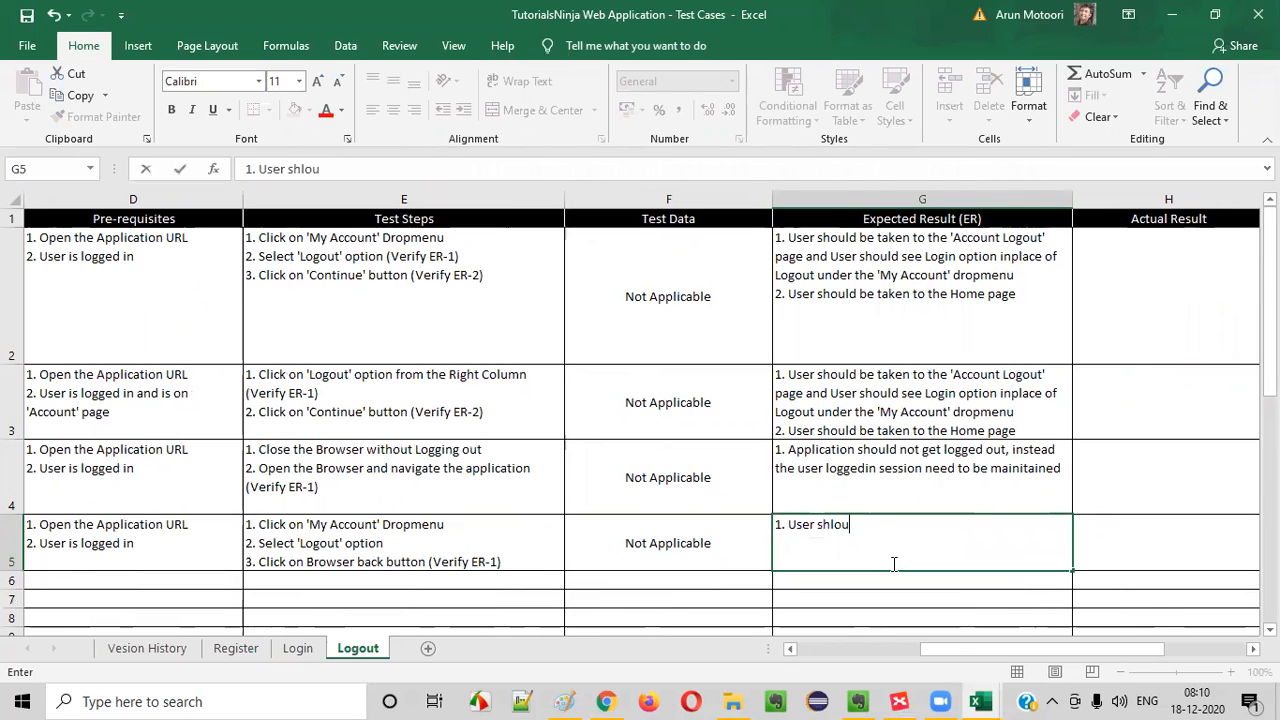
pyautogui.press('BackSpace')
pyautogui.press('BackSpace')
pyautogui.press('BackSpace')
pyautogui.write('ould not get')
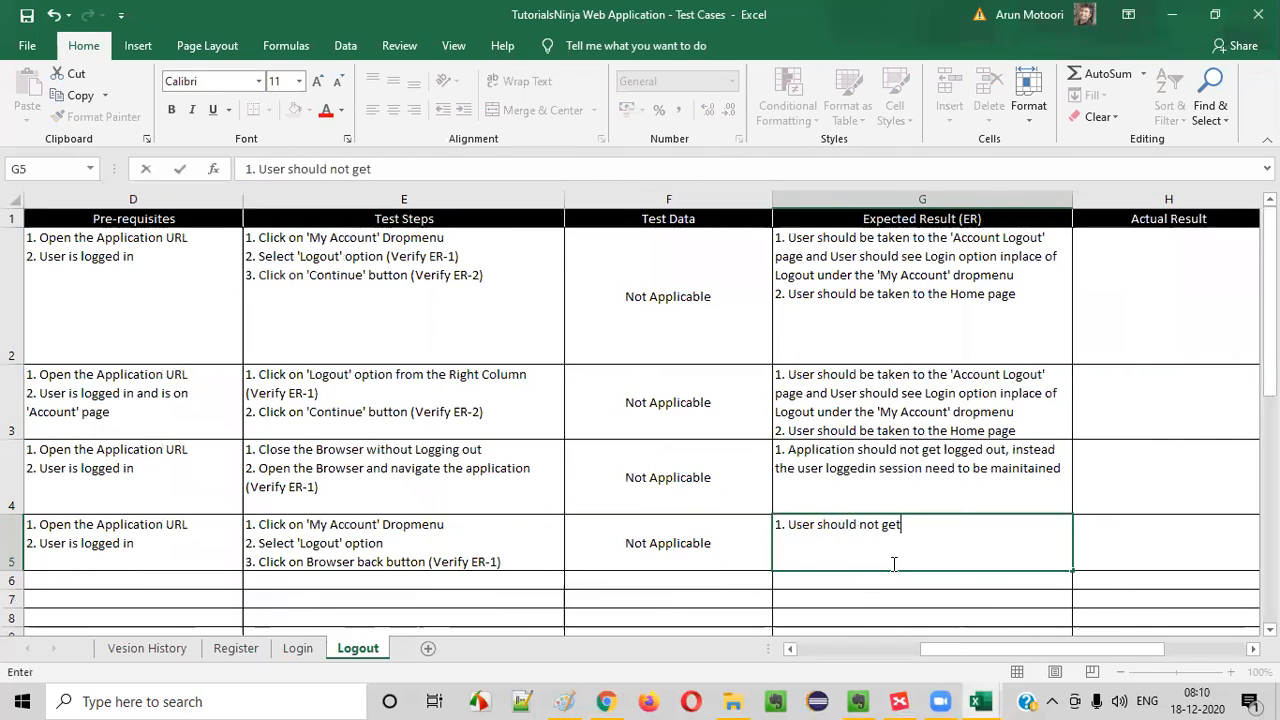
pyautogui.write(' lo')
pyautogui.press('BackSpace')
pyautogui.write('logged on')
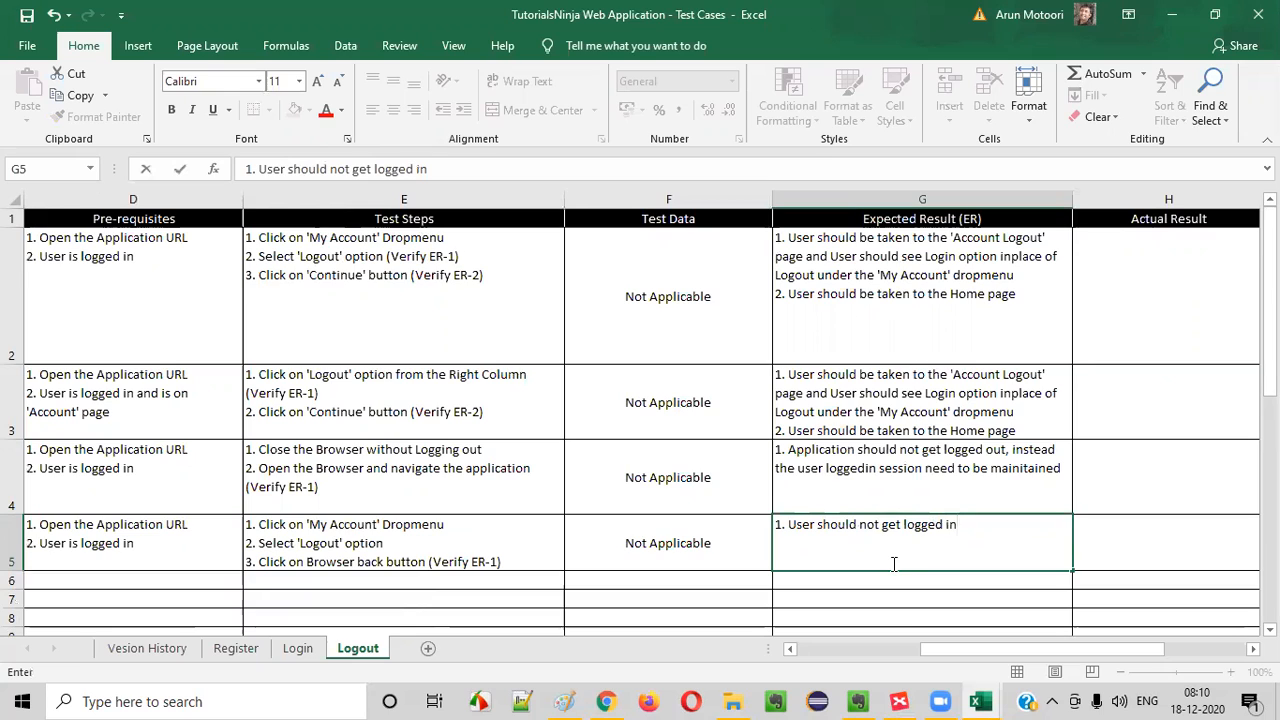
pyautogui.click(627, 477)
pyautogui.click(900, 598)
pyautogui.click(950, 548)
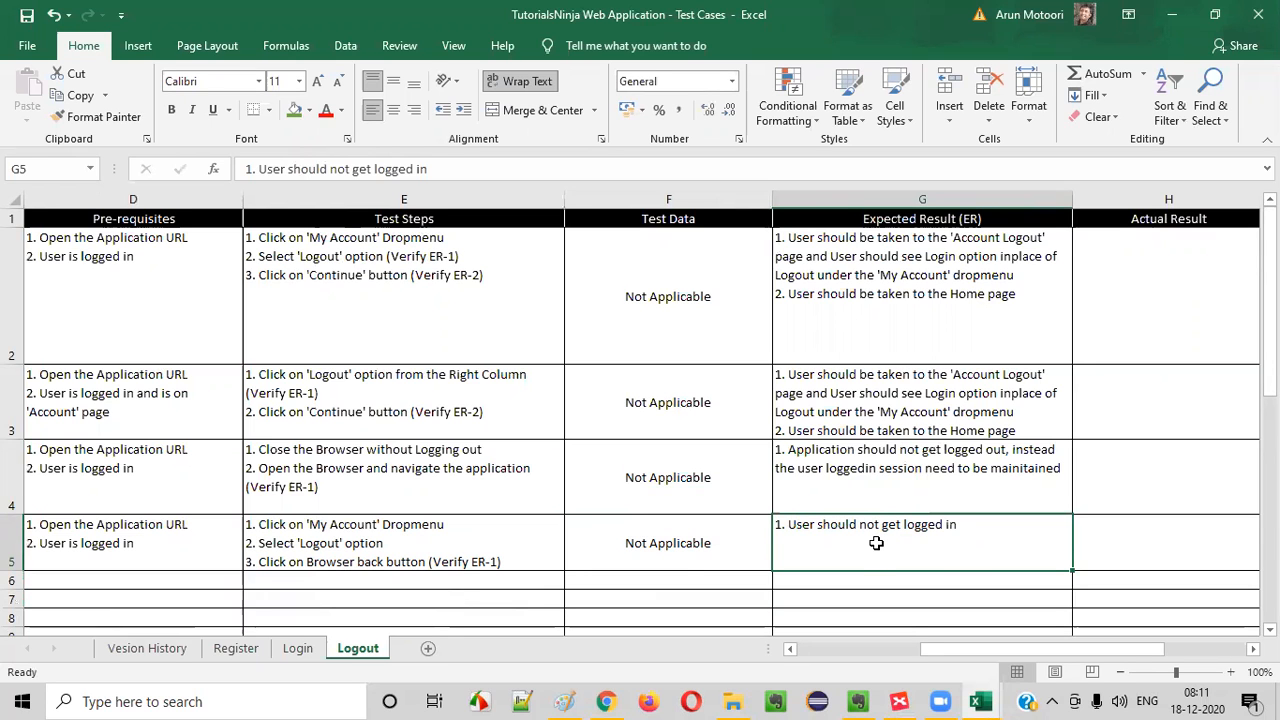
# - Copy the test case ID from A5 into A6 and change it to TC_LG_005
pyautogui.moveTo(957, 541); pyautogui.dragTo(12, 506)
pyautogui.click(114, 537)
pyautogui.click(82, 540)
pyautogui.scroll(-1, 168, 453)
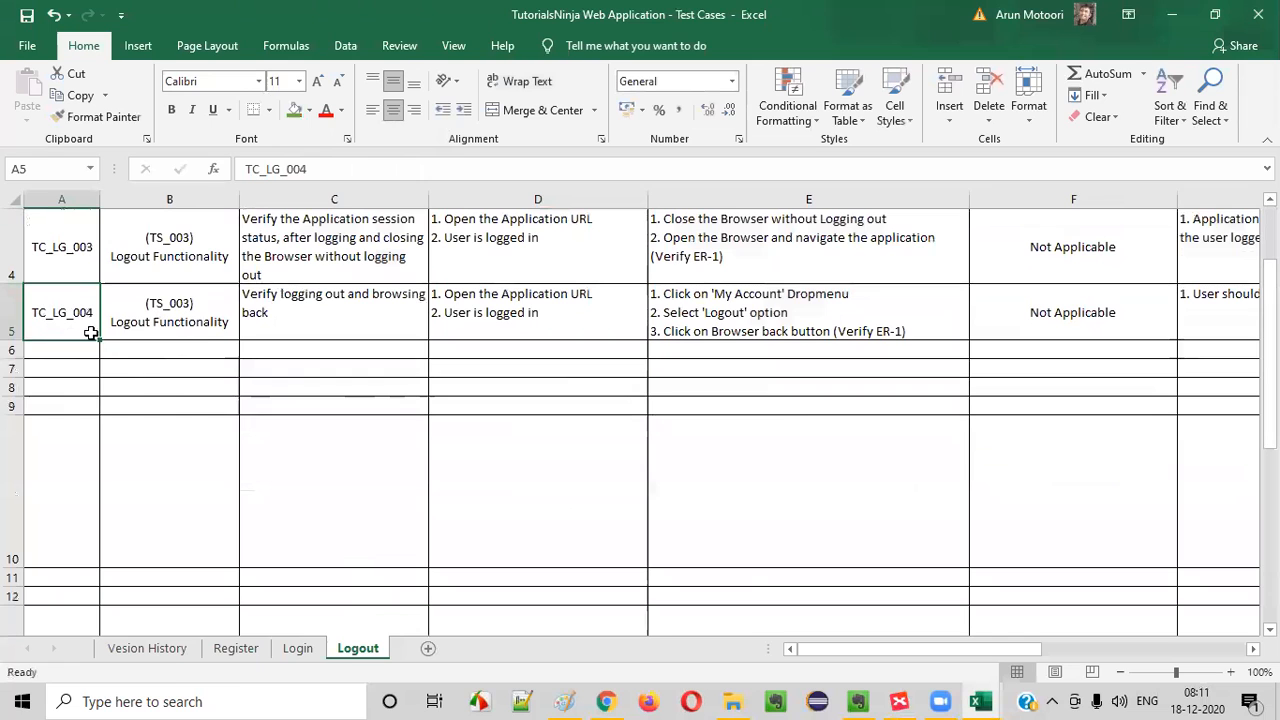
pyautogui.hotkey('ctrl', 'c')
pyautogui.click(87, 352)
pyautogui.hotkey('ctrl', 'v')
pyautogui.doubleClick(87, 351)
pyautogui.moveTo(87, 351); pyautogui.dragTo(96, 351)
pyautogui.write('5')
pyautogui.click(196, 417)
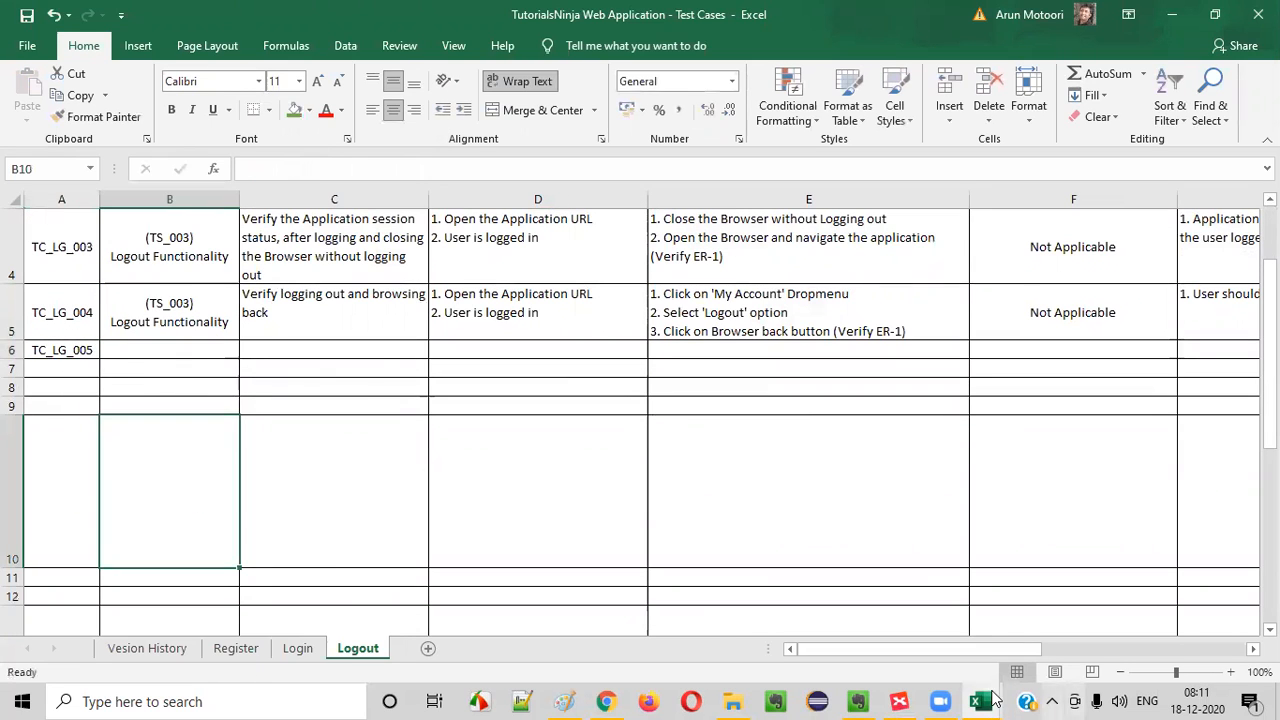
# - Switch to XMind and fill the "Verify Logout and click on Browser back button" topic with green
pyautogui.click(899, 701)
pyautogui.click(1250, 190)
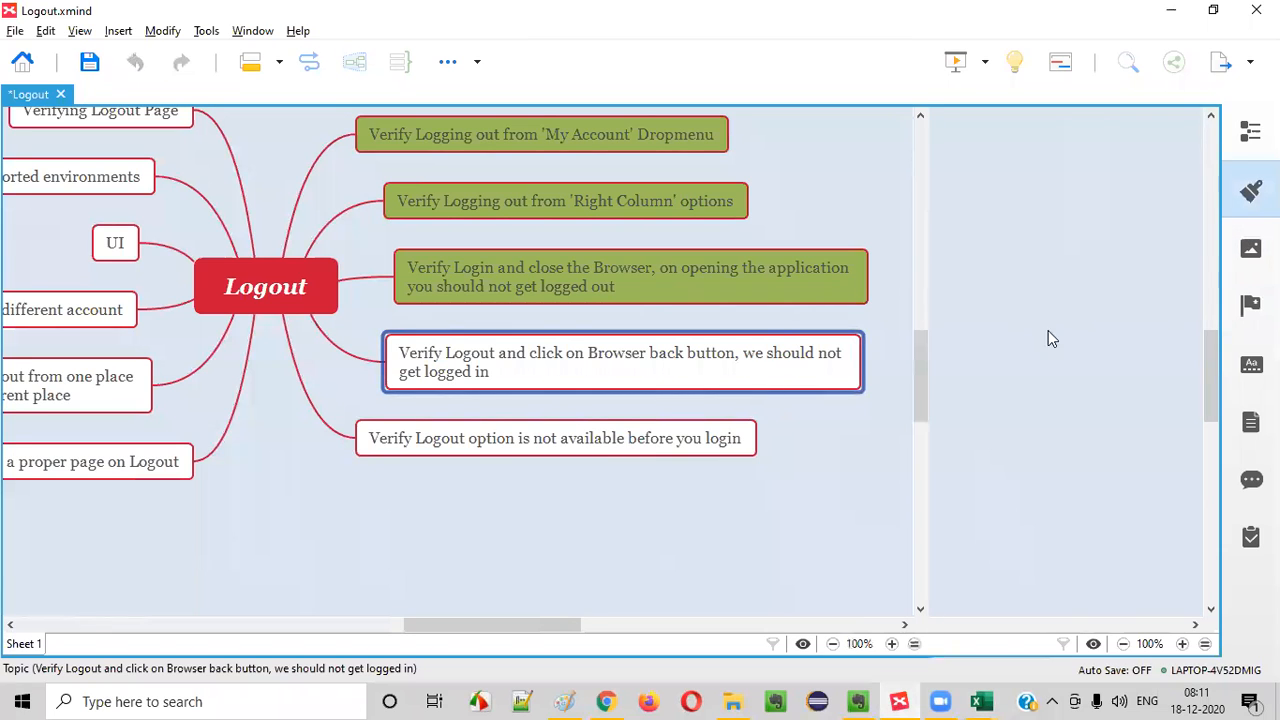
pyautogui.click(1178, 368)
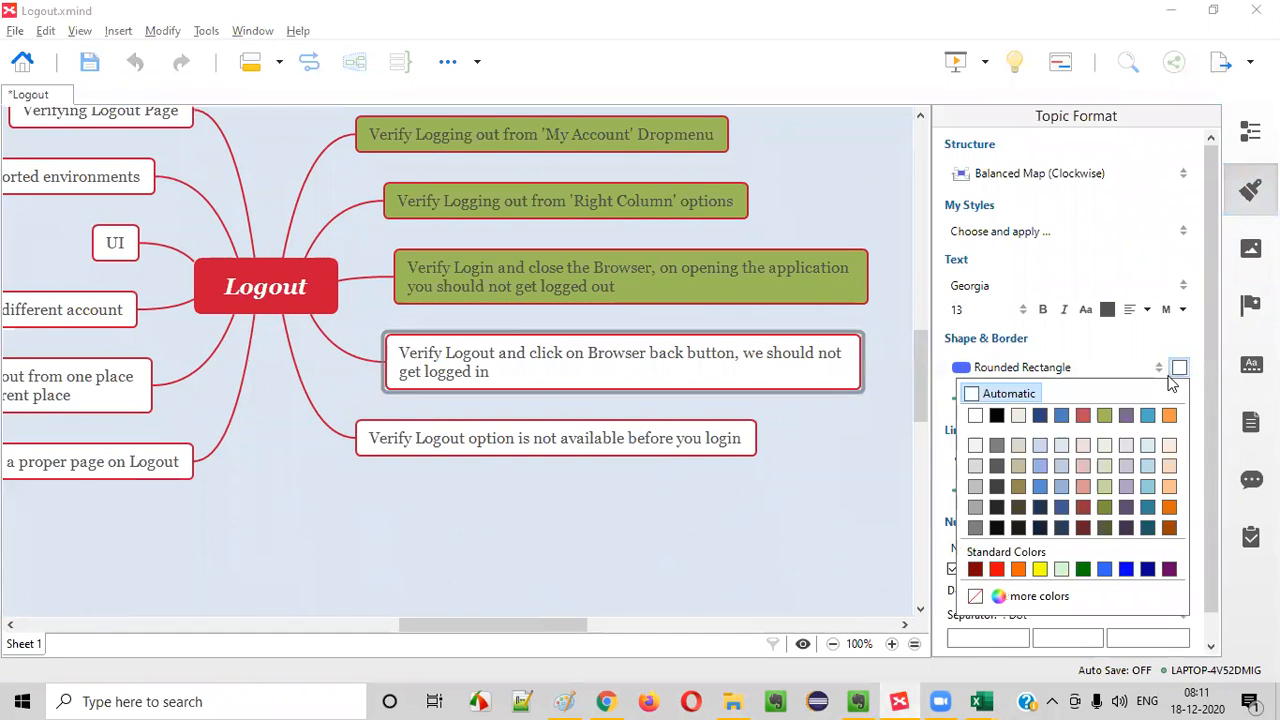
pyautogui.click(1102, 418)
pyautogui.click(628, 446)
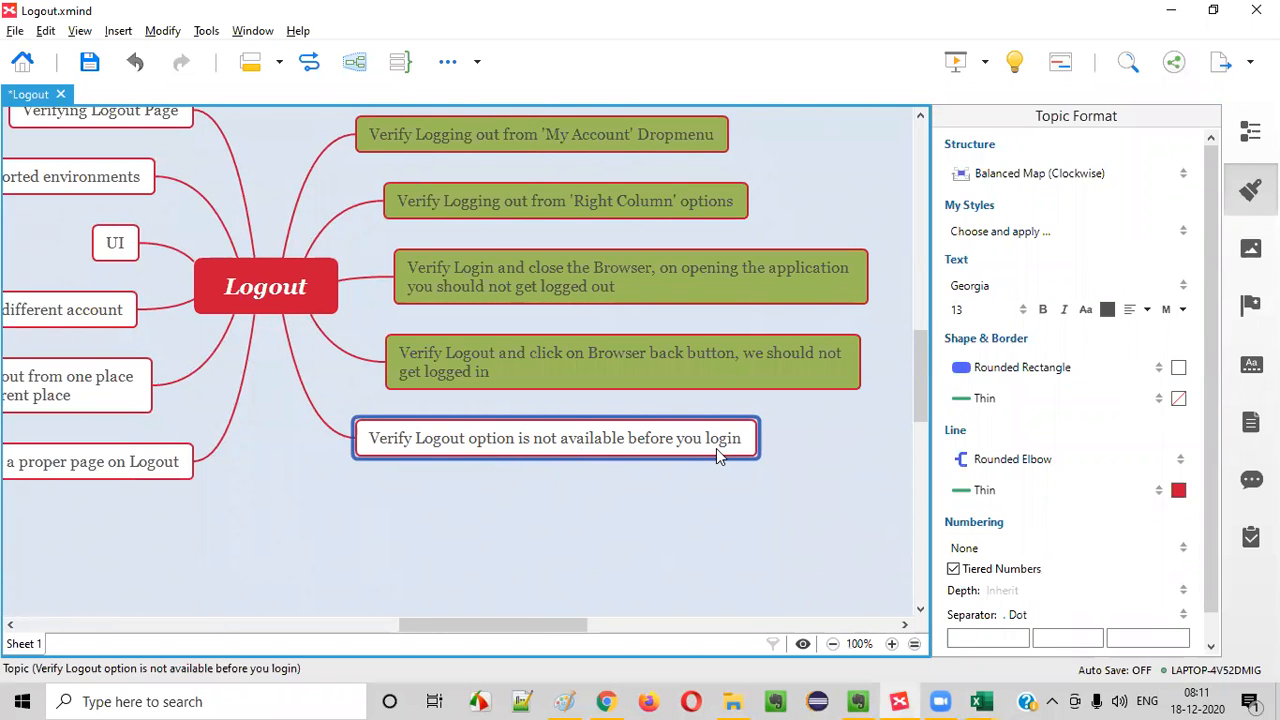
pyautogui.click(1250, 190)
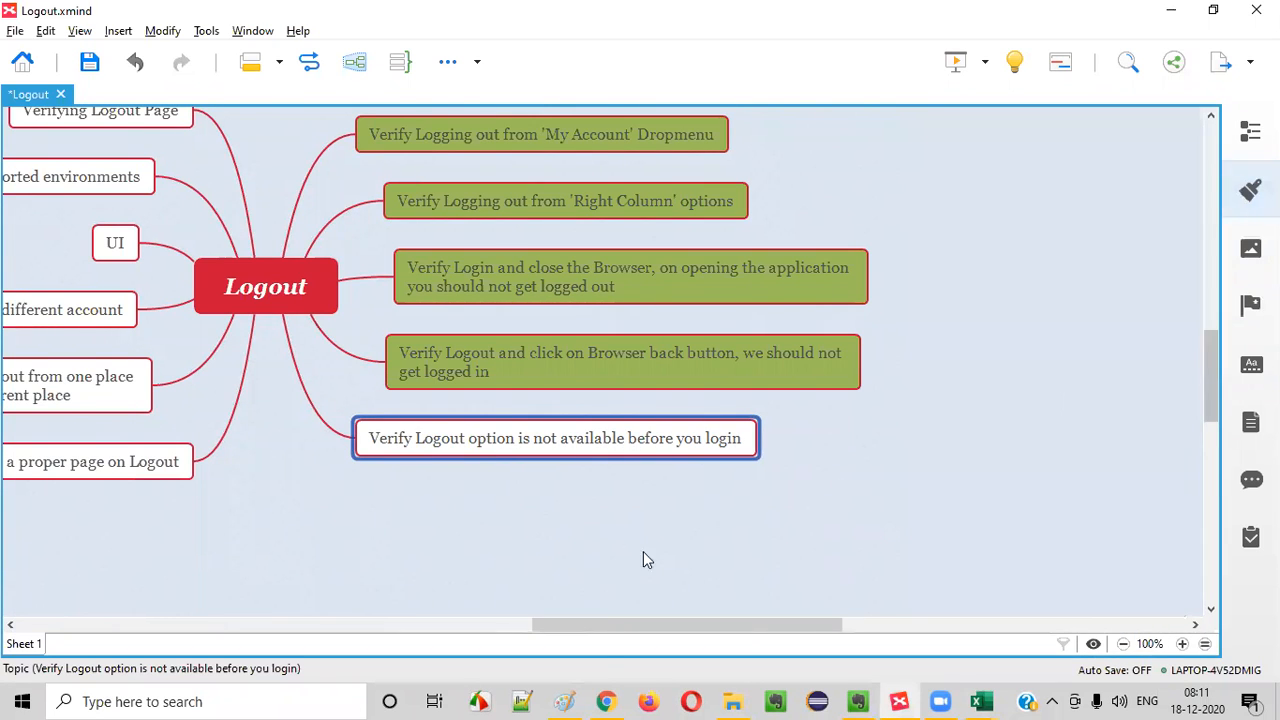
# - Switch to Chrome and log out of the store account through the My Account menu
pyautogui.click(606, 700)
pyautogui.click(870, 90)
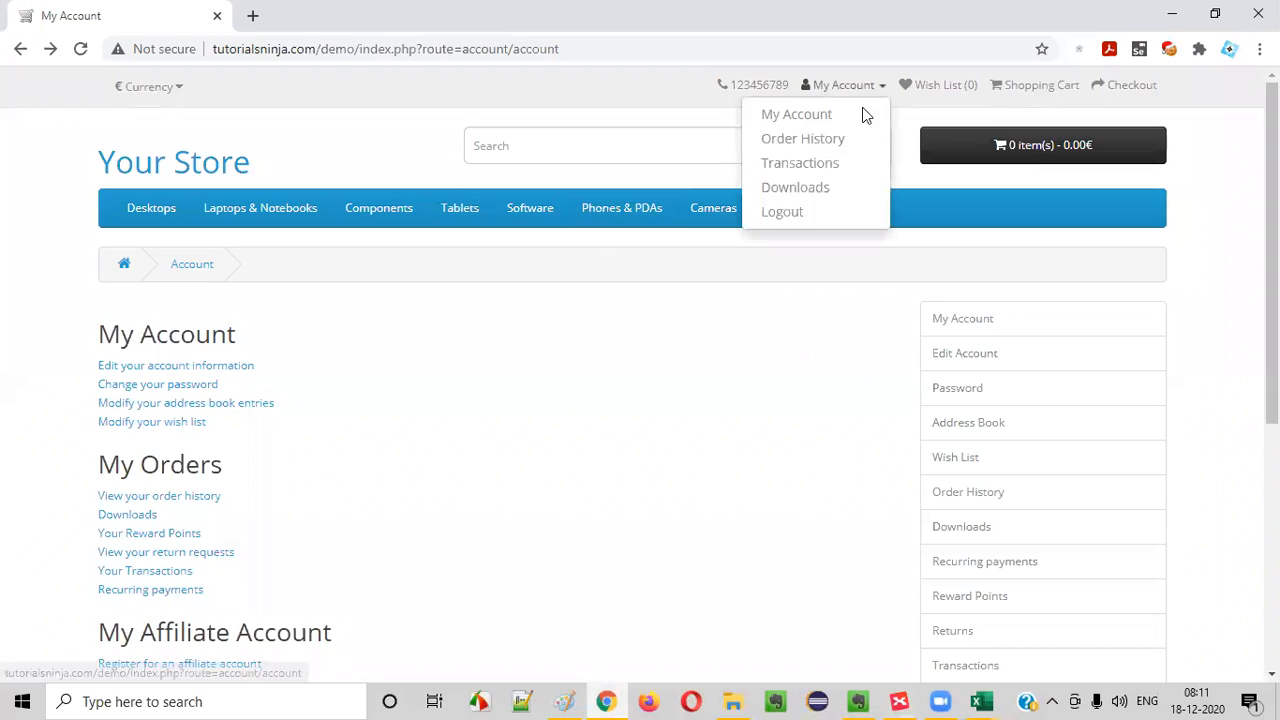
pyautogui.click(813, 210)
# - Load tutorialsninja.com/demo and examine the My Account options offered without being logged in
pyautogui.click(229, 48)
pyautogui.write('t')
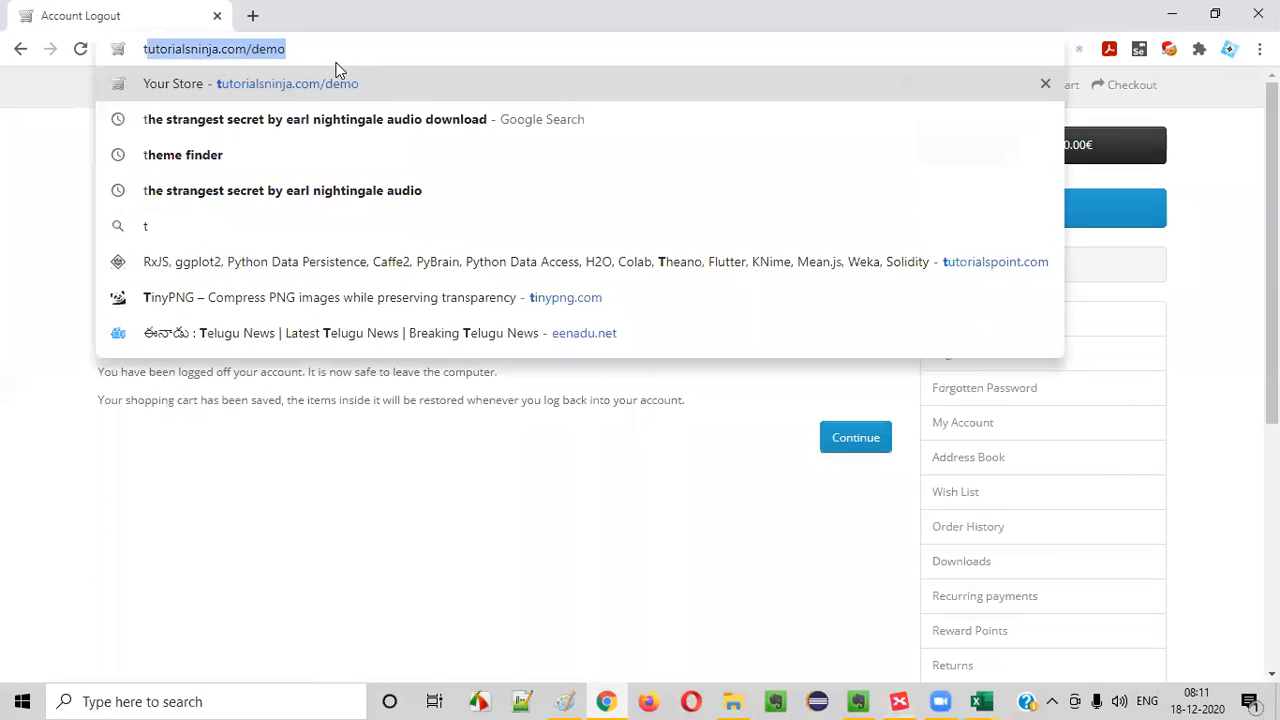
pyautogui.press('Return')
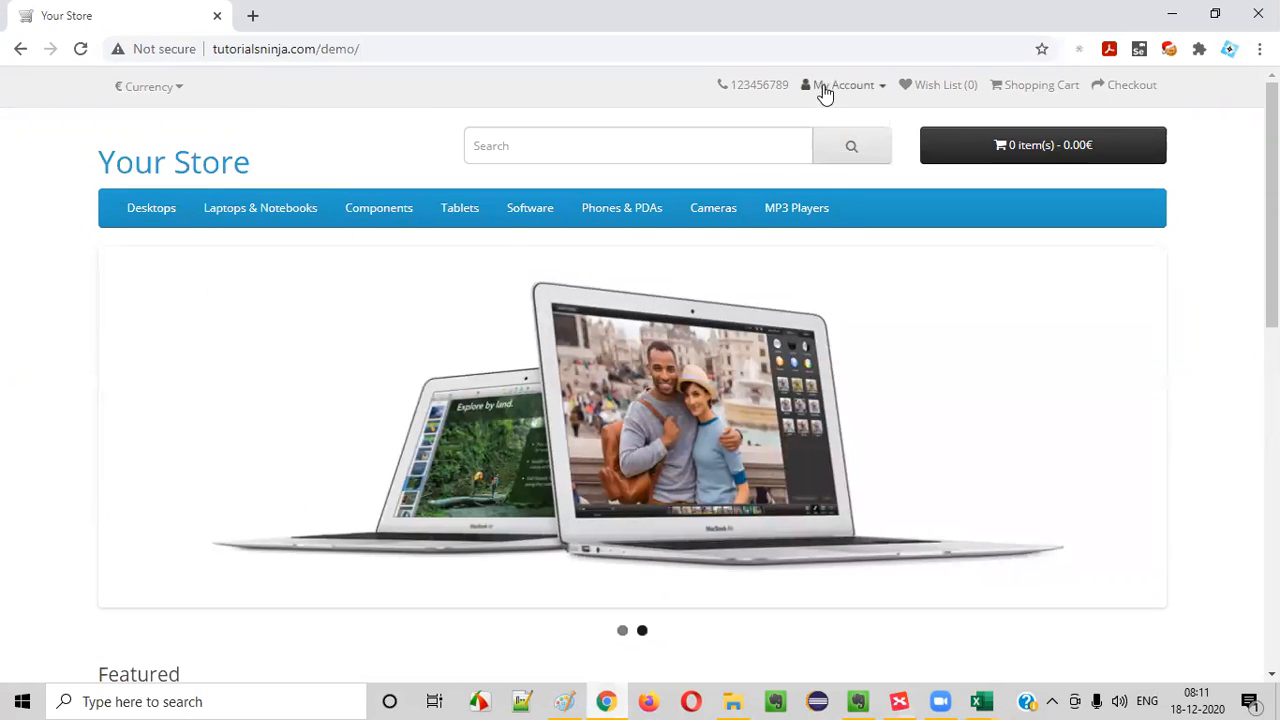
pyautogui.click(824, 88)
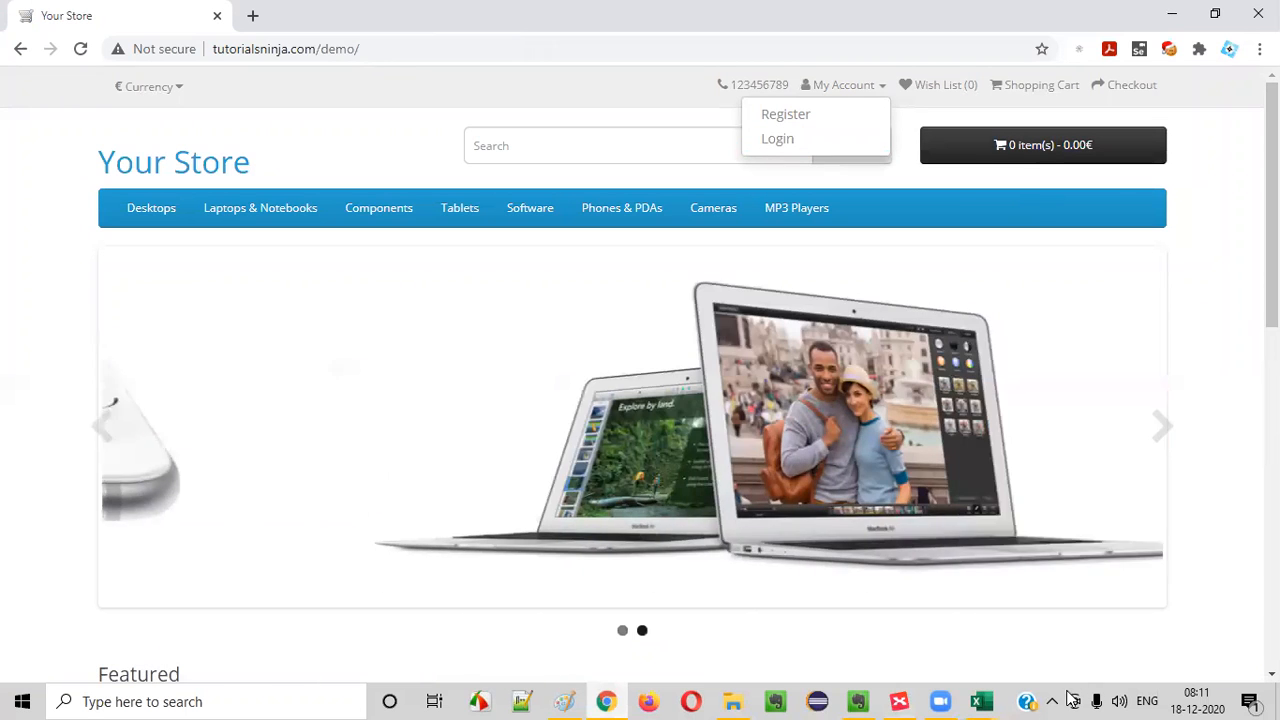
# - Switch to the Excel test cases and copy the scenario "(TS_003) Logout Functionality" from B5 into B6
pyautogui.moveTo(981, 701)
pyautogui.click(891, 641)
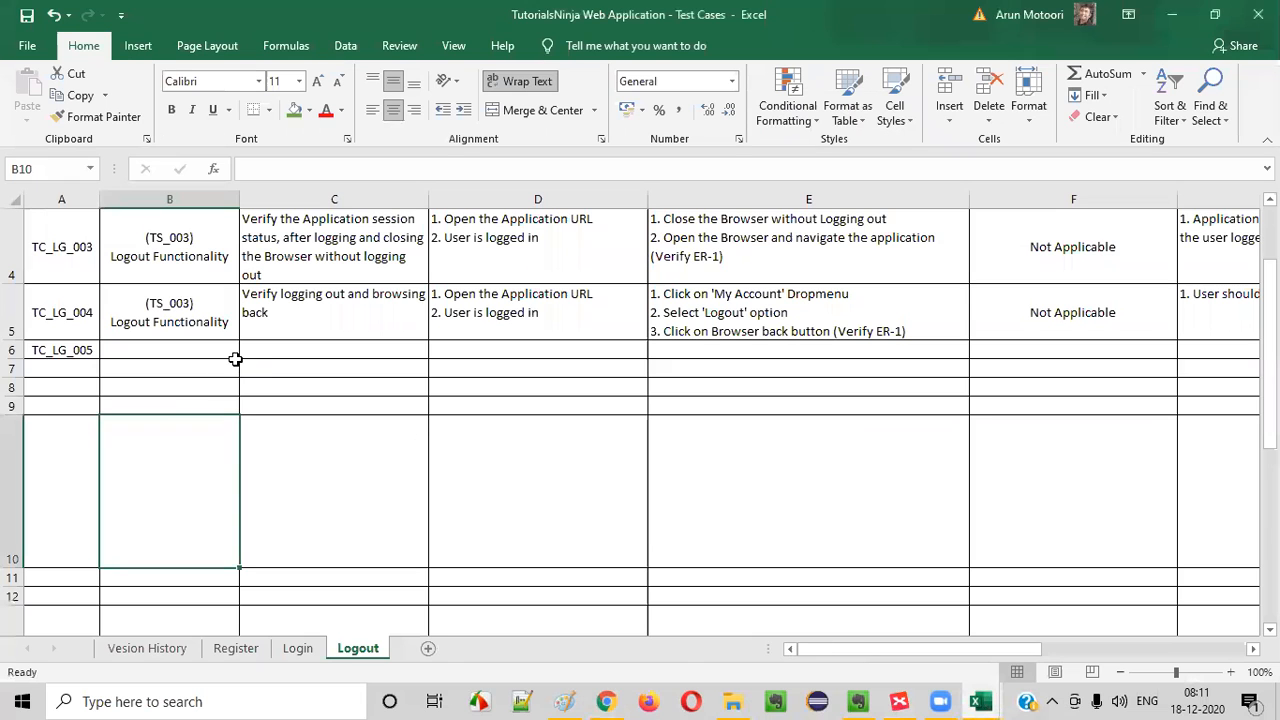
pyautogui.click(206, 329)
pyautogui.hotkey('ctrl', 'c')
pyautogui.click(186, 351)
pyautogui.hotkey('ctrl', 'v')
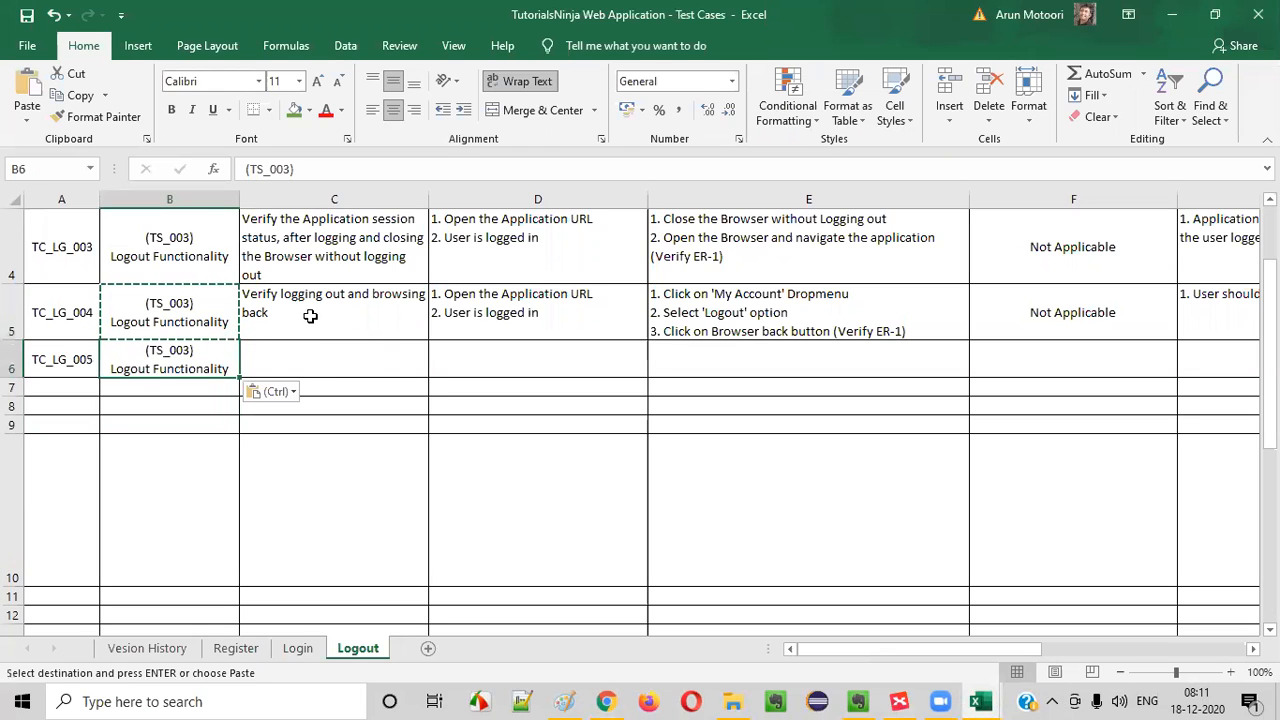
# - Enter "Verify logout option is not displayed under 'My Account'" as the TC_LG_005 test case title in C6
pyautogui.click(291, 356)
pyautogui.write('Verify logout')
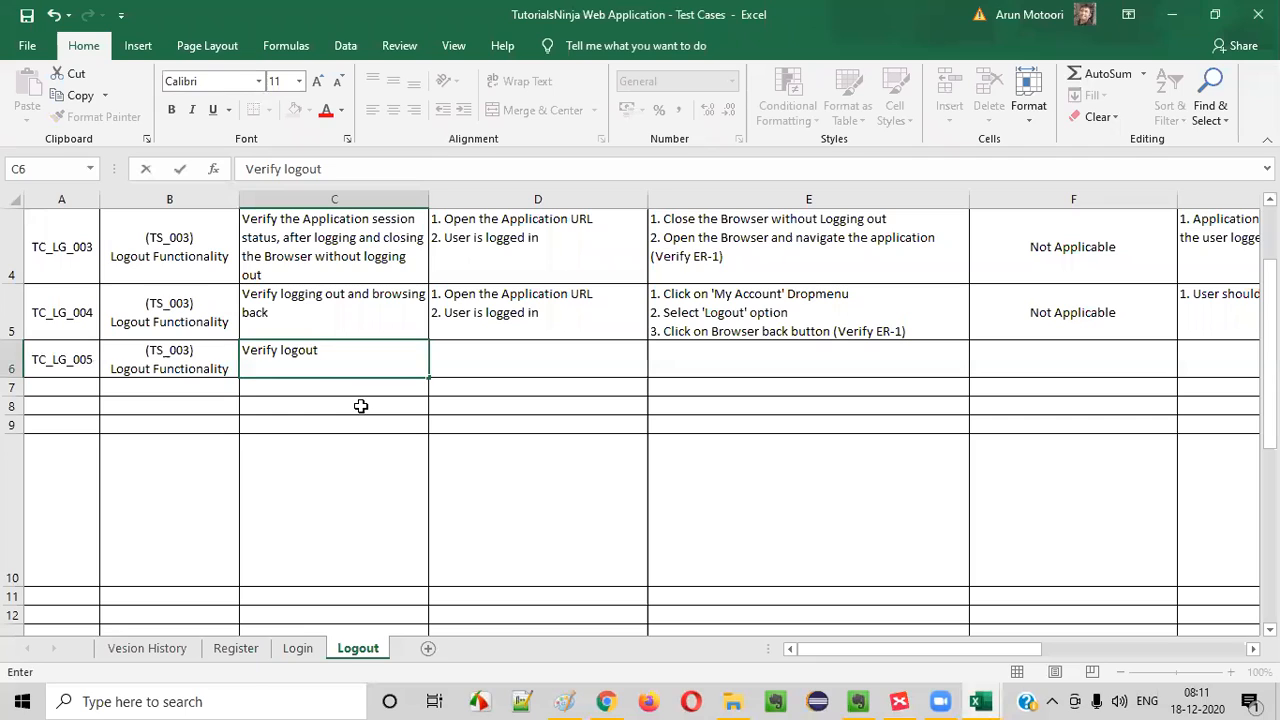
pyautogui.write(' option is not ')
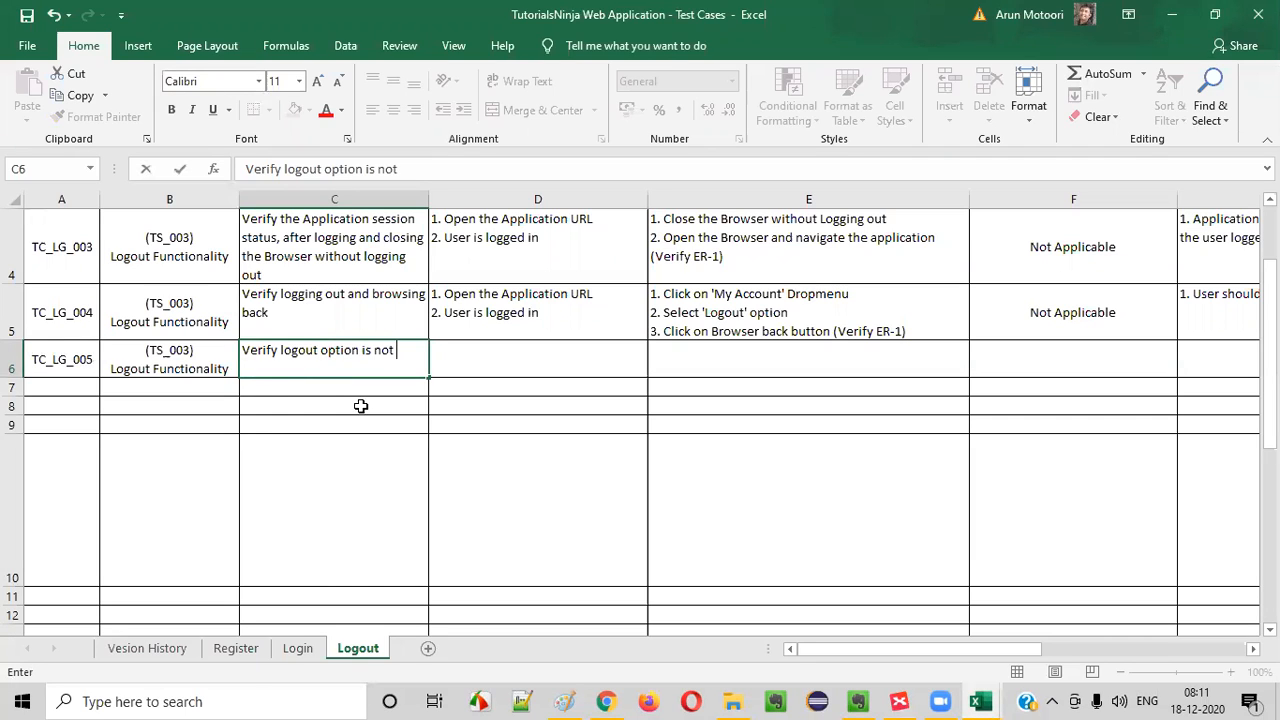
pyautogui.write('displayed under My')
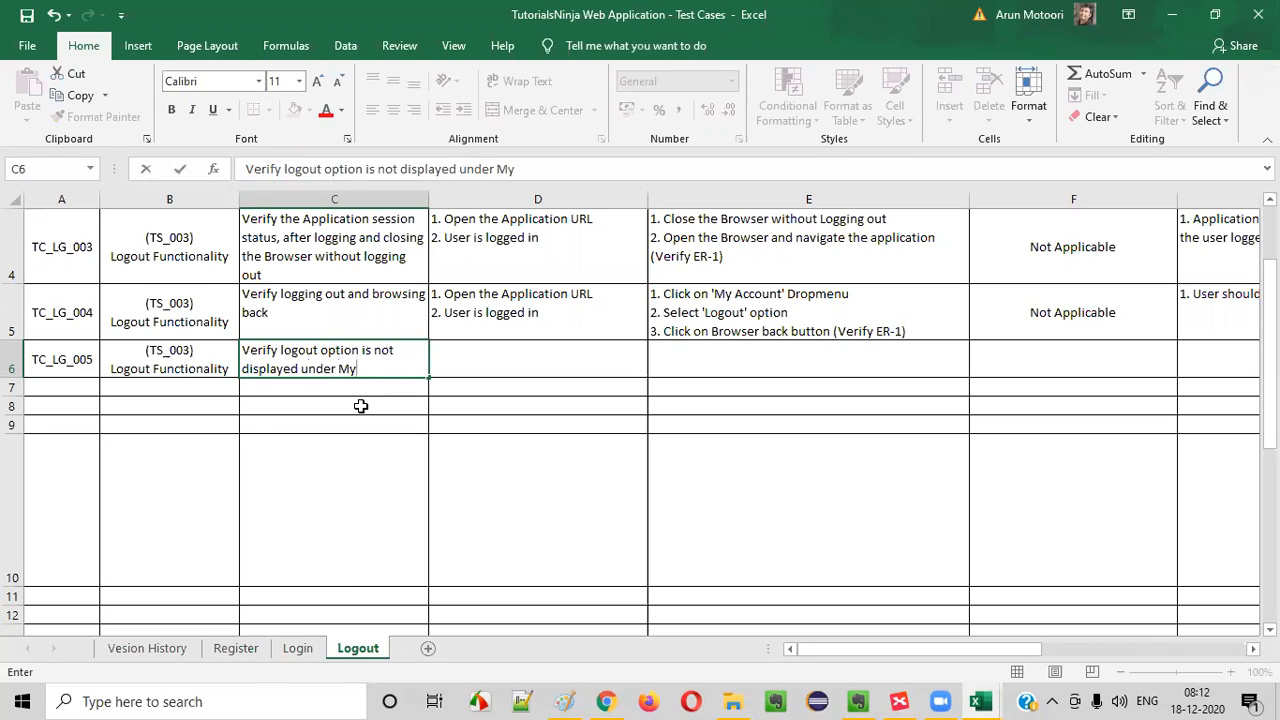
pyautogui.press('BackSpace')
pyautogui.press('BackSpace')
pyautogui.press('BackSpace')
pyautogui.press('BackSpace')
pyautogui.write("'My Account'")
# - Capitalize "Logout" in the C6 title and append "menu before logging in" to its end
pyautogui.doubleClick(296, 350)
pyautogui.click(285, 350)
pyautogui.press('BackSpace')
pyautogui.write('L')
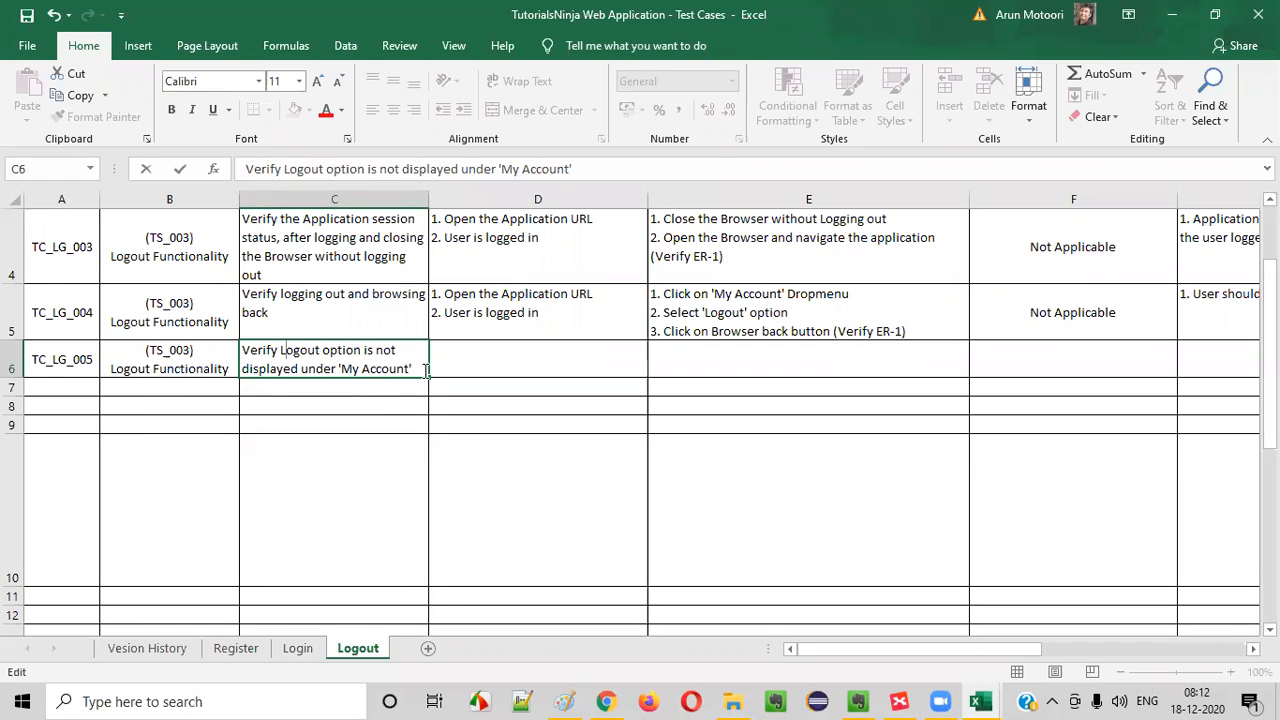
pyautogui.write(' menu before logging in')
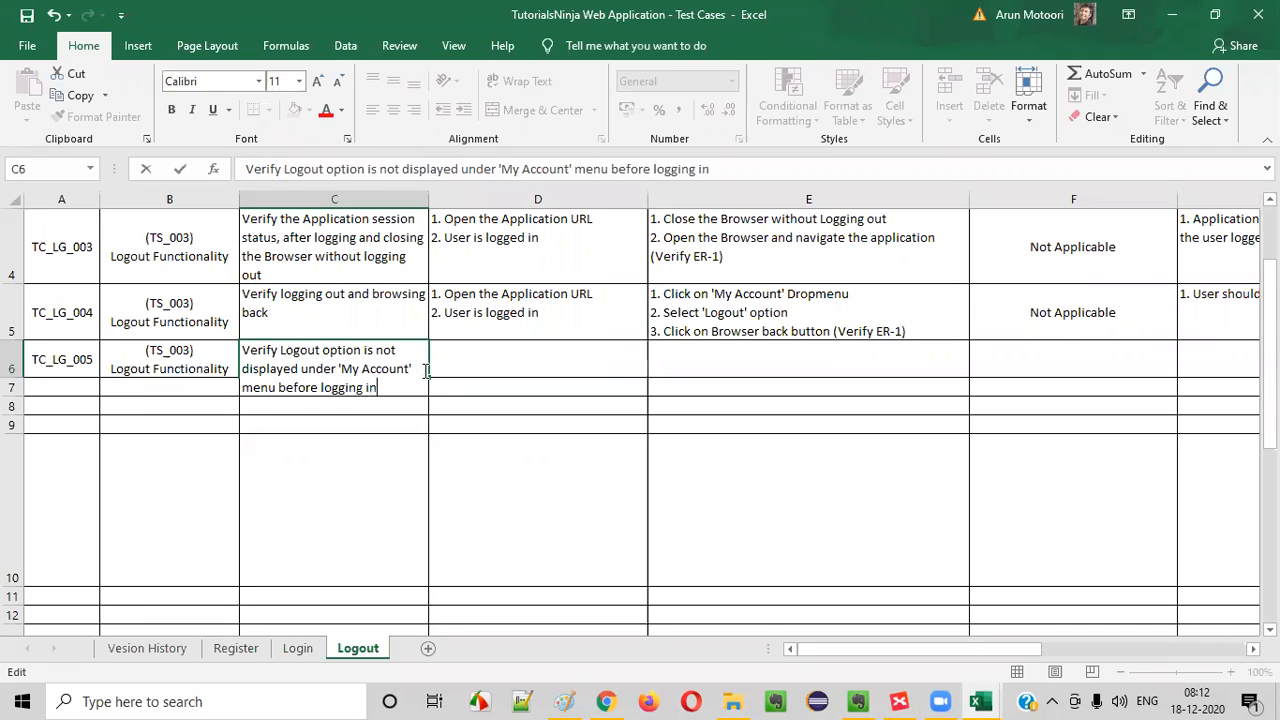
pyautogui.press('Return')
pyautogui.click(382, 365)
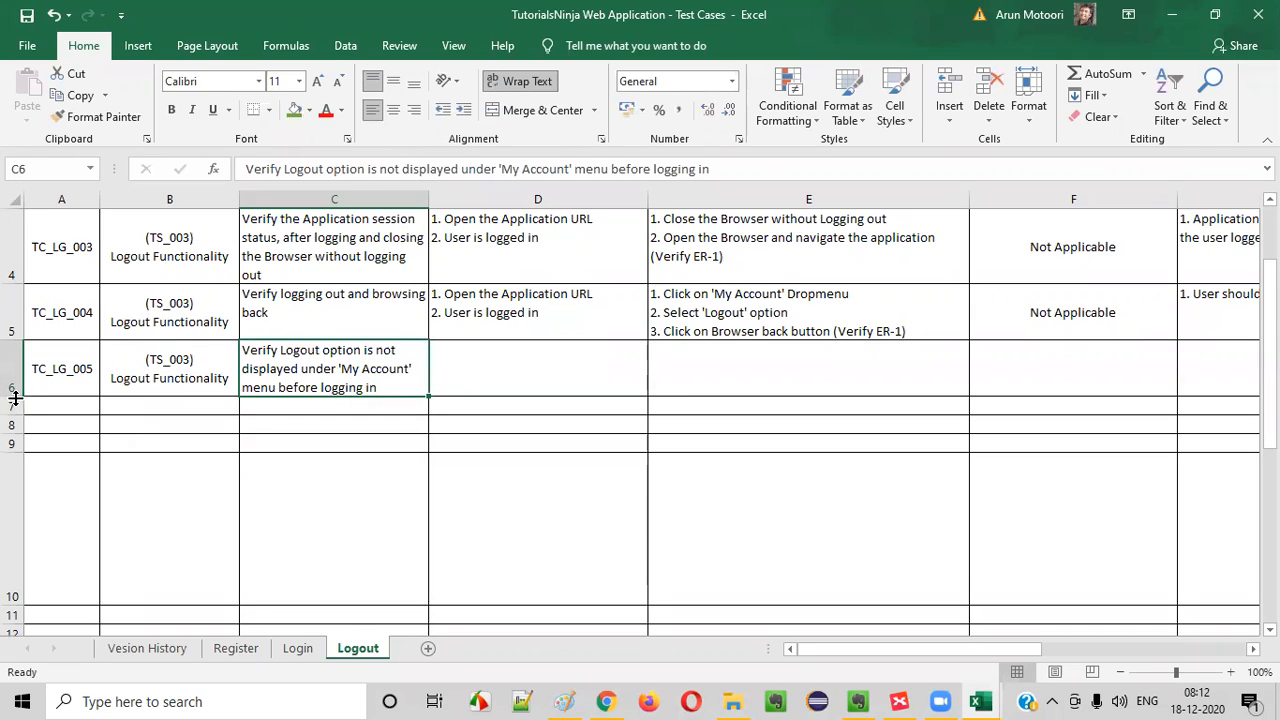
# - Copy only the first pre-requisite, "1. Open the Application URL", from D5 into D6
pyautogui.click(541, 320)
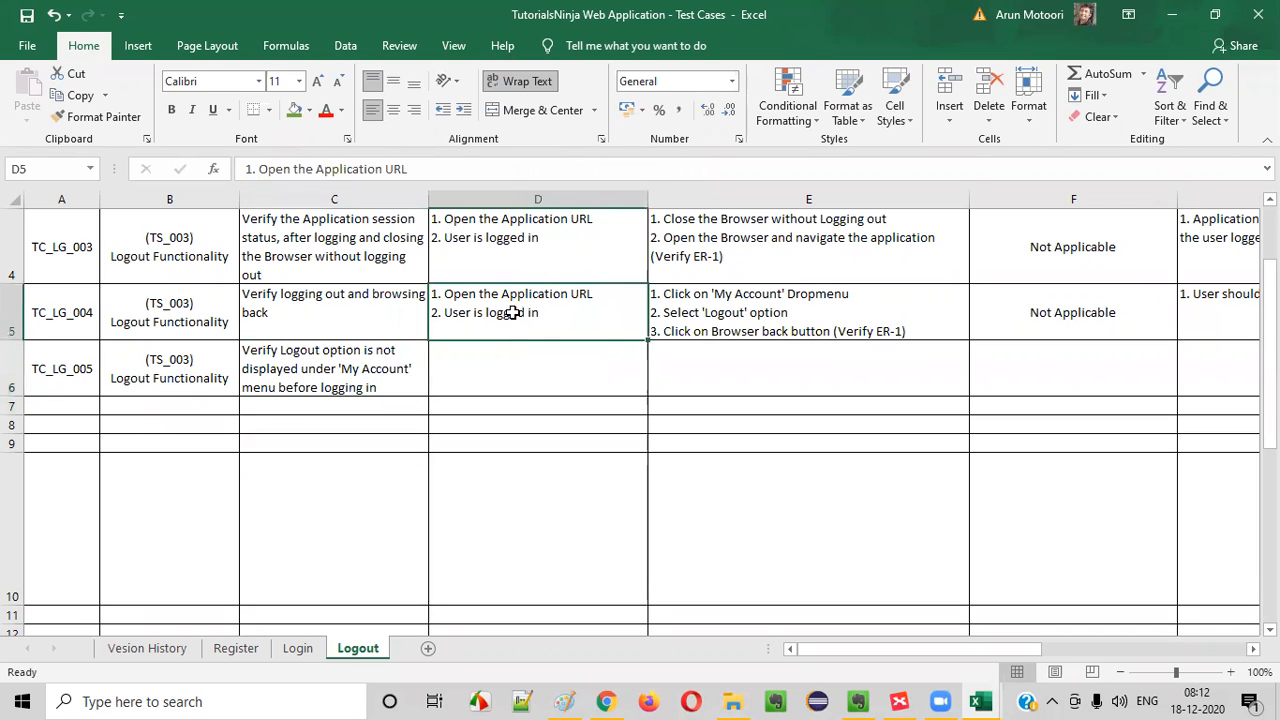
pyautogui.scroll(3, 548, 329)
pyautogui.doubleClick(608, 523)
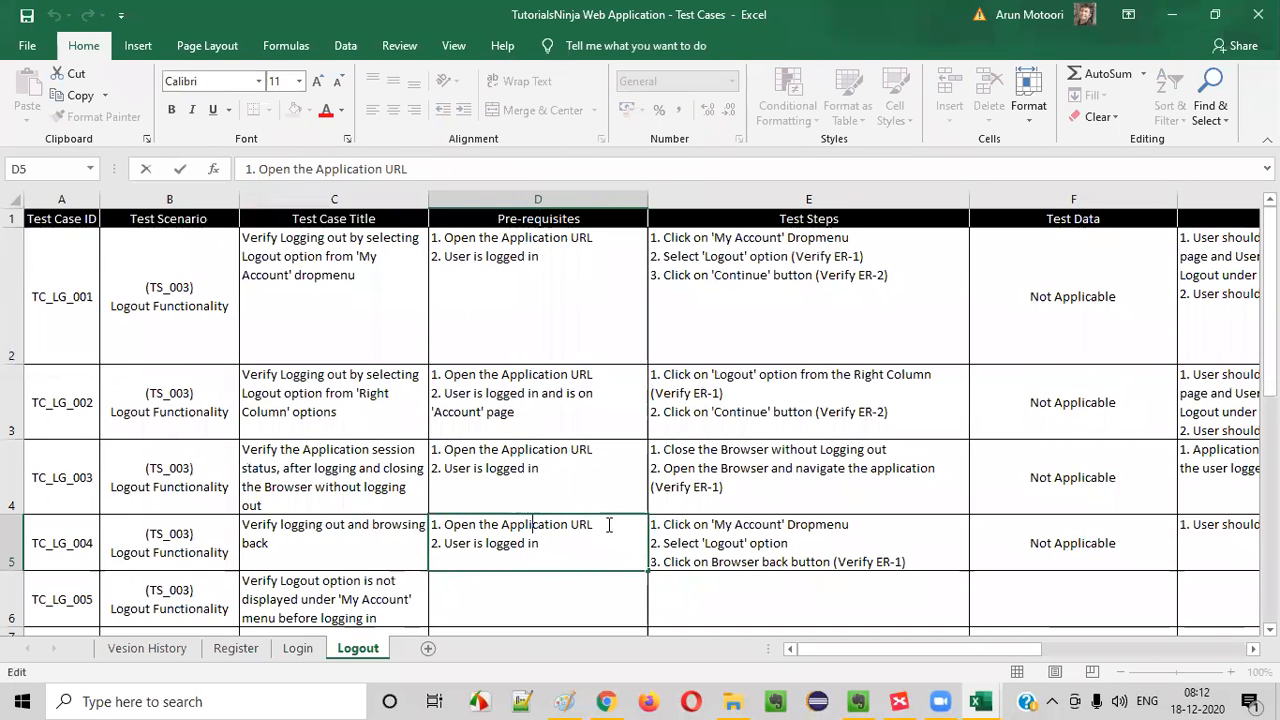
pyautogui.moveTo(608, 523); pyautogui.dragTo(432, 524)
pyautogui.click(469, 600)
pyautogui.hotkey('ctrl', 'v')
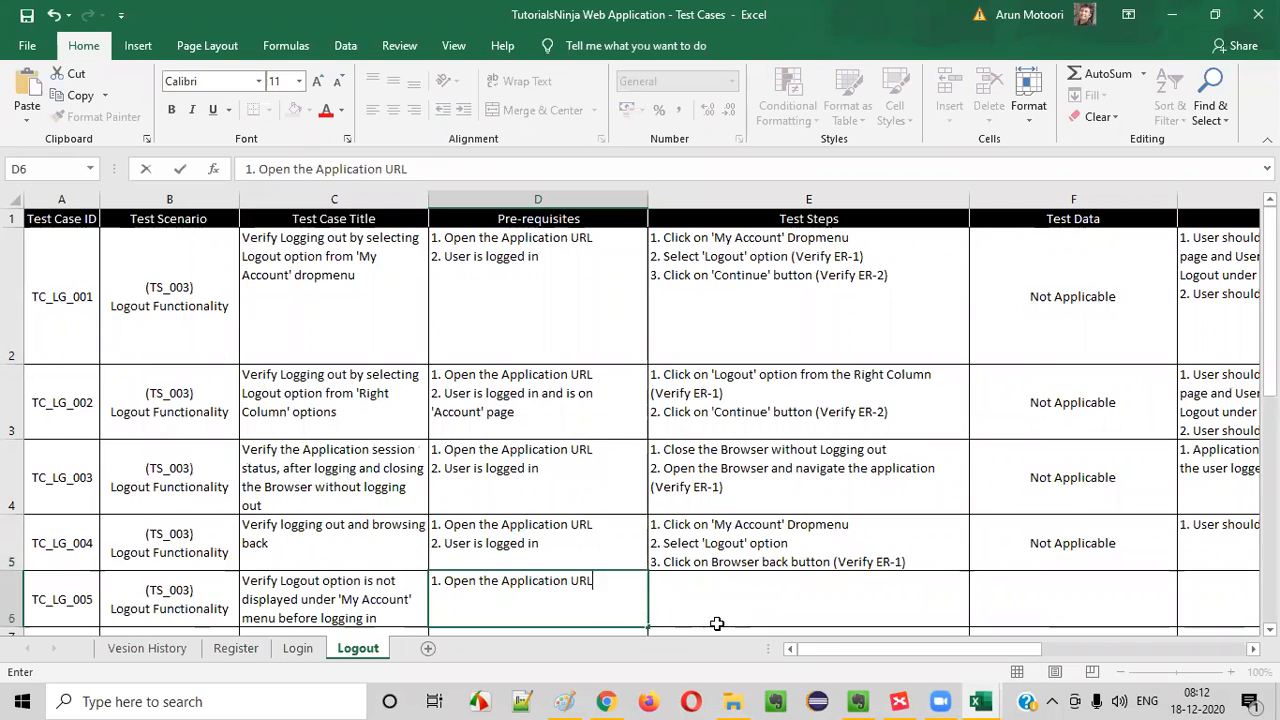
# - Enter the test step "1. Click on 'My Account' Dropmenu (Verify ER-1)" in E6, reusing the wording from E5
pyautogui.scroll(-1, 685, 536)
pyautogui.click(709, 377)
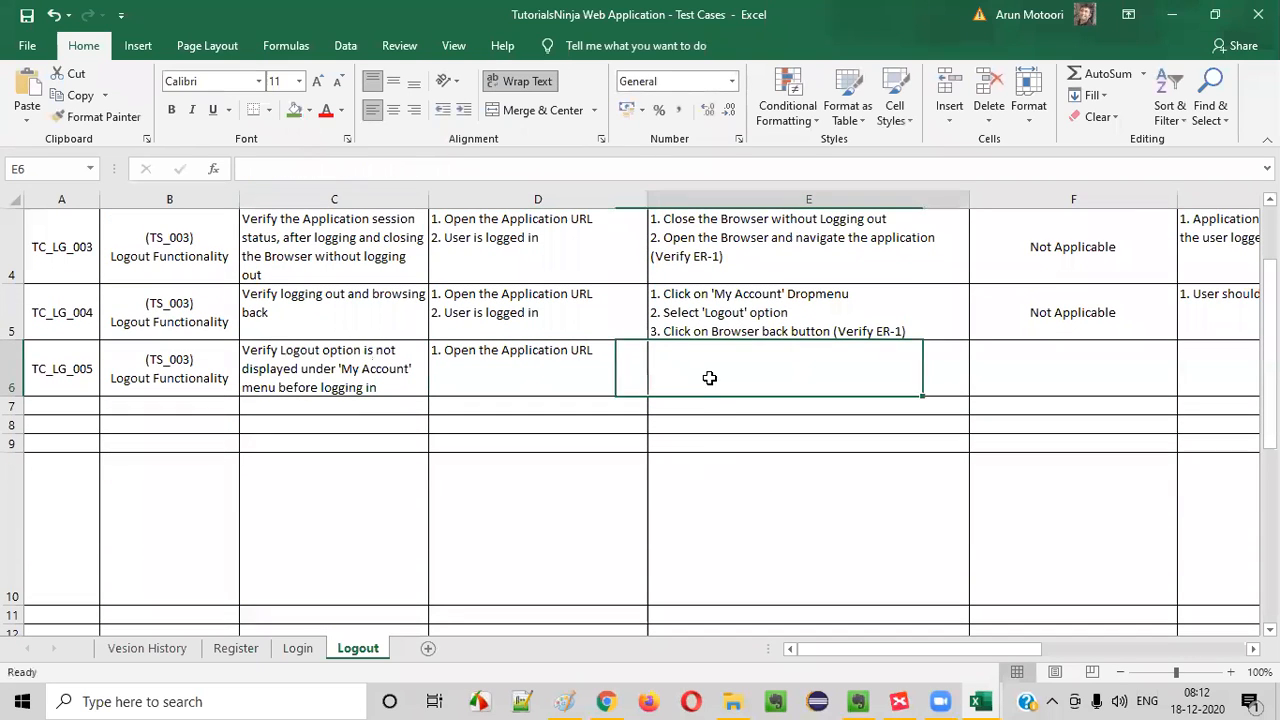
pyautogui.write('1. Cl')
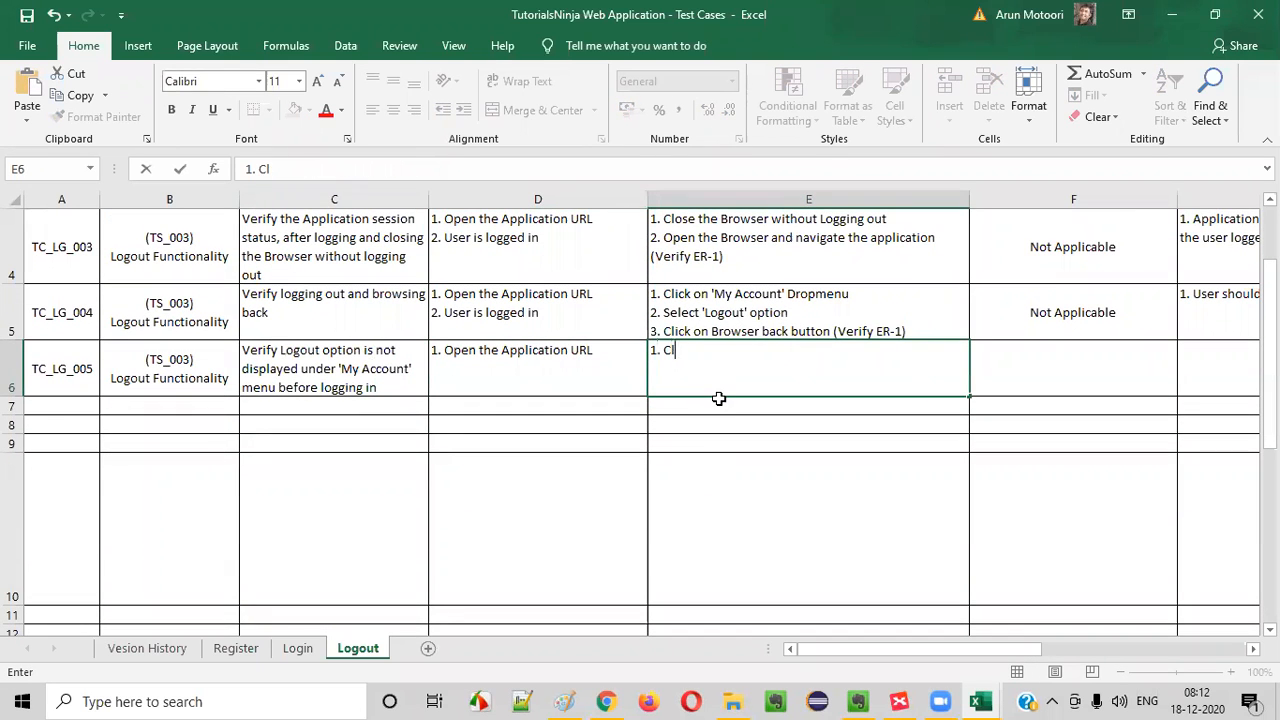
pyautogui.doubleClick(747, 301)
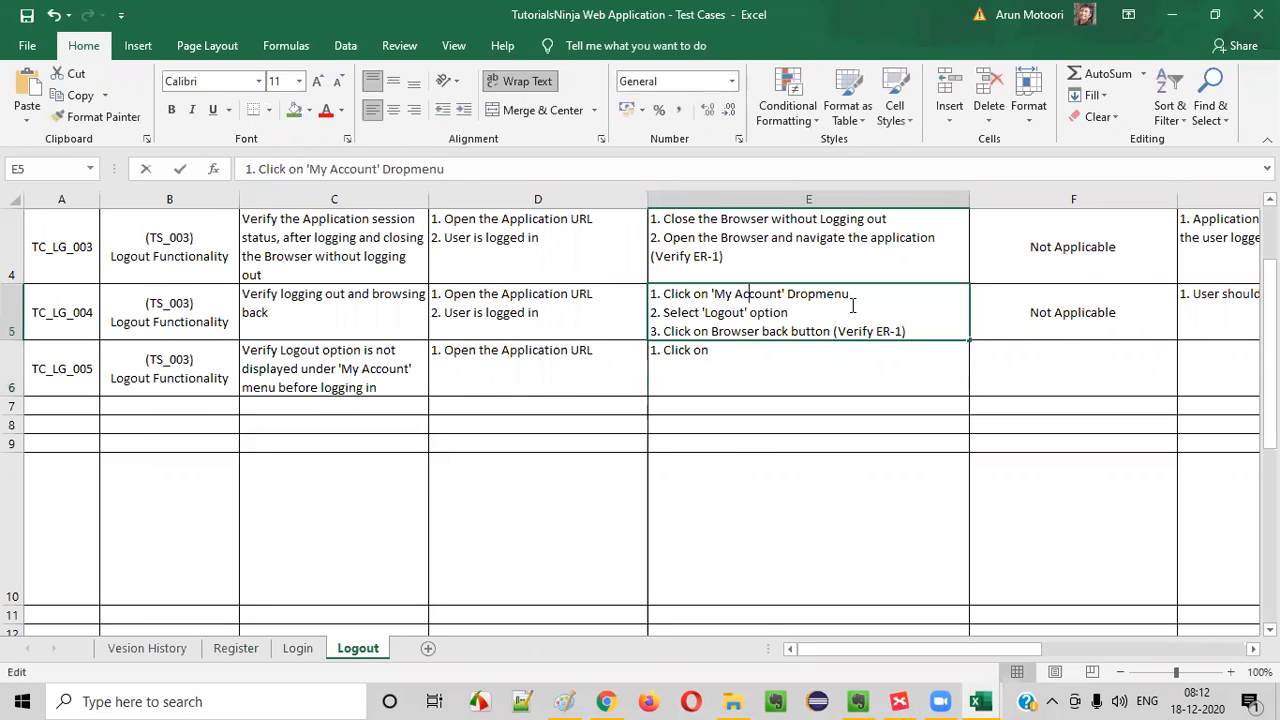
pyautogui.moveTo(869, 300); pyautogui.dragTo(346, 214)
pyautogui.hotkey('ctrl', 'c')
pyautogui.click(734, 374)
pyautogui.doubleClick(734, 374)
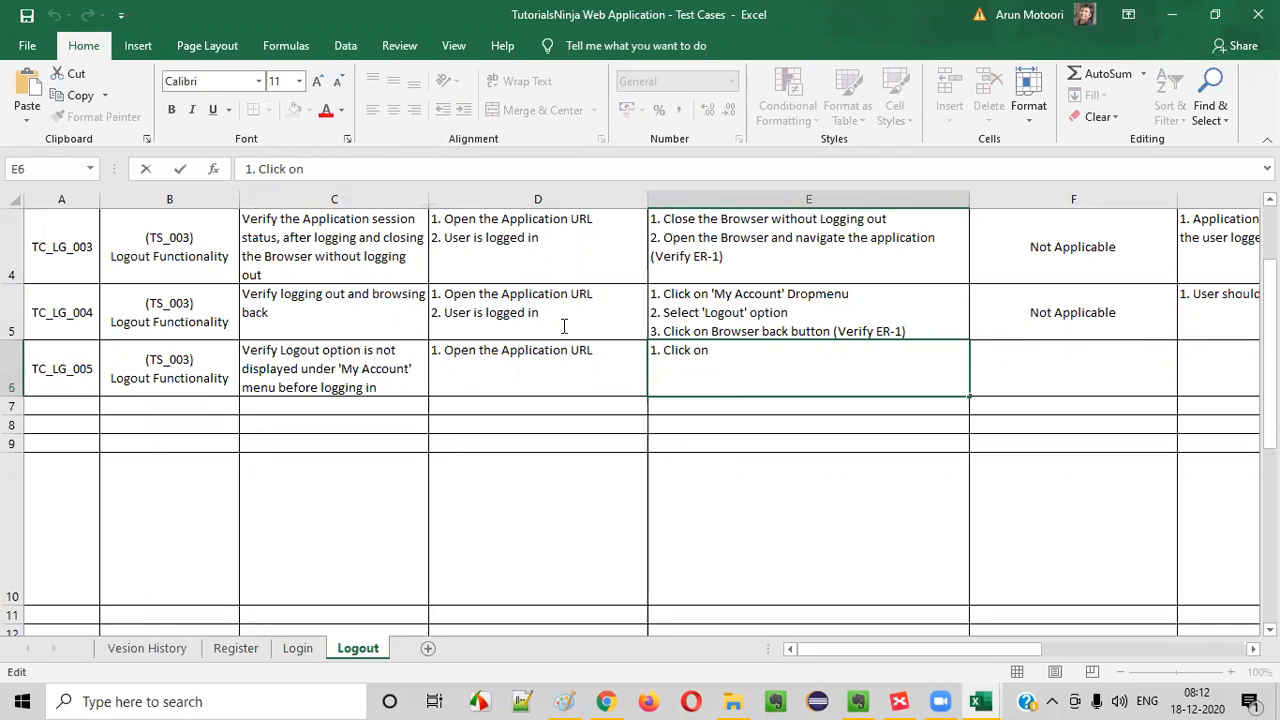
pyautogui.hotkey('ctrl', 'v')
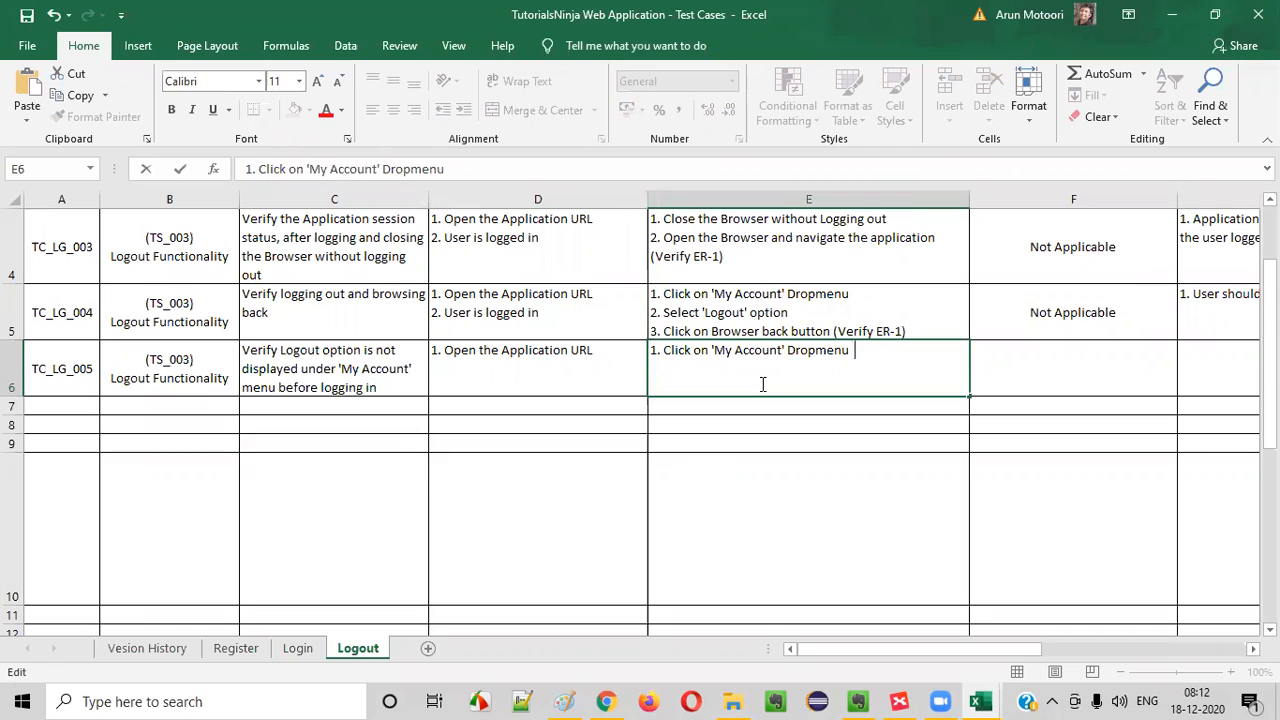
pyautogui.write('(Verify ER-1')
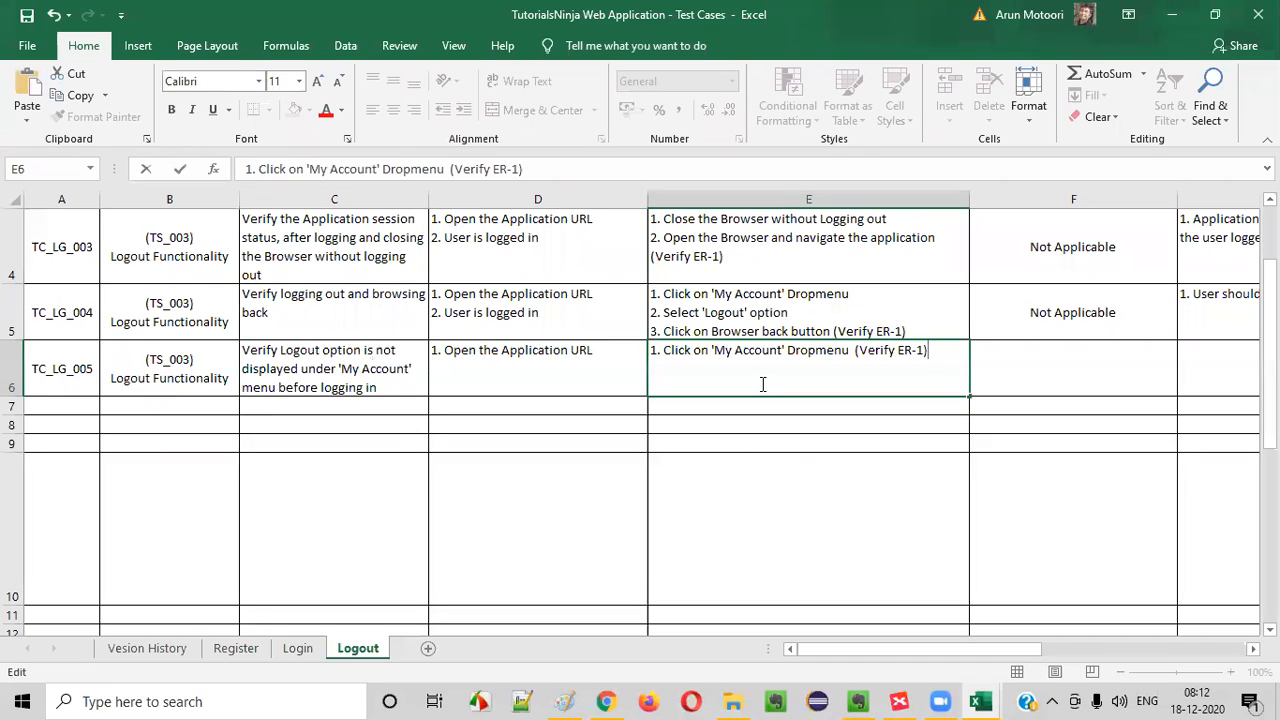
# - Check the store's My Account menu in Chrome, and copy "Not Applicable" from F5 into F6 of the Excel sheet
pyautogui.hotkey('alt', 'Tab')
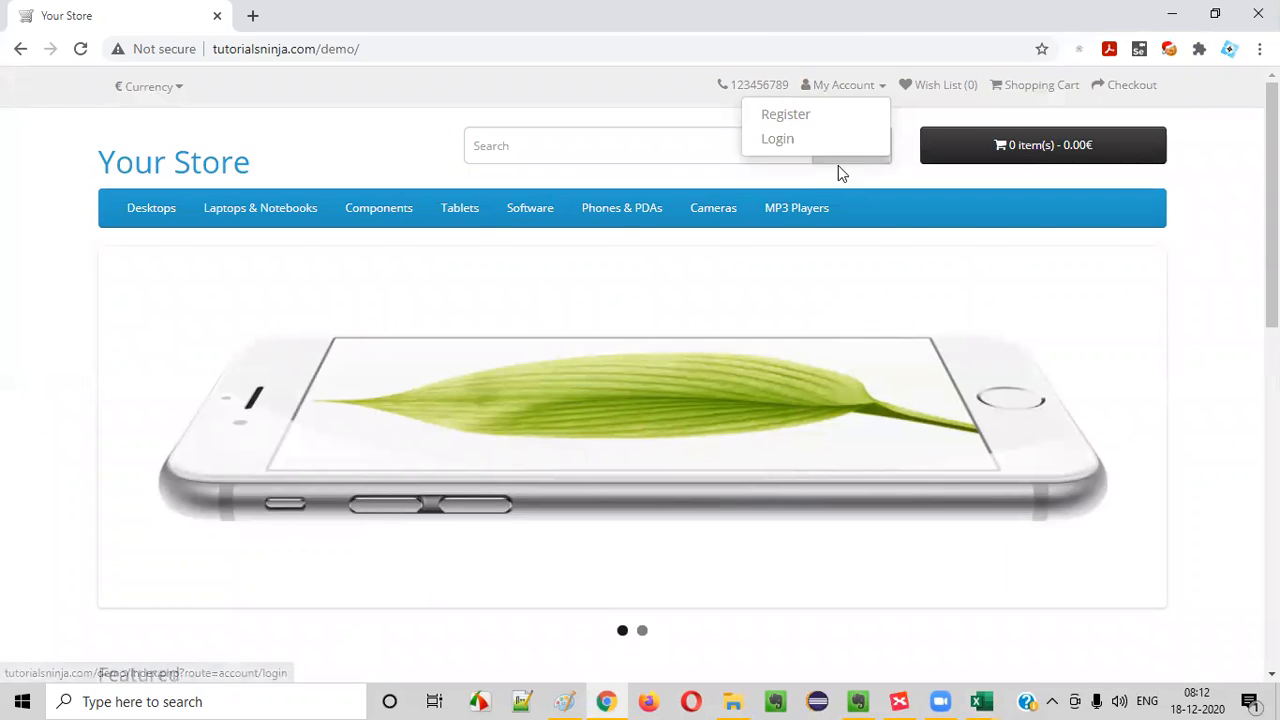
pyautogui.hotkey('alt', 'Tab')
pyautogui.click(1020, 315)
pyautogui.hotkey('ctrl', 'v')
pyautogui.hotkey('ctrl', 'c')
pyautogui.click(1077, 363)
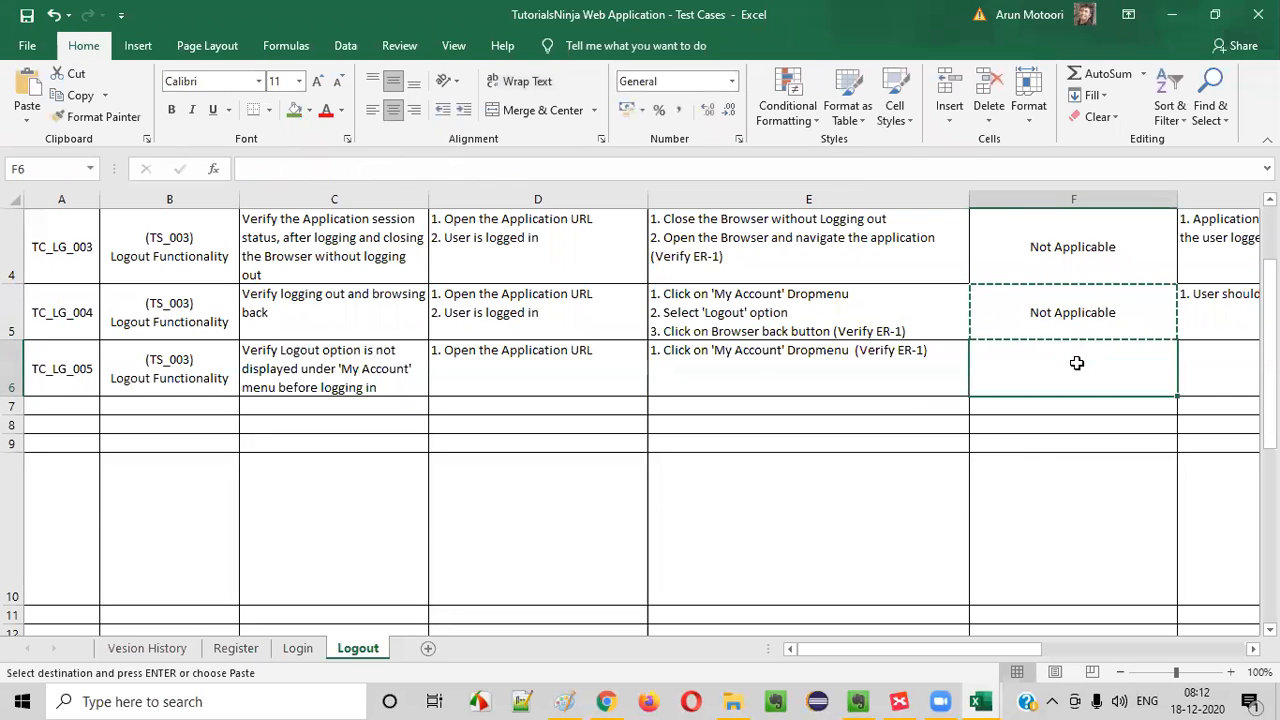
pyautogui.hotkey('ctrl', 'v')
# - Enter the expected result "1. Logout option should not be displayed under 'My Account' dropmenu" in G6 and reduce row 6's height to about 35
pyautogui.click(1205, 366)
pyautogui.write('`')
pyautogui.press('BackSpace')
pyautogui.press('BackSpace')
pyautogui.press('BackSpace')
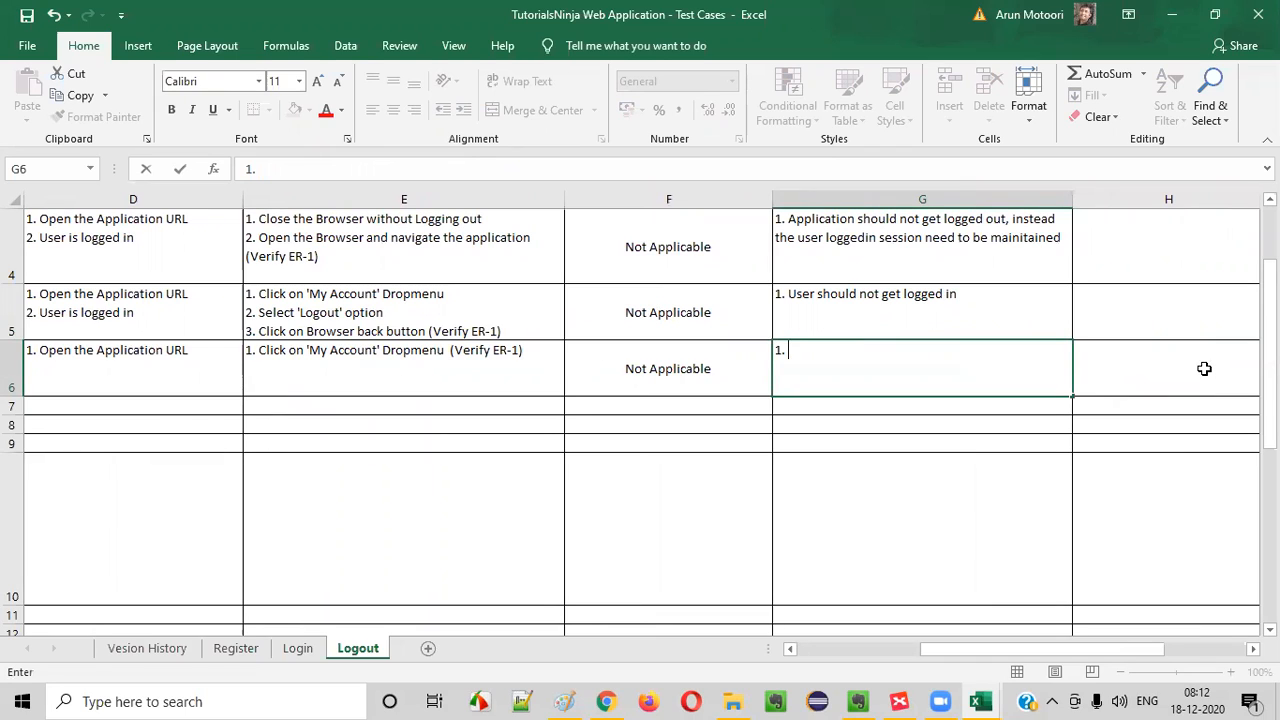
pyautogui.write('Logout option should not')
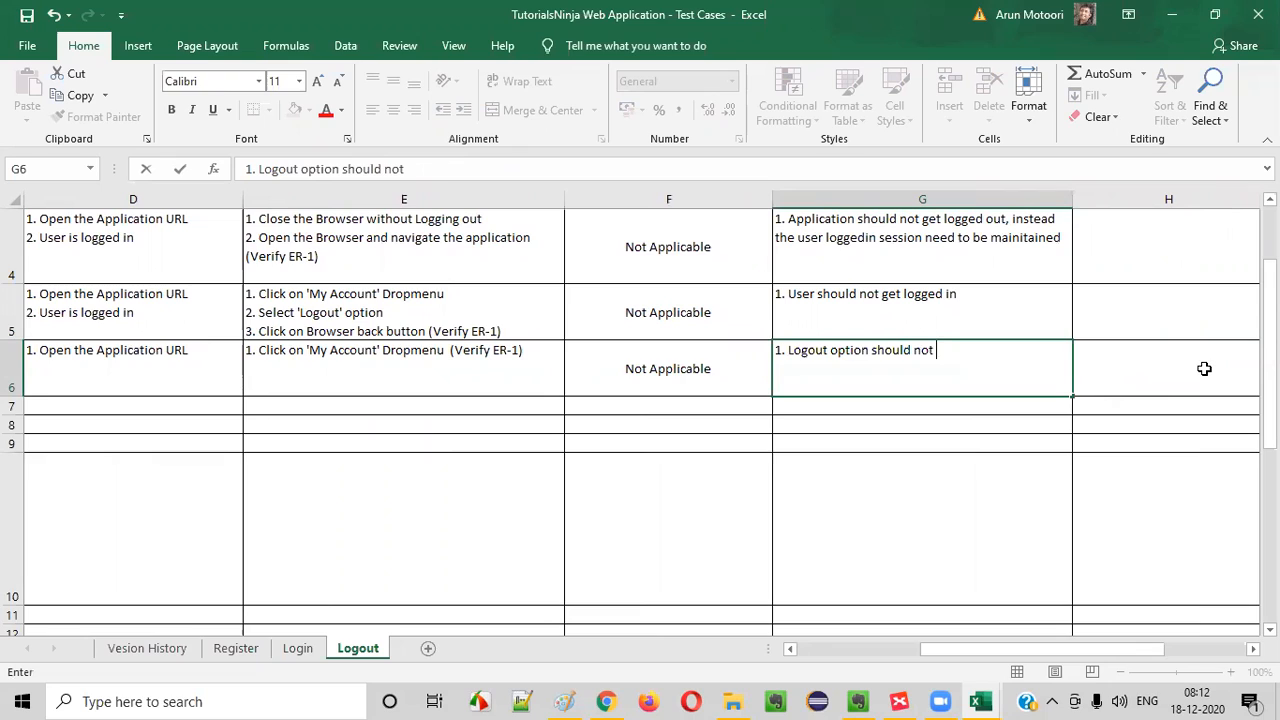
pyautogui.write(" be displayed under 'My Account' dropmenu")
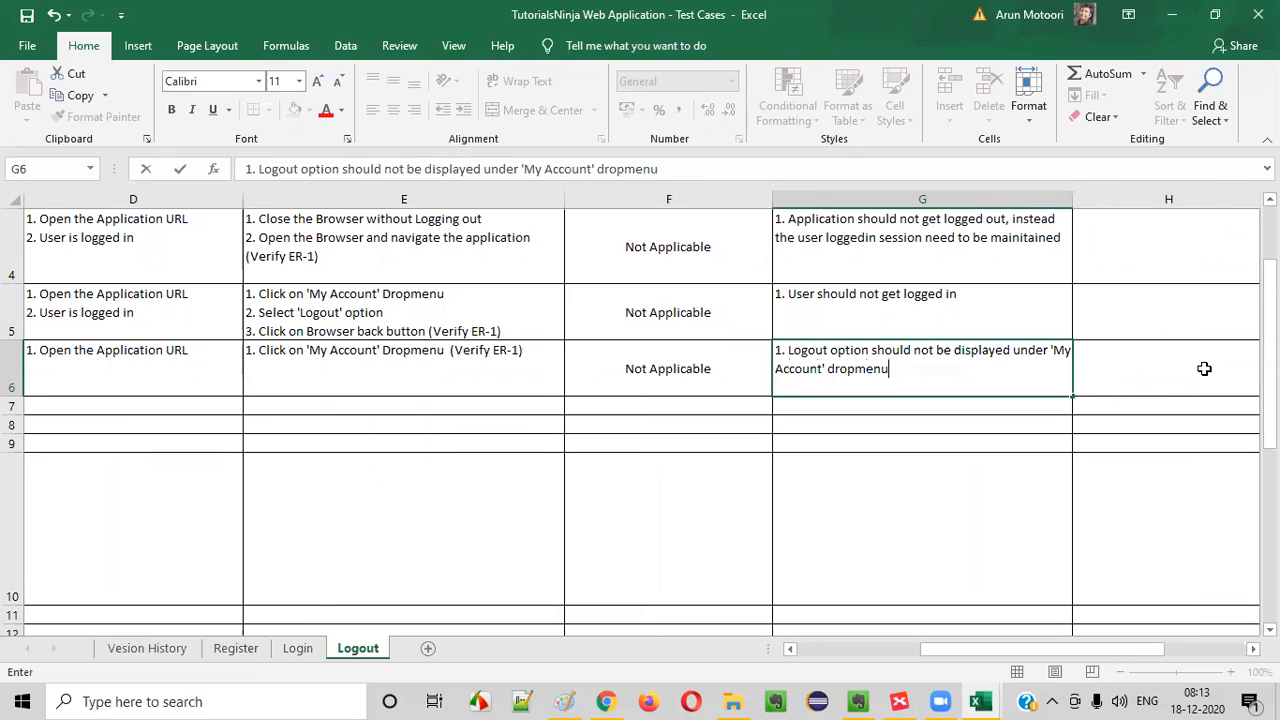
pyautogui.press('Return')
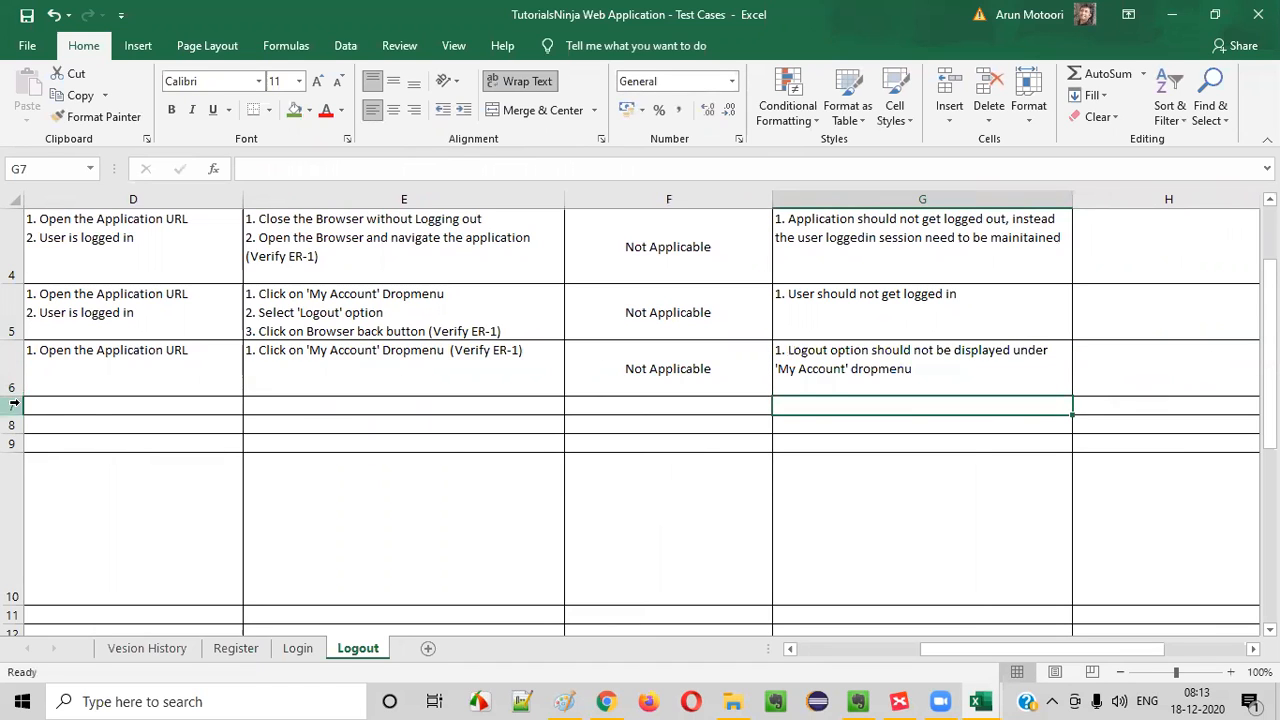
pyautogui.moveTo(16, 393); pyautogui.dragTo(14, 384)
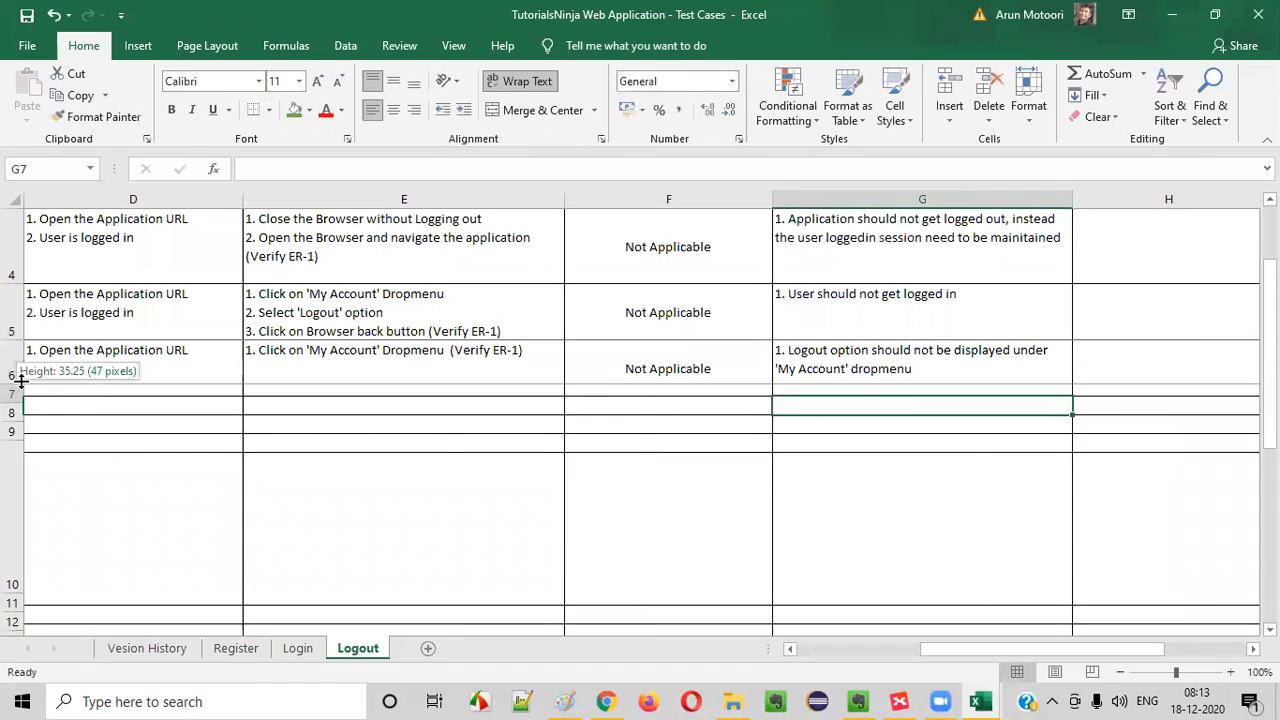
# - Copy the test case ID from A6 into A7 and change it to TC_LG_006
pyautogui.moveTo(840, 371); pyautogui.dragTo(50, 325)
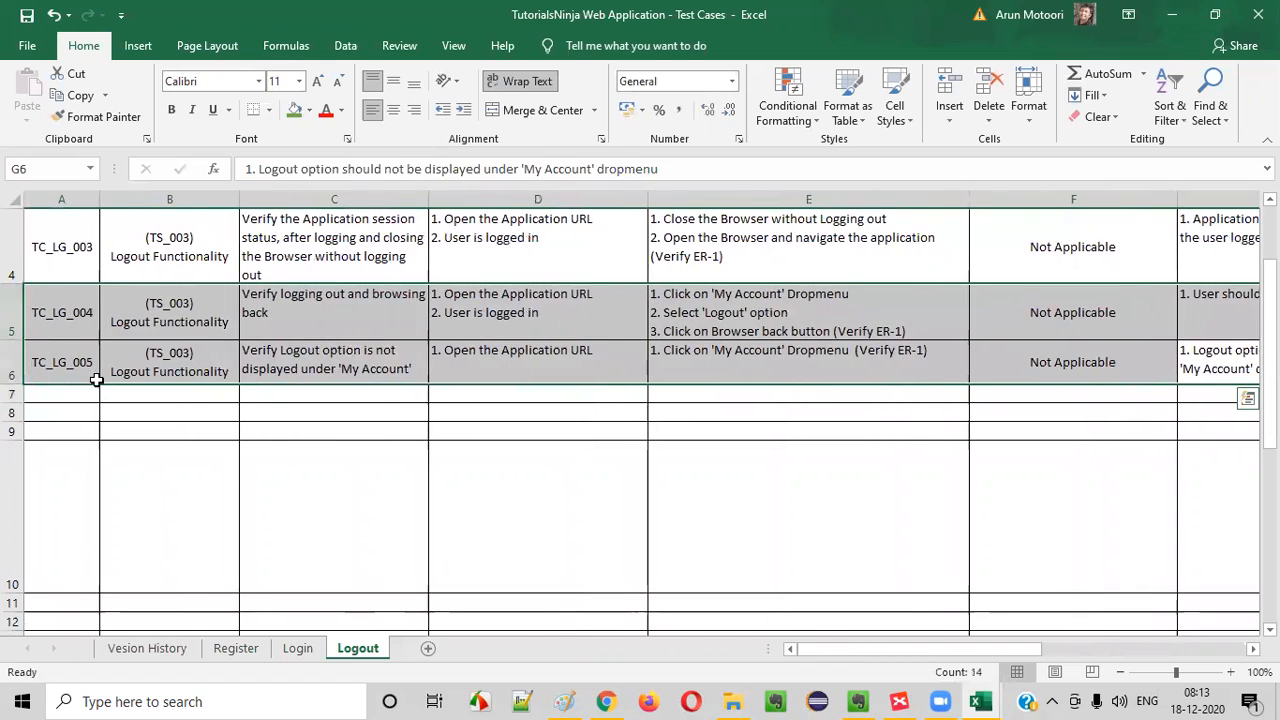
pyautogui.click(88, 376)
pyautogui.hotkey('ctrl', 'c')
pyautogui.click(74, 394)
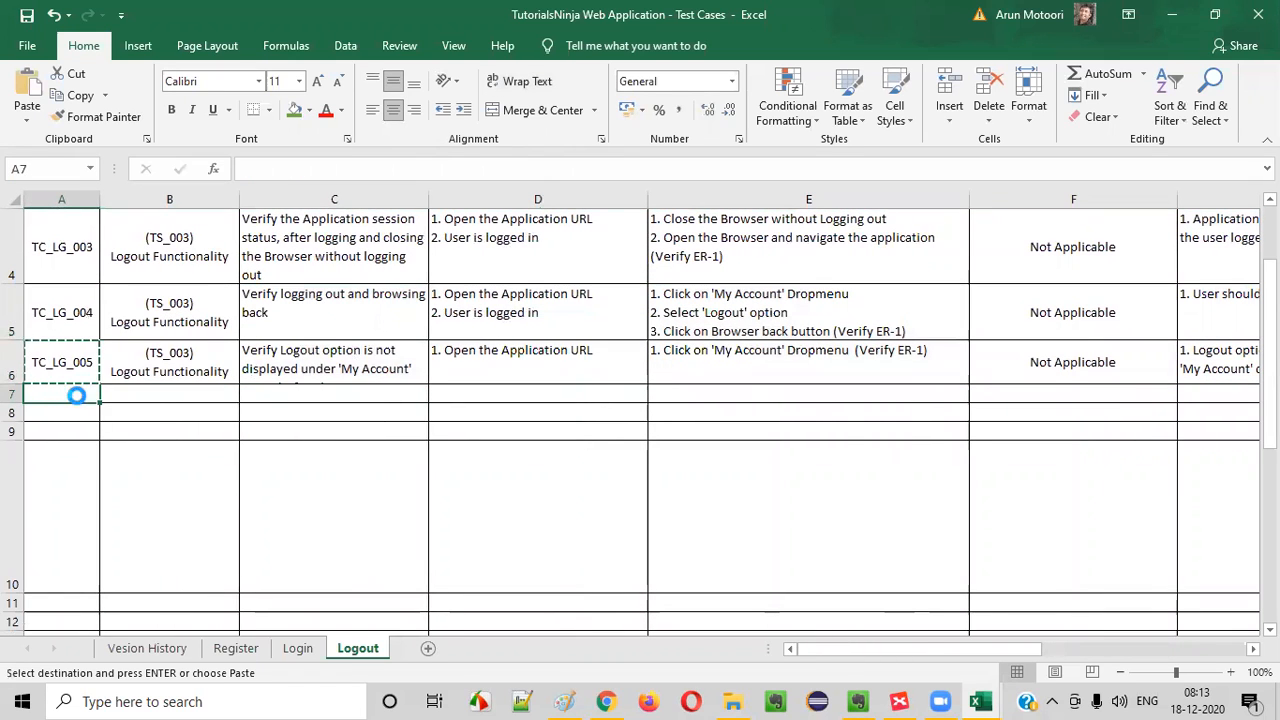
pyautogui.press('Return')
pyautogui.doubleClick(86, 397)
pyautogui.moveTo(86, 395); pyautogui.dragTo(94, 395)
pyautogui.write('6')
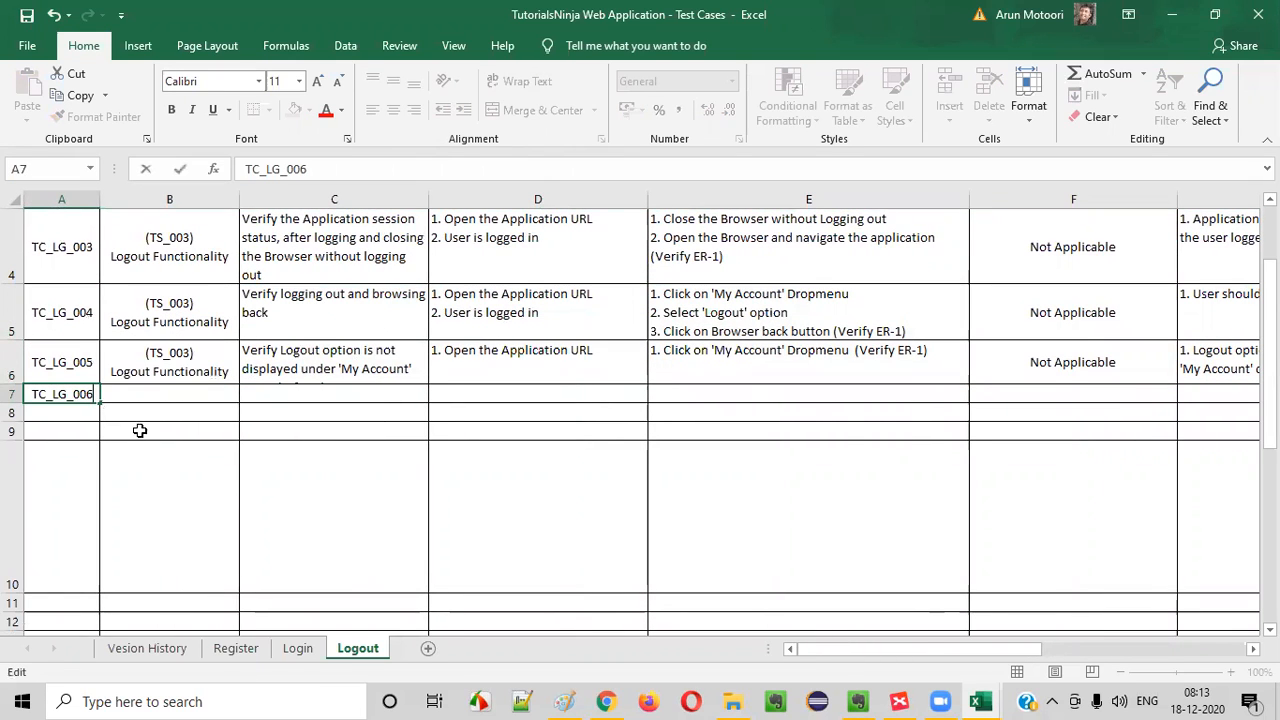
pyautogui.click(140, 431)
# - Copy the "(TS_003) Logout Functionality" scenario from B6 into B7
pyautogui.click(160, 375)
pyautogui.hotkey('ctrl', 'c')
pyautogui.click(163, 394)
pyautogui.hotkey('ctrl', 'v')
pyautogui.click(212, 494)
pyautogui.click(194, 410)
# - In XMind, fill the "Verify Logout option is not available before you login" topic with olive green and add a new main topic below it
pyautogui.click(899, 701)
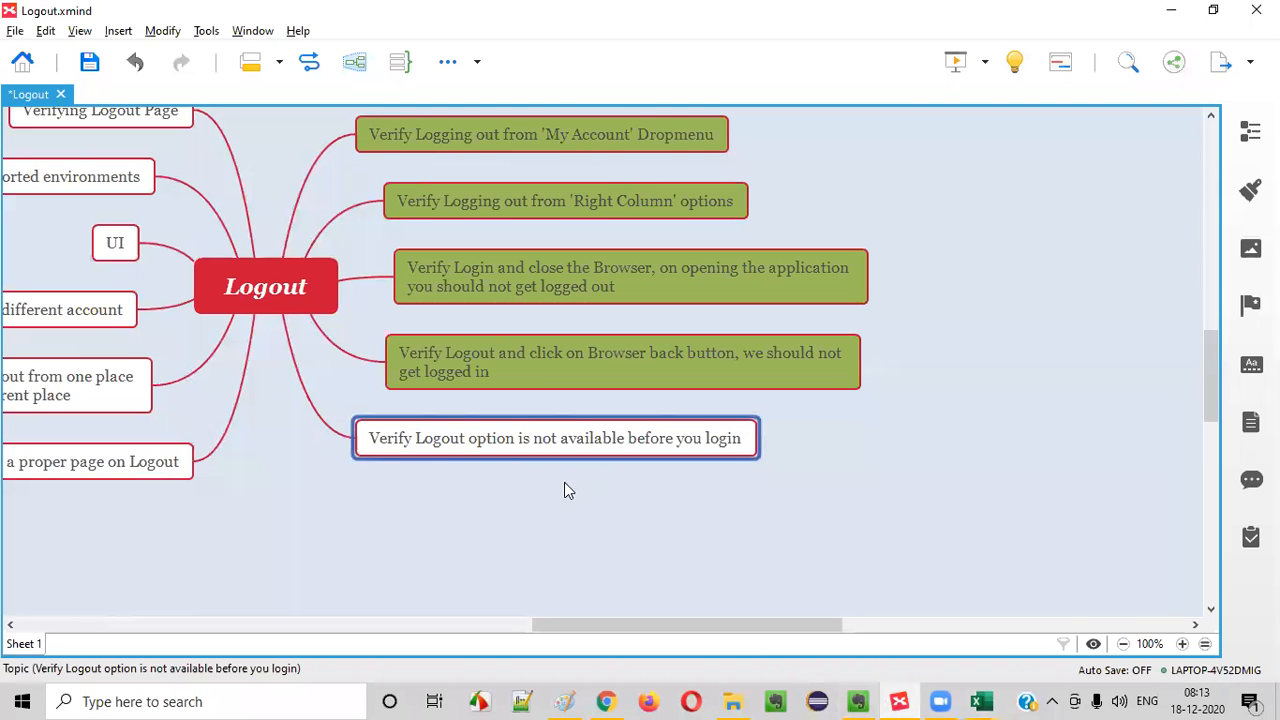
pyautogui.click(1250, 189)
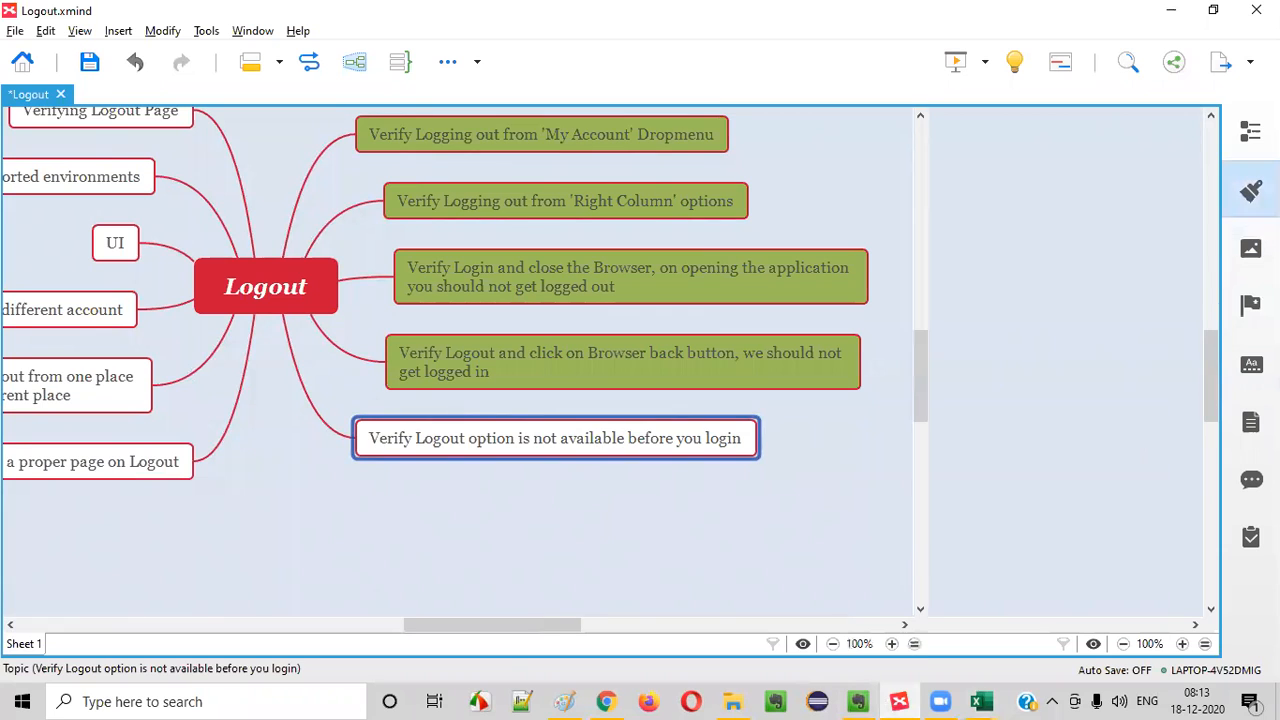
pyautogui.click(1179, 368)
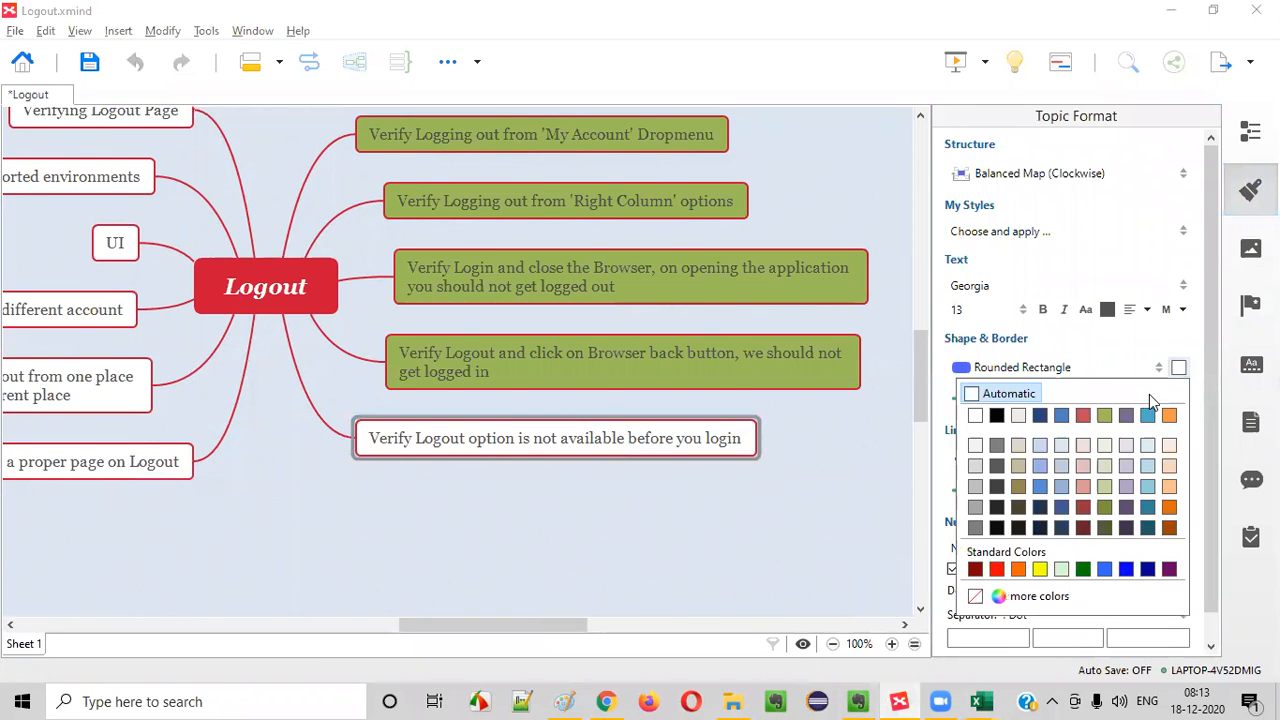
pyautogui.click(1103, 443)
pyautogui.click(560, 633)
pyautogui.moveTo(560, 633)
pyautogui.mouseDown()
pyautogui.moveTo(363, 603)
pyautogui.moveTo(514, 604)
pyautogui.moveTo(496, 626)
pyautogui.moveTo(453, 627)
pyautogui.moveTo(555, 623)
pyautogui.mouseUp()
pyautogui.click(742, 440)
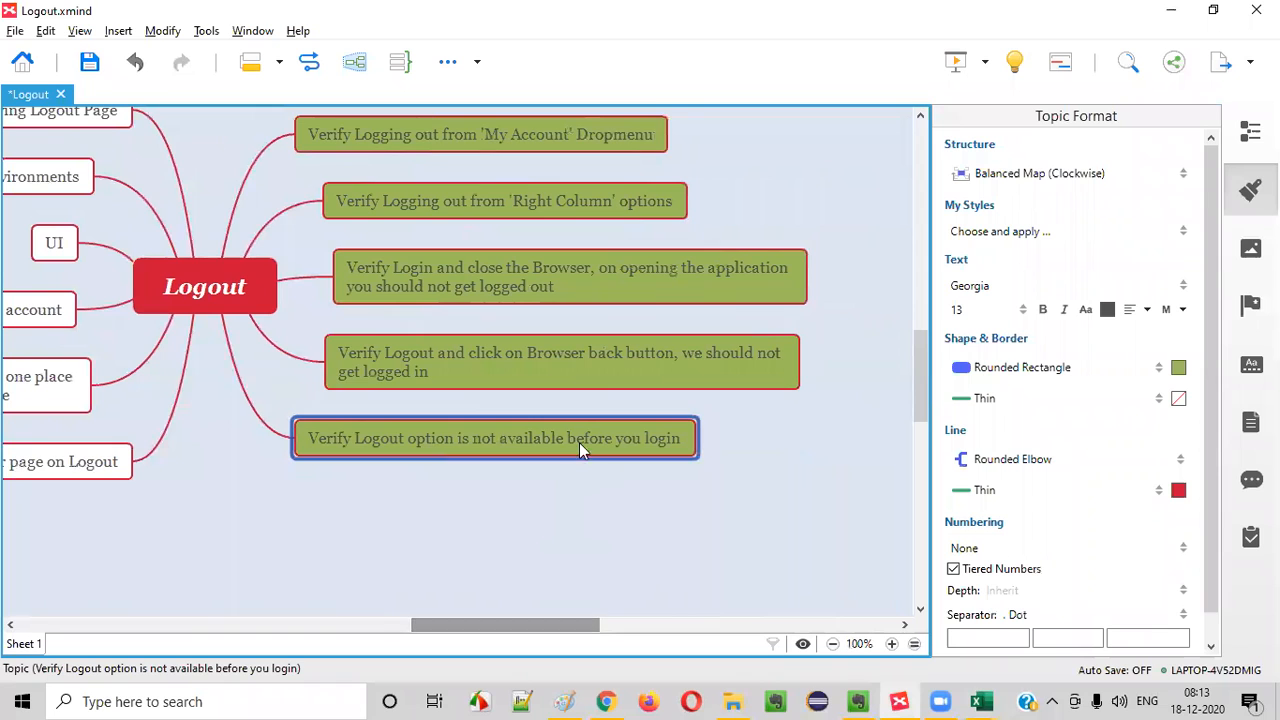
pyautogui.press('Return')
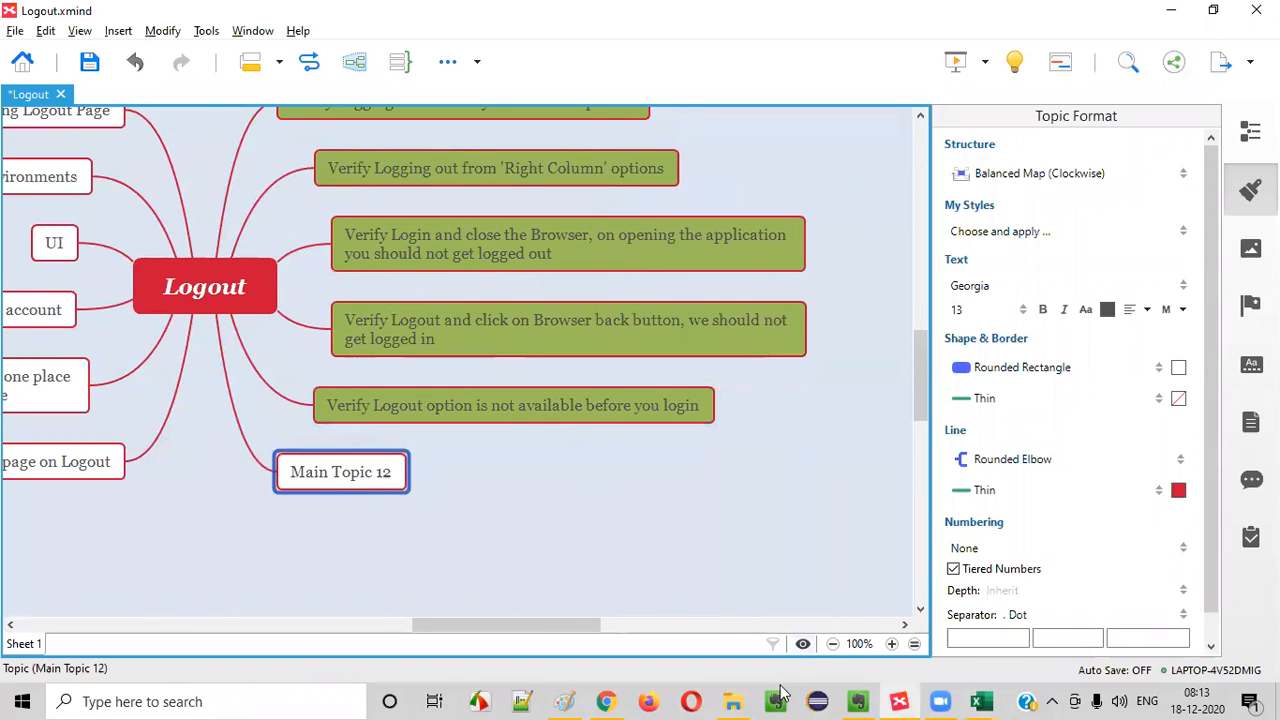
# - In Chrome, examine the My Account menu and the right-column options on the store's Login and Register pages for Logout, and return to Excel
pyautogui.click(606, 701)
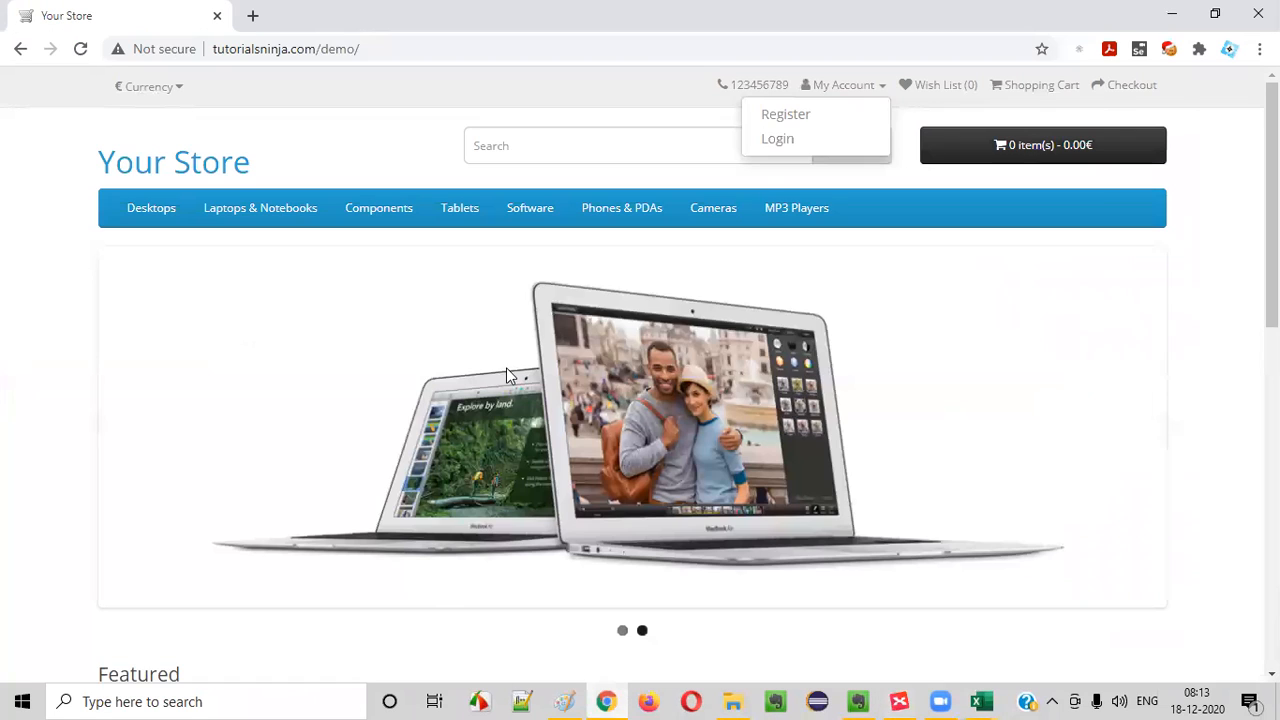
pyautogui.click(794, 140)
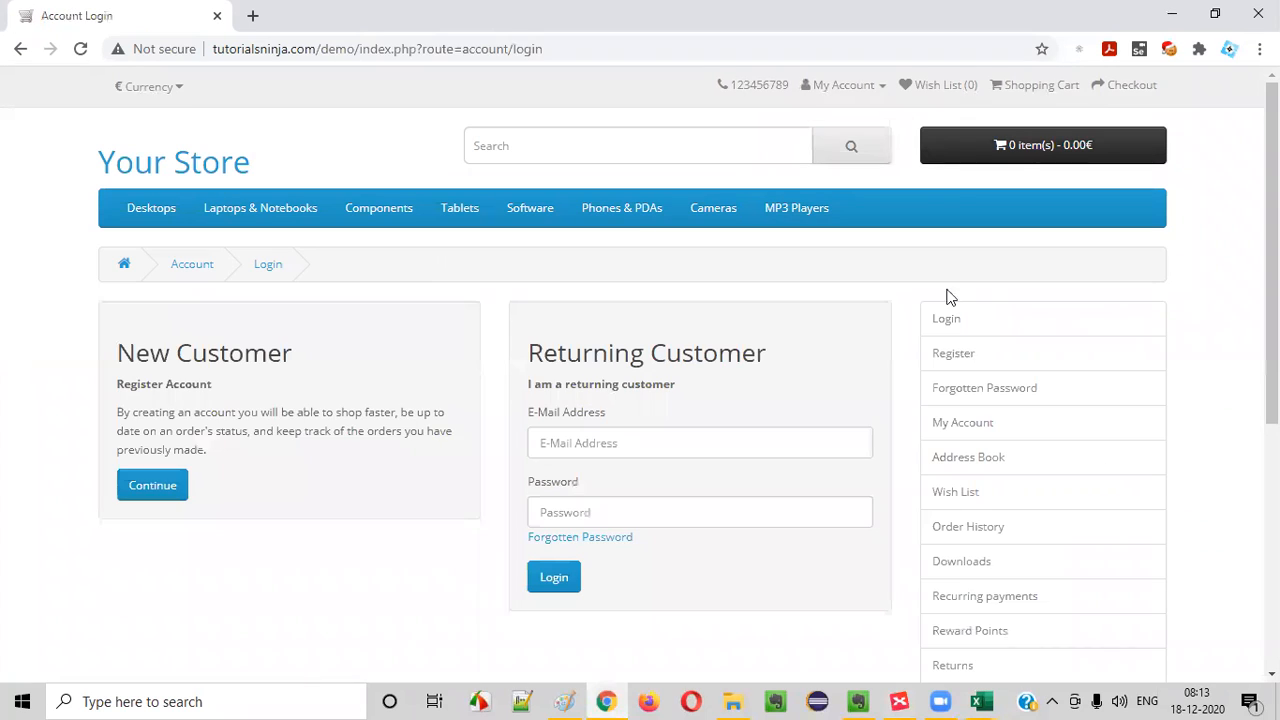
pyautogui.click(876, 98)
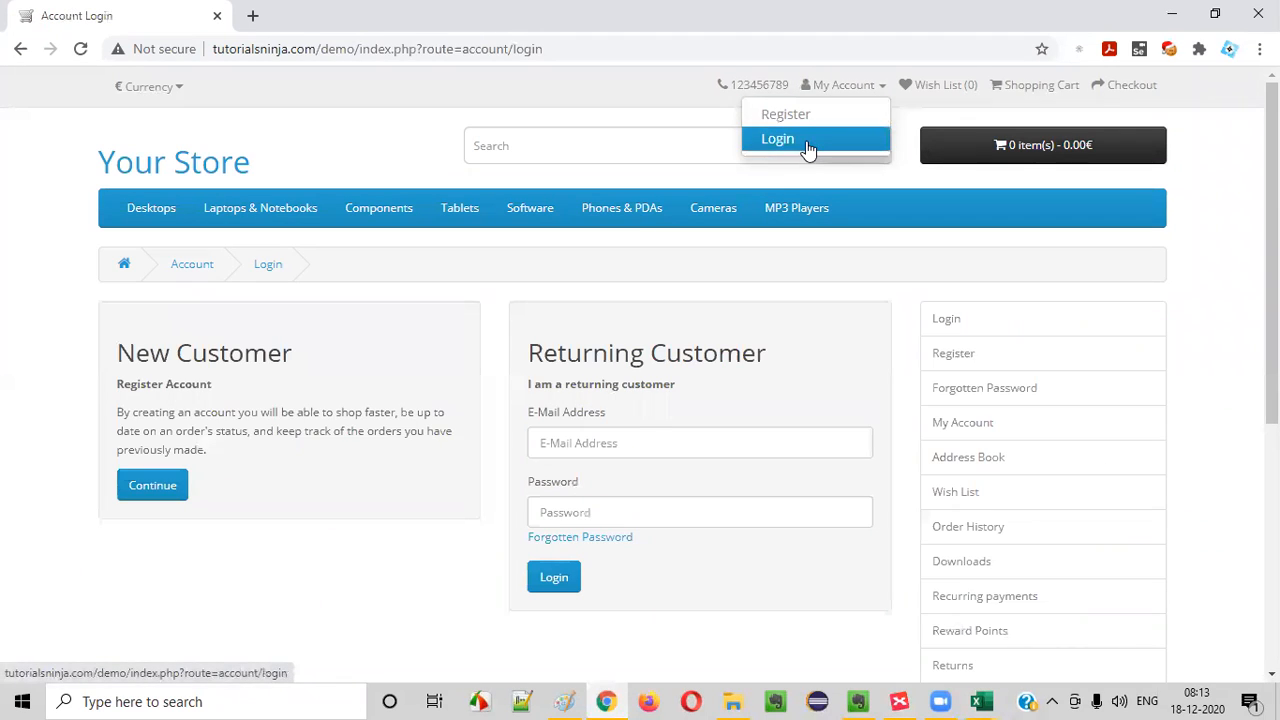
pyautogui.click(808, 141)
pyautogui.click(877, 97)
pyautogui.click(849, 118)
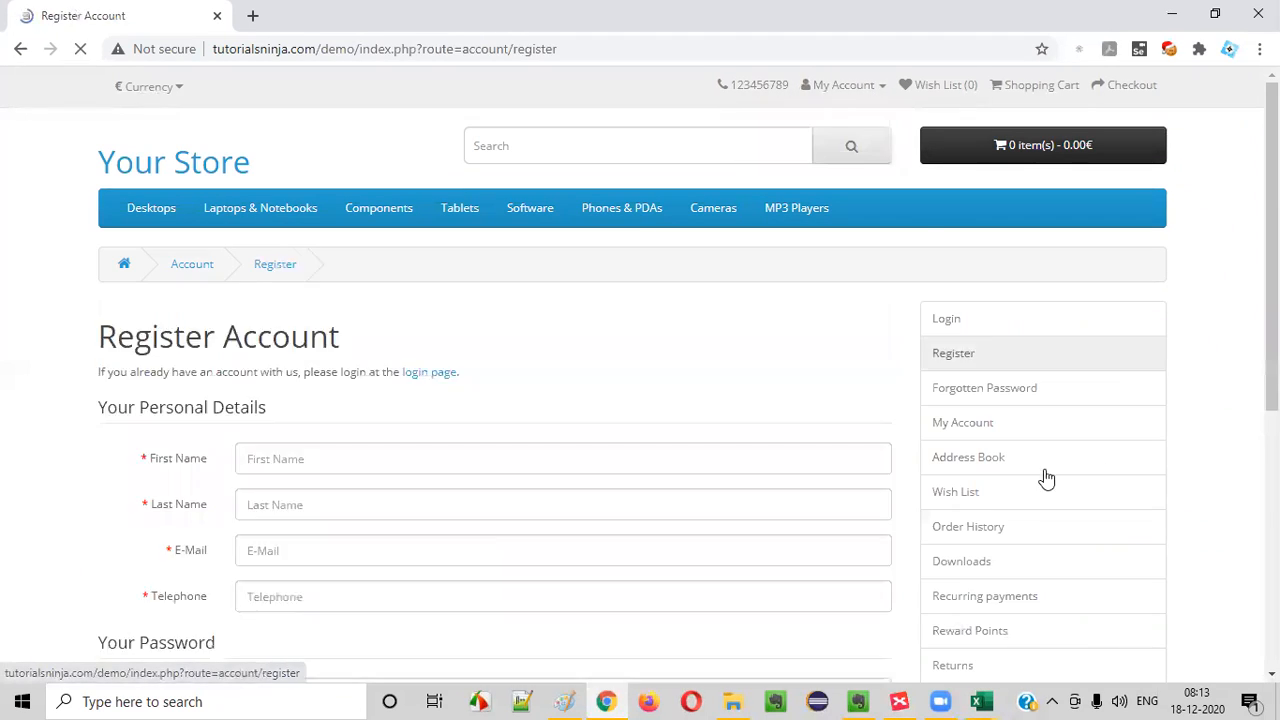
pyautogui.scroll(-2, 1040, 350)
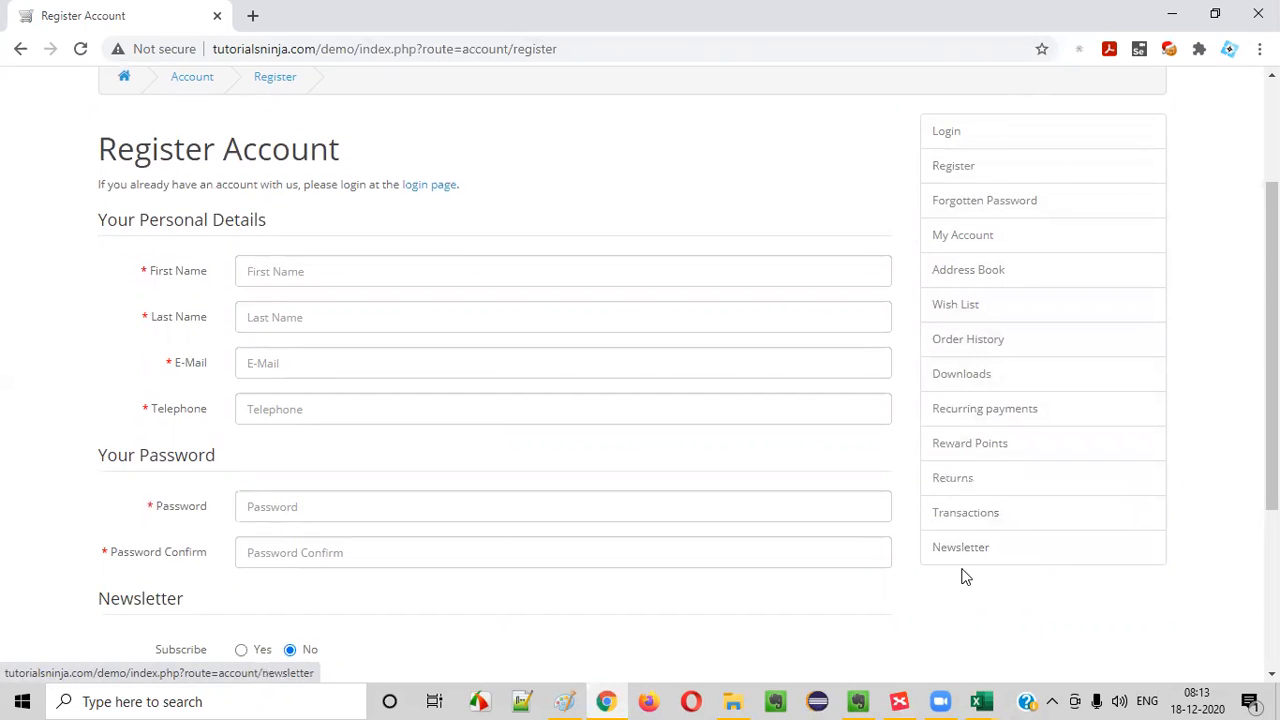
pyautogui.scroll(2, 1003, 505)
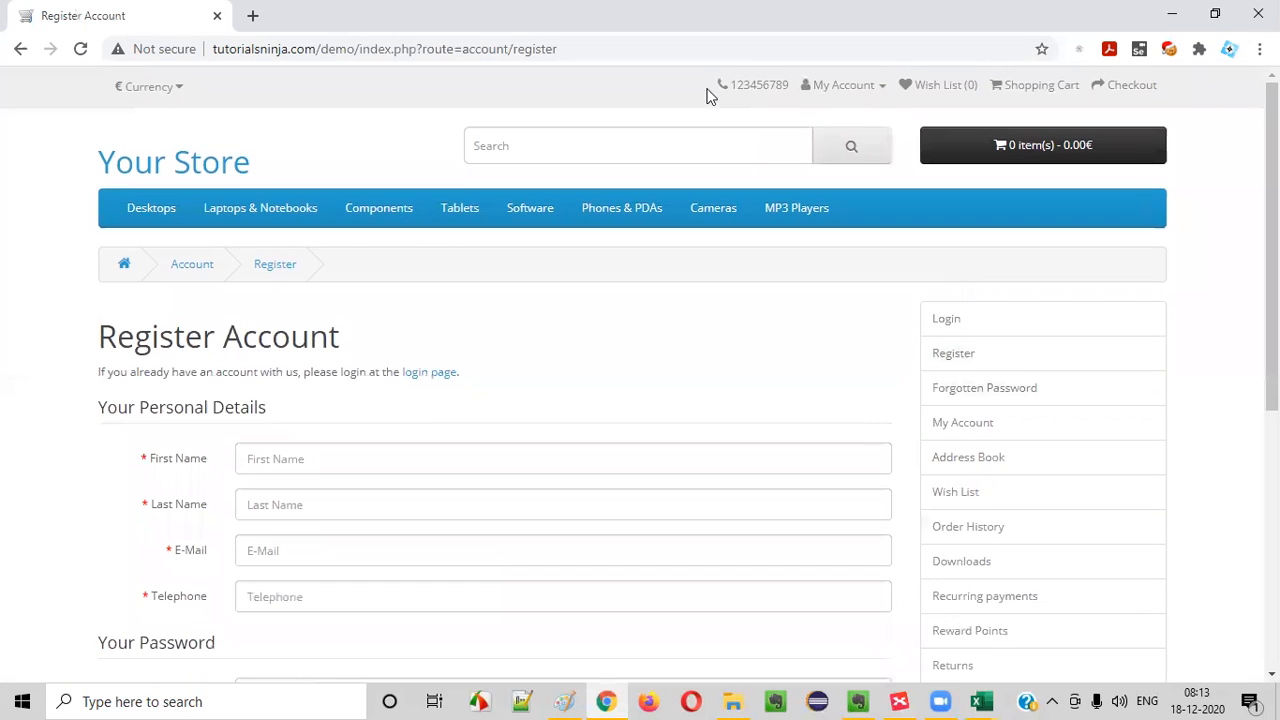
pyautogui.click(845, 88)
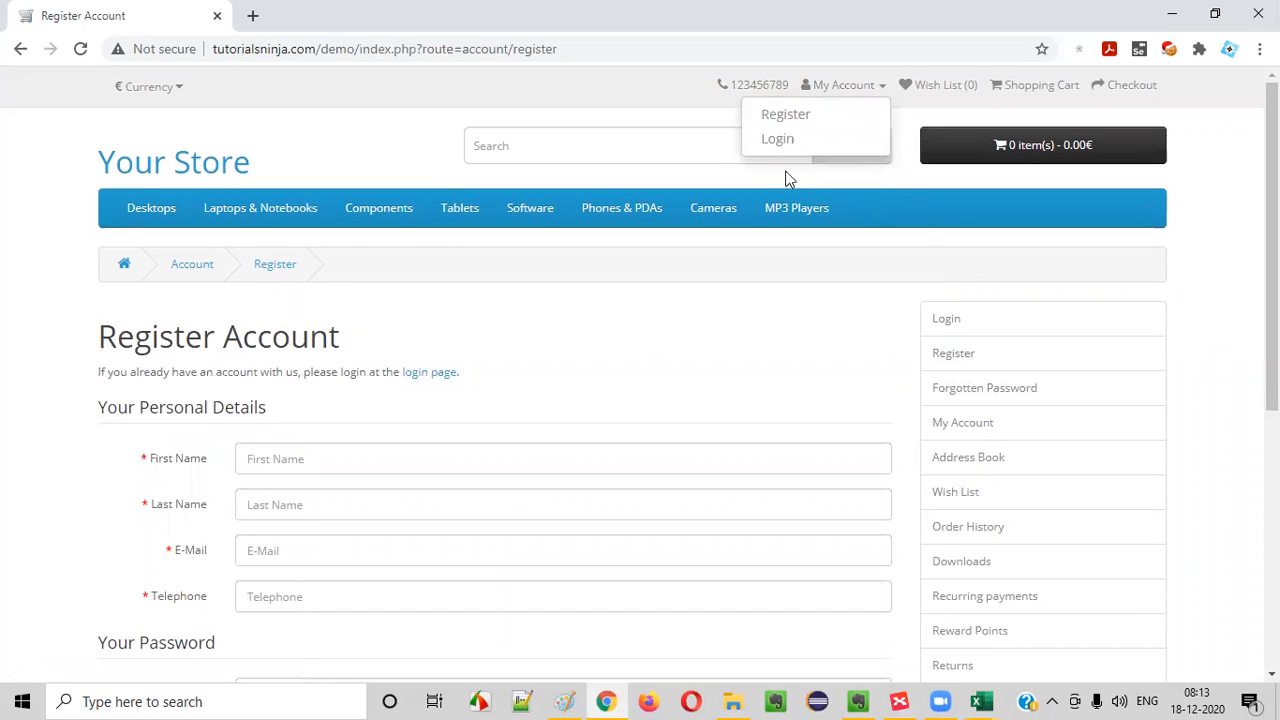
pyautogui.scroll(-2, 1046, 130)
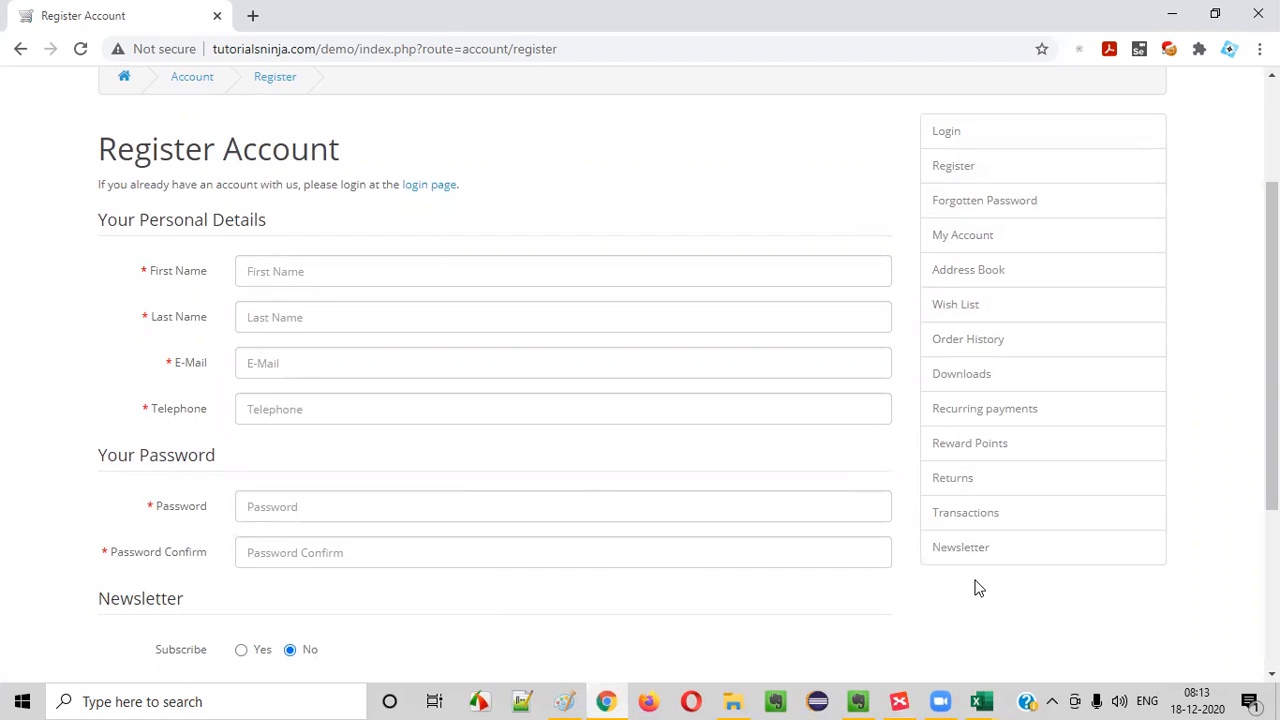
pyautogui.moveTo(981, 701)
pyautogui.click(886, 620)
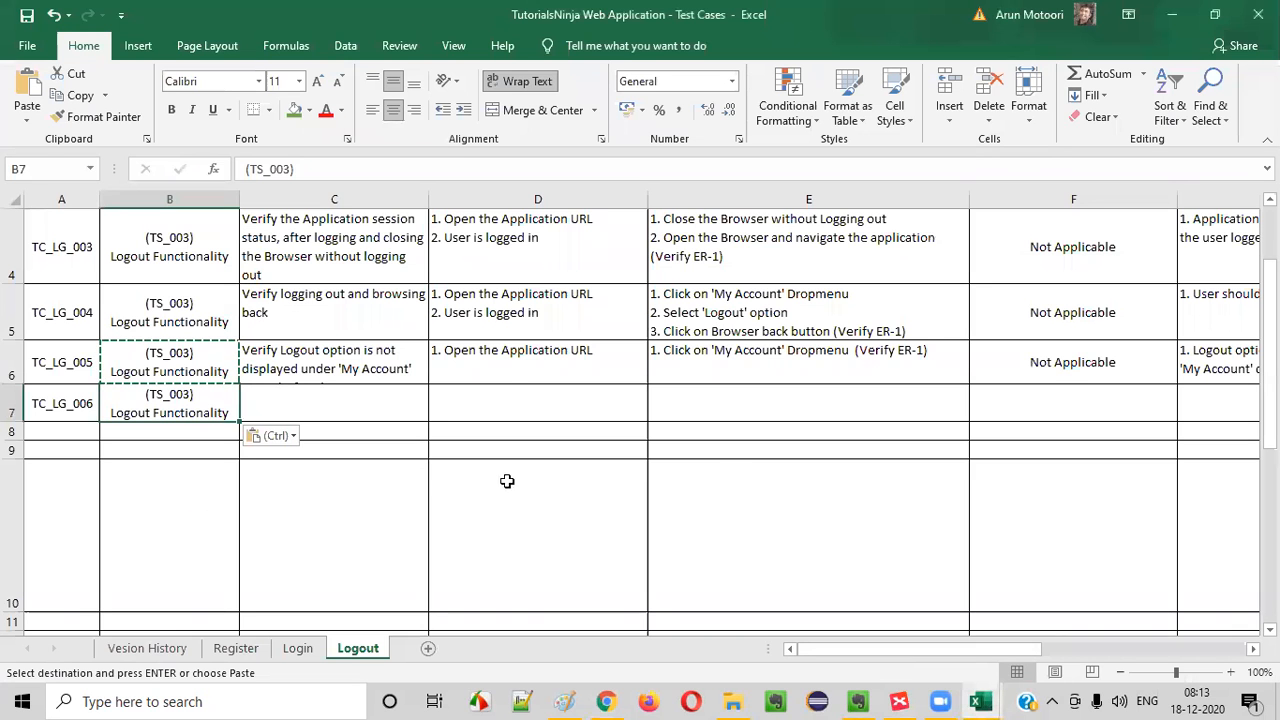
pyautogui.click(293, 395)
pyautogui.write('Ver')
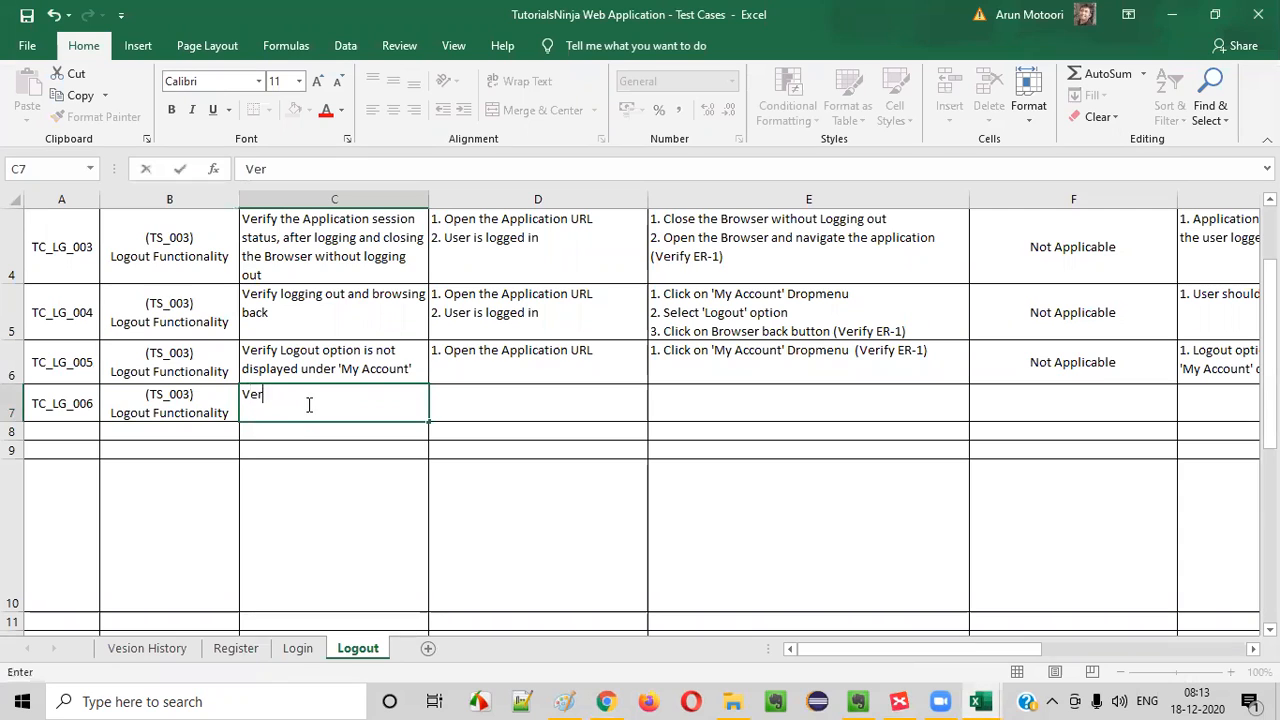
pyautogui.press('BackSpace')
pyautogui.press('BackSpace')
pyautogui.press('BackSpace')
pyautogui.press('BackSpace')
pyautogui.press('BackSpace')
pyautogui.press('BackSpace')
# - Copy the TC_LG_005 test case title from C6 into C7
pyautogui.click(307, 350)
pyautogui.hotkey('ctrl', 'c')
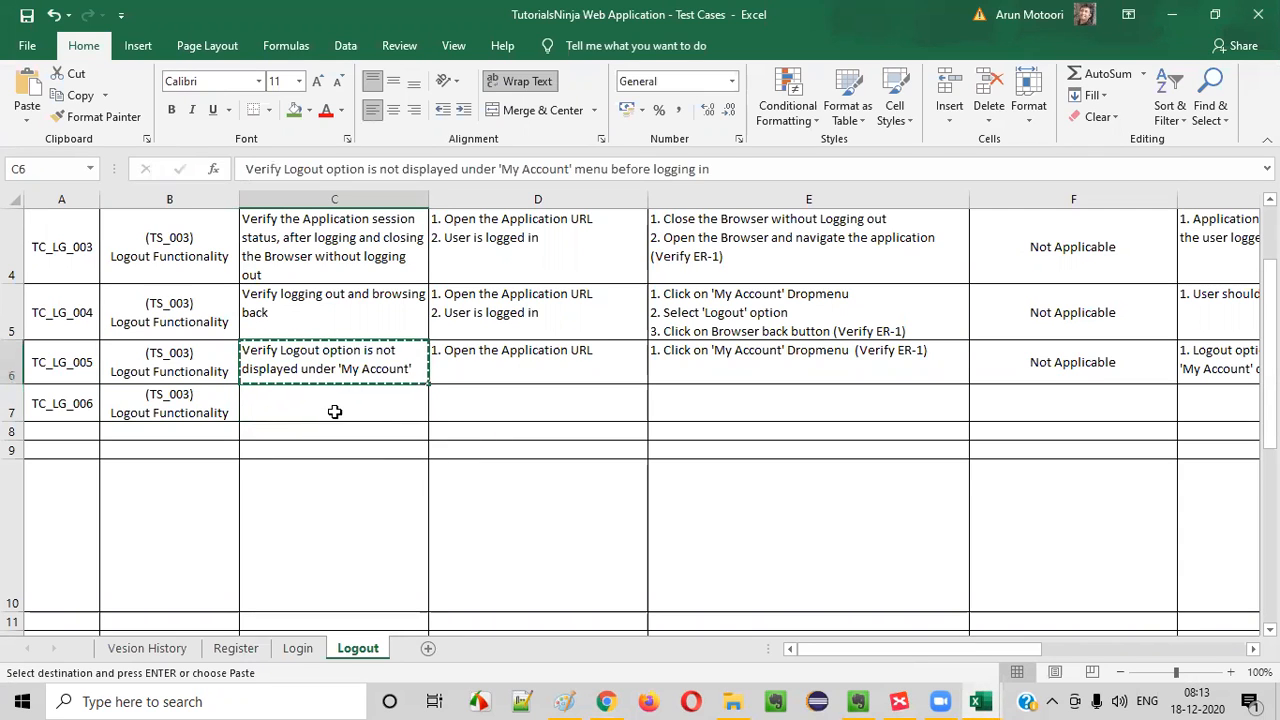
pyautogui.click(334, 411)
pyautogui.hotkey('ctrl', 'v')
pyautogui.press('Escape')
# - Replace "'My Account' menu" with "'Right Column' options" in the C7 title
pyautogui.doubleClick(326, 410)
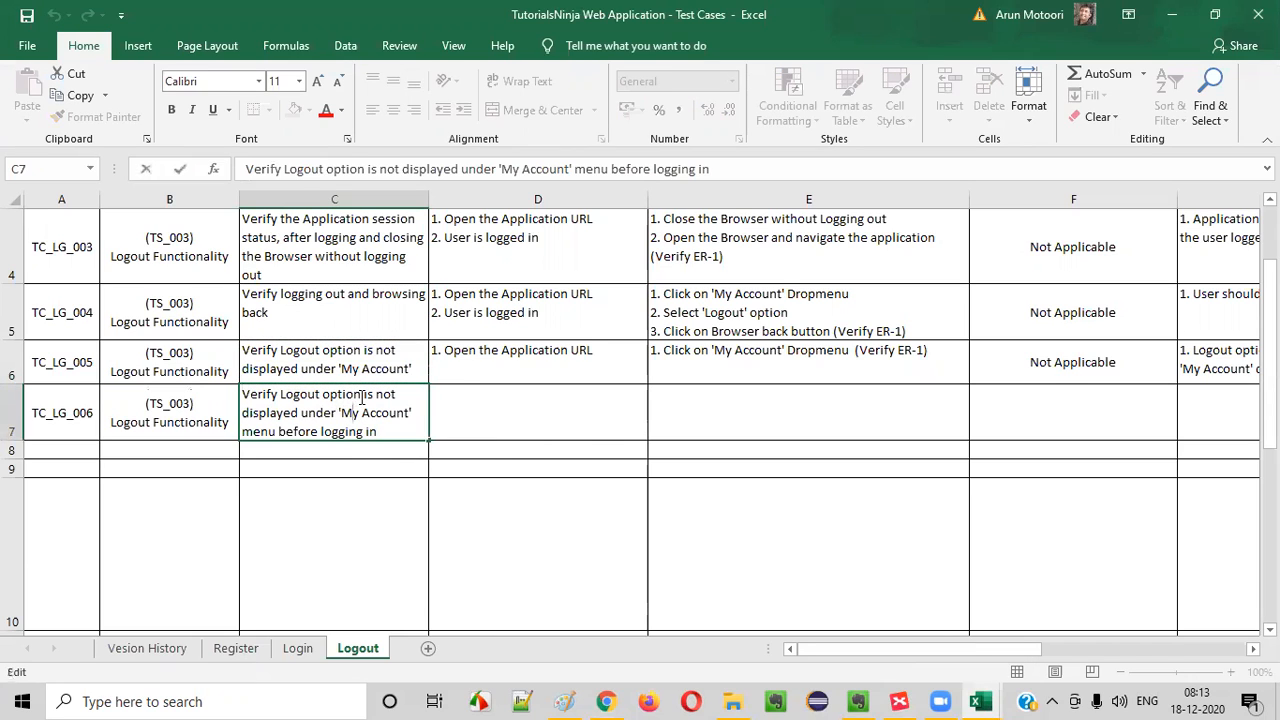
pyautogui.moveTo(340, 411); pyautogui.dragTo(277, 433)
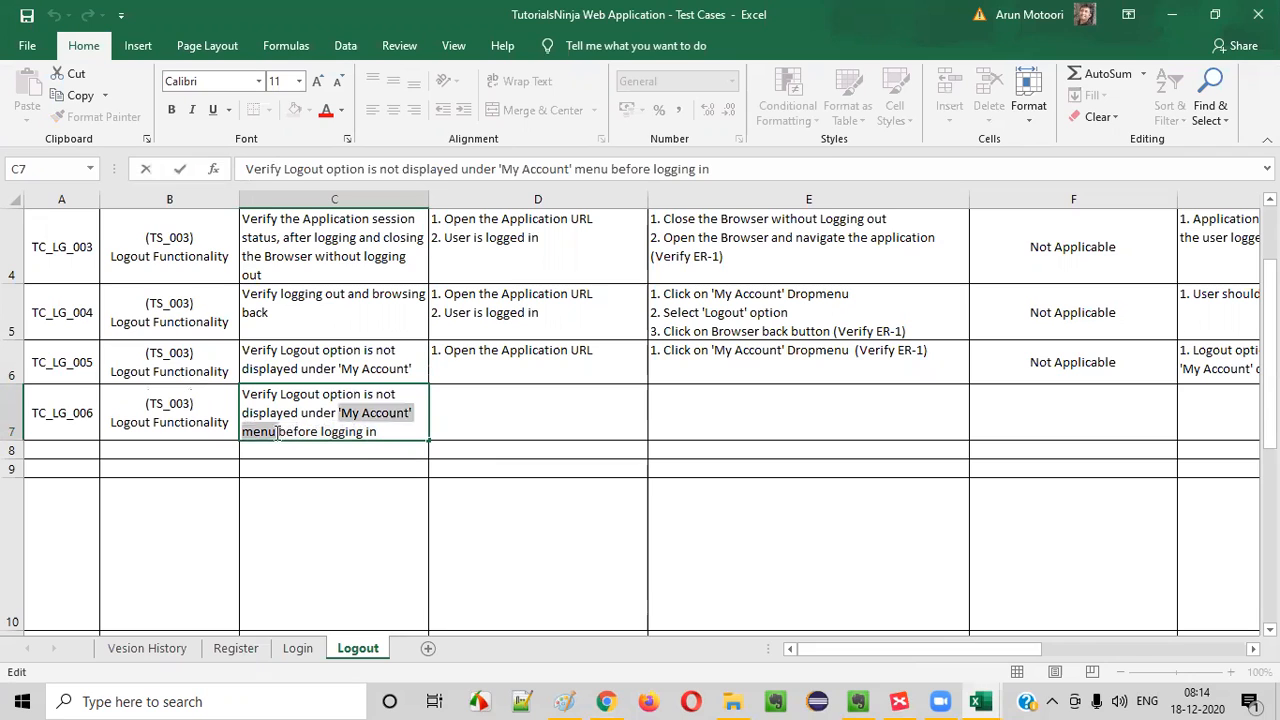
pyautogui.write("'Righ")
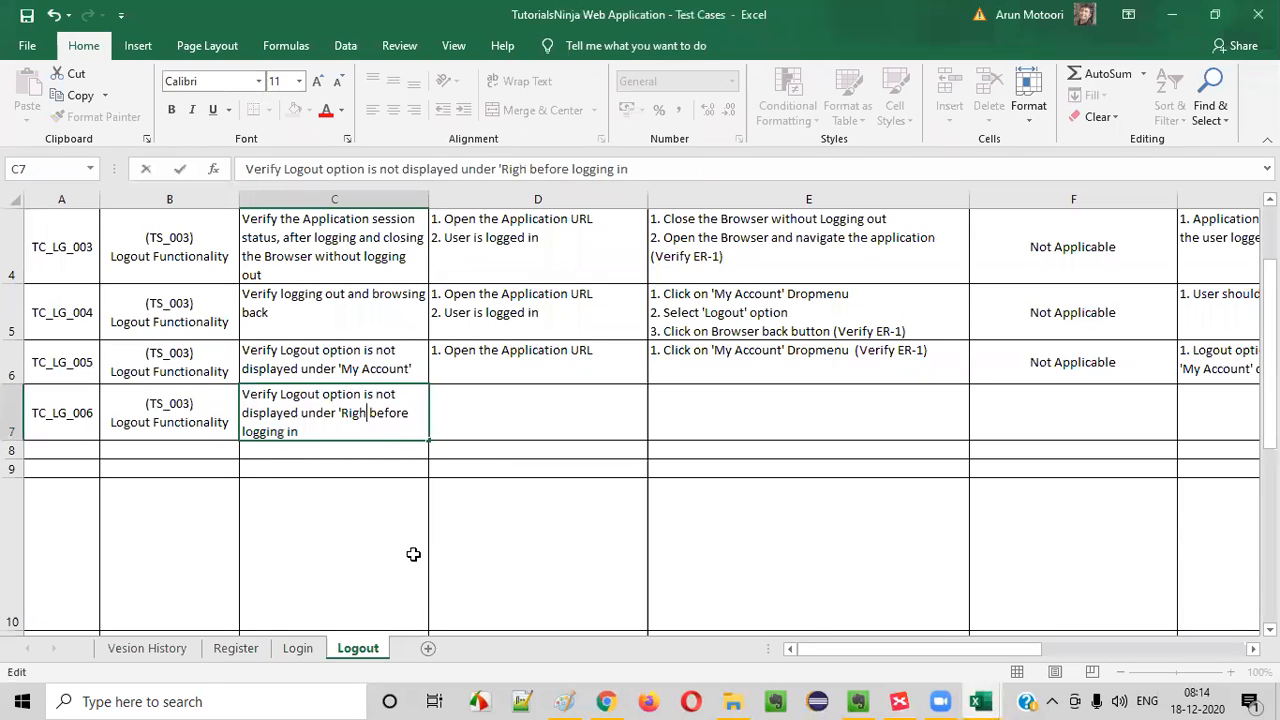
pyautogui.write('t Column')
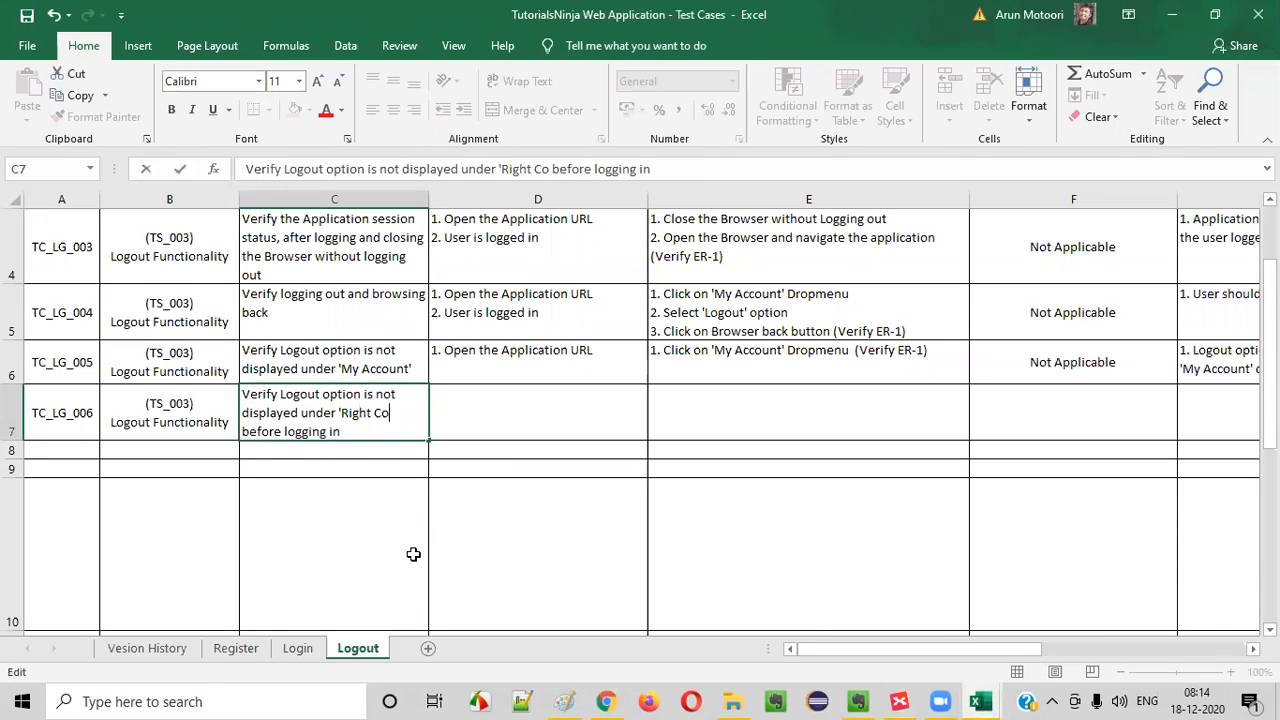
pyautogui.write("' options")
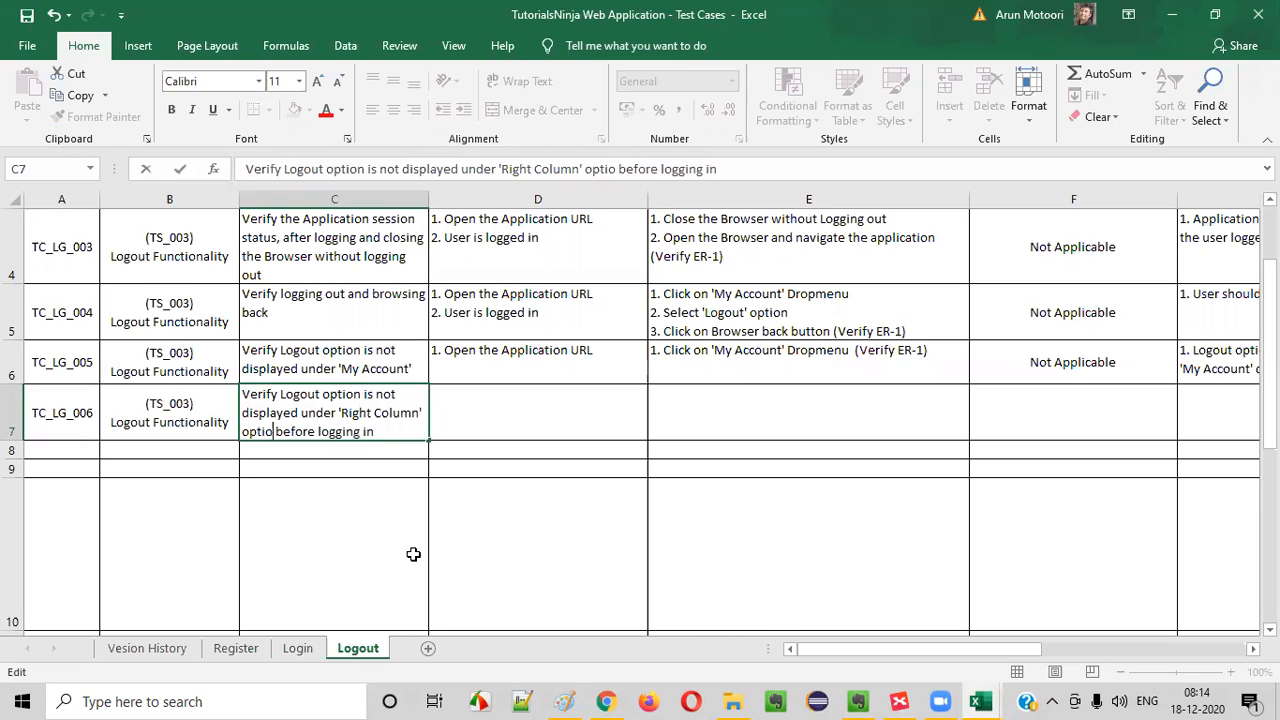
pyautogui.click(437, 533)
# - In XMind, title the new topic "Verify Logout option is not available in Right Column options before you login"
pyautogui.hotkey('alt', 'Tab')
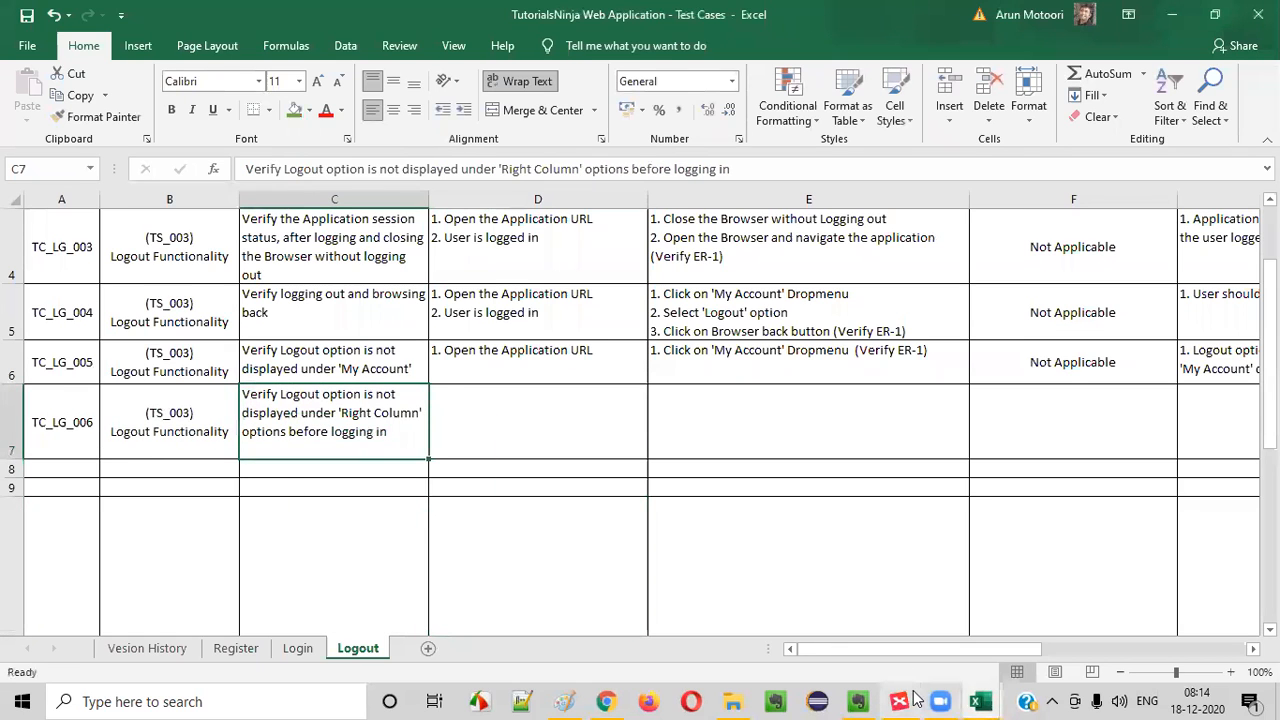
pyautogui.doubleClick(384, 481)
pyautogui.write('Veri')
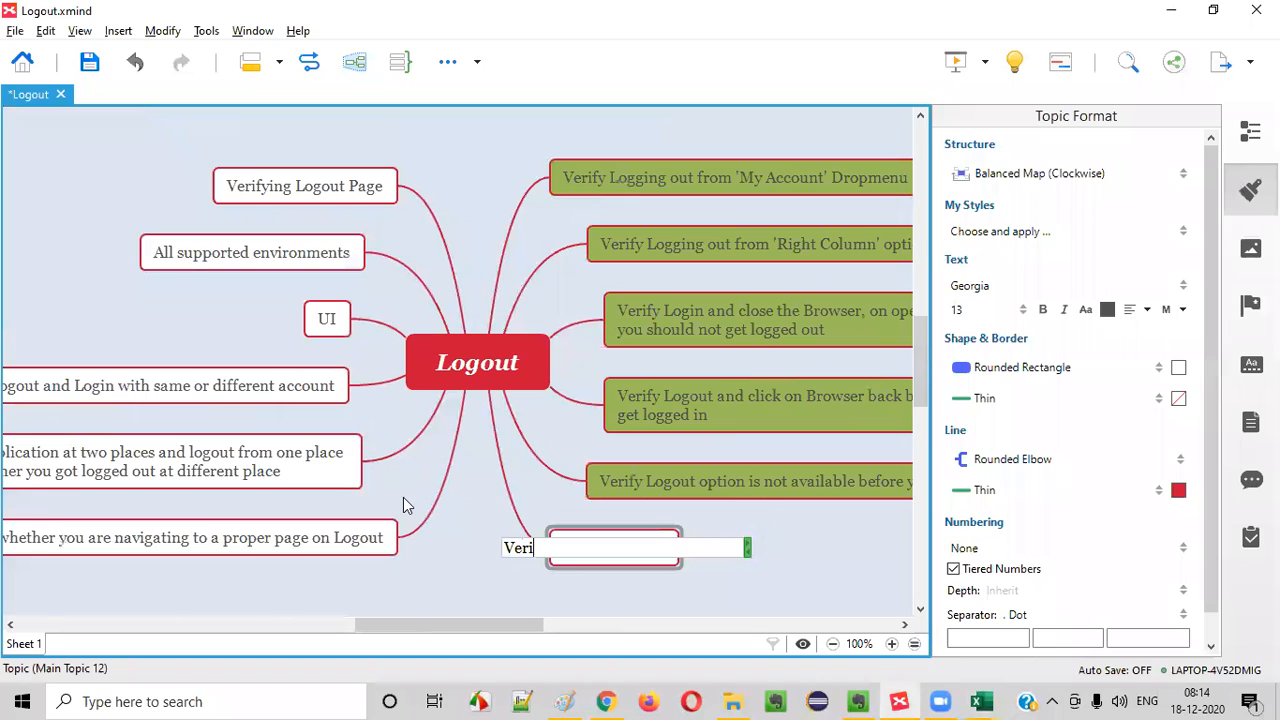
pyautogui.doubleClick(808, 489)
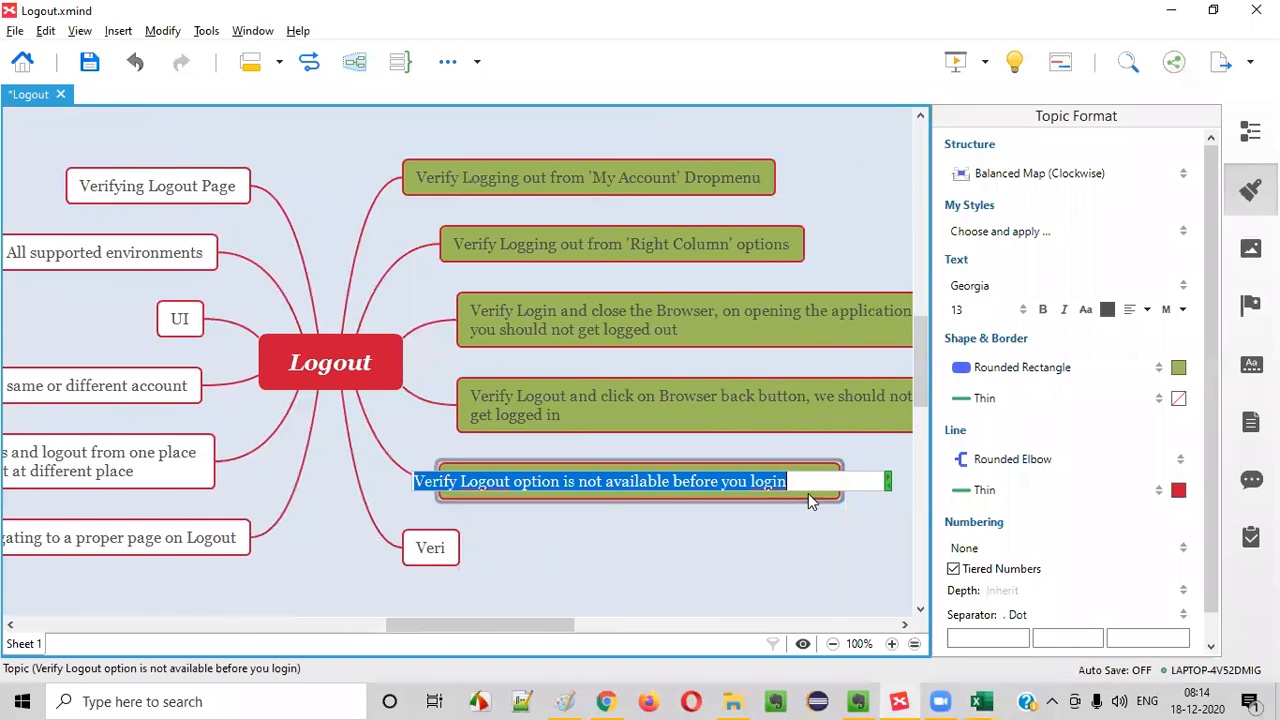
pyautogui.hotkey('ctrl', 'c')
pyautogui.doubleClick(407, 543)
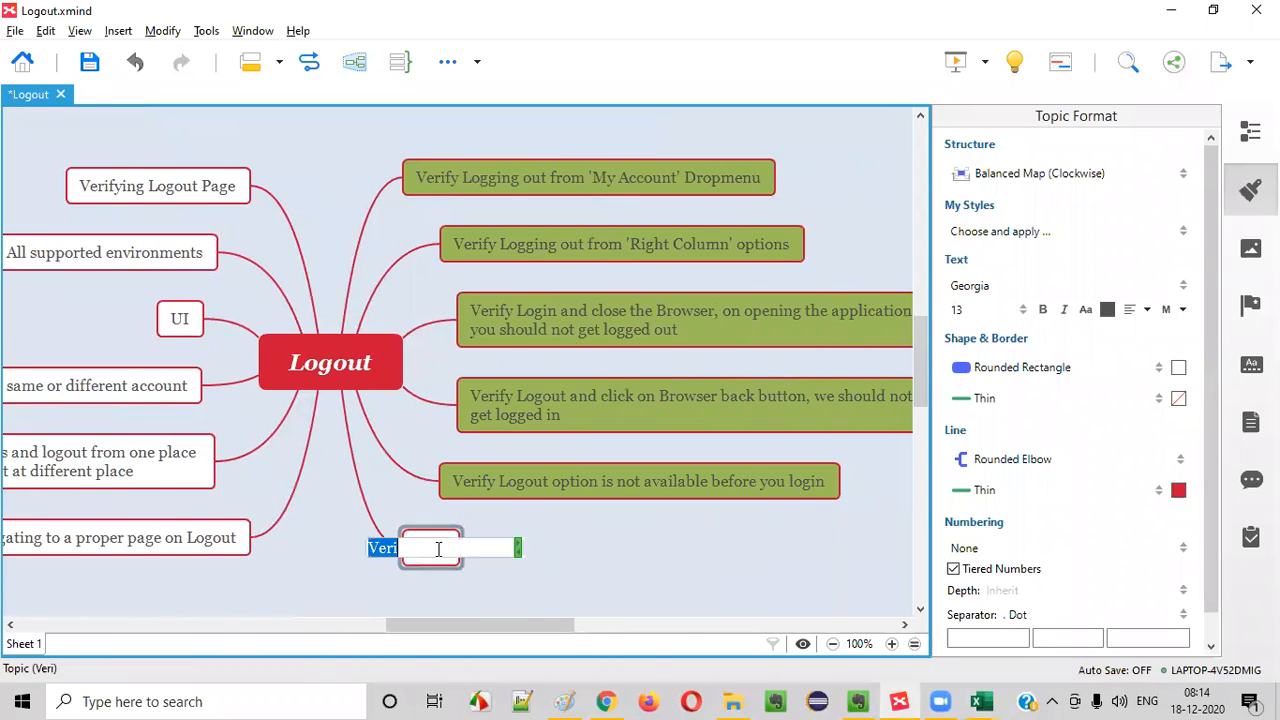
pyautogui.hotkey('ctrl', 'v')
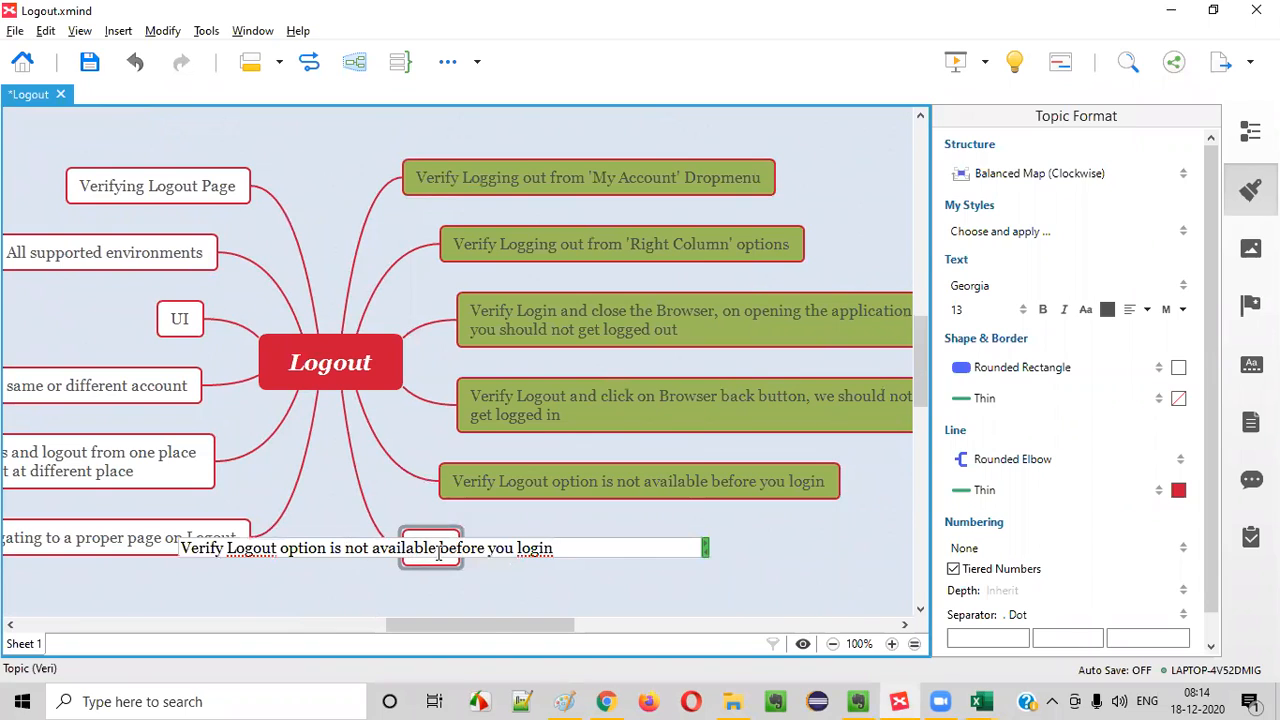
pyautogui.write('in')
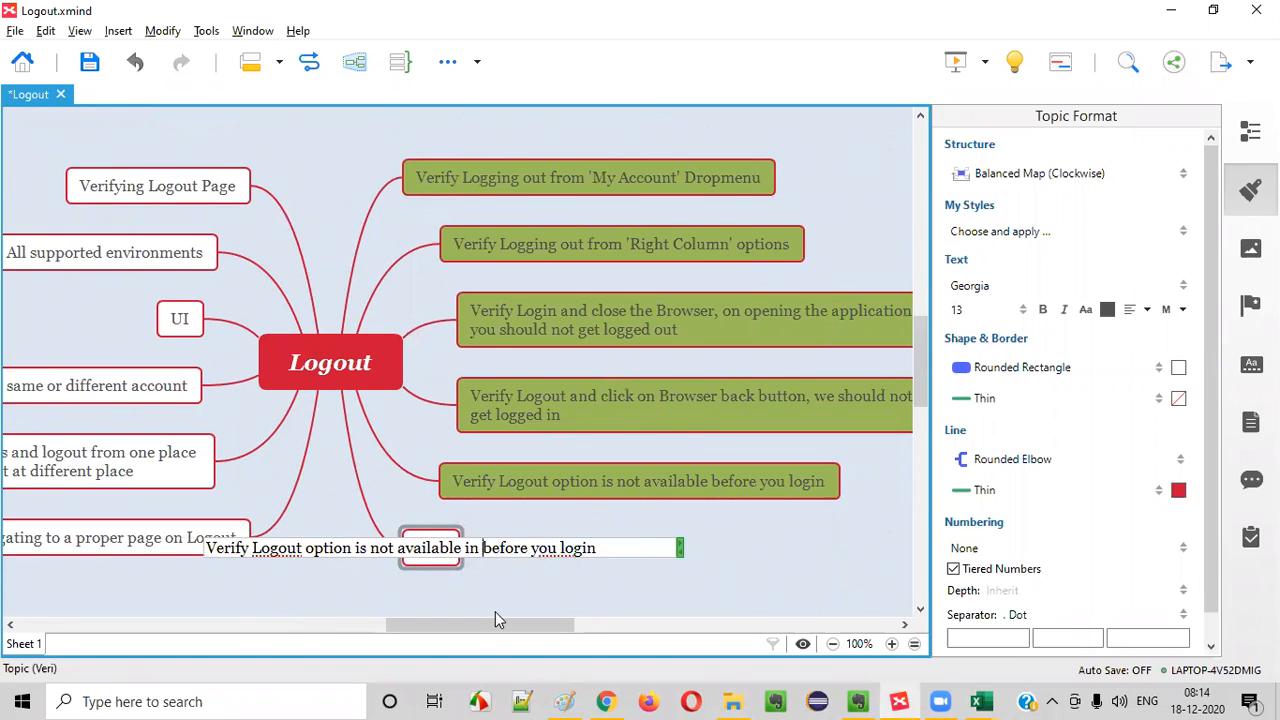
pyautogui.write(' Right Column options')
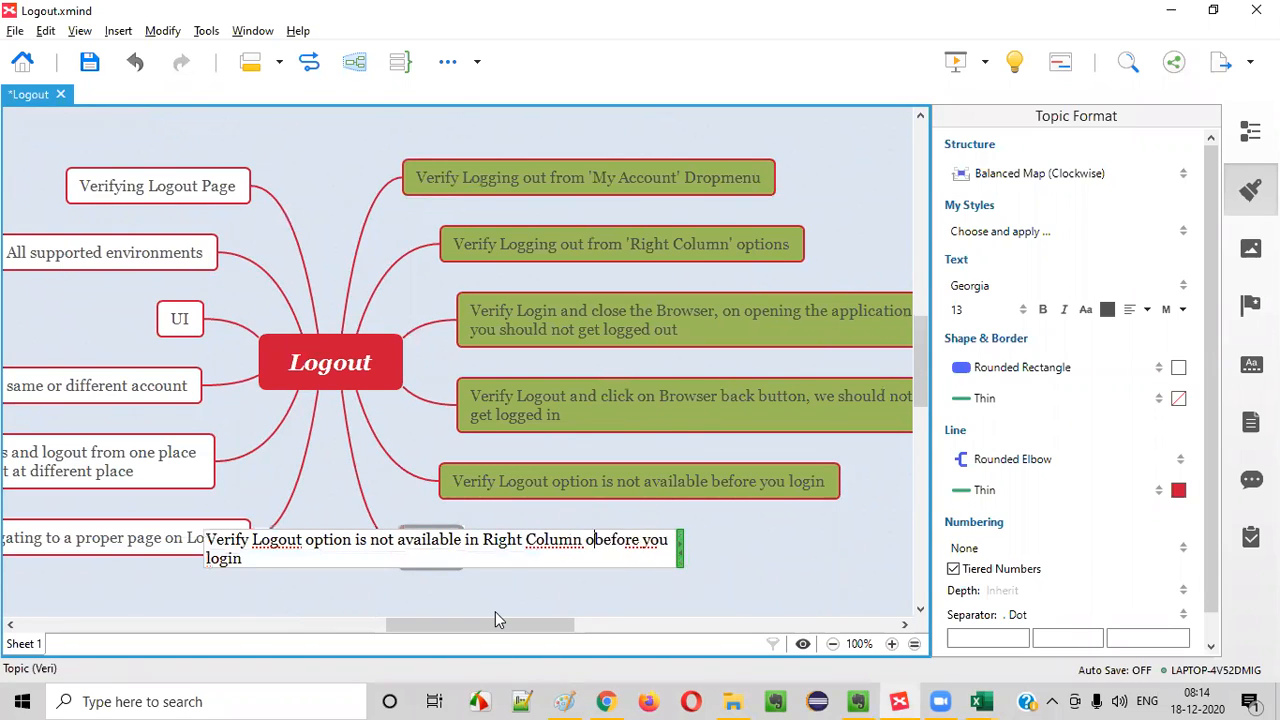
# - Insert "in My Account dropmenu" before "before you login" in the olive green "Verify Logout option is not available" topic
pyautogui.doubleClick(622, 485)
pyautogui.click(676, 477)
pyautogui.write('in My D')
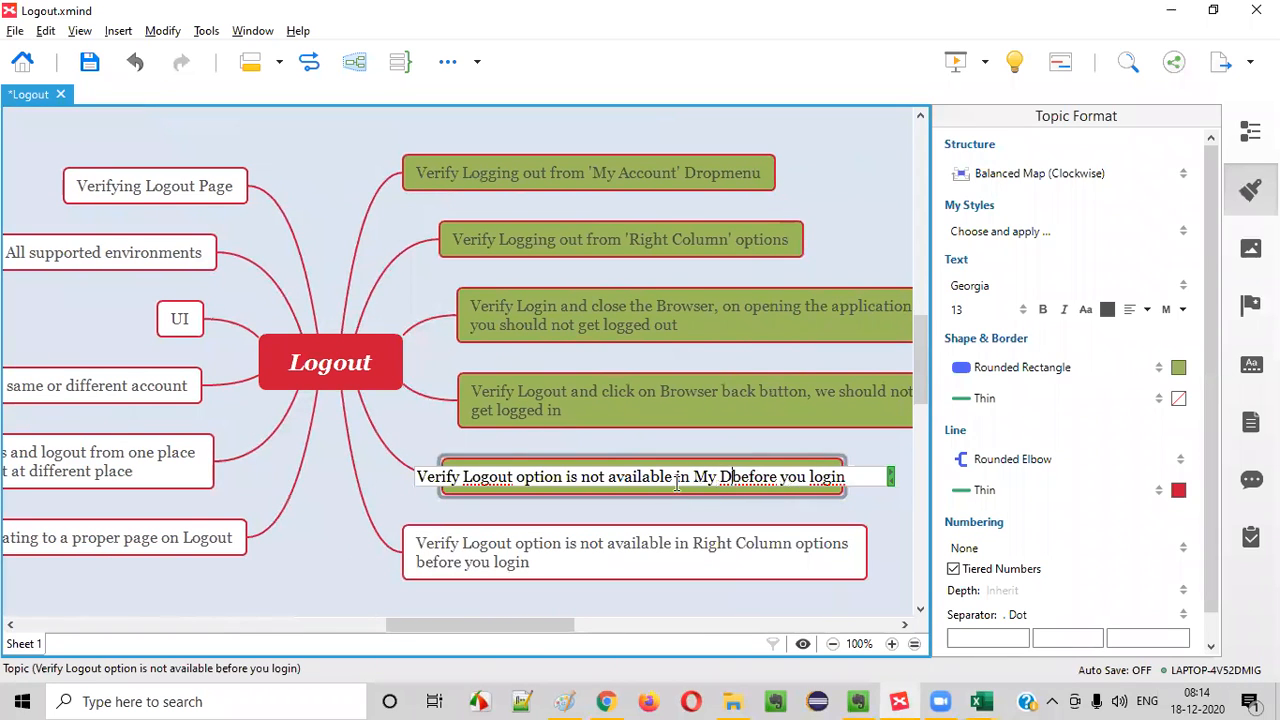
pyautogui.press('BackSpace')
pyautogui.write('Acc')
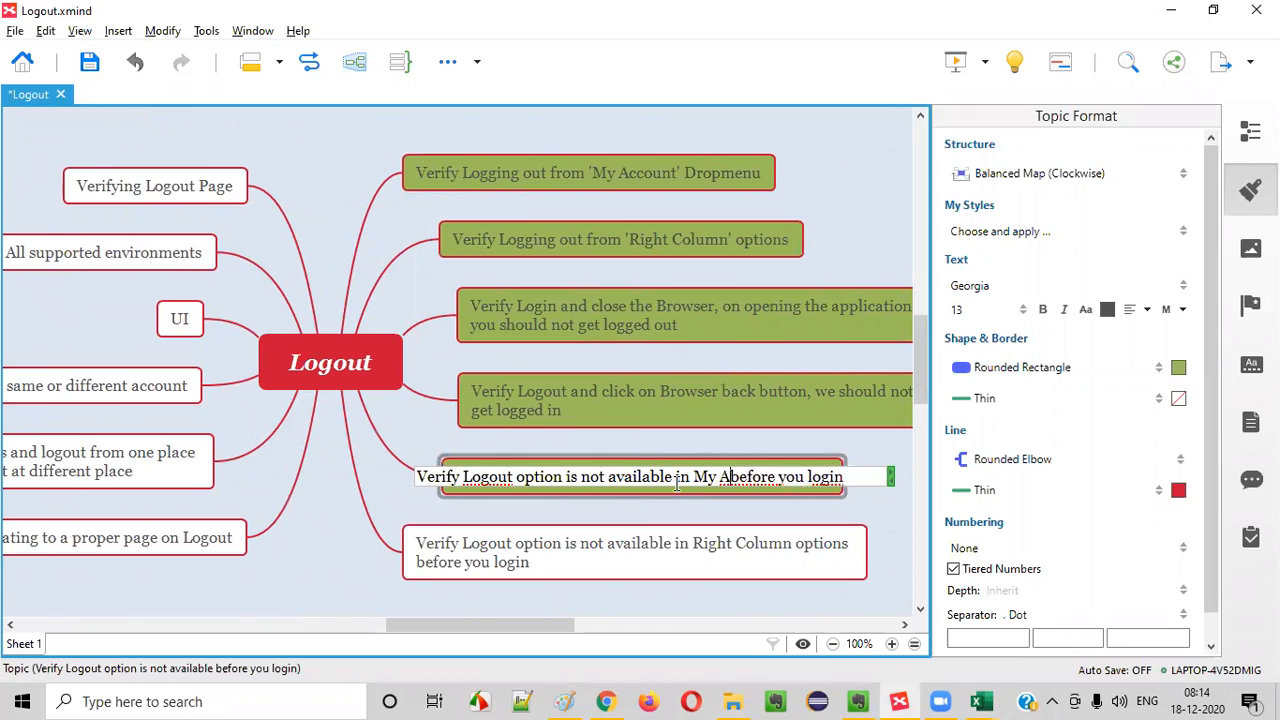
pyautogui.write('ount drop')
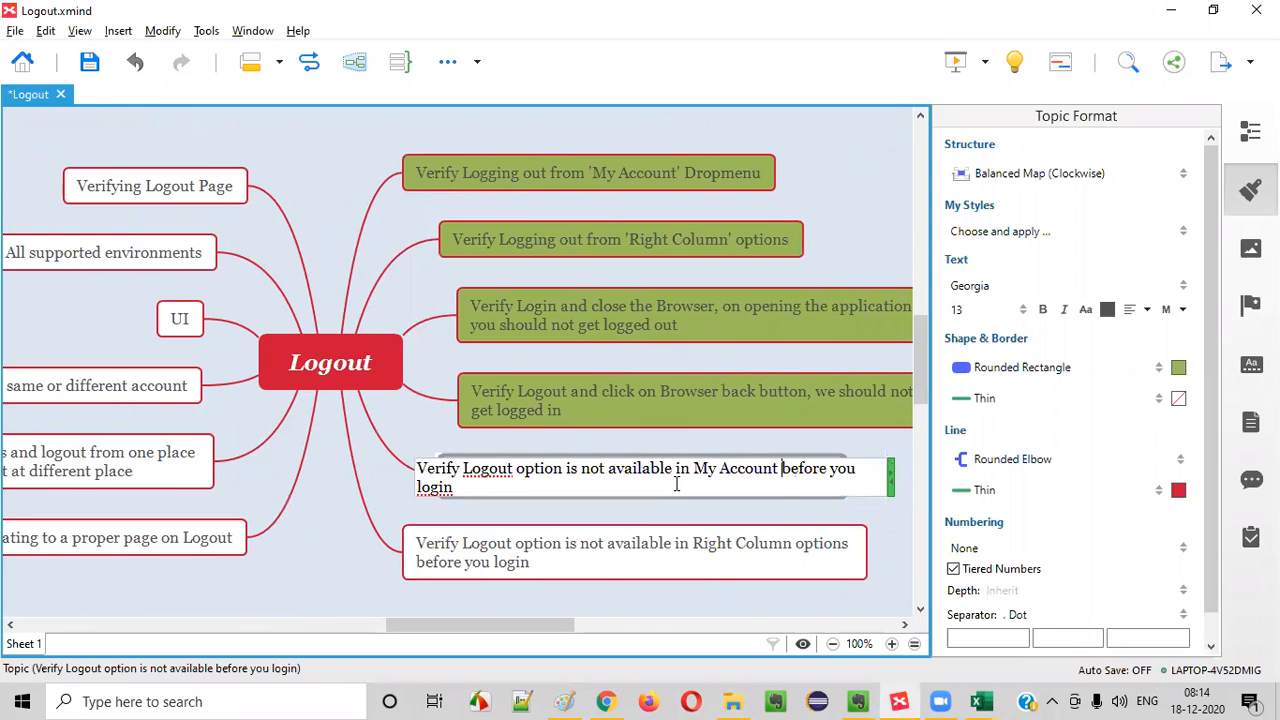
pyautogui.write('menu')
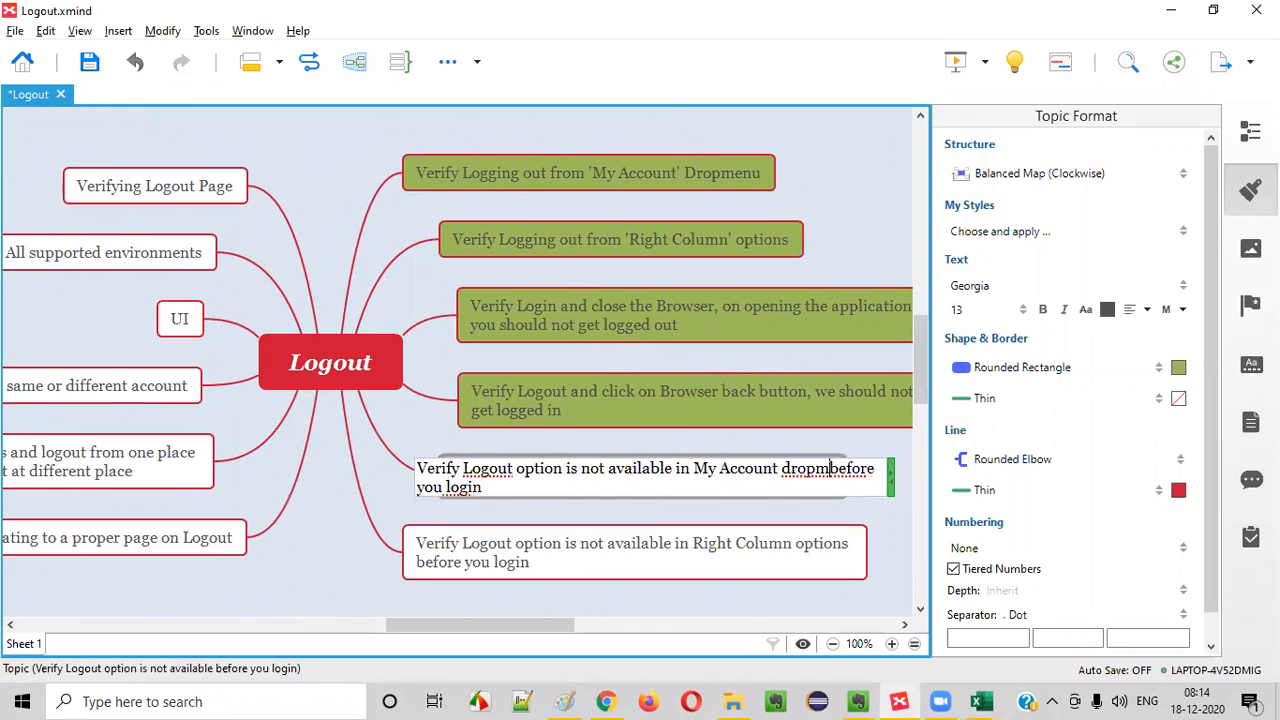
pyautogui.press('Return')
pyautogui.click(599, 561)
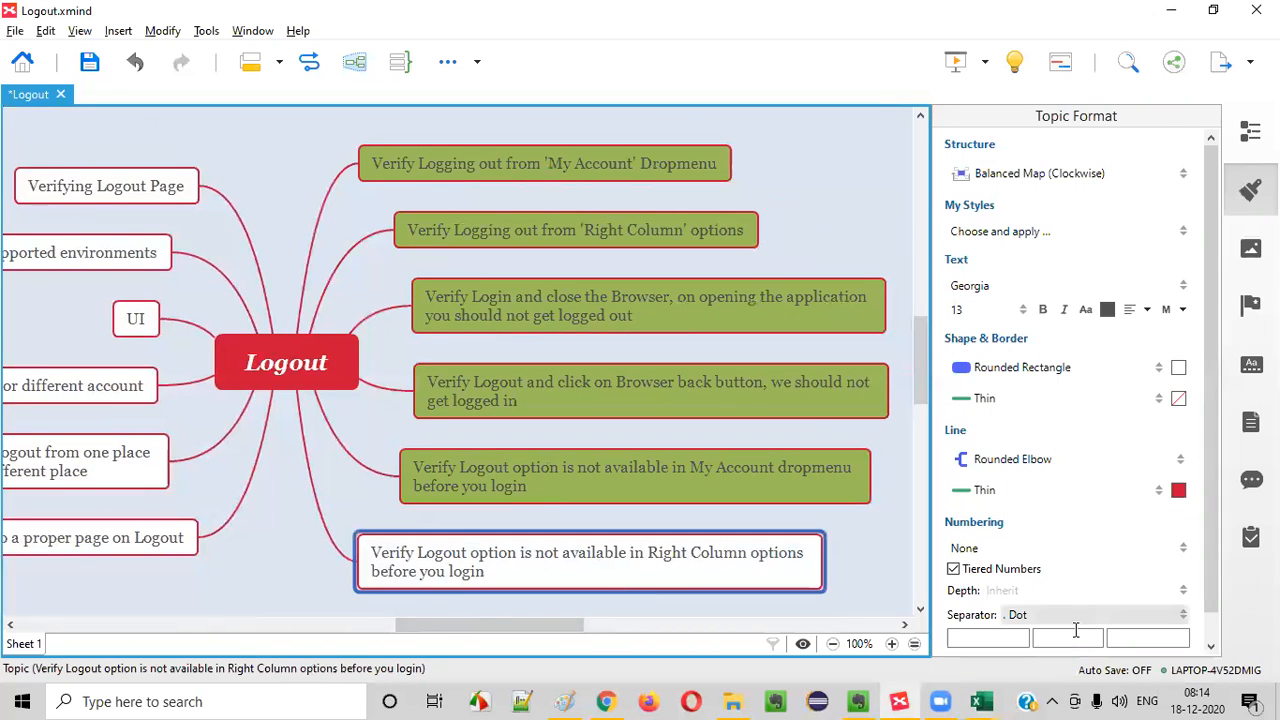
# - In the Excel test cases workbook, copy the TC_LG_005 prerequisite "1. Open the Application URL" from D6 into D7
pyautogui.click(981, 702)
pyautogui.hotkey('alt', 'Tab')
pyautogui.hotkey('alt', 'Tab')
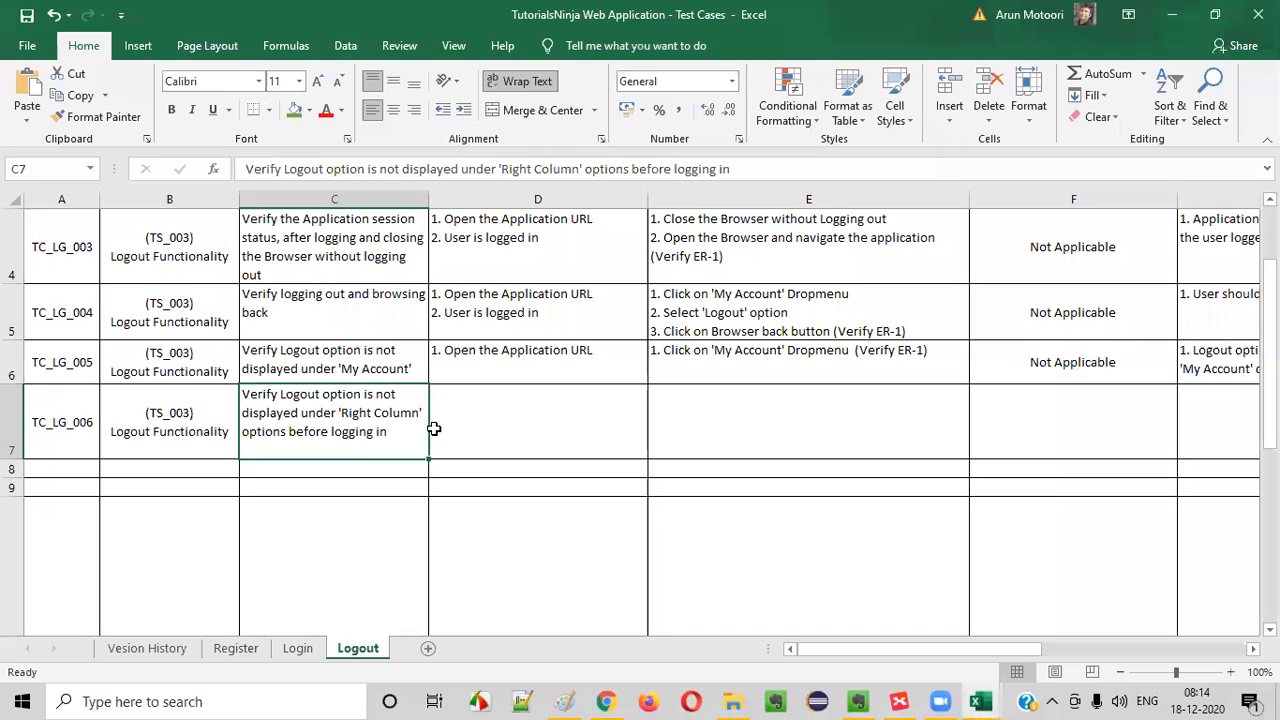
pyautogui.click(508, 364)
pyautogui.hotkey('ctrl', 'c')
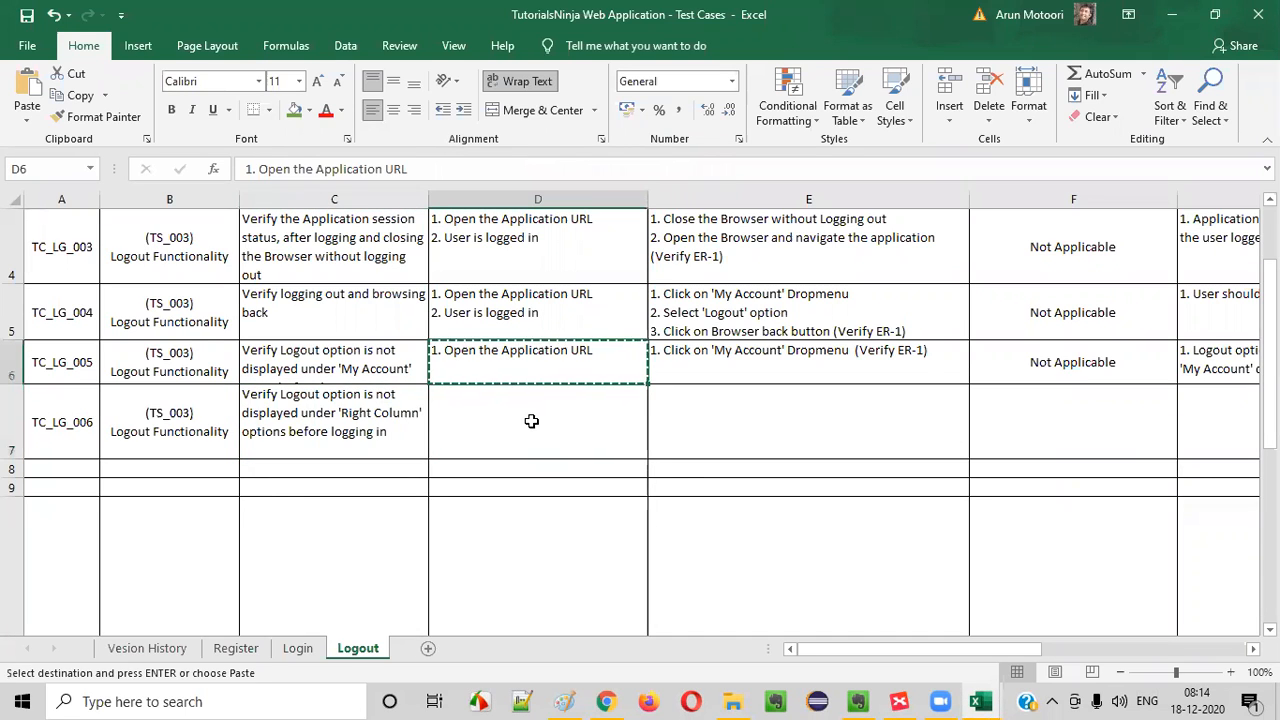
pyautogui.click(528, 423)
pyautogui.hotkey('ctrl', 'v')
# - Enter "1. Click on 'My Account' Dropmenu" as the first TC_LG_006 test step in E7, reusing the wording from E5
pyautogui.click(823, 420)
pyautogui.click(772, 366)
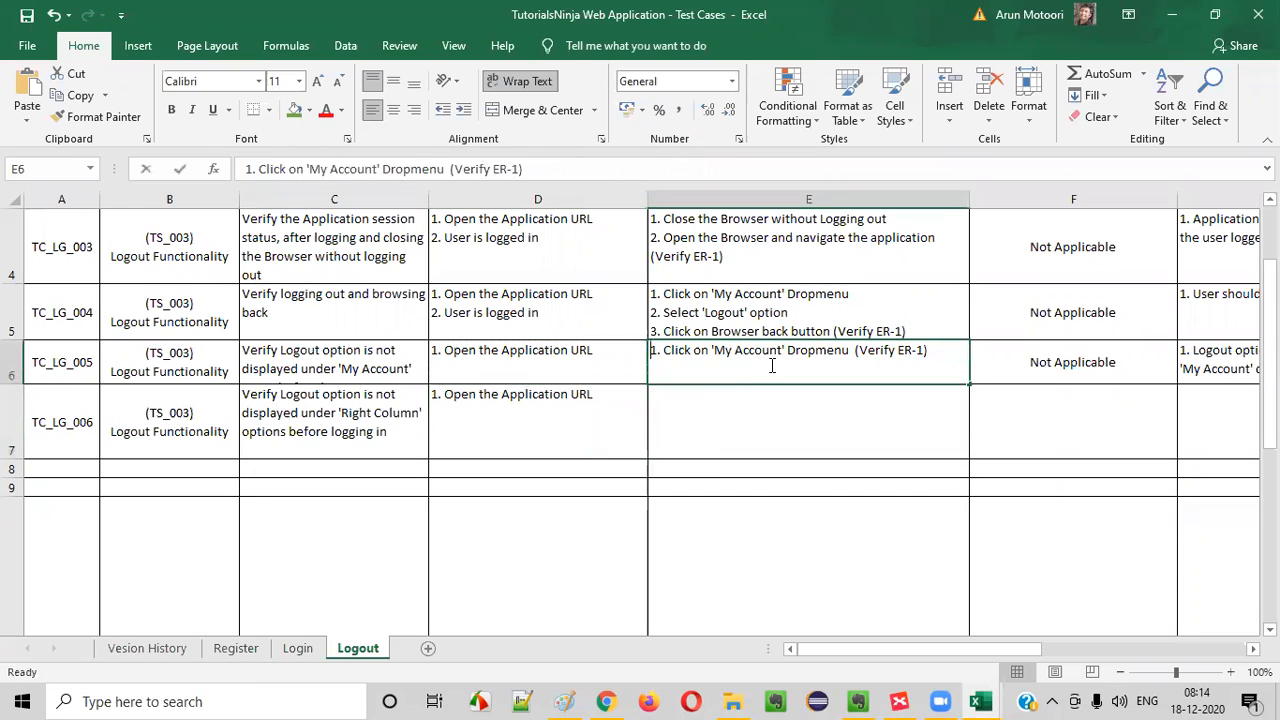
pyautogui.click(690, 406)
pyautogui.write('1. Click on')
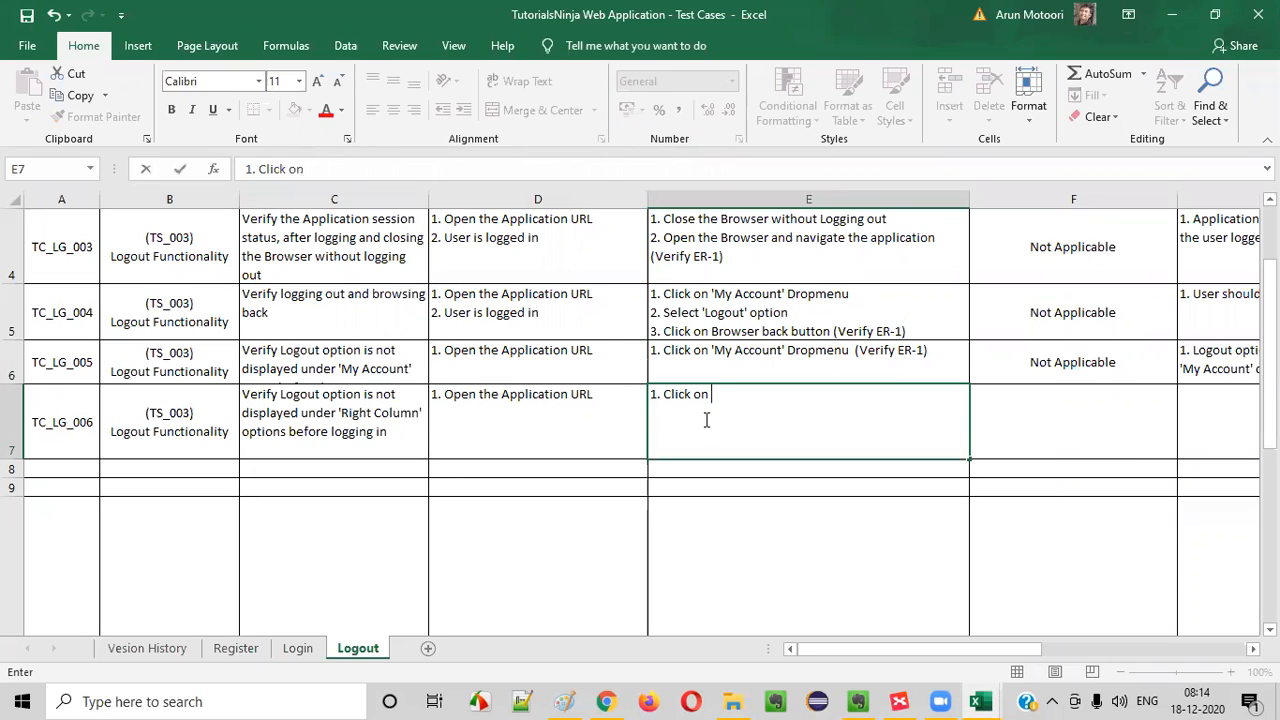
pyautogui.doubleClick(791, 291)
pyautogui.moveTo(864, 297); pyautogui.dragTo(254, 184)
pyautogui.hotkey('ctrl', 'c')
pyautogui.doubleClick(729, 400)
pyautogui.moveTo(723, 399); pyautogui.dragTo(652, 400)
pyautogui.hotkey('ctrl', 'v')
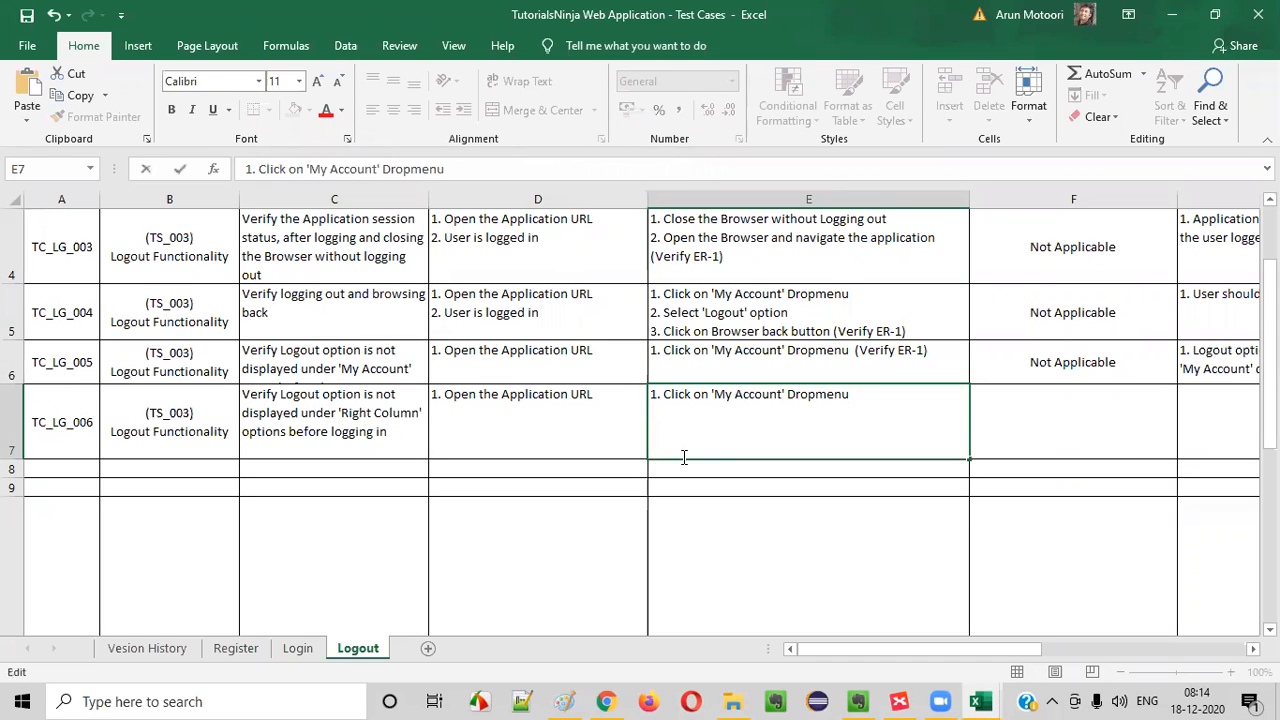
# - Check the store's My Account menu in Chrome and add "2. Select 'Regiser' option (Verify ER-1)" on a second line in E7
pyautogui.hotkey('alt', 'Return')
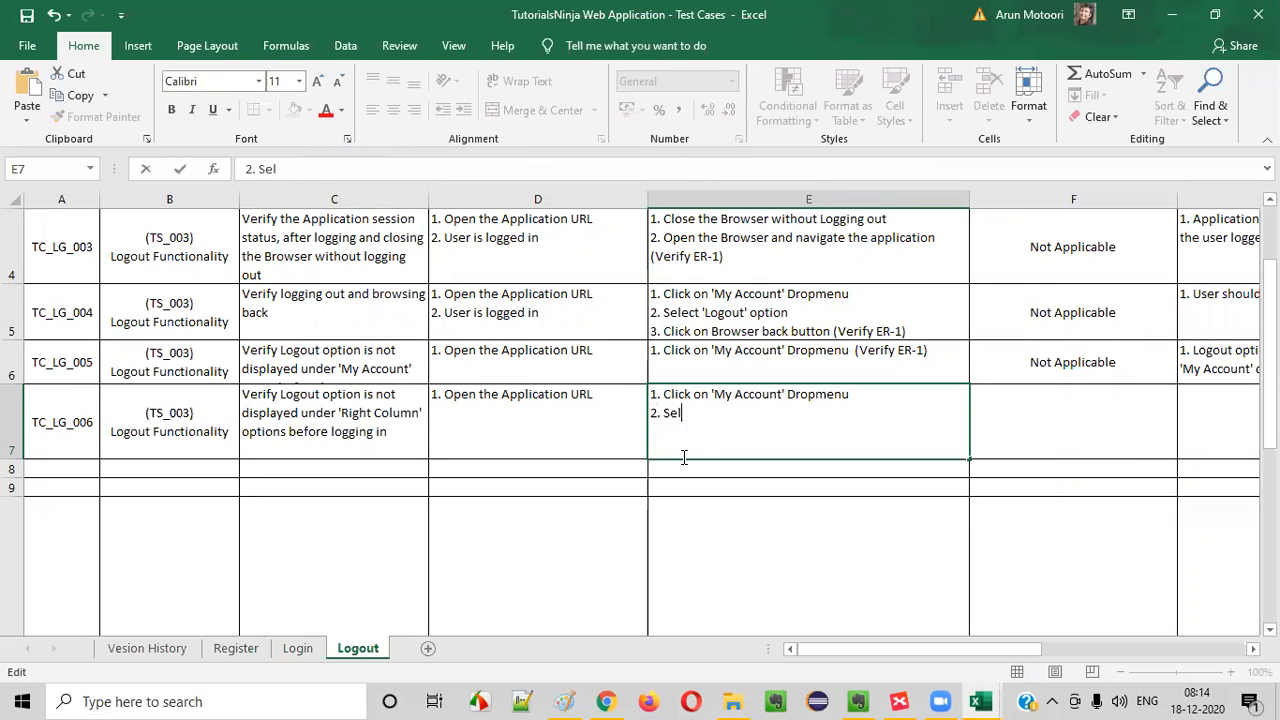
pyautogui.hotkey('alt', 'Tab')
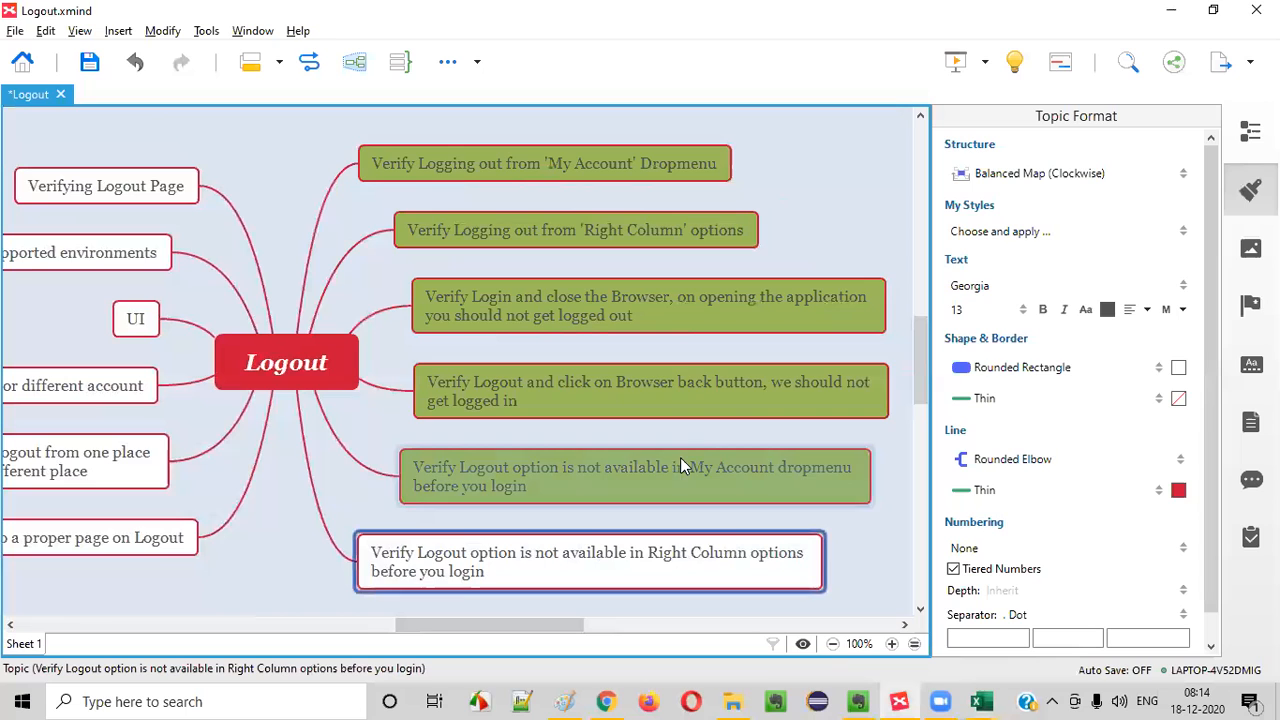
pyautogui.click(607, 702)
pyautogui.scroll(2, 759, 184)
pyautogui.click(843, 85)
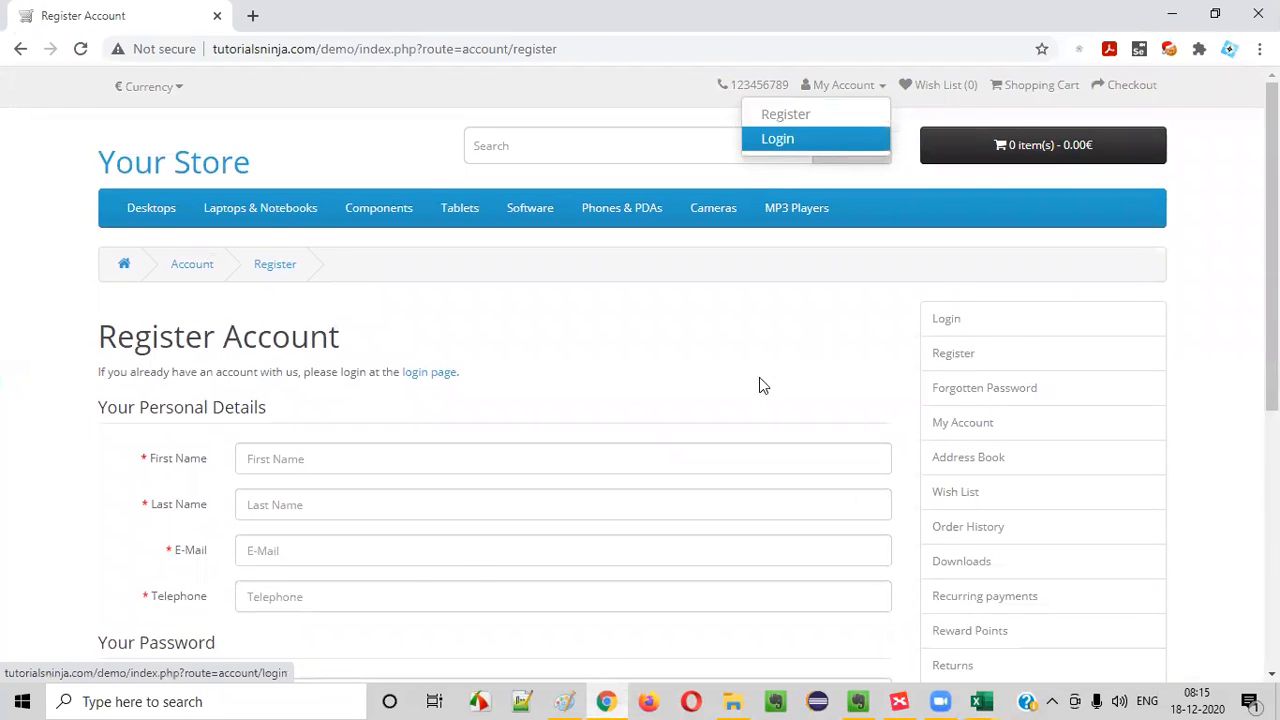
pyautogui.hotkey('alt', 'Tab')
pyautogui.moveTo(978, 700)
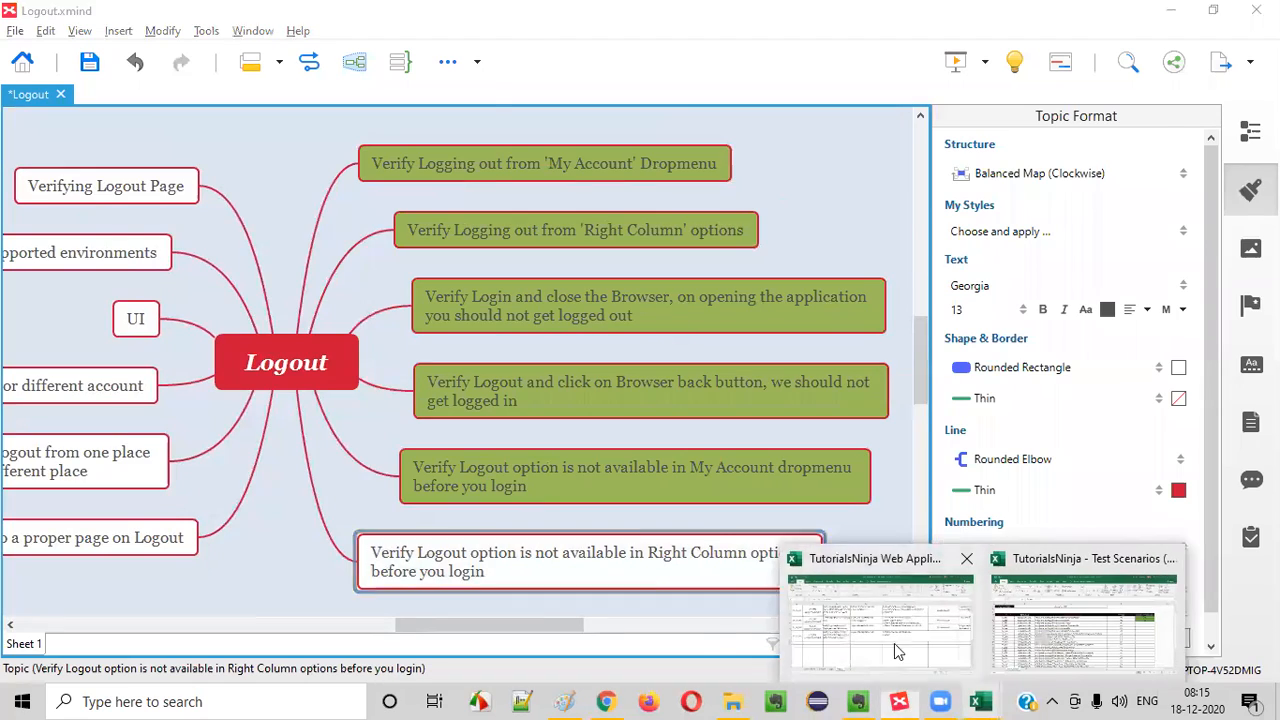
pyautogui.click(894, 641)
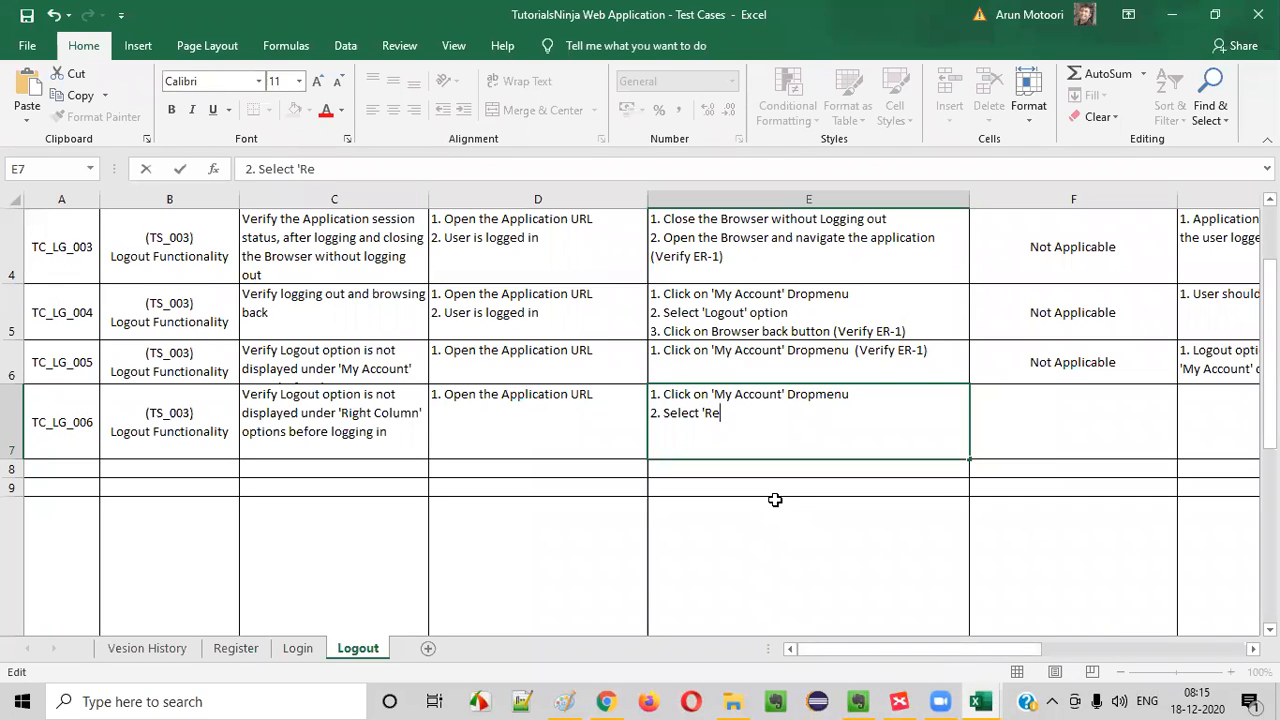
pyautogui.write('ption (Verify ER-1')
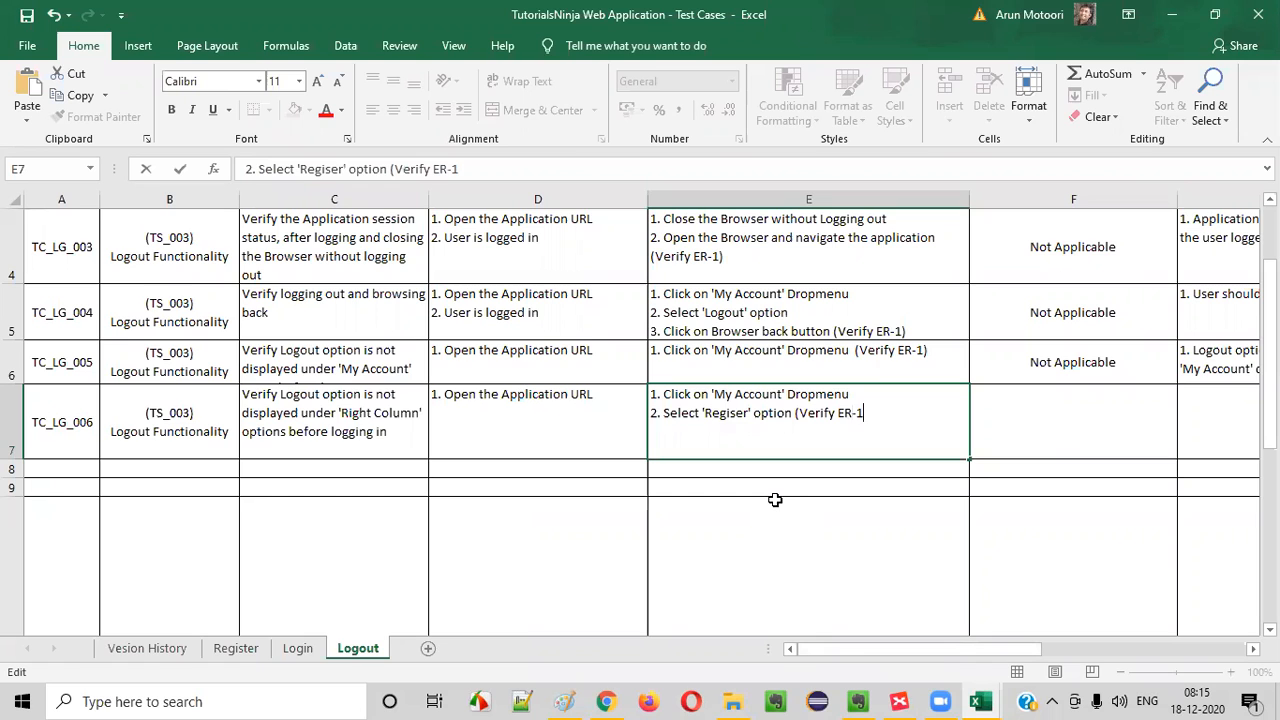
# - In Chrome, open the Register page from My Account, examine its right-column options for Logout, and return to the Excel test cases
pyautogui.hotkey('alt', 'Tab')
pyautogui.click(607, 701)
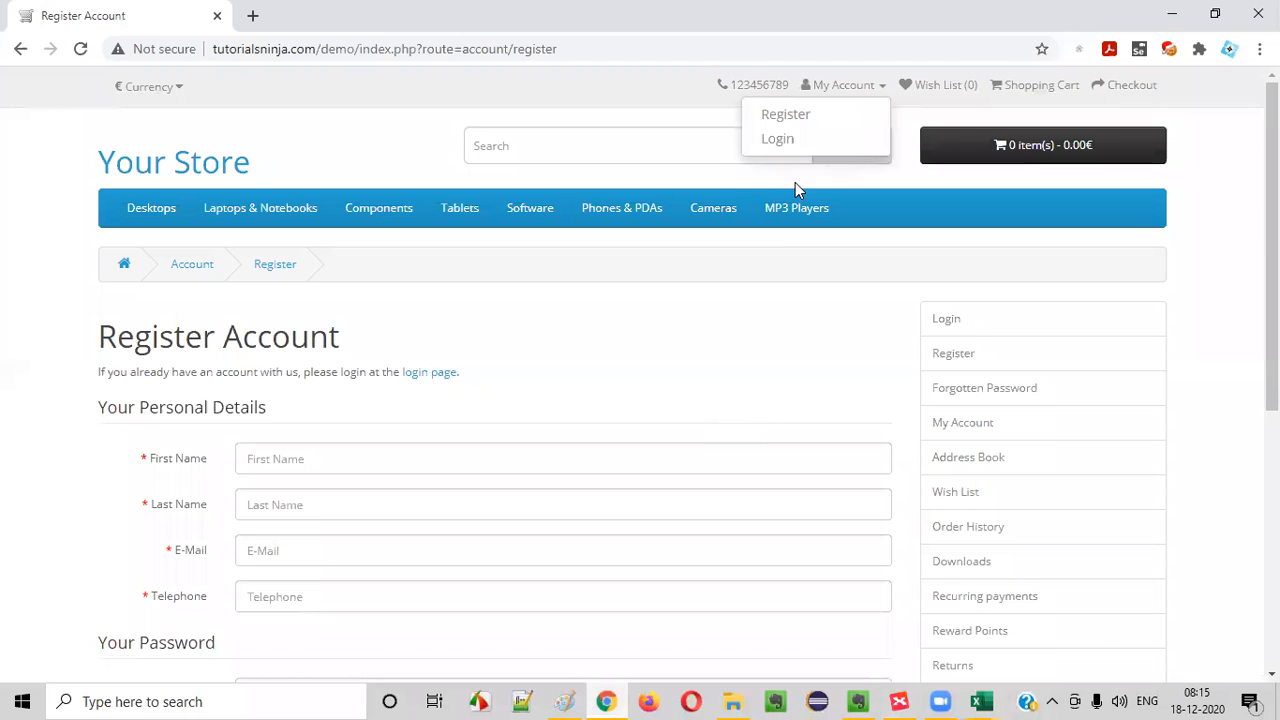
pyautogui.click(850, 88)
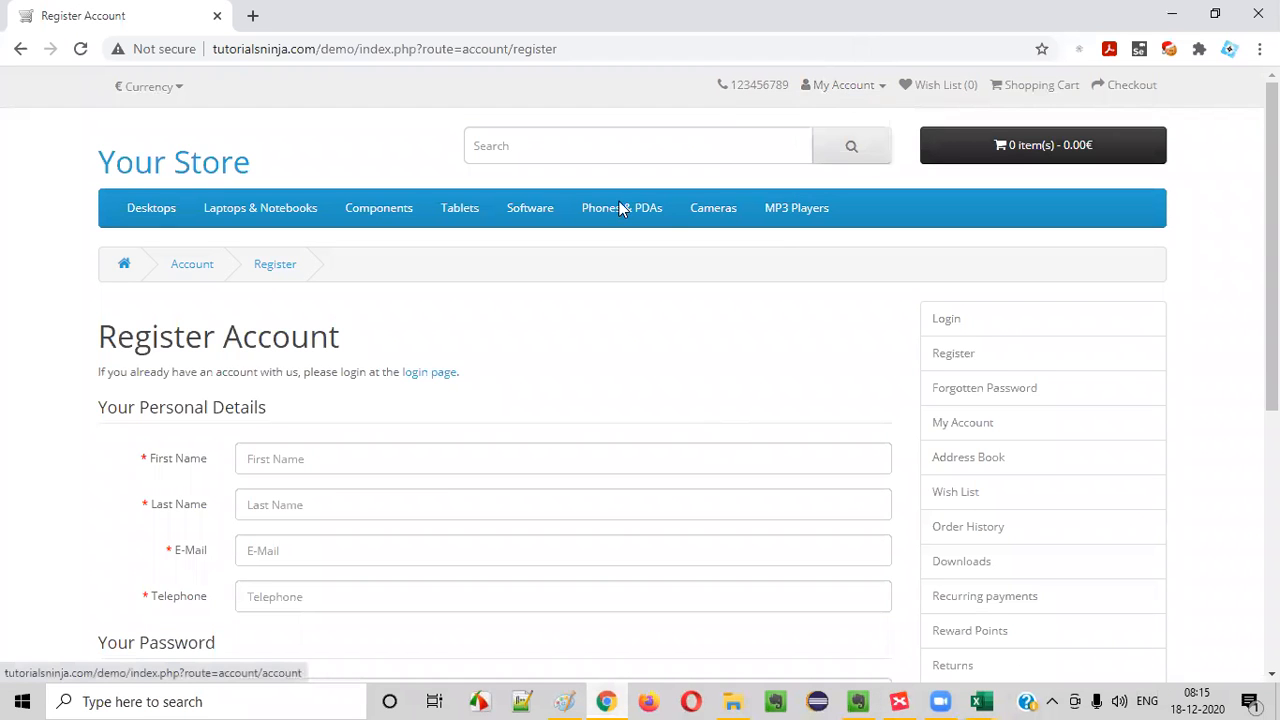
pyautogui.click(852, 88)
pyautogui.click(805, 116)
pyautogui.moveTo(74, 317); pyautogui.dragTo(386, 331)
pyautogui.scroll(-3, 680, 360)
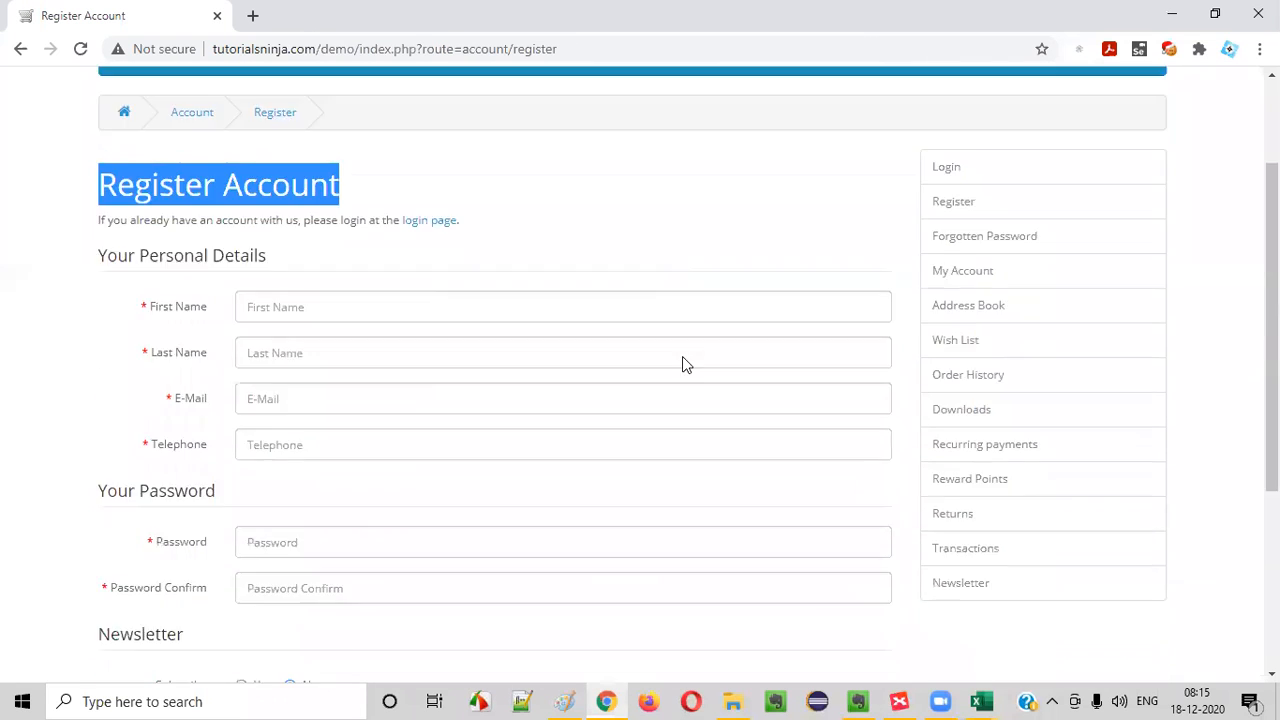
pyautogui.scroll(2, 706, 341)
pyautogui.hotkey('alt', 'Tab')
pyautogui.hotkey('alt', 'Tab')
pyautogui.scroll(-5, 982, 367)
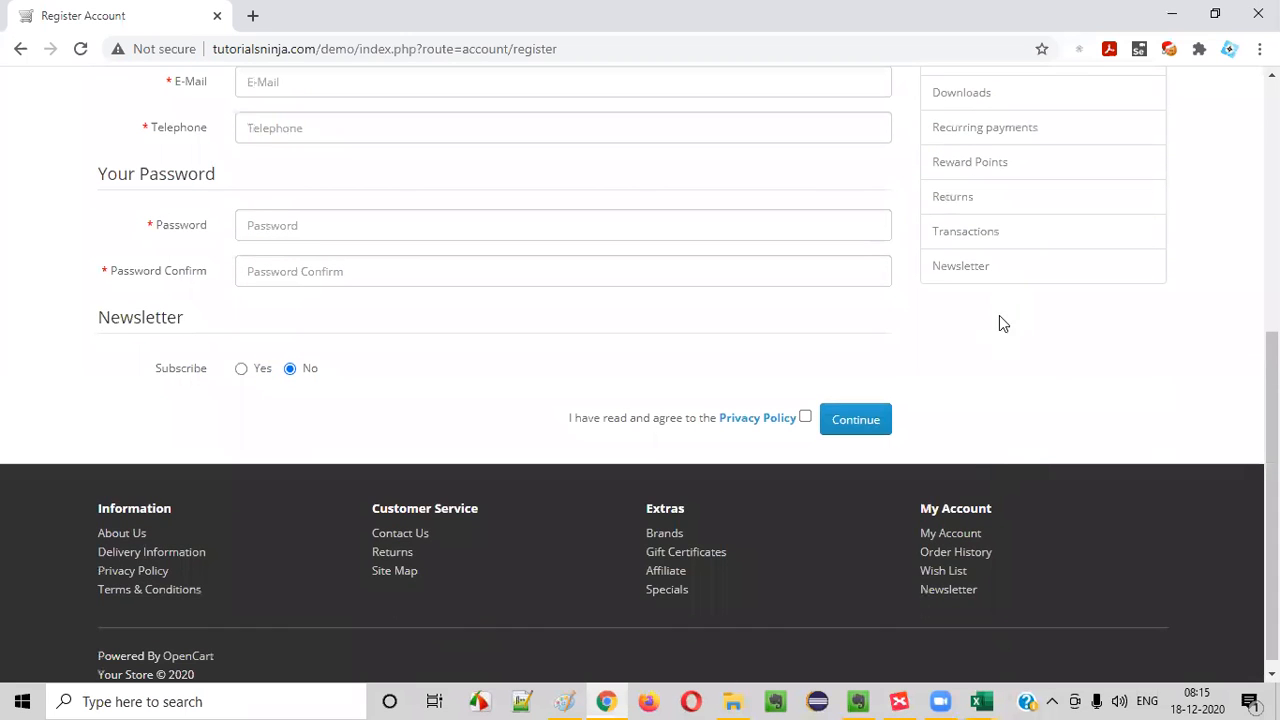
pyautogui.hotkey('alt', 'Tab')
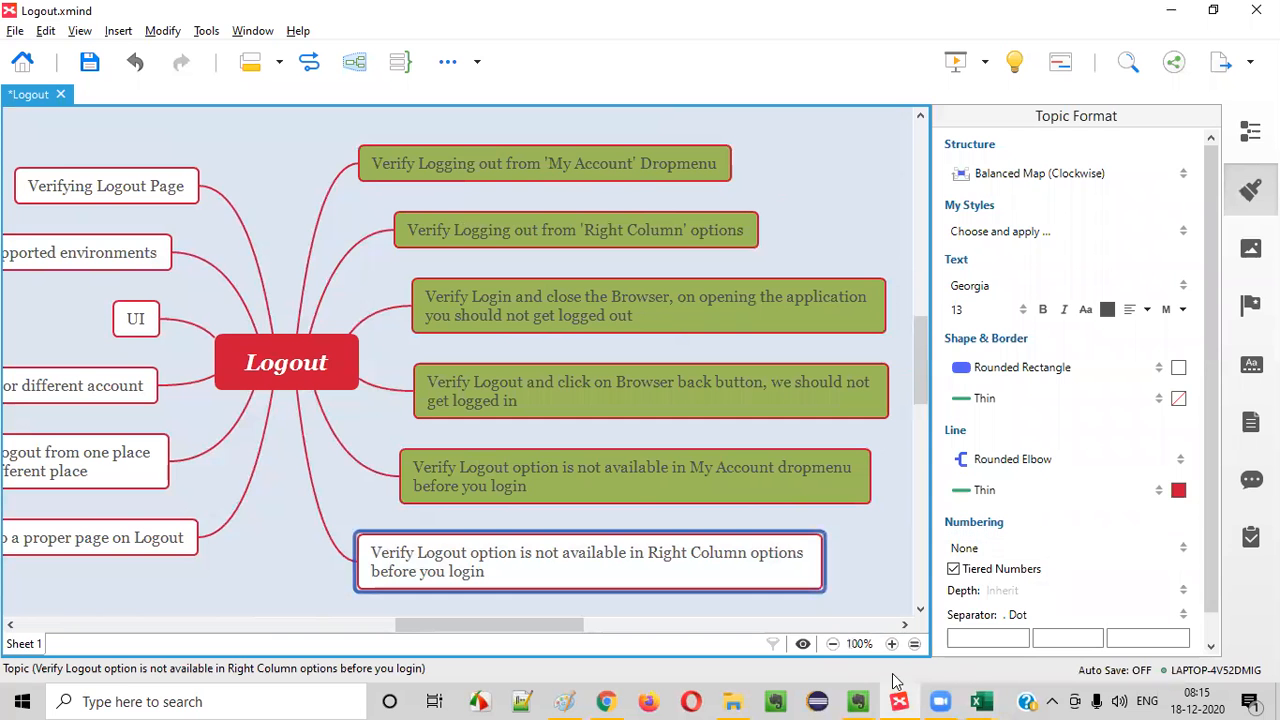
pyautogui.moveTo(868, 700)
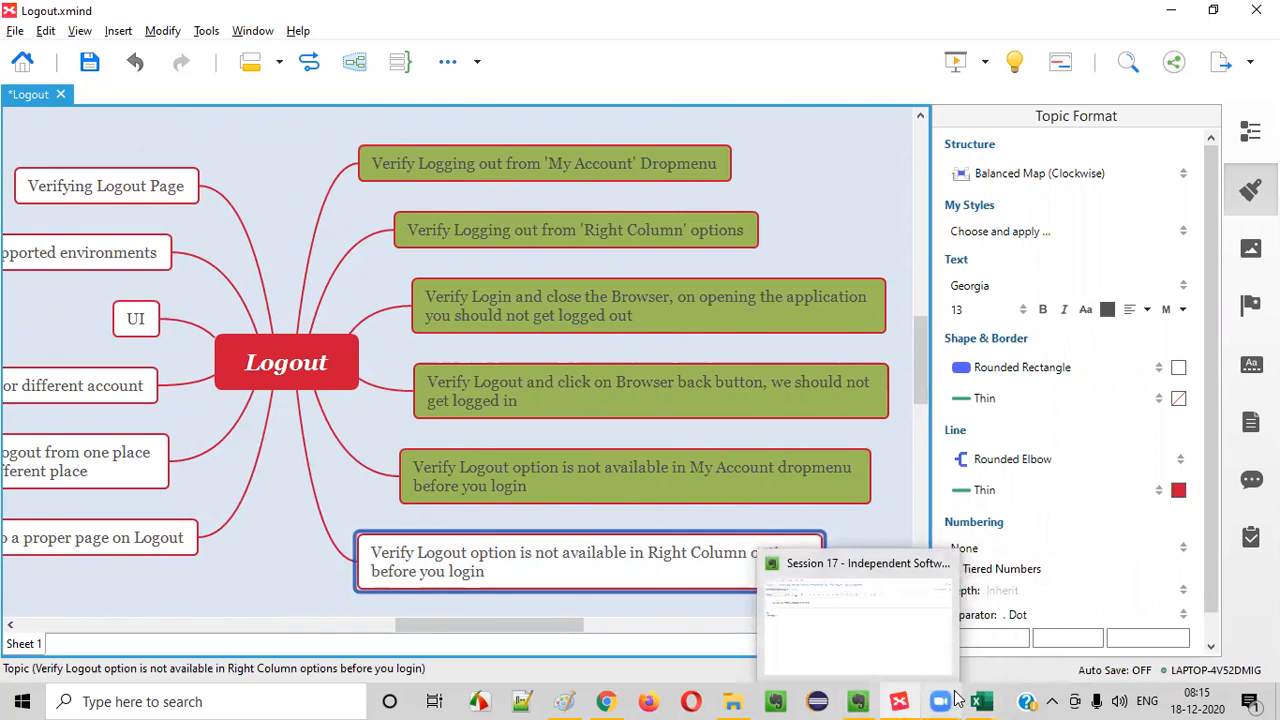
pyautogui.moveTo(980, 700)
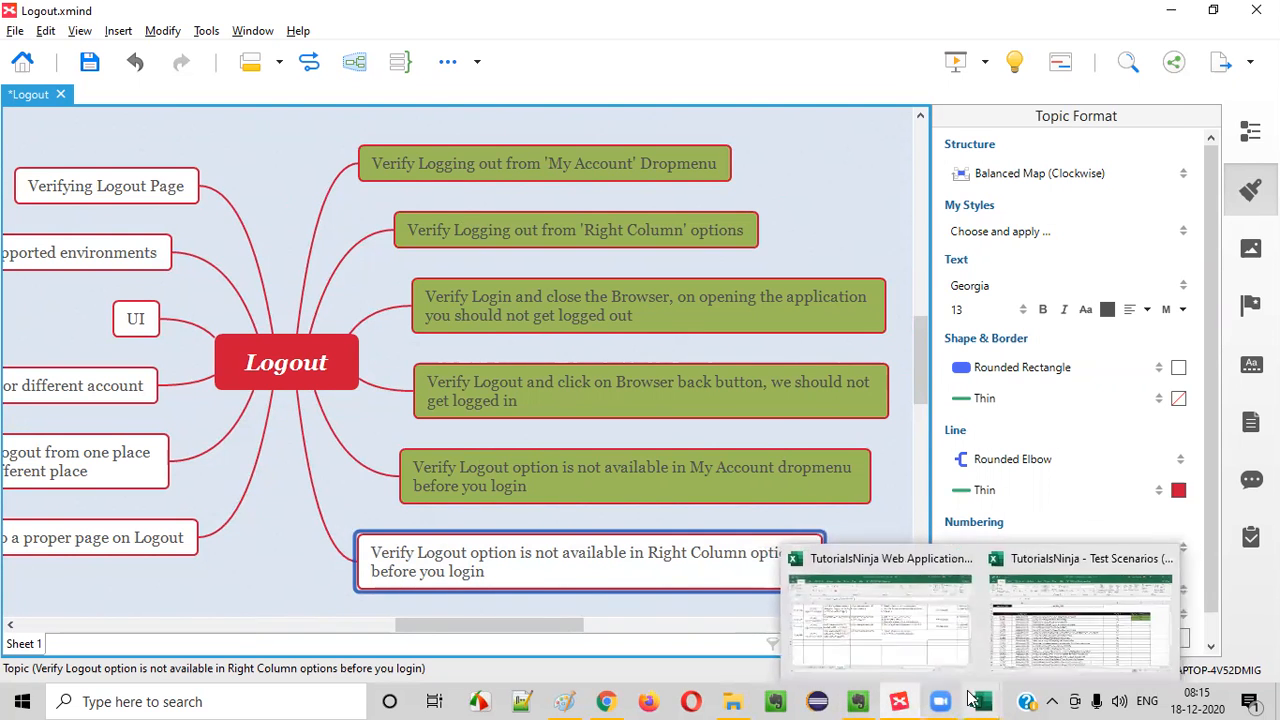
pyautogui.click(880, 625)
# - Copy the "Not Applicable" test data from F6 into F7 for TC_LG_006
pyautogui.click(1074, 363)
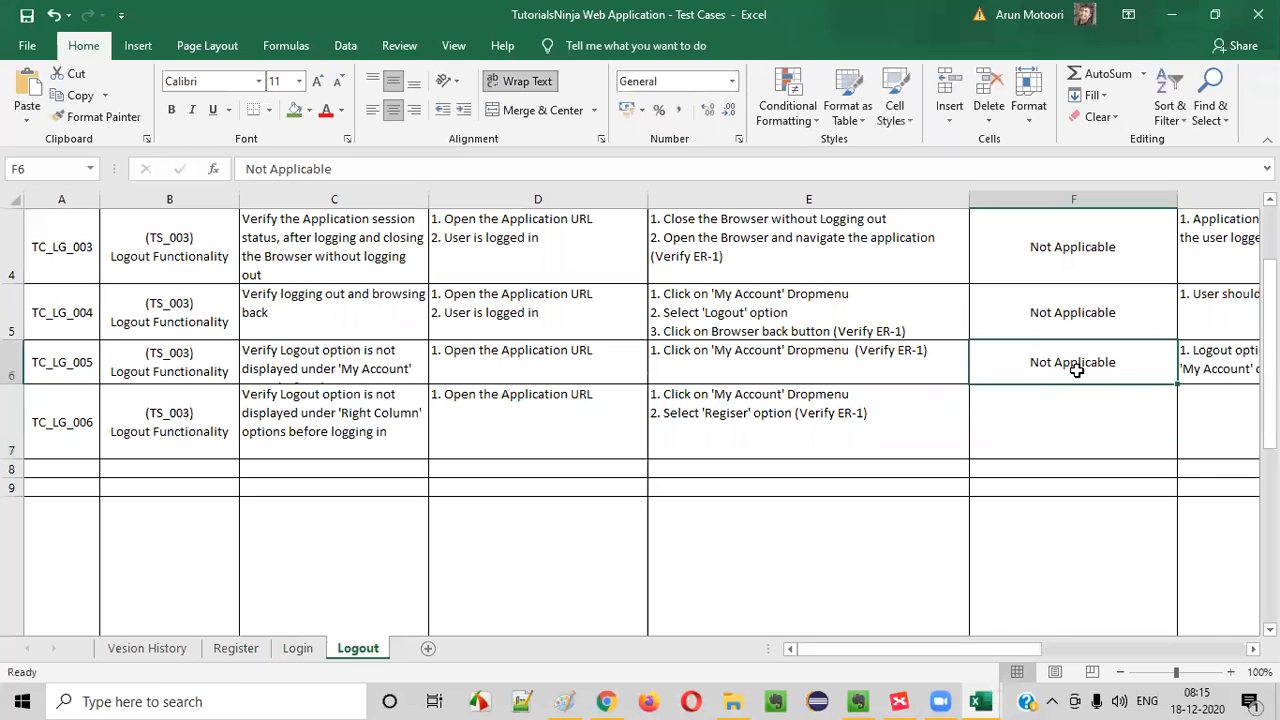
pyautogui.hotkey('ctrl', 'c')
pyautogui.click(1057, 423)
pyautogui.hotkey('ctrl', 'v')
# - Enter the TC_LG_006 expected result "1. Logout option should not be displayed in the 'Right Column'" in G7
pyautogui.doubleClick(1211, 427)
pyautogui.write('1. Logout ')
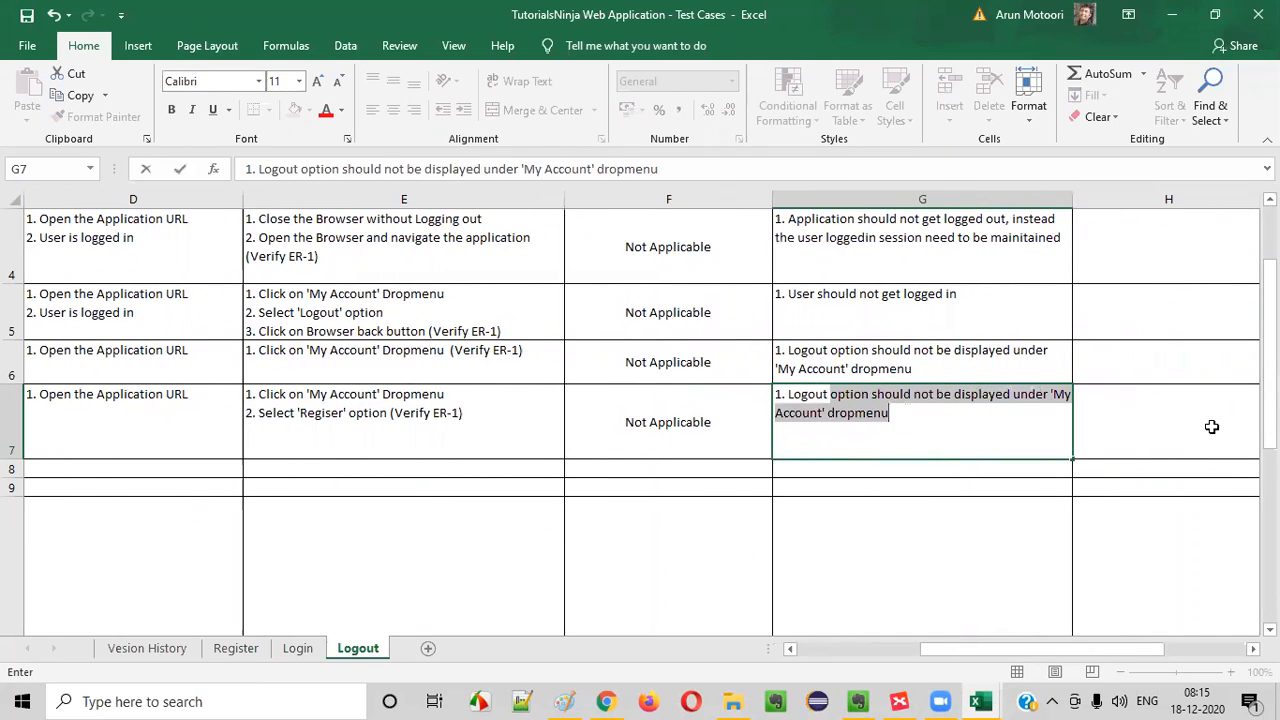
pyautogui.write('ouption should not')
pyautogui.hotkey('shift', 'Right')
pyautogui.hotkey('shift', 'Right')
pyautogui.hotkey('shift', 'Right')
pyautogui.hotkey('shift', 'Right')
pyautogui.hotkey('shift', 'Right')
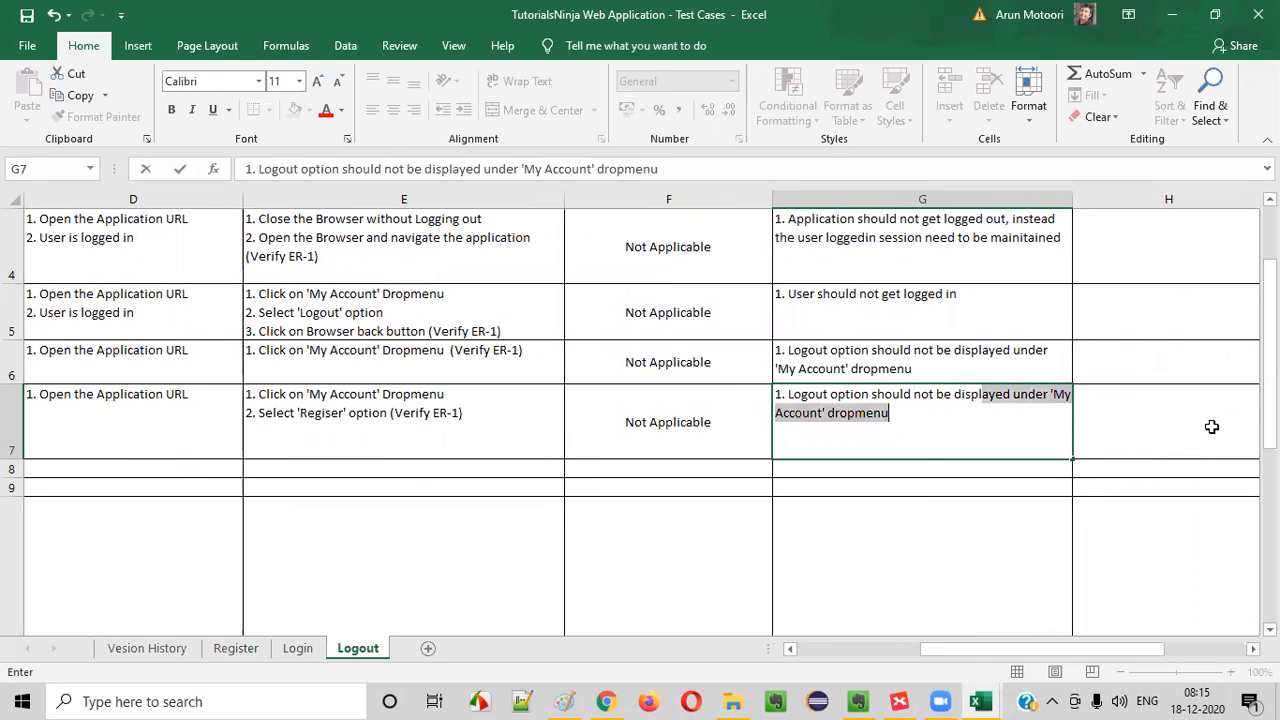
pyautogui.write("in the 'Right")
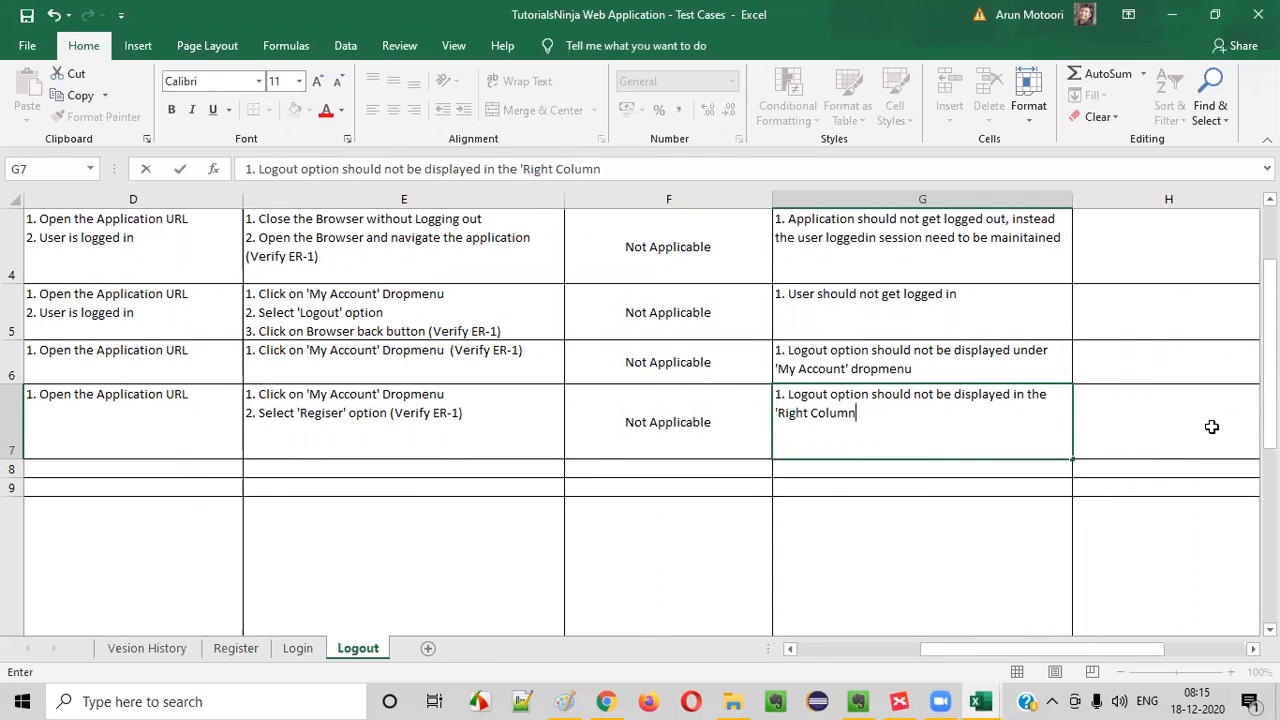
pyautogui.click(1006, 516)
# - Copy the test case ID from A7 into A8 and change it to TC_LG_007
pyautogui.moveTo(940, 426); pyautogui.dragTo(7, 343)
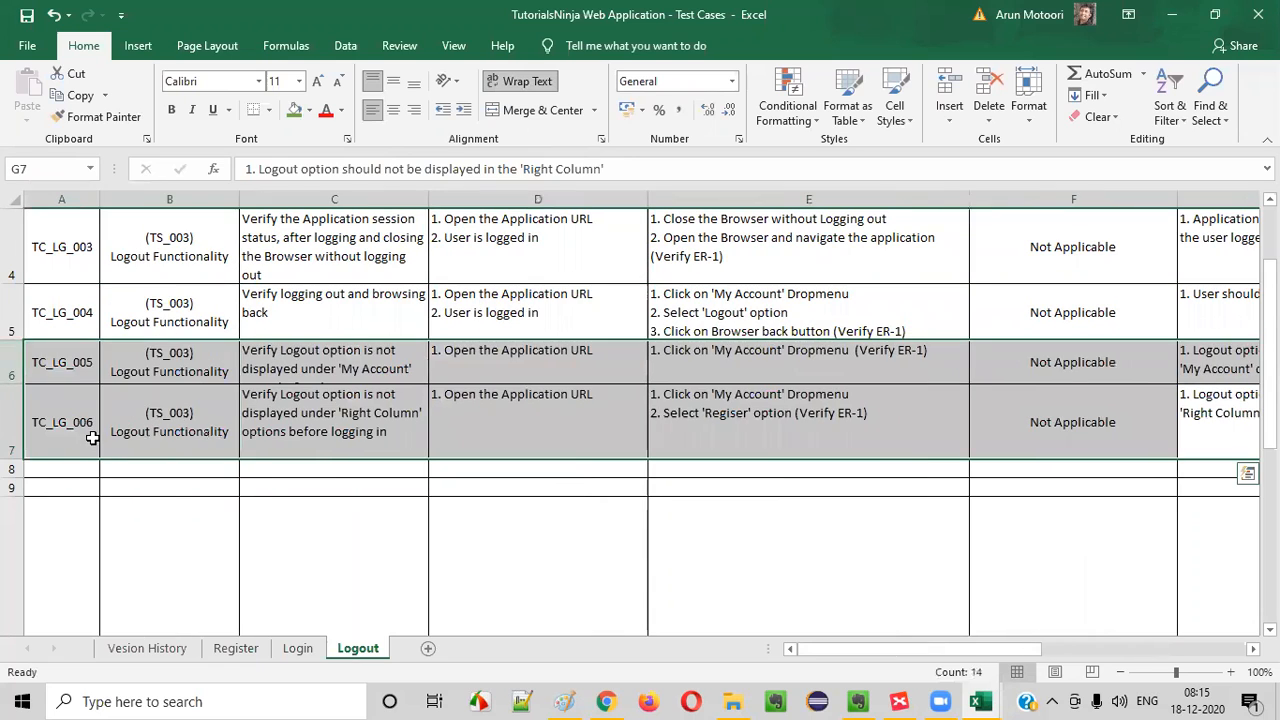
pyautogui.click(88, 434)
pyautogui.hotkey('ctrl', 'c')
pyautogui.click(42, 469)
pyautogui.hotkey('ctrl', 'v')
pyautogui.press('Escape')
pyautogui.doubleClick(90, 470)
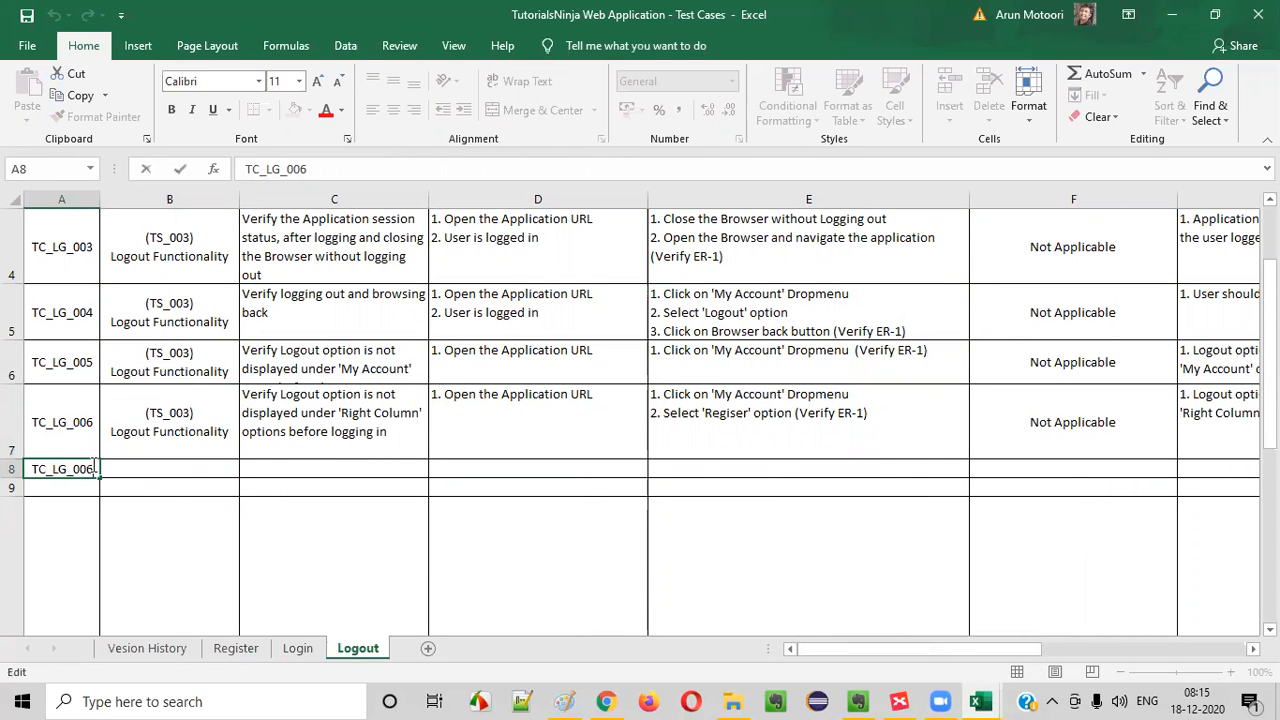
pyautogui.moveTo(95, 470); pyautogui.dragTo(88, 470)
pyautogui.write('7')
# - Copy the "(TS_003) Logout Functionality" scenario from B7 into B8
pyautogui.click(181, 432)
pyautogui.hotkey('ctrl', 'c')
pyautogui.click(171, 469)
pyautogui.hotkey('ctrl', 'v')
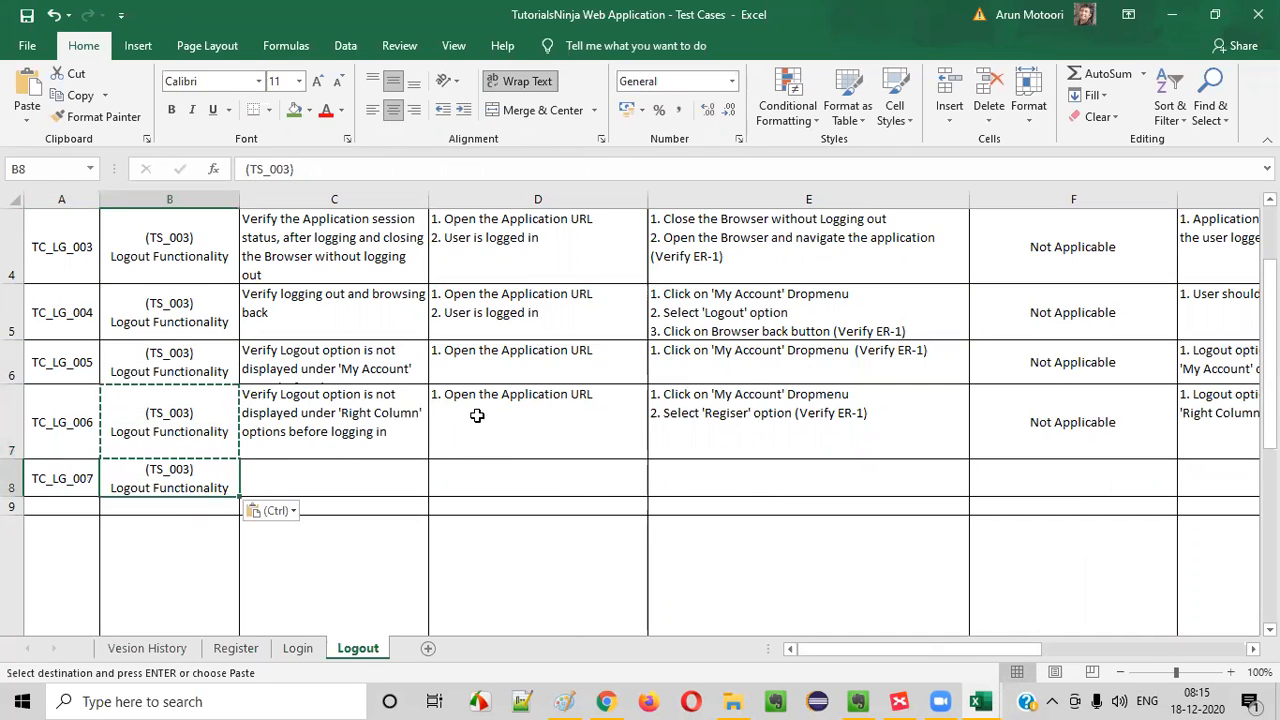
# - In XMind, open the fill color choices for the "Verify Logout option is not available in Right Column options before you login" topic
pyautogui.click(899, 701)
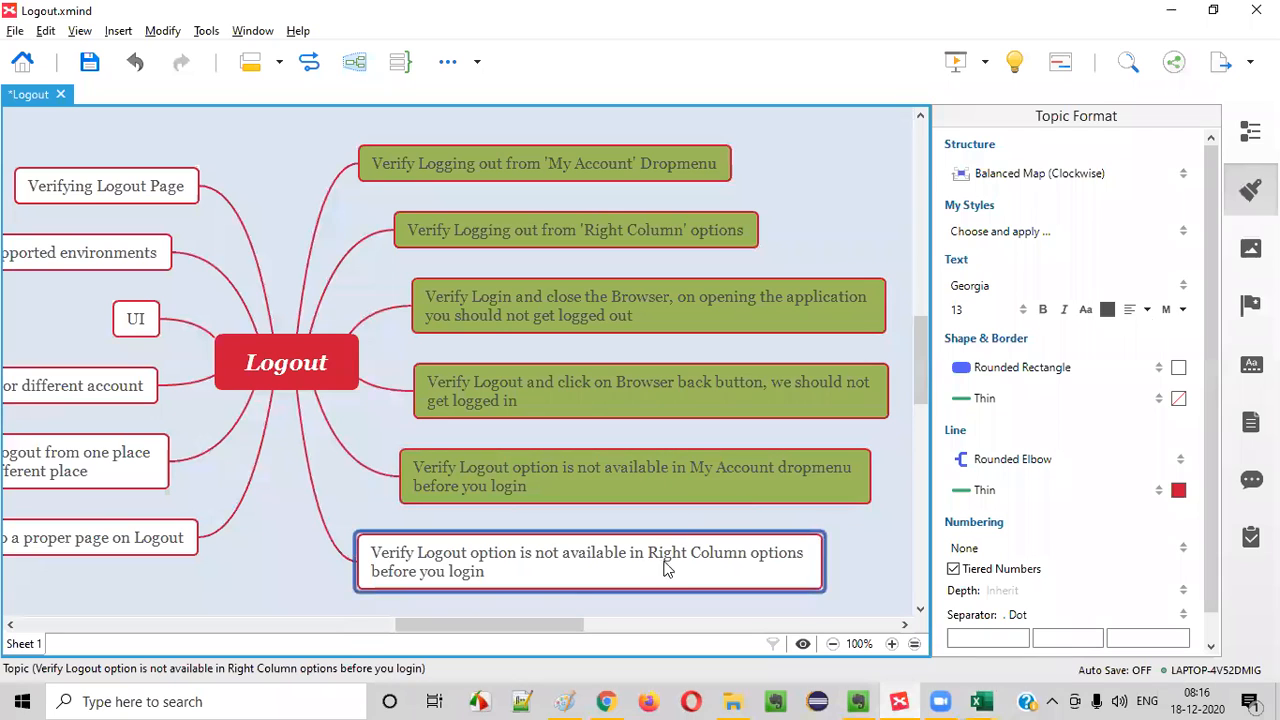
pyautogui.click(1179, 367)
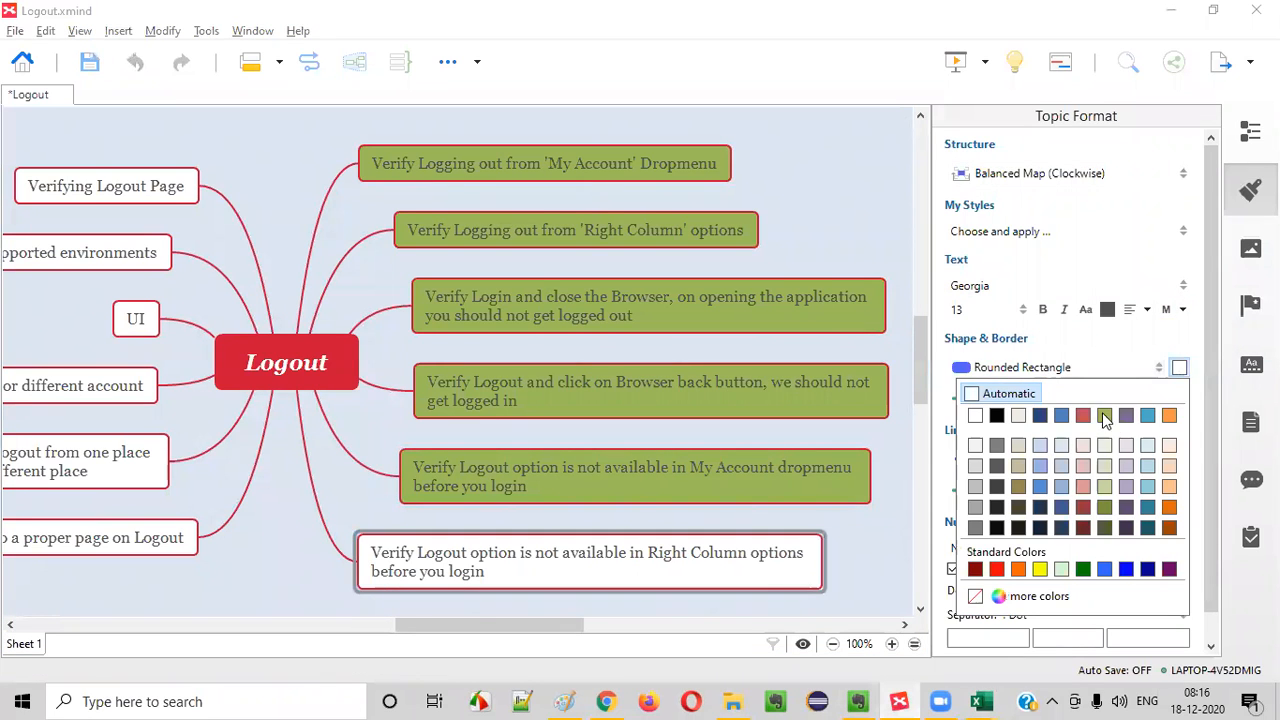
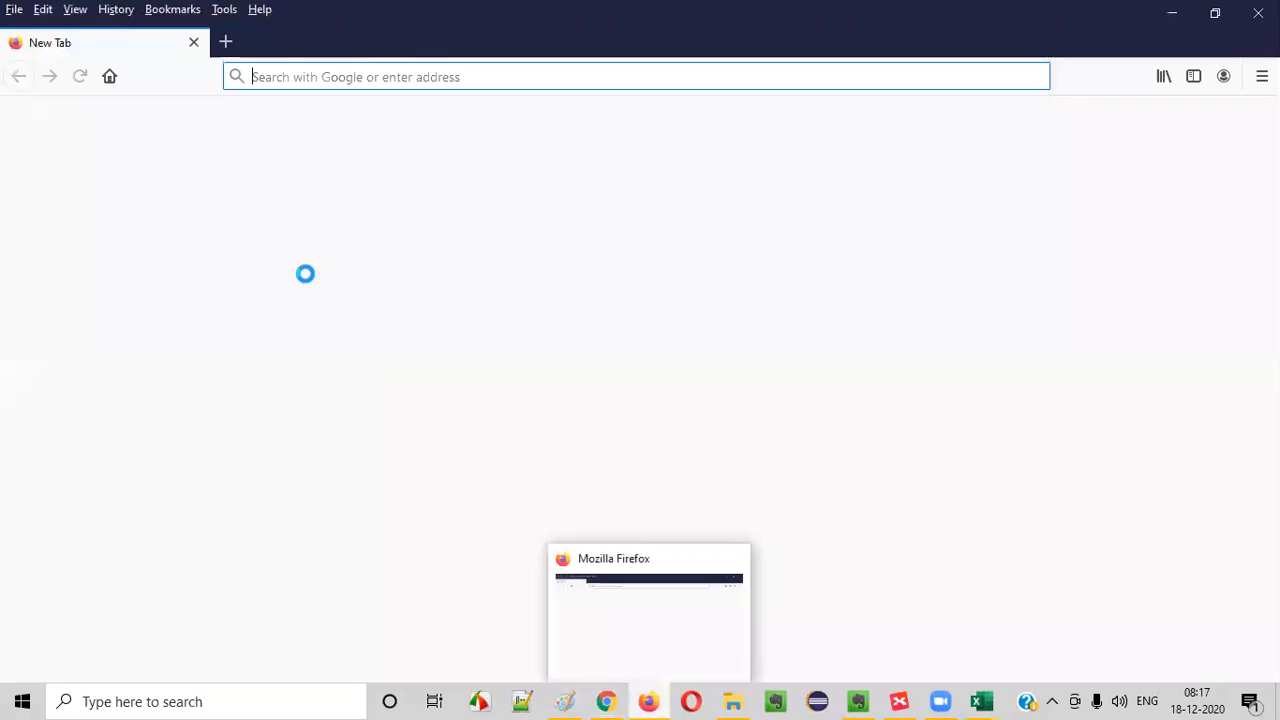
pyautogui.write('http://tutorialsninja.com/demo')
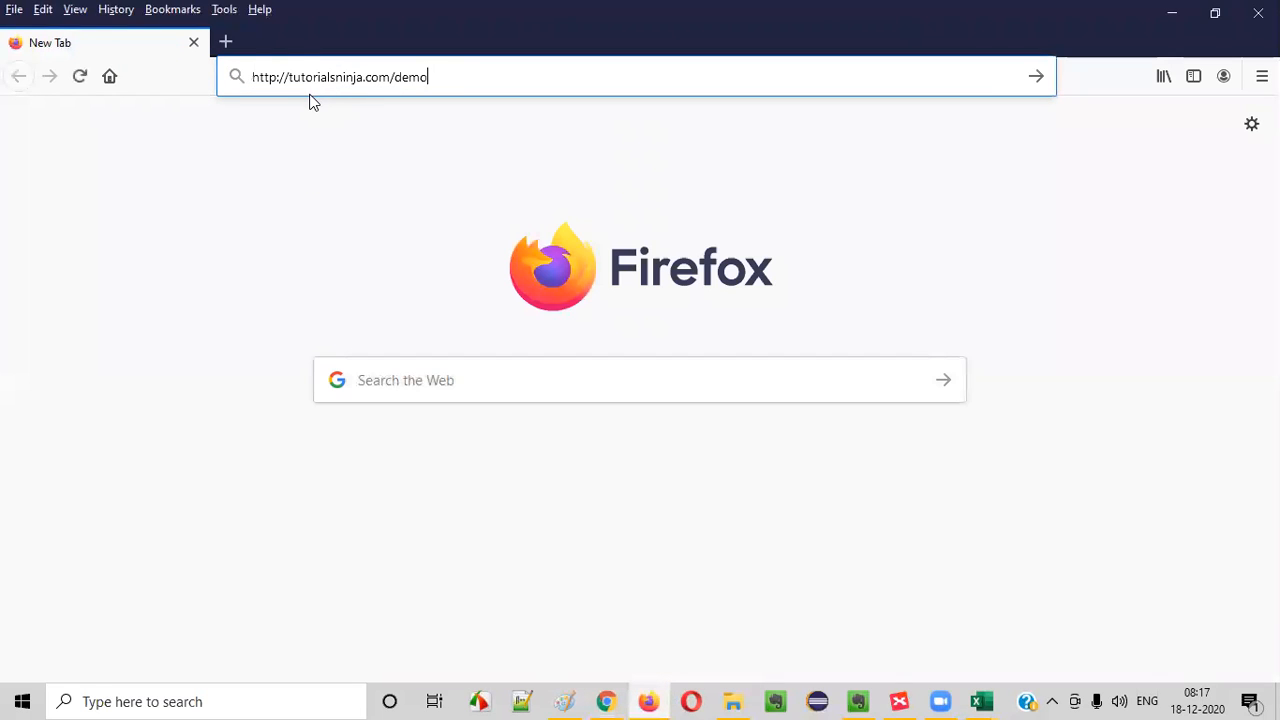
pyautogui.press('Return')
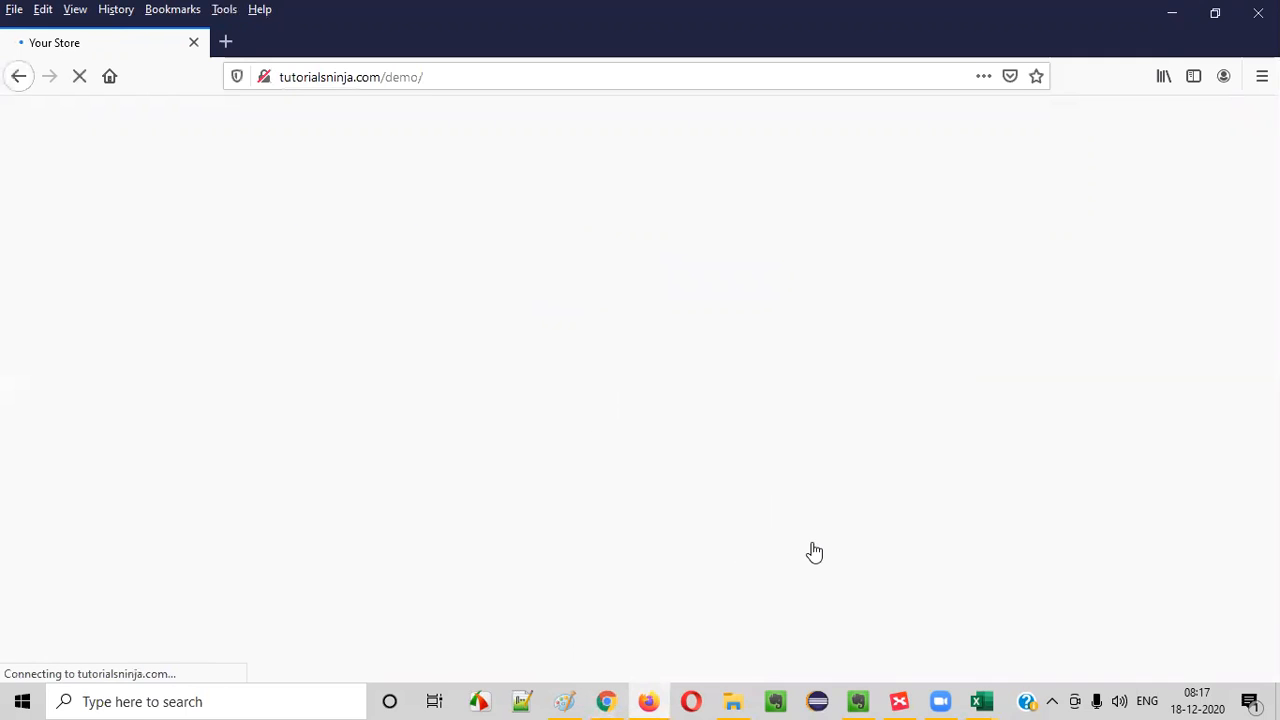
pyautogui.click(606, 701)
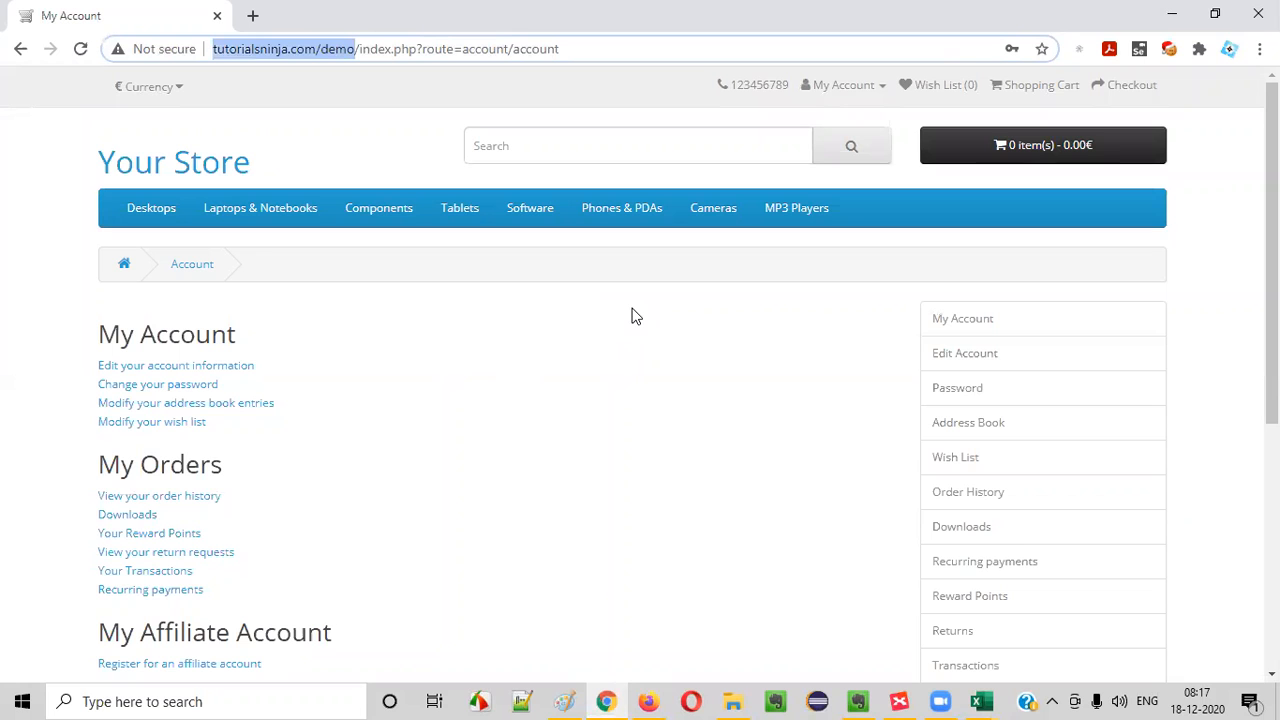
pyautogui.click(648, 701)
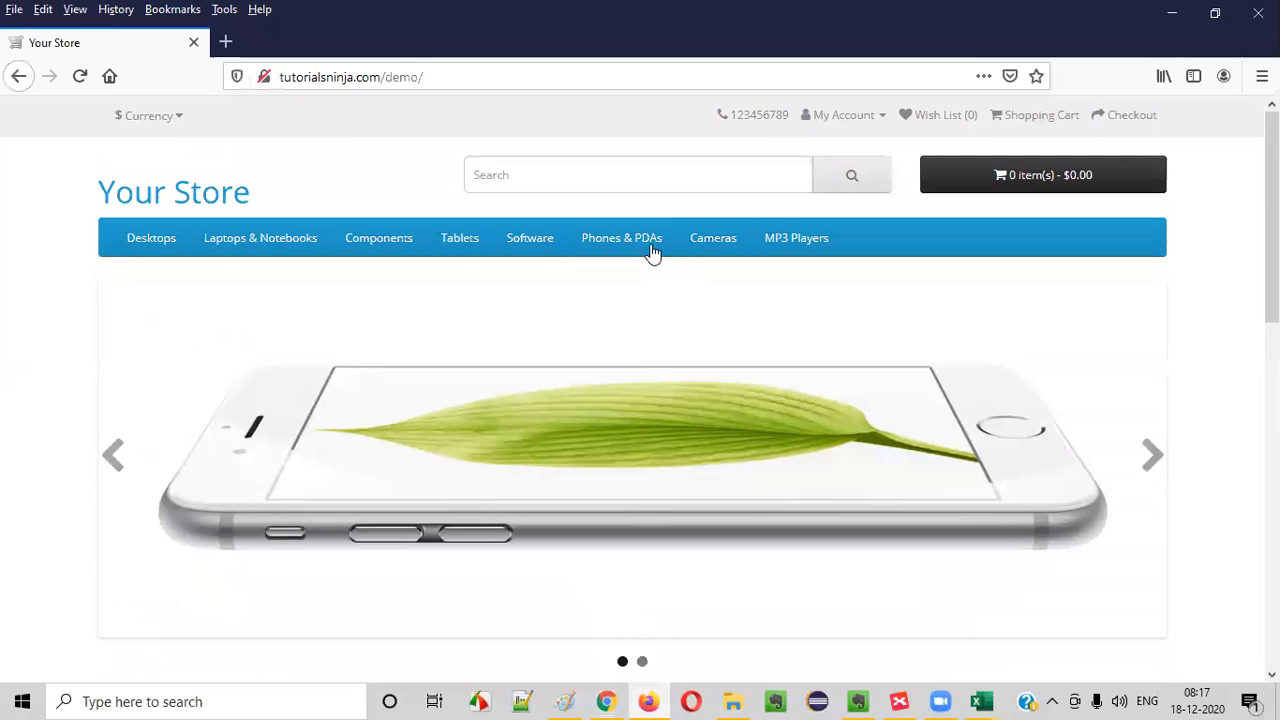
pyautogui.click(848, 118)
pyautogui.click(816, 169)
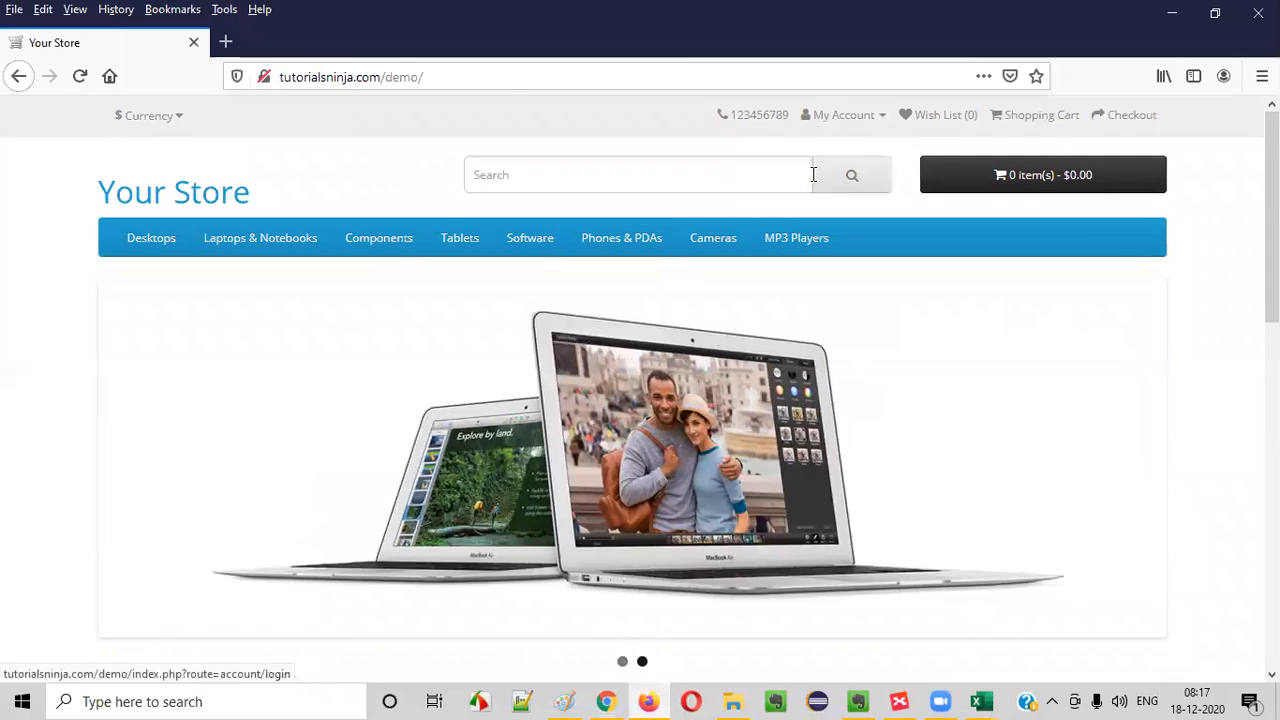
# - Log in as a returning customer with the customer's e-mail address and account password, without saving the login in the browser
pyautogui.click(546, 465)
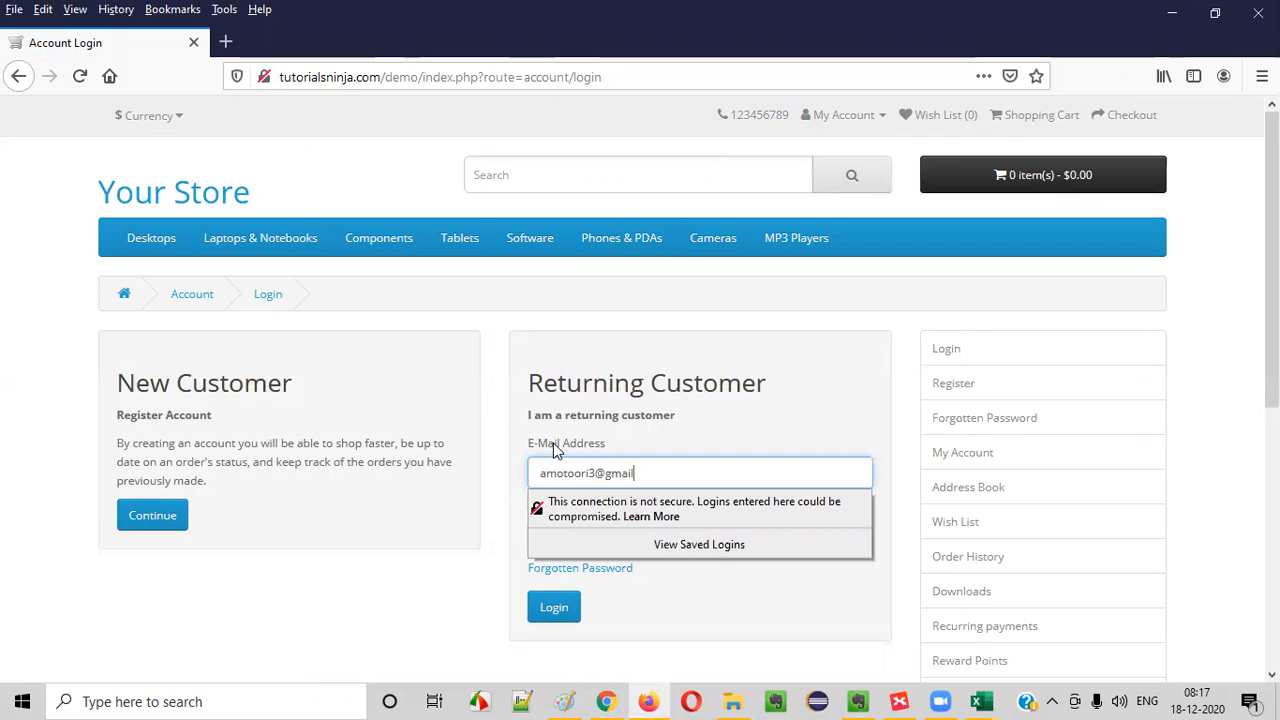
pyautogui.click(456, 592)
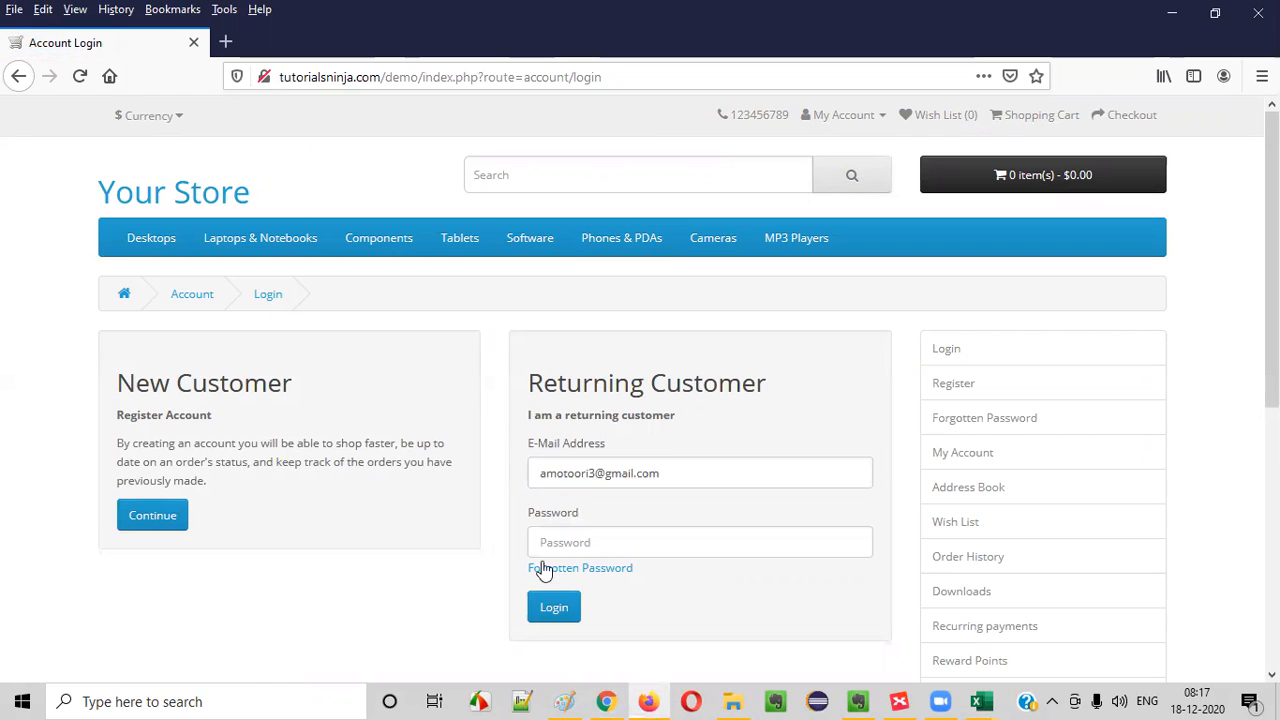
pyautogui.click(554, 546)
pyautogui.write('a')
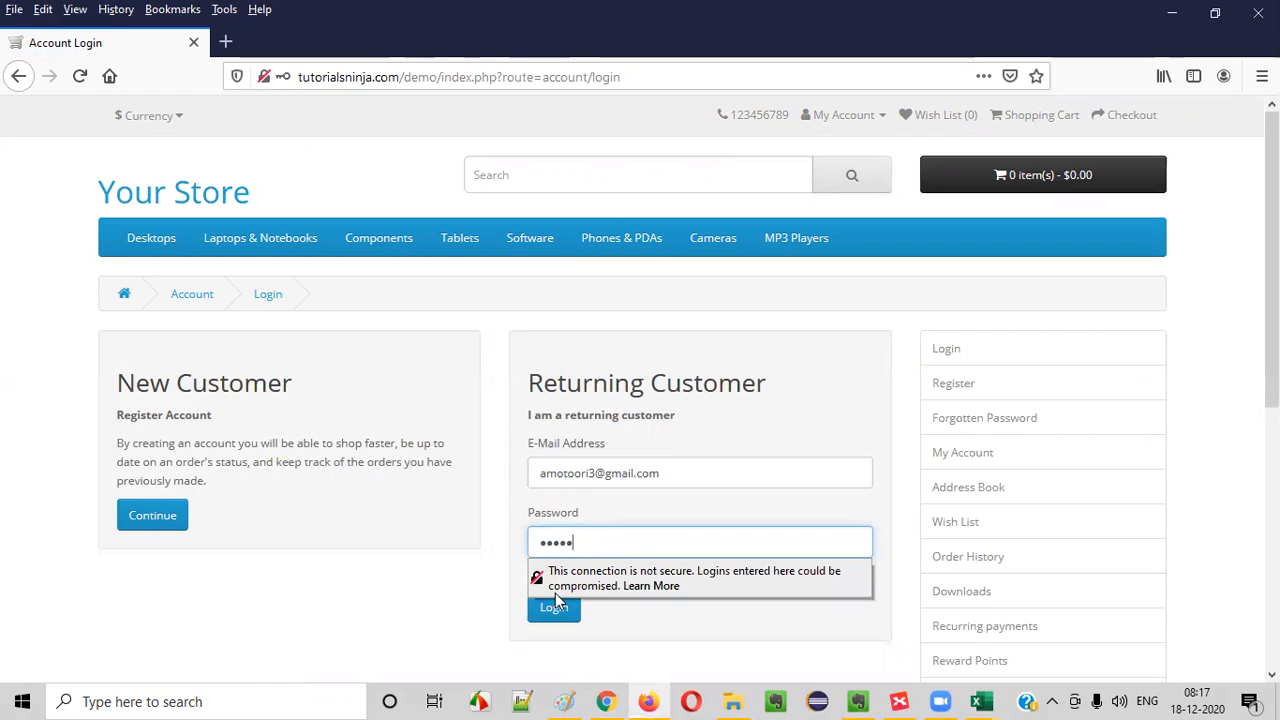
pyautogui.press('Return')
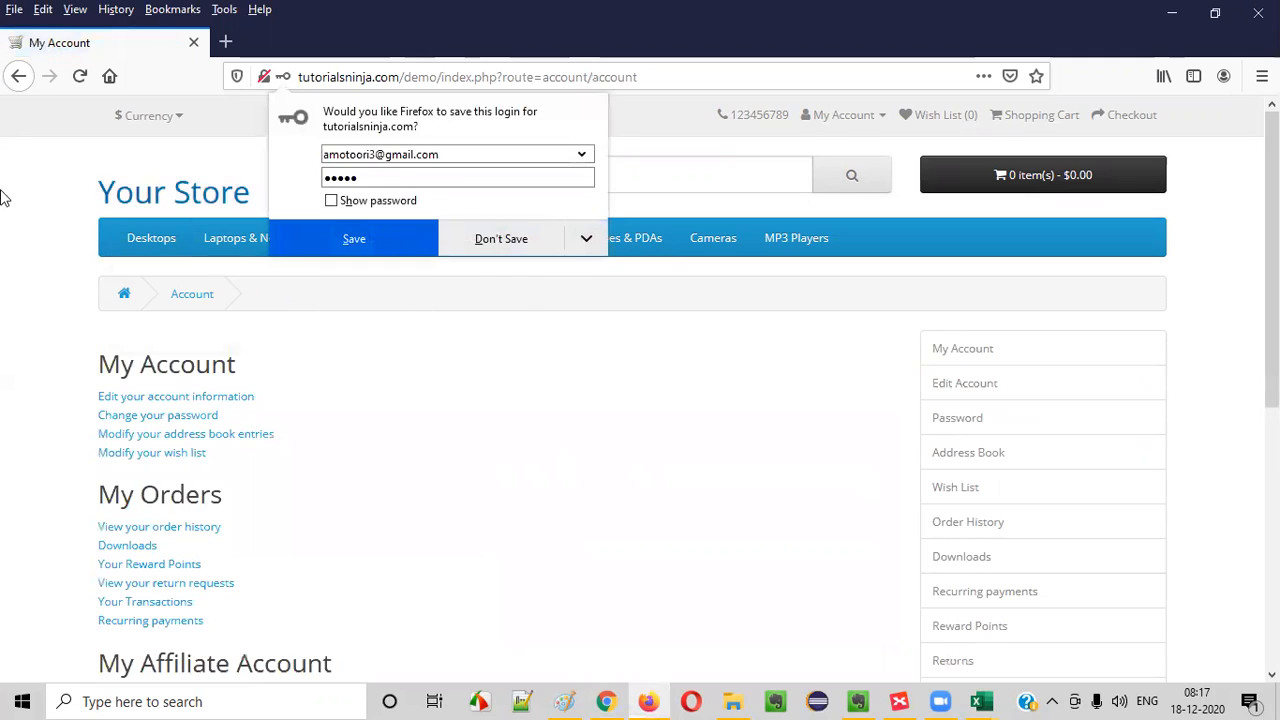
pyautogui.press('Escape')
# - In Chrome, log out of the store account, continue to the home page and show the My Account options
pyautogui.click(606, 701)
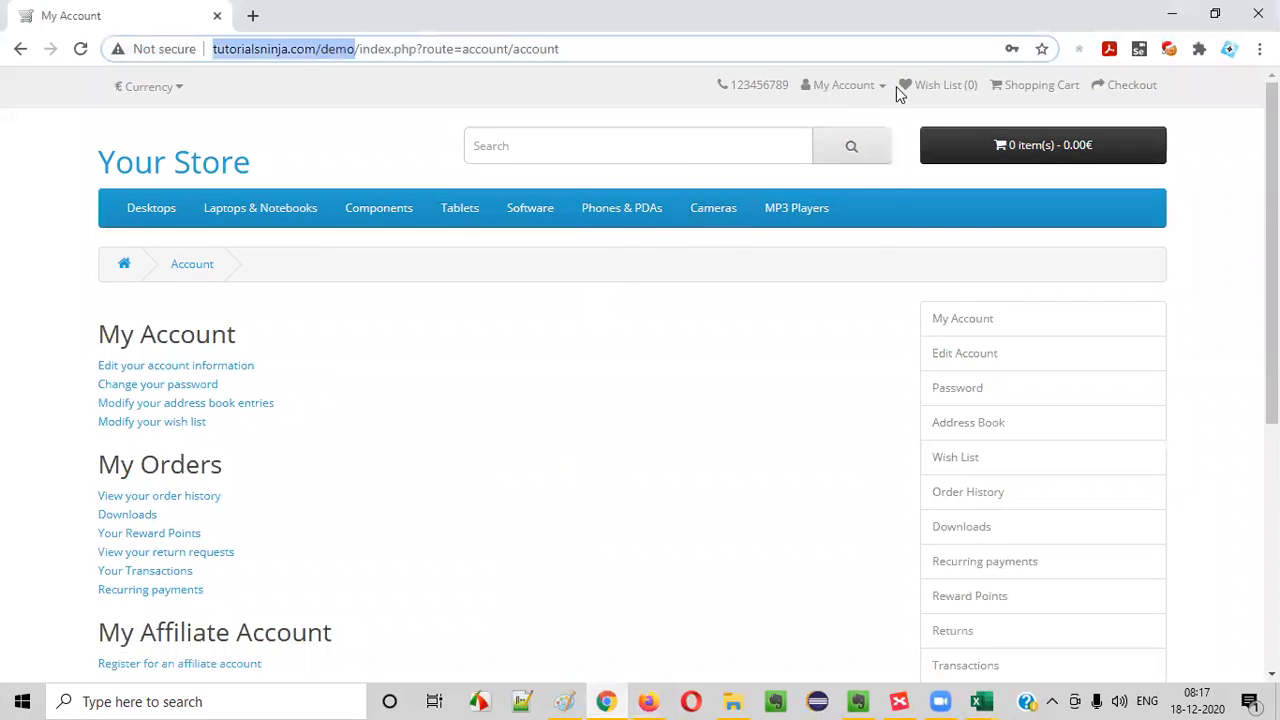
pyautogui.click(860, 86)
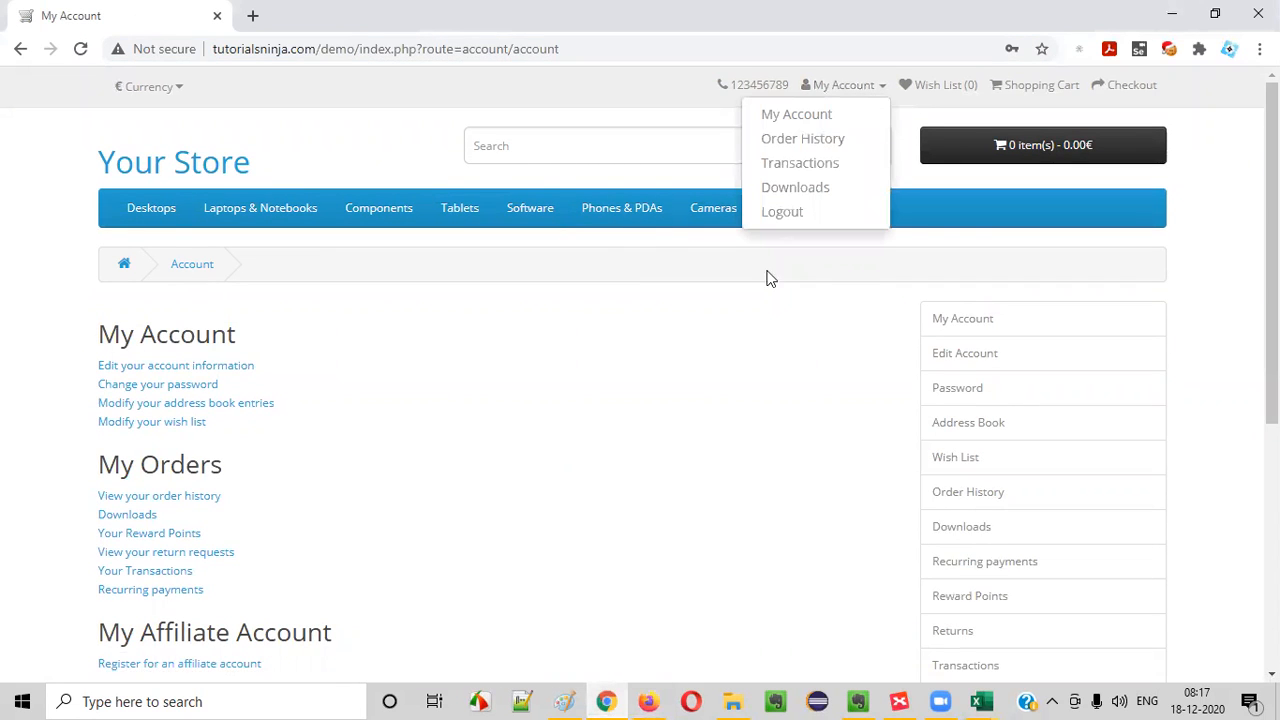
pyautogui.click(795, 215)
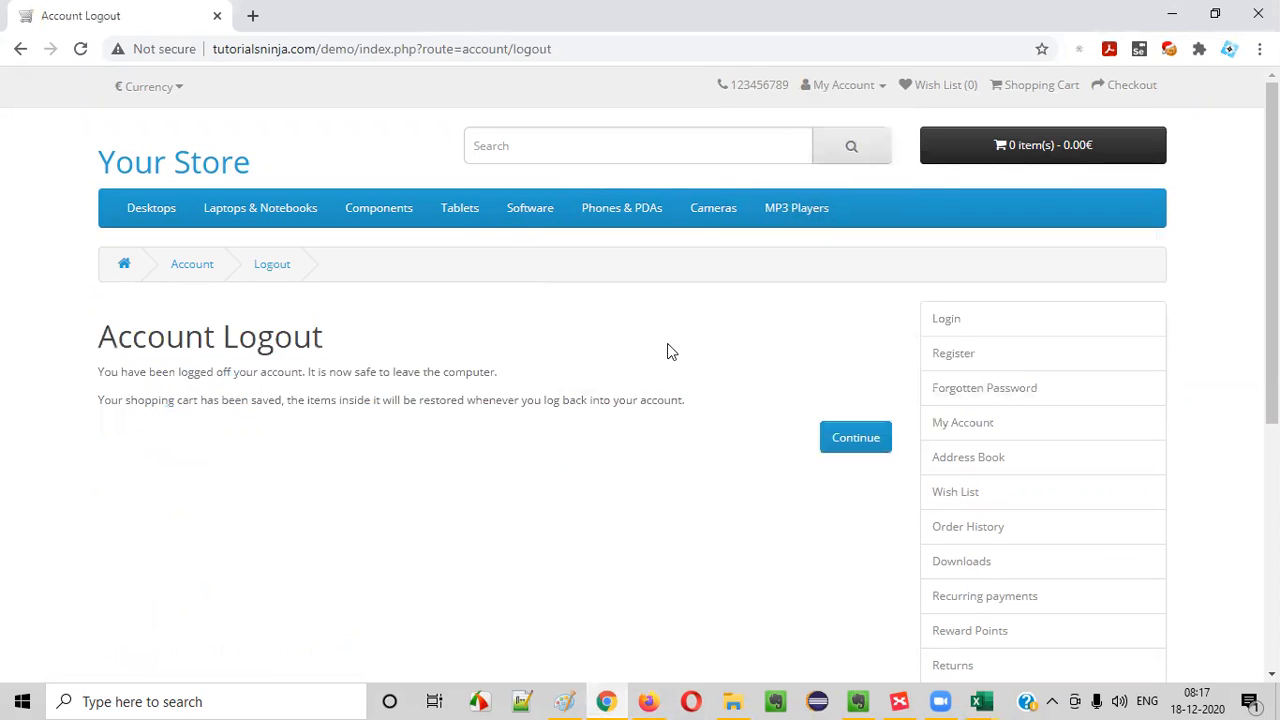
pyautogui.click(830, 438)
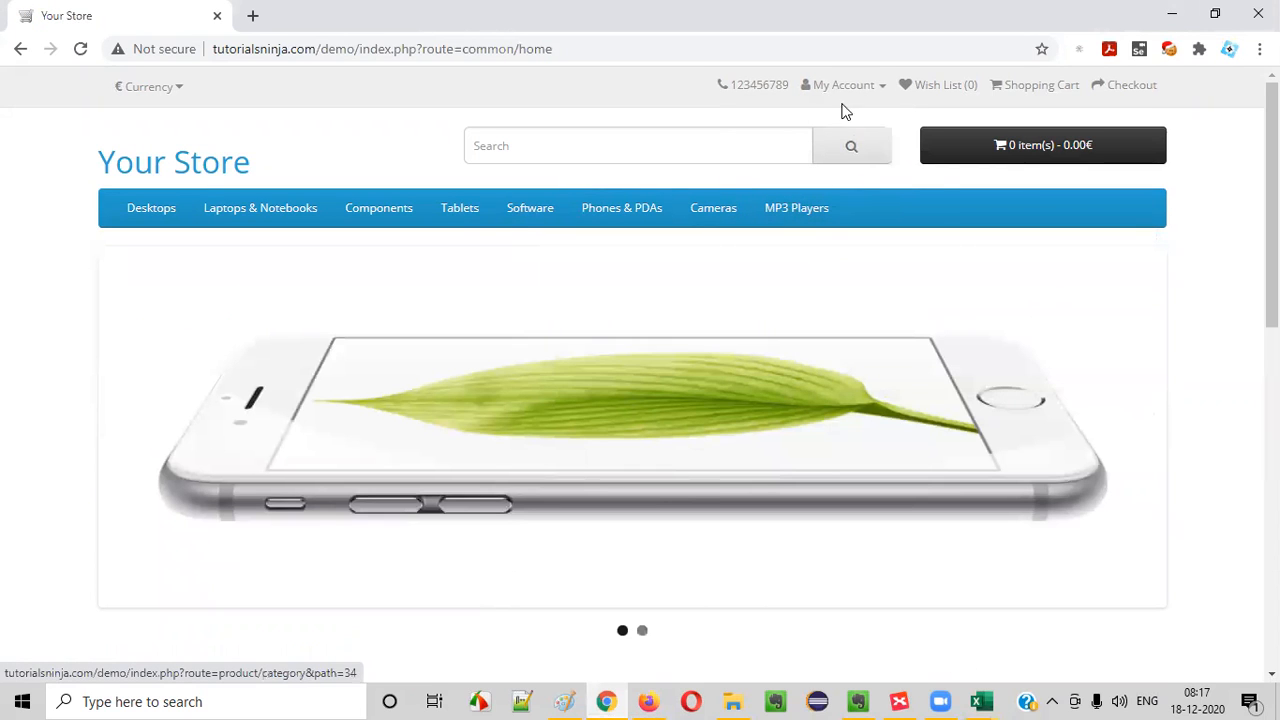
pyautogui.click(843, 86)
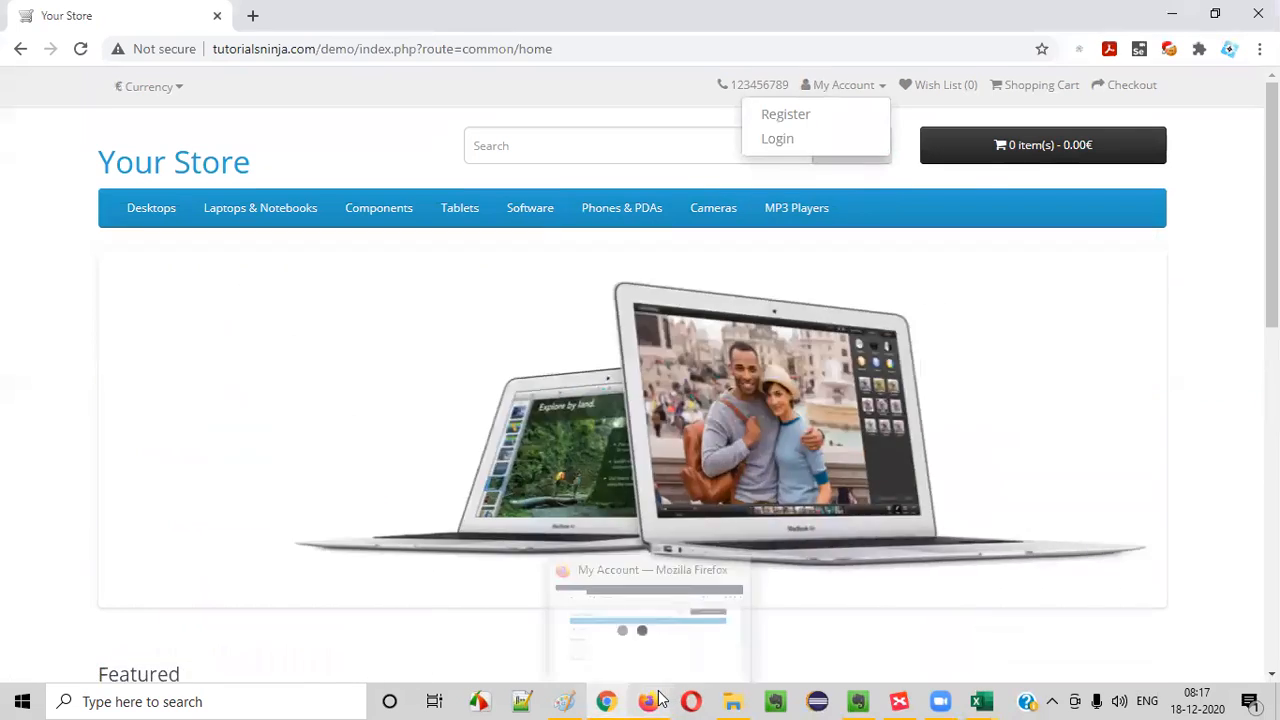
# - In Firefox, open the Change Password page from the account options and compare its My Account options with those in Chrome
pyautogui.click(658, 700)
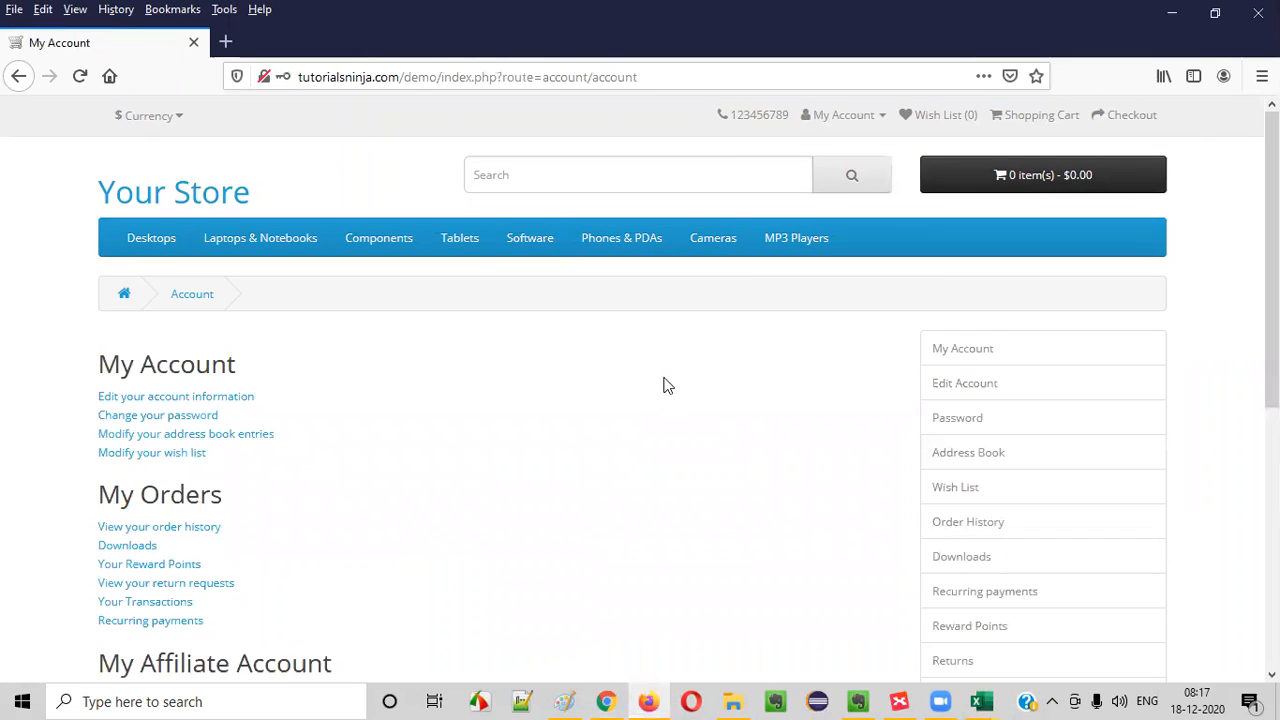
pyautogui.scroll(-2, 660, 370)
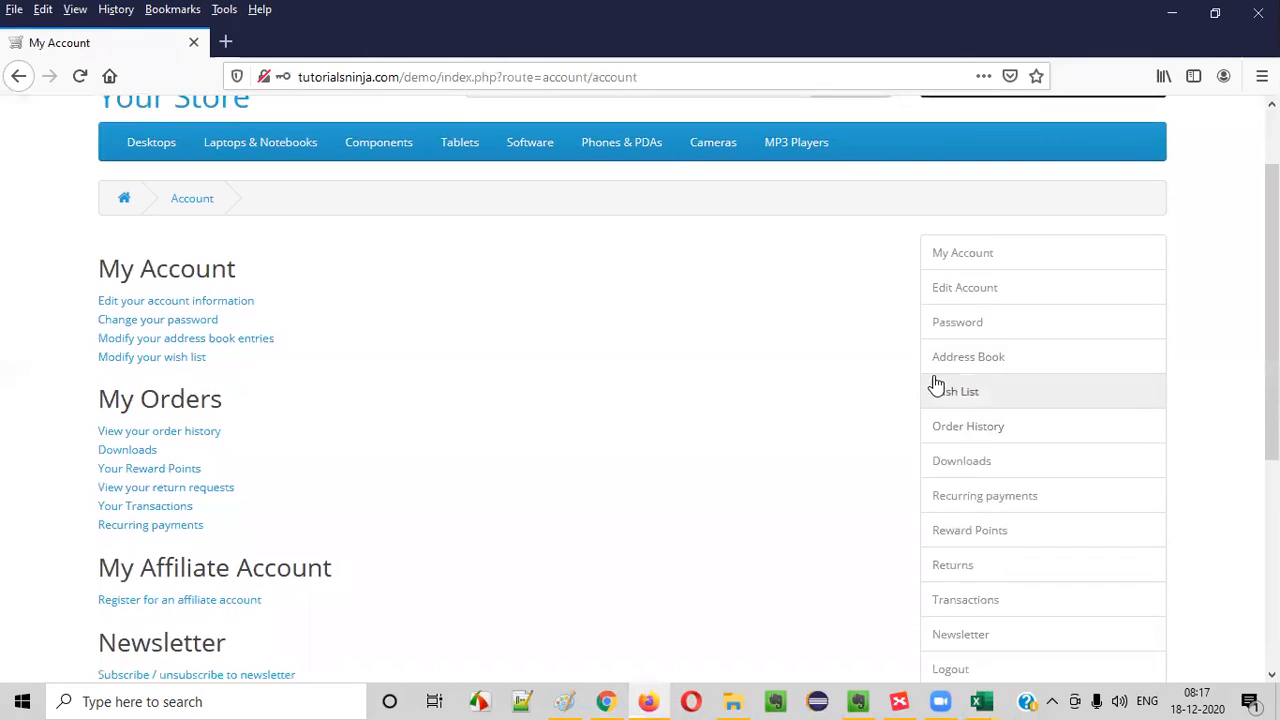
pyautogui.click(968, 326)
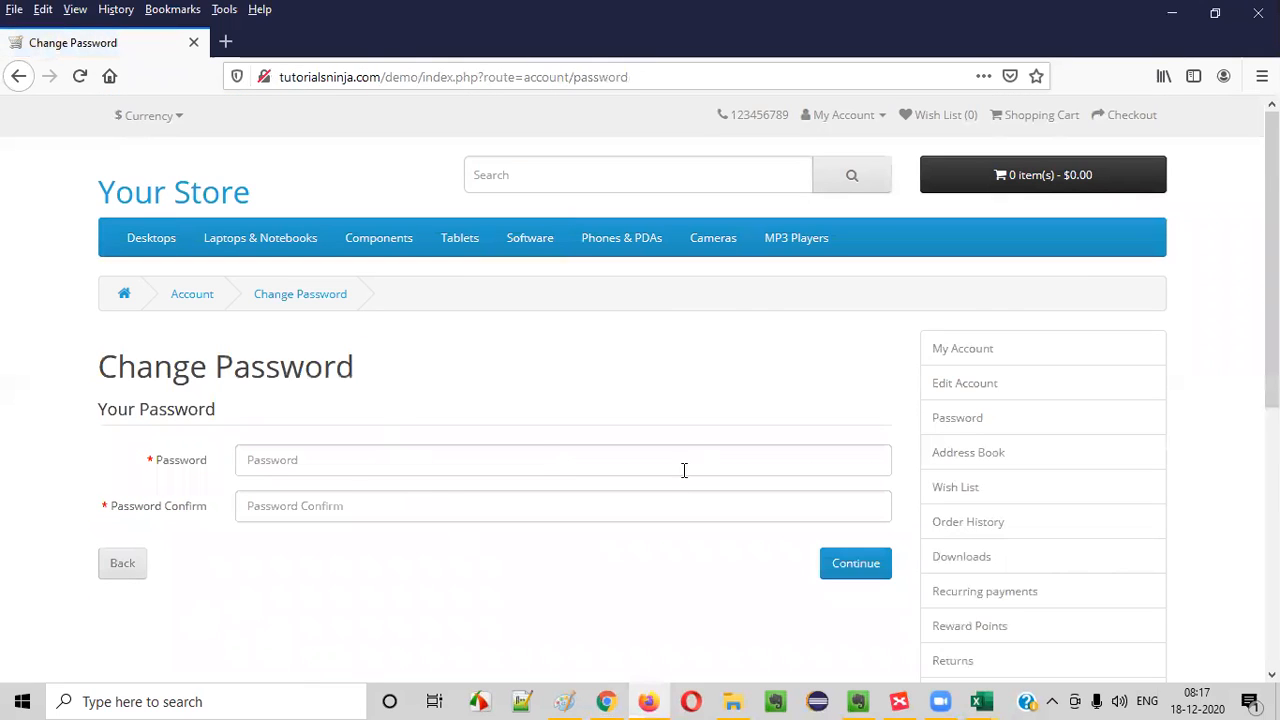
pyautogui.click(845, 115)
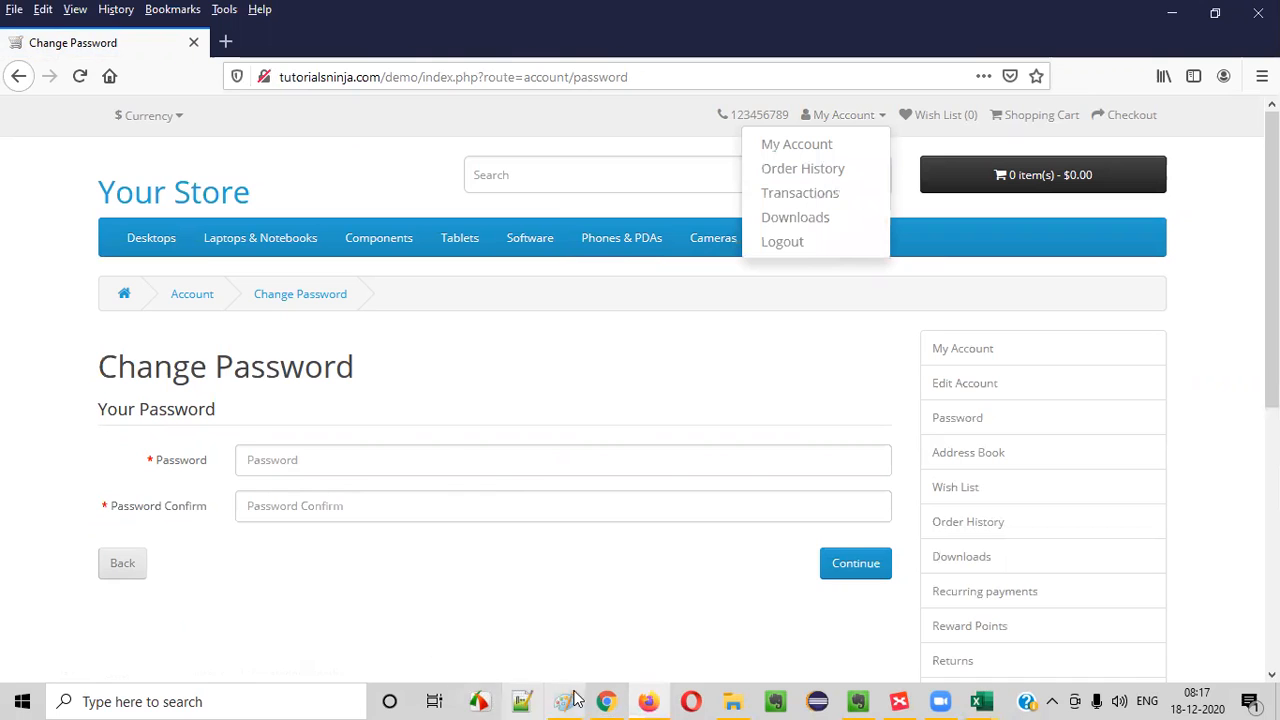
pyautogui.click(606, 701)
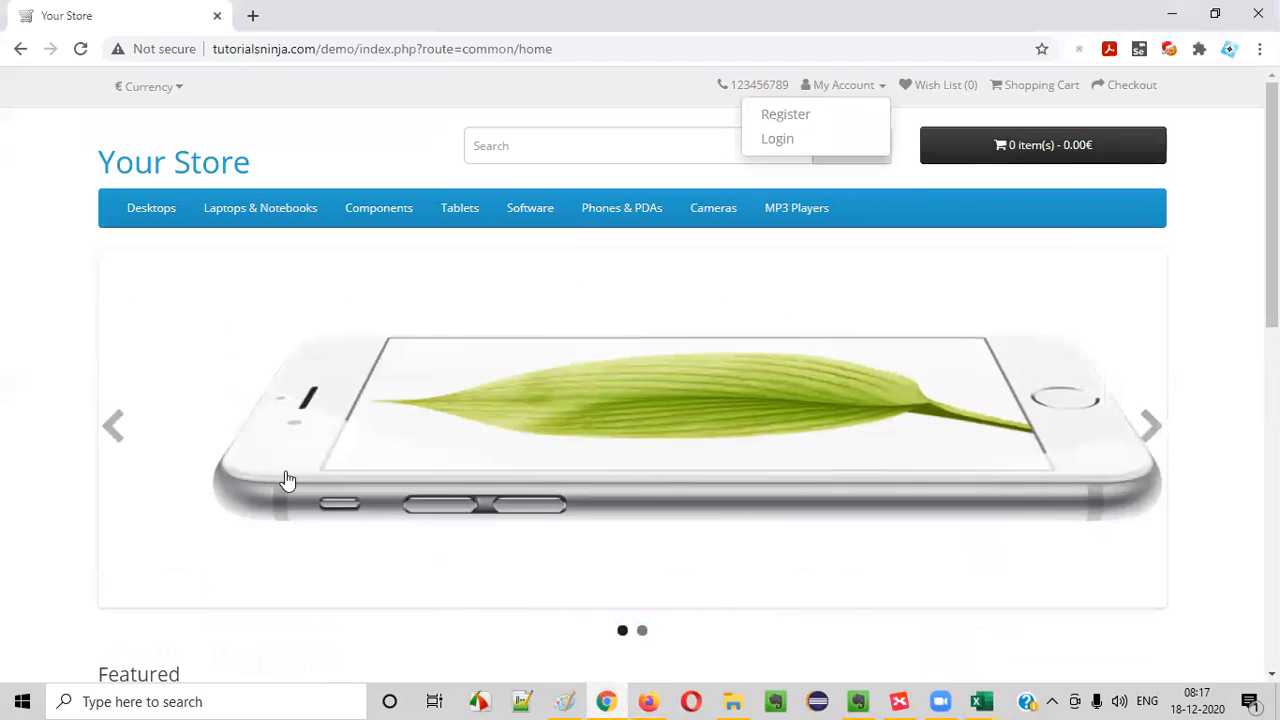
pyautogui.click(648, 701)
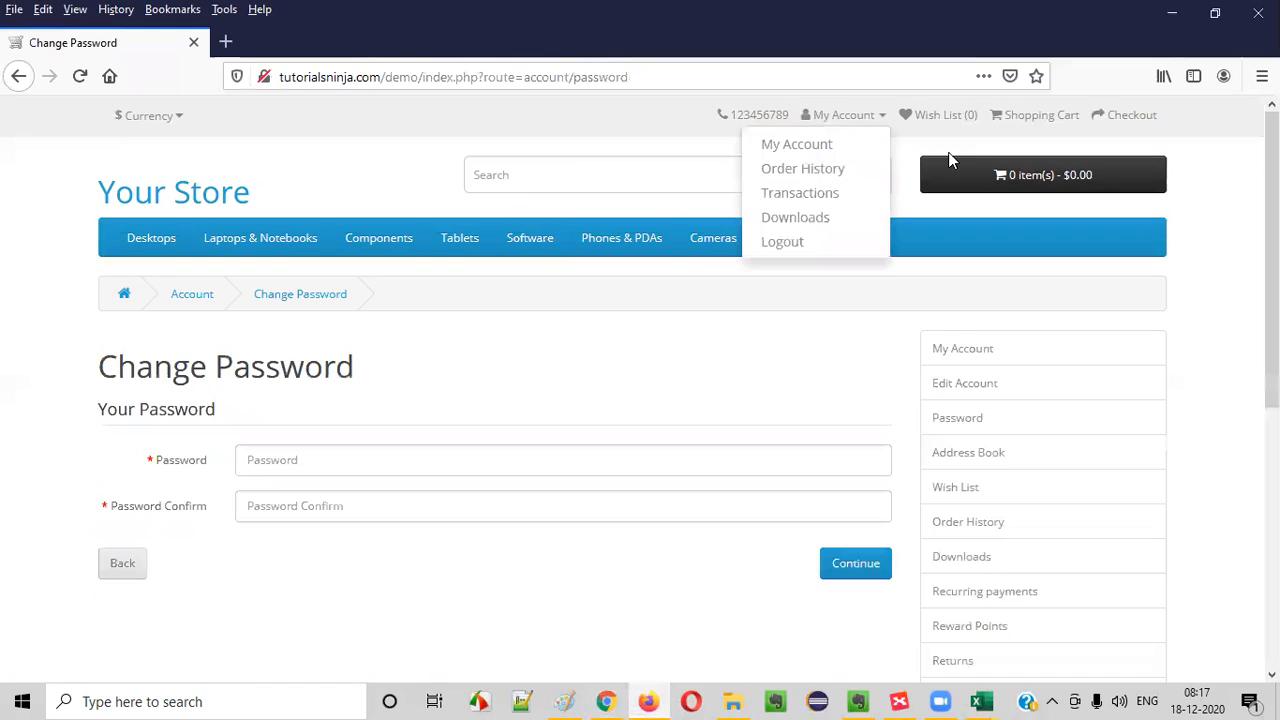
pyautogui.click(826, 361)
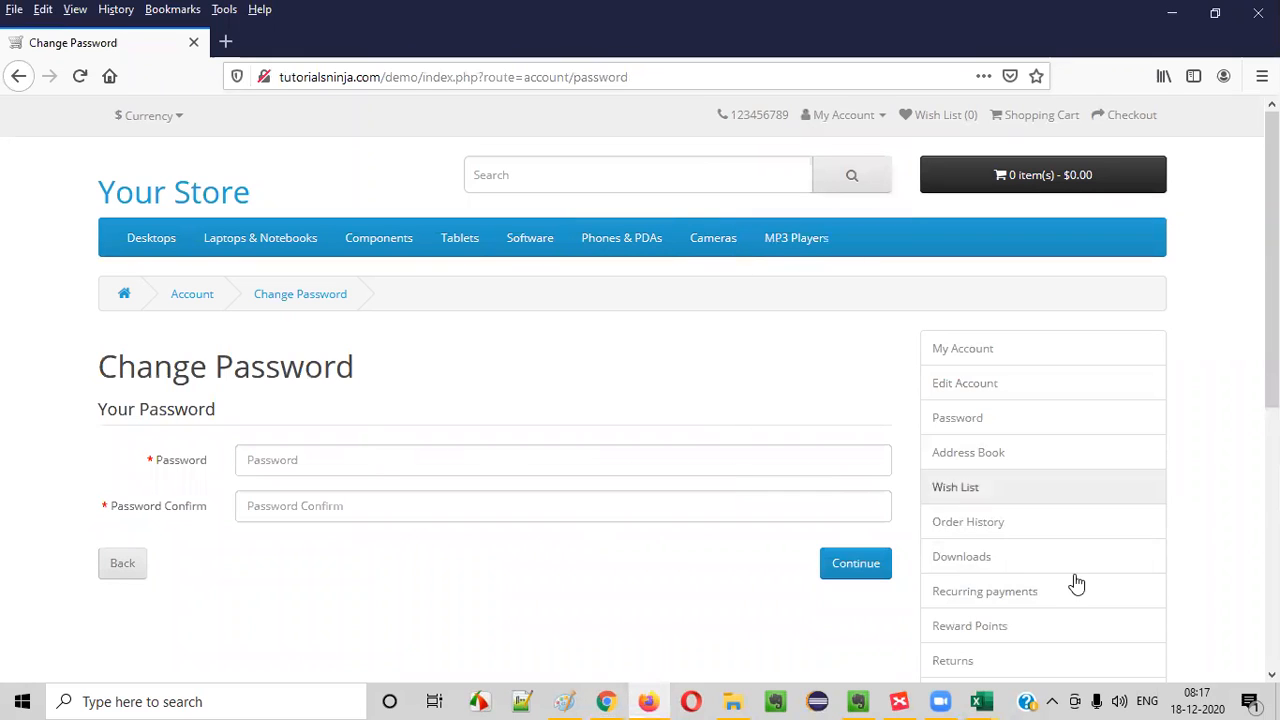
# - Open the new address form from Address Book in Firefox and compare its My Account options with the Chrome session
pyautogui.click(990, 458)
pyautogui.click(849, 436)
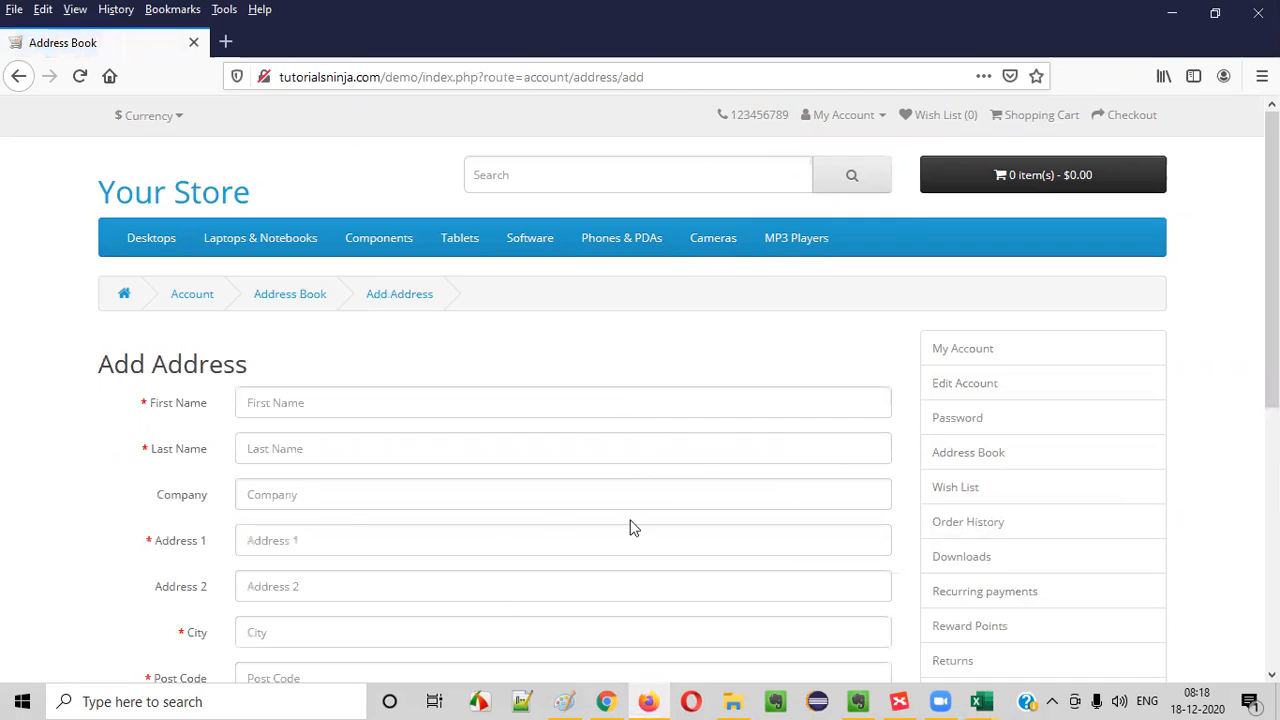
pyautogui.click(843, 116)
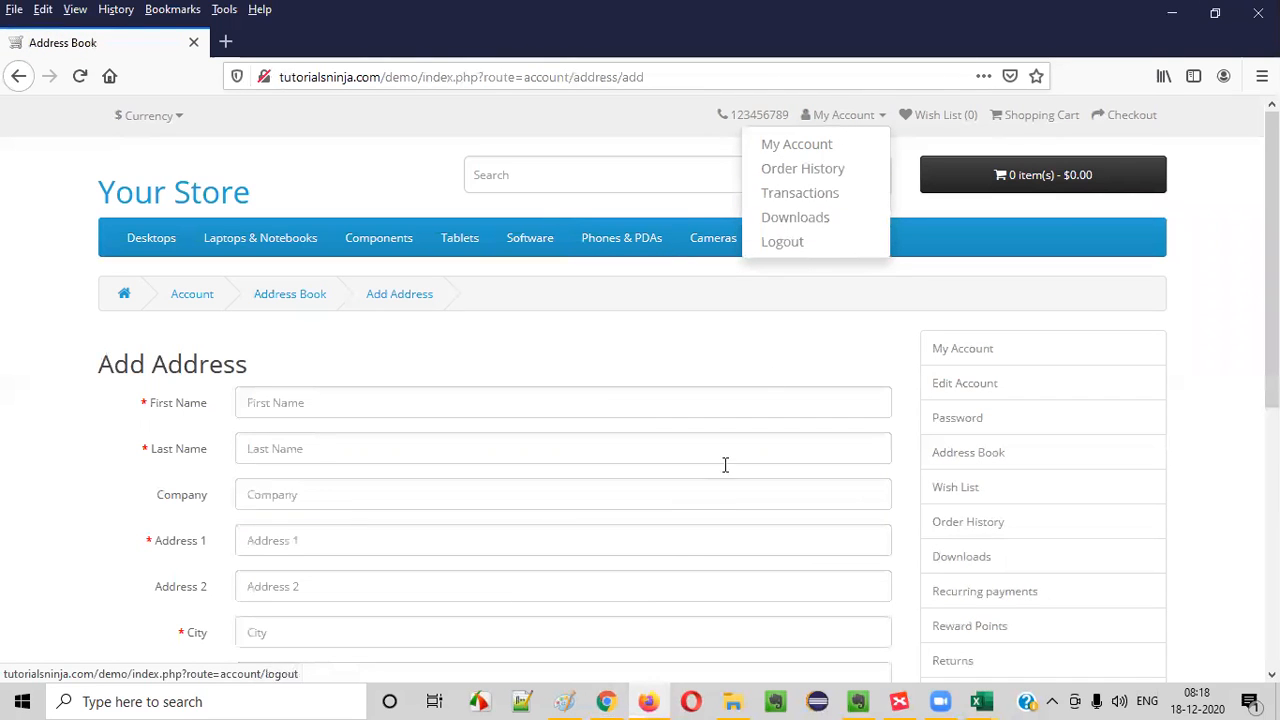
pyautogui.click(606, 701)
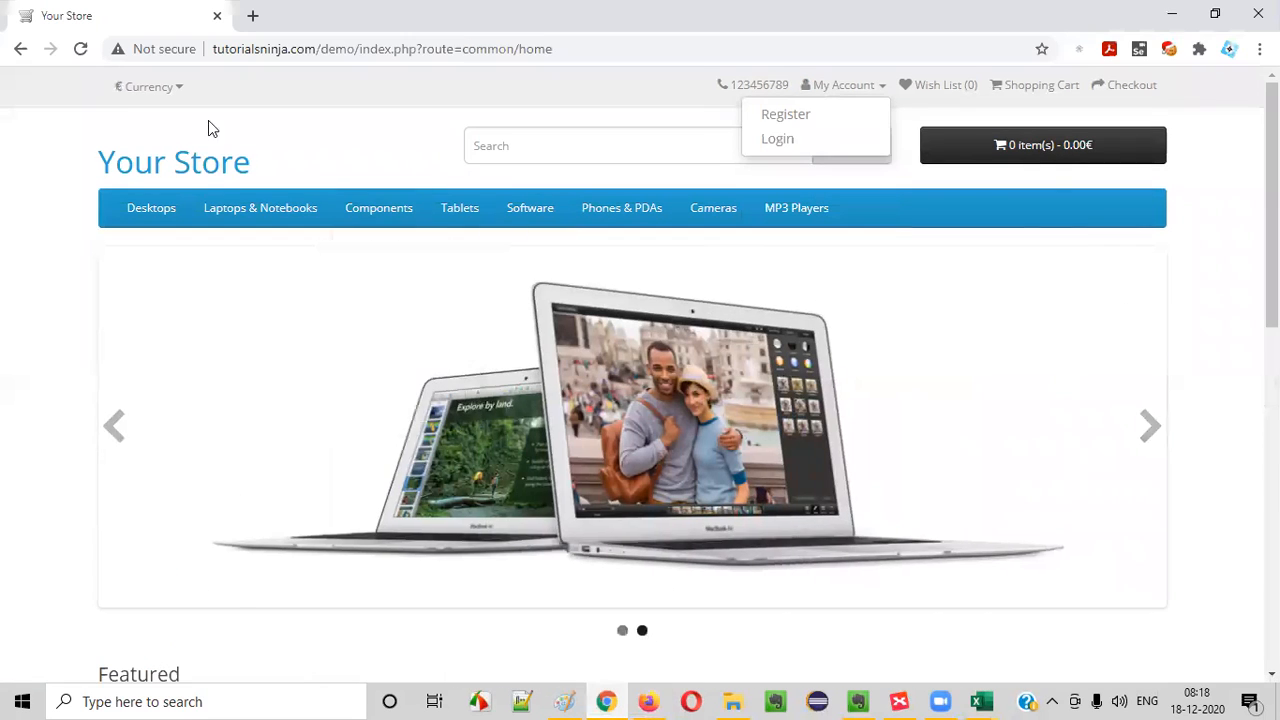
pyautogui.click(49, 164)
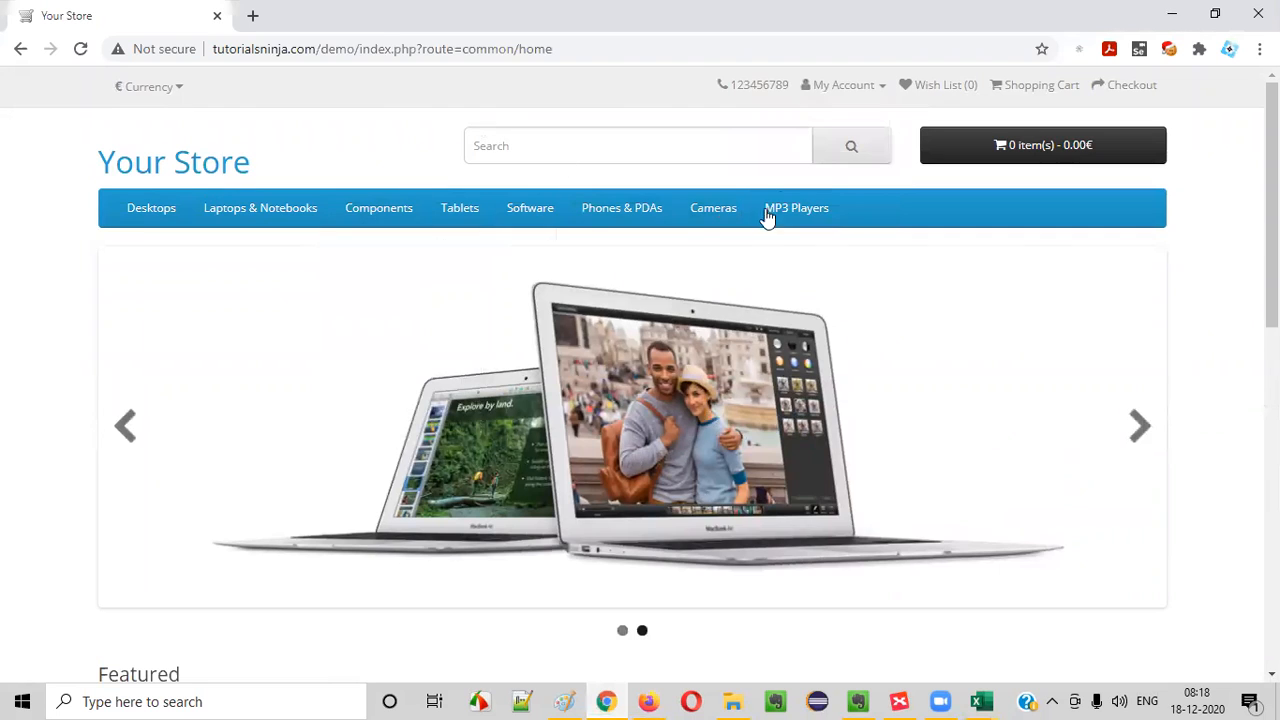
pyautogui.click(649, 701)
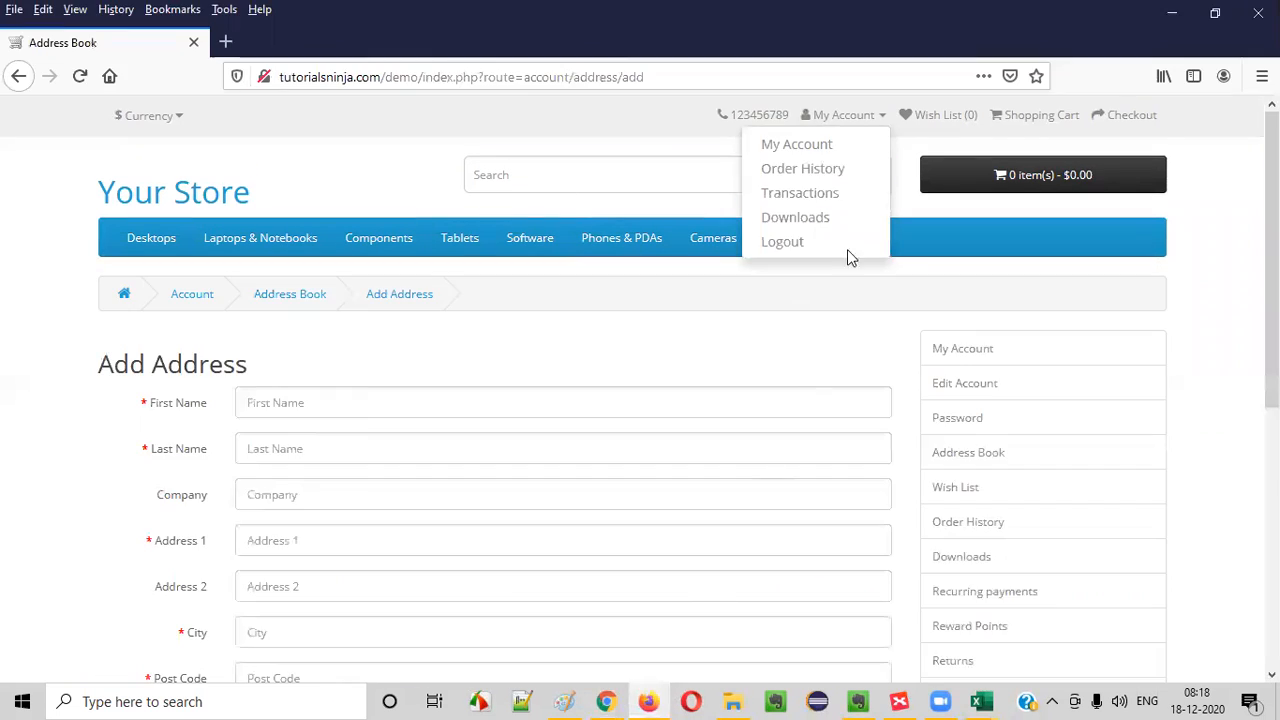
pyautogui.click(606, 701)
pyautogui.click(649, 701)
# - Reopen Address Book in Firefox, review the XMind topic on logging out from one of two places, and compare both browser sessions
pyautogui.click(985, 458)
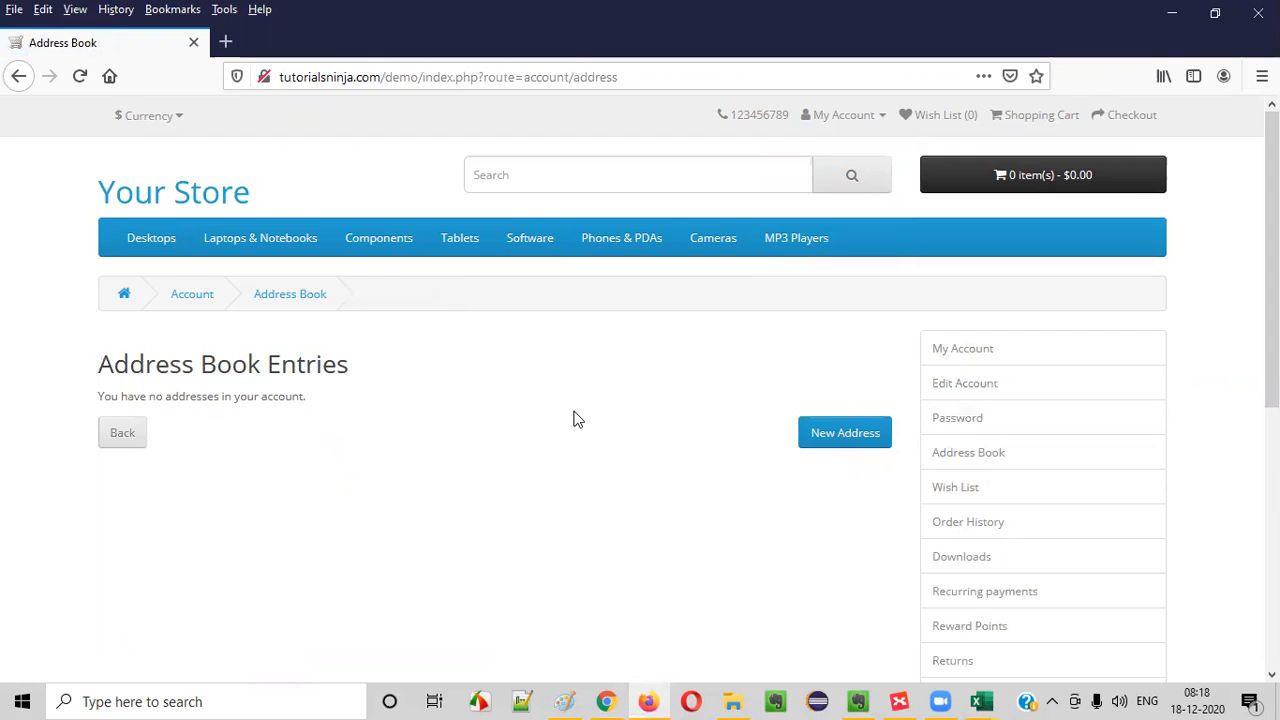
pyautogui.moveTo(867, 698)
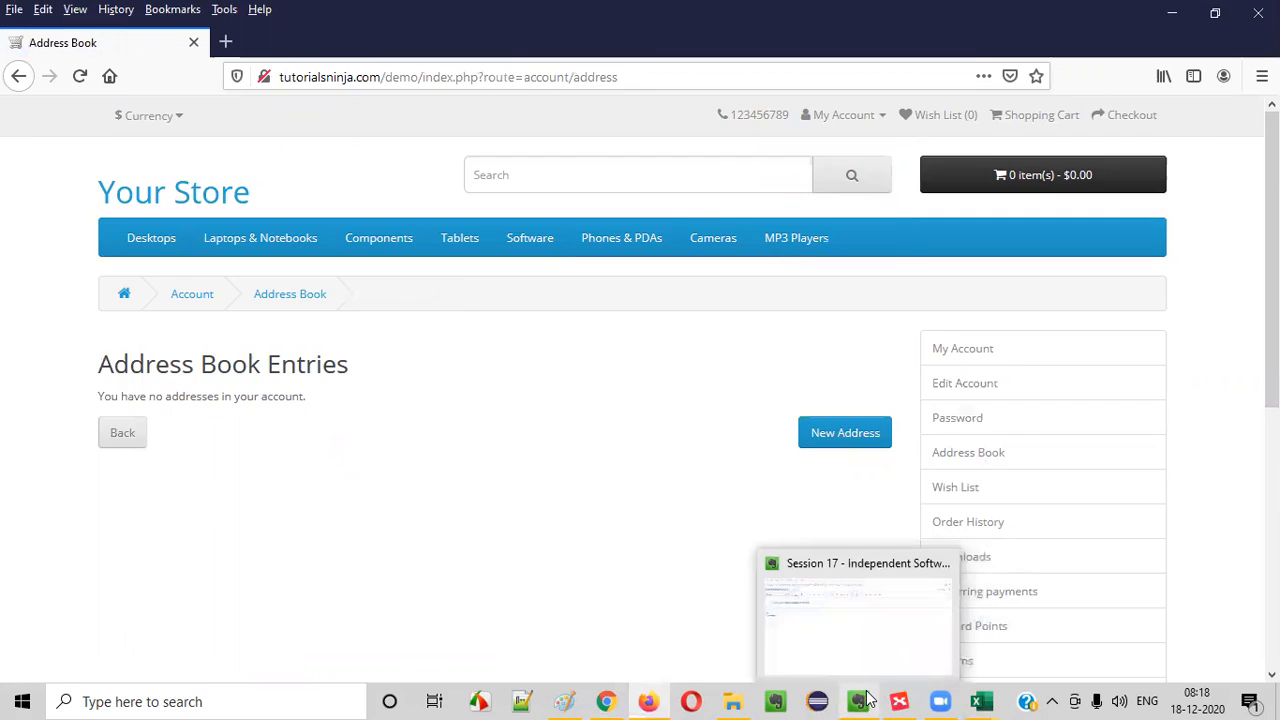
pyautogui.click(899, 701)
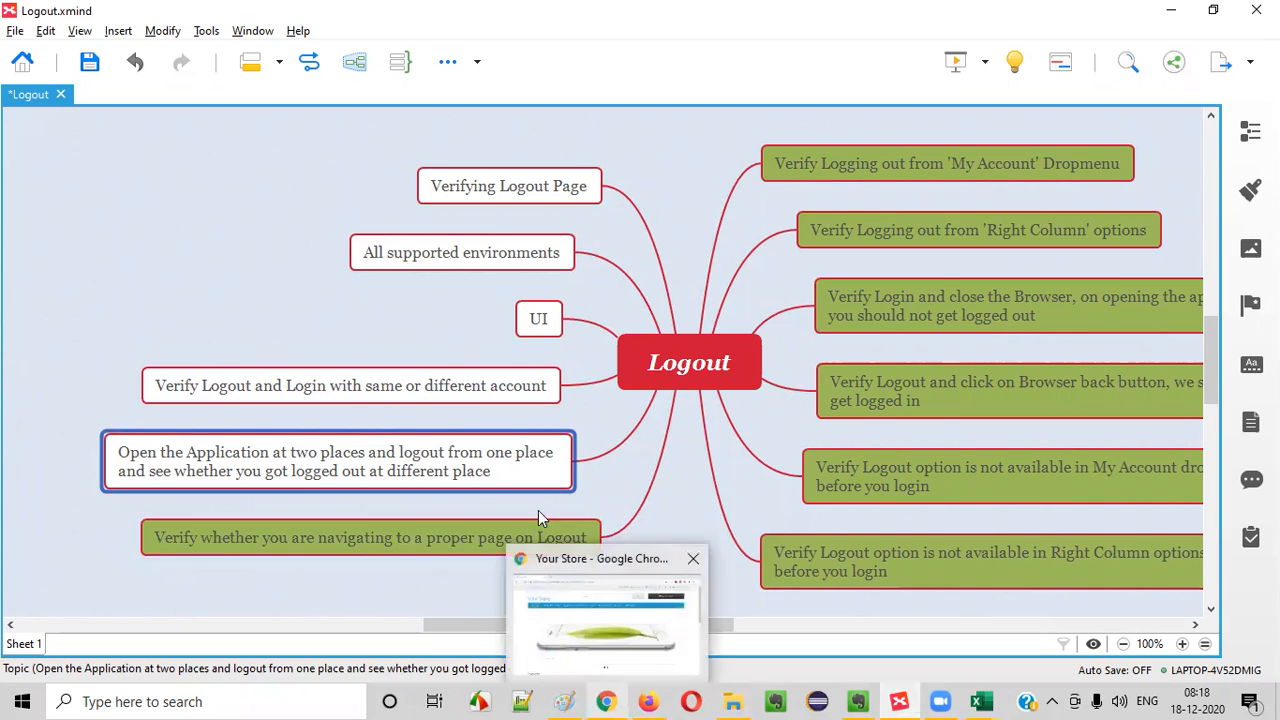
pyautogui.click(609, 701)
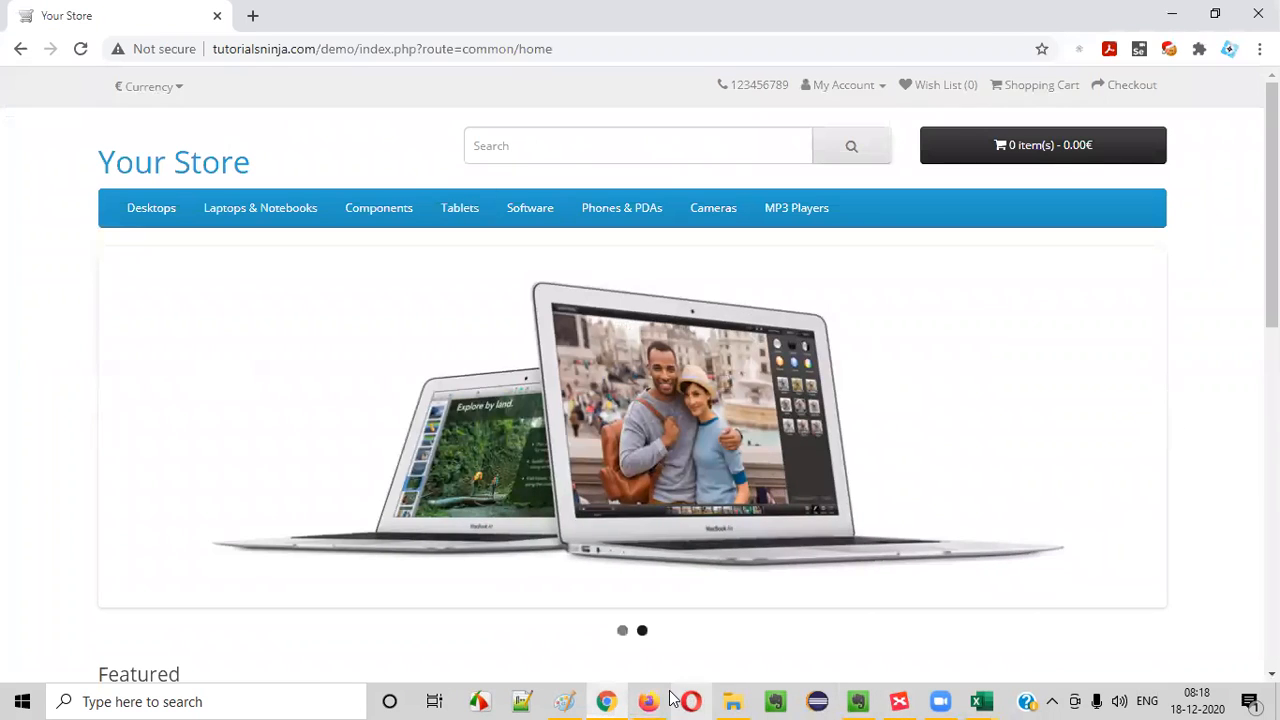
pyautogui.click(652, 701)
pyautogui.click(606, 701)
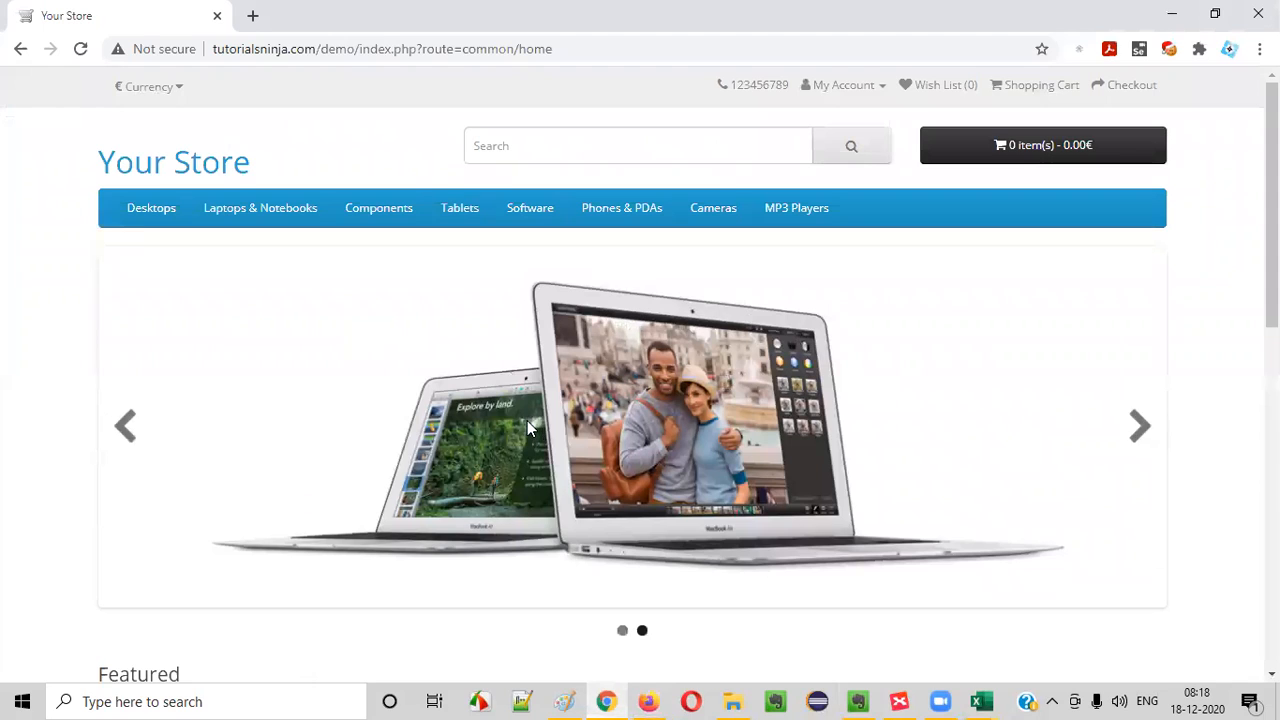
pyautogui.click(252, 48)
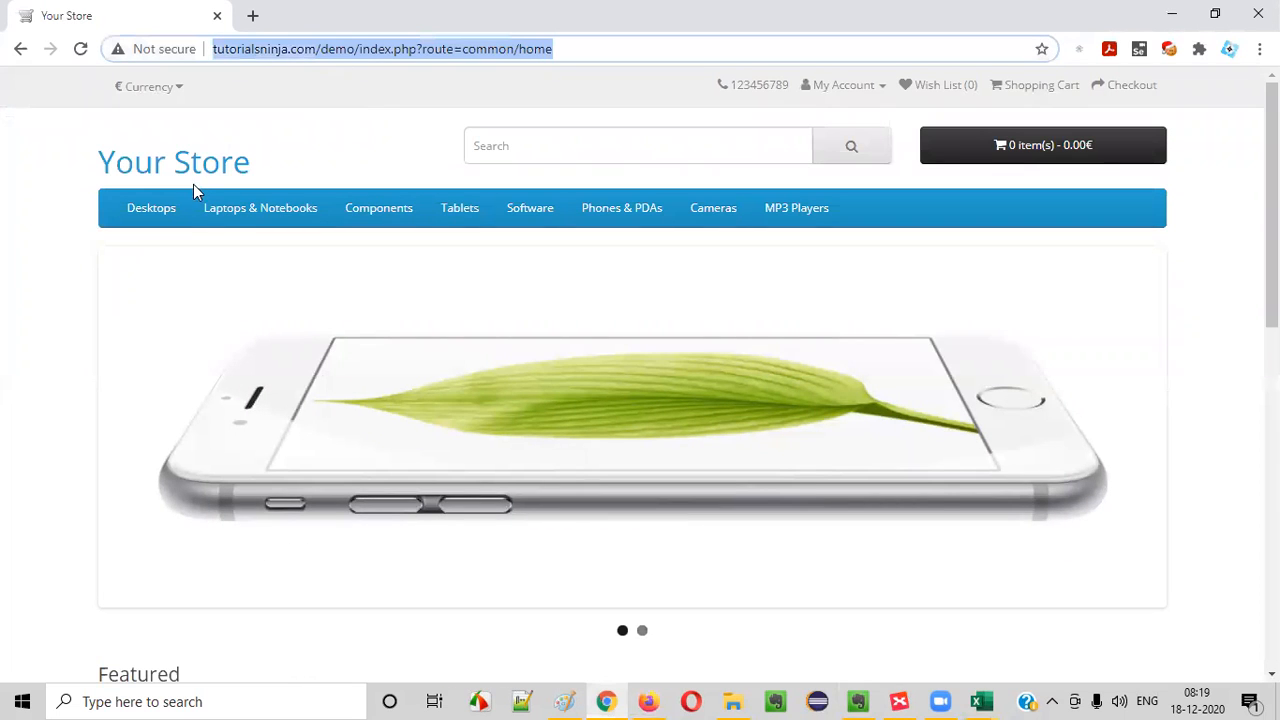
pyautogui.click(648, 701)
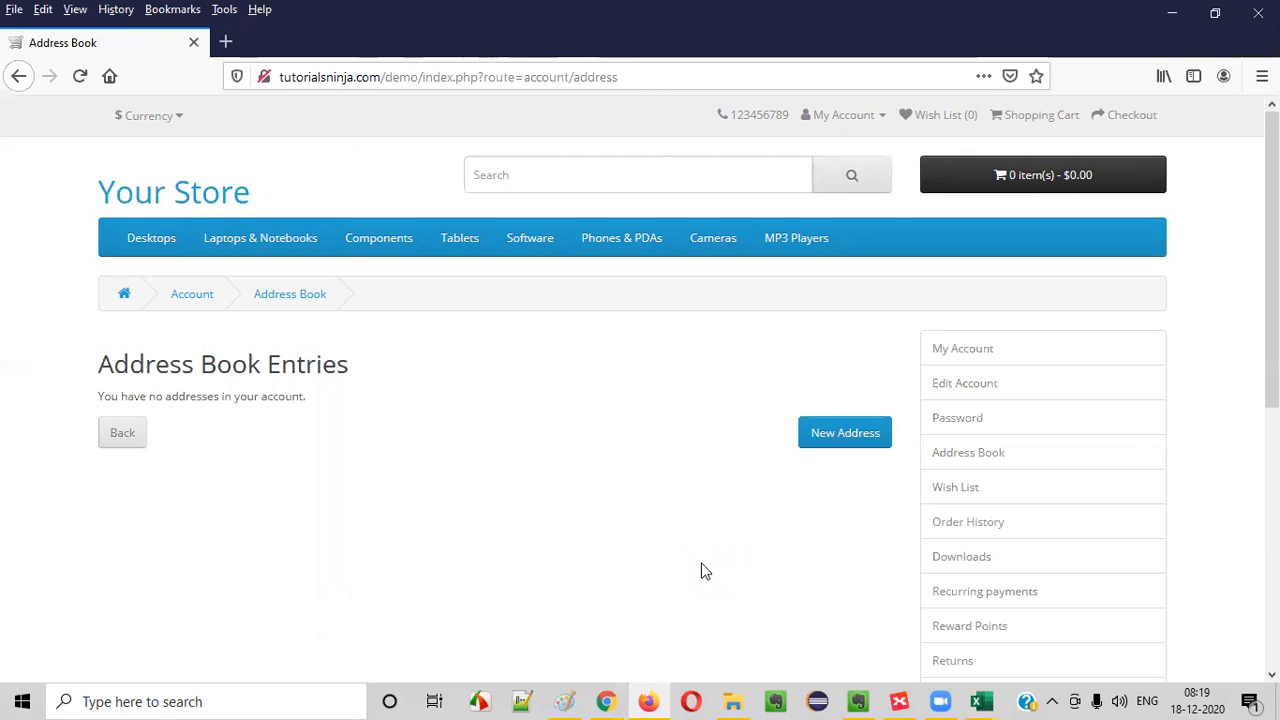
# - Switch to the Excel test cases workbook and start the TC_LG_007 scenario in C8 with "Verify logout from an Account"
pyautogui.moveTo(981, 701)
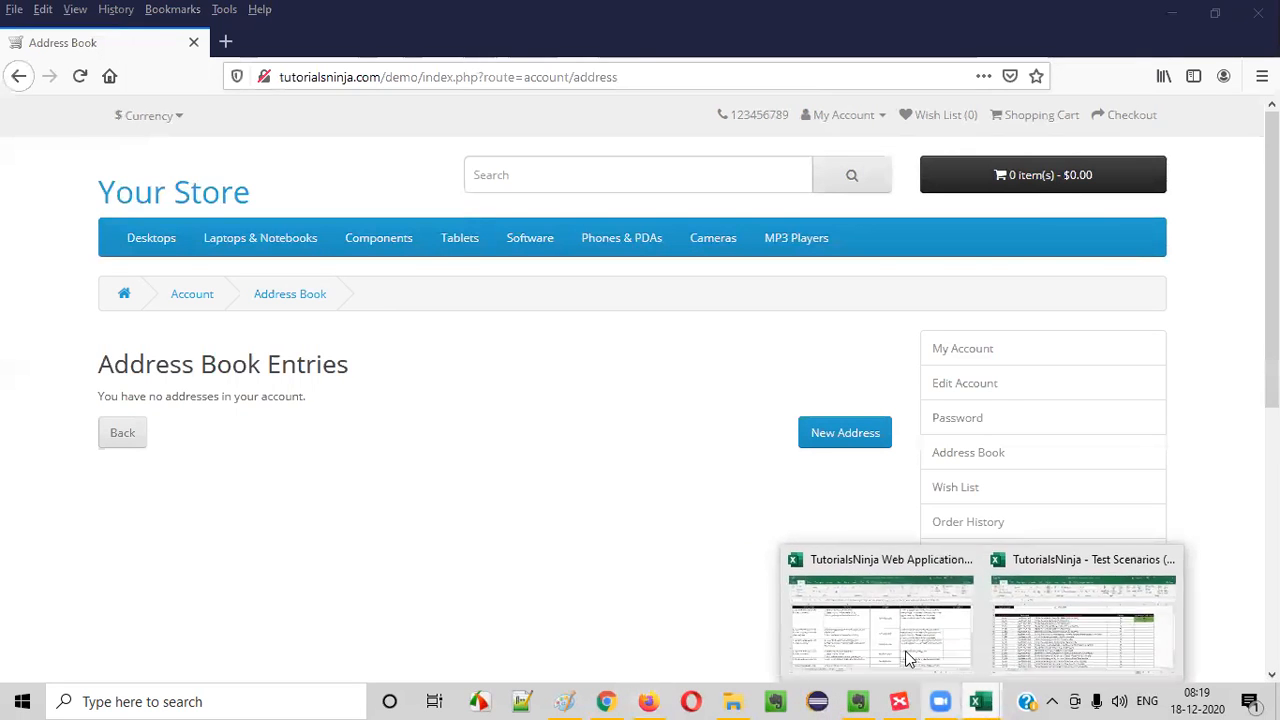
pyautogui.click(893, 640)
pyautogui.scroll(-2, 561, 415)
pyautogui.scroll(1, 214, 397)
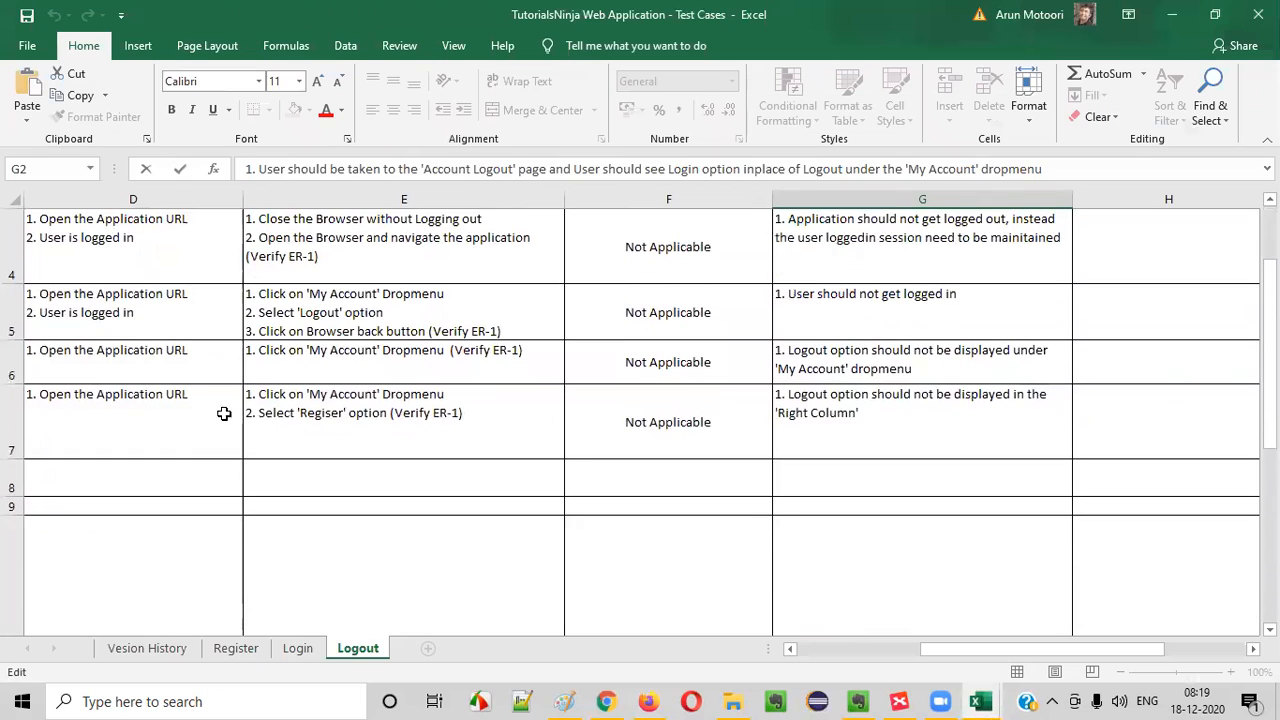
pyautogui.click(45, 403)
pyautogui.moveTo(46, 404); pyautogui.dragTo(20, 428)
pyautogui.click(168, 472)
pyautogui.doubleClick(309, 482)
pyautogui.write('Verofy')
pyautogui.press('BackSpace')
pyautogui.press('BackSpace')
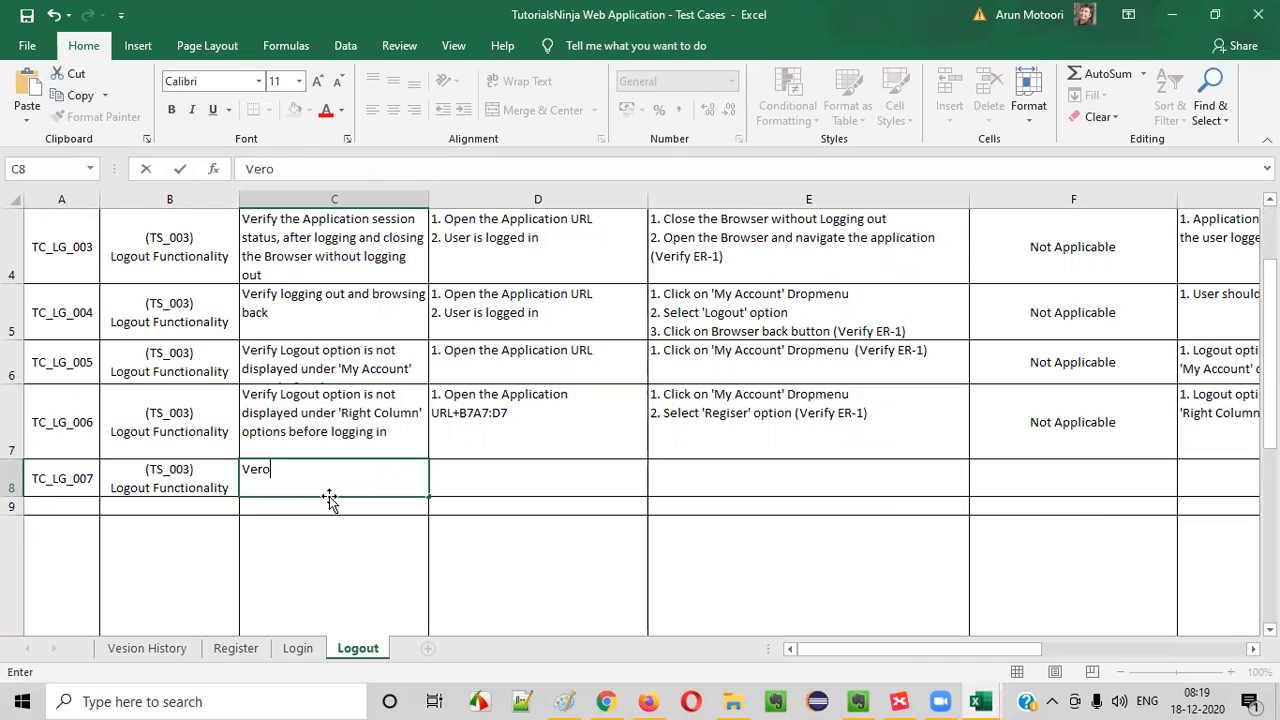
pyautogui.press('BackSpace')
pyautogui.write('ify logout from the A')
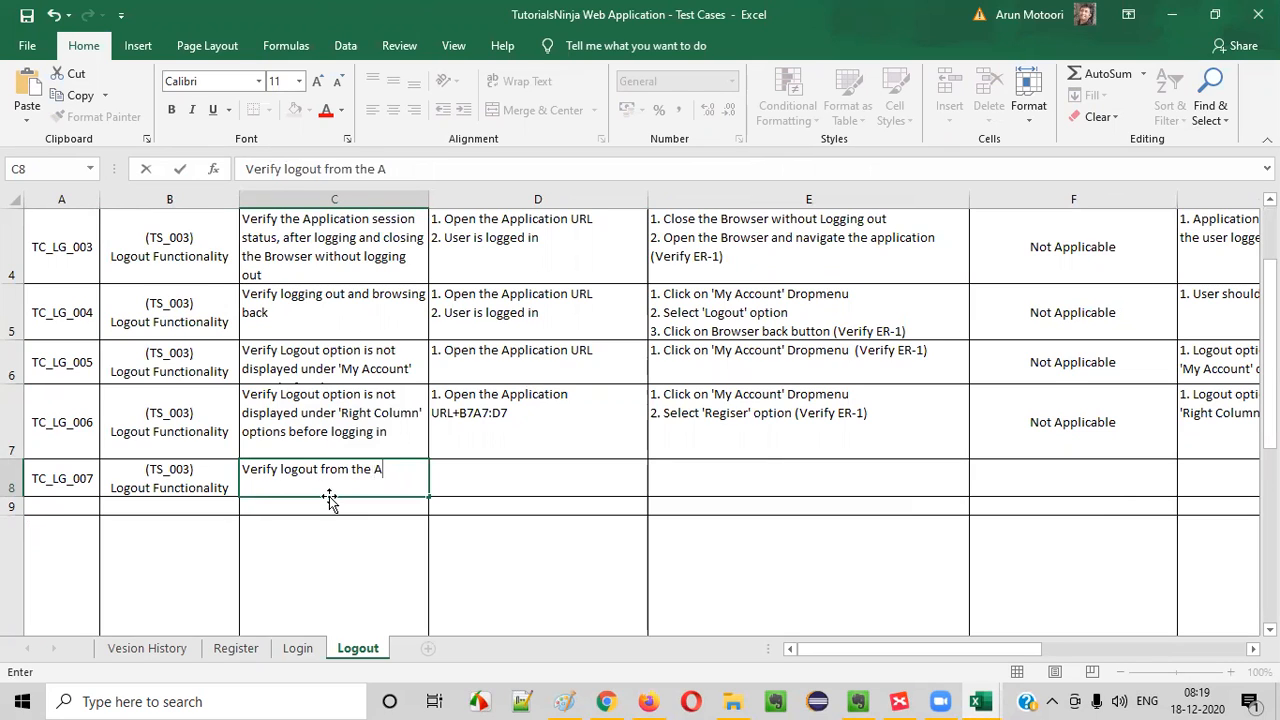
pyautogui.press('BackSpace')
pyautogui.press('BackSpace')
pyautogui.press('BackSpace')
pyautogui.press('BackSpace')
pyautogui.press('BackSpace')
pyautogui.press('BackSpace')
pyautogui.write('aan Account afte')
# - Continue the TC_LG_007 scenario in C8 with "after logging into from different places" and fit the row to the text
pyautogui.press('BackSpace')
pyautogui.press('BackSpace')
pyautogui.write('ter logging')
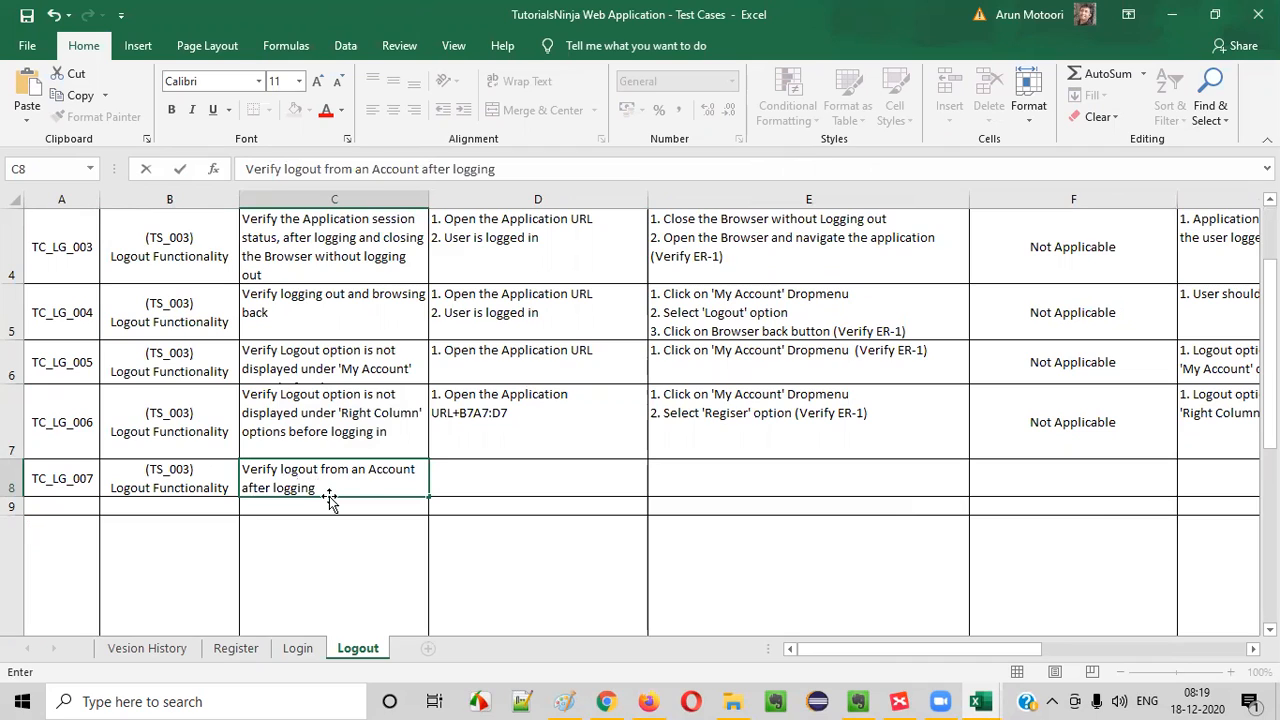
pyautogui.write(' it from')
pyautogui.press('BackSpace')
pyautogui.press('BackSpace')
pyautogui.press('BackSpace')
pyautogui.press('BackSpace')
pyautogui.write('nto from different placd')
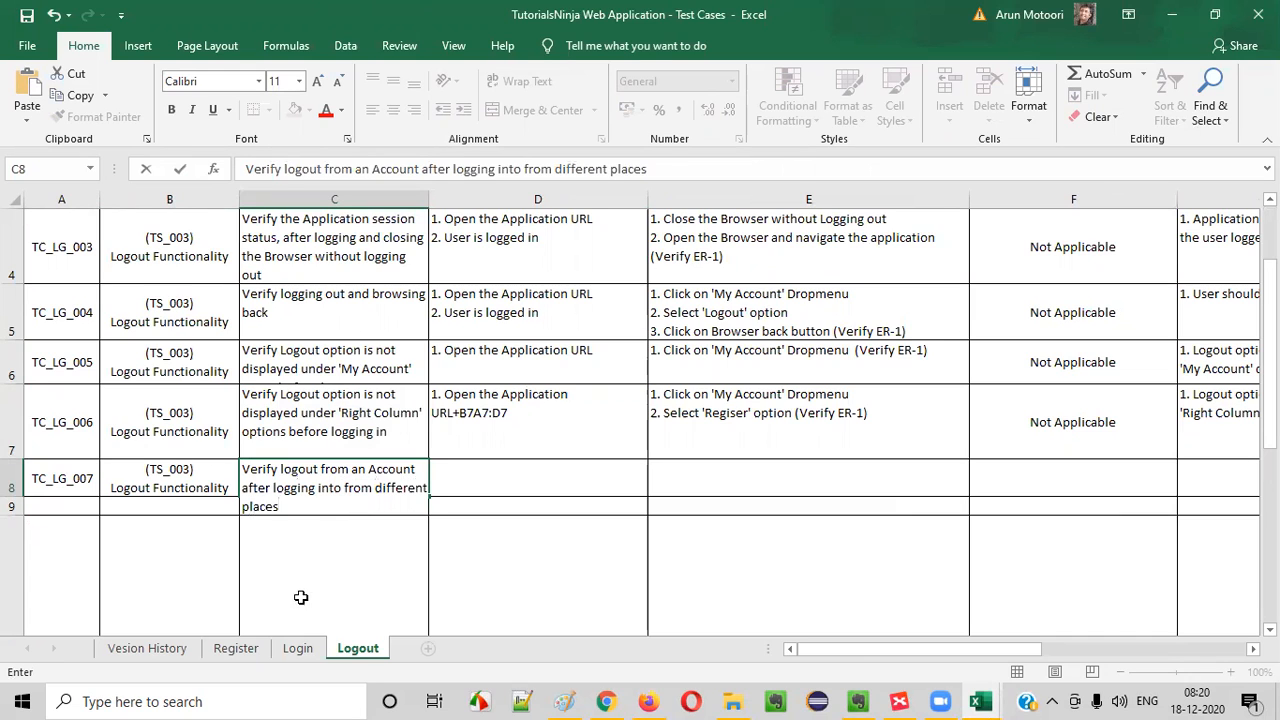
pyautogui.hotkey('ctrl', 'Return')
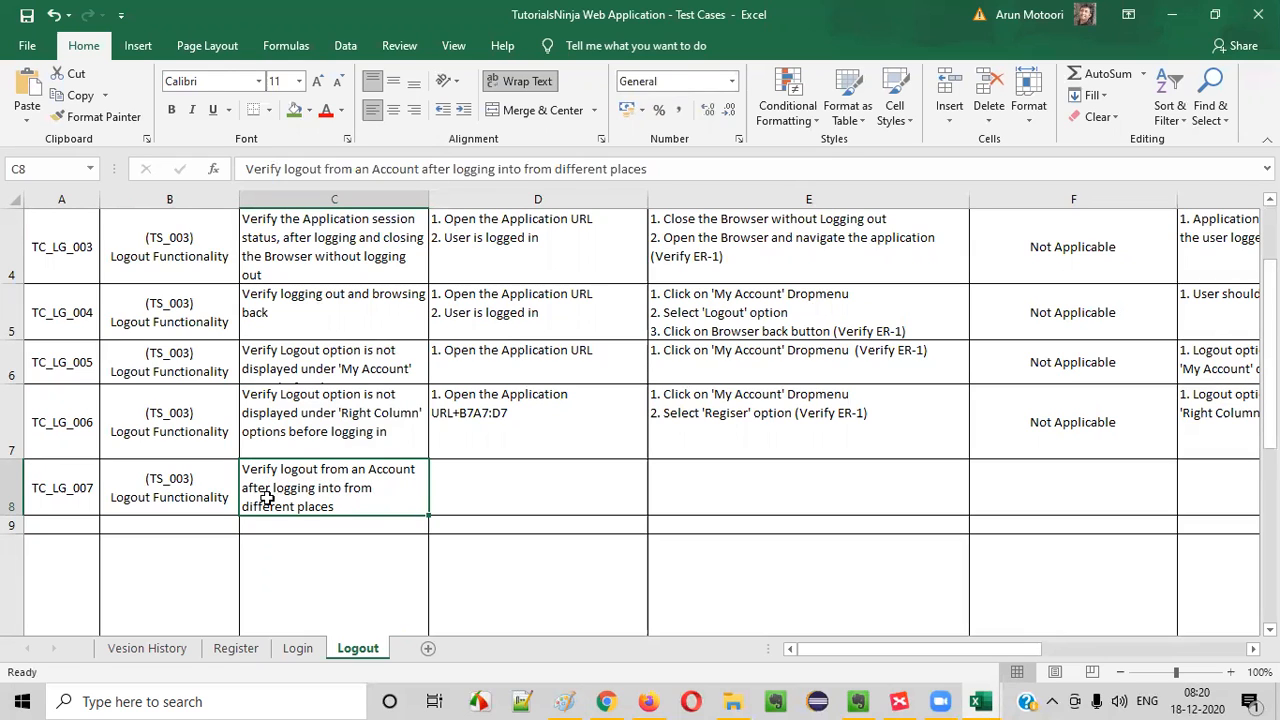
# - Reword the C8 scenario by inserting "from a single place" before "after logging" and "it" after "into"
pyautogui.doubleClick(409, 469)
pyautogui.write('from a single place after logg')
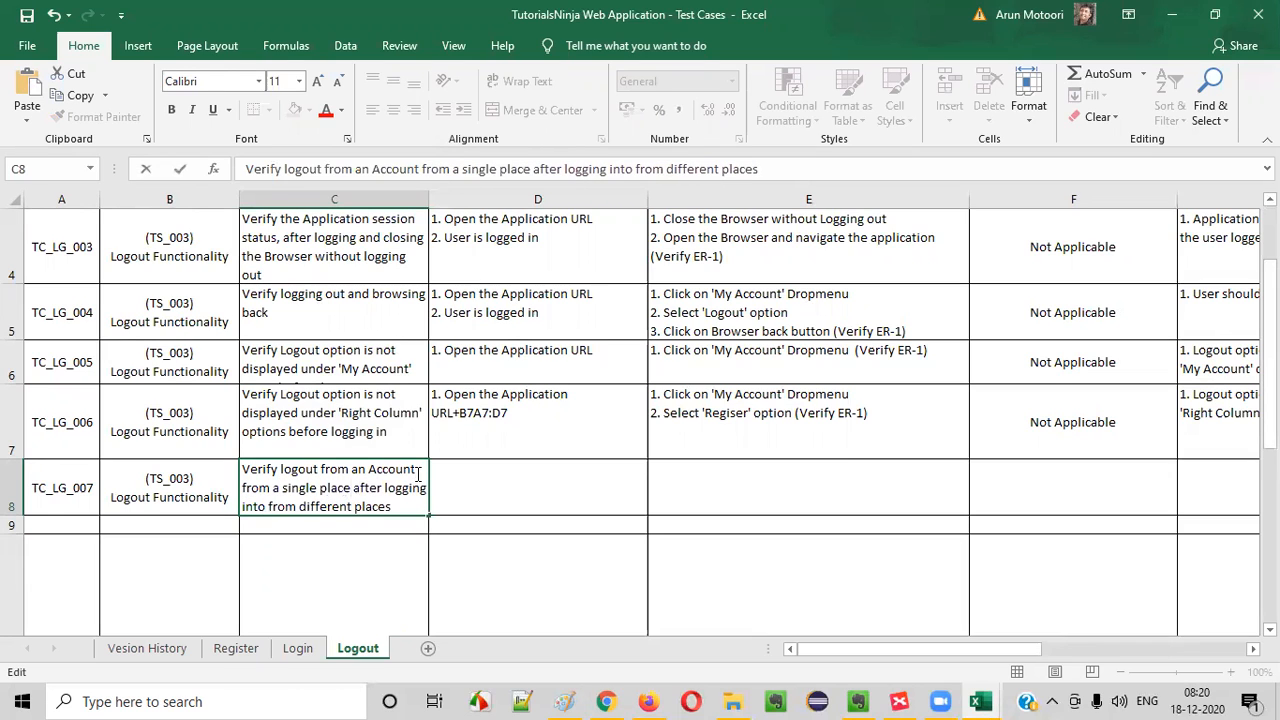
pyautogui.write('ing into')
pyautogui.click(556, 572)
pyautogui.click(369, 478)
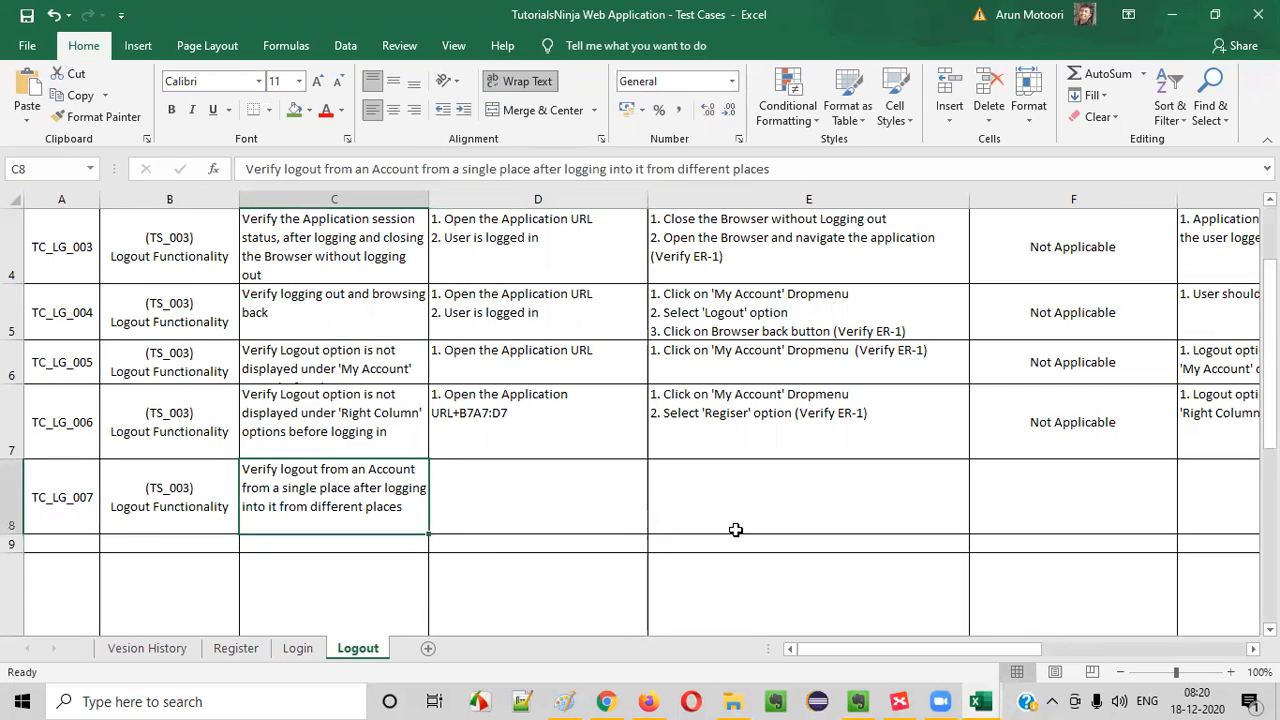
# - Delete "URL+B7A7:D7" from cell D7 of TC_LG_006, leaving "1. Open the Application"
pyautogui.click(548, 421)
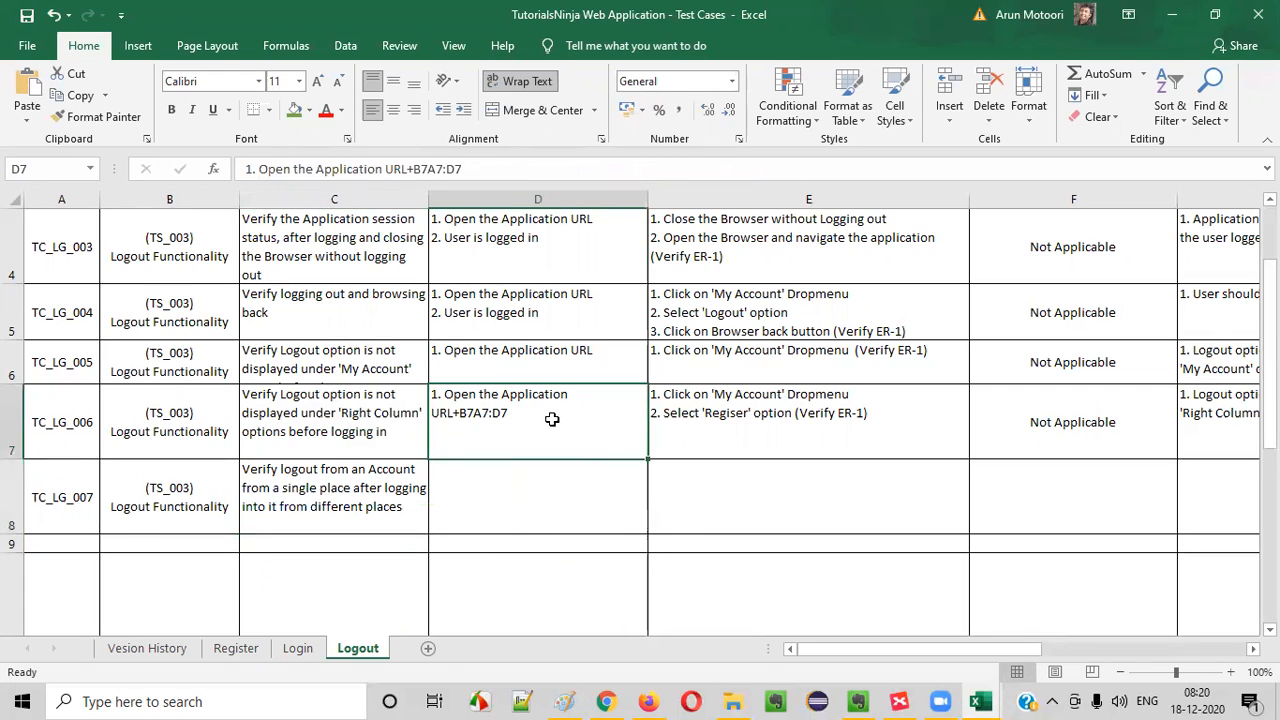
pyautogui.doubleClick(548, 427)
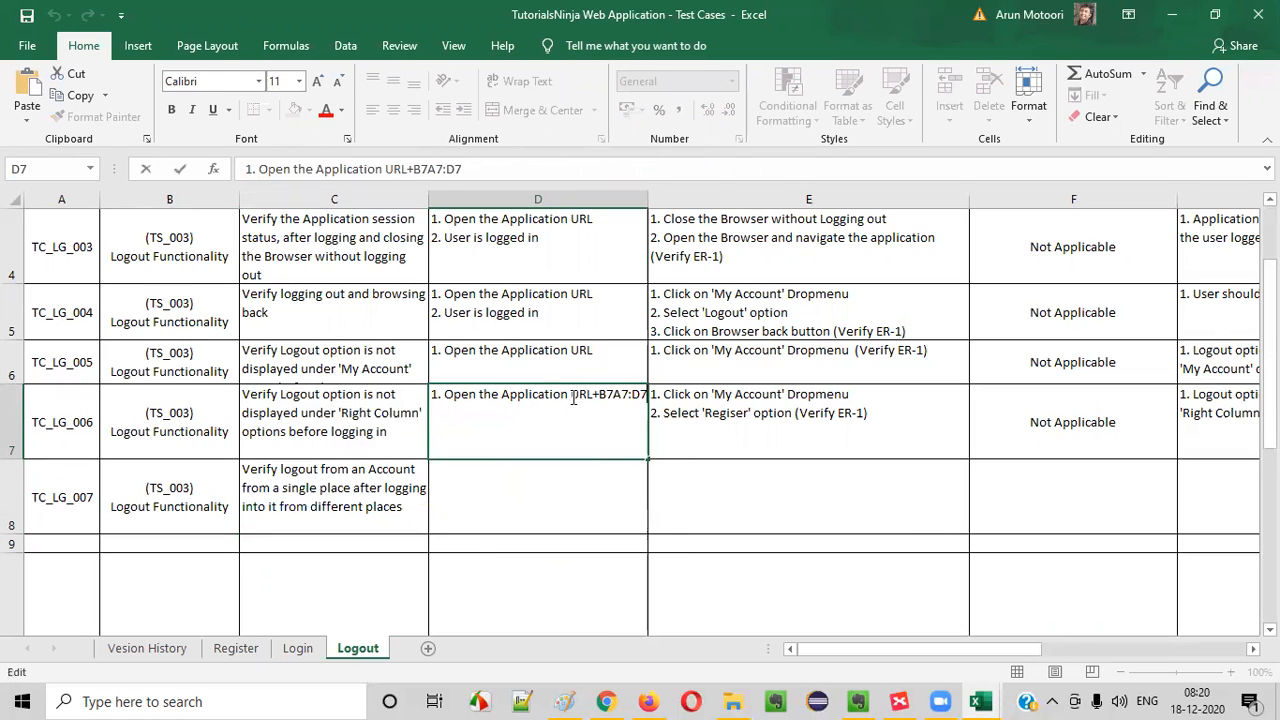
pyautogui.moveTo(571, 396); pyautogui.dragTo(652, 394)
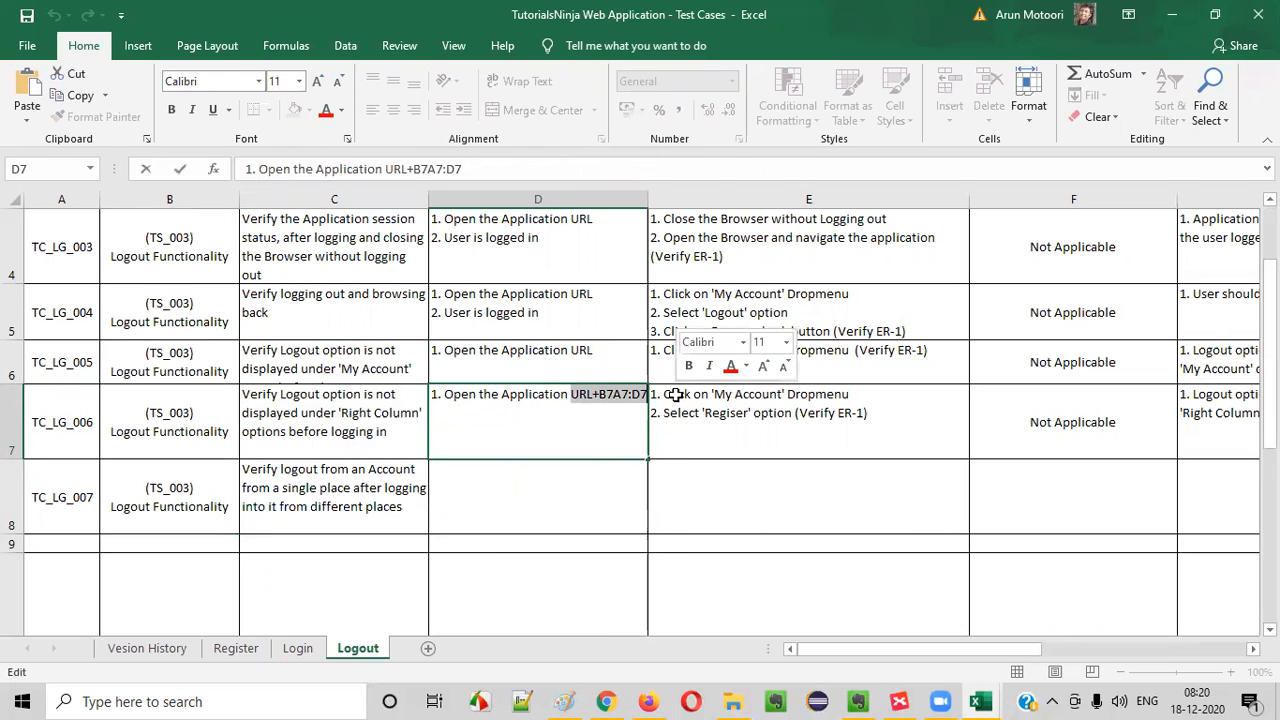
pyautogui.press('BackSpace')
pyautogui.press('Return')
# - Try to paste the text lines copied from D5 of TC_LG_004 into D8, and undo the paste
pyautogui.hotkey('ctrl', 'c')
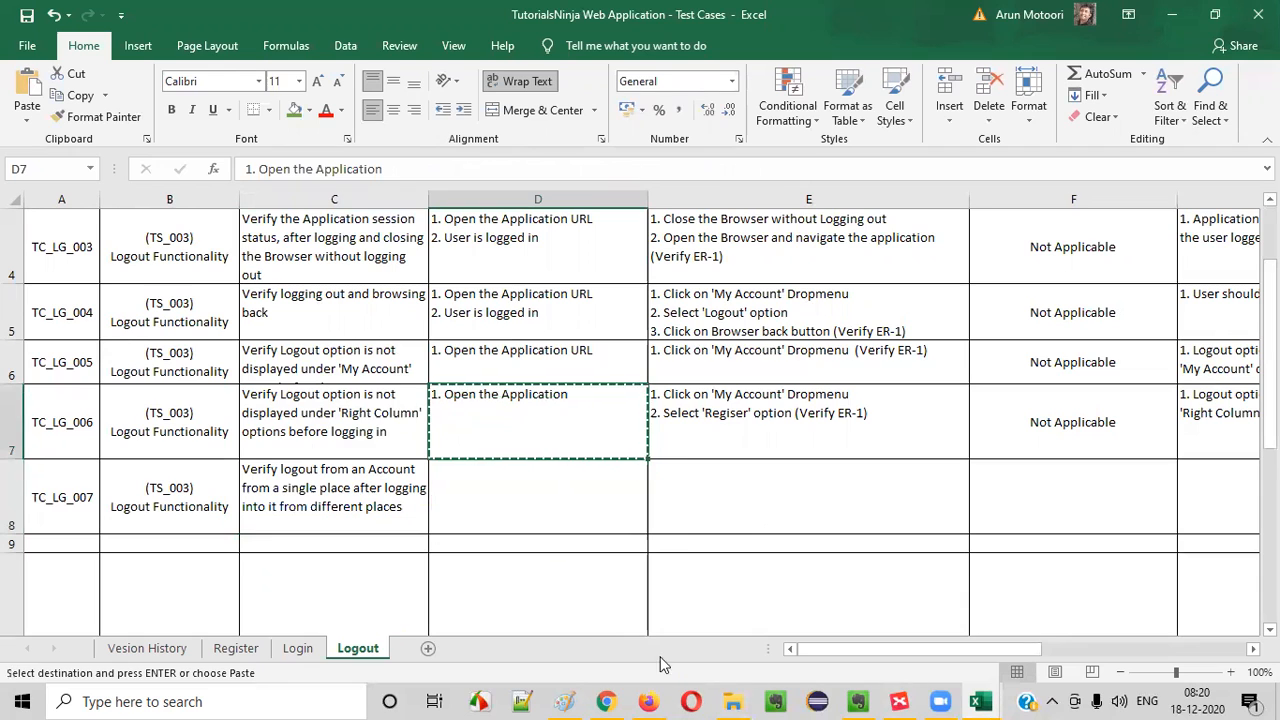
pyautogui.click(340, 500)
pyautogui.click(448, 490)
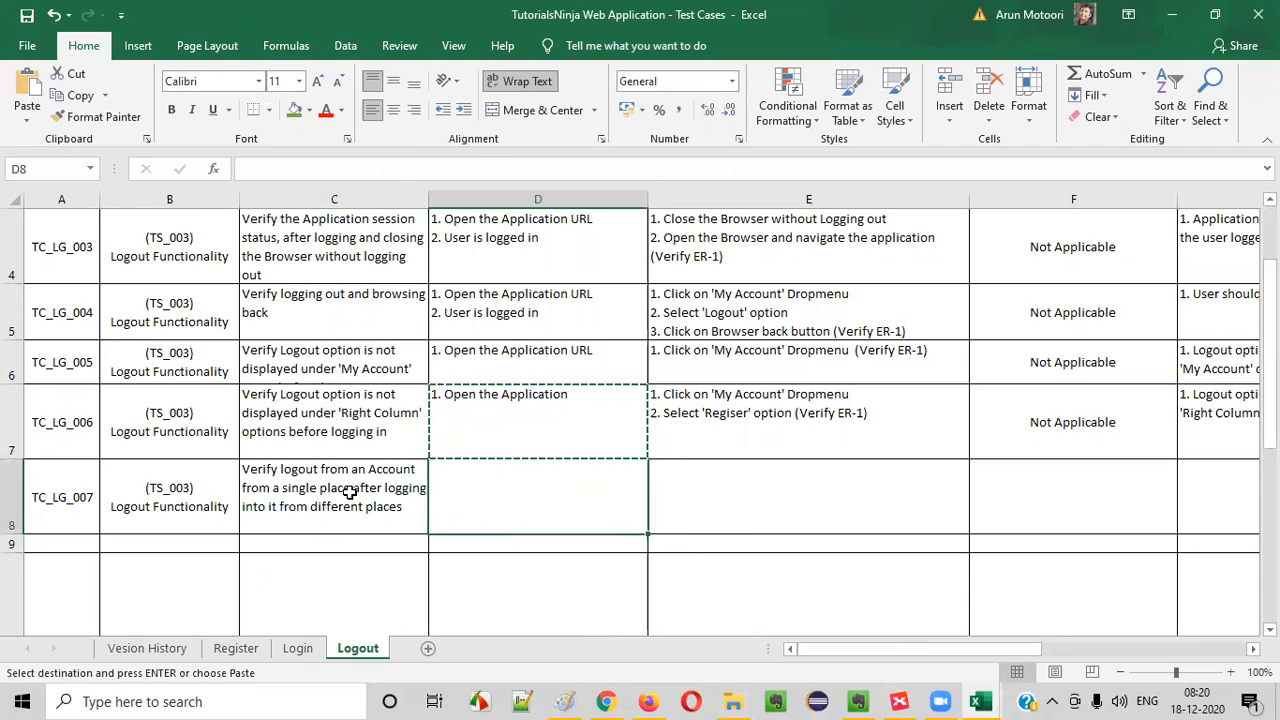
pyautogui.click(512, 404)
pyautogui.click(540, 313)
pyautogui.doubleClick(540, 313)
pyautogui.hotkey('ctrl', 'a')
pyautogui.click(533, 495)
pyautogui.doubleClick(512, 320)
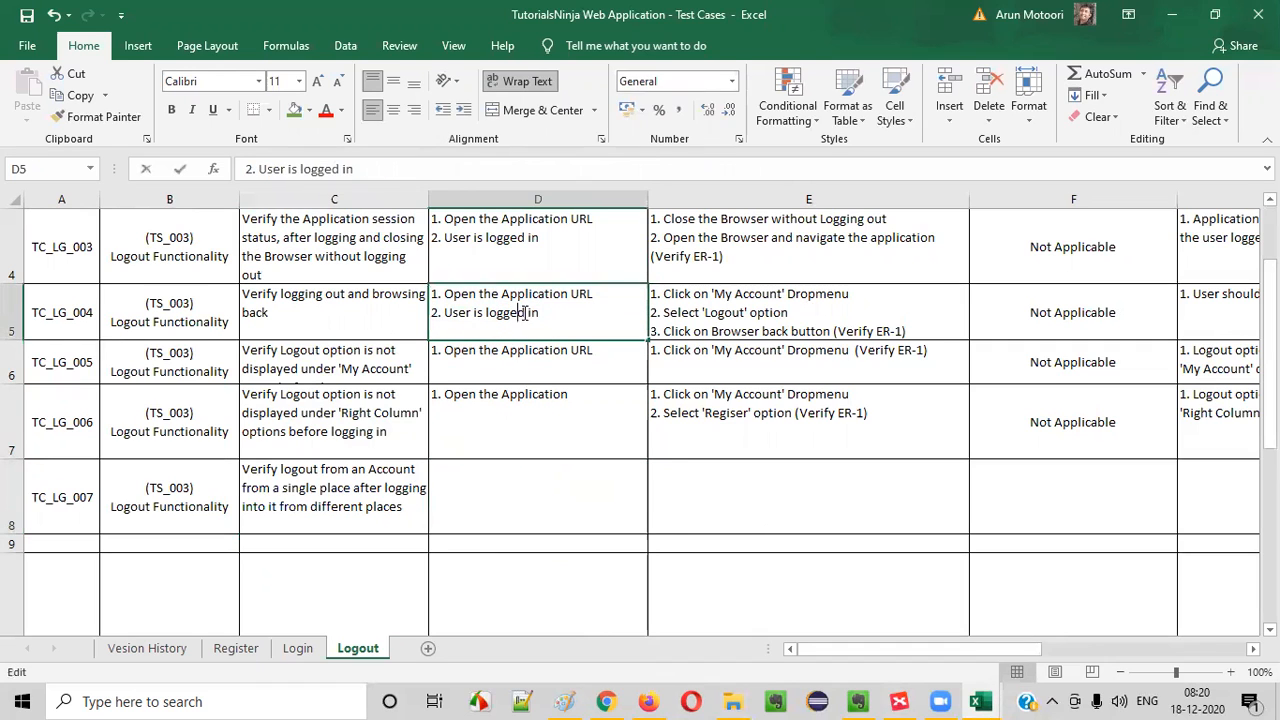
pyautogui.hotkey('ctrl', 'a')
pyautogui.hotkey('ctrl', 'c')
pyautogui.click(488, 496)
pyautogui.hotkey('ctrl', 'v')
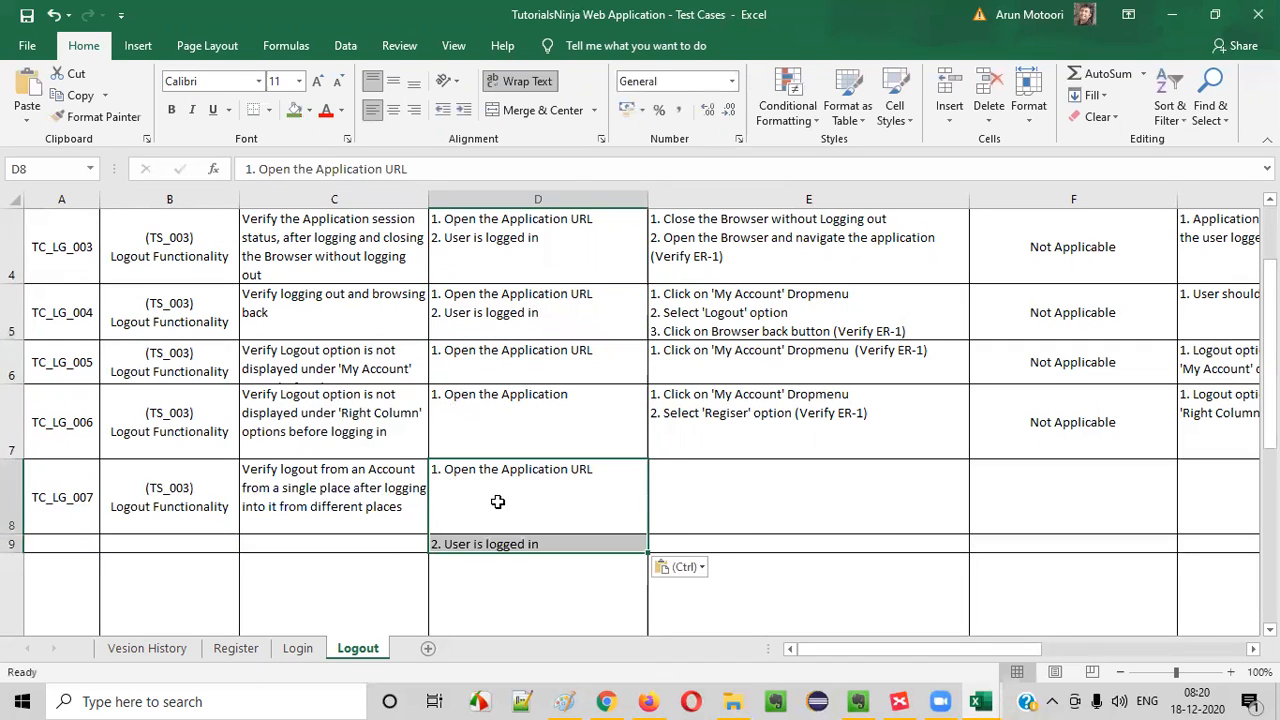
pyautogui.hotkey('ctrl', 'z')
# - Copy the whole cell D5 of TC_LG_004 into D8 of TC_LG_007
pyautogui.click(508, 297)
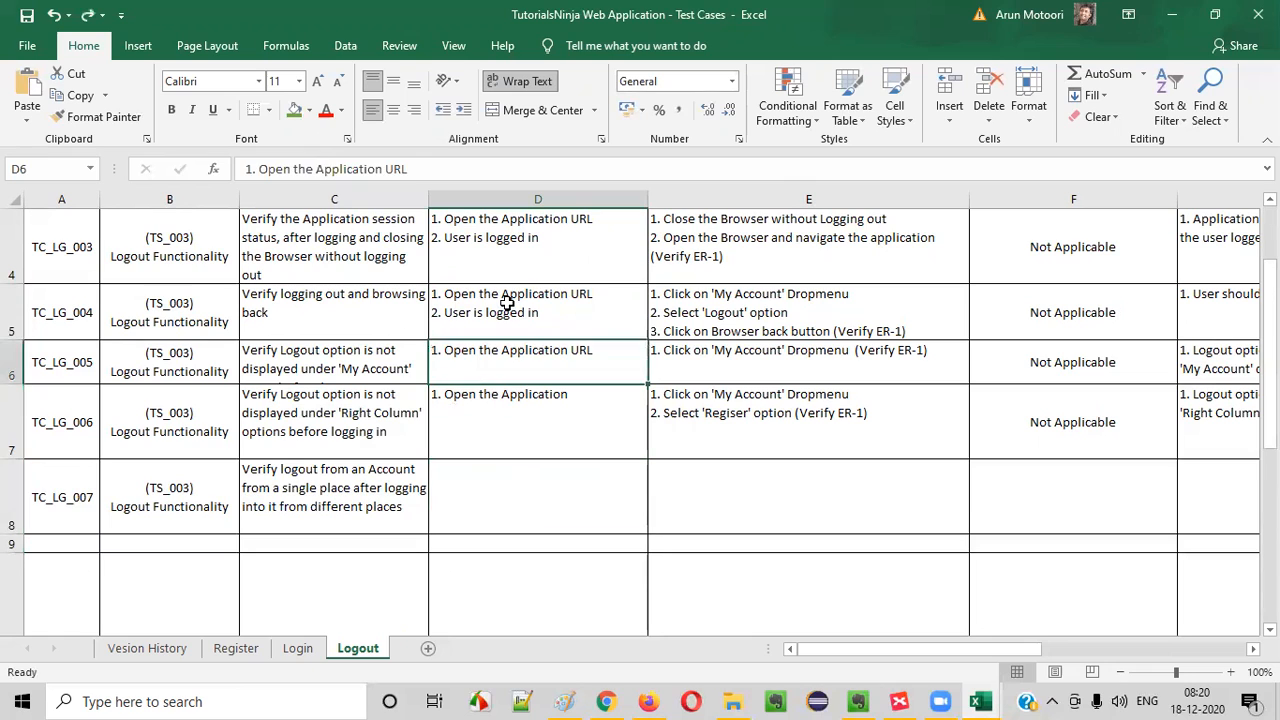
pyautogui.hotkey('ctrl', 'c')
pyautogui.click(492, 488)
pyautogui.hotkey('ctrl', 'v')
# - Extend the second line in D8 to "2. User is logged in Chrome Browser of your laptop"
pyautogui.doubleClick(495, 488)
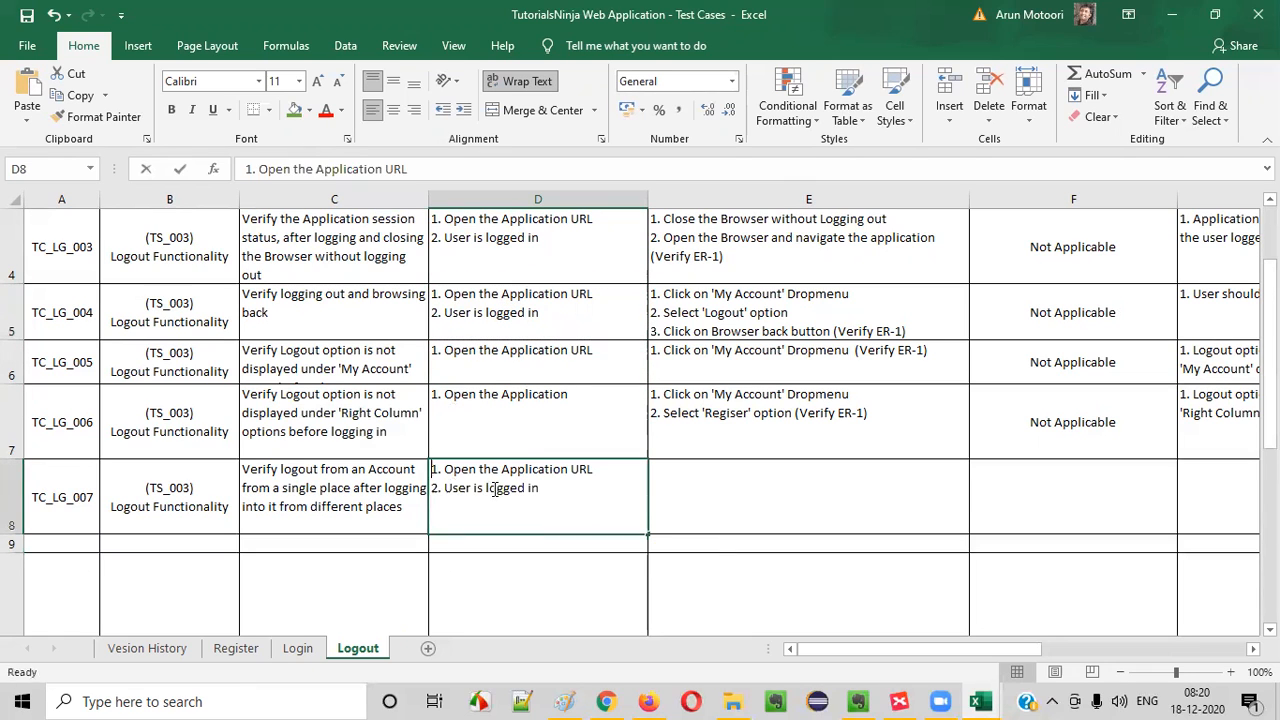
pyautogui.moveTo(482, 473); pyautogui.dragTo(623, 486)
pyautogui.click(546, 504)
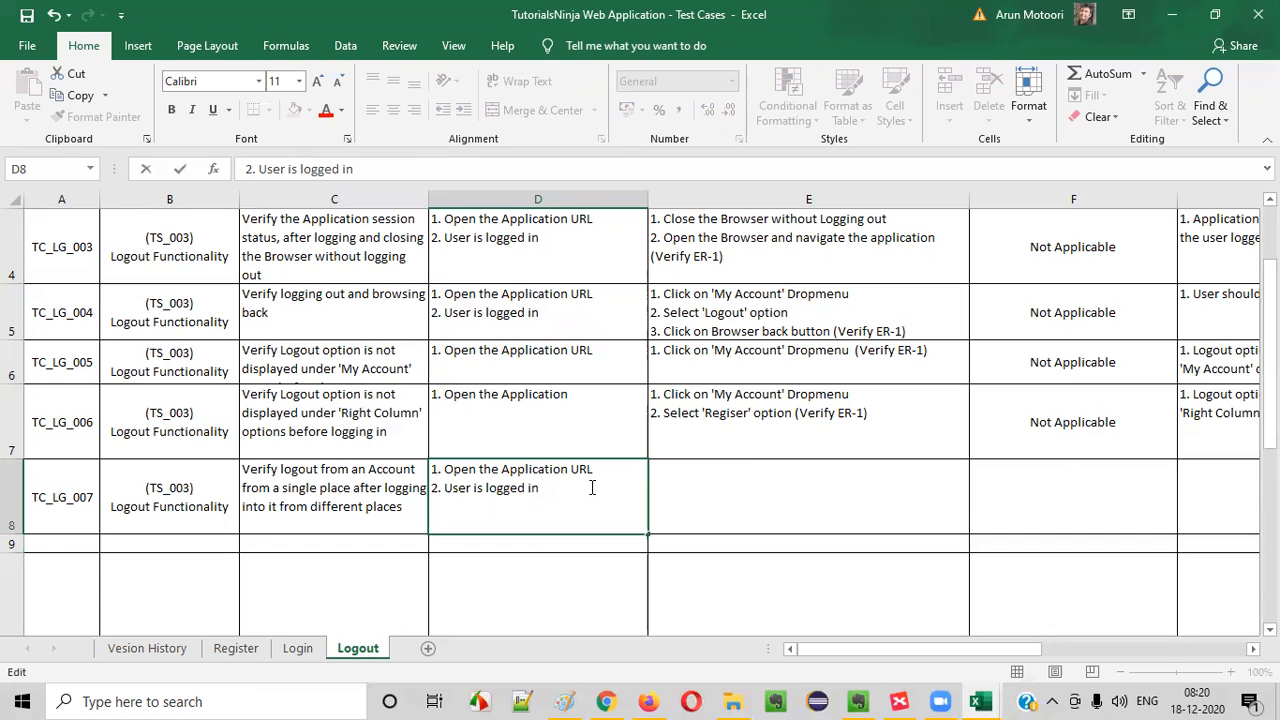
pyautogui.write('Chrome Browser')
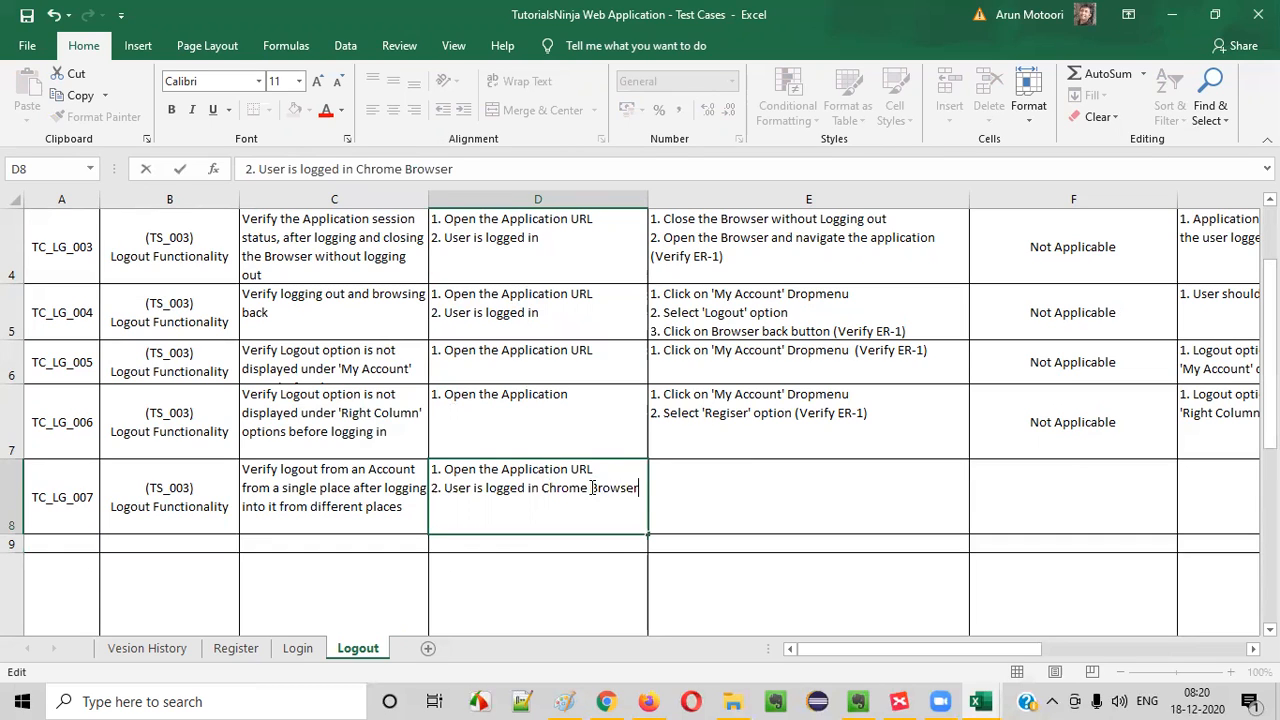
pyautogui.write(' Inn your laptop')
pyautogui.press('BackSpace')
pyautogui.moveTo(444, 506); pyautogui.dragTo(416, 506)
pyautogui.write('of')
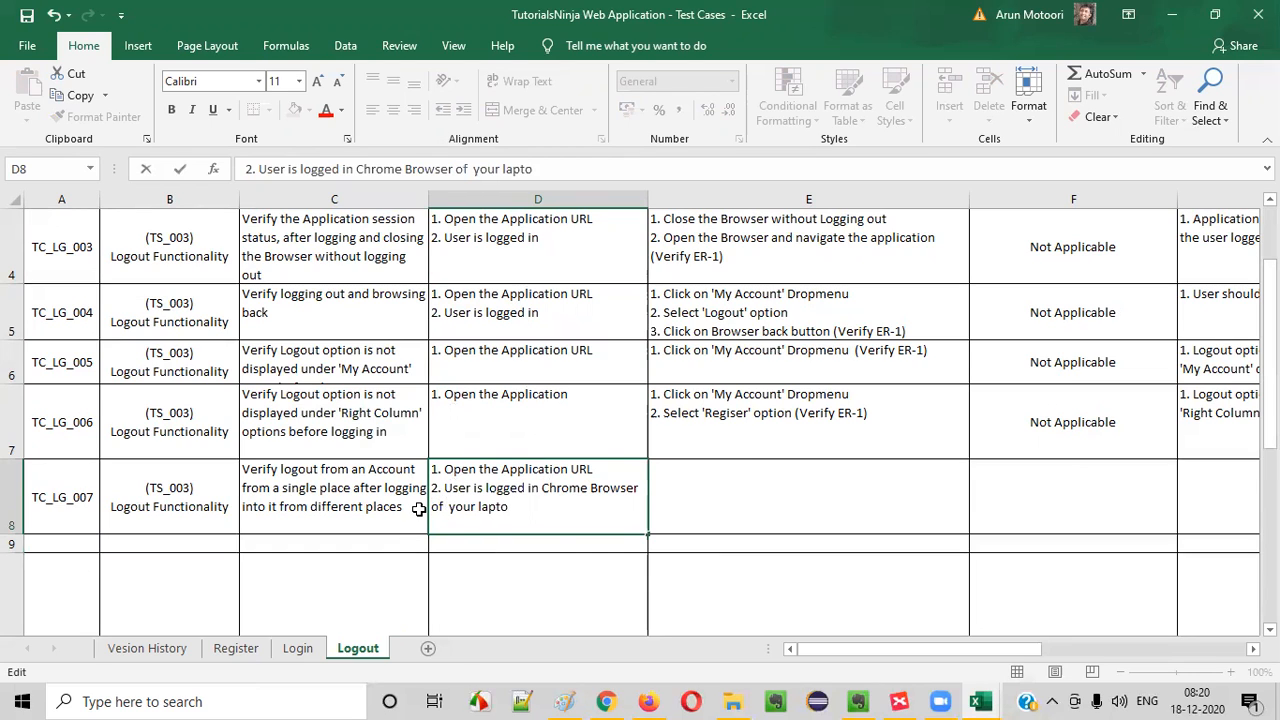
pyautogui.press('BackSpace')
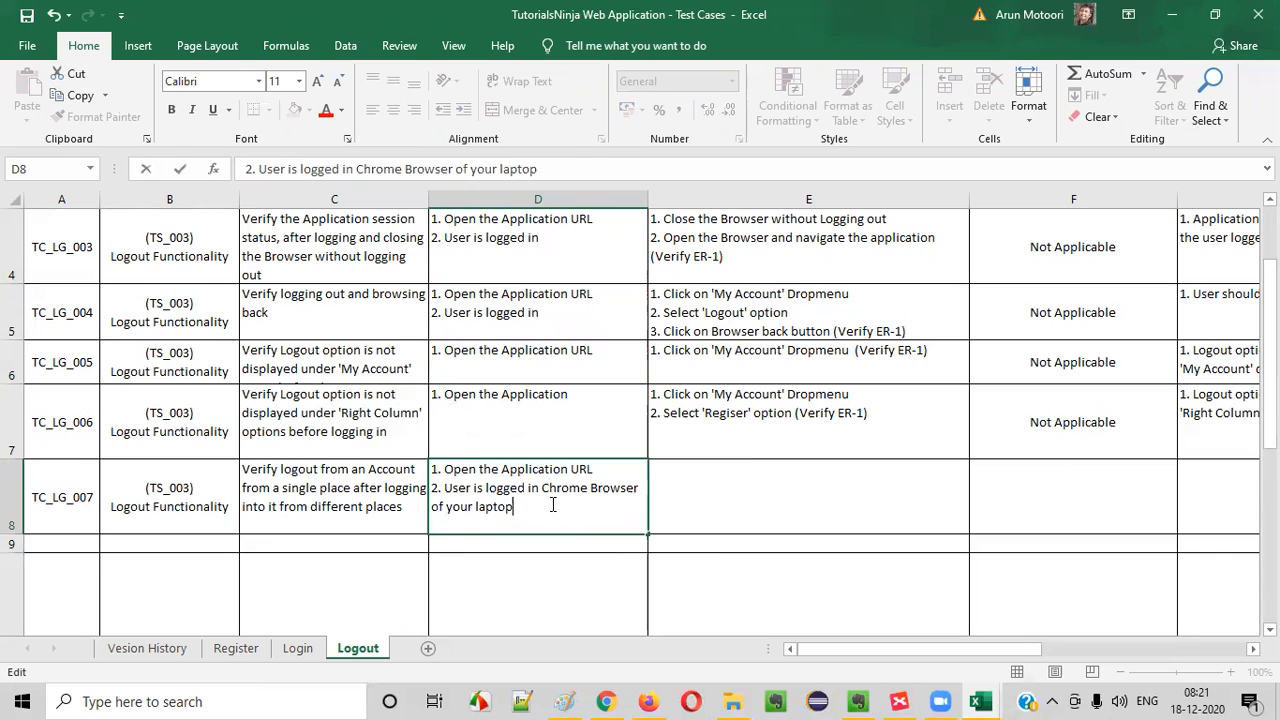
# - Add a third line in D8 reading "3. User is logged in with the same acccount of step2 in Firef"
pyautogui.hotkey('alt', 'Return')
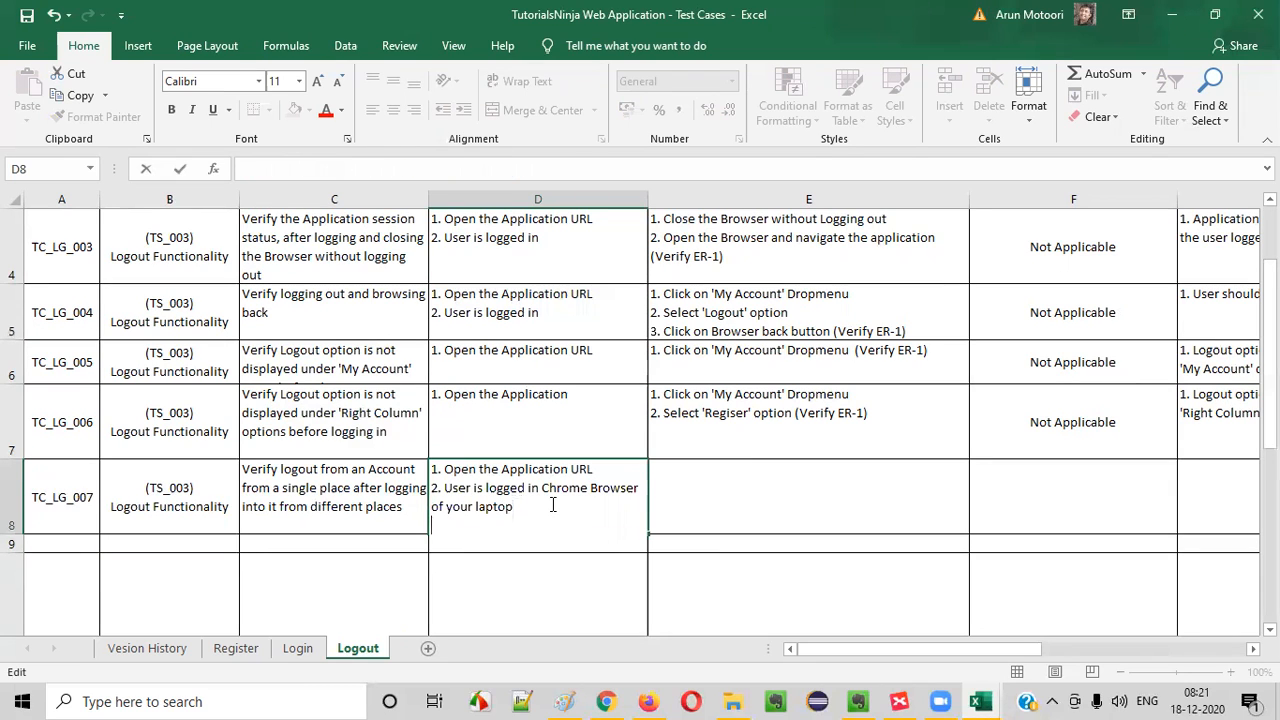
pyautogui.write('3. User is logged in wti')
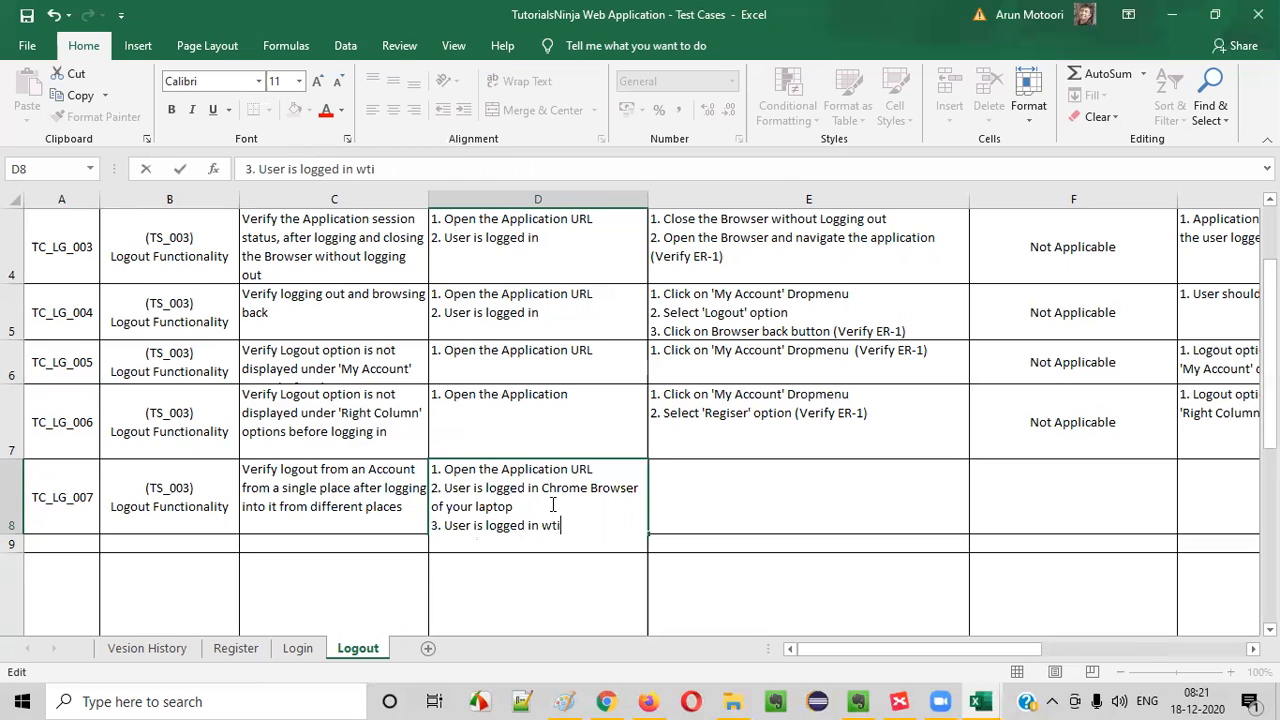
pyautogui.press('BackSpace')
pyautogui.write('ith the same acccount of step2 in Firef')
# - Replace "Chrome" with "Firefox" in the second line of D8
pyautogui.doubleClick(563, 488)
pyautogui.write('Firevo')
pyautogui.press('BackSpace')
pyautogui.press('BackSpace')
pyautogui.write('fox')
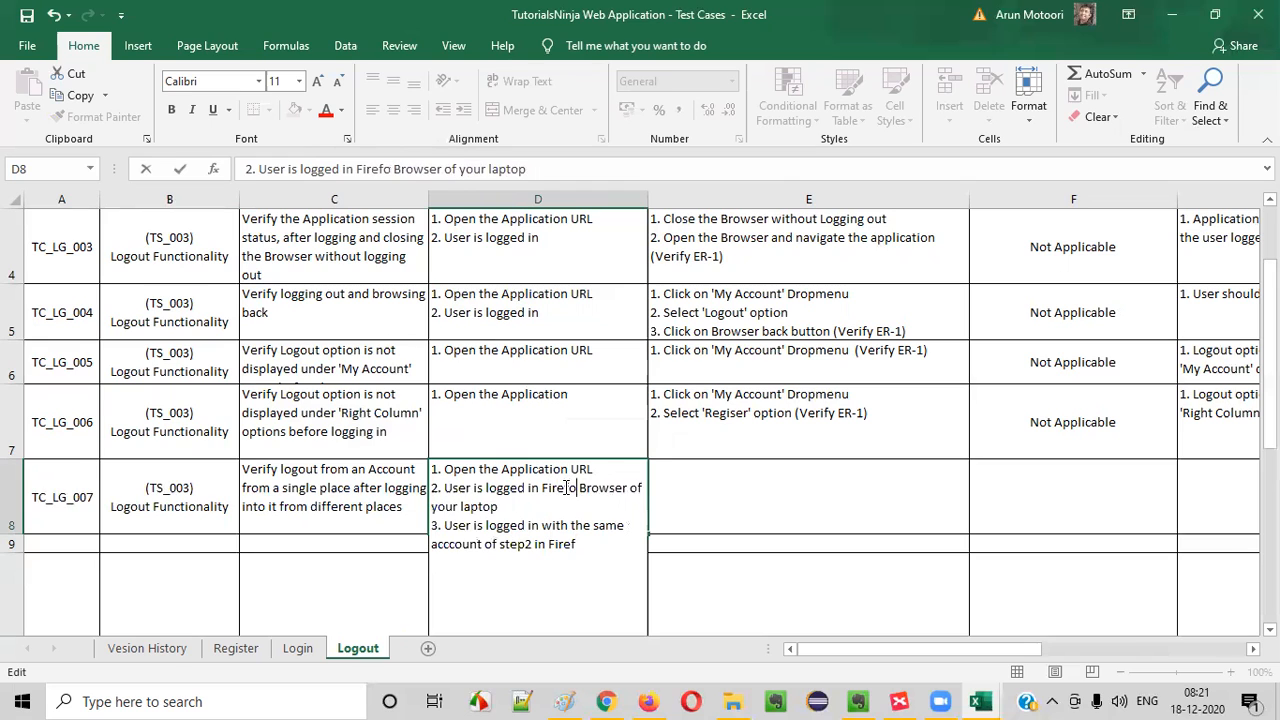
# - Replace the unfinished browser name ending D8's third line with "Chrome browser of your Mobile device" and commit the cell
pyautogui.doubleClick(563, 544)
pyautogui.write('C')
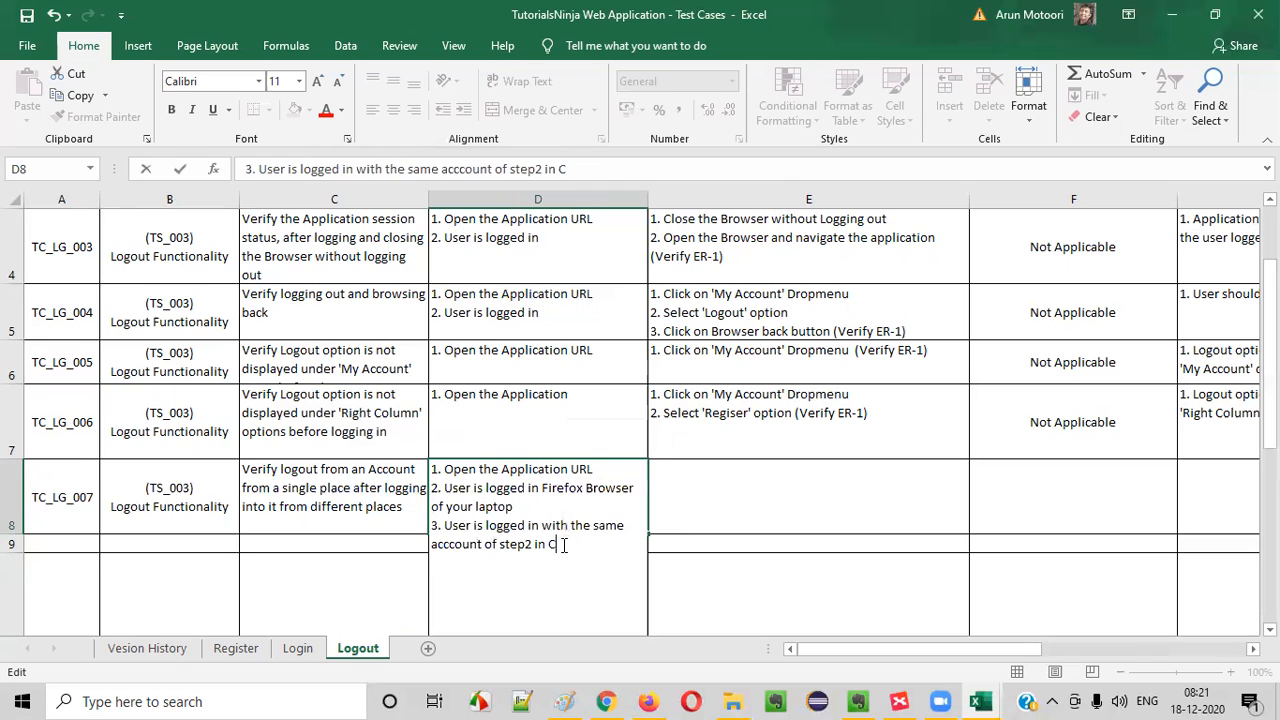
pyautogui.write('hrome browser of your ')
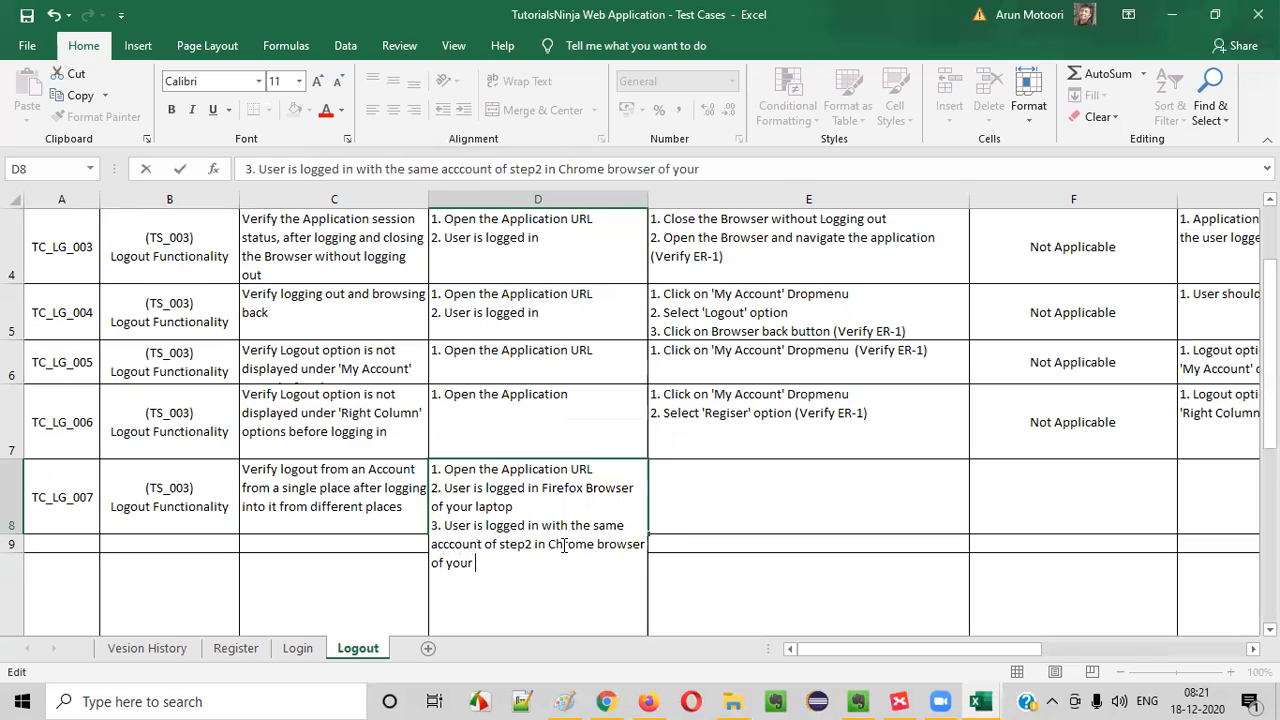
pyautogui.write('Mobile device')
pyautogui.click(366, 514)
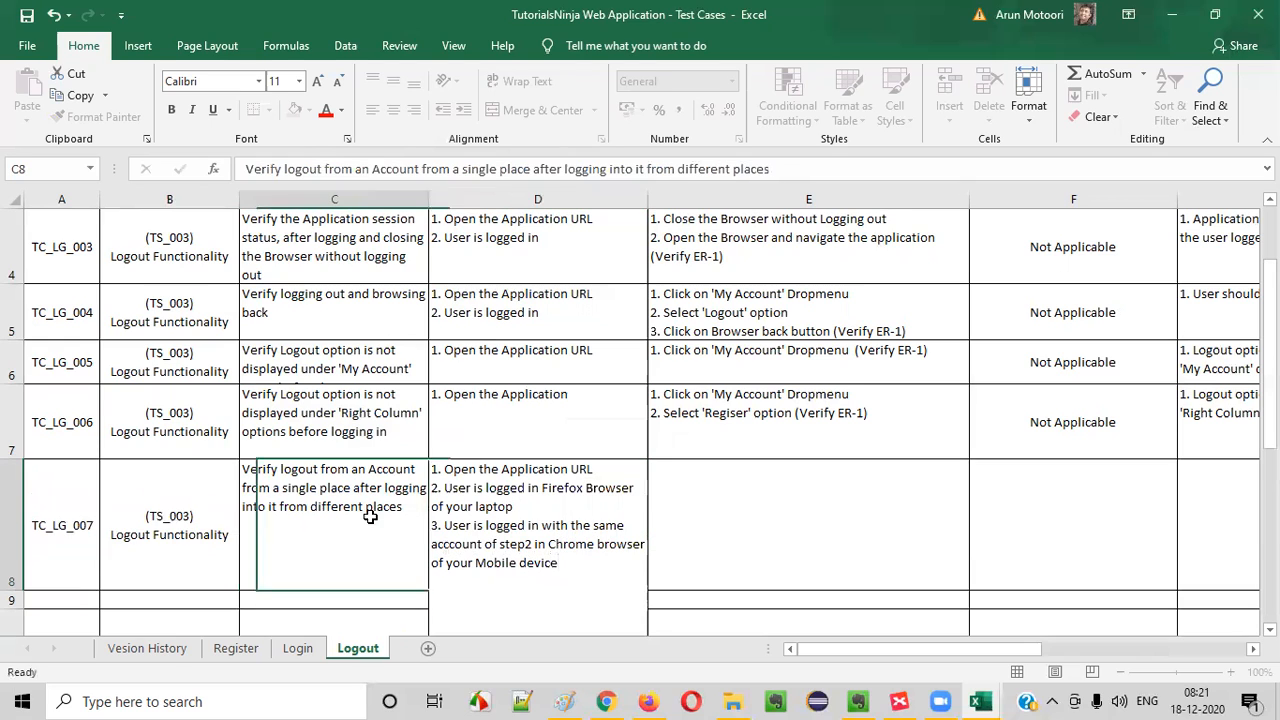
# - Review the laptop and mobile device login lines in D8 of TC_LG_007
pyautogui.click(600, 536)
pyautogui.doubleClick(580, 510)
pyautogui.moveTo(487, 490); pyautogui.dragTo(573, 503)
pyautogui.click(573, 503)
pyautogui.moveTo(447, 508); pyautogui.dragTo(557, 511)
pyautogui.click(557, 511)
pyautogui.moveTo(487, 530); pyautogui.dragTo(645, 545)
pyautogui.click(546, 544)
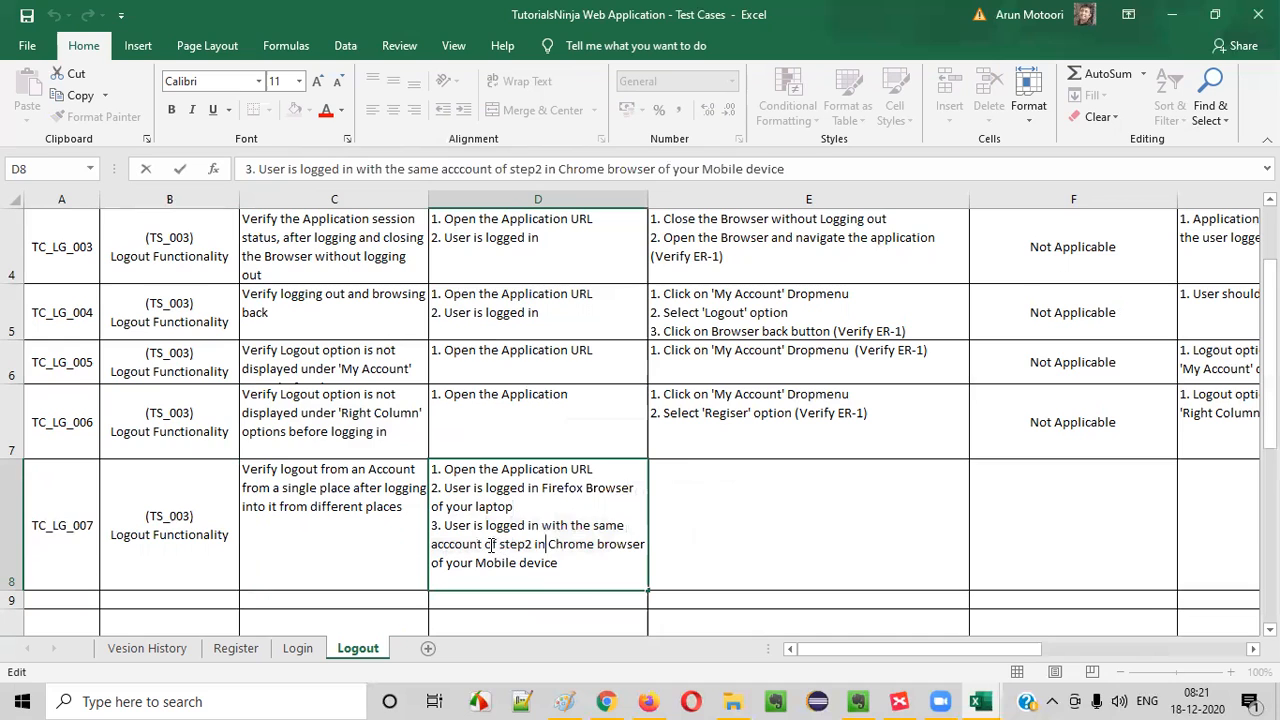
pyautogui.moveTo(486, 544); pyautogui.dragTo(648, 546)
pyautogui.click(560, 563)
# - Enter "1. Click on 'My Account' Dropmenu in Firefox Browser" in E8, reusing the first line of E5
pyautogui.click(700, 500)
pyautogui.write('`1')
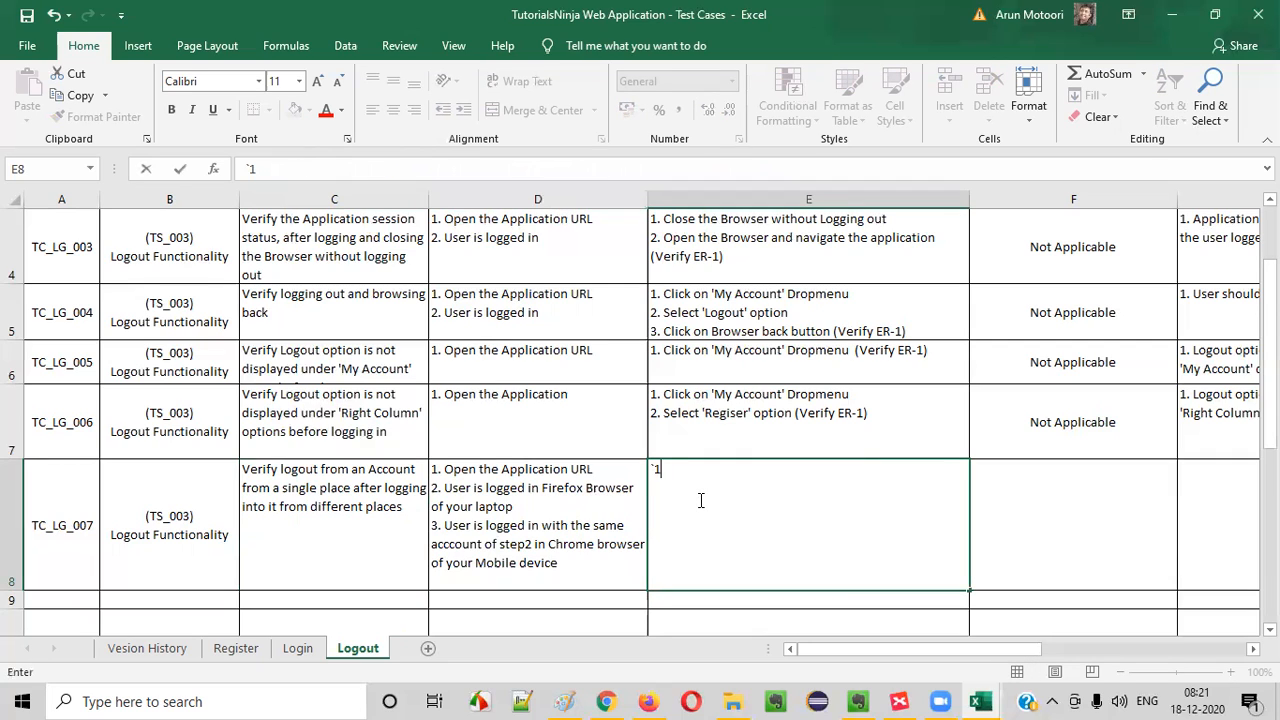
pyautogui.write(' Click')
pyautogui.doubleClick(792, 312)
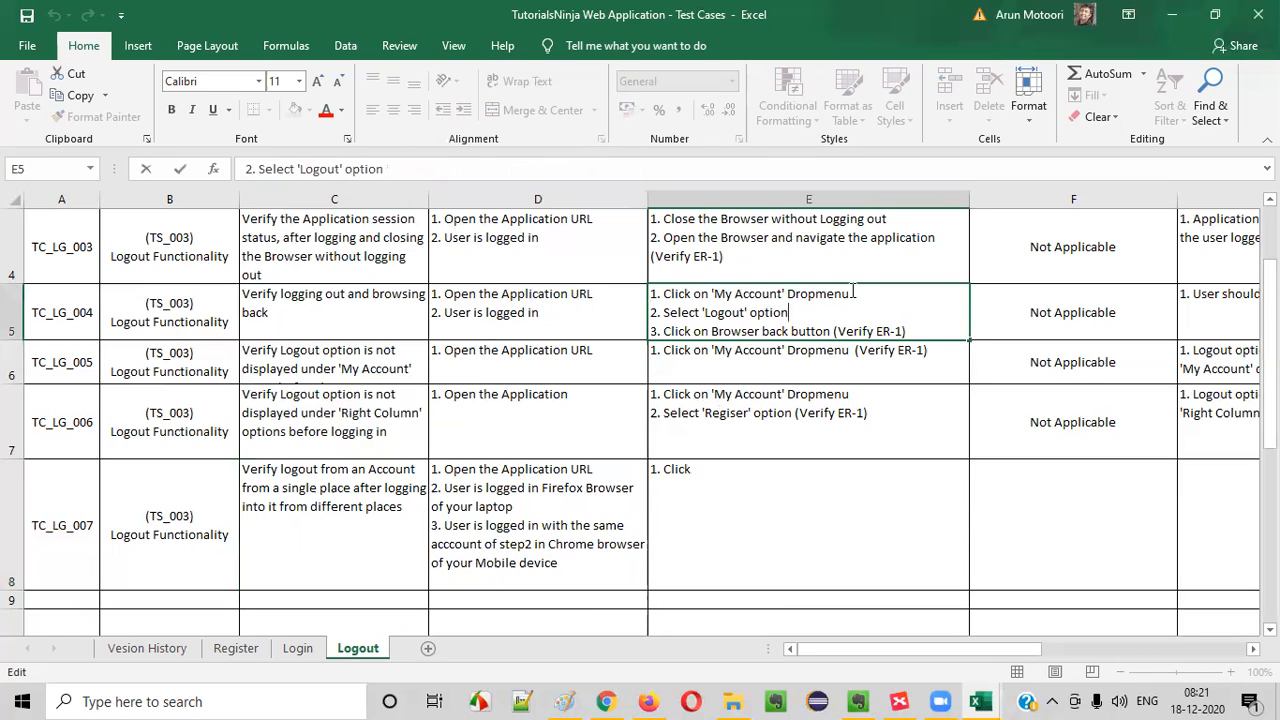
pyautogui.moveTo(853, 291); pyautogui.dragTo(312, 223)
pyautogui.hotkey('ctrl', 'c')
pyautogui.doubleClick(766, 479)
pyautogui.moveTo(766, 479); pyautogui.dragTo(334, 433)
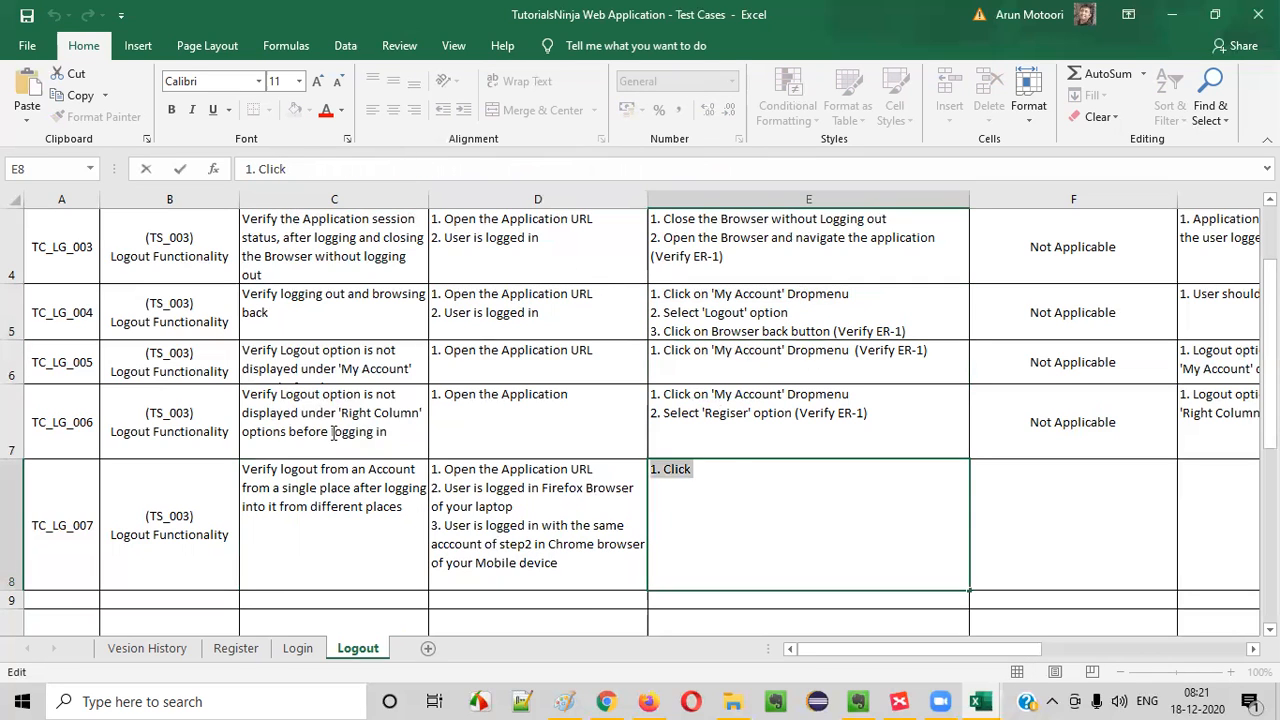
pyautogui.hotkey('ctrl', 'v')
pyautogui.press('BackSpace')
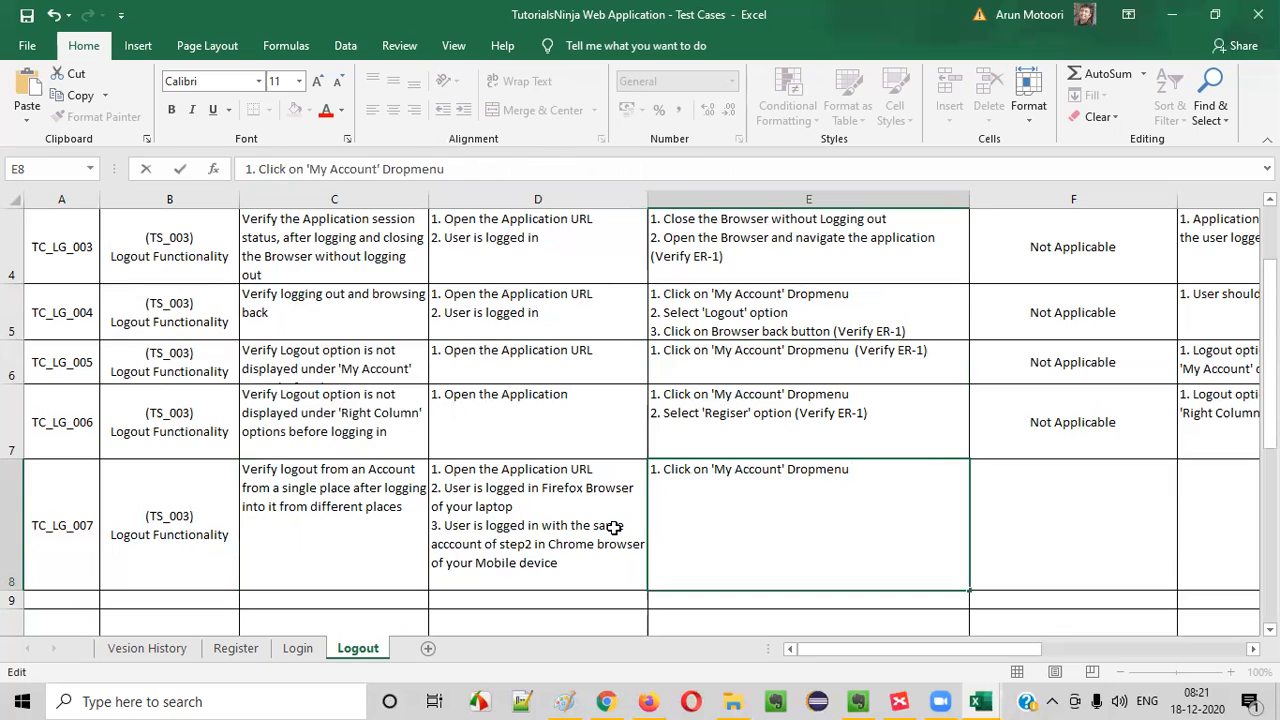
pyautogui.write('in Firefox Browser')
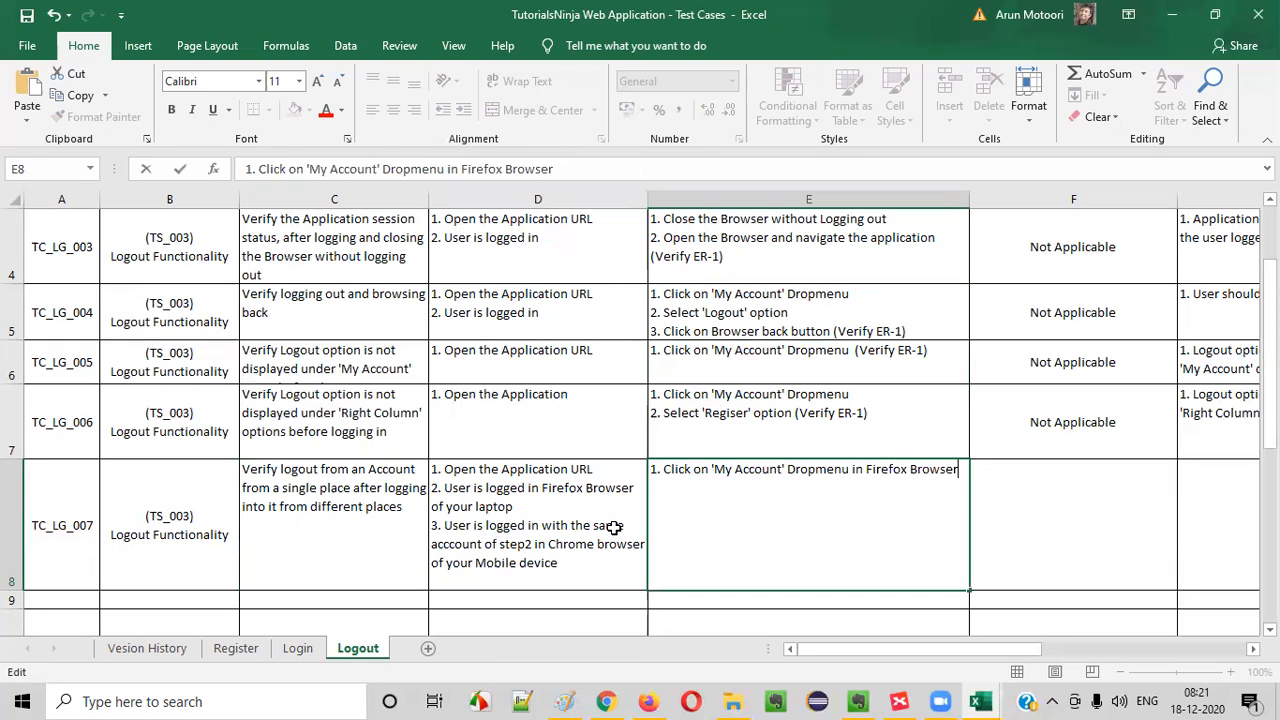
# - Add "2. Select 'Logout' option" as the second line of E8
pyautogui.hotkey('alt', 'Return')
pyautogui.write('2. Select')
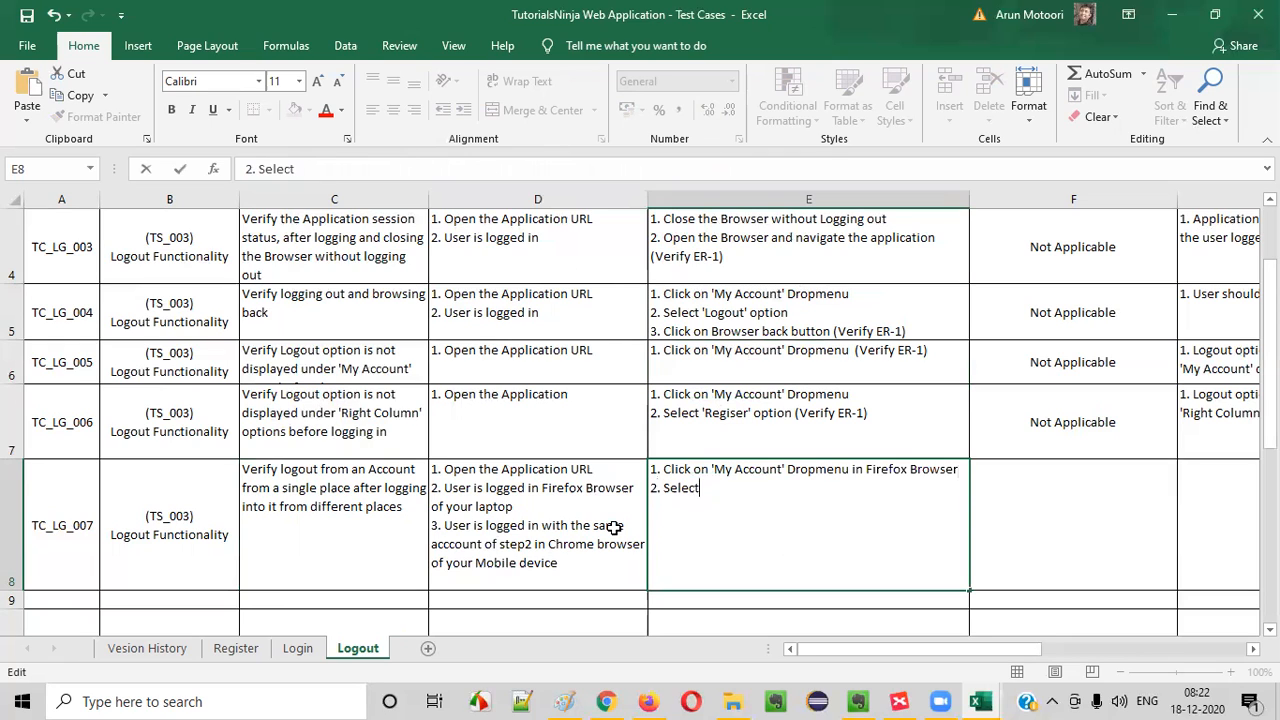
pyautogui.write(' Logout option')
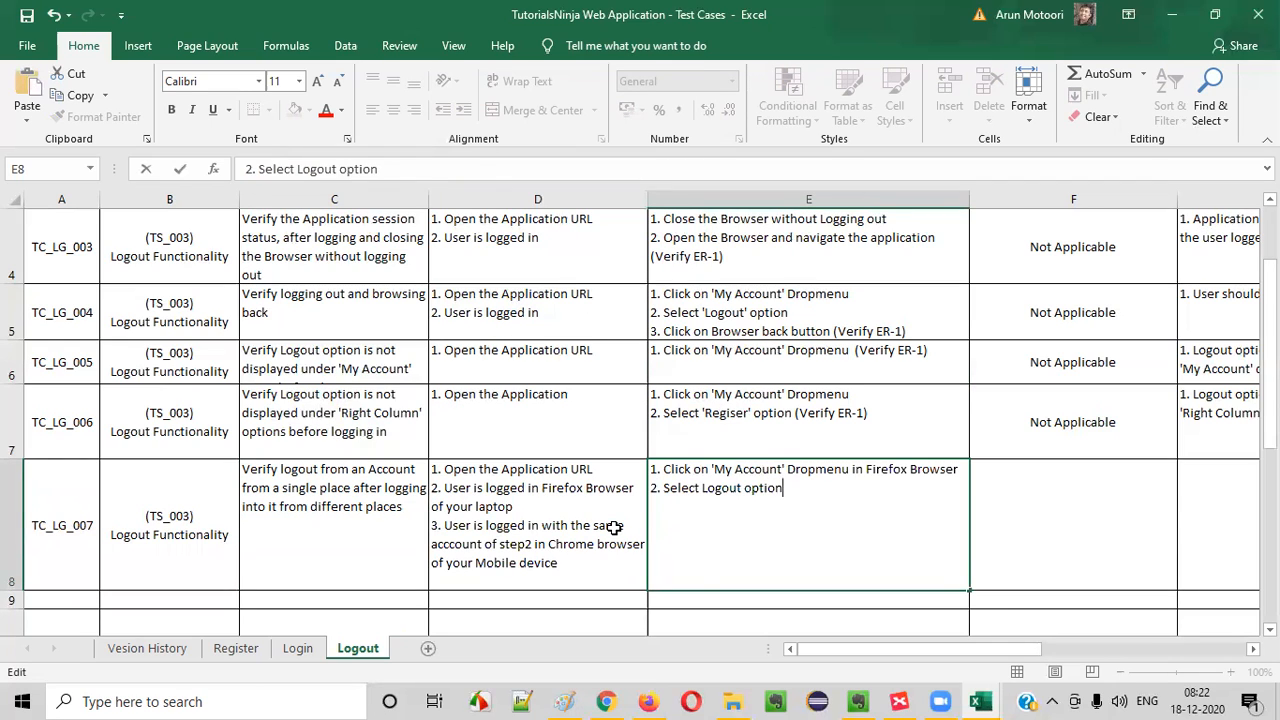
pyautogui.write('/')
pyautogui.press('BackSpace')
pyautogui.write("'")
pyautogui.click(746, 487)
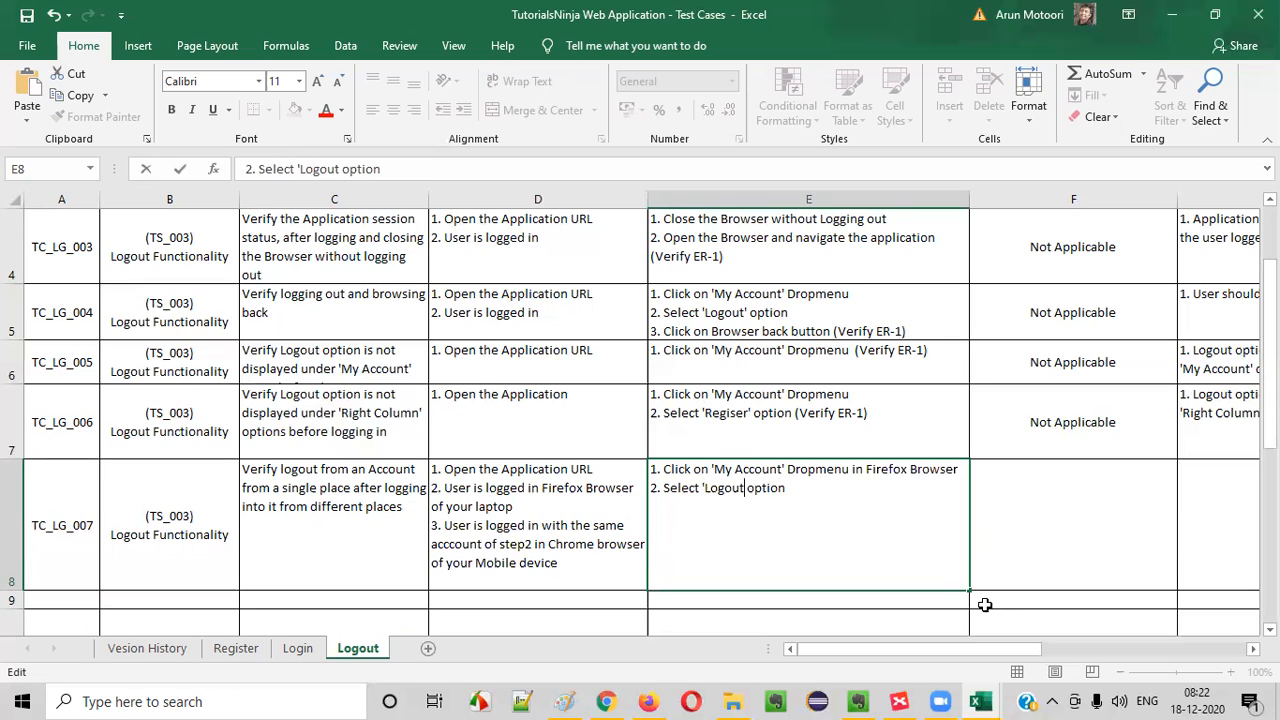
pyautogui.write("'")
pyautogui.hotkey('ctrl', 'a')
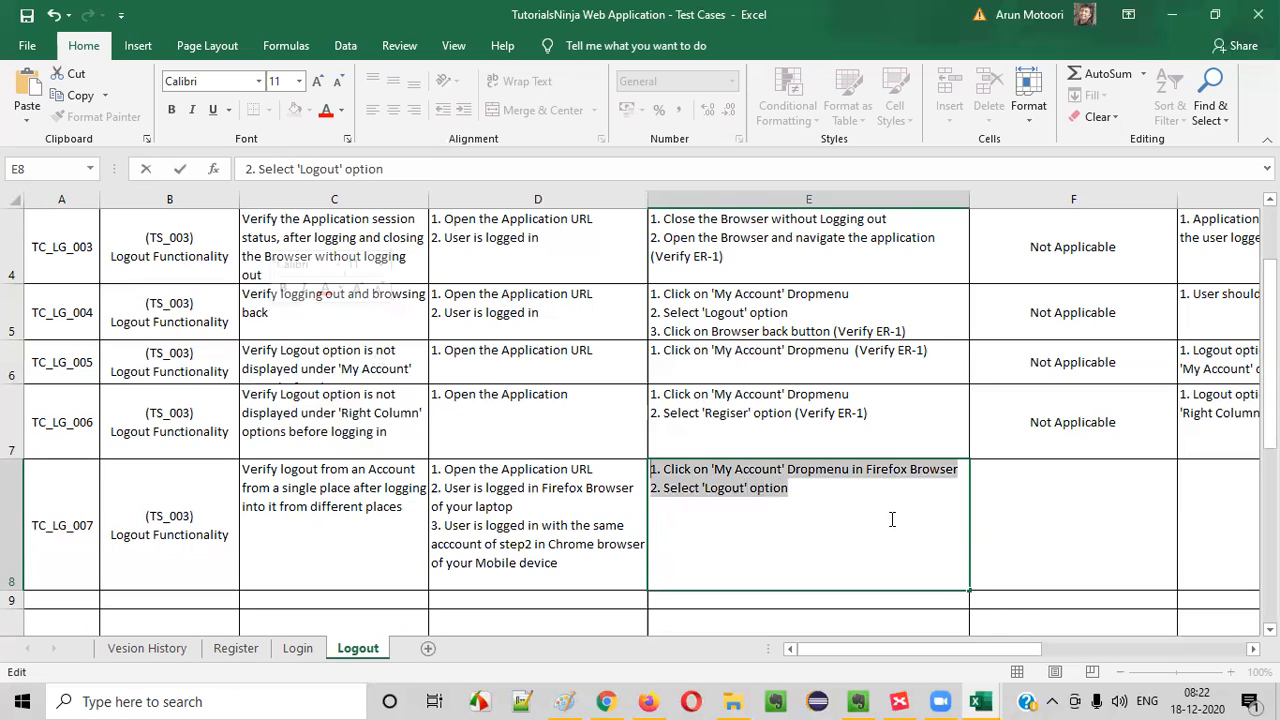
pyautogui.click(811, 490)
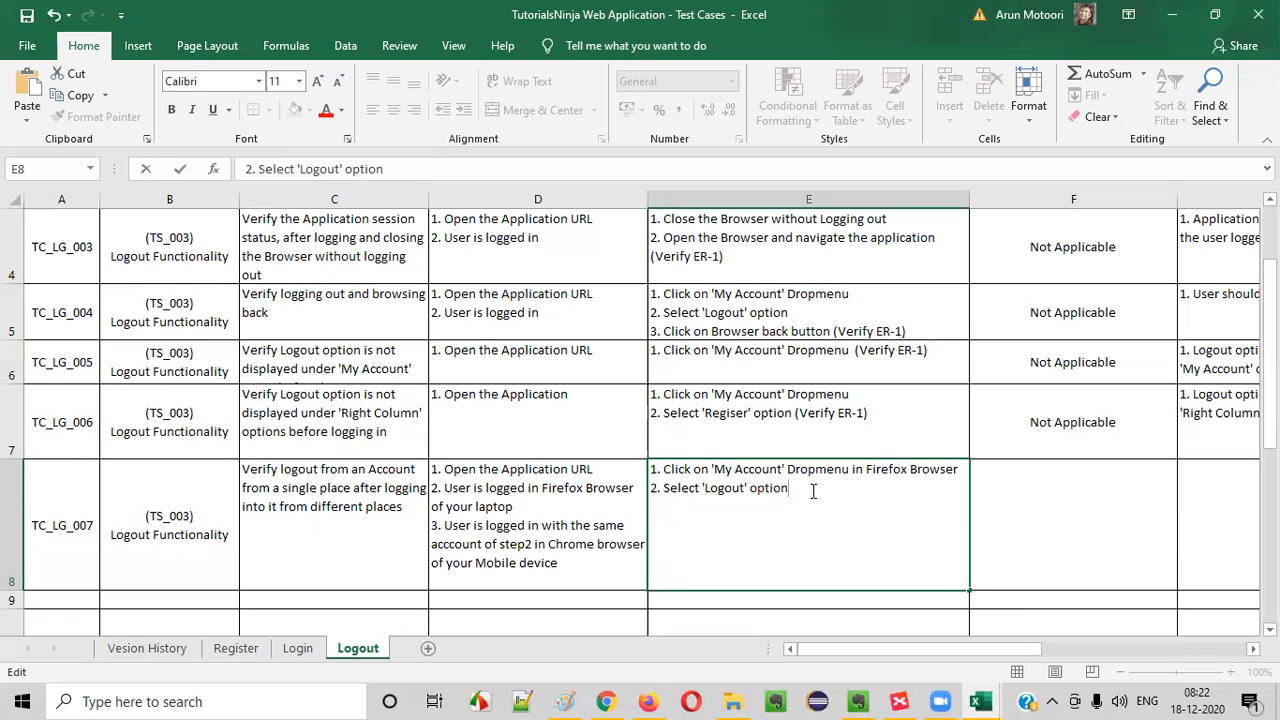
# - Add a third line to E8 reading "3. Perform any operation say navigating to Address Book page"
pyautogui.hotkey('alt', 'Return')
pyautogui.write('3. Click on')
pyautogui.press('BackSpace')
pyautogui.press('BackSpace')
pyautogui.press('BackSpace')
pyautogui.press('BackSpace')
pyautogui.press('BackSpace')
pyautogui.press('BackSpace')
pyautogui.press('BackSpace')
pyautogui.press('BackSpace')
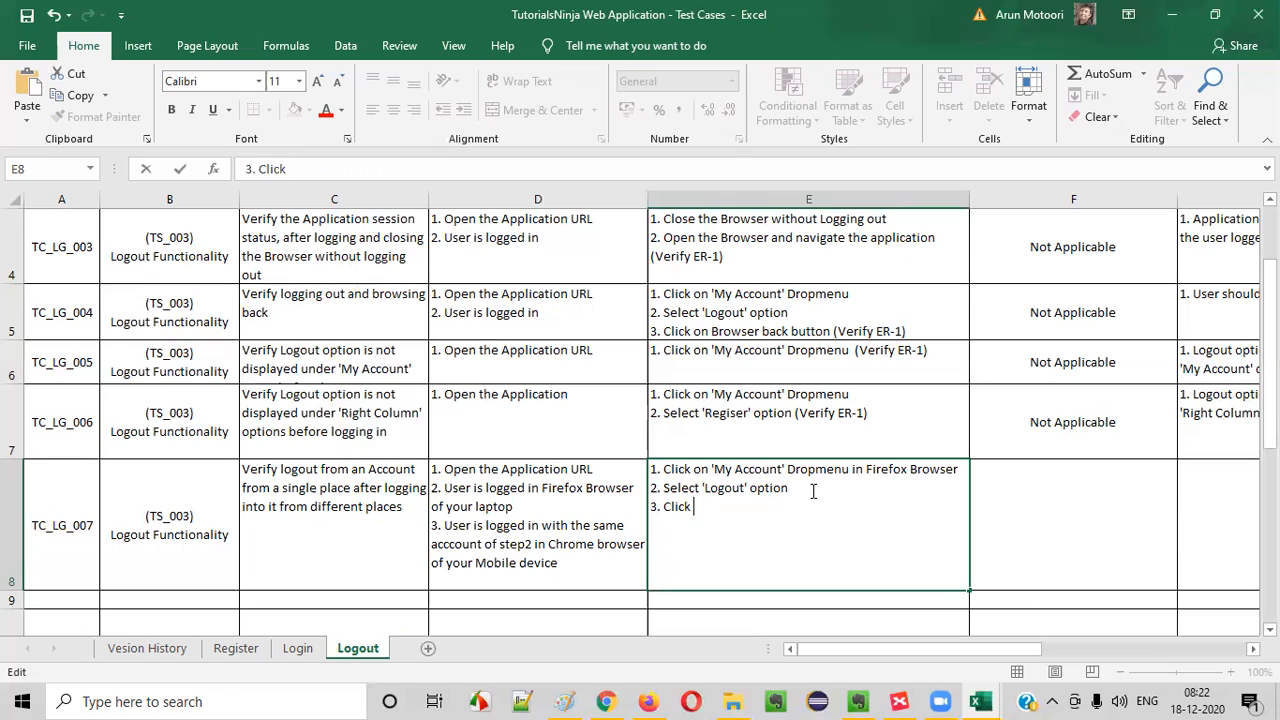
pyautogui.write('Perform any operation say')
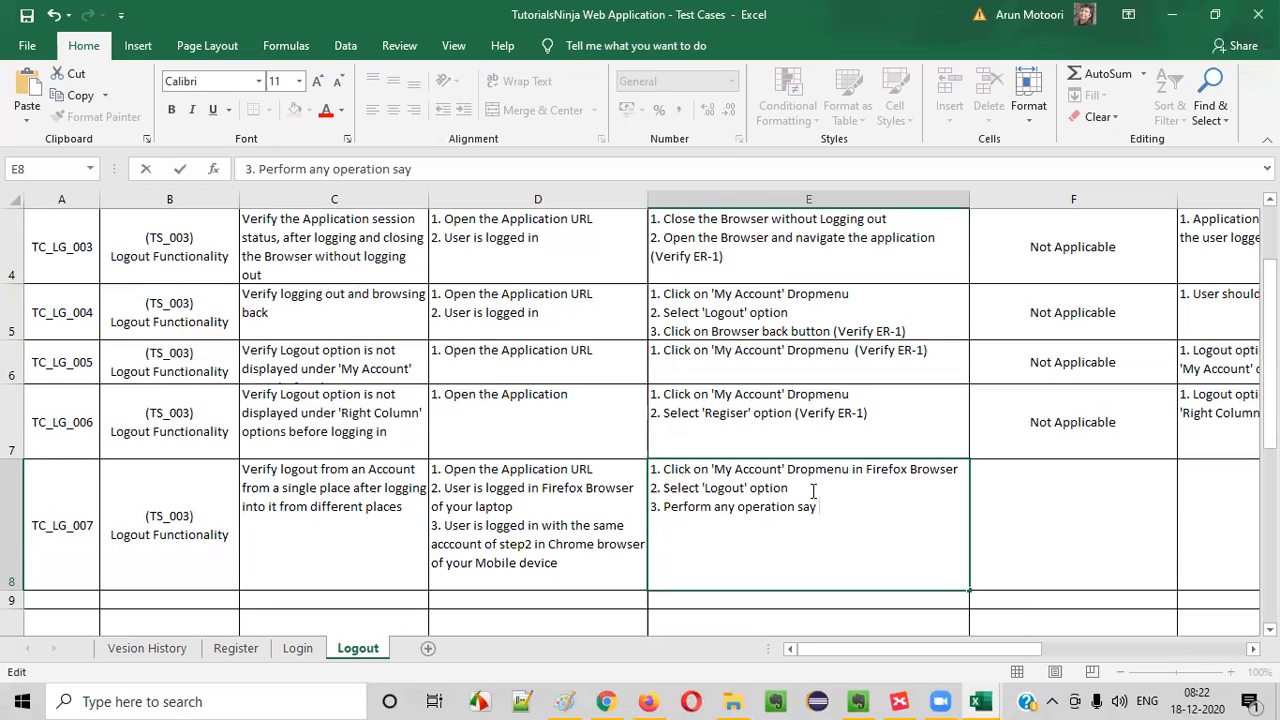
pyautogui.write(' navigating to A')
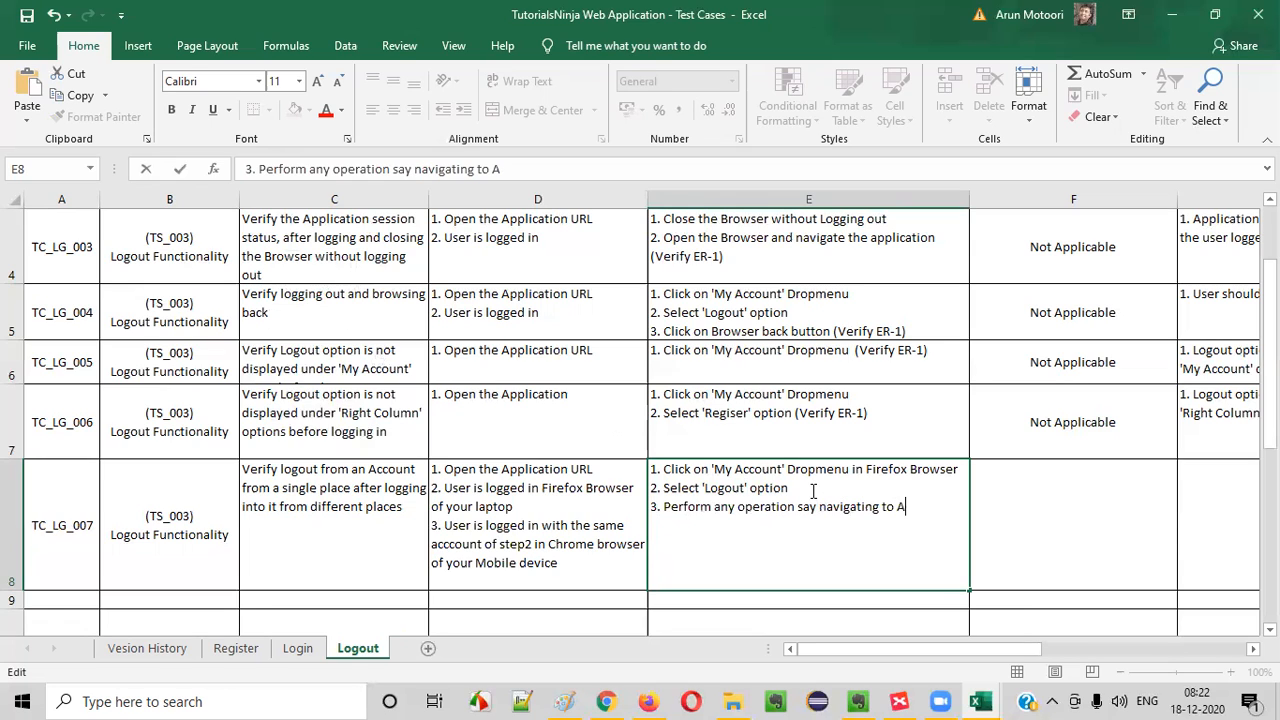
pyautogui.write('dress Book page ')
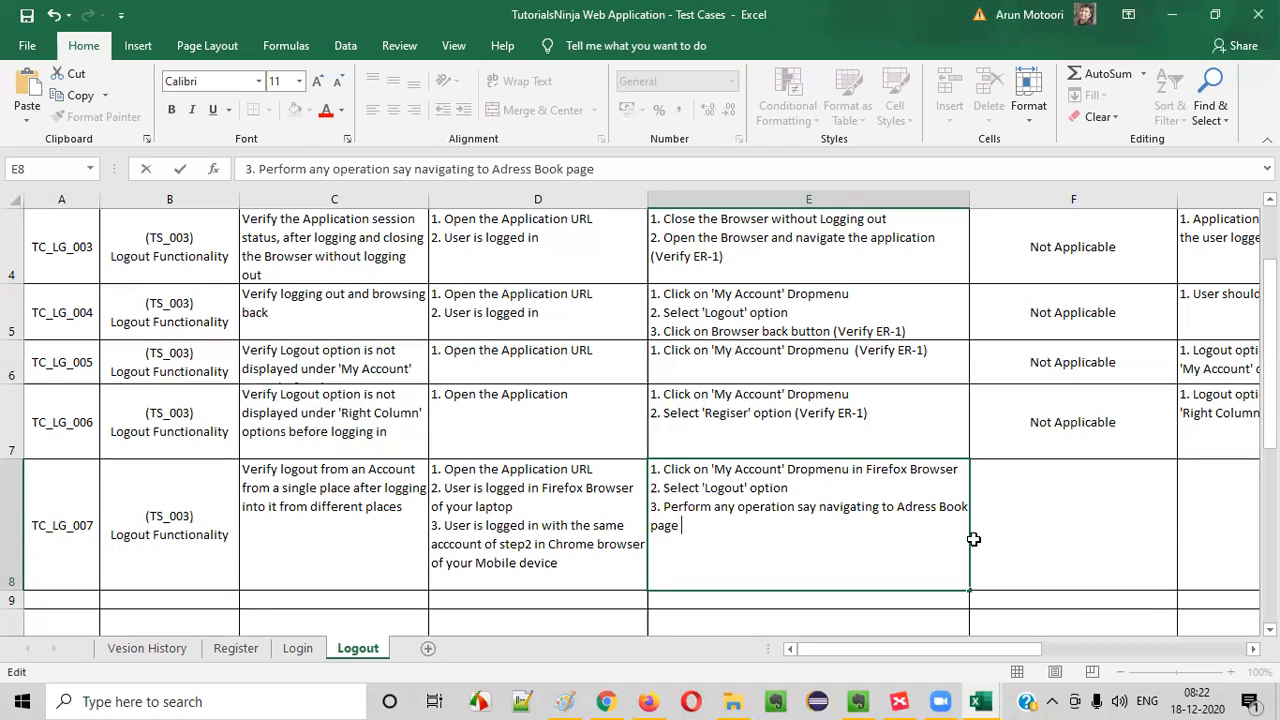
pyautogui.write('d')
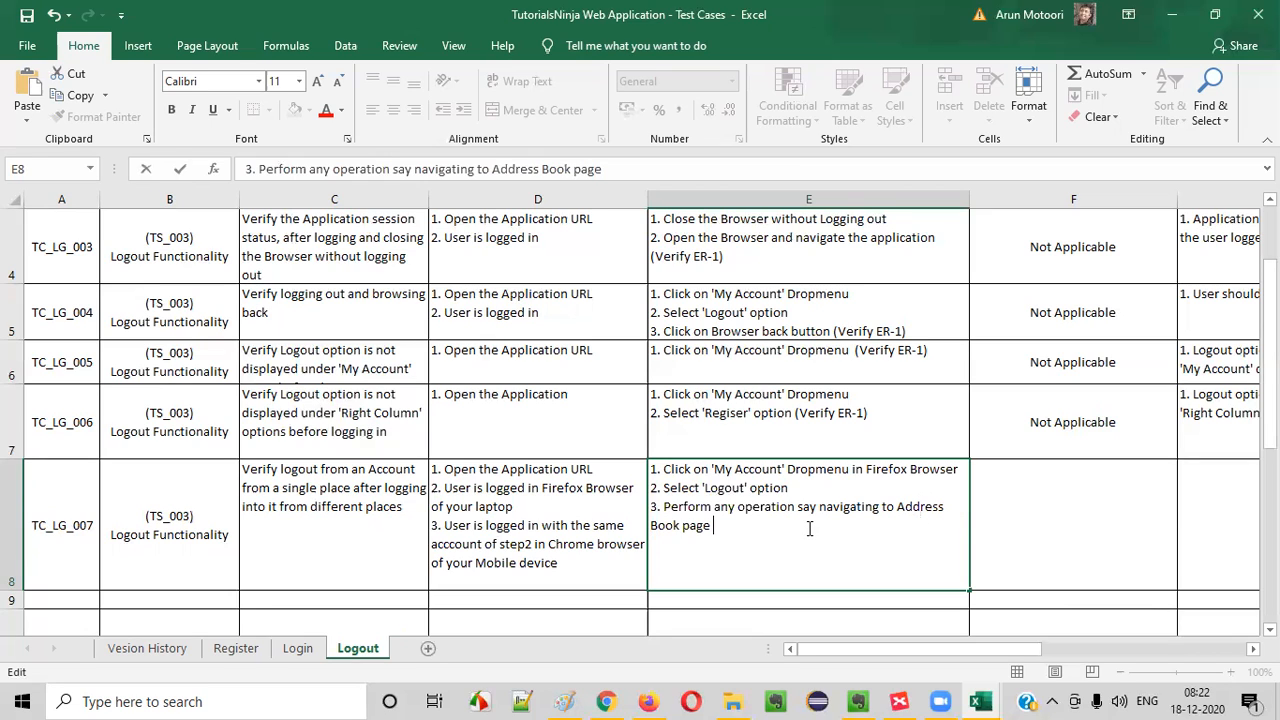
pyautogui.write('in the ')
pyautogui.write('Chrome Bro')
pyautogui.write('sewr o')
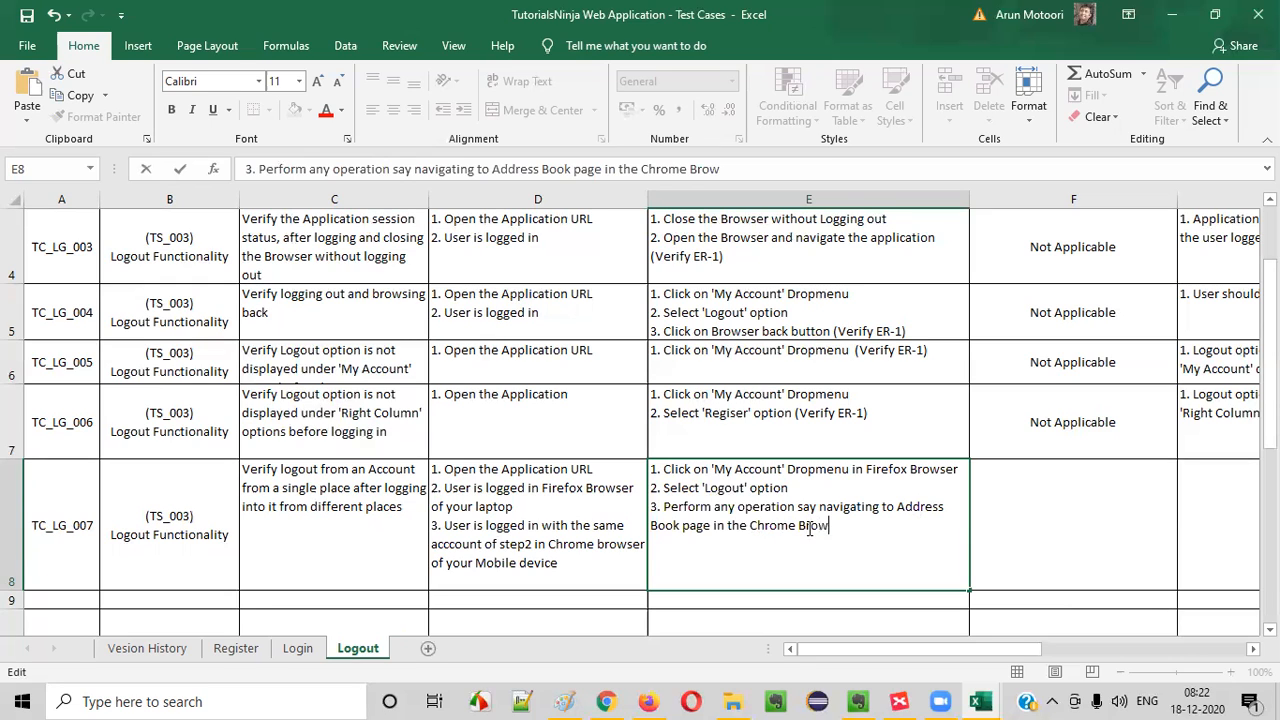
# - Complete E8's third line with "in the Chrome Browser of Mobile device (Verify ER-1)" and commit the cell
pyautogui.press('BackSpace')
pyautogui.press('BackSpace')
pyautogui.press('BackSpace')
pyautogui.press('BackSpace')
pyautogui.press('BackSpace')
pyautogui.write('wser of Mobiel')
pyautogui.press('BackSpace')
pyautogui.write('le devic')
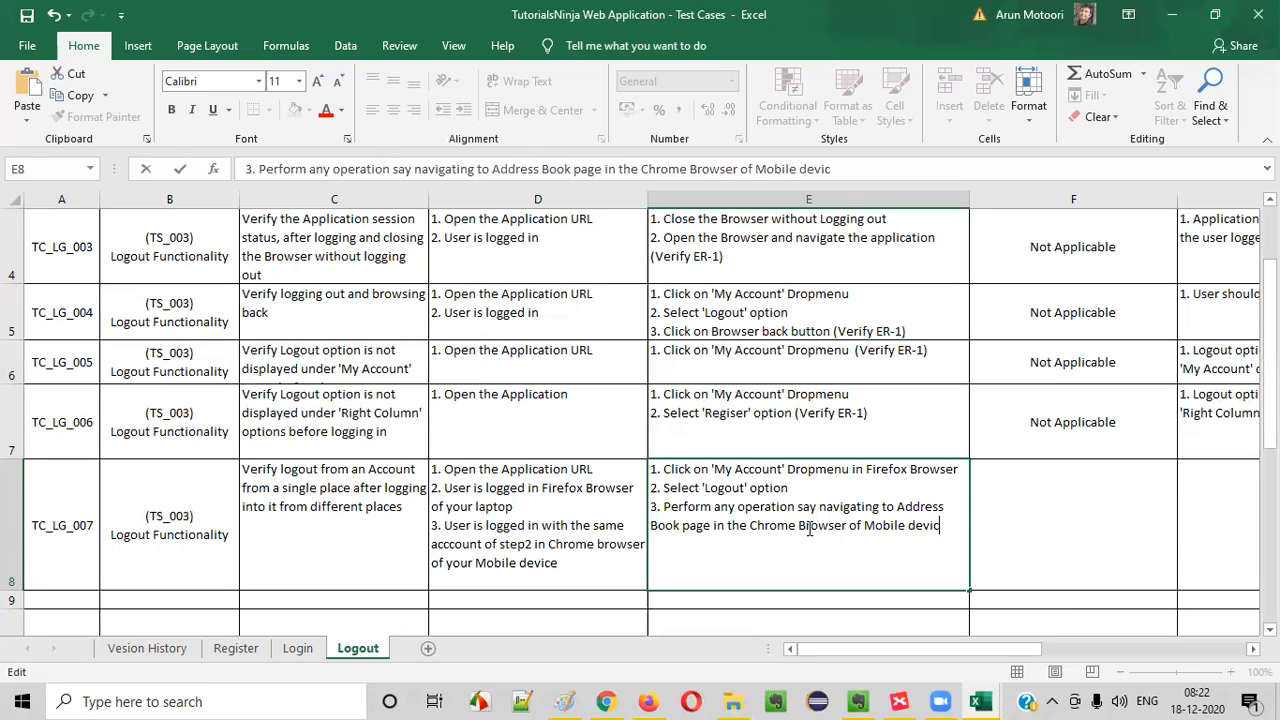
pyautogui.write('e (Verify ER-1')
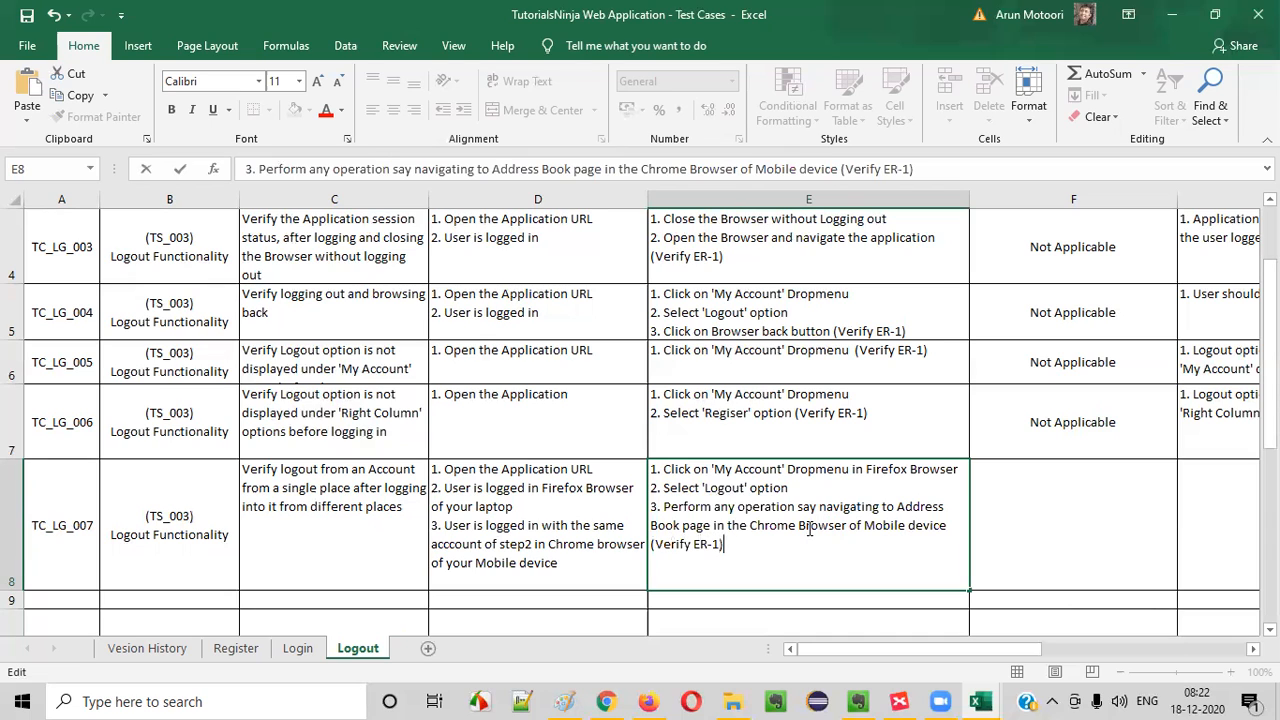
pyautogui.hotkey('ctrl', 'Return')
# - Copy "Not Applicable" from F7 into F8 for TC_LG_007
pyautogui.click(1077, 466)
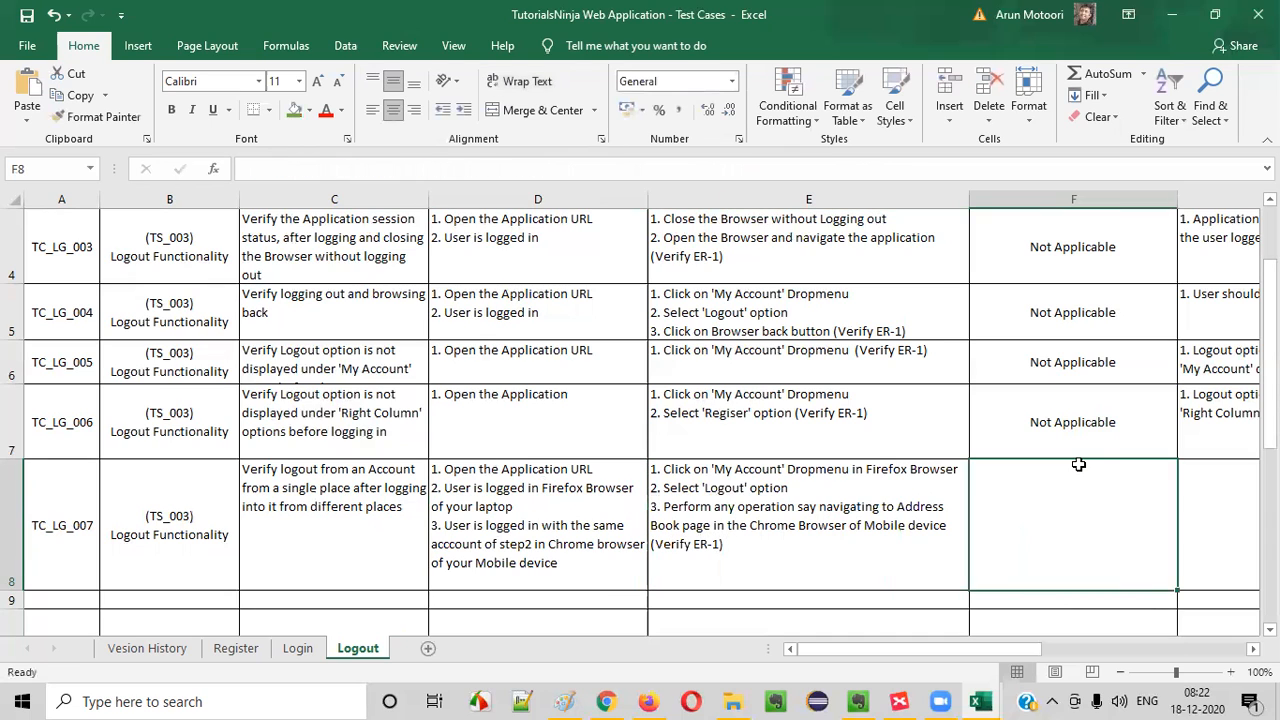
pyautogui.click(1092, 424)
pyautogui.hotkey('ctrl', 'c')
pyautogui.click(1040, 508)
pyautogui.hotkey('ctrl', 'v')
pyautogui.press('ctrl')
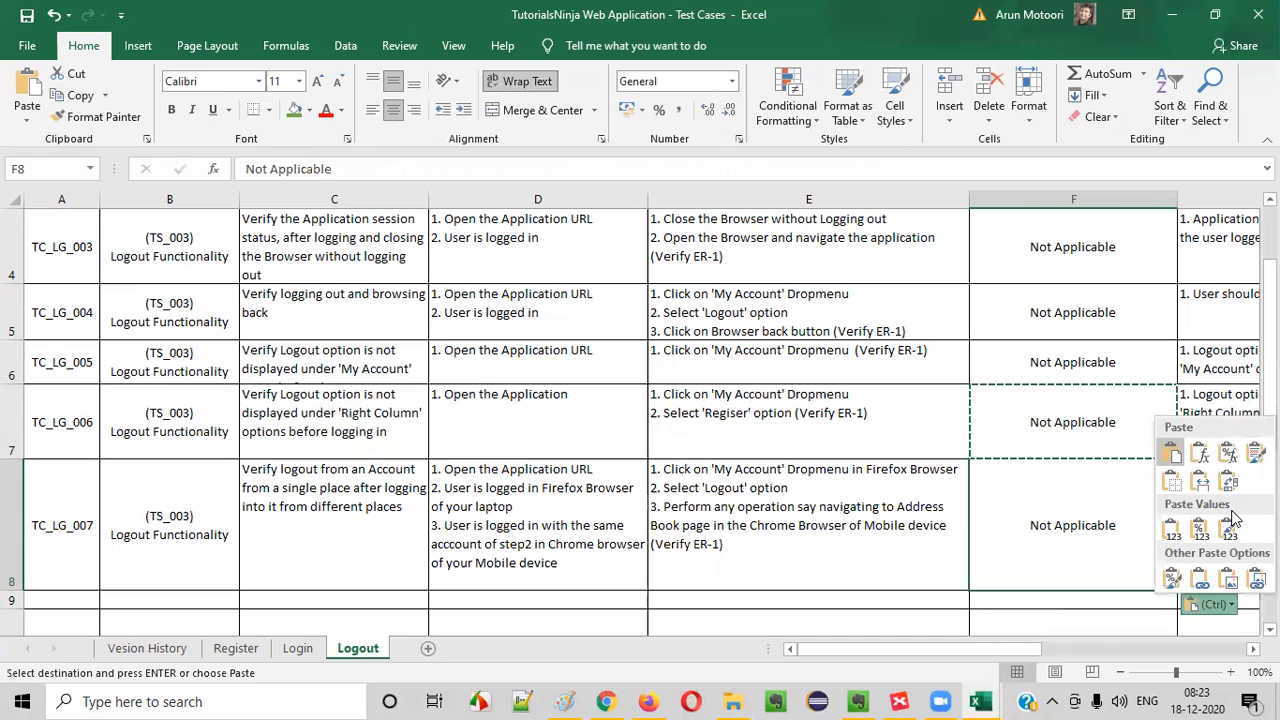
# - Start the expected result in G8 with "1. User be logged out in Mobile device too"
pyautogui.click(1229, 491)
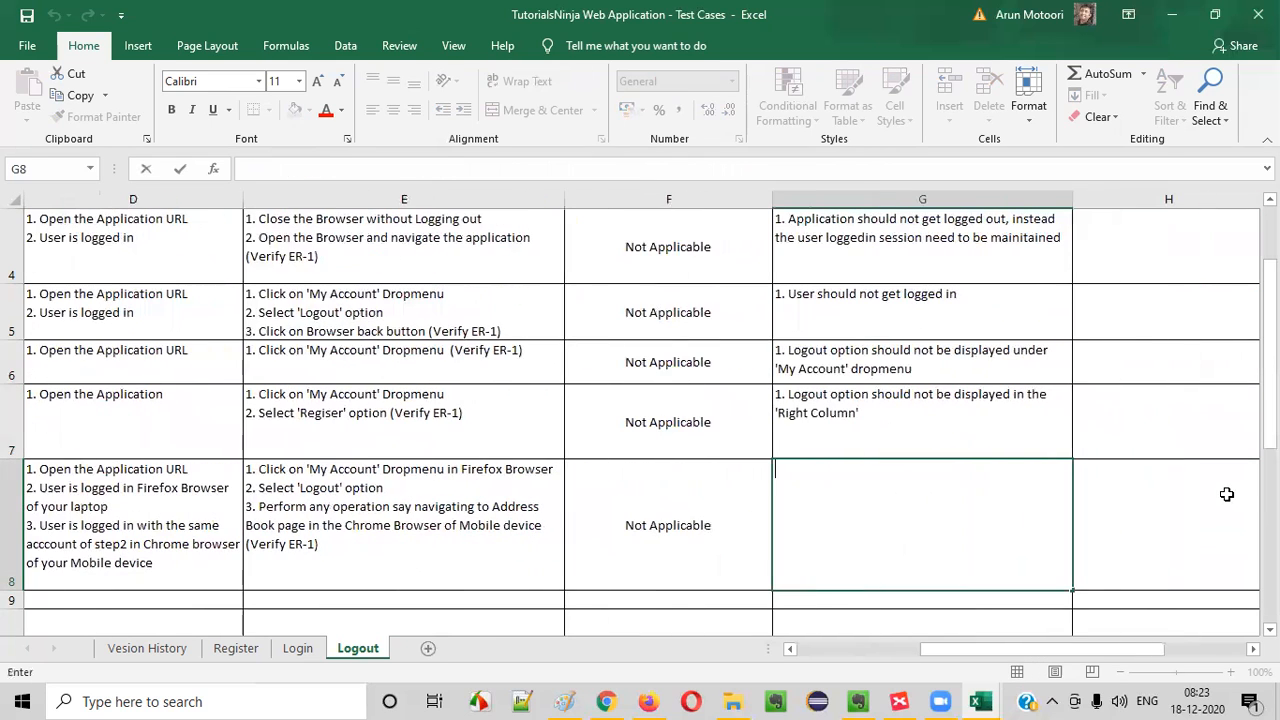
pyautogui.write('1. User')
pyautogui.press('BackSpace')
pyautogui.press('BackSpace')
pyautogui.press('BackSpace')
pyautogui.press('BackSpace')
pyautogui.write('User should be')
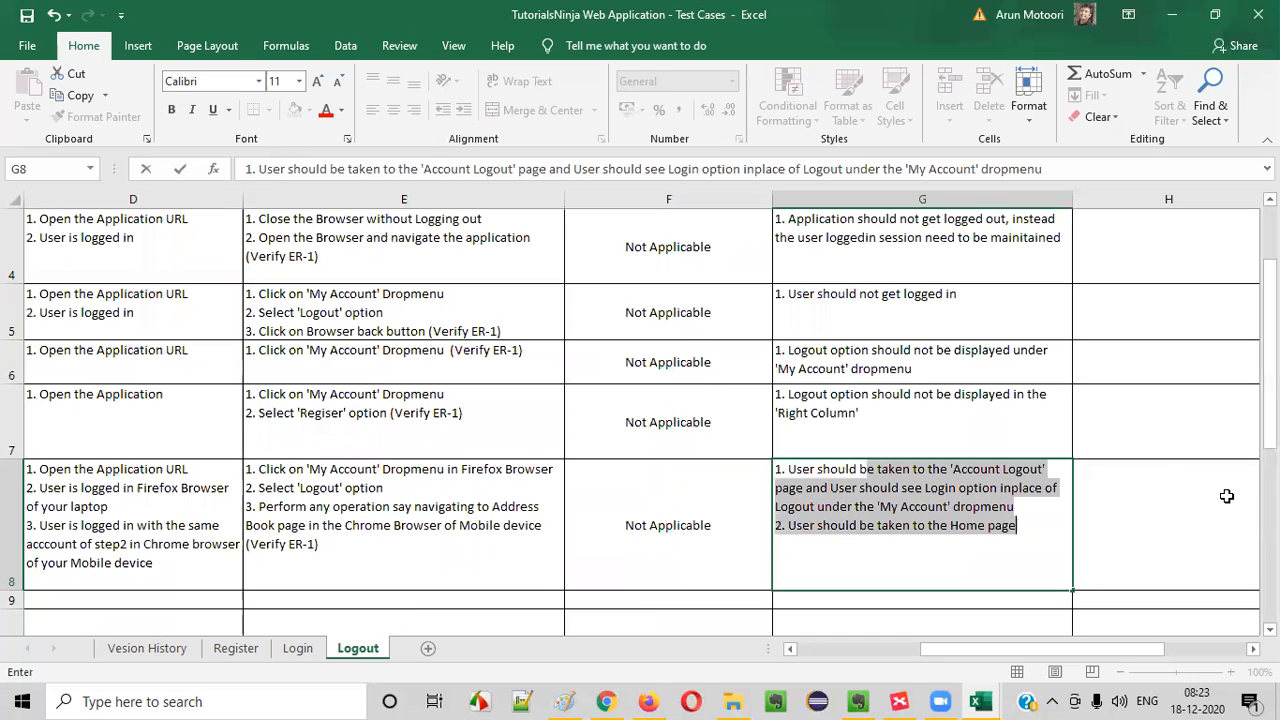
pyautogui.press('BackSpace')
pyautogui.press('BackSpace')
pyautogui.press('BackSpace')
pyautogui.press('BackSpace')
pyautogui.press('BackSpace')
pyautogui.press('BackSpace')
pyautogui.press('BackSpace')
pyautogui.press('BackSpace')
pyautogui.press('BackSpace')
pyautogui.press('BackSpace')
pyautogui.press('BackSpace')
pyautogui.write('be lgo')
pyautogui.press('BackSpace')
pyautogui.press('BackSpace')
pyautogui.write('ogged out ins')
pyautogui.press('BackSpace')
pyautogui.press('BackSpace')
pyautogui.press('BackSpace')
pyautogui.write('in Mobile d')
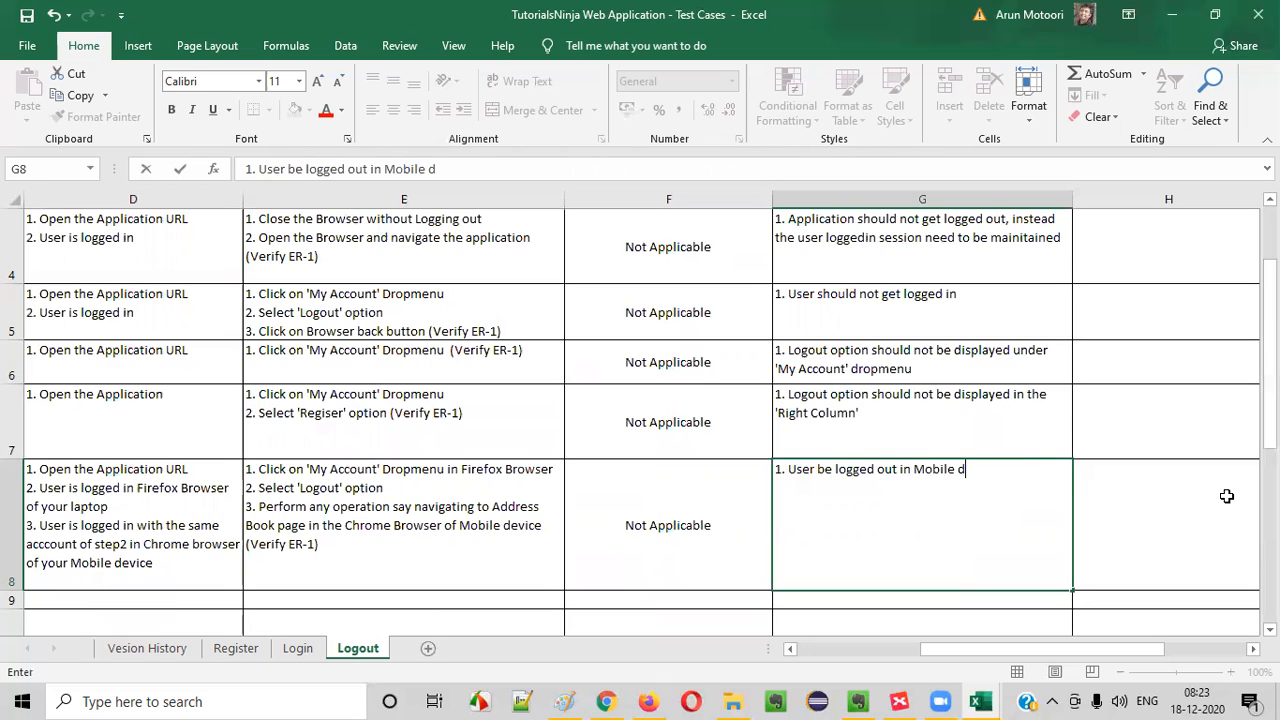
pyautogui.write('evice too, instead of getting nav')
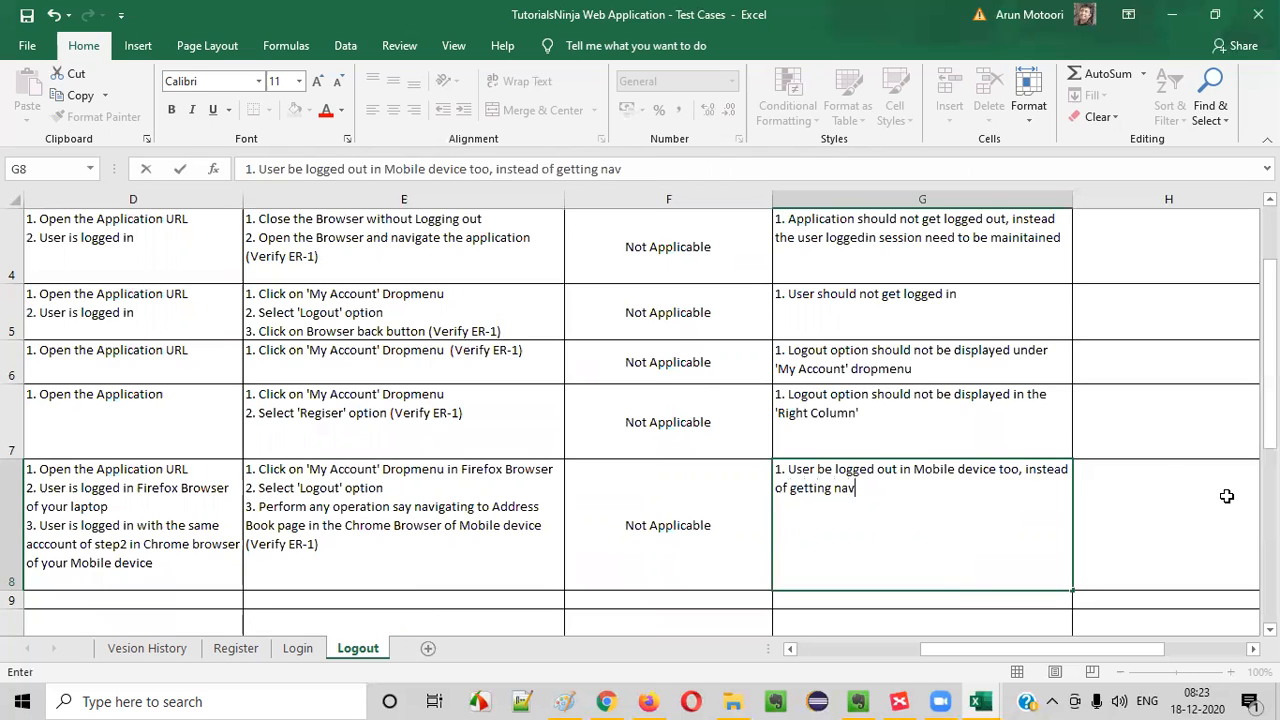
pyautogui.write('igated to the ')
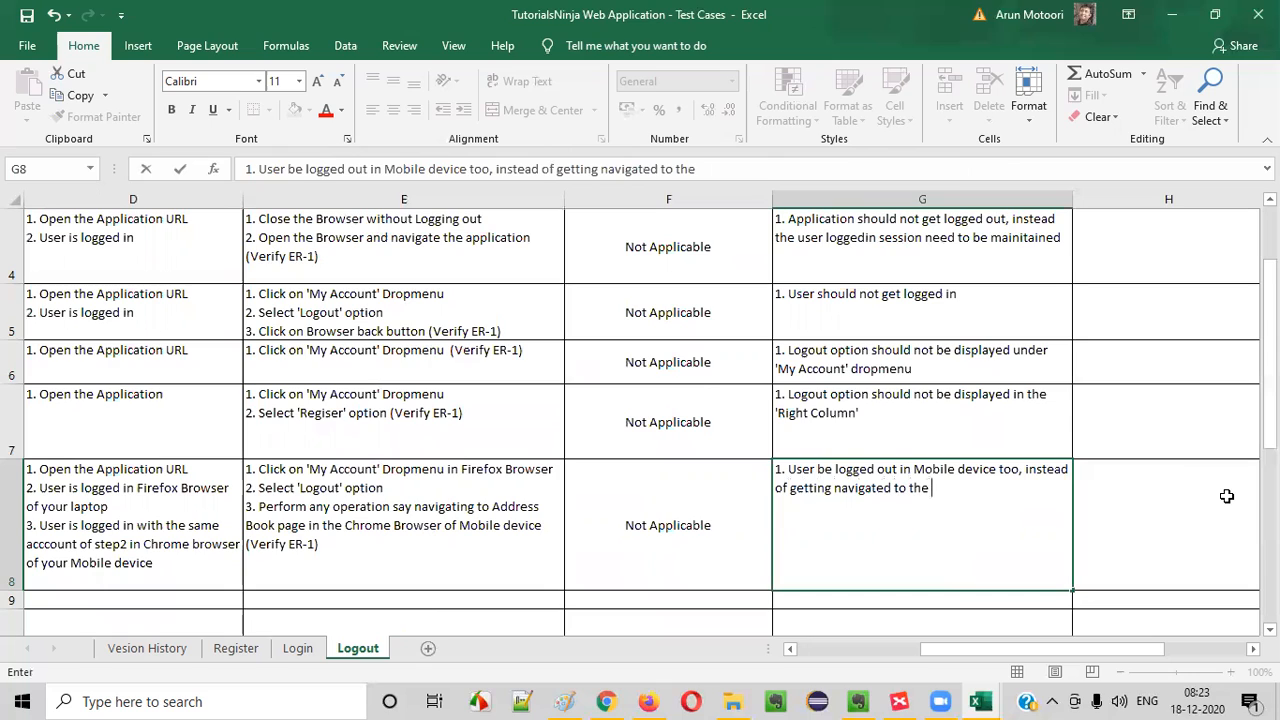
pyautogui.write('Address book ')
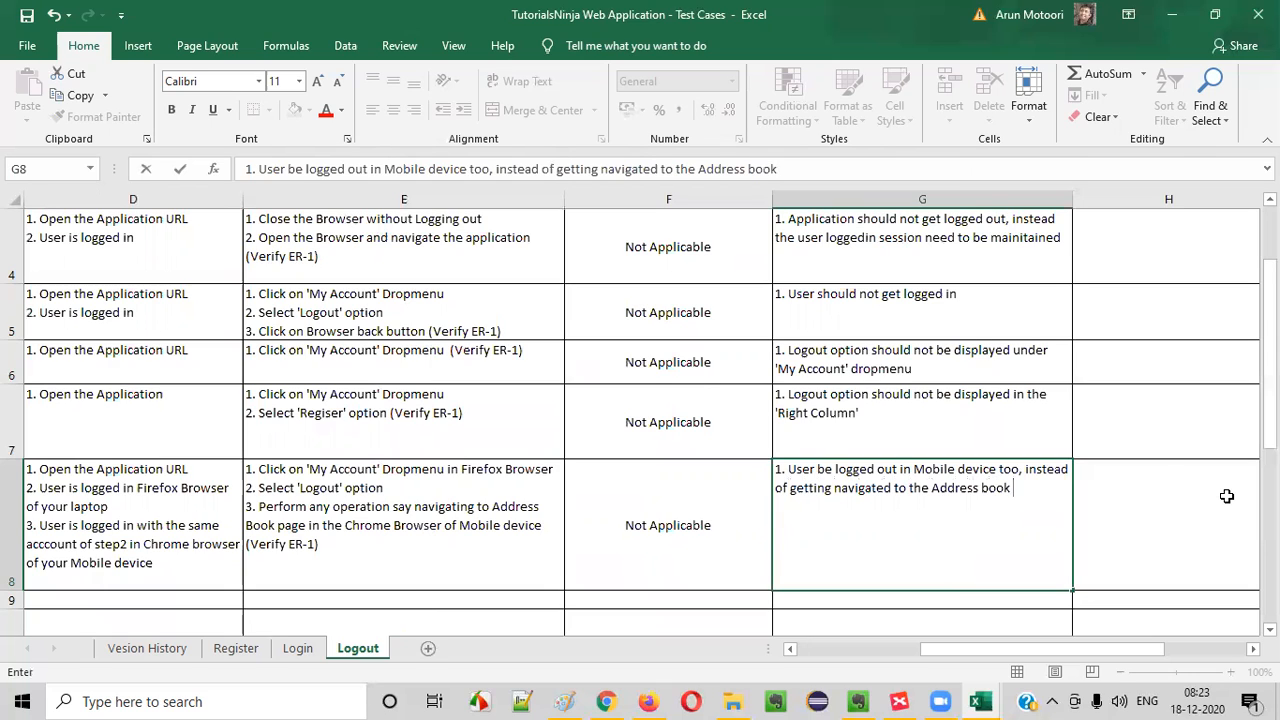
pyautogui.write('page')
# - Finish G8's expected result with ", instead of getting navigated to the Address book page" and commit the cell
pyautogui.click(748, 510)
pyautogui.click(937, 518)
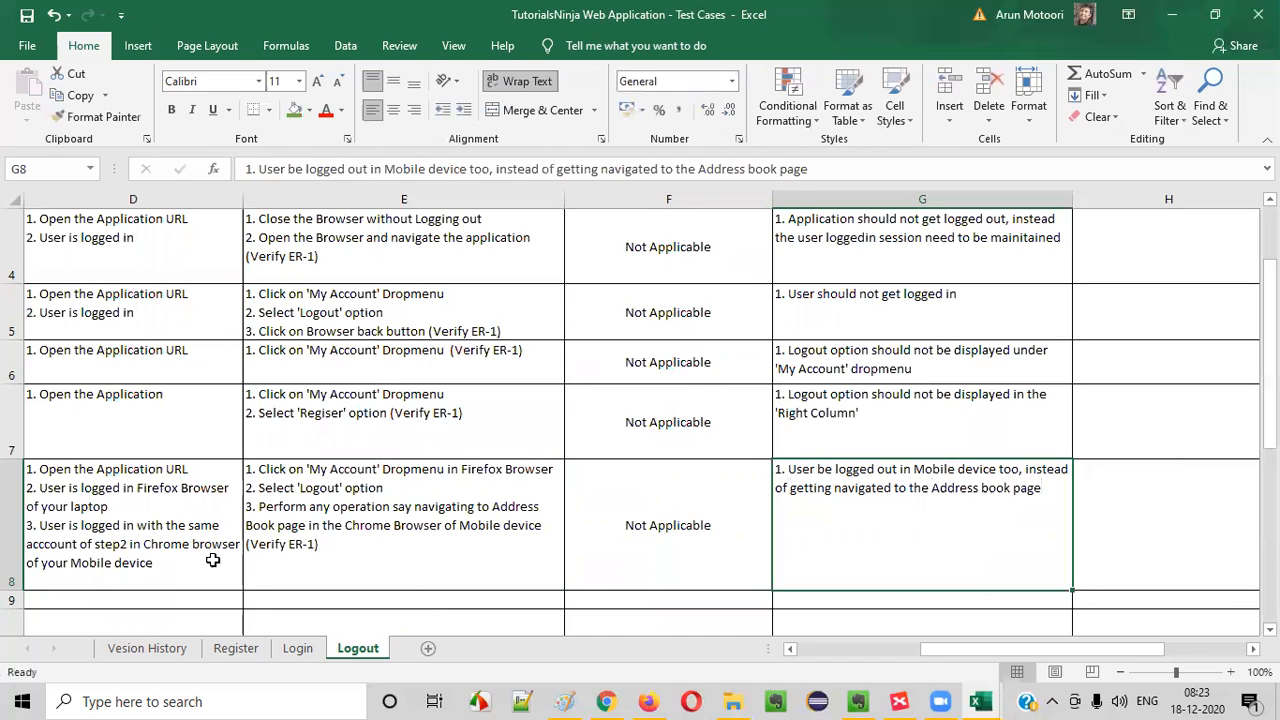
# - Insert "which requires the user to log," before "say navigating" in E8's third line and commit the cell
pyautogui.click(662, 512)
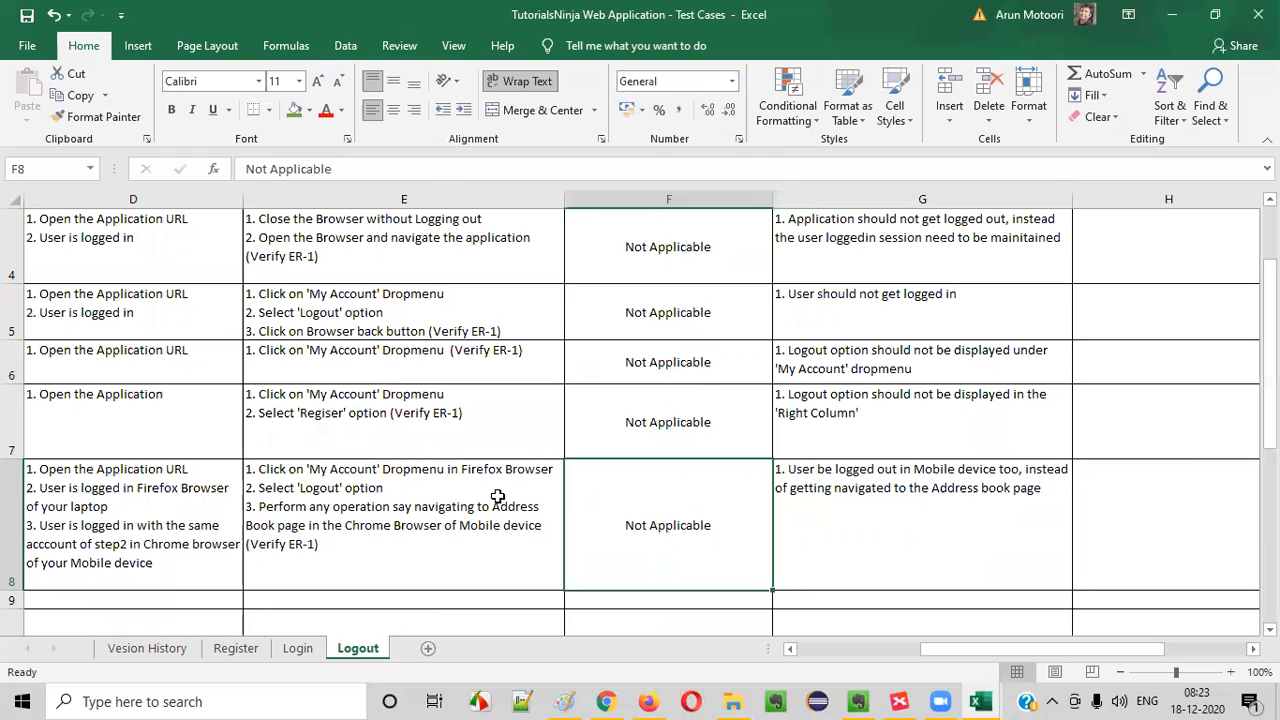
pyautogui.click(480, 494)
pyautogui.doubleClick(387, 511)
pyautogui.write('which requi')
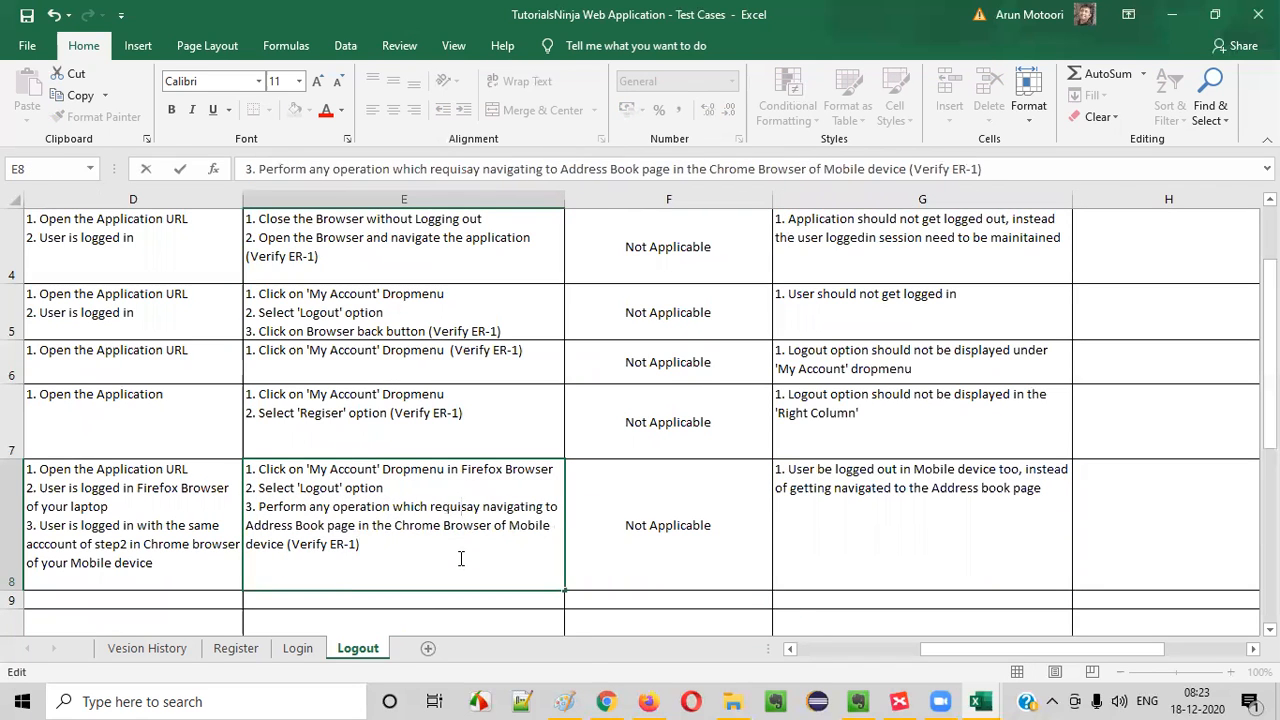
pyautogui.write('res')
pyautogui.write(' the user to log')
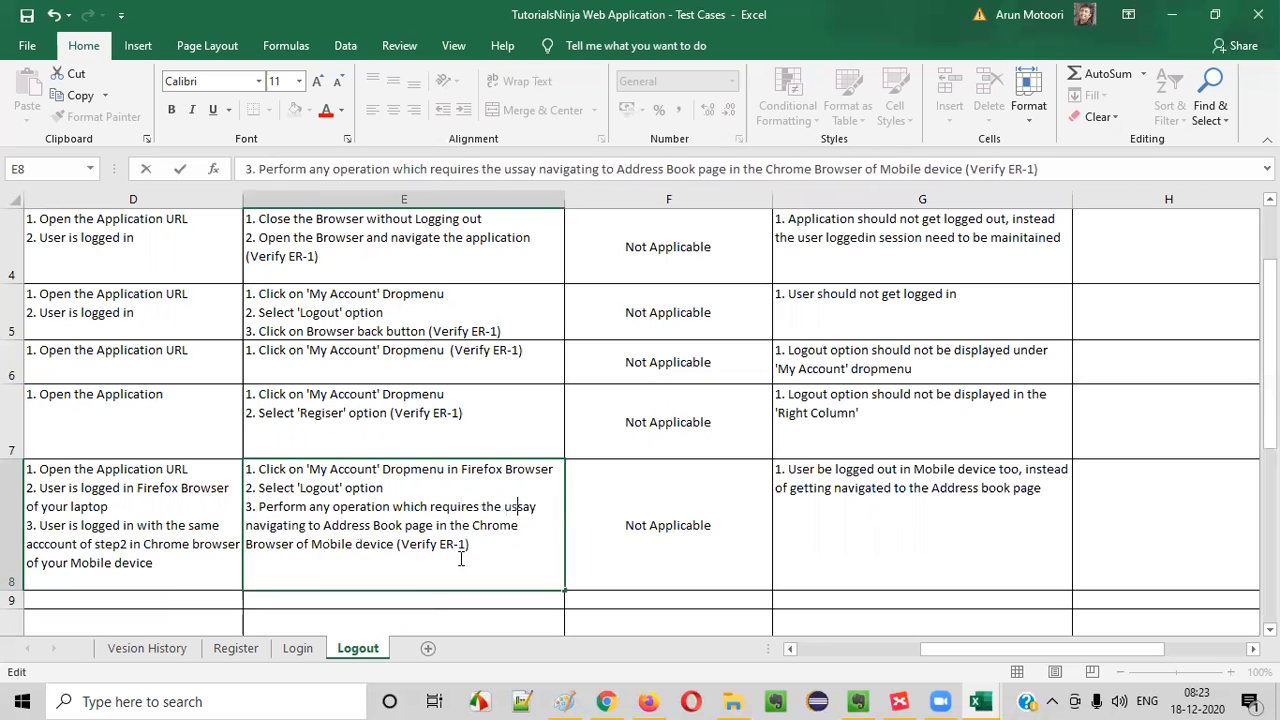
pyautogui.write(',')
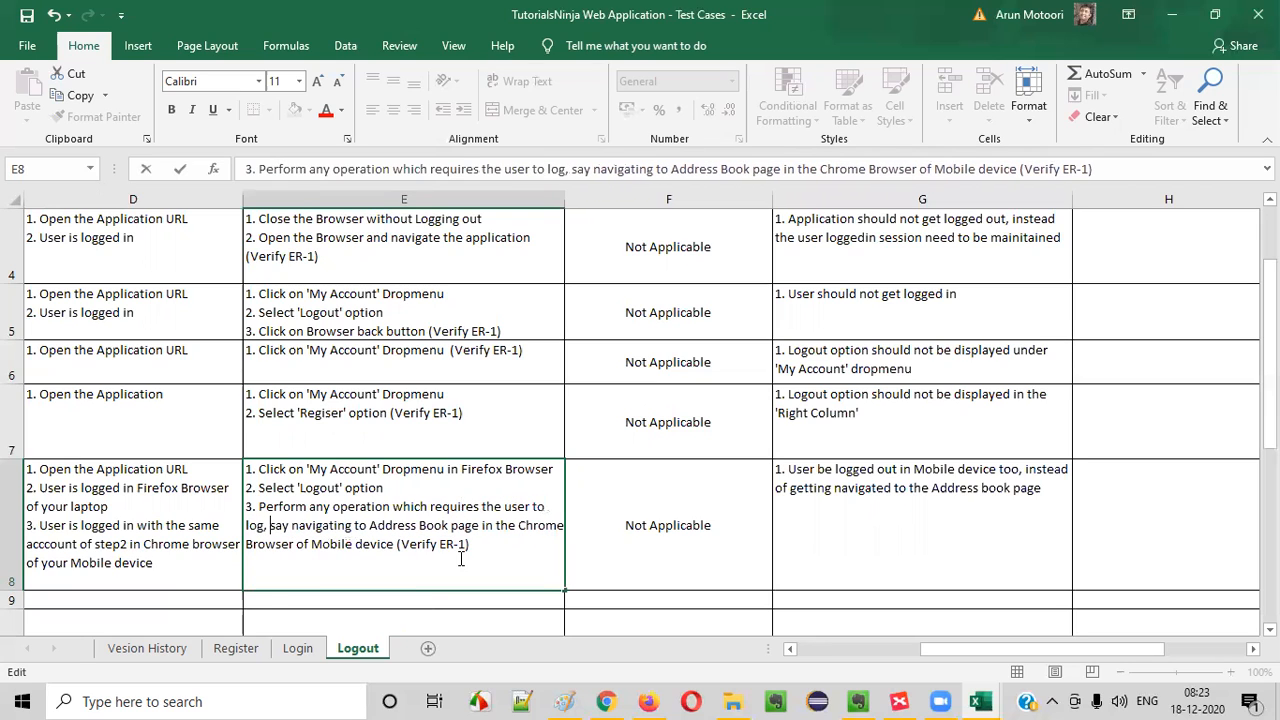
pyautogui.moveTo(332, 507); pyautogui.dragTo(485, 543)
pyautogui.click(485, 544)
pyautogui.moveTo(292, 524); pyautogui.dragTo(238, 456)
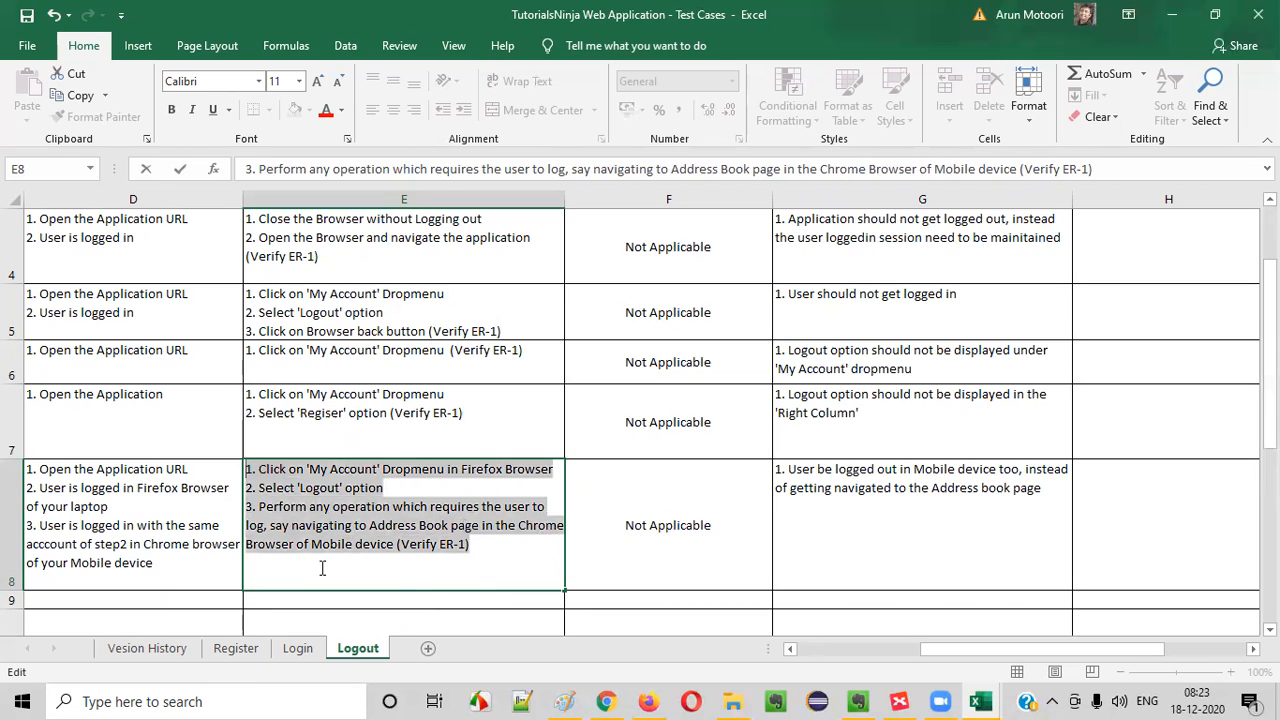
pyautogui.click(794, 514)
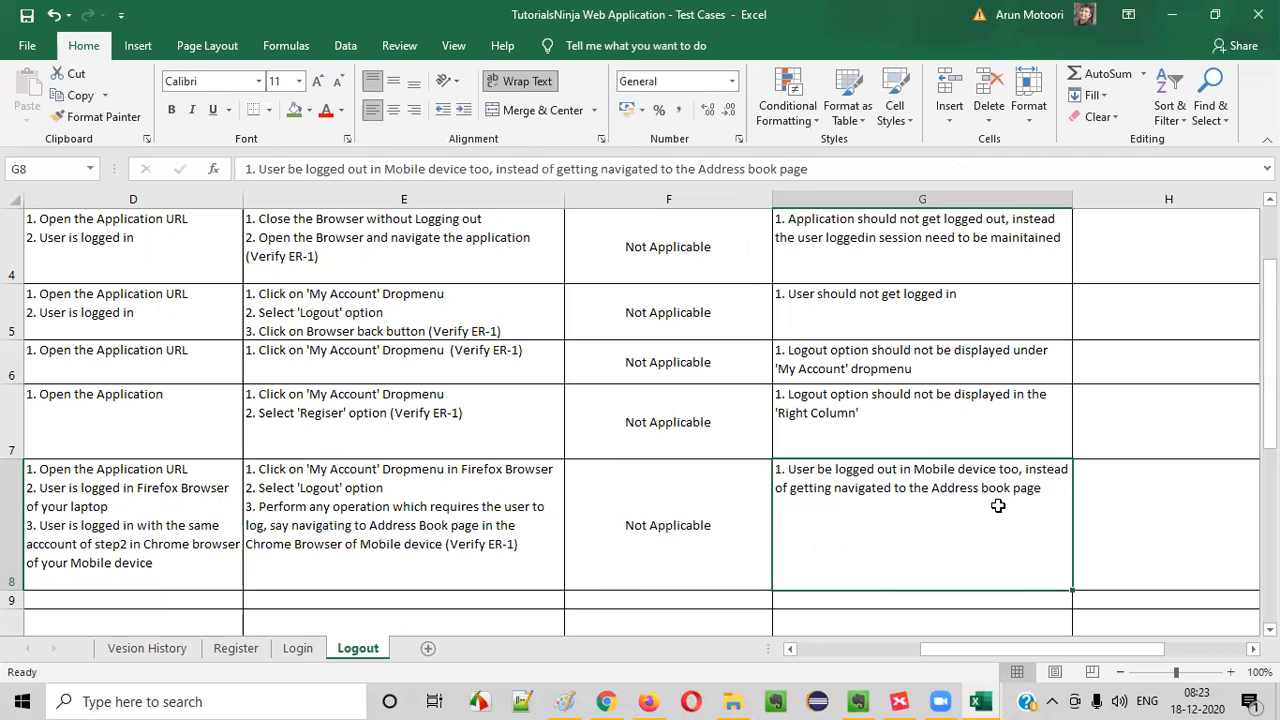
# - Copy the test case ID from A8 into A9 and change it to TC_LG_008
pyautogui.hscroll(-3, 906, 515)
pyautogui.click(88, 518)
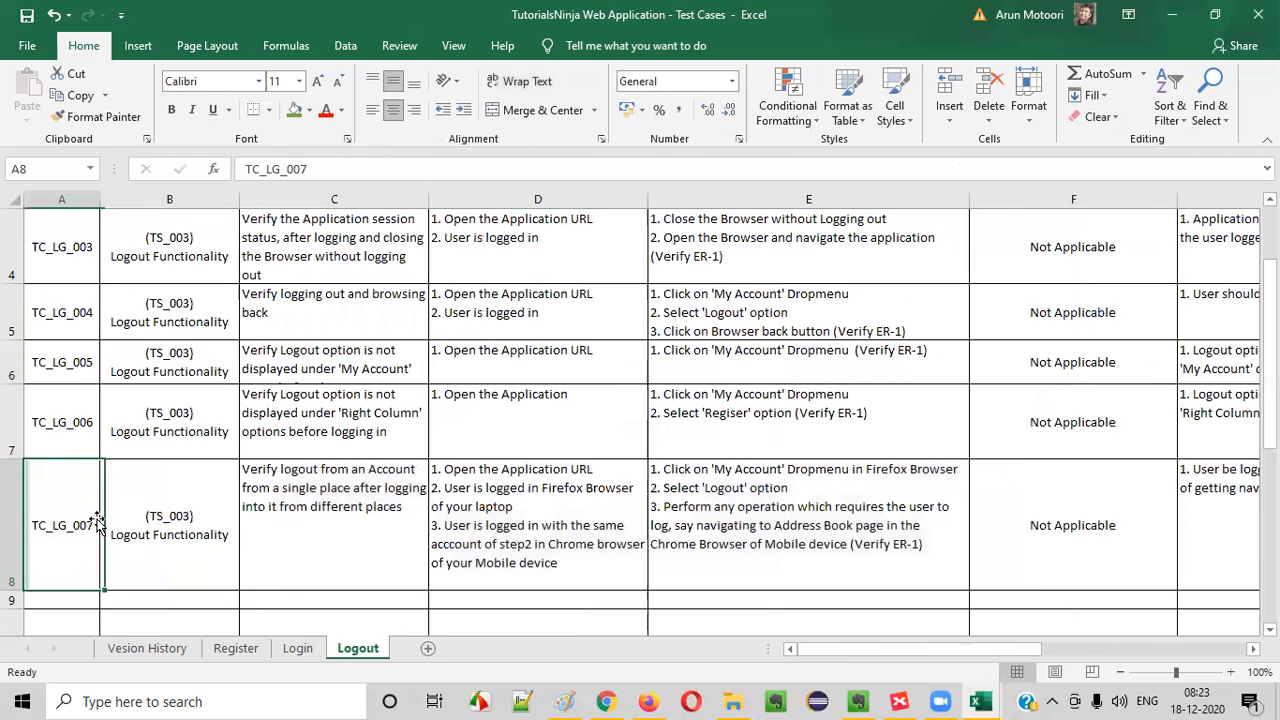
pyautogui.scroll(-1, 150, 480)
pyautogui.hotkey('ctrl', 'c')
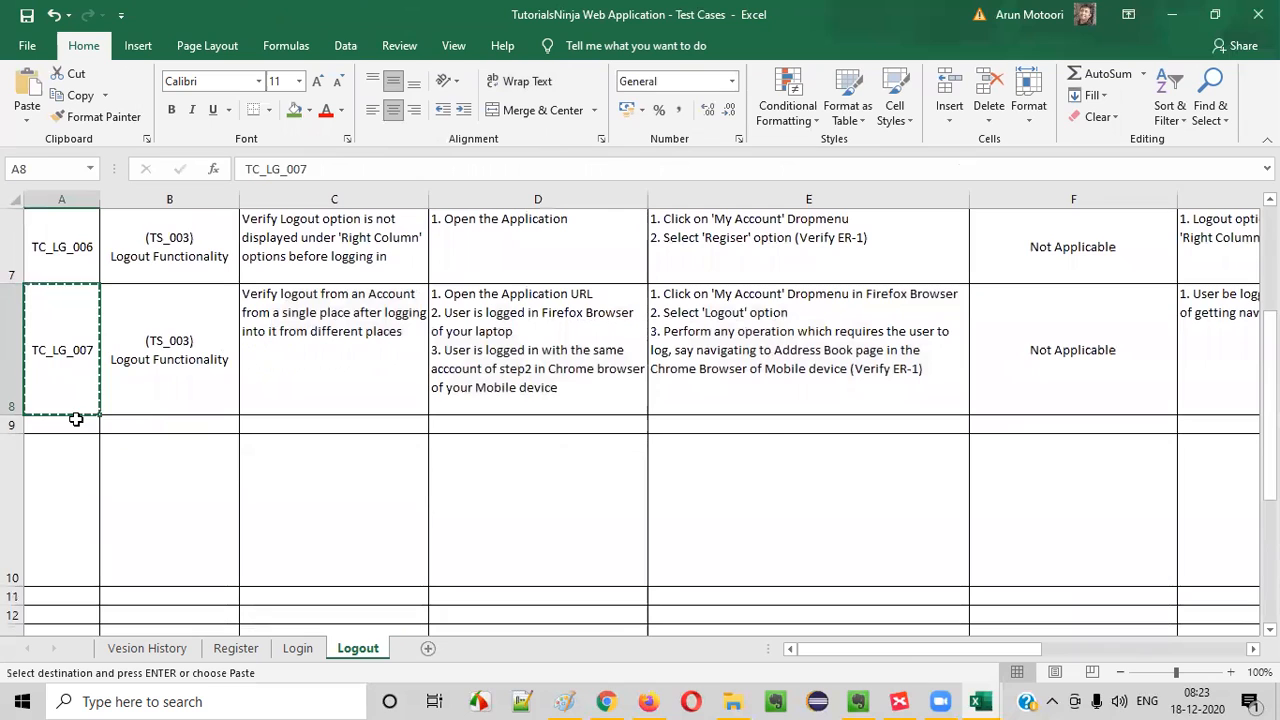
pyautogui.click(86, 424)
pyautogui.hotkey('ctrl', 'v')
pyautogui.doubleClick(92, 425)
pyautogui.moveTo(88, 425); pyautogui.dragTo(100, 427)
pyautogui.write('8')
# - Copy the "(TS_003) Logout Functionality" entry from B8 into B9
pyautogui.click(118, 366)
pyautogui.hotkey('ctrl', 'c')
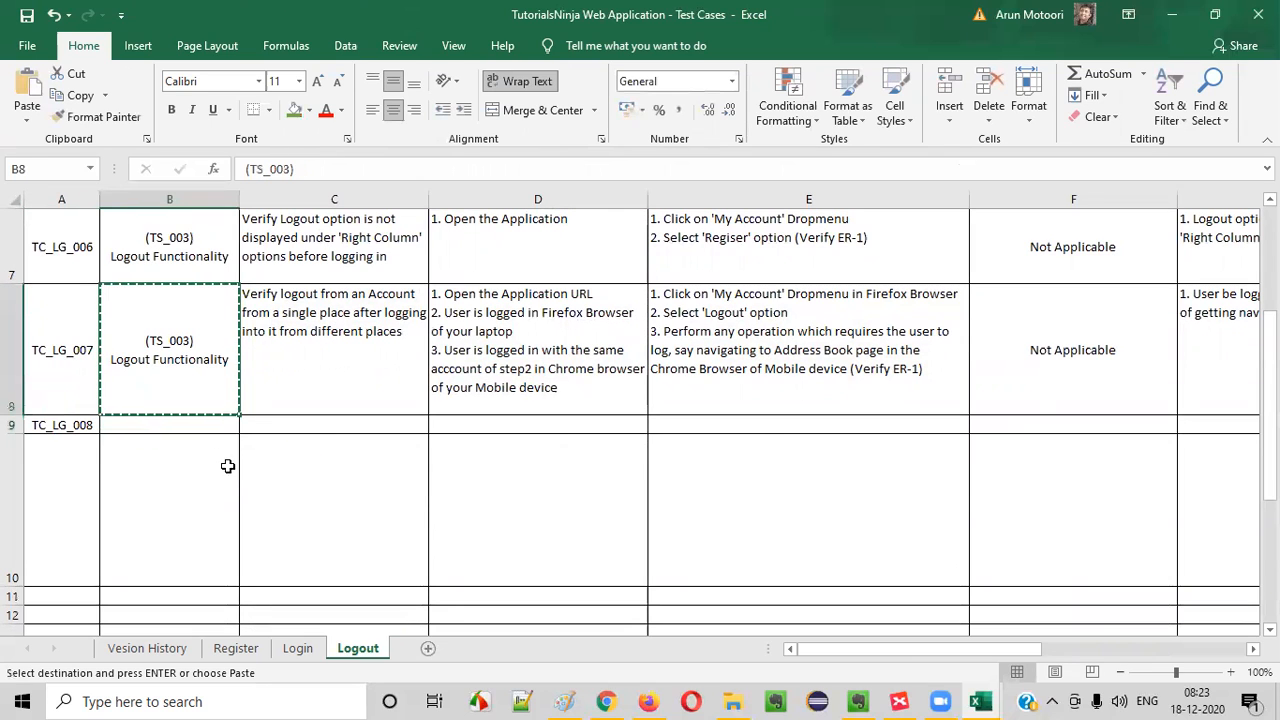
pyautogui.click(200, 425)
pyautogui.hotkey('ctrl', 'v')
# - Switch to XMind and fill the "Open the Application at two places" topic with the green of the completed scenarios
pyautogui.click(899, 701)
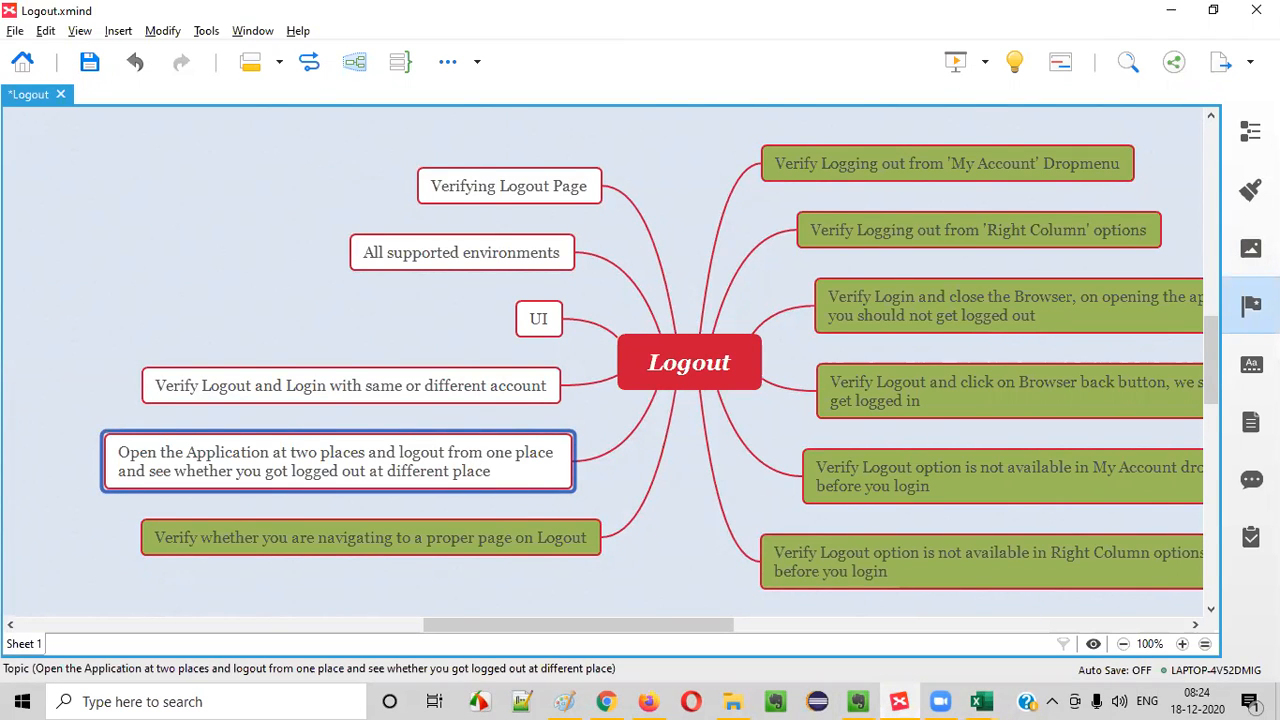
pyautogui.click(1250, 305)
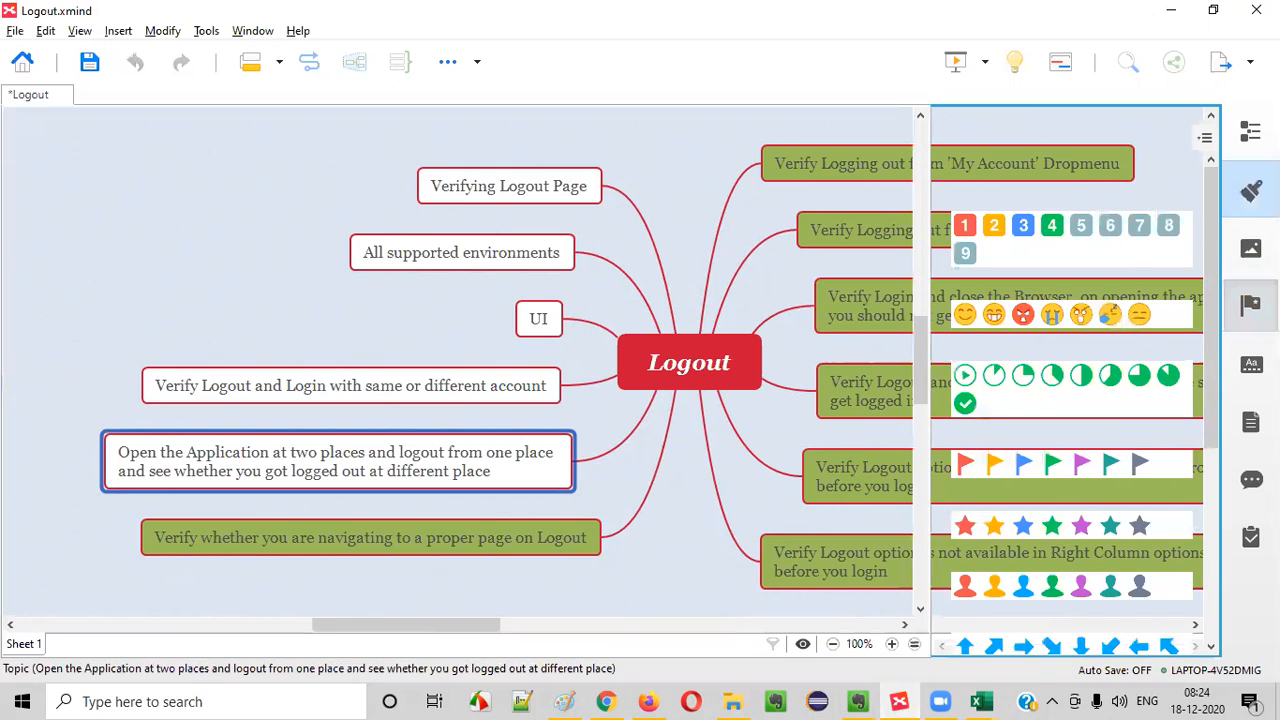
pyautogui.click(1250, 190)
pyautogui.click(1250, 190)
pyautogui.click(1250, 190)
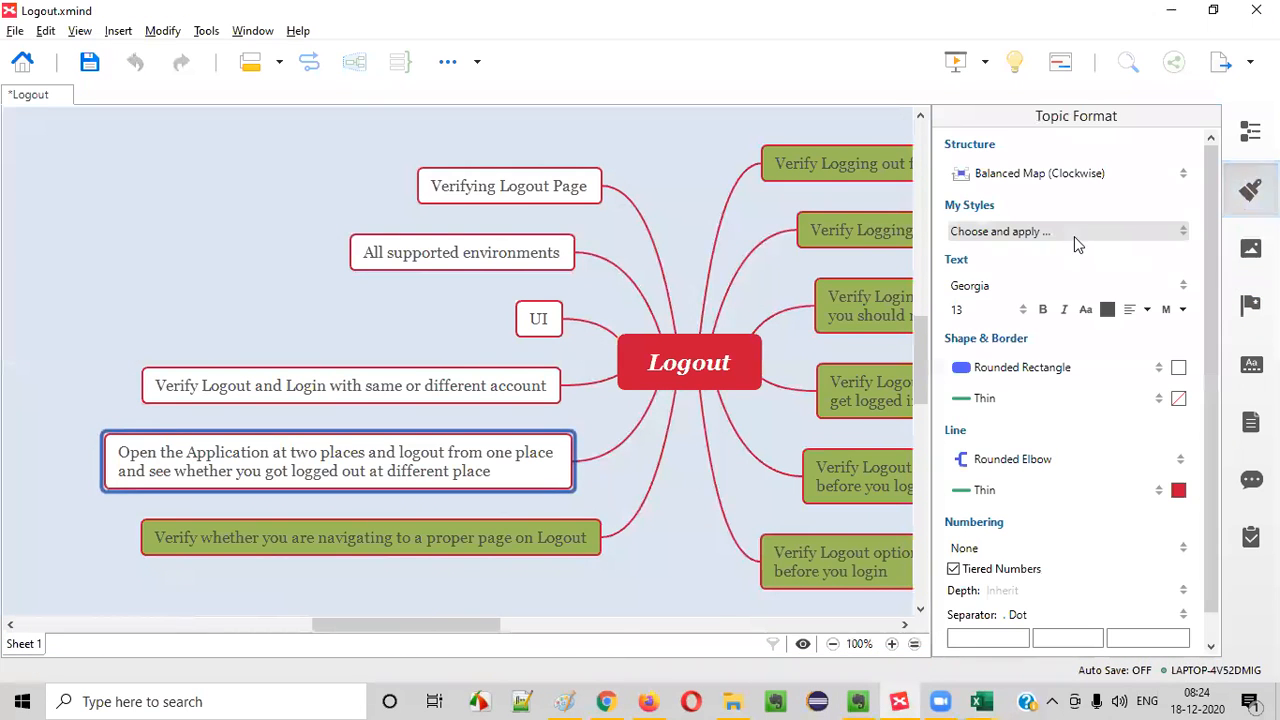
pyautogui.click(1178, 368)
pyautogui.click(1104, 445)
pyautogui.click(1250, 190)
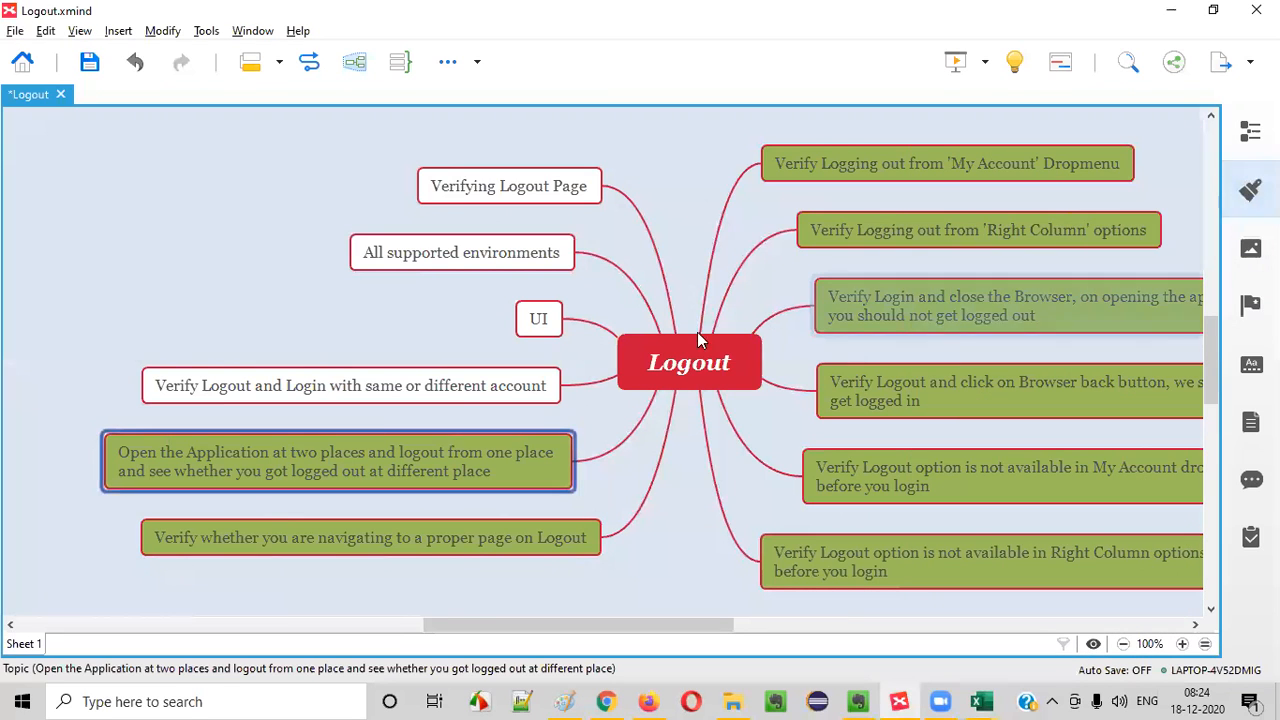
# - Select the "Verify Logout and Login with same or different account" topic and switch to Chrome to open the store's login page
pyautogui.click(332, 390)
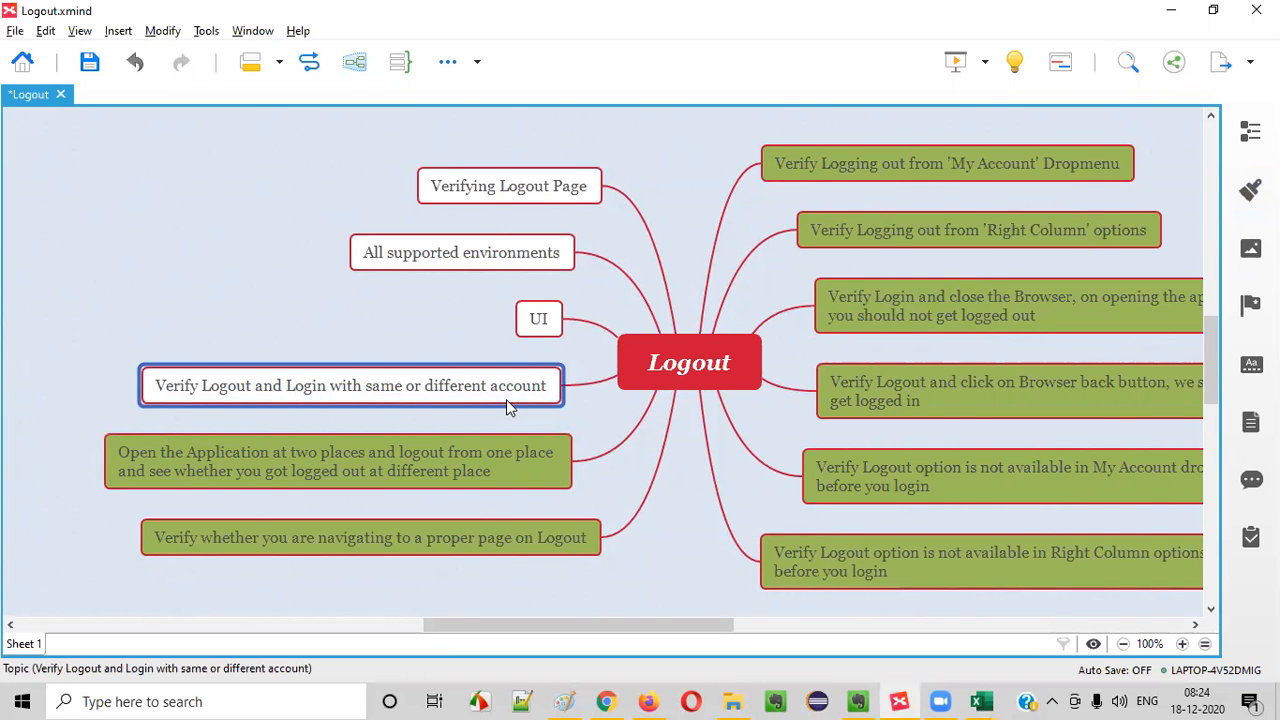
pyautogui.hotkey('alt', 'Tab')
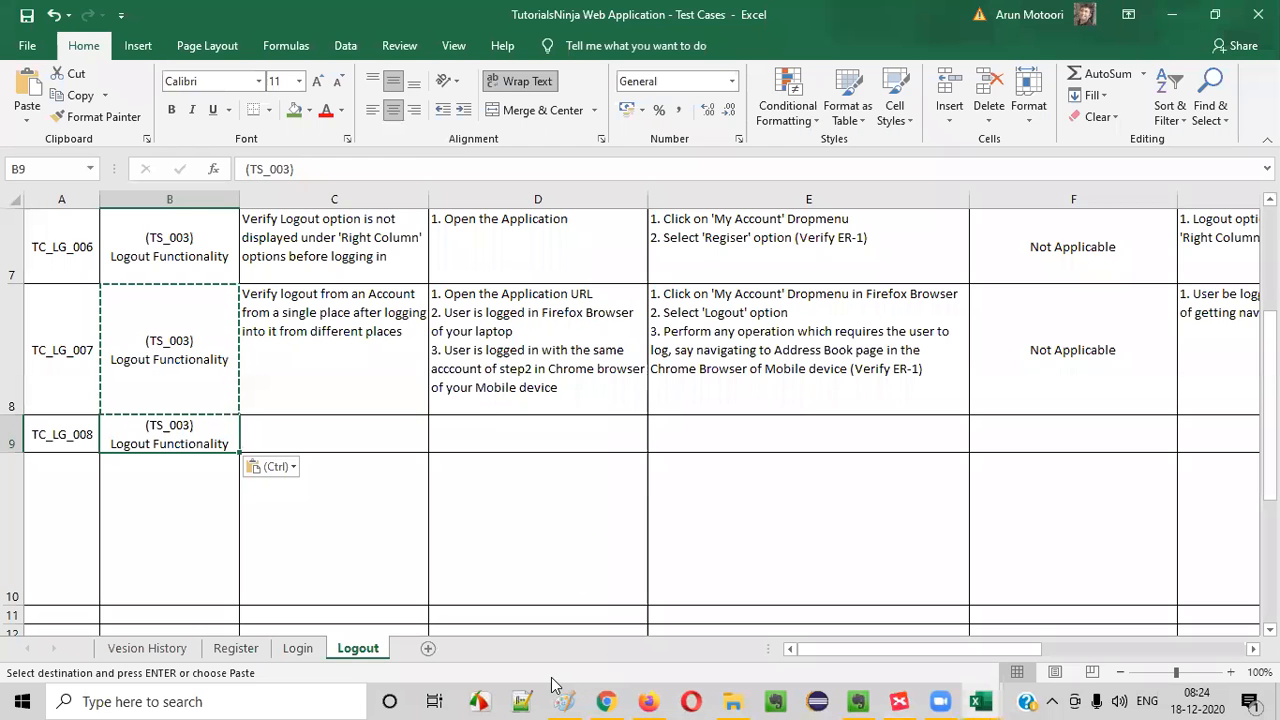
pyautogui.click(609, 702)
pyautogui.click(843, 85)
pyautogui.click(833, 134)
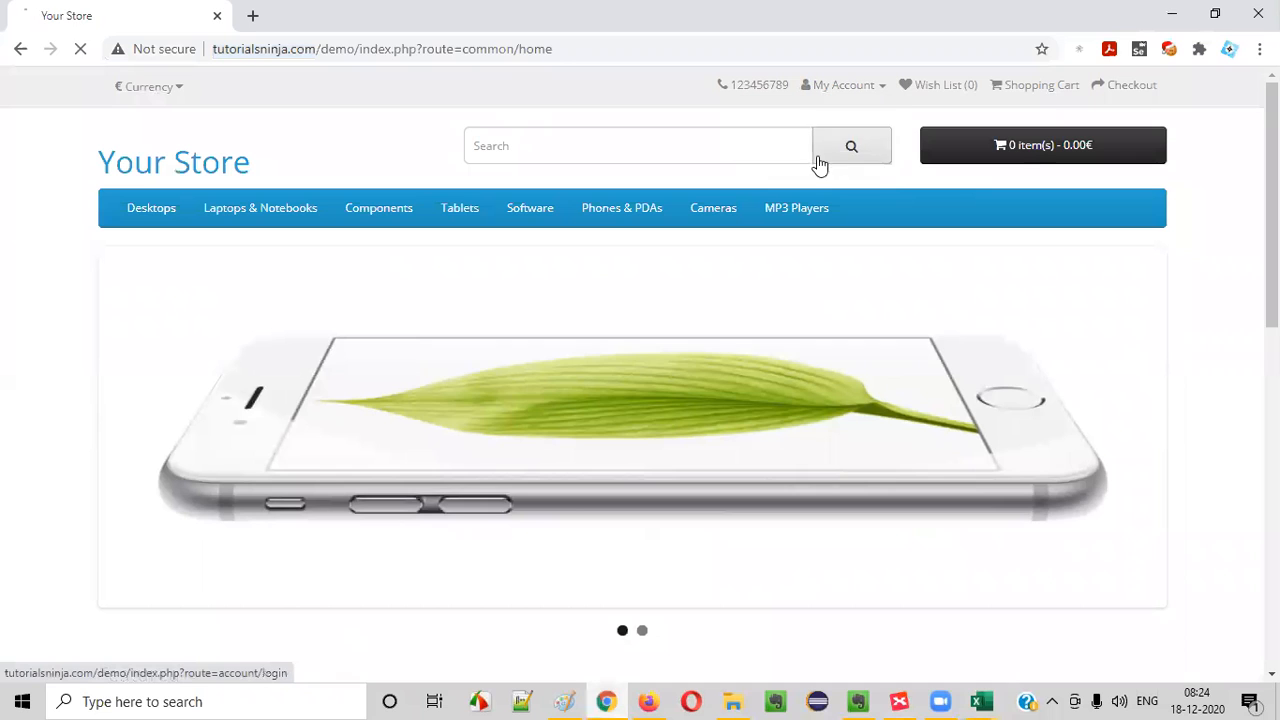
pyautogui.hotkey('alt', 'Tab')
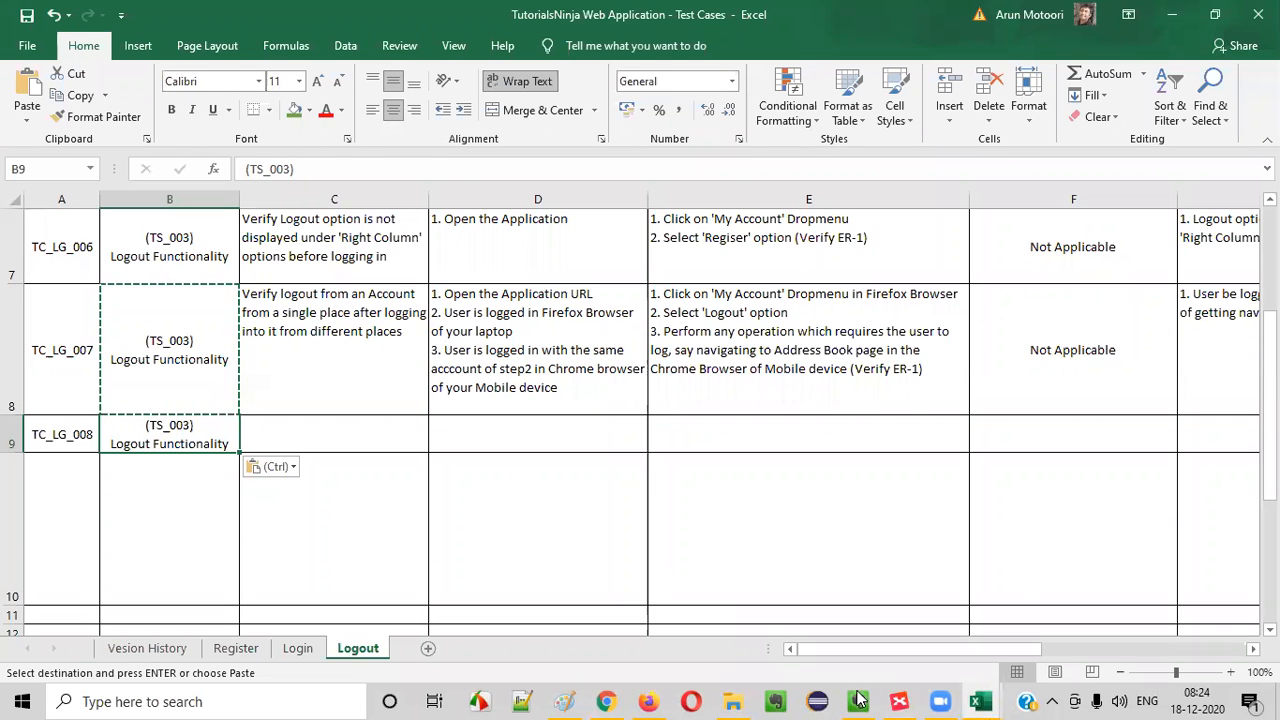
pyautogui.click(897, 700)
pyautogui.hotkey('alt', 'Tab')
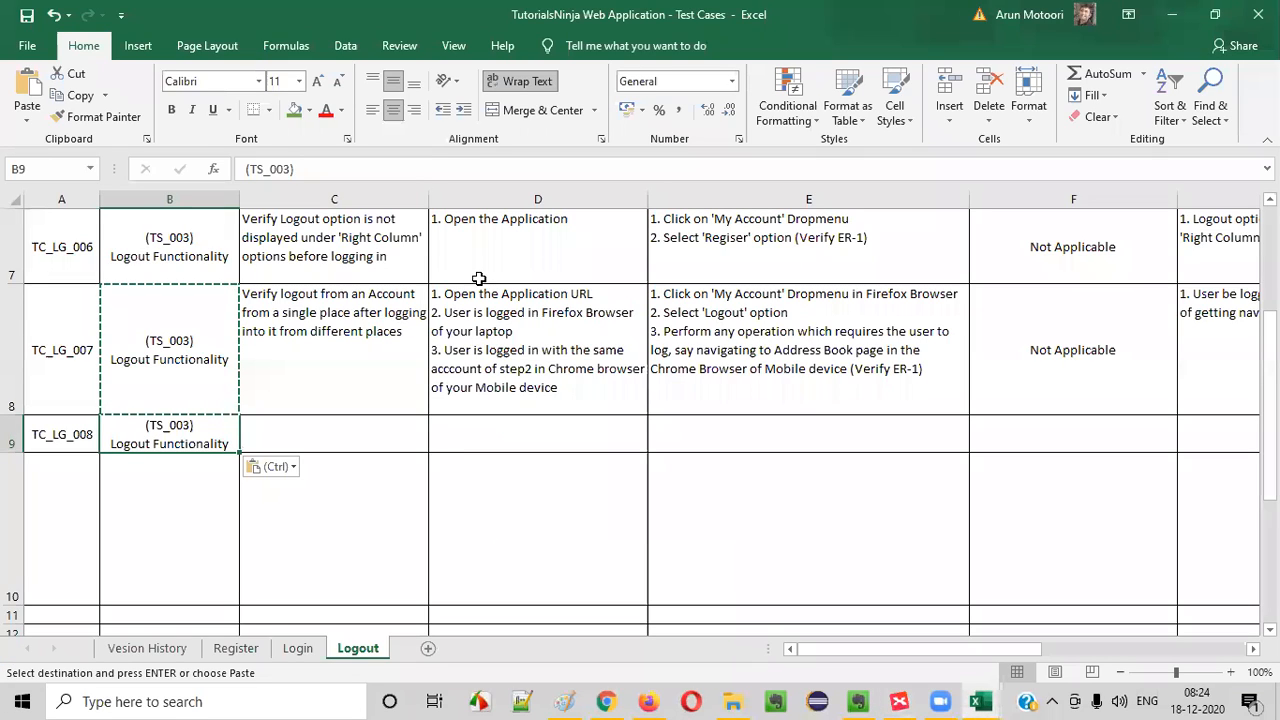
pyautogui.click(606, 701)
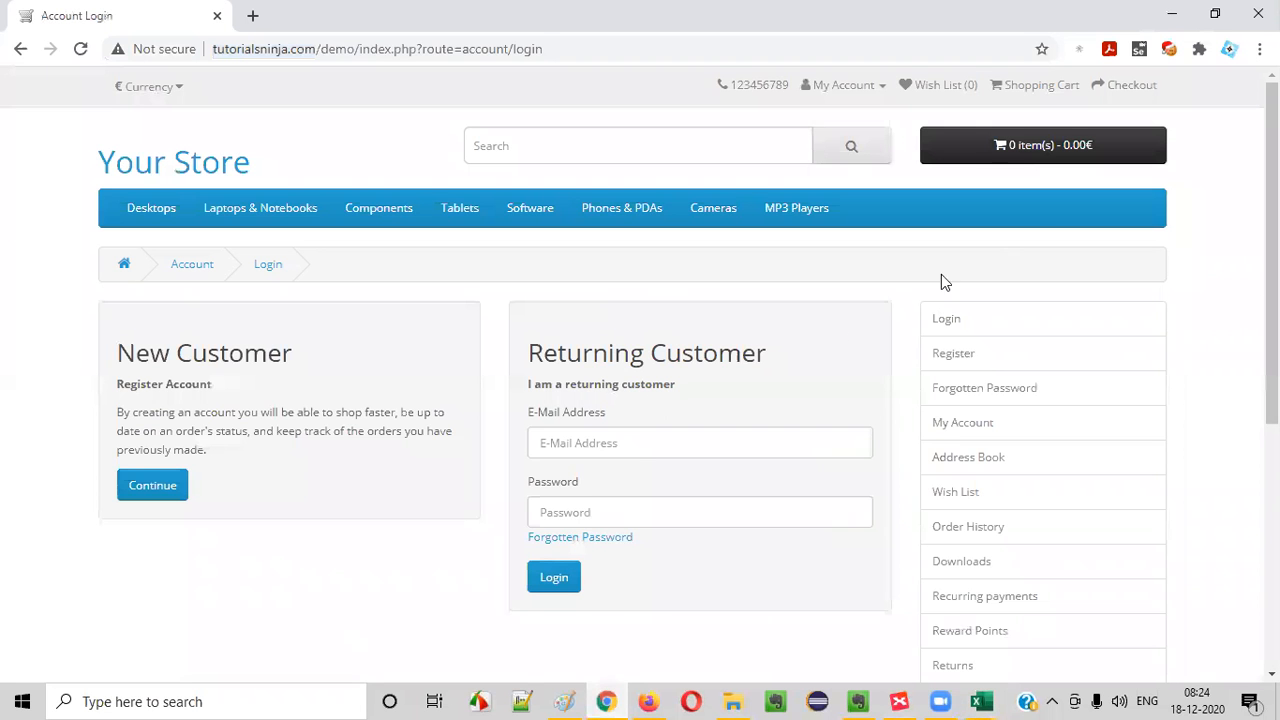
# - Log in to the store with the customer's e-mail address and password, and log out of the account
pyautogui.click(626, 443)
pyautogui.click(615, 581)
pyautogui.click(622, 507)
pyautogui.write('*****')
pyautogui.click(569, 577)
pyautogui.click(837, 88)
pyautogui.click(795, 207)
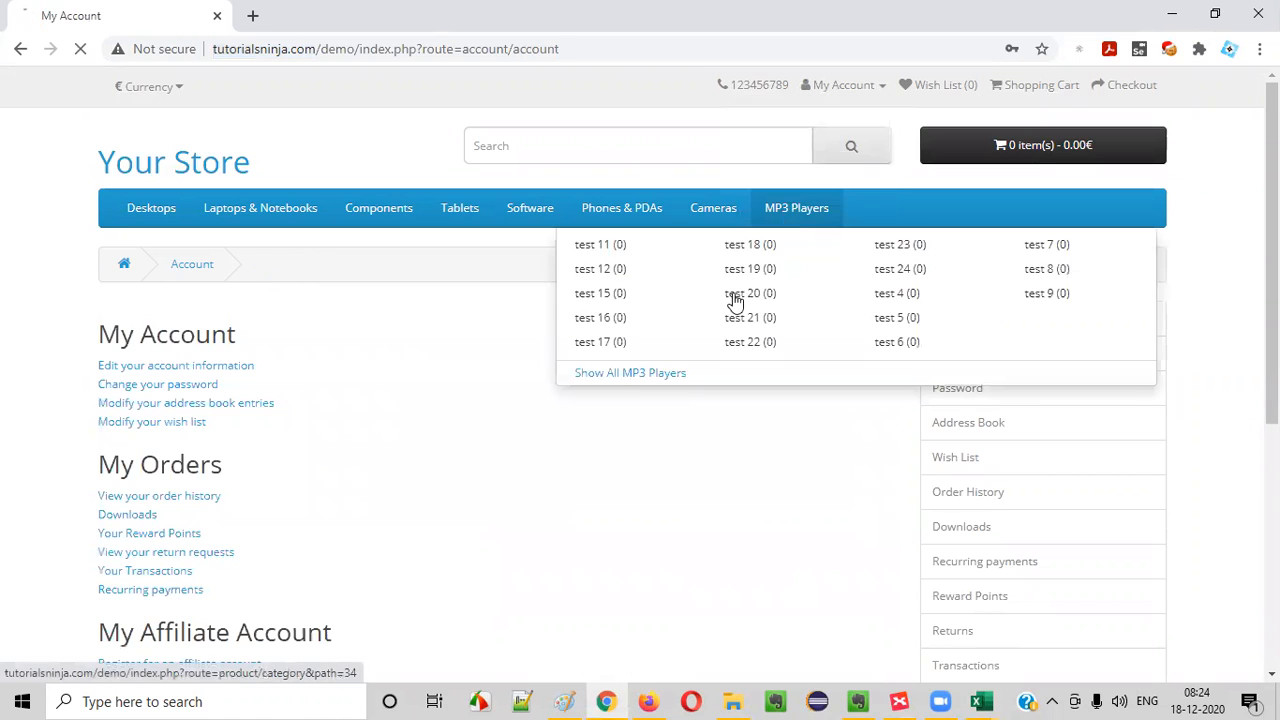
# - Log back in right away with the same account's e-mail address and password, and log out again
pyautogui.click(848, 86)
pyautogui.click(838, 136)
pyautogui.click(669, 446)
pyautogui.click(612, 585)
pyautogui.click(623, 514)
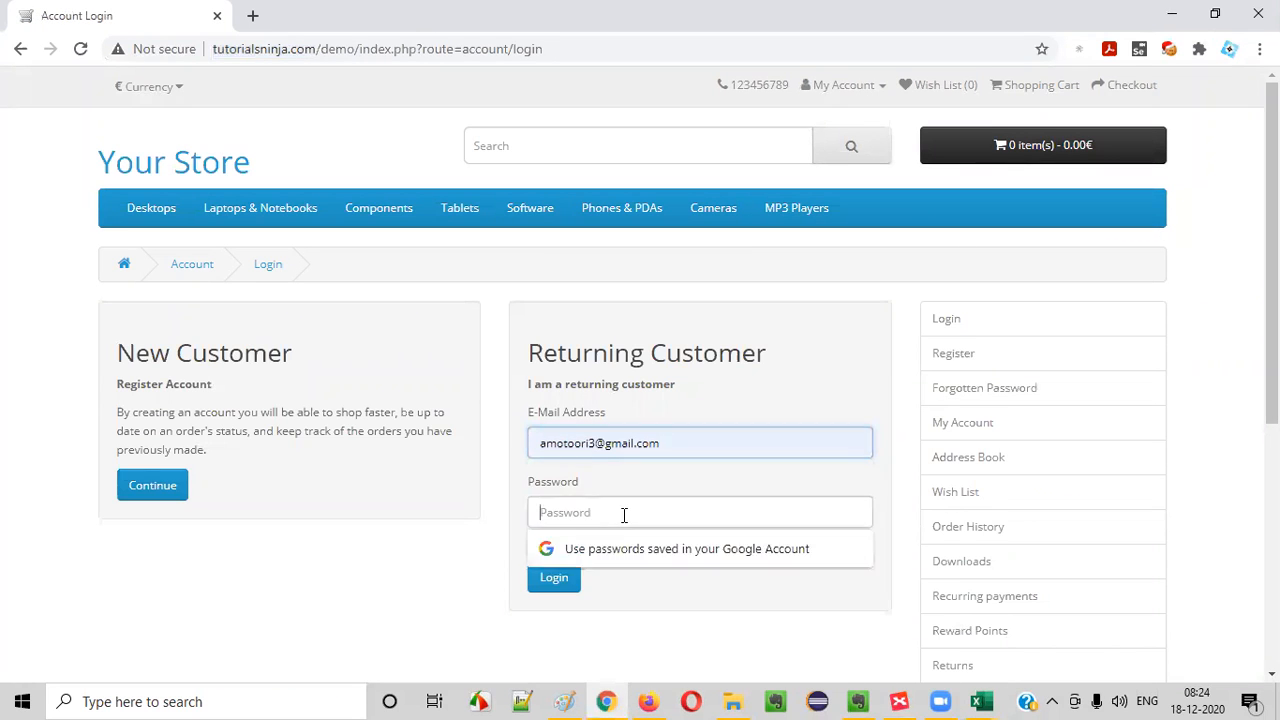
pyautogui.click(564, 578)
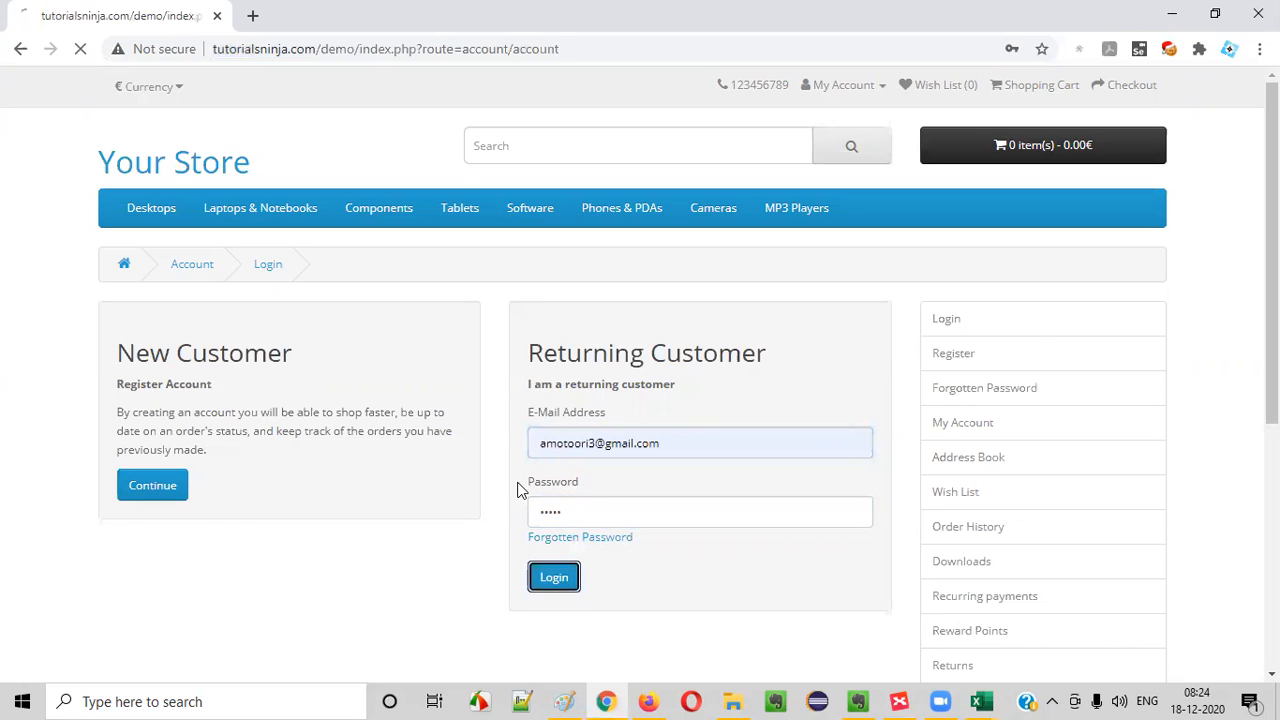
pyautogui.click(868, 85)
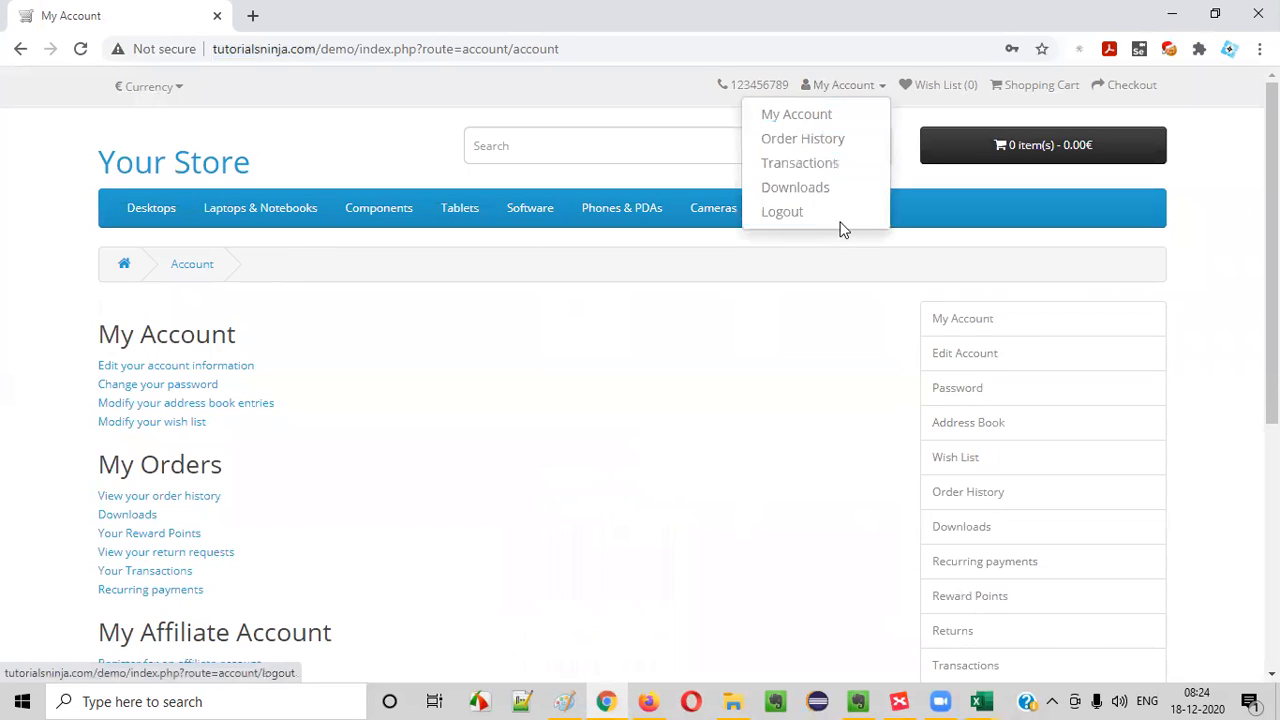
pyautogui.click(831, 218)
# - Log in with a different account's e-mail address and password and display the My Account options
pyautogui.click(845, 86)
pyautogui.click(800, 137)
pyautogui.click(608, 443)
pyautogui.write('a')
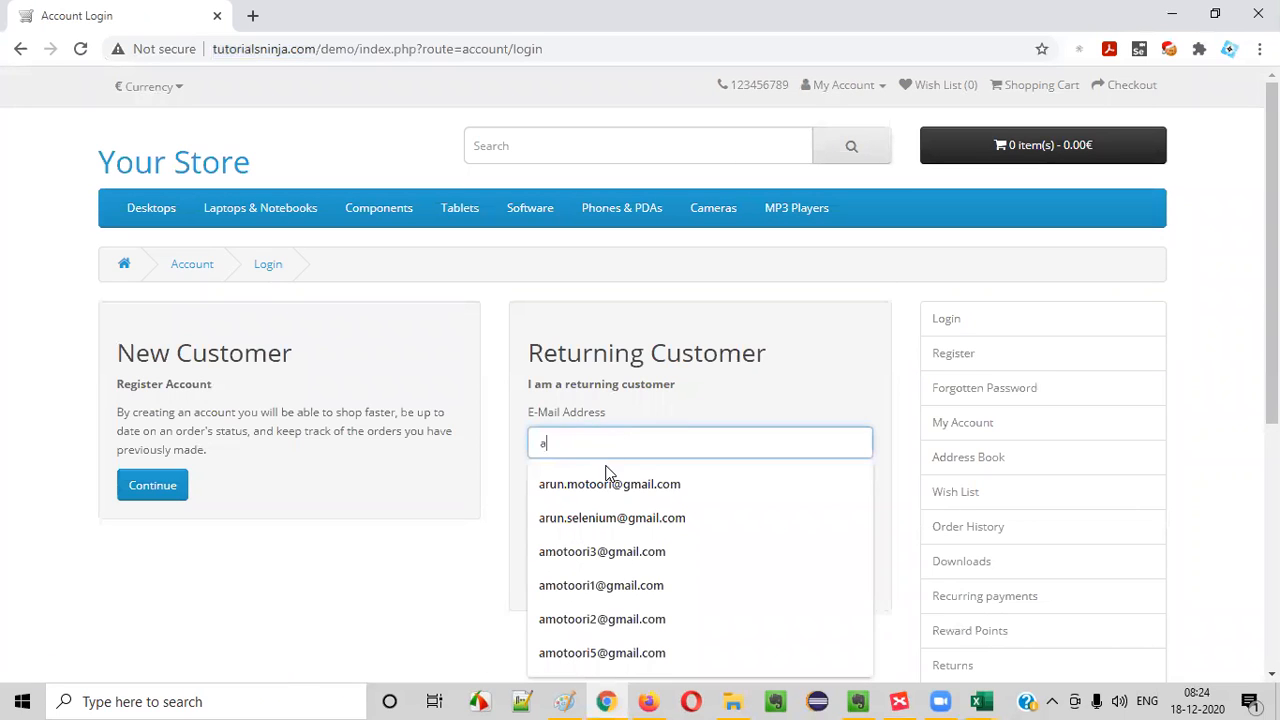
pyautogui.click(613, 555)
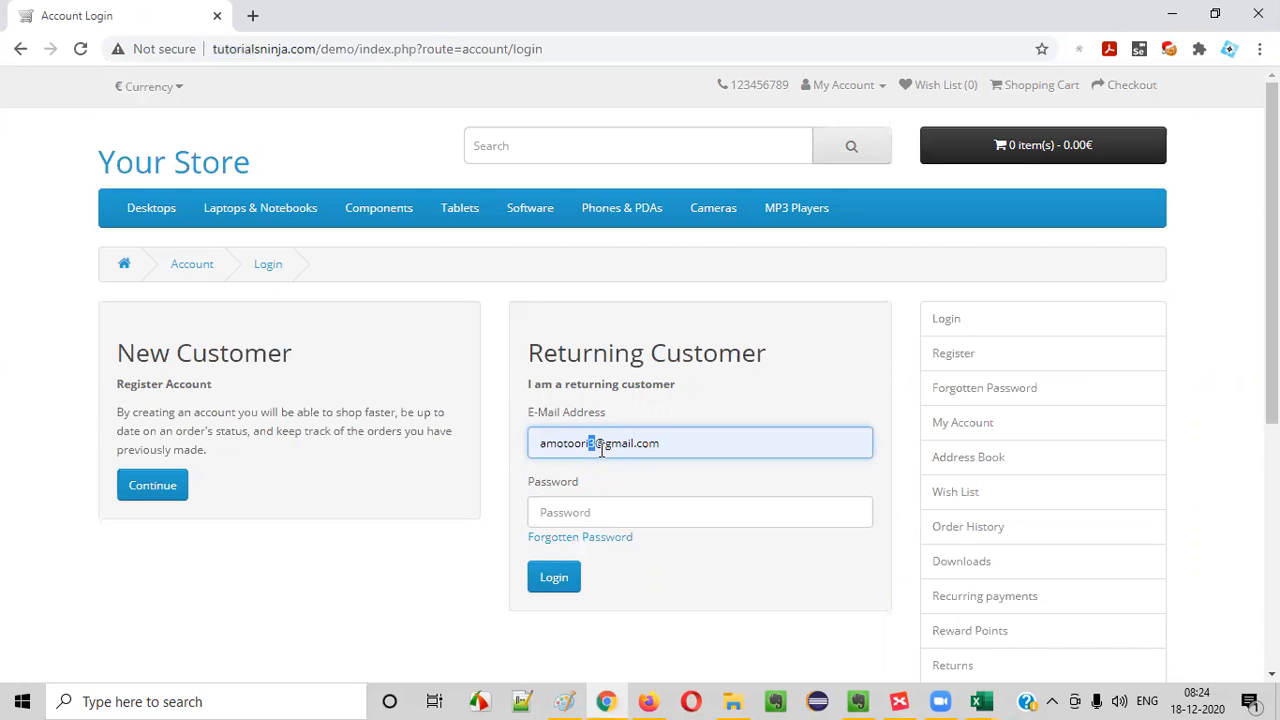
pyautogui.write('5')
pyautogui.click(586, 508)
pyautogui.write('a')
pyautogui.click(554, 577)
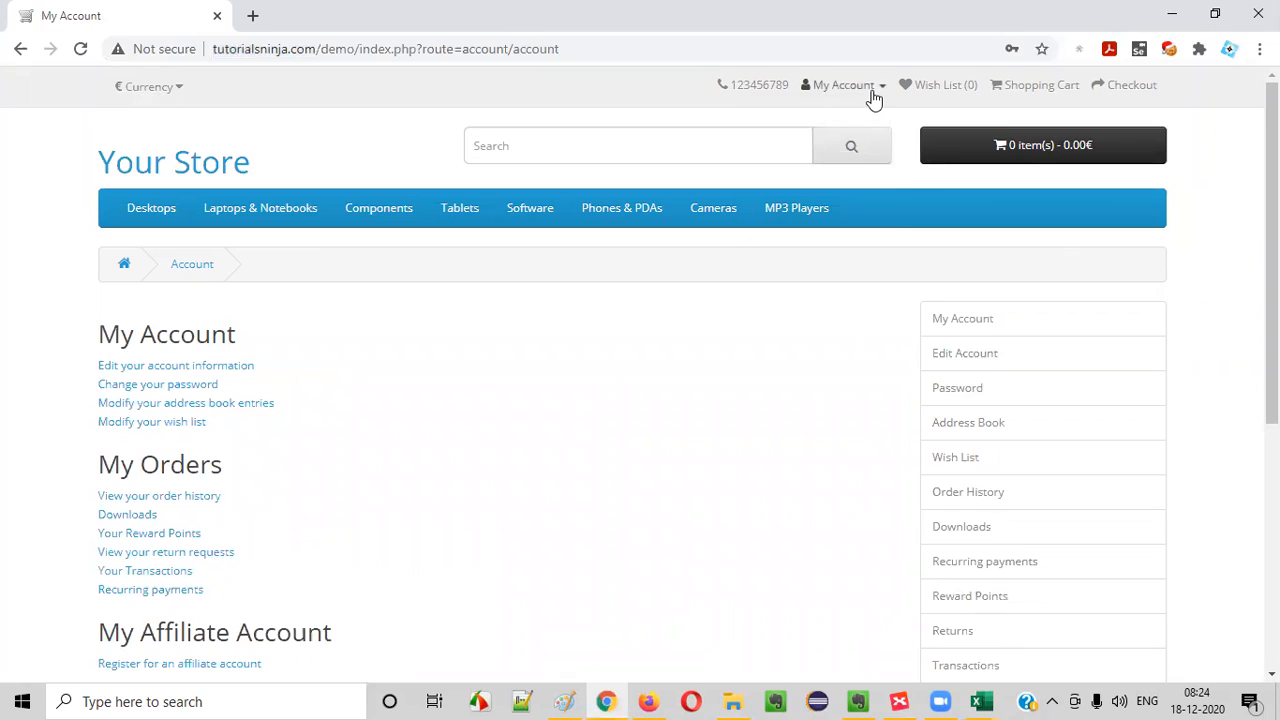
pyautogui.click(868, 88)
pyautogui.click(737, 362)
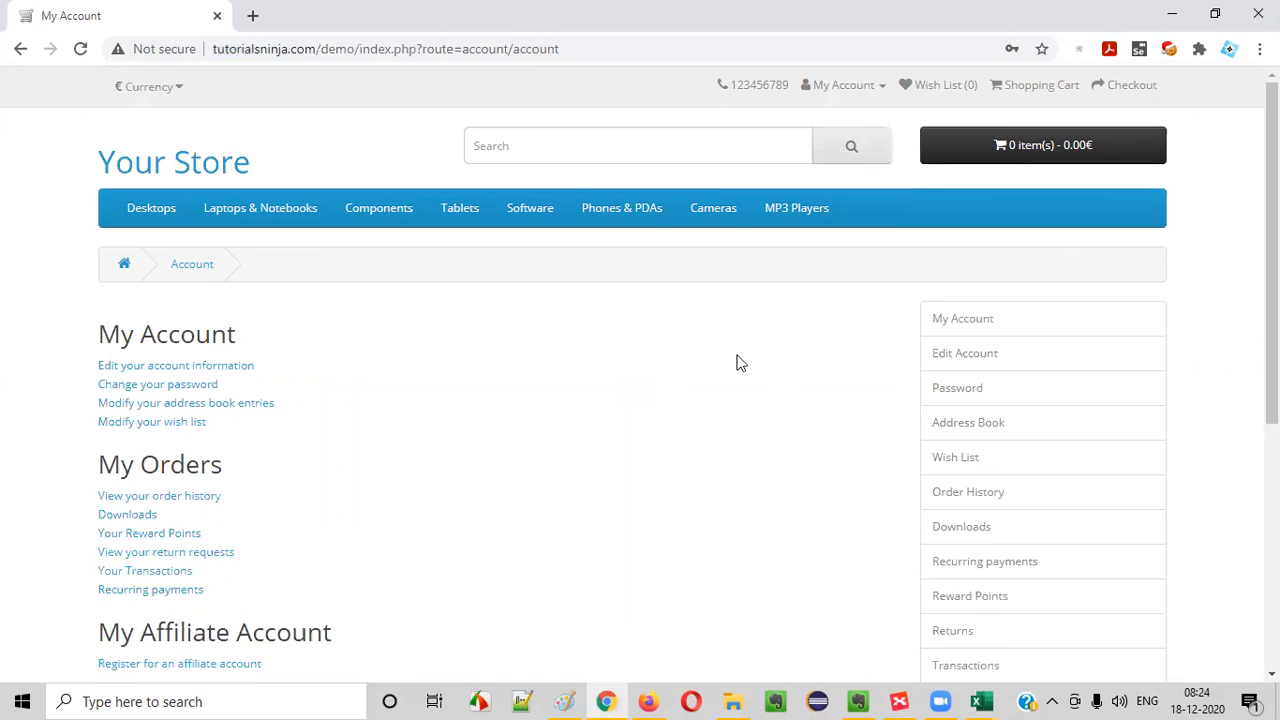
pyautogui.click(862, 89)
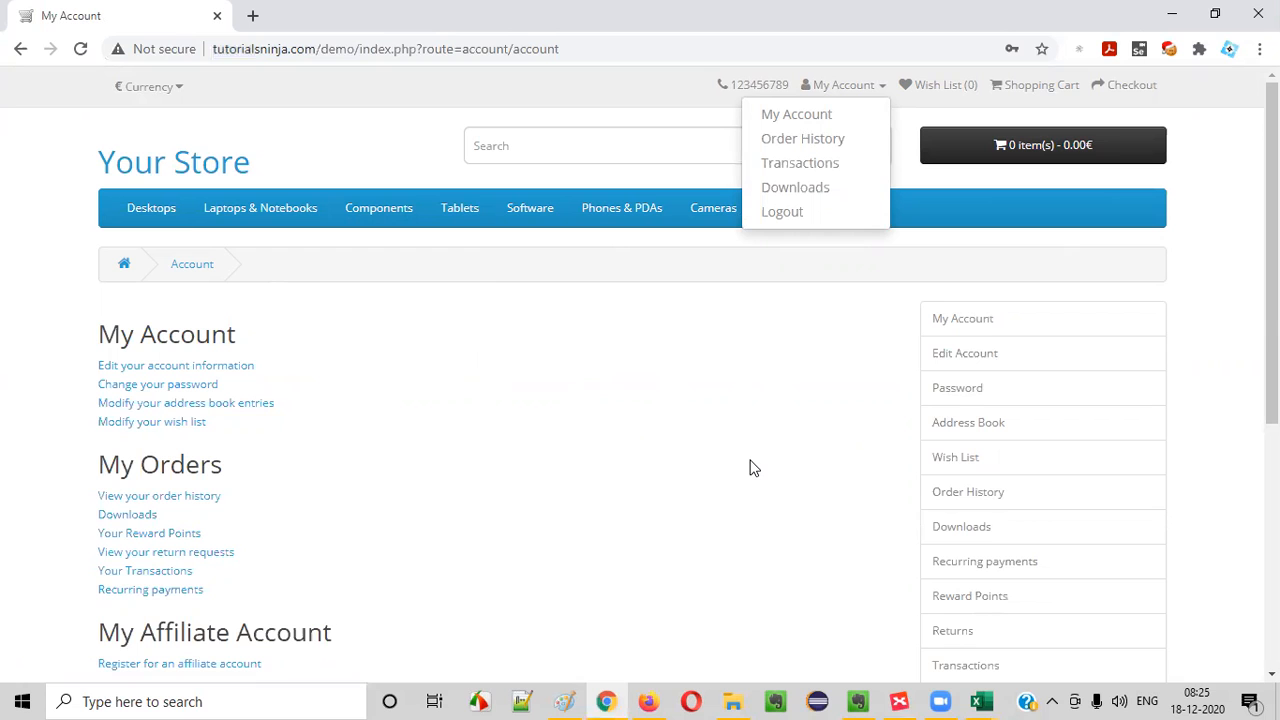
# - Switch to the test cases workbook in Excel and enter "Verify logging out and loggin in immediately after logout" as TC_LG_008's title in C9
pyautogui.moveTo(981, 701)
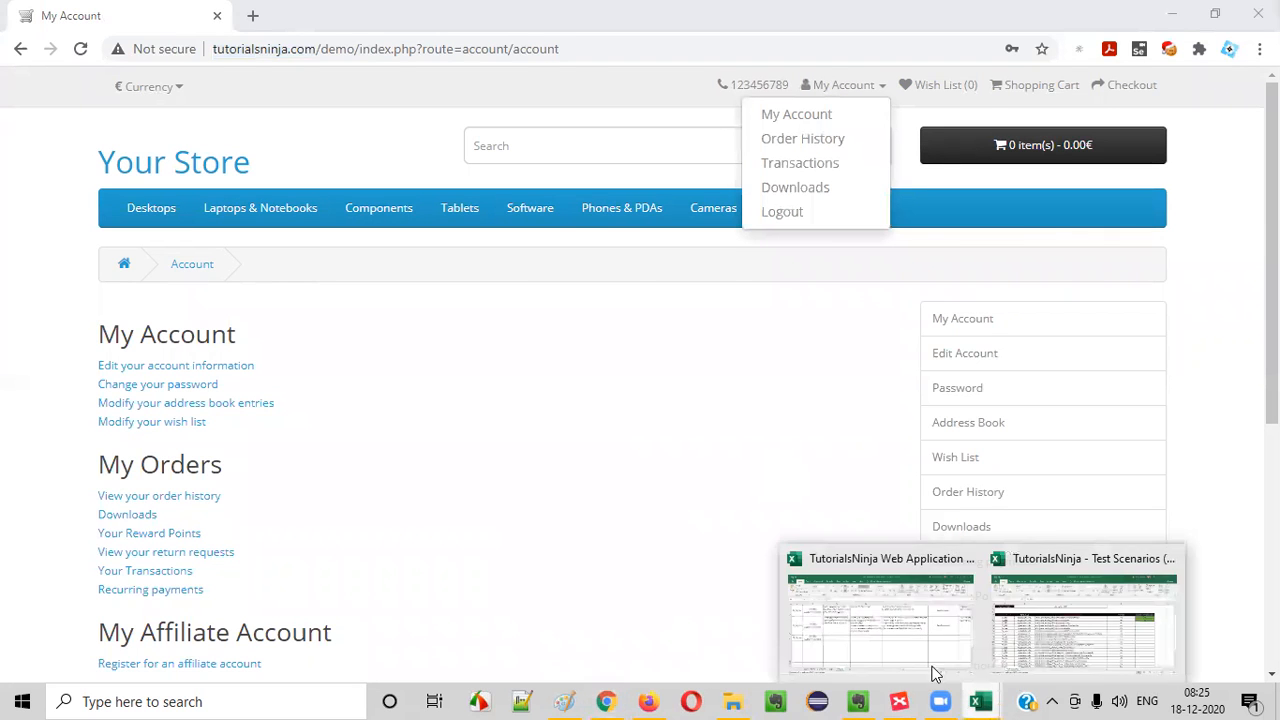
pyautogui.click(930, 610)
pyautogui.write('Verify loggo')
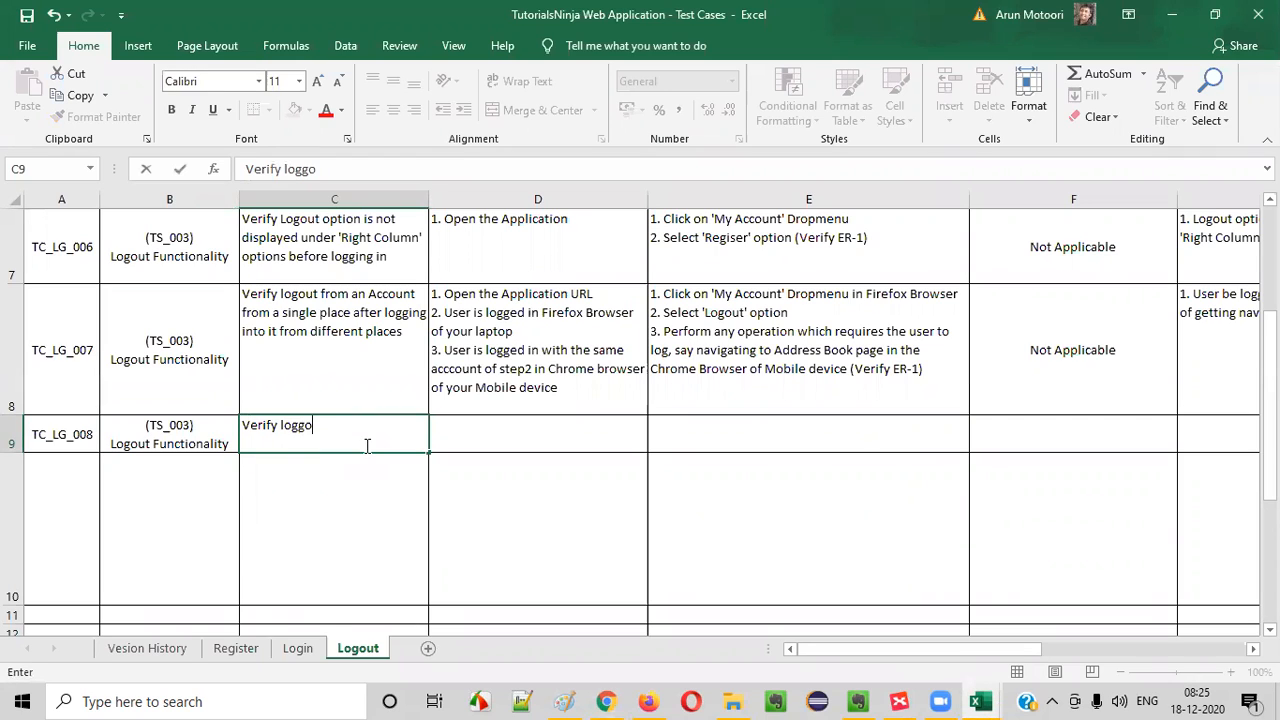
pyautogui.press('BackSpace')
pyautogui.write('ingout and loggin')
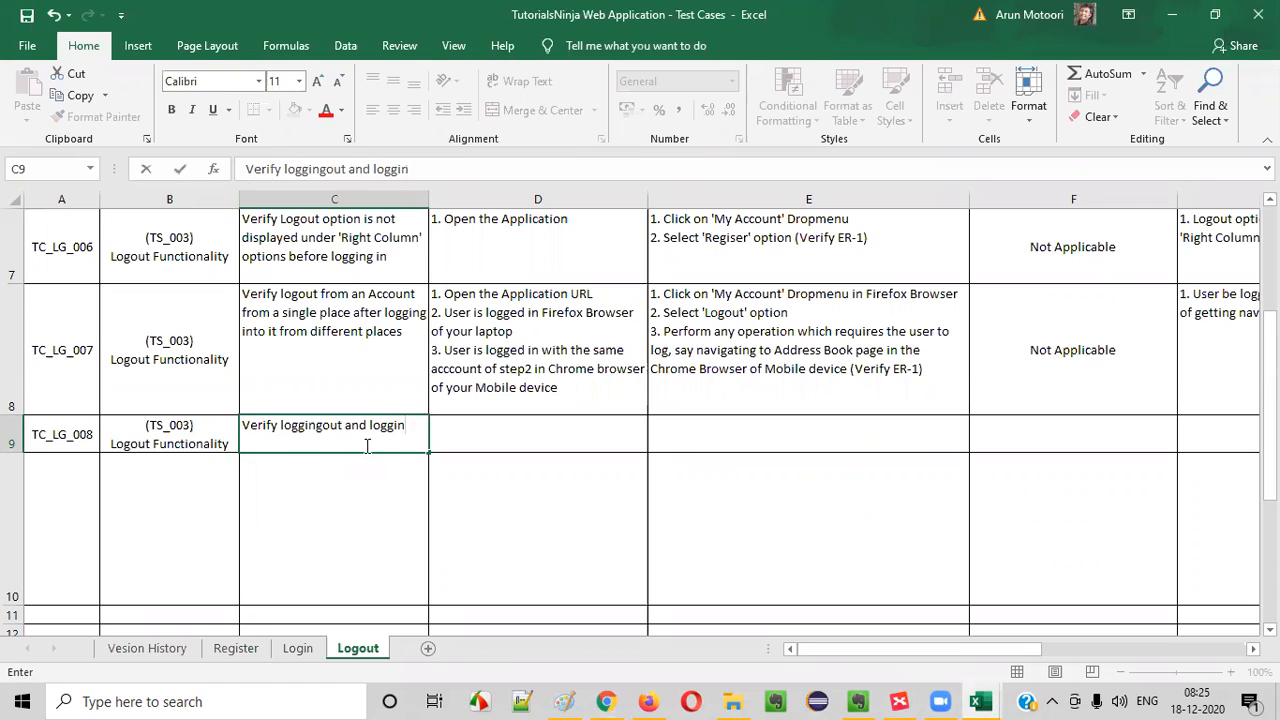
pyautogui.press('BackSpace')
pyautogui.press('BackSpace')
pyautogui.press('BackSpace')
pyautogui.press('BackSpace')
pyautogui.press('BackSpace')
pyautogui.press('BackSpace')
pyautogui.press('BackSpace')
pyautogui.press('BackSpace')
pyautogui.press('BackSpace')
pyautogui.write('out an dlog')
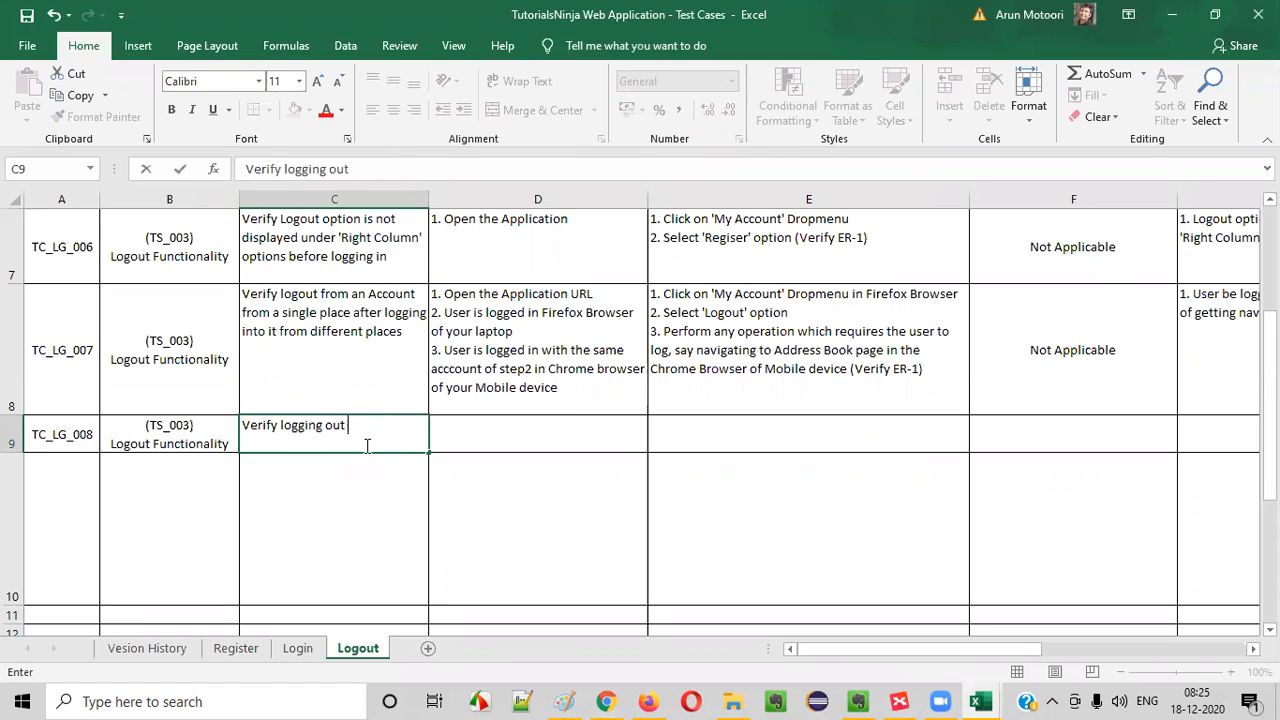
pyautogui.press('BackSpace')
pyautogui.press('BackSpace')
pyautogui.press('BackSpace')
pyautogui.press('BackSpace')
pyautogui.press('BackSpace')
pyautogui.write('d loggin in imjed')
pyautogui.press('BackSpace')
pyautogui.press('BackSpace')
pyautogui.press('BackSpace')
pyautogui.write('med')
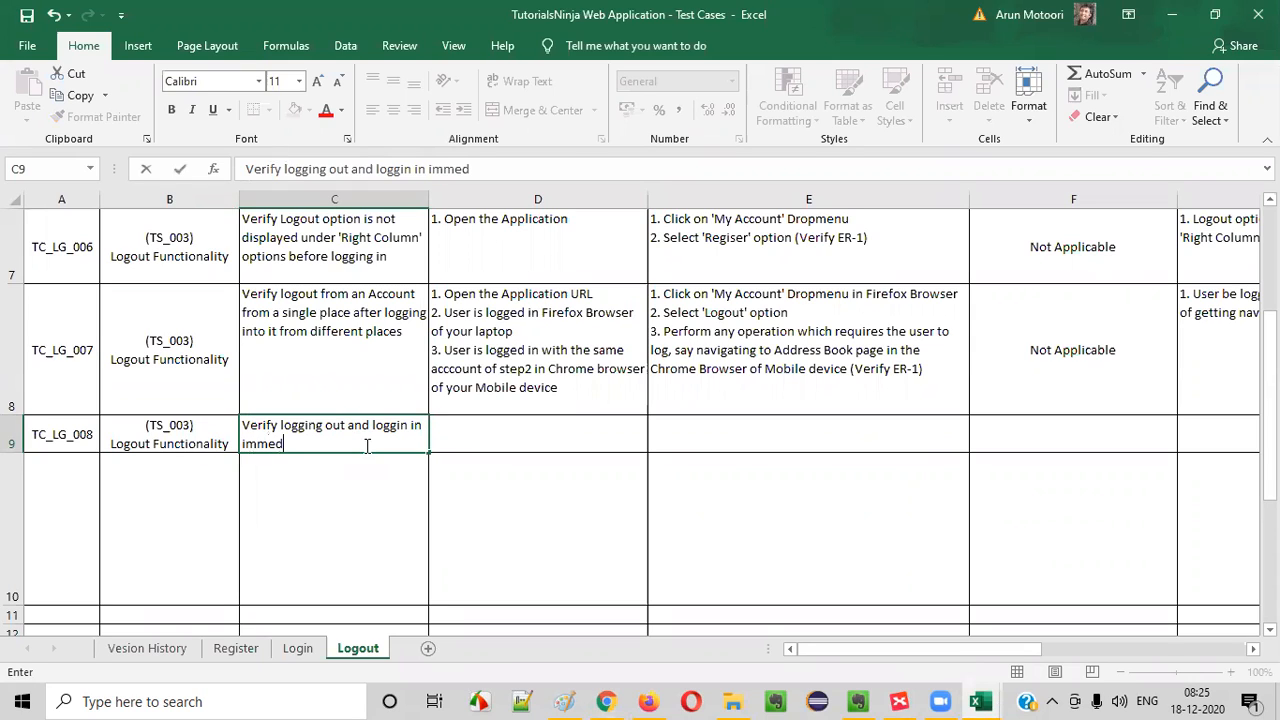
pyautogui.write('iately after l')
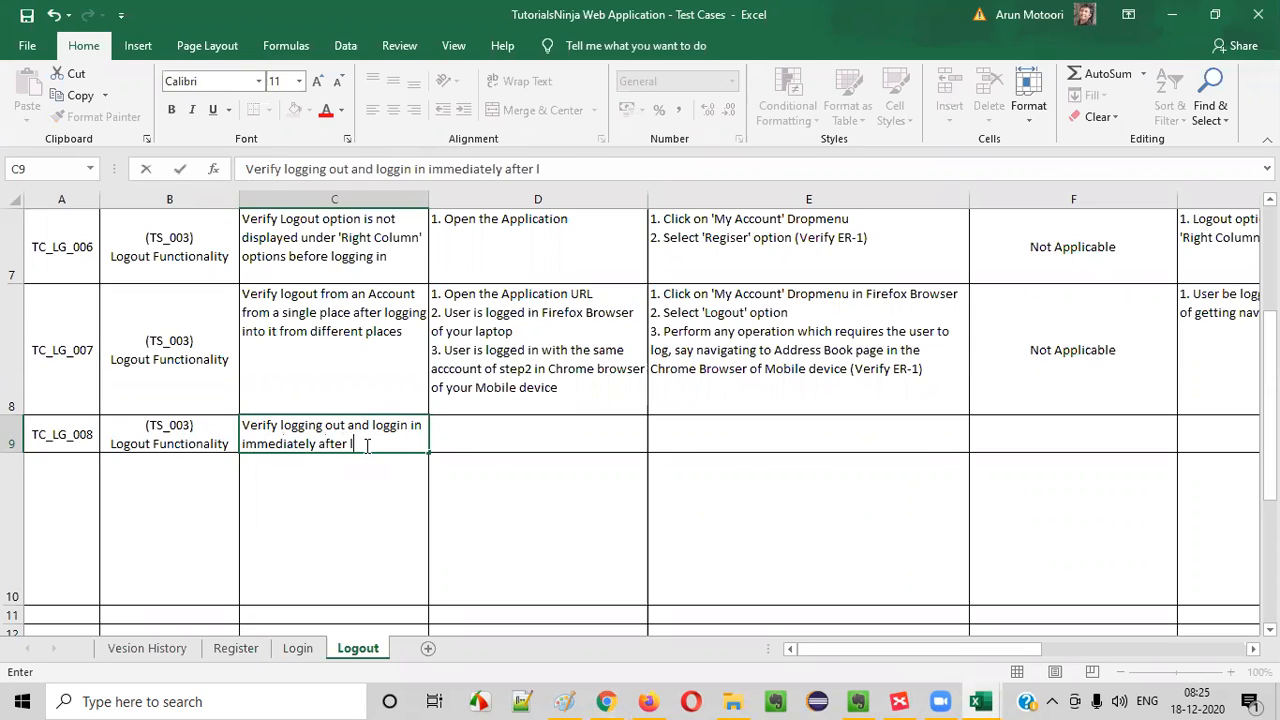
pyautogui.write('ogutg')
pyautogui.write('t')
pyautogui.press('Return')
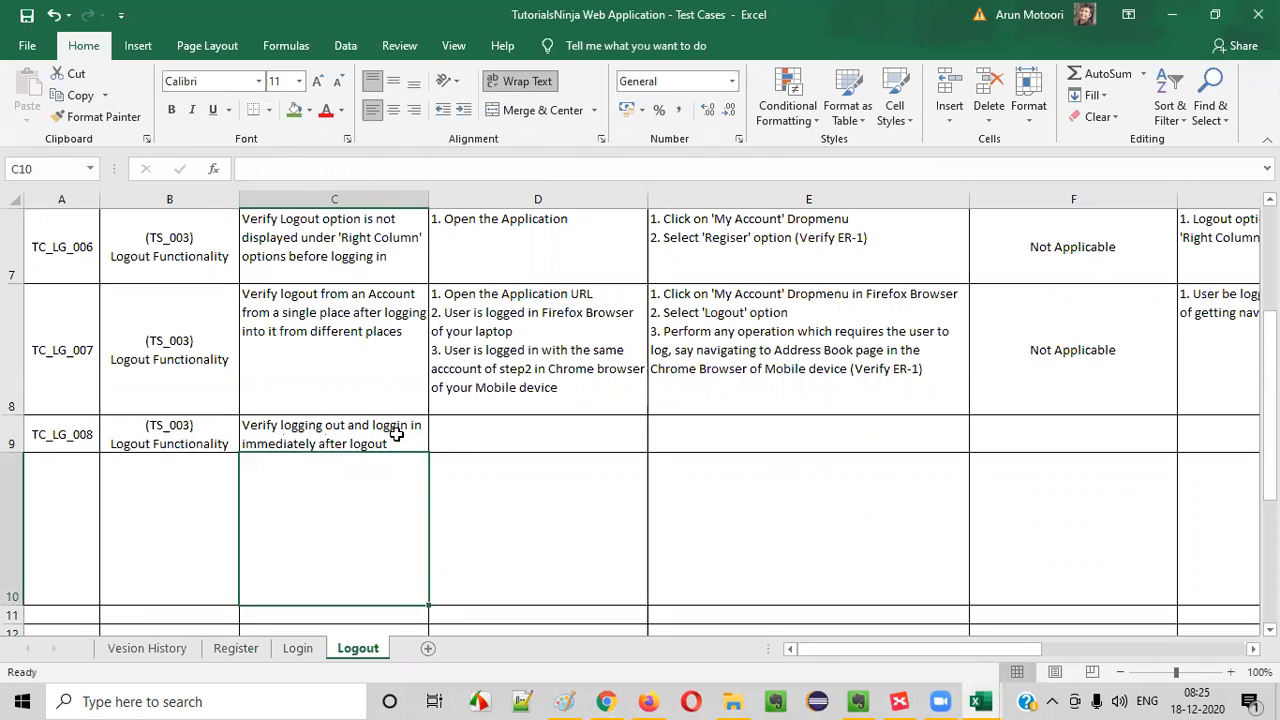
pyautogui.click(395, 438)
pyautogui.doubleClick(408, 448)
pyautogui.write('wth')
pyautogui.press('BackSpace')
pyautogui.press('BackSpace')
pyautogui.write('ith same or different accou')
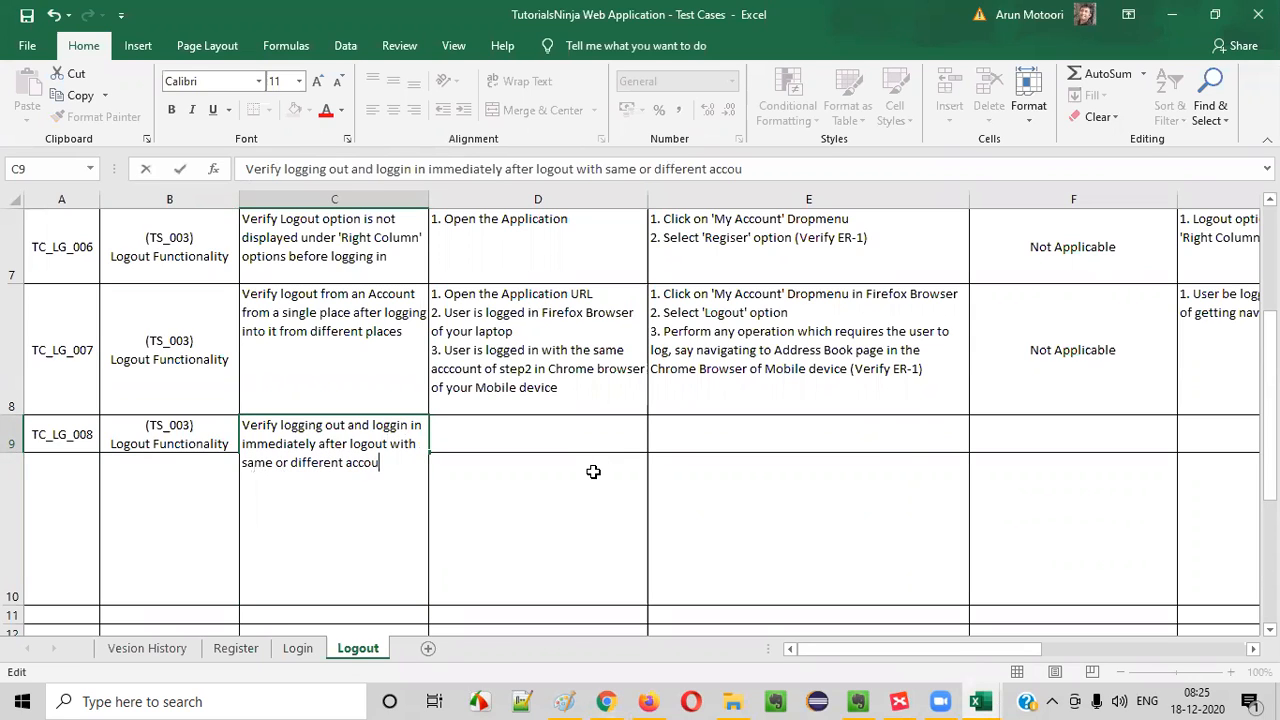
pyautogui.press('BackSpace')
pyautogui.press('BackSpace')
pyautogui.press('BackSpace')
pyautogui.press('BackSpace')
pyautogui.press('BackSpace')
pyautogui.press('BackSpace')
pyautogui.press('BackSpace')
pyautogui.press('BackSpace')
pyautogui.press('BackSpace')
pyautogui.press('BackSpace')
pyautogui.press('BackSpace')
pyautogui.press('BackSpace')
pyautogui.press('BackSpace')
pyautogui.press('BackSpace')
pyautogui.press('BackSpace')
pyautogui.press('BackSpace')
pyautogui.press('BackSpace')
pyautogui.press('BackSpace')
pyautogui.press('BackSpace')
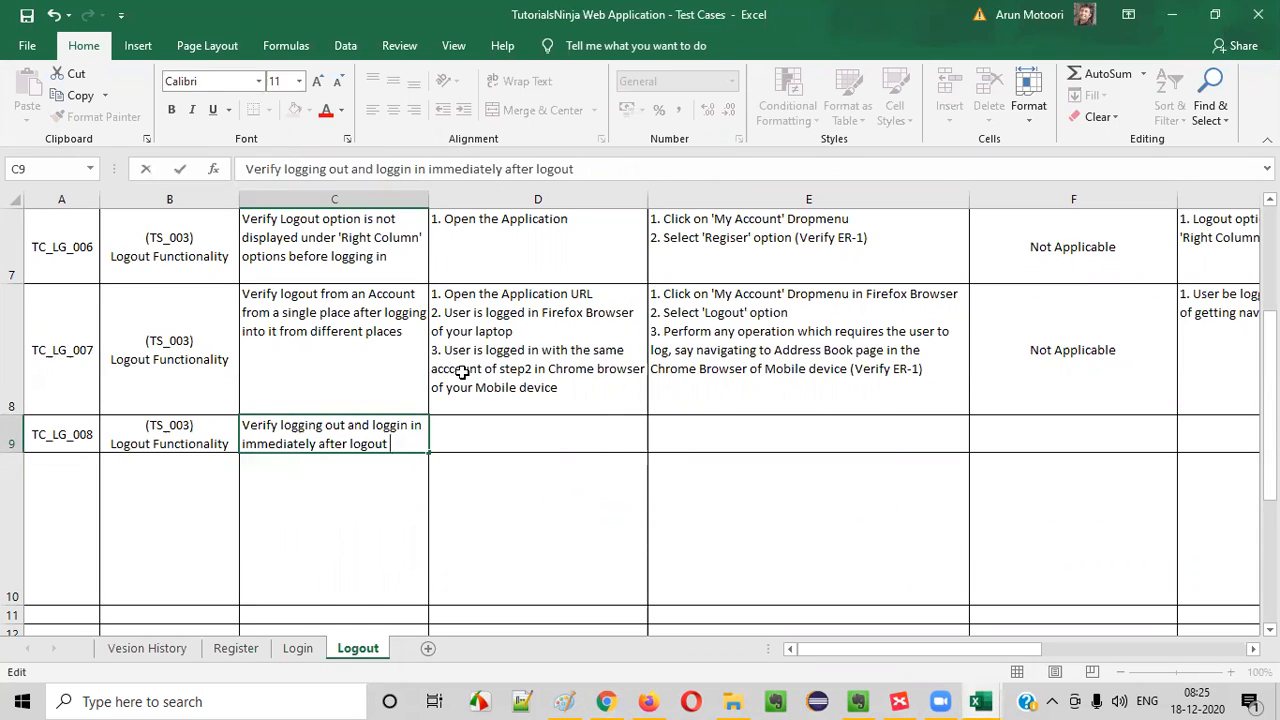
pyautogui.click(528, 388)
# - Copy the TC_LG_001 pre-requisites from D2 into D9
pyautogui.scroll(2, 555, 316)
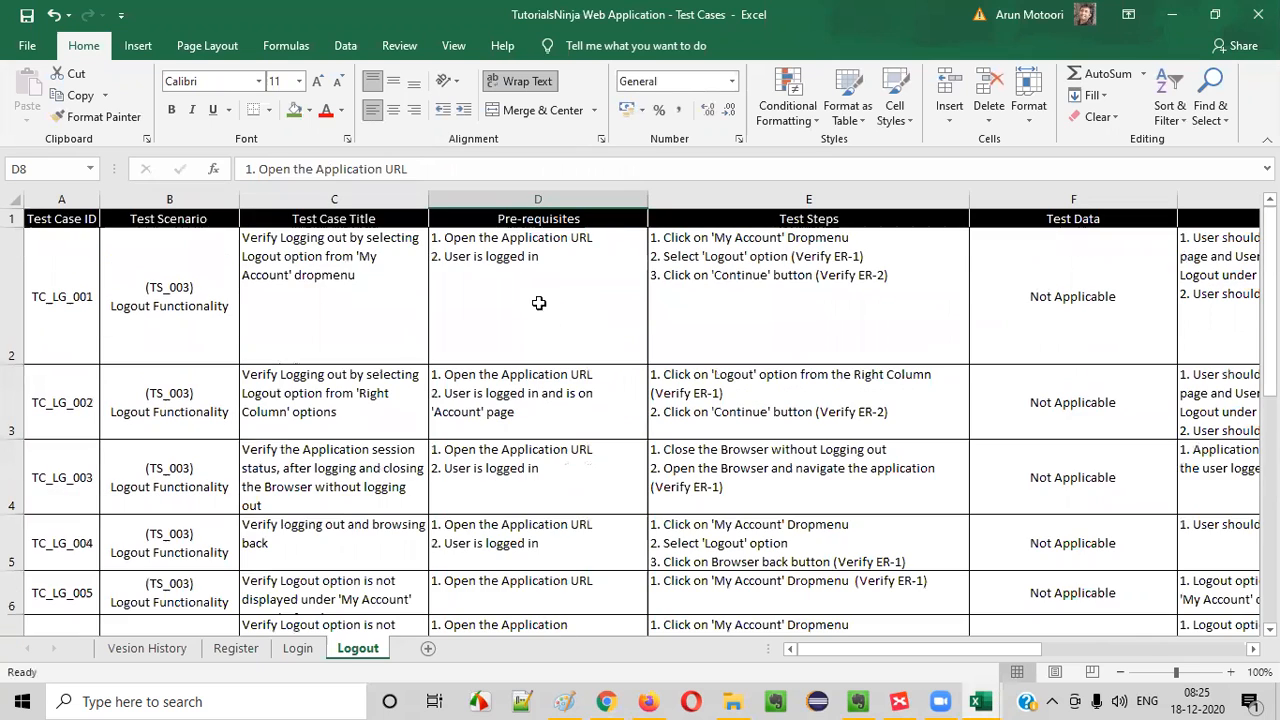
pyautogui.click(537, 303)
pyautogui.hotkey('ctrl', 'c')
pyautogui.scroll(-1, 524, 464)
pyautogui.scroll(-1, 524, 465)
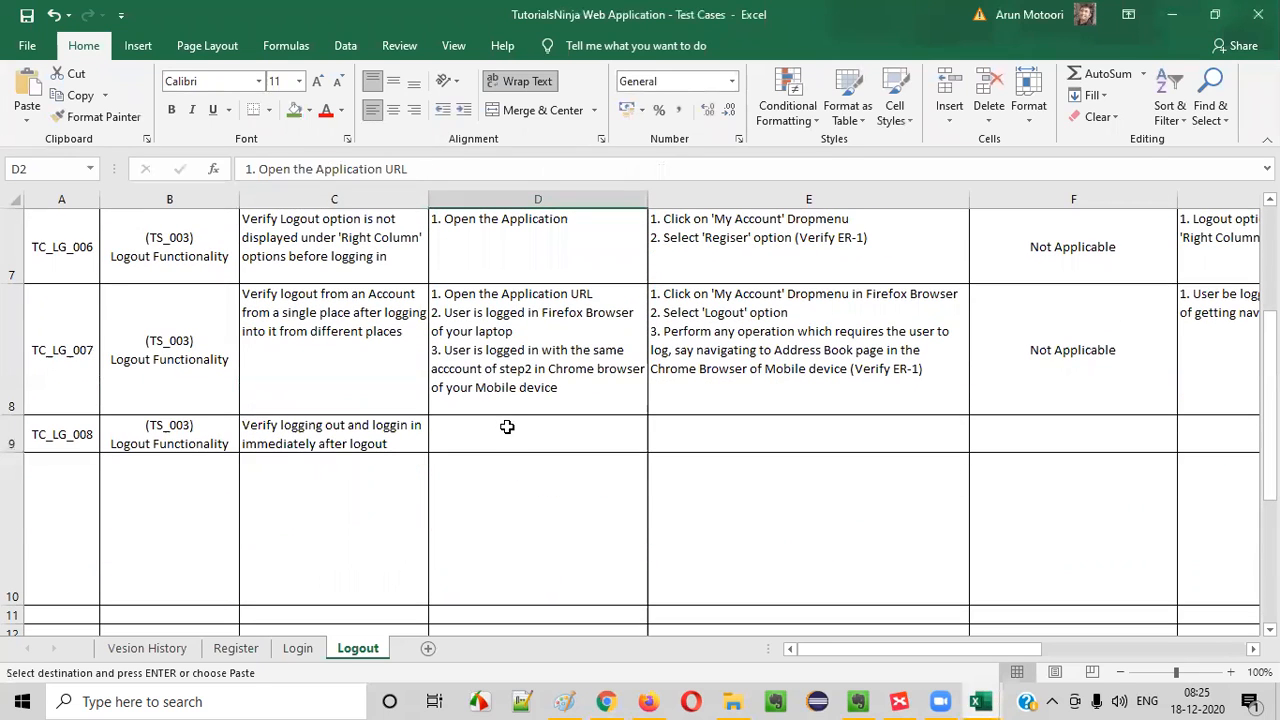
pyautogui.click(507, 428)
pyautogui.hotkey('ctrl', 'v')
# - Copy the first two test steps from E2, without "(Verify ER-1)", into E9
pyautogui.click(776, 442)
pyautogui.write('`')
pyautogui.press('Tab')
pyautogui.doubleClick(716, 447)
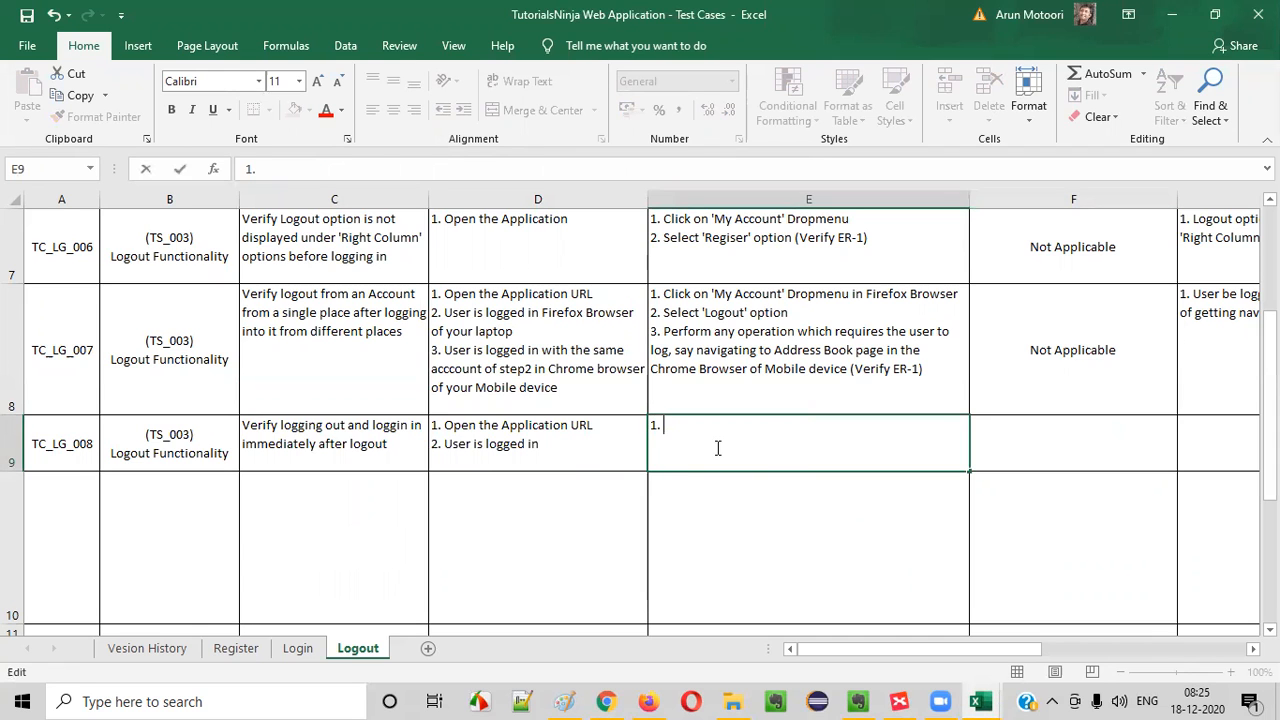
pyautogui.click(737, 343)
pyautogui.scroll(2, 737, 345)
pyautogui.click(737, 345)
pyautogui.doubleClick(741, 274)
pyautogui.press('End')
pyautogui.moveTo(790, 258); pyautogui.dragTo(652, 237)
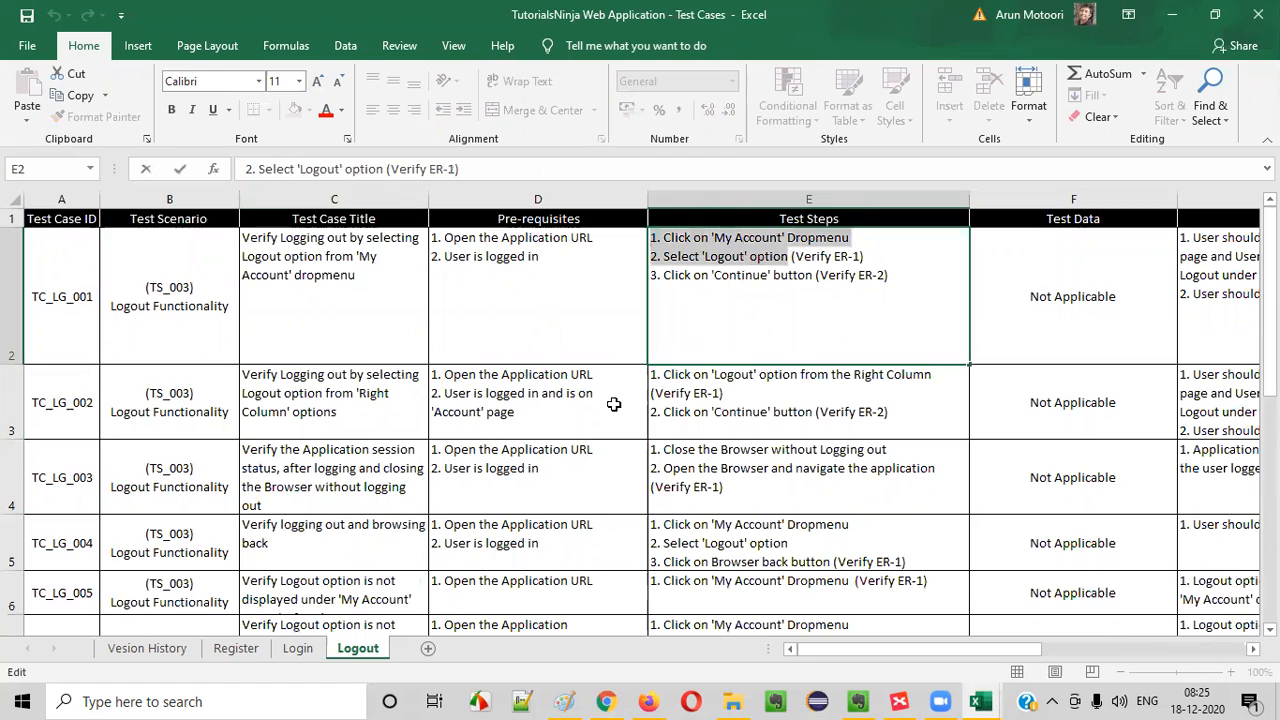
pyautogui.click(824, 486)
pyautogui.scroll(-2, 776, 476)
pyautogui.doubleClick(720, 443)
pyautogui.hotkey('ctrl', 'v')
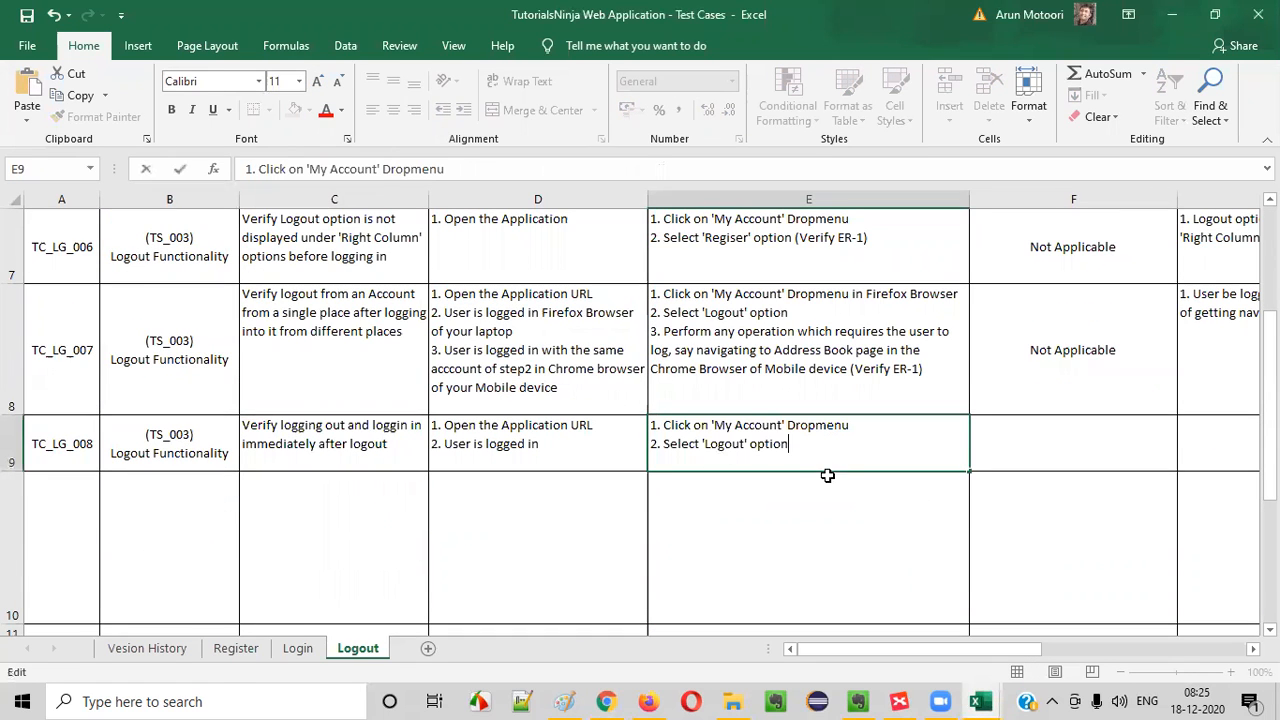
# - Add a third line to E9 reading "3. Login again with same or different account (Verify"
pyautogui.hotkey('alt', 'Return')
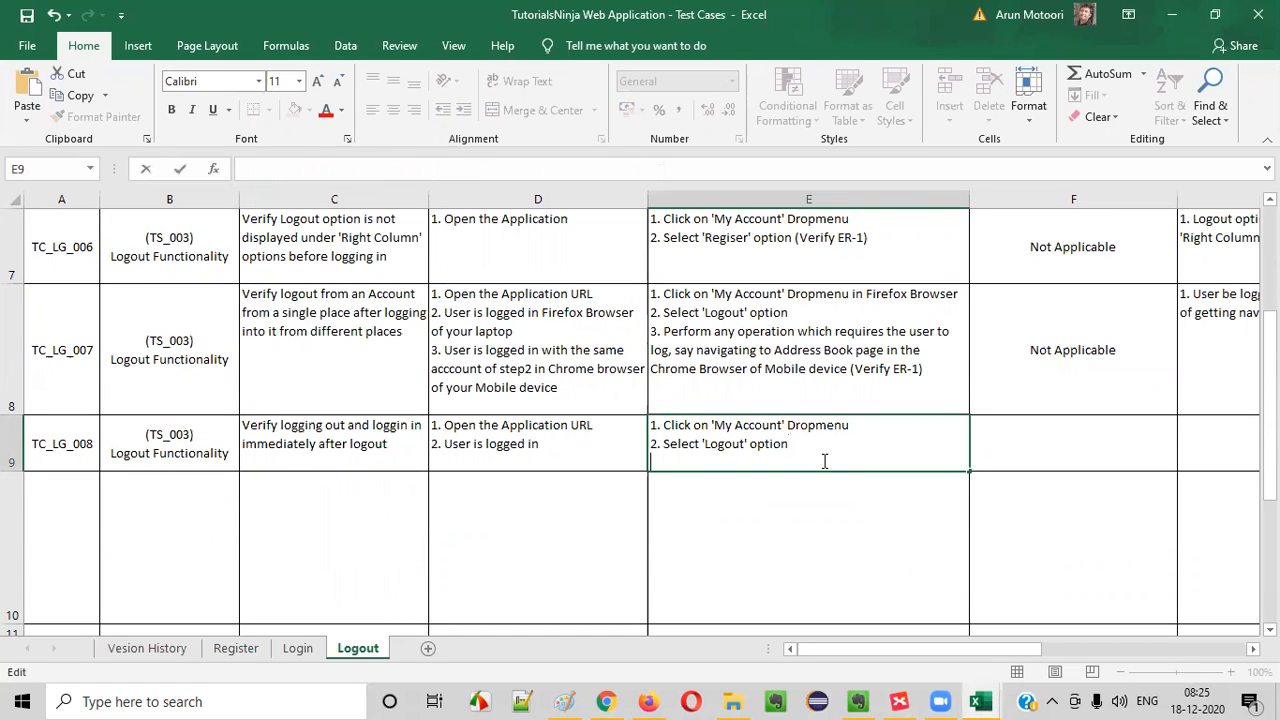
pyautogui.write('3,')
pyautogui.write('.')
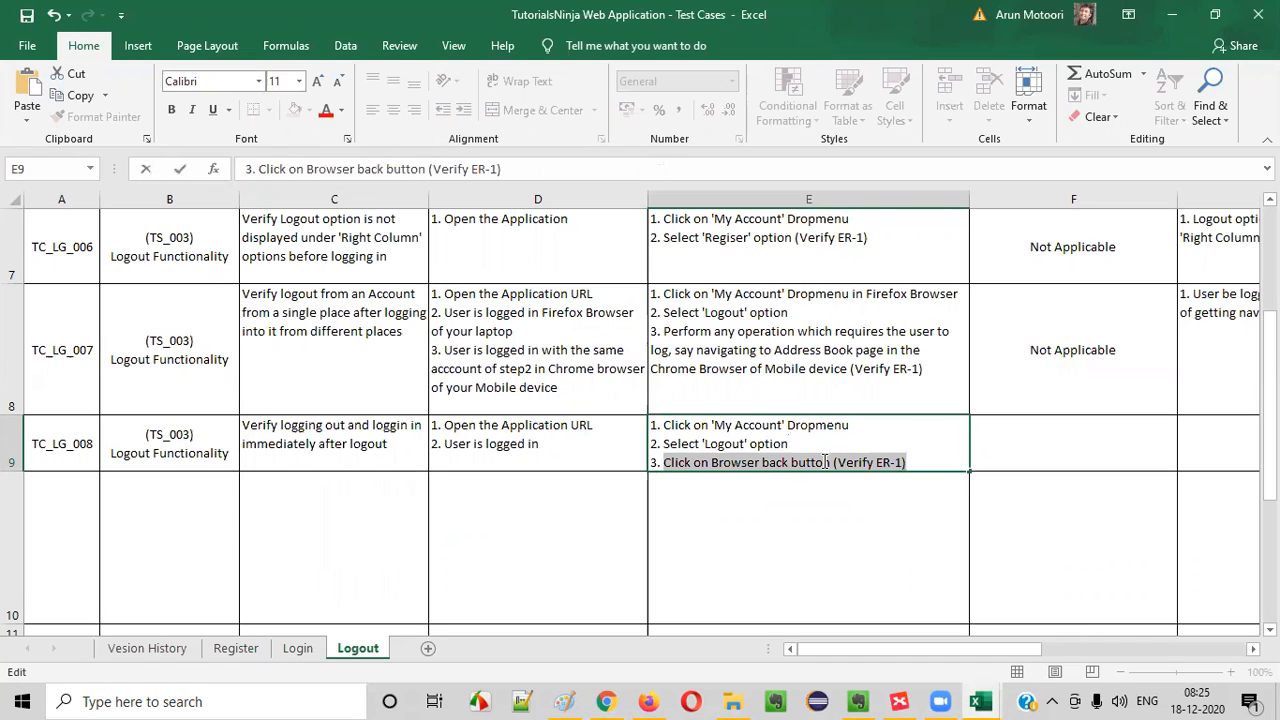
pyautogui.write('Login again with same or different crede')
pyautogui.press('BackSpace')
pyautogui.press('BackSpace')
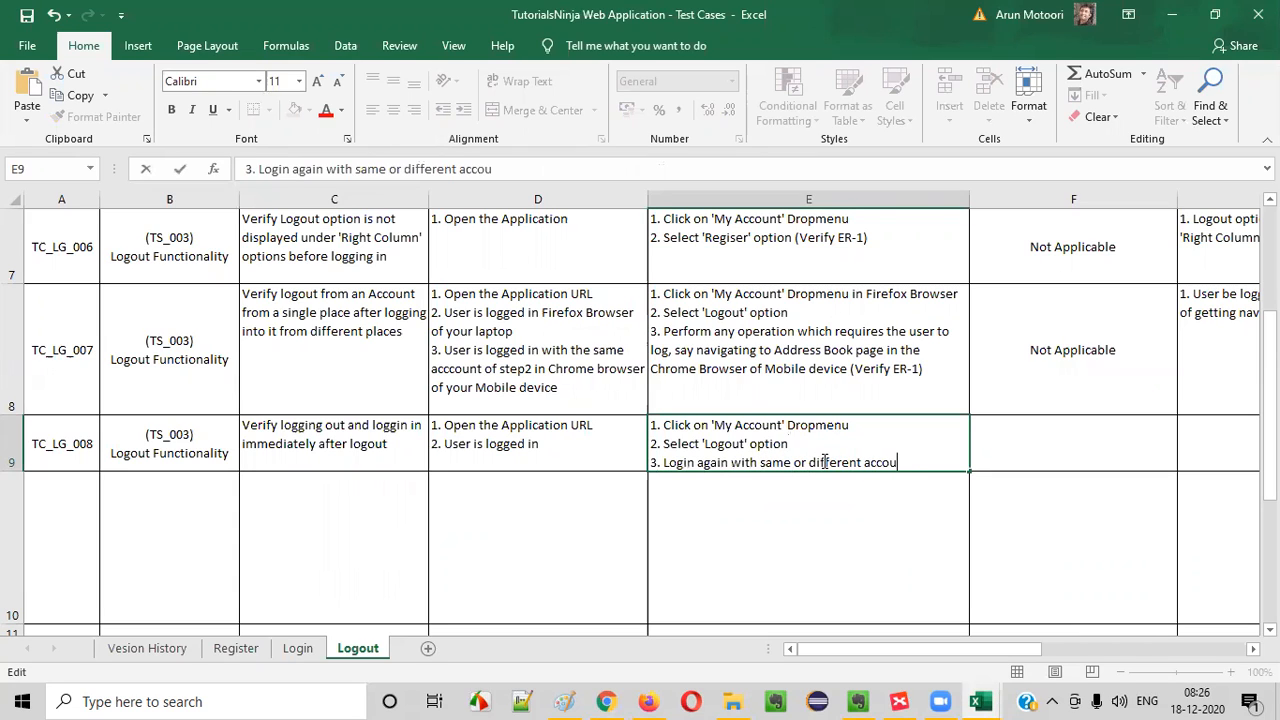
pyautogui.write('Verify')
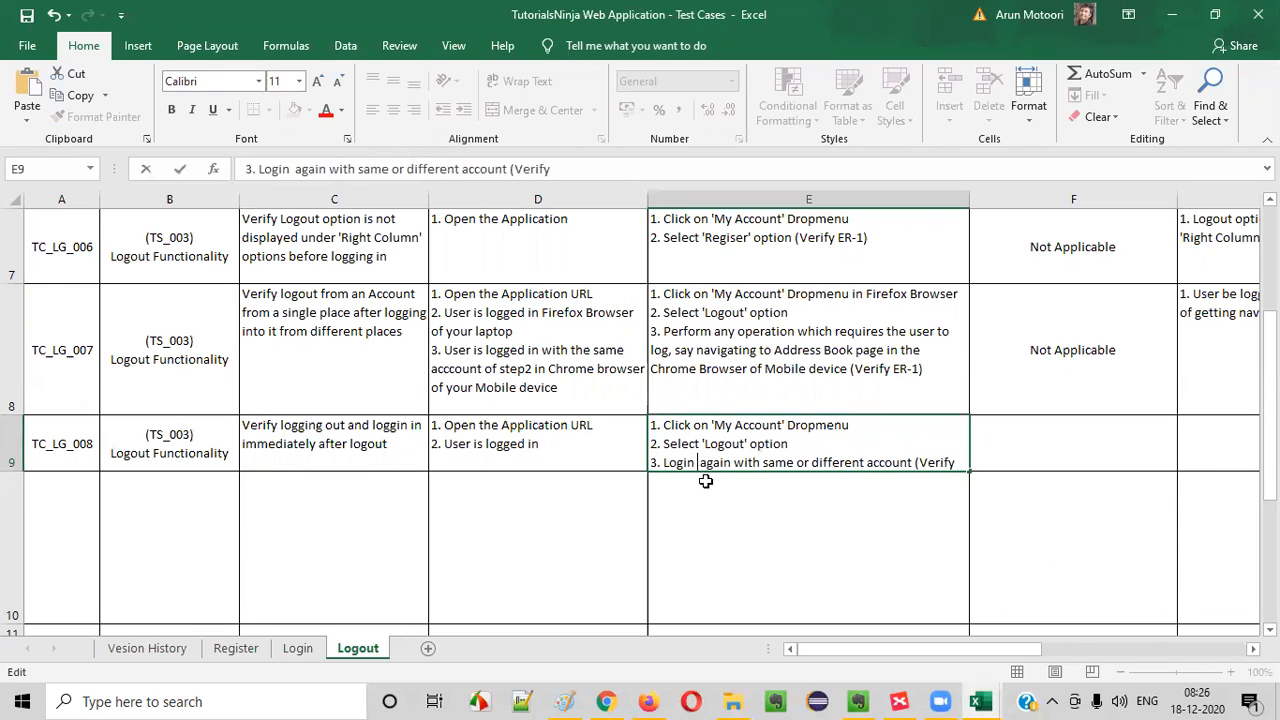
pyautogui.write('immed')
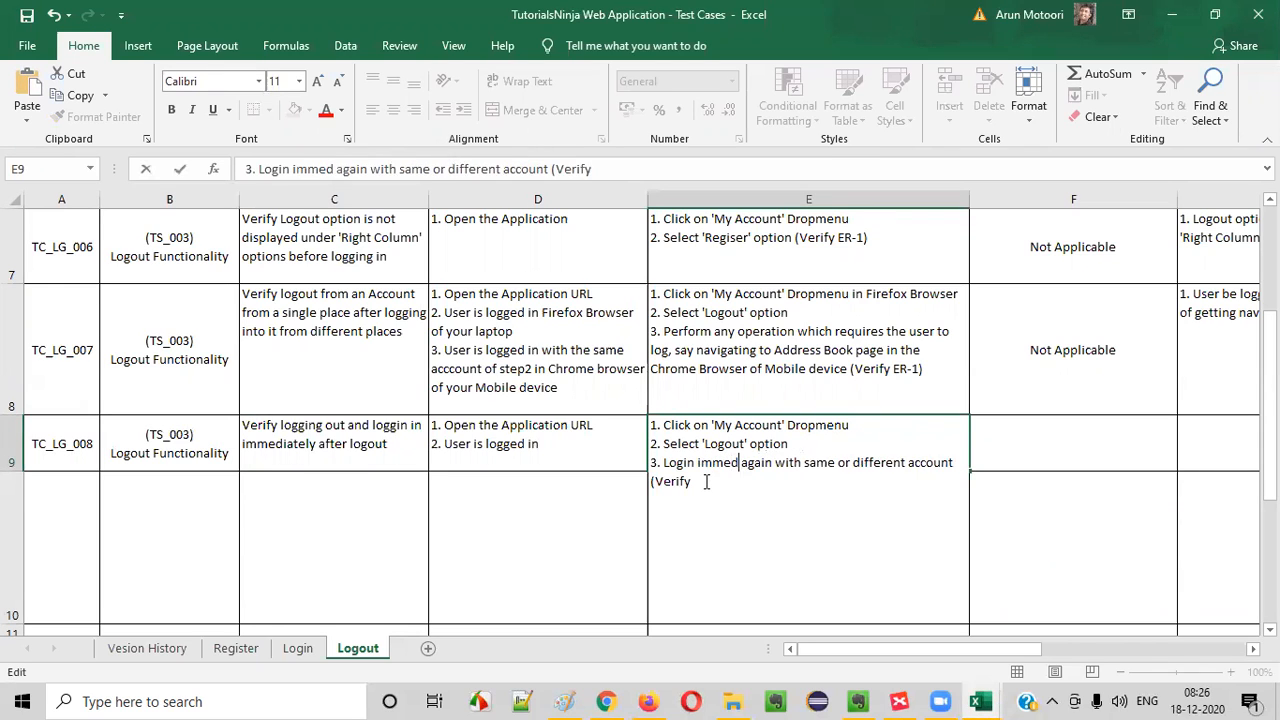
pyautogui.write('iately')
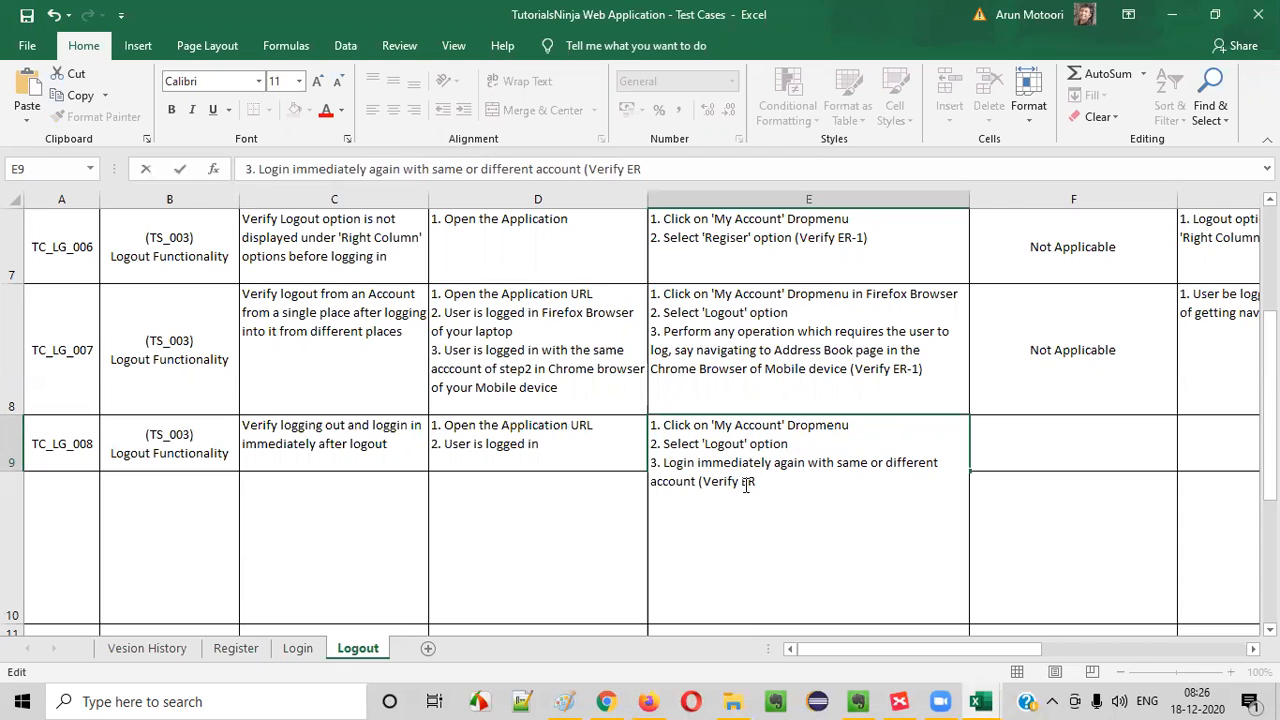
# - Insert "immediately" after "Login" in E9's third line, complete its ending as "(Verify ER-1)" and commit the cell
pyautogui.click(1080, 340)
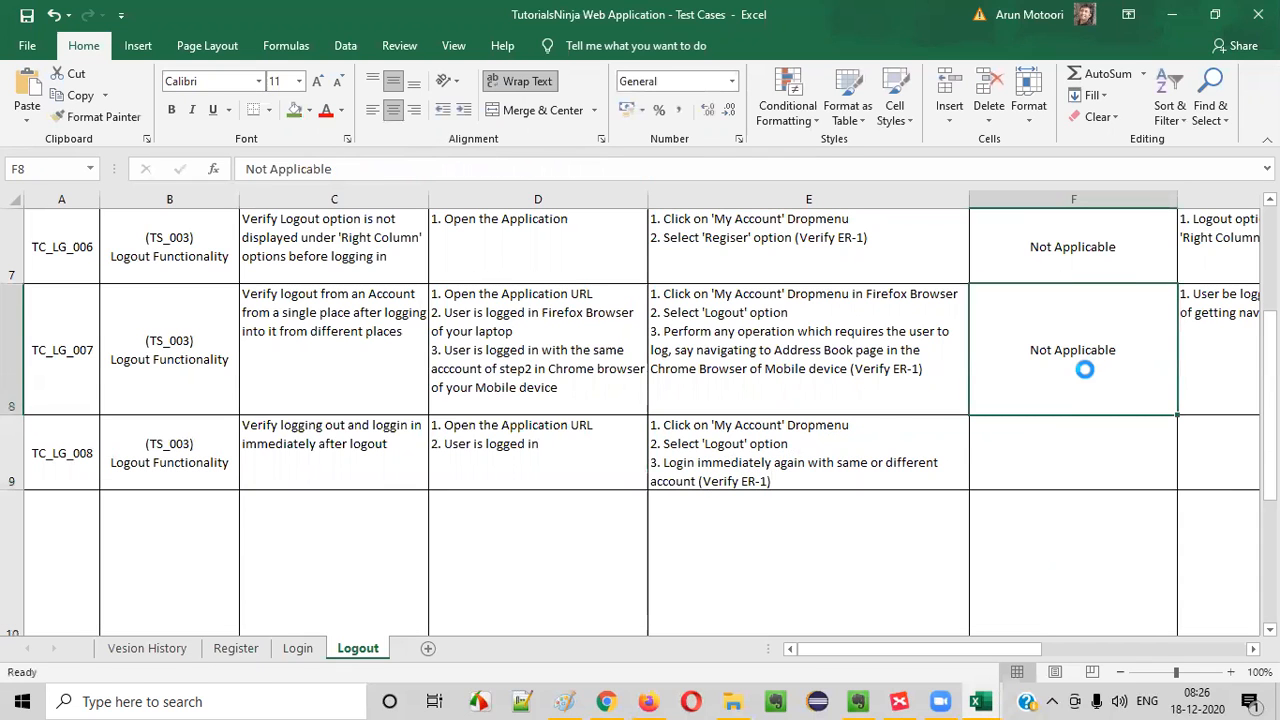
# - Copy "Not Applicable" from F8 into F9 as the test data for TC_LG_008
pyautogui.hotkey('ctrl', 'c')
pyautogui.click(1048, 457)
pyautogui.hotkey('ctrl', 'v')
# - Enter "1. Same Account or Differnet Account should get loggedin" in G9 as the expected result for TC_LG_008
pyautogui.click(1194, 456)
pyautogui.write('1')
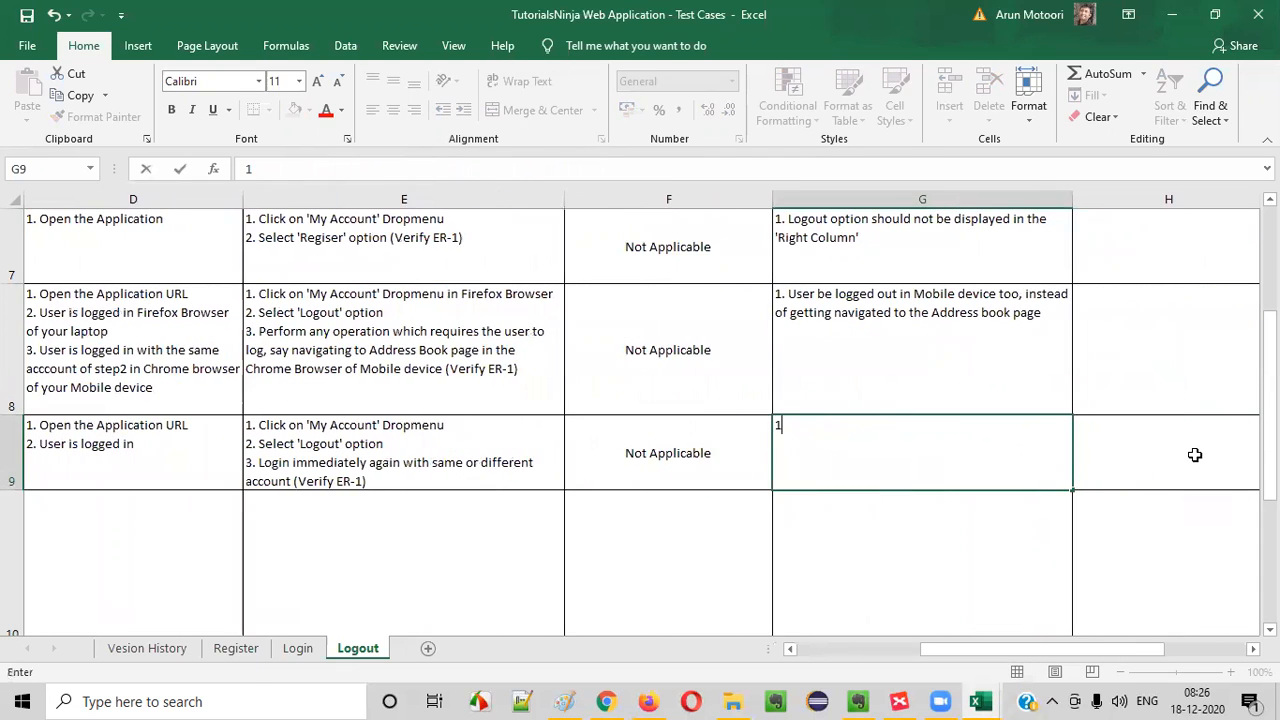
pyautogui.write('. uSER')
pyautogui.press('BackSpace')
pyautogui.press('BackSpace')
pyautogui.press('BackSpace')
pyautogui.press('BackSpace')
pyautogui.write('User ')
pyautogui.write('Same')
pyautogui.press('BackSpace')
pyautogui.press('BackSpace')
pyautogui.press('BackSpace')
pyautogui.press('BackSpace')
pyautogui.press('BackSpace')
pyautogui.press('BackSpace')
pyautogui.write('Account or')
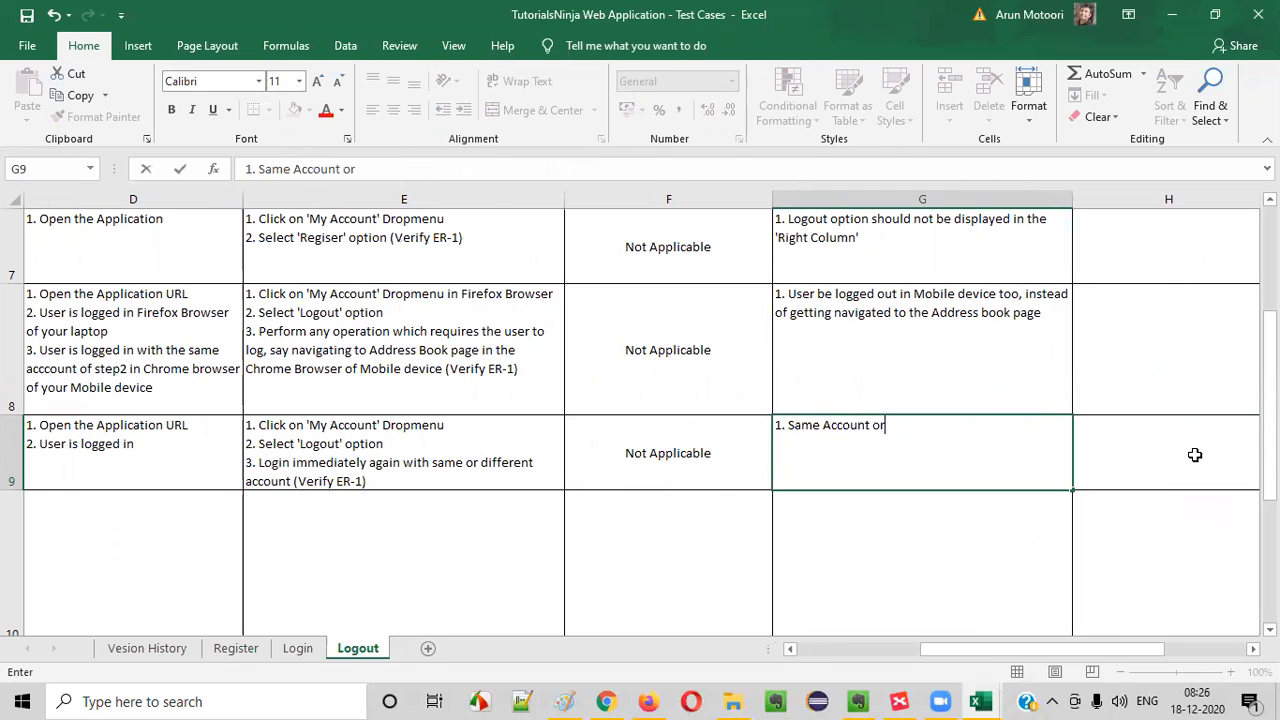
pyautogui.write(' Differnet A')
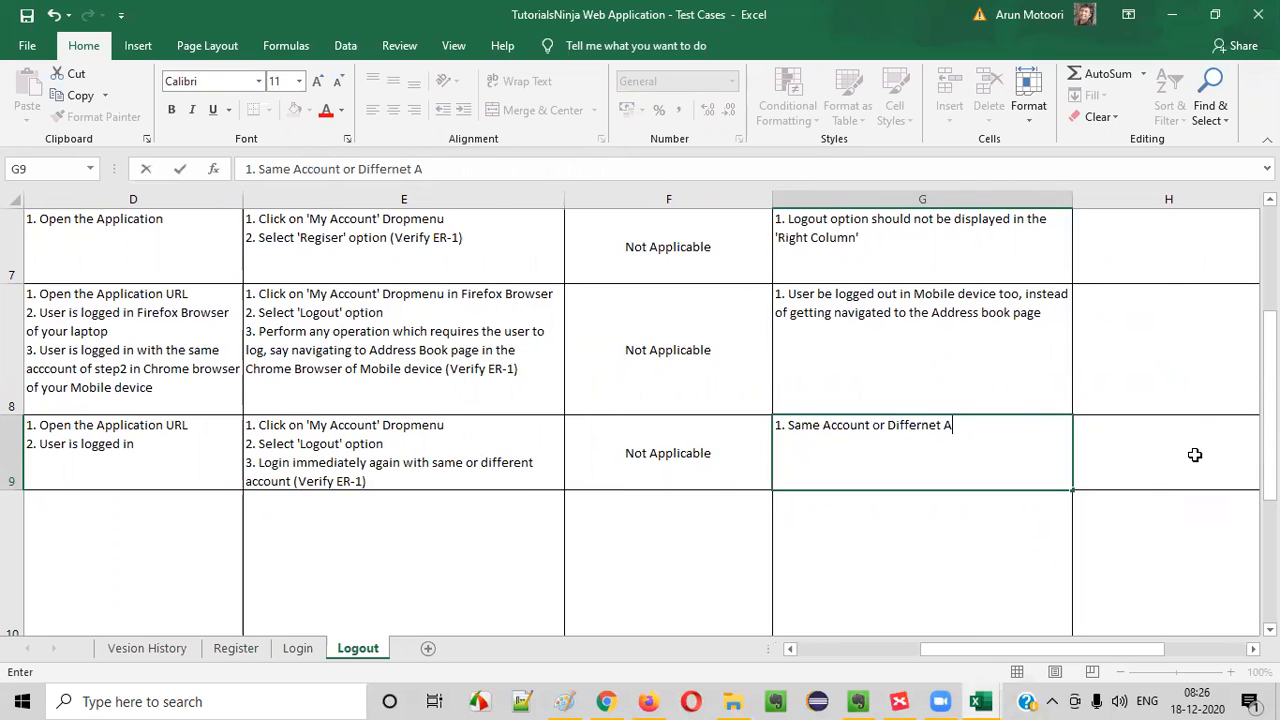
pyautogui.write('ccount should b')
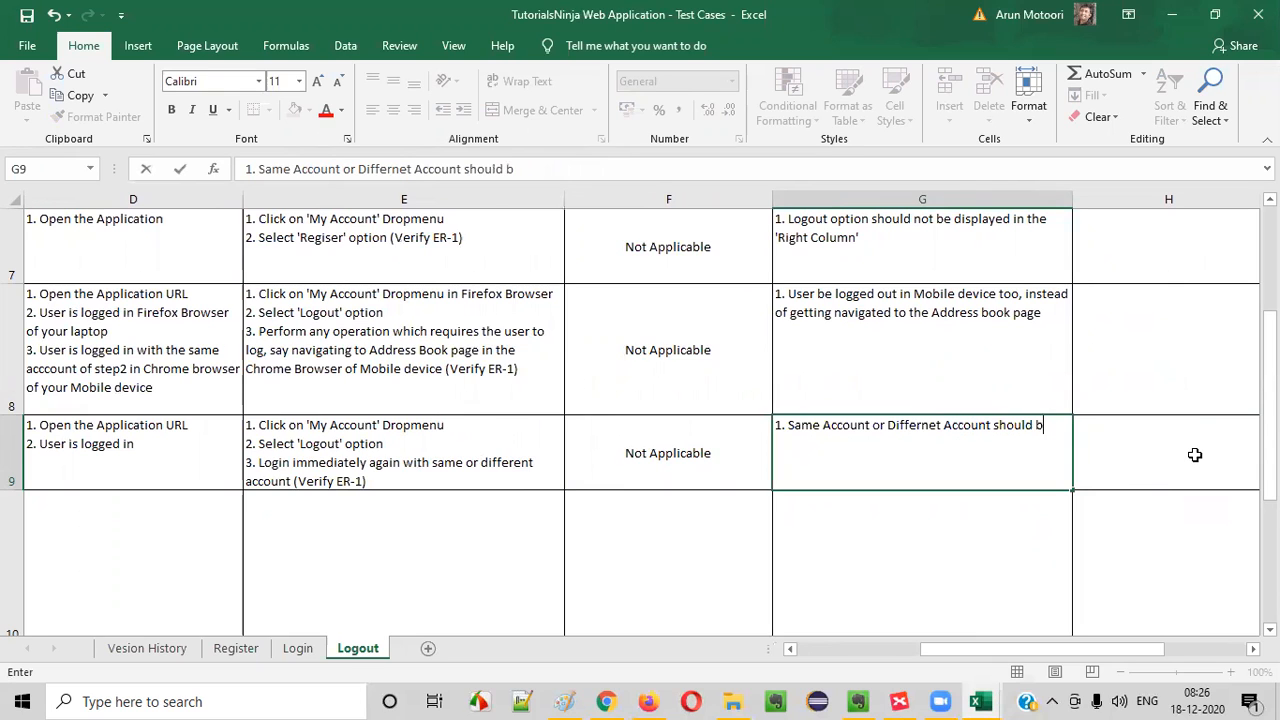
pyautogui.press('BackSpace')
pyautogui.write('get loggedin')
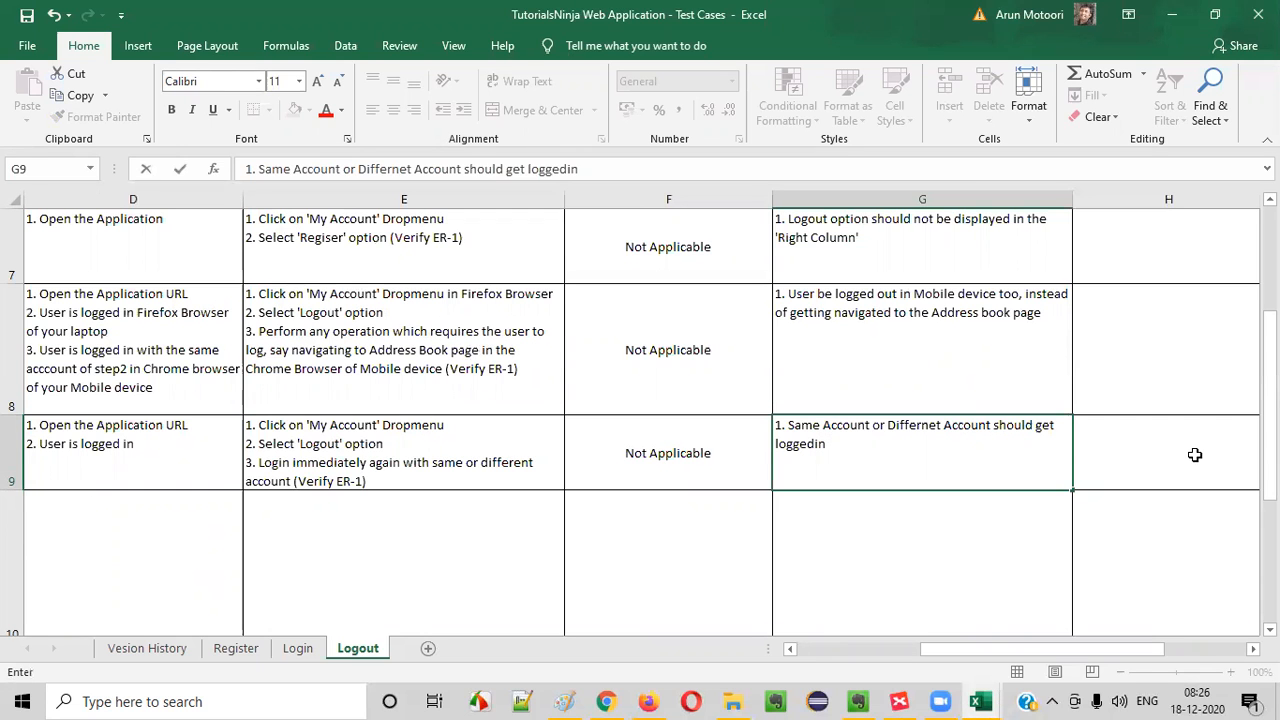
pyautogui.moveTo(838, 468); pyautogui.dragTo(9, 451)
pyautogui.click(69, 446)
pyautogui.scroll(-2, 246, 428)
pyautogui.scroll(3, 74, 514)
pyautogui.scroll(-2, 80, 481)
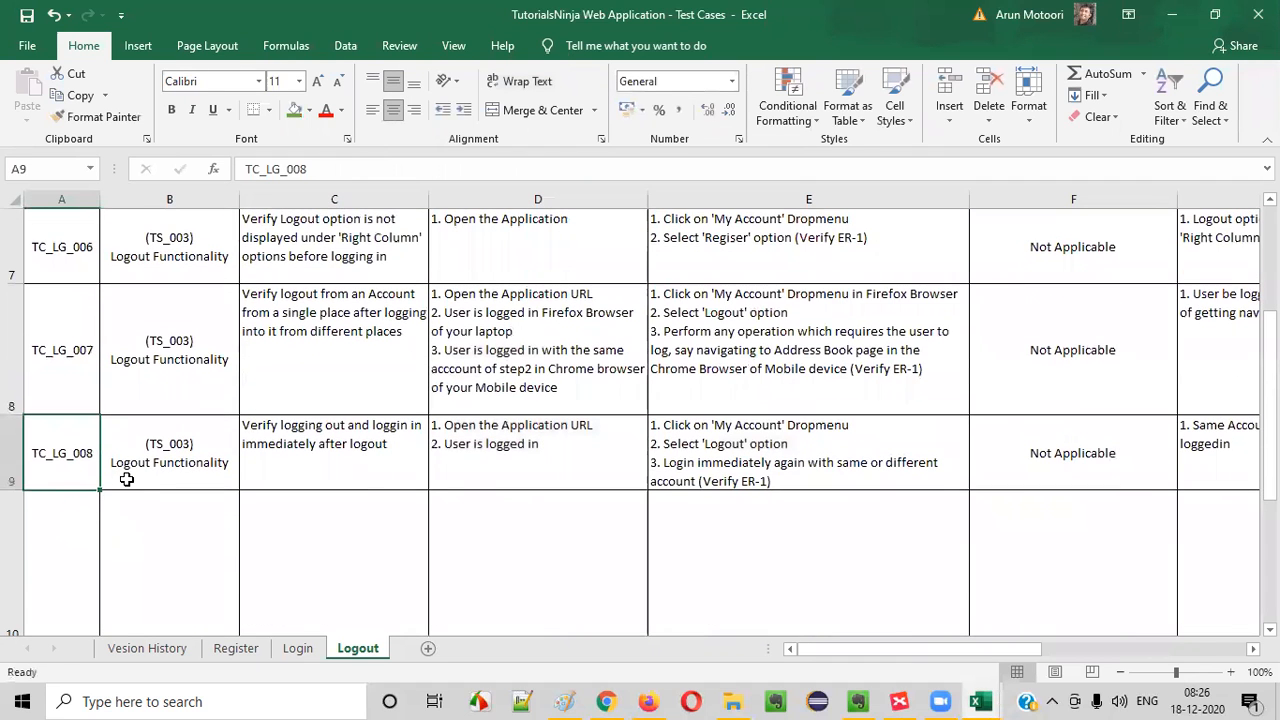
pyautogui.click(151, 443)
pyautogui.press('Left')
pyautogui.press('Down')
pyautogui.press('Down')
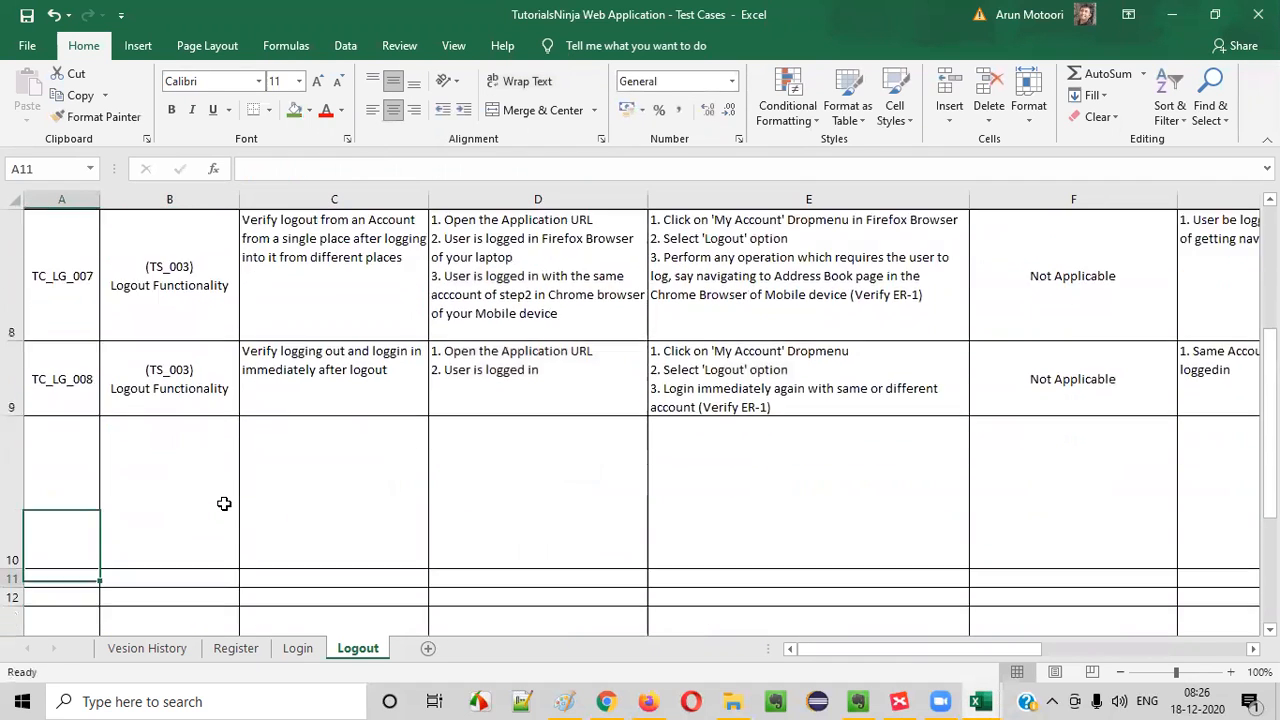
pyautogui.moveTo(50, 350); pyautogui.dragTo(1031, 426)
pyautogui.click(1028, 404)
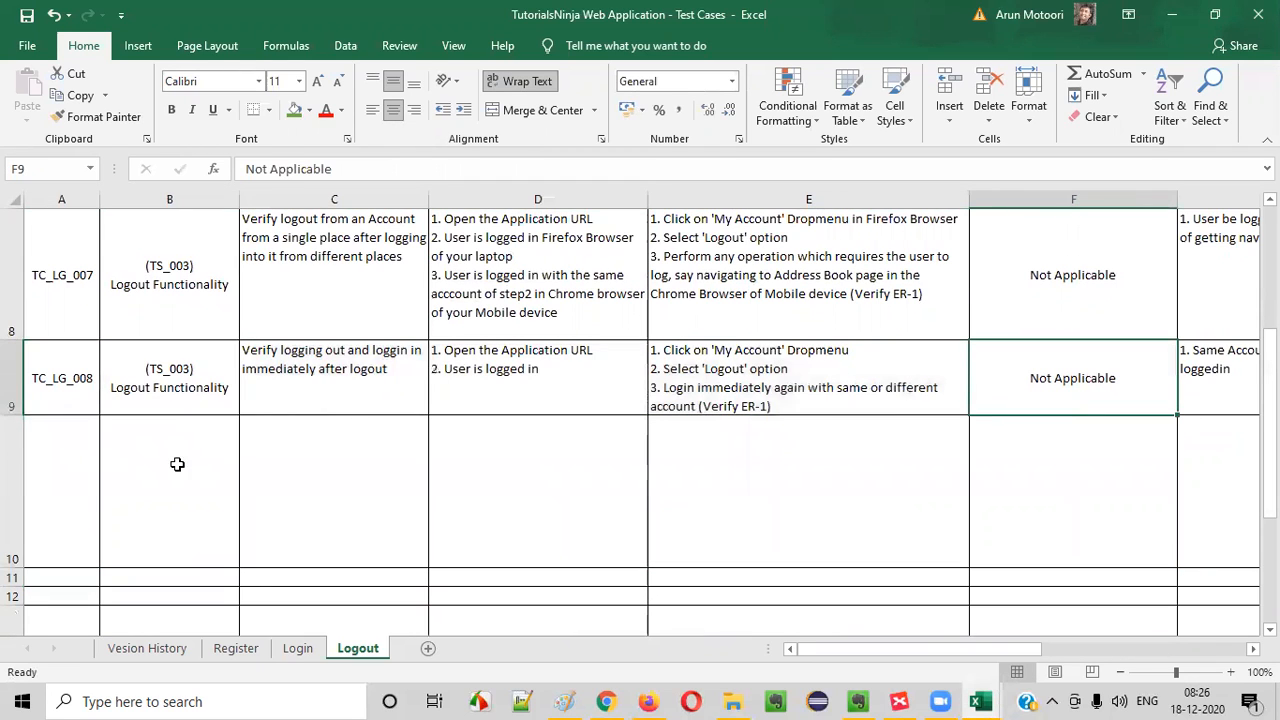
# - Shorten row 10 and fill A10 with the ID TC_LG_009, based on a copy of the ID in A9
pyautogui.moveTo(12, 566); pyautogui.dragTo(8, 482)
pyautogui.click(143, 443)
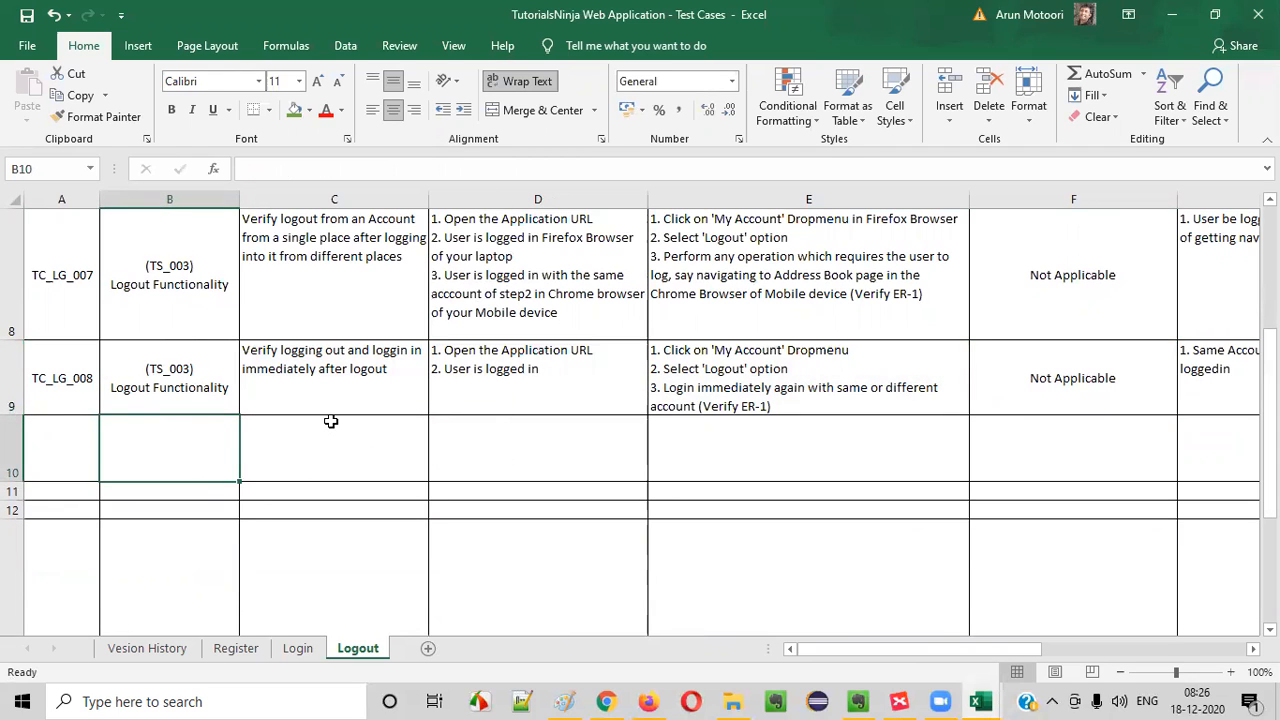
pyautogui.click(36, 375)
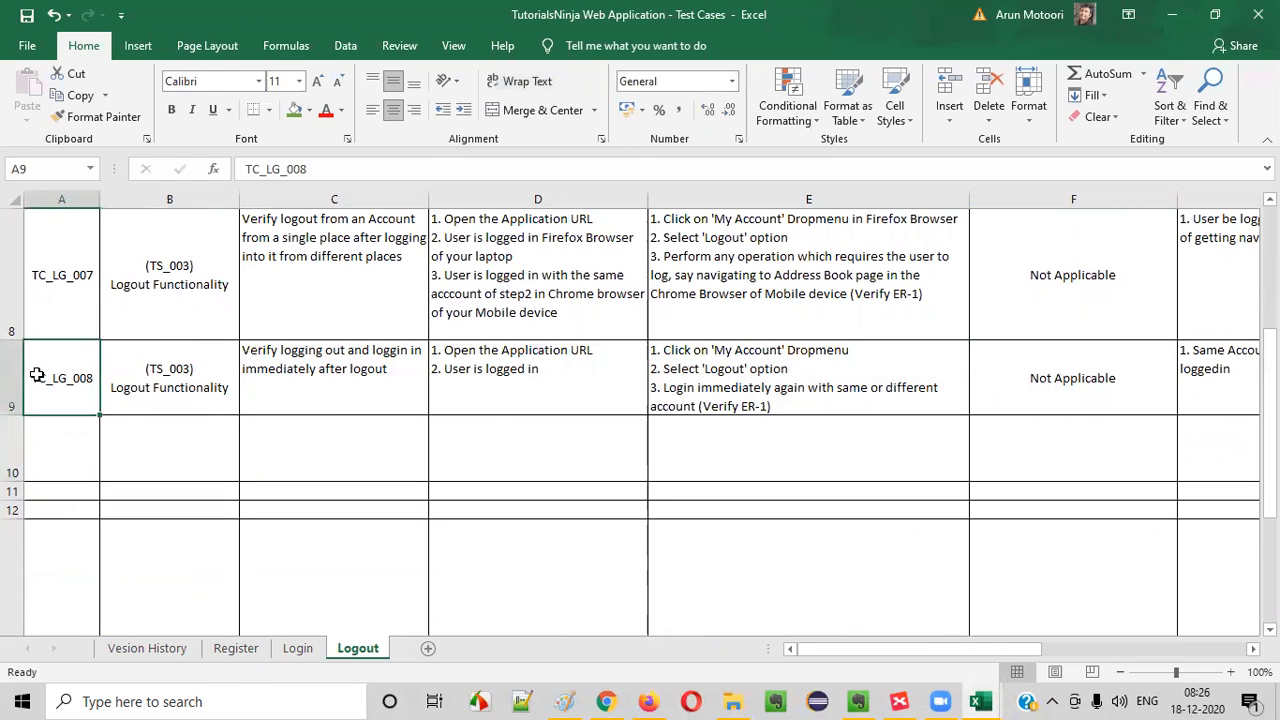
pyautogui.hotkey('ctrl', 'c')
pyautogui.click(42, 434)
pyautogui.hotkey('ctrl', 'v')
pyautogui.doubleClick(57, 449)
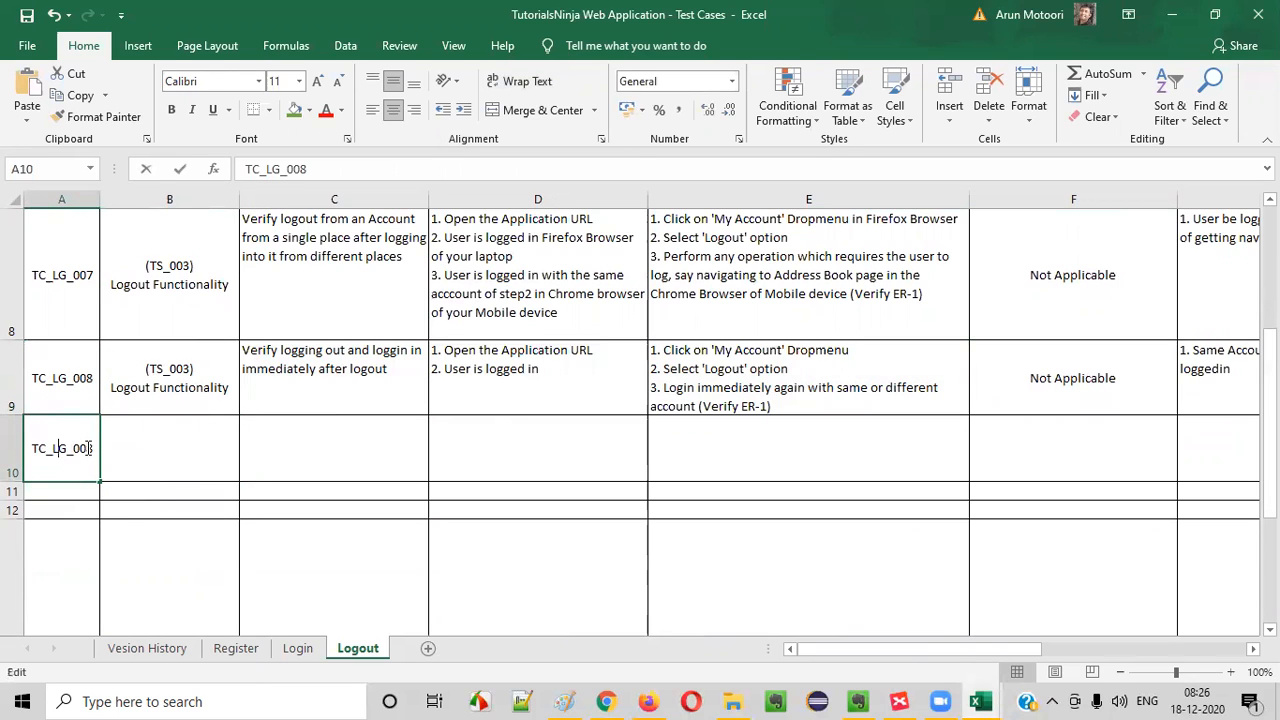
pyautogui.press('BackSpace')
pyautogui.write('9')
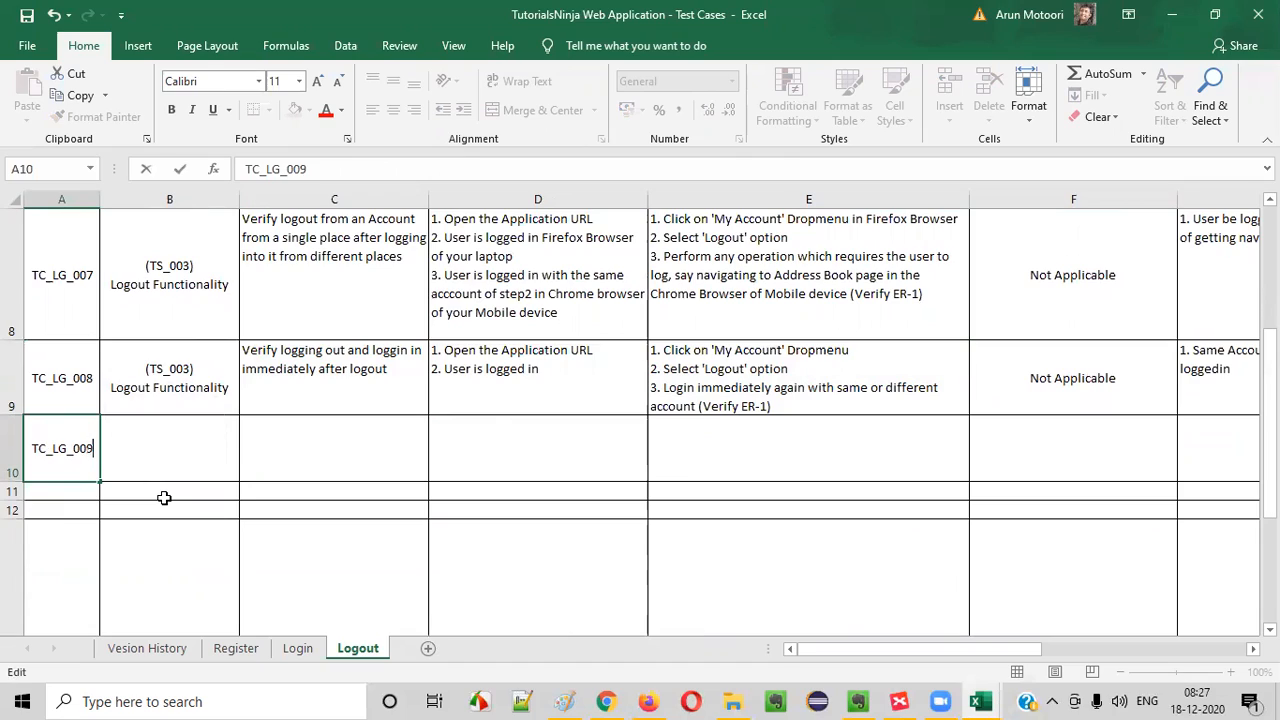
pyautogui.click(208, 443)
# - Switch to XMind and fill the topic "Verify Logout and Login with same or different account" with green like the other completed topics
pyautogui.scroll(3, 171, 421)
pyautogui.scroll(-2, 245, 462)
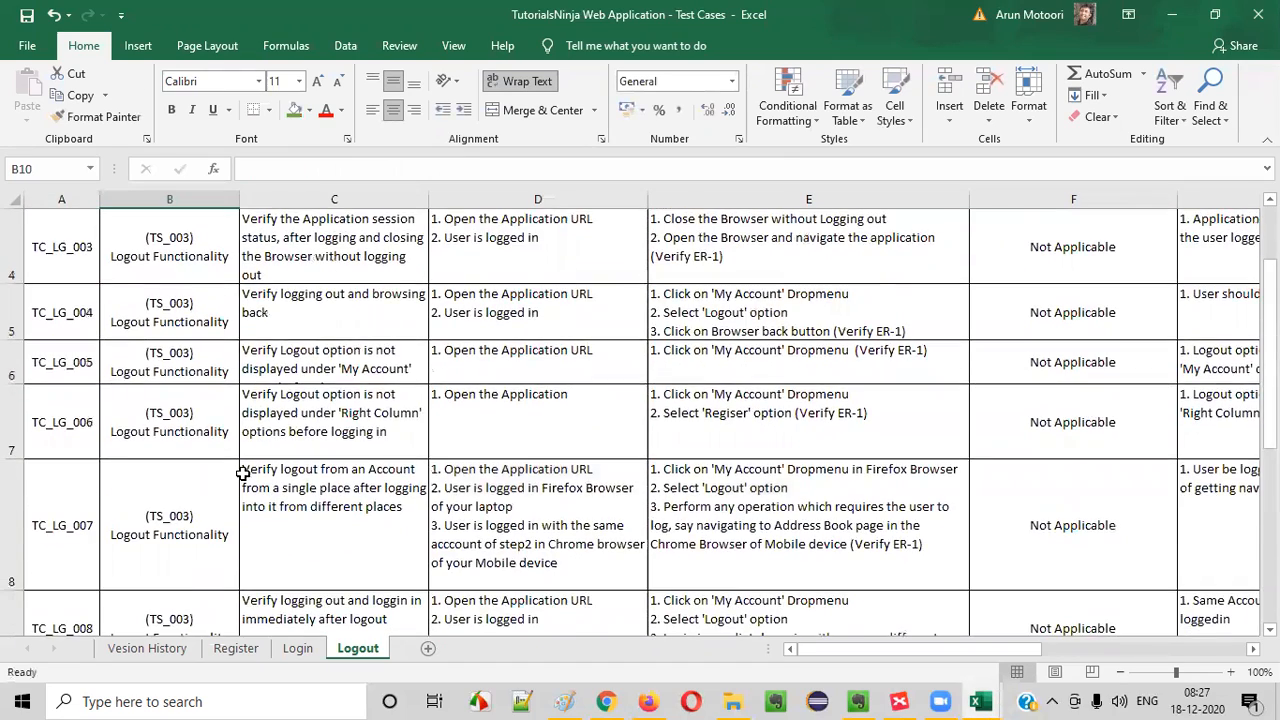
pyautogui.hotkey('alt', 'Tab')
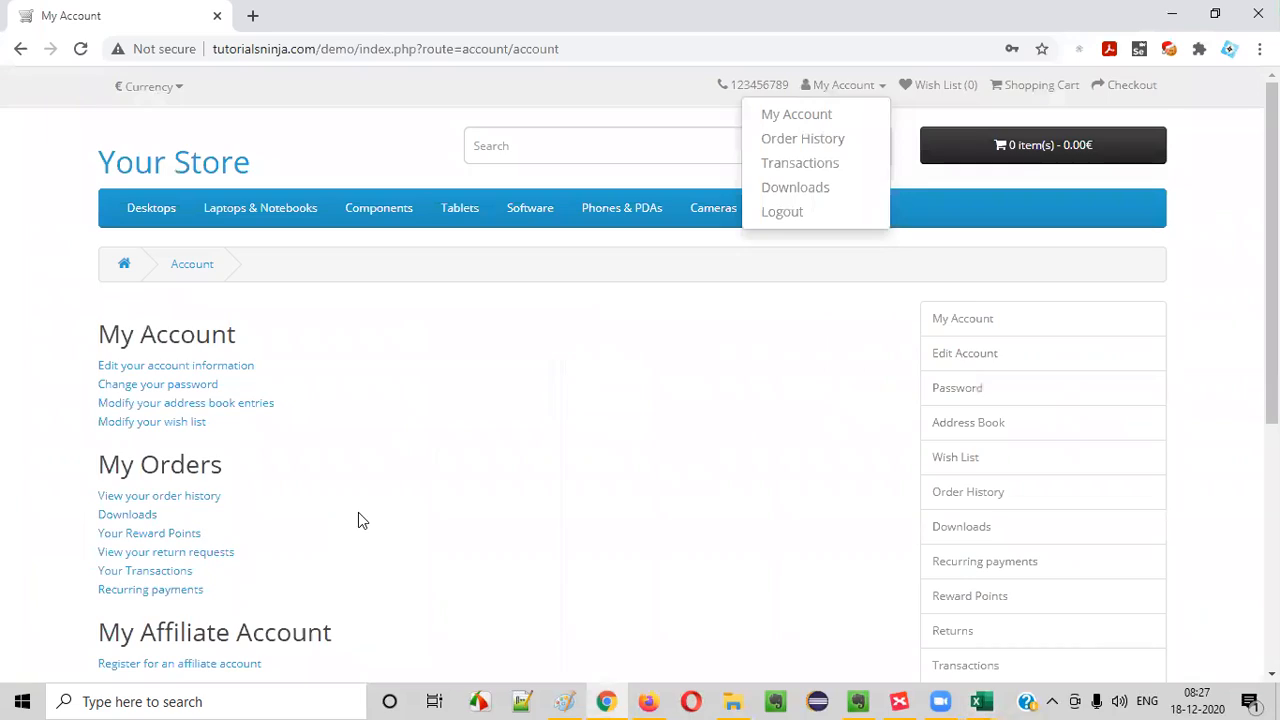
pyautogui.moveTo(905, 697)
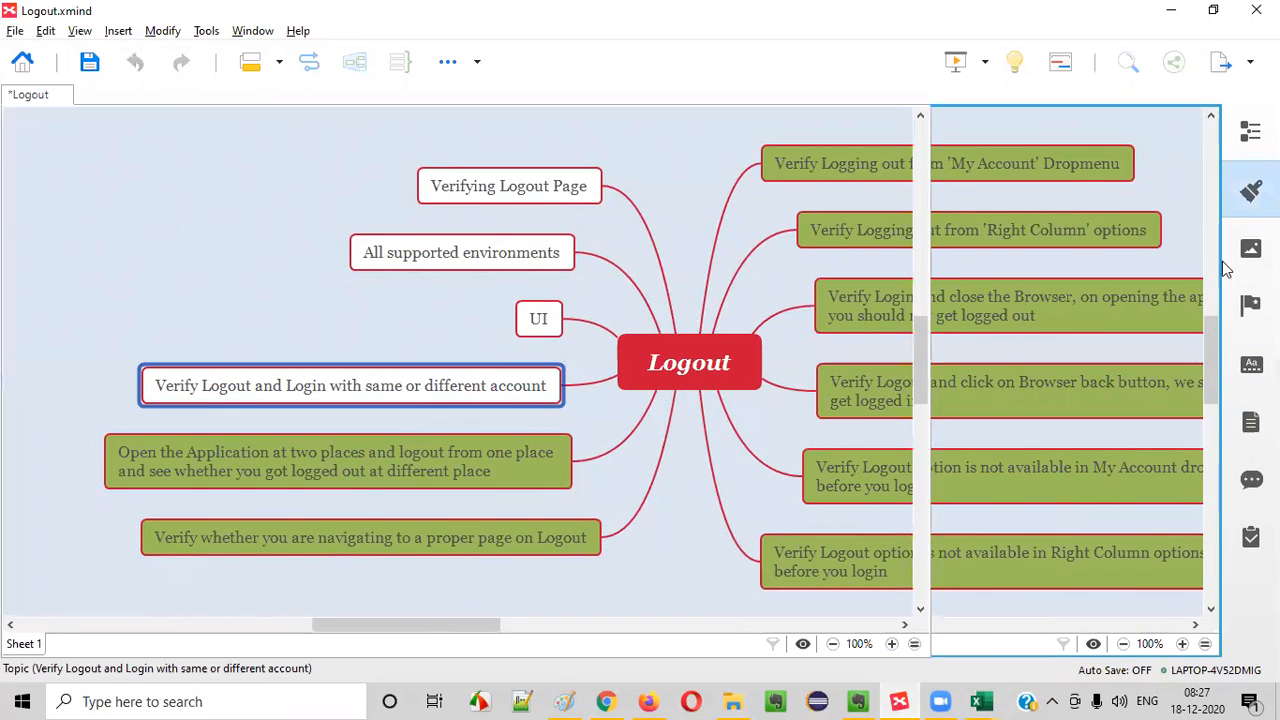
pyautogui.click(1250, 190)
pyautogui.click(1179, 367)
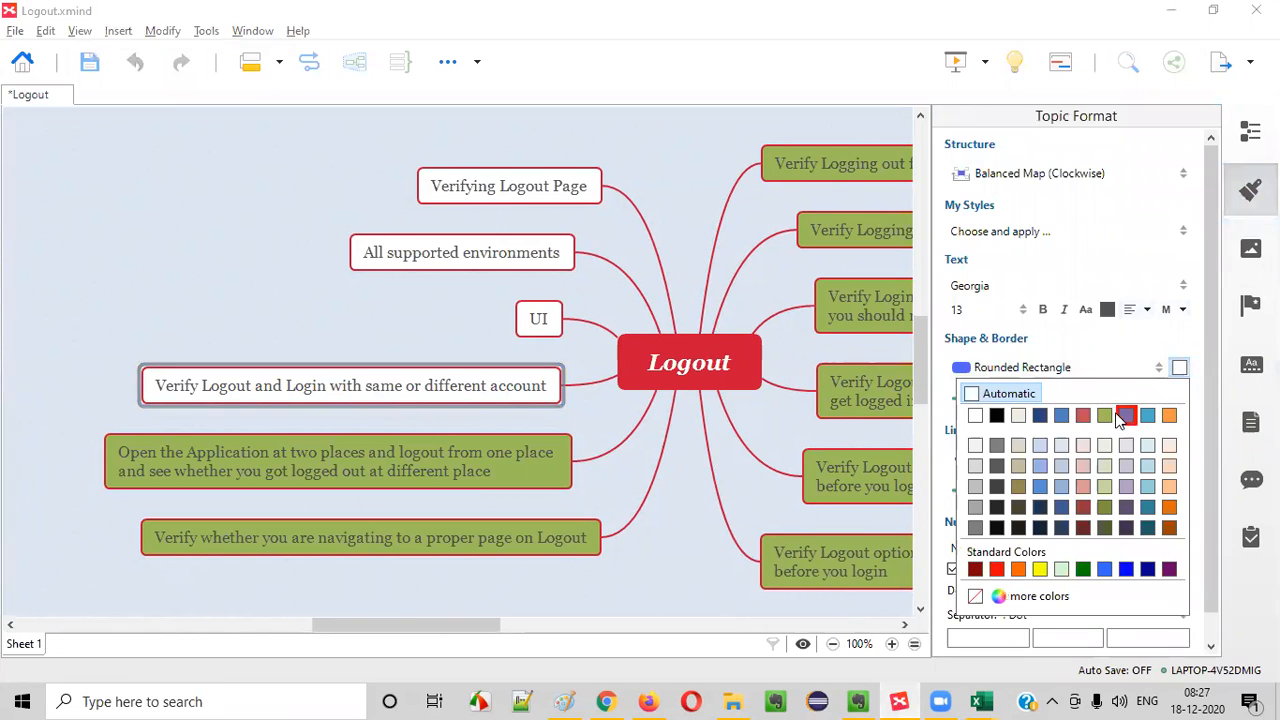
pyautogui.click(1120, 417)
# - Move the "Verifying Logout Page" topic below "UI", directly above "Verify Logout and Login with same or different account"
pyautogui.click(545, 337)
pyautogui.click(545, 331)
pyautogui.click(504, 258)
pyautogui.click(515, 195)
pyautogui.click(508, 261)
pyautogui.click(519, 195)
pyautogui.click(534, 318)
pyautogui.click(527, 258)
pyautogui.moveTo(551, 186); pyautogui.dragTo(450, 335)
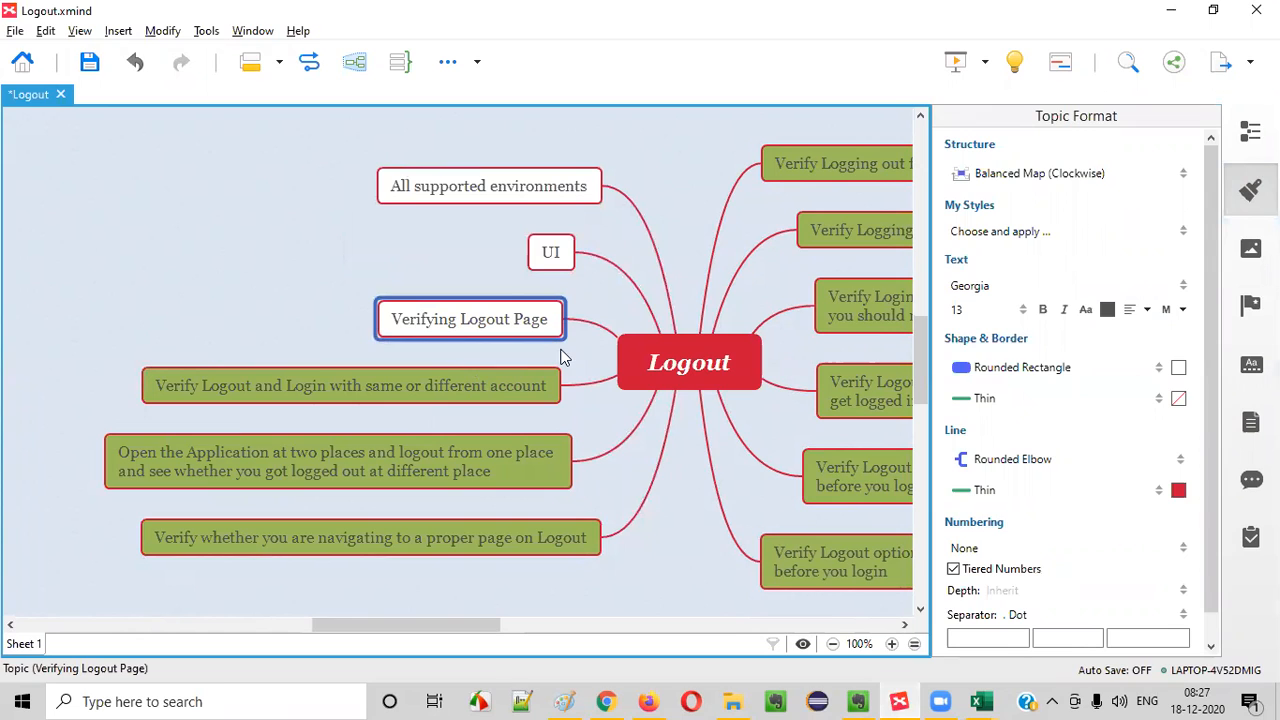
# - Switch to Chrome and log out of the TutorialsNinja account through the My Account options
pyautogui.hotkey('alt', 'Tab')
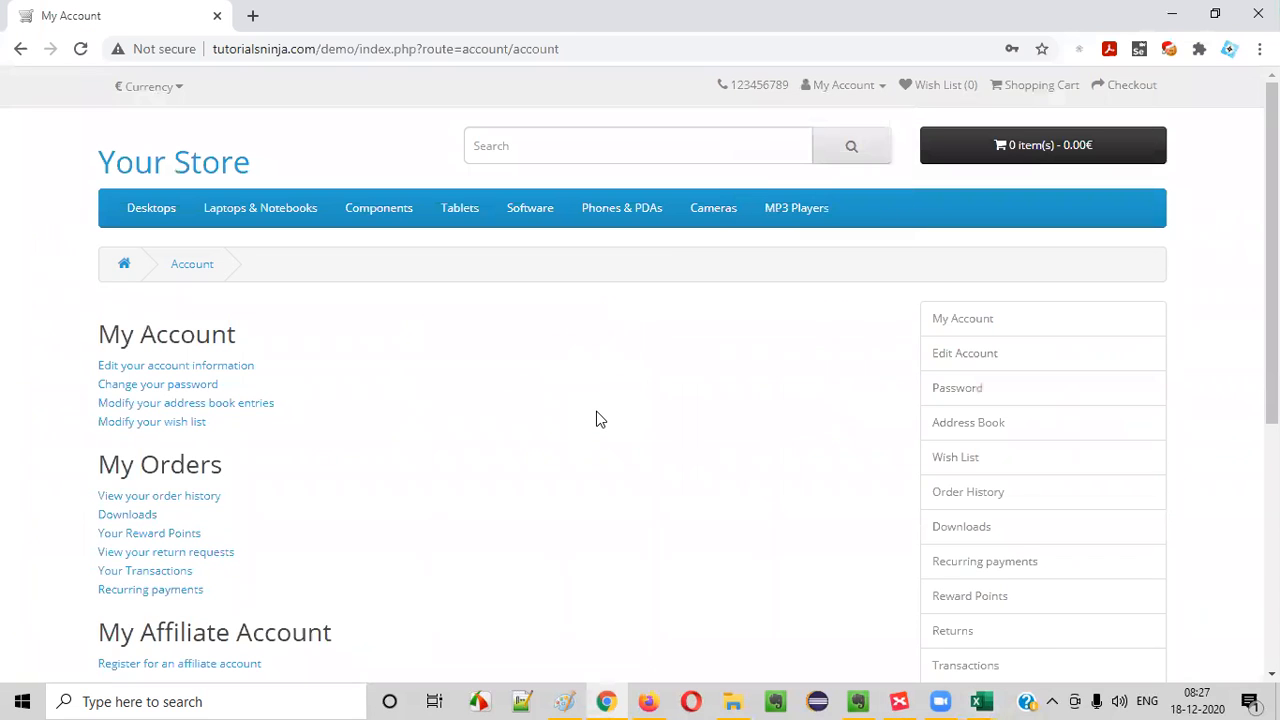
pyautogui.click(850, 86)
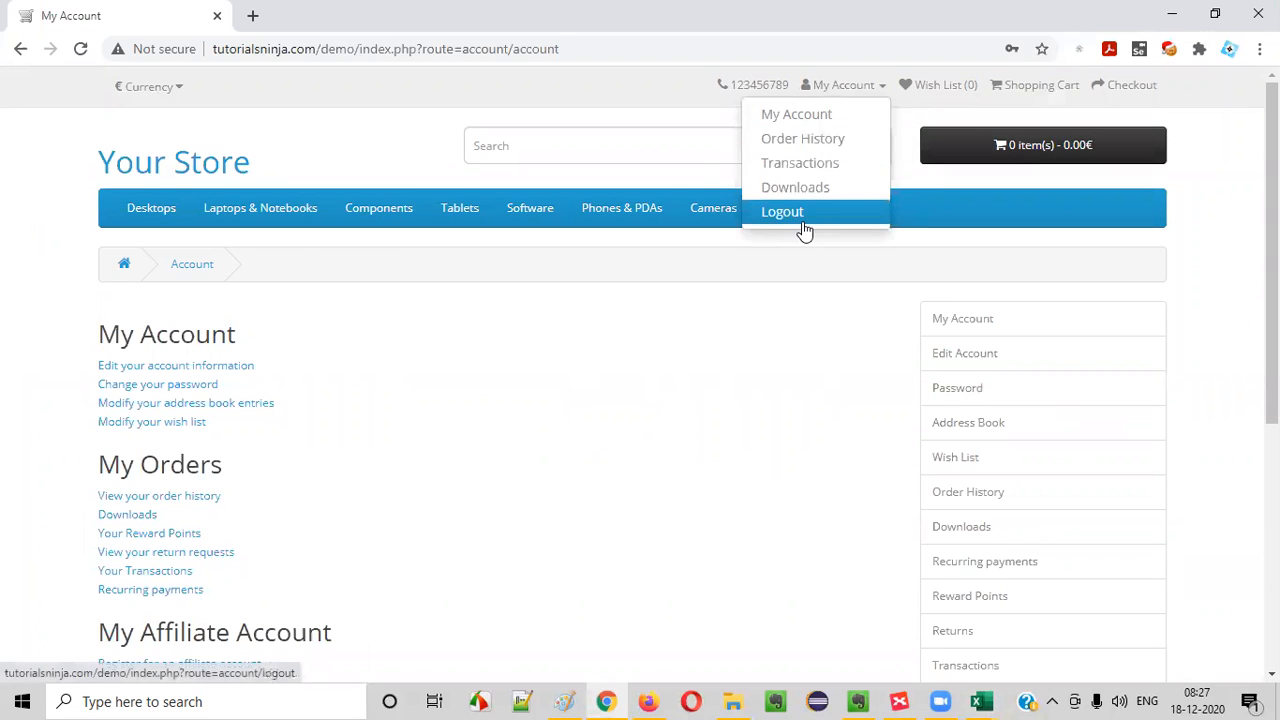
pyautogui.click(803, 214)
# - Examine the Account Logout page, including its heading, message text, breadcrumb and URL
pyautogui.moveTo(100, 345)
pyautogui.mouseDown()
pyautogui.moveTo(711, 440)
pyautogui.moveTo(97, 340)
pyautogui.mouseUp()
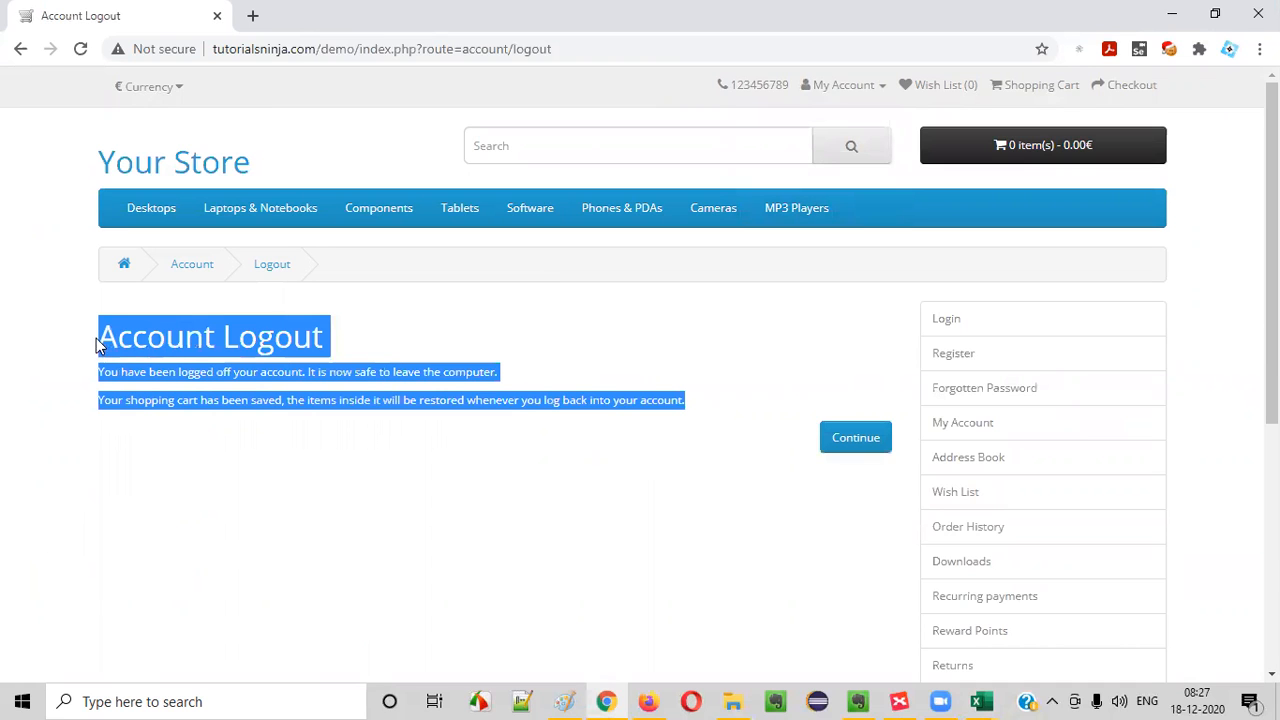
pyautogui.click(843, 86)
pyautogui.click(195, 345)
pyautogui.moveTo(99, 340); pyautogui.dragTo(748, 403)
pyautogui.click(745, 398)
pyautogui.moveTo(112, 343); pyautogui.dragTo(663, 463)
pyautogui.click(663, 463)
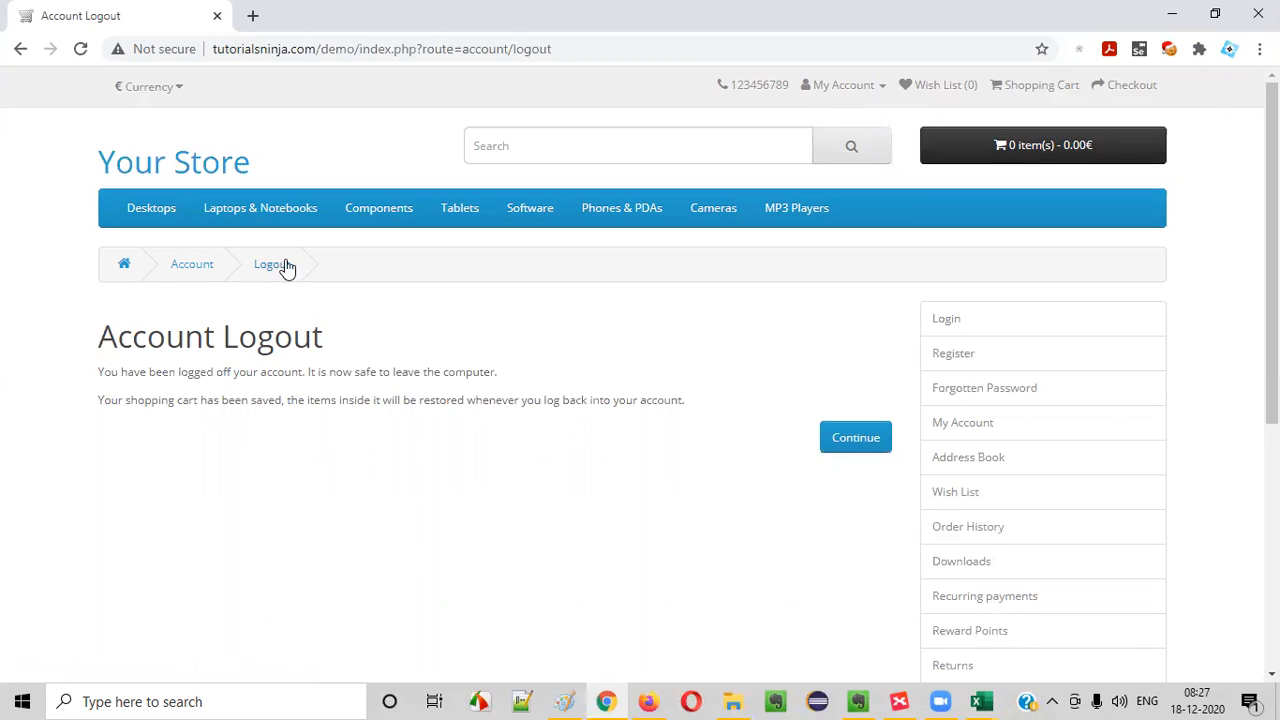
pyautogui.moveTo(100, 338); pyautogui.dragTo(408, 344)
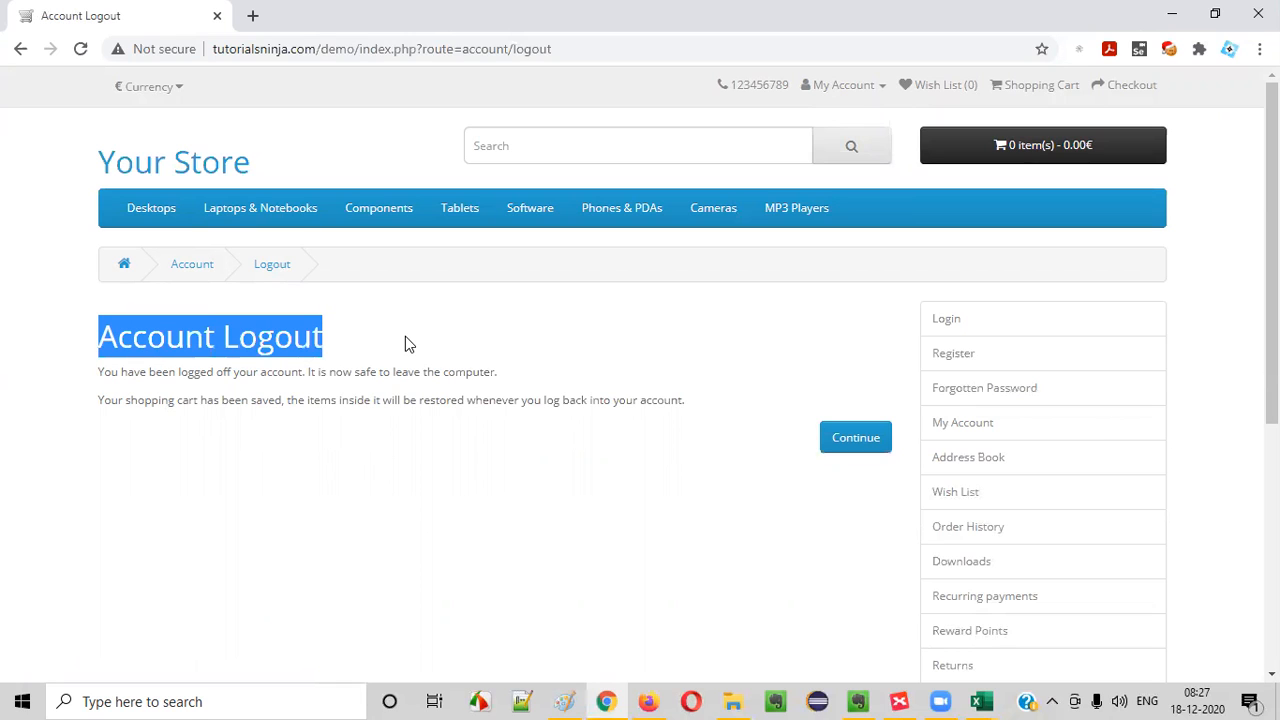
pyautogui.moveTo(503, 49); pyautogui.dragTo(560, 48)
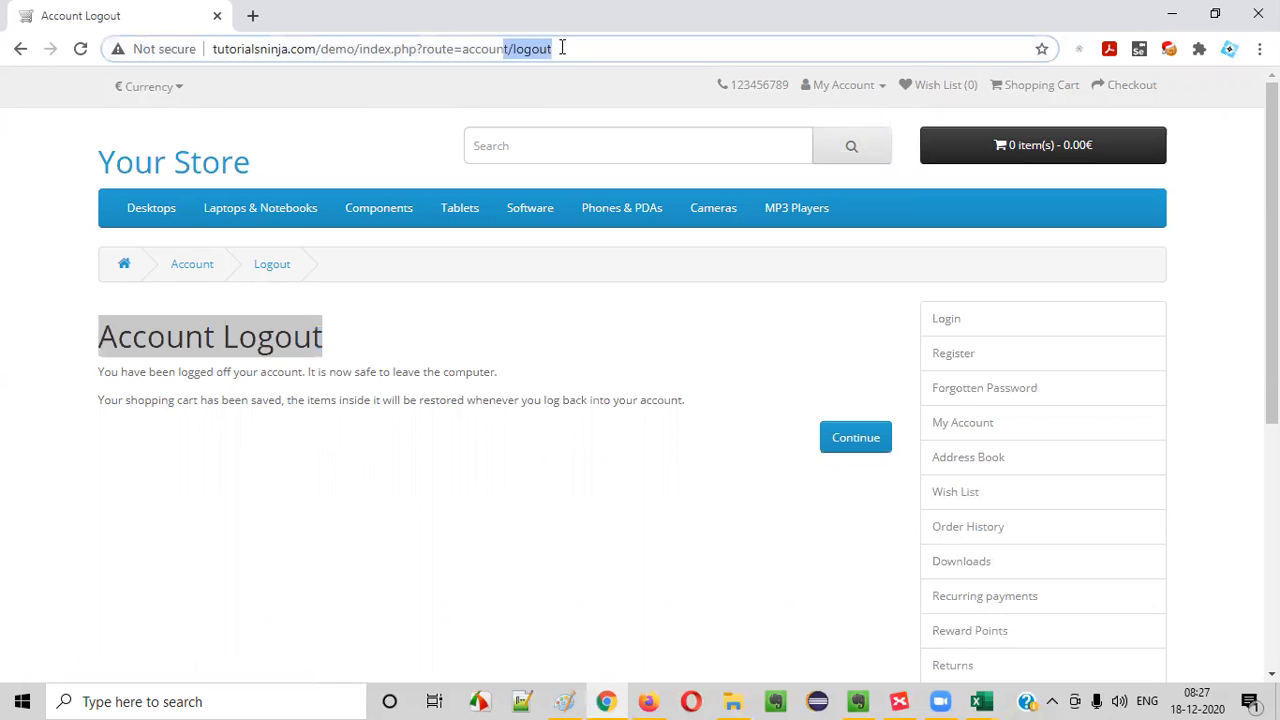
pyautogui.click(560, 491)
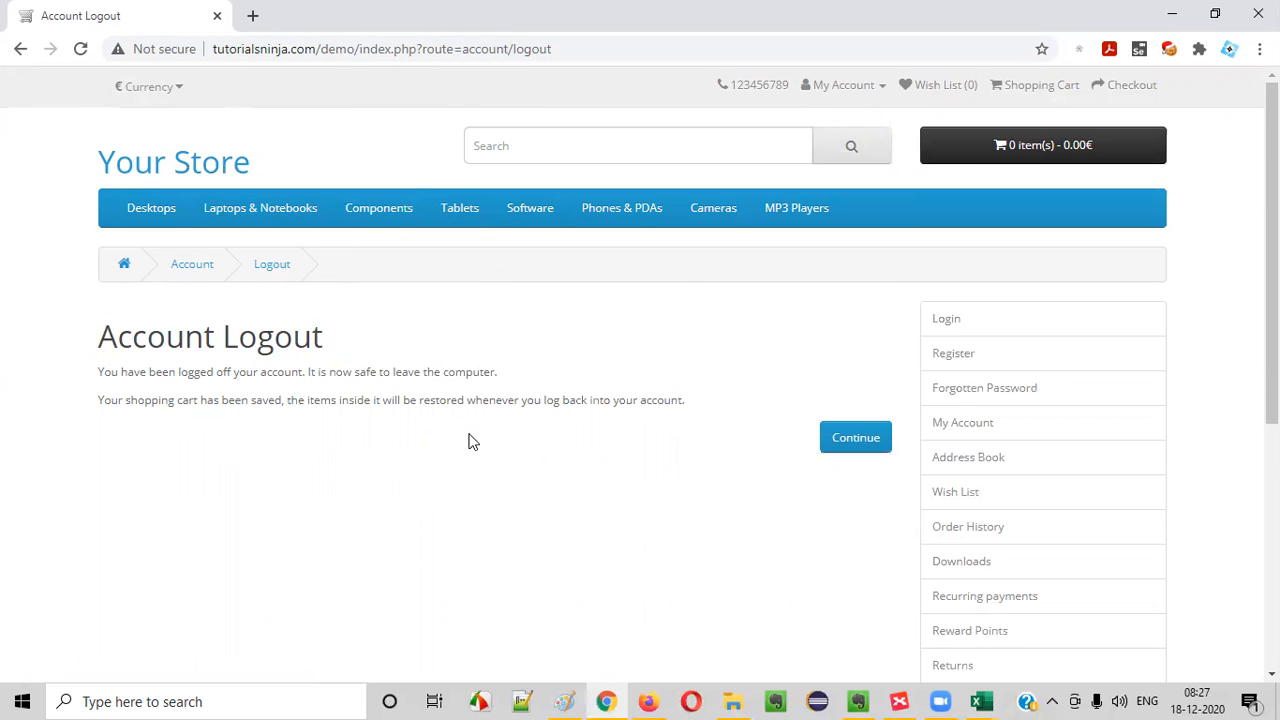
# - Check the unfilled topics in XMind, ending on "Verifying Logout Page", against the logout page's text and URL in Chrome
pyautogui.hotkey('alt', 'Tab')
pyautogui.click(551, 252)
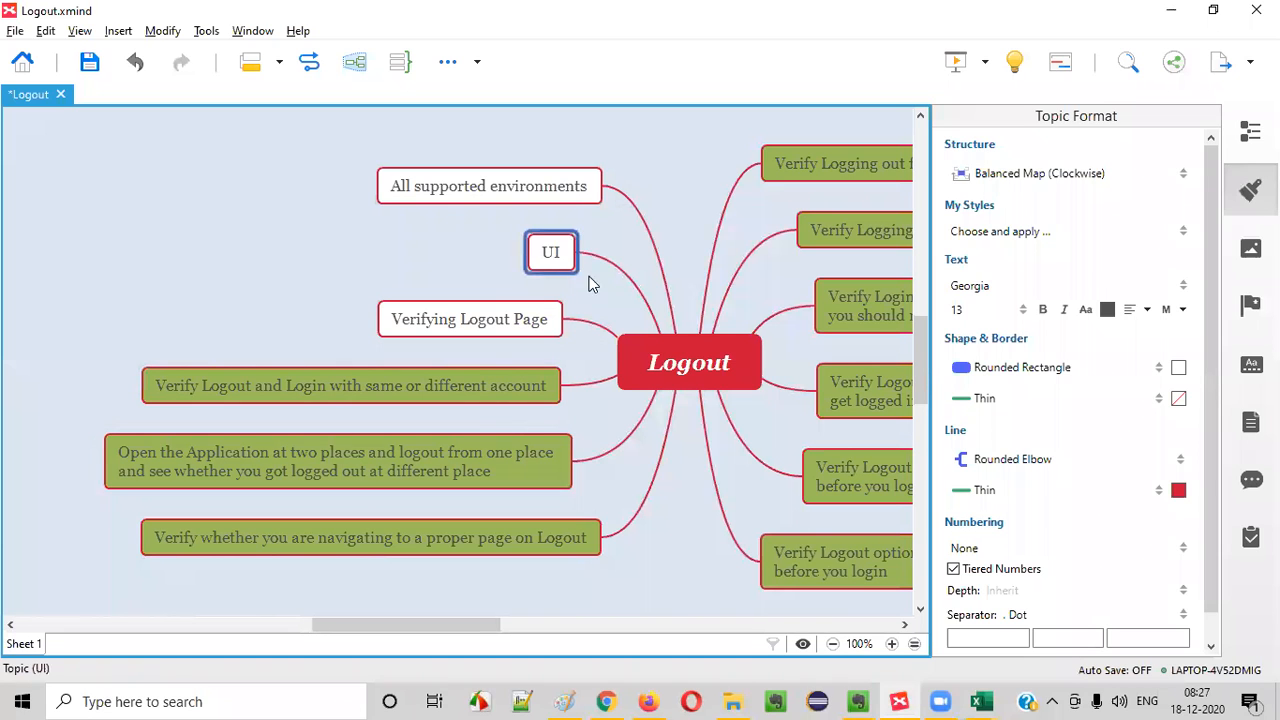
pyautogui.click(566, 195)
pyautogui.click(490, 275)
pyautogui.click(390, 336)
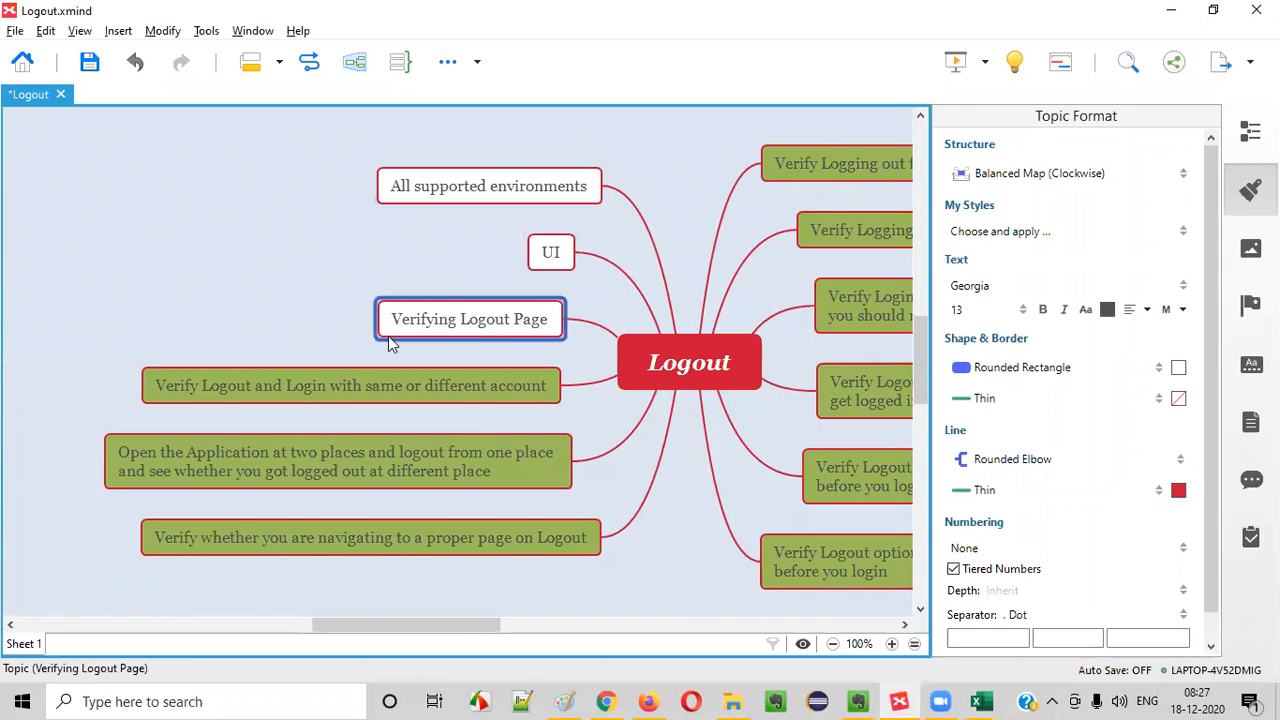
pyautogui.hotkey('alt', 'Tab')
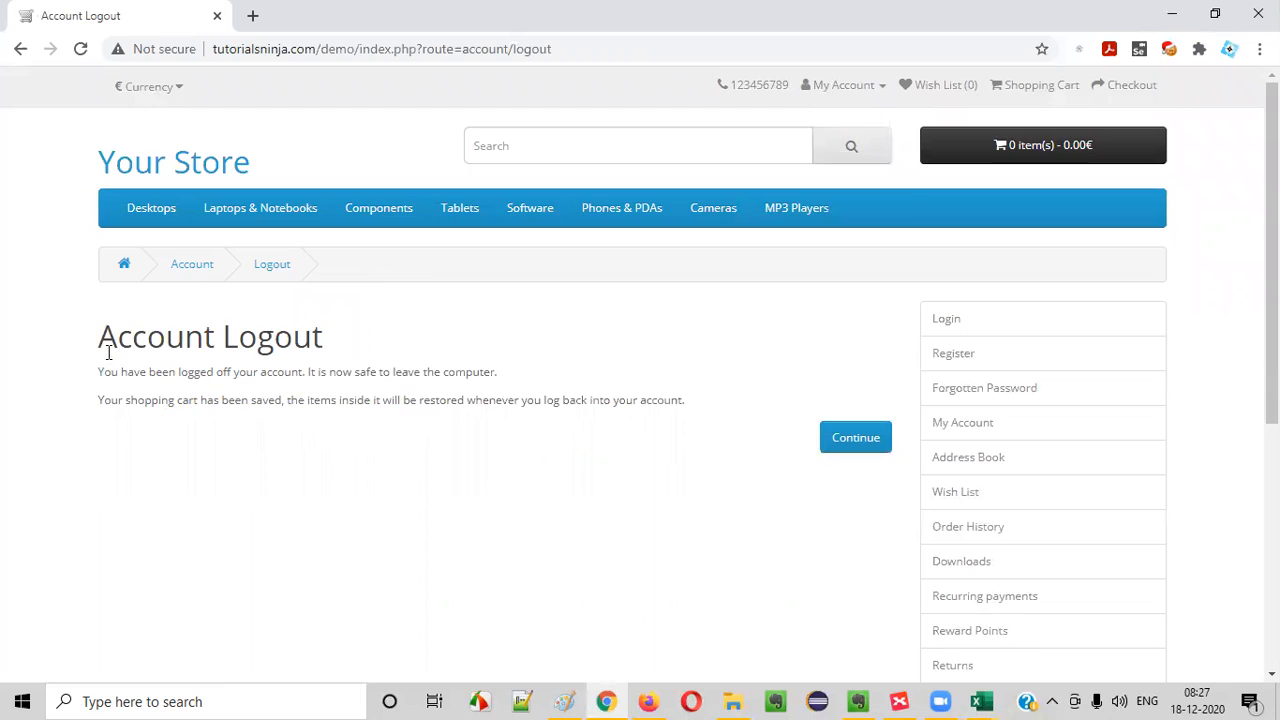
pyautogui.moveTo(108, 352); pyautogui.dragTo(757, 429)
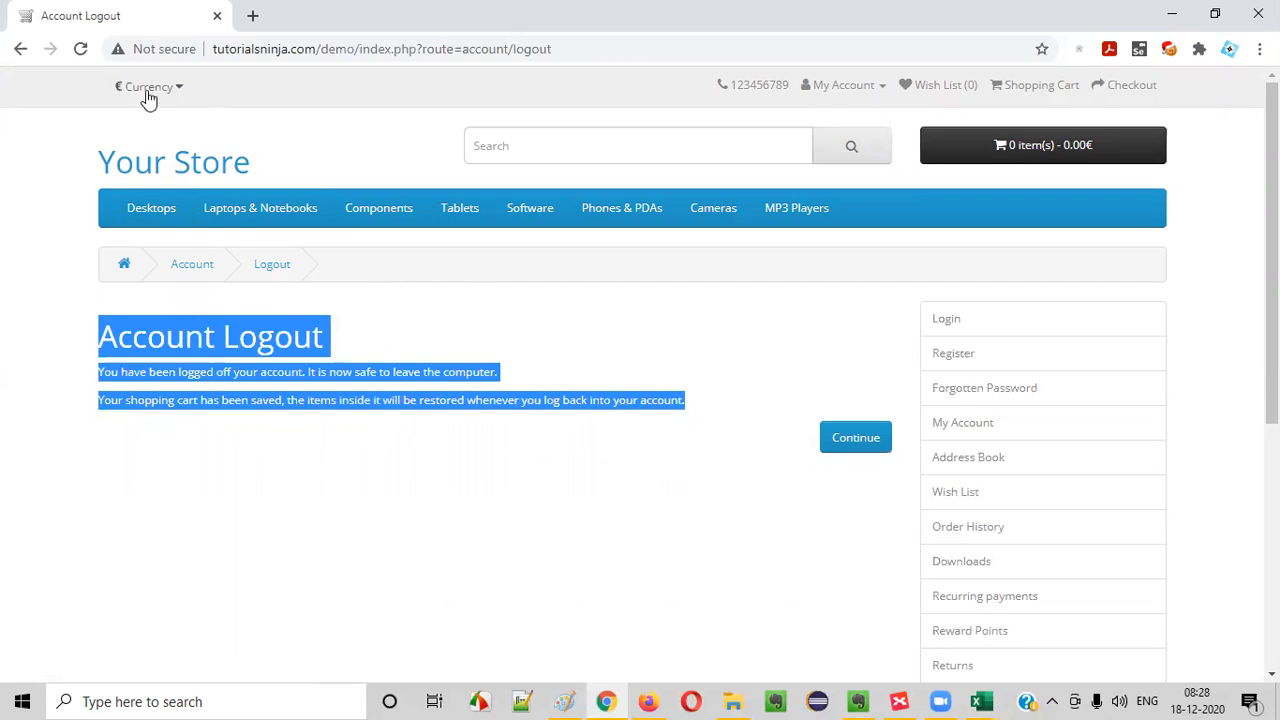
pyautogui.moveTo(335, 49); pyautogui.dragTo(552, 49)
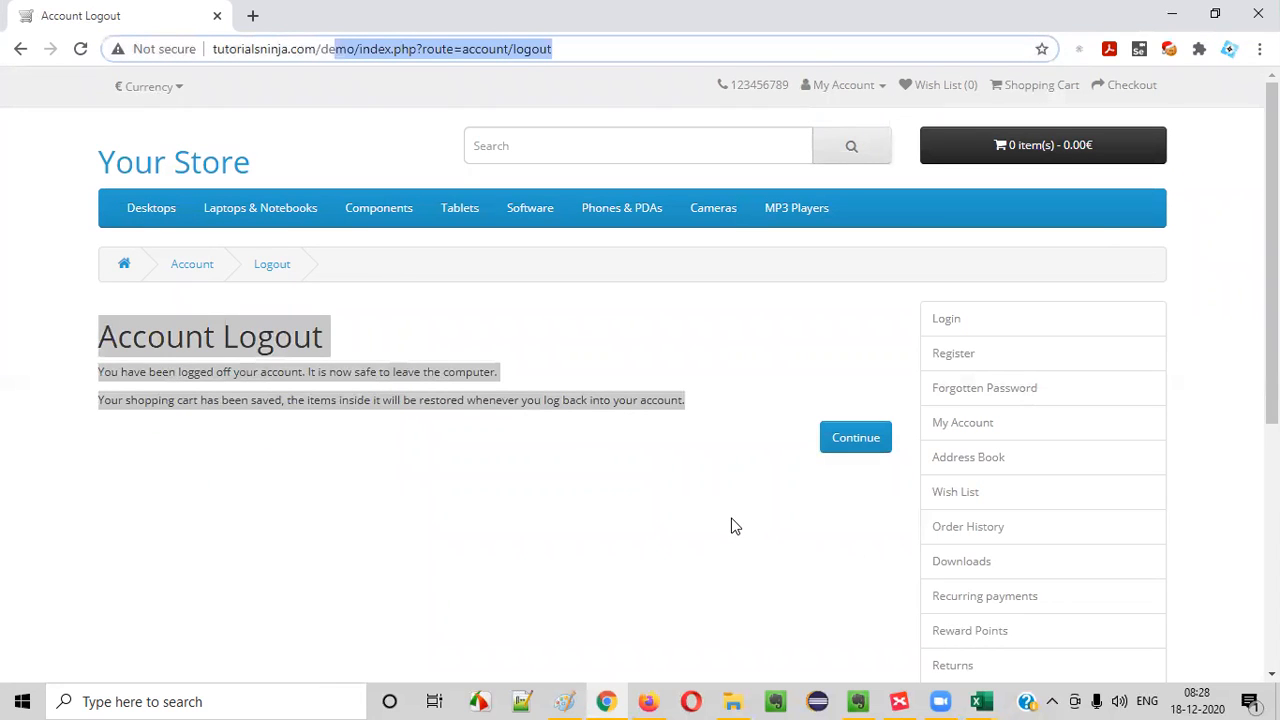
# - Switch to the test cases workbook in Excel and copy the test scenario from B9 into B10
pyautogui.moveTo(988, 698)
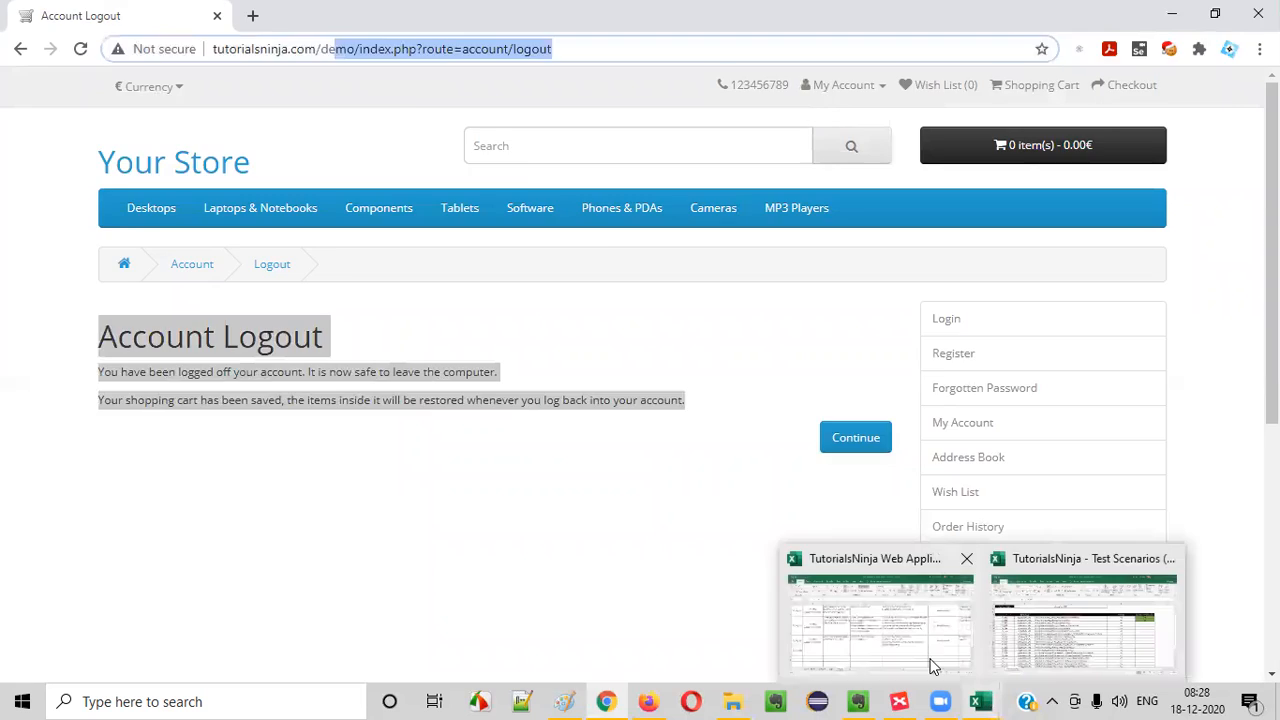
pyautogui.click(935, 665)
pyautogui.click(189, 457)
pyautogui.hotkey('ctrl', 'c')
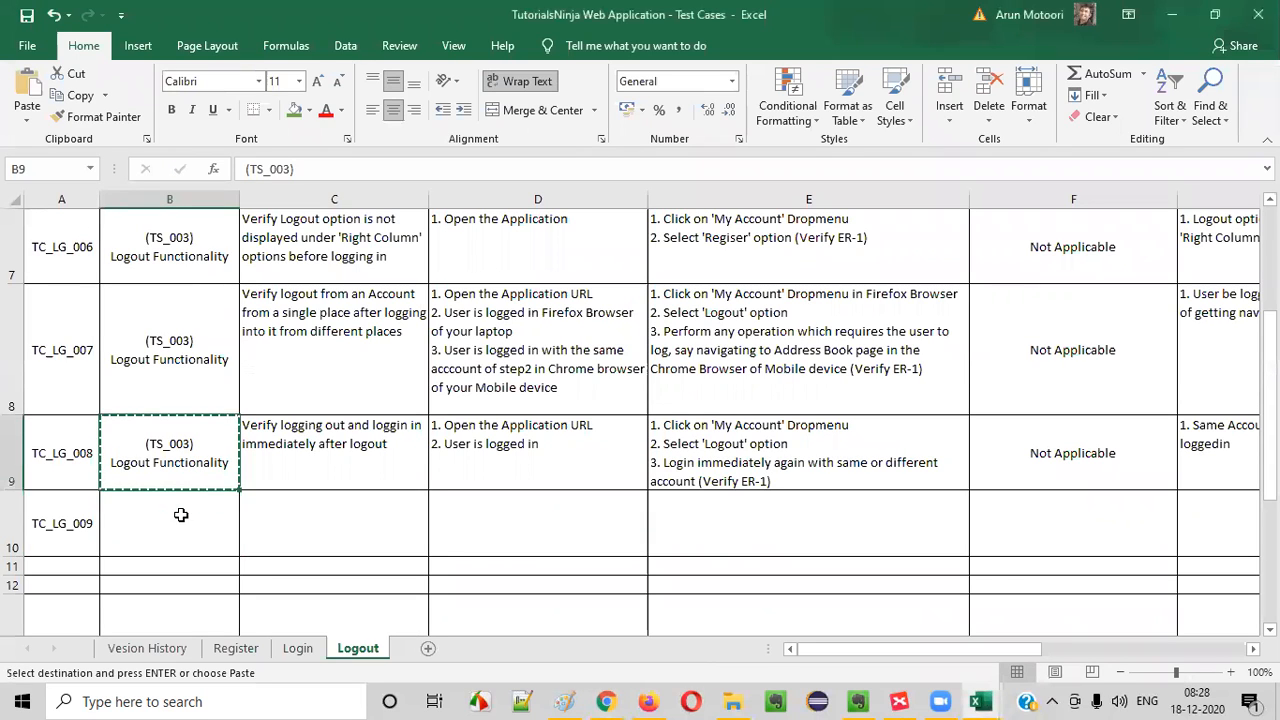
pyautogui.click(182, 515)
pyautogui.hotkey('ctrl', 'v')
# - Enter "Verify 'Account Logout' page" in C10 as the title of TC_LG_009
pyautogui.click(284, 520)
pyautogui.write('Verify')
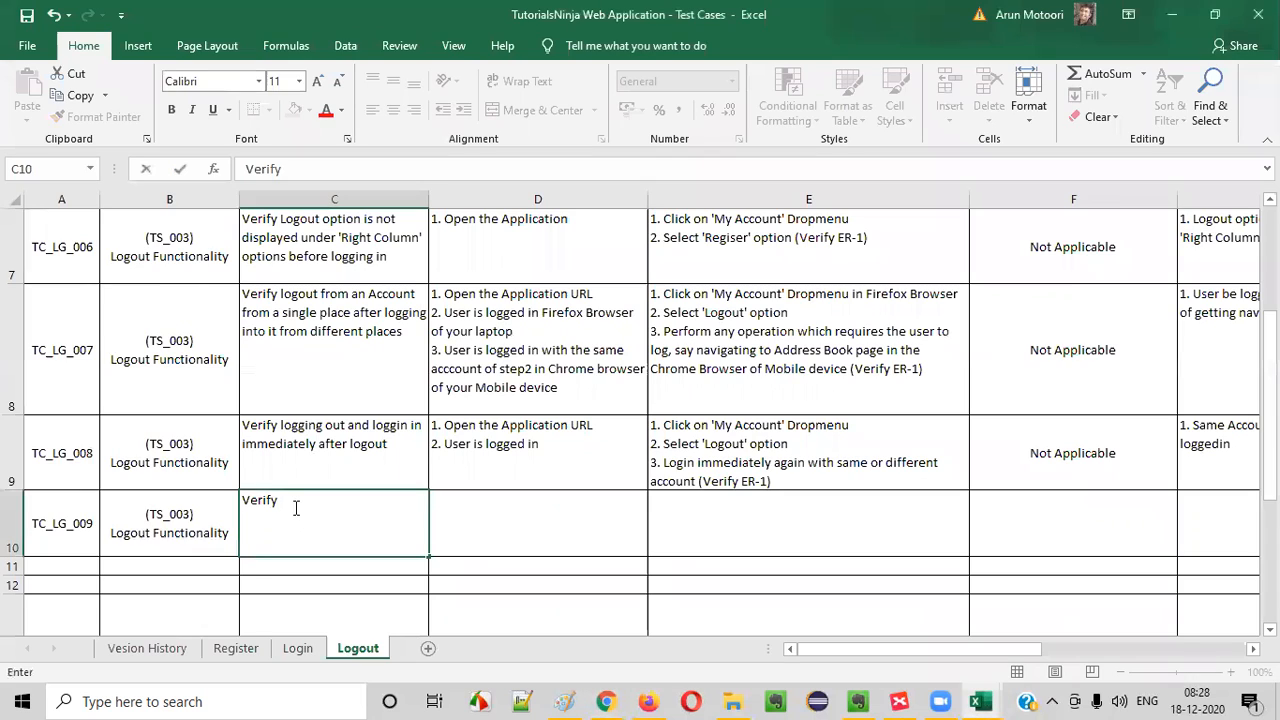
pyautogui.write("'Account Logout' page")
pyautogui.press('Tab')
# - Copy the pre-requisites from D2 into D10 for TC_LG_009
pyautogui.click(527, 446)
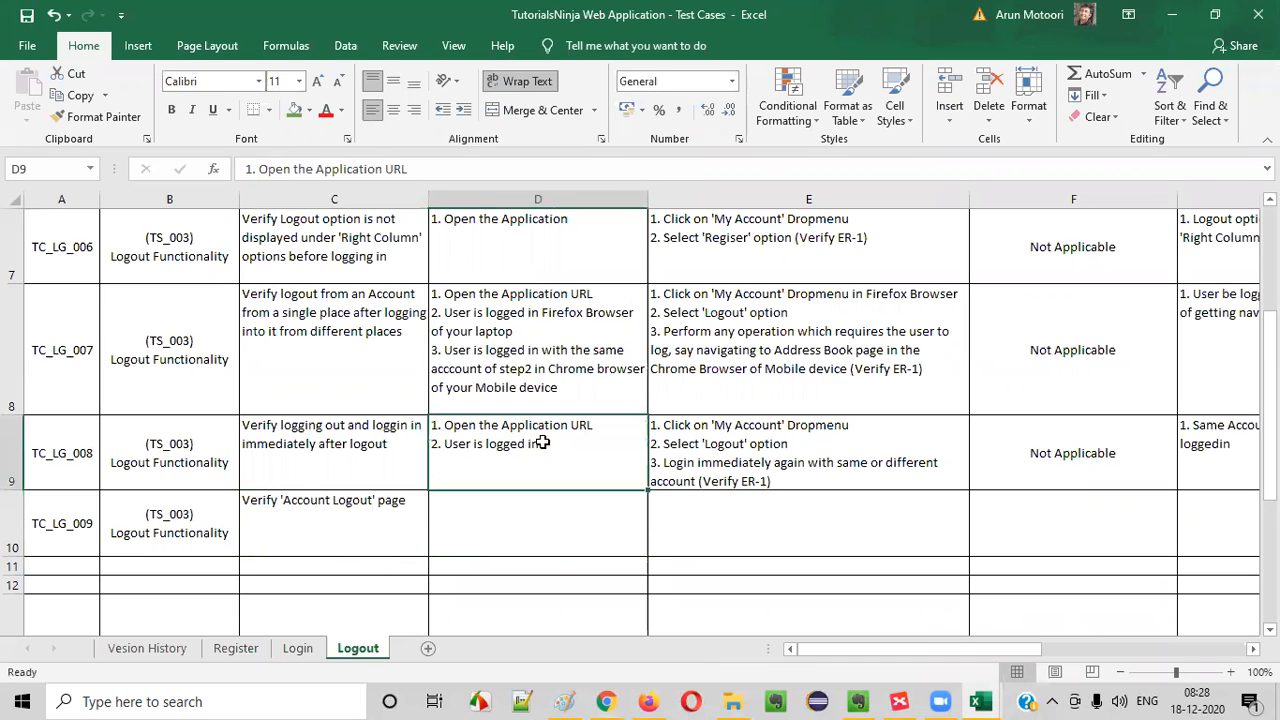
pyautogui.scroll(2, 555, 345)
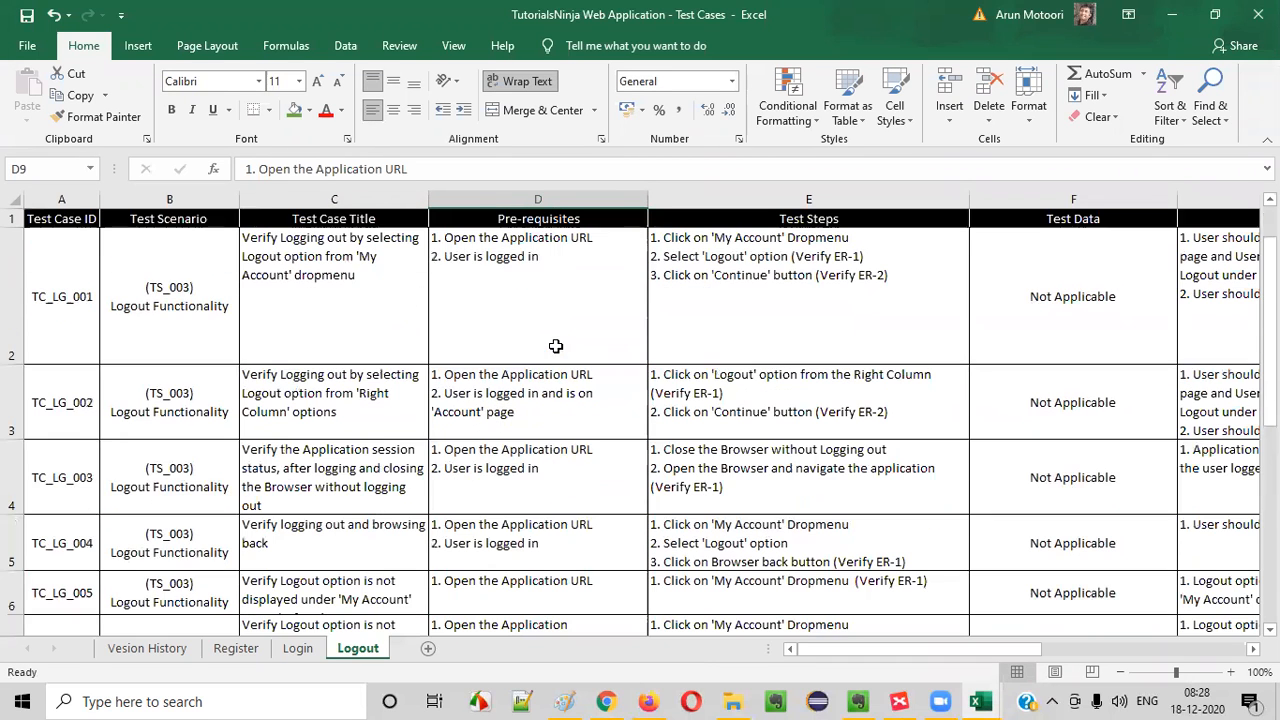
pyautogui.click(569, 286)
pyautogui.hotkey('ctrl', 'c')
pyautogui.scroll(-2, 590, 352)
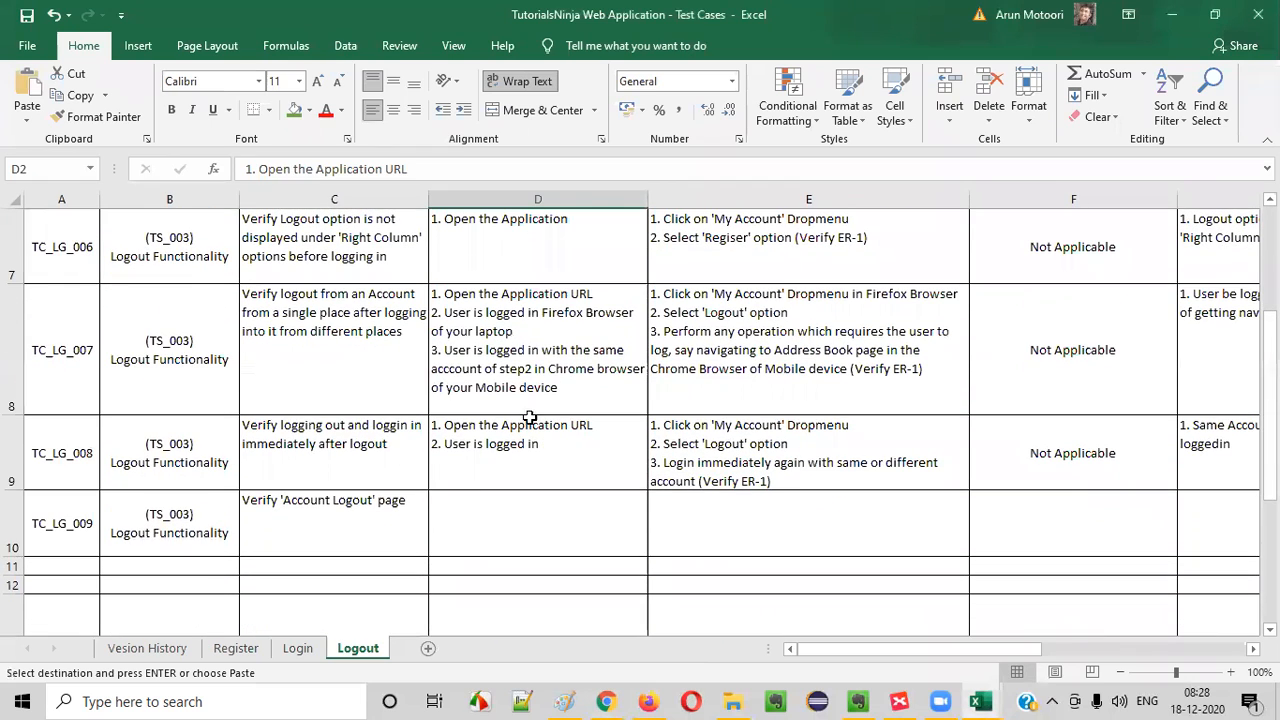
pyautogui.click(505, 505)
pyautogui.hotkey('ctrl', 'v')
# - Try adding "and logouts" to the second pre-requisite in D10, and remove the addition
pyautogui.doubleClick(556, 530)
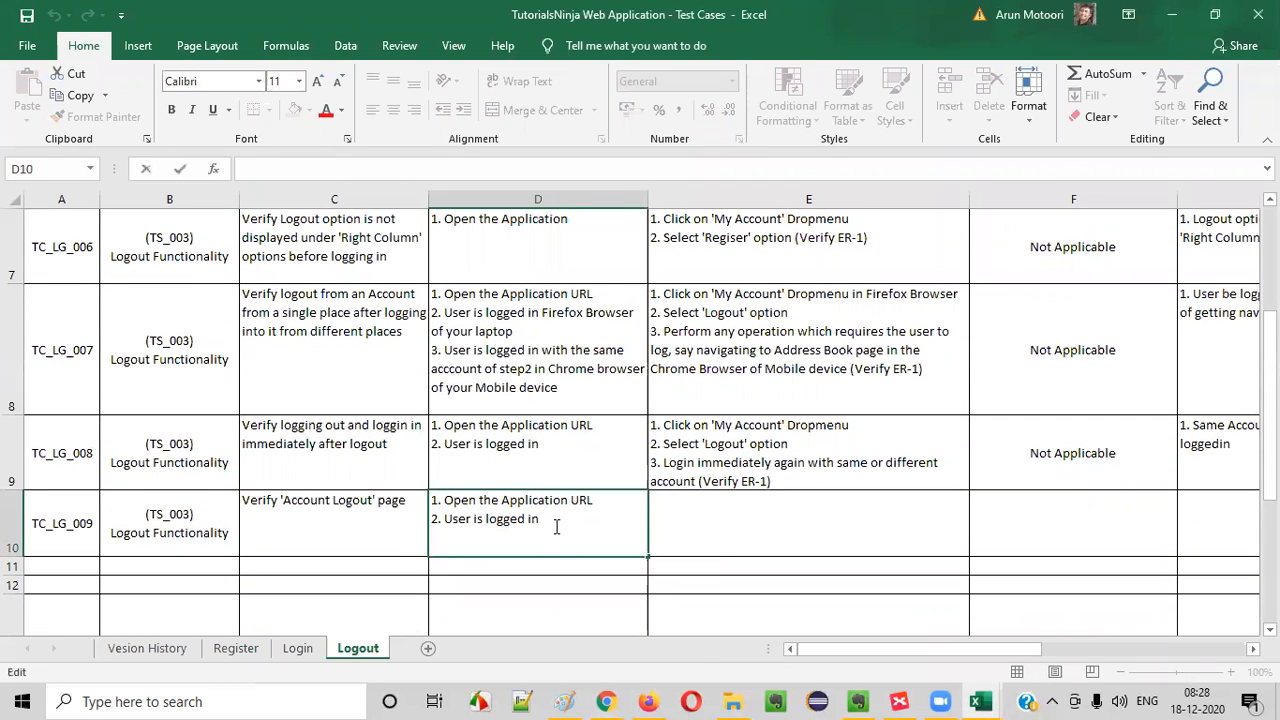
pyautogui.write('3. User logouts')
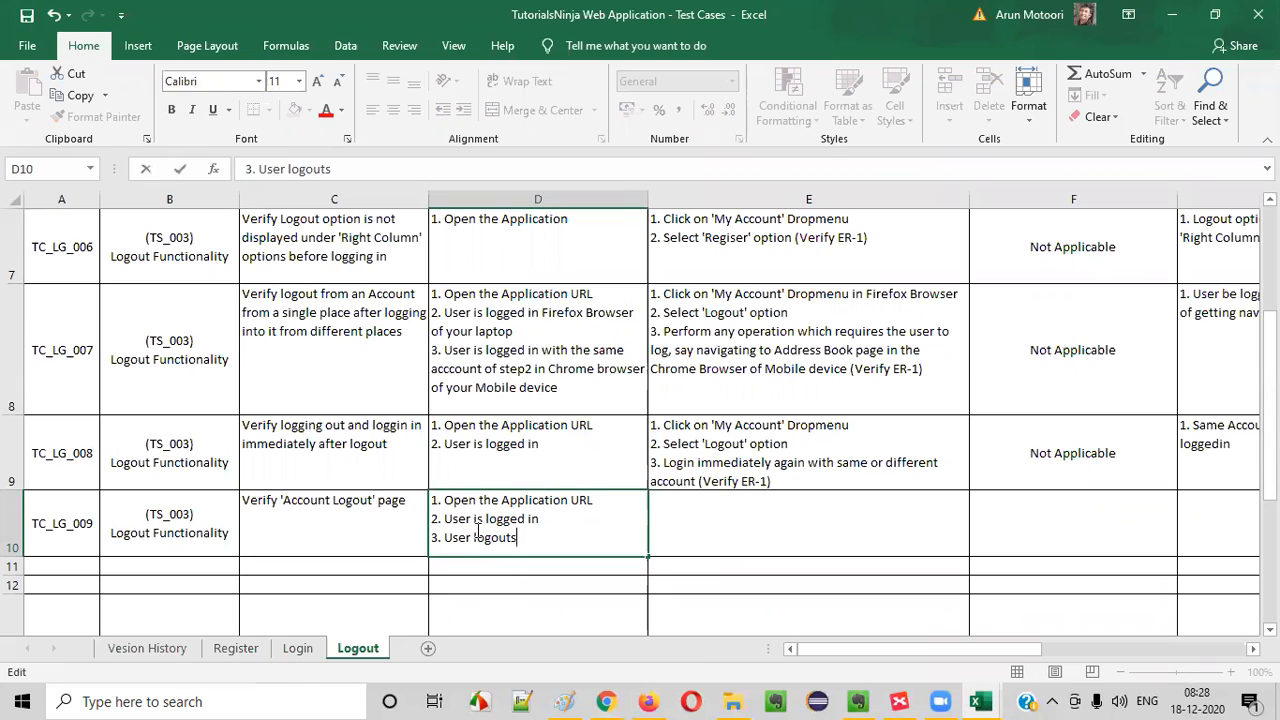
pyautogui.click(548, 520)
pyautogui.write('and')
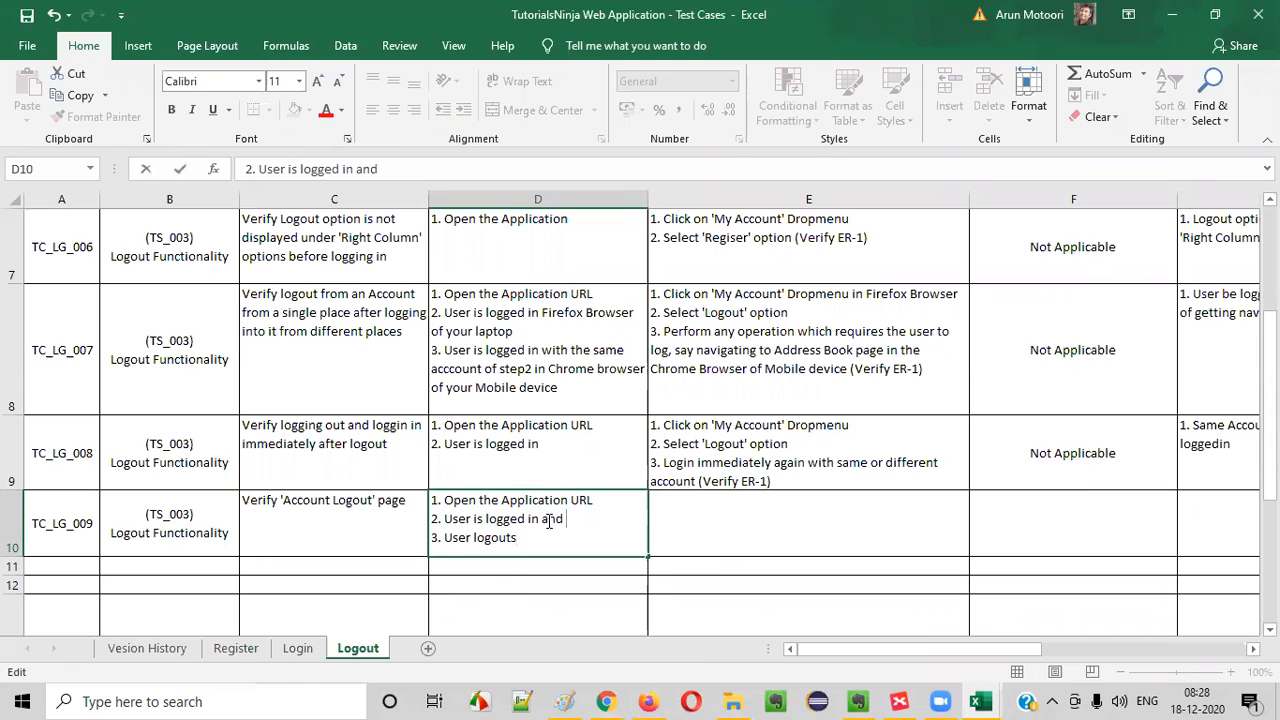
pyautogui.press('Delete')
pyautogui.press('Delete')
pyautogui.press('Delete')
pyautogui.press('Delete')
pyautogui.press('Delete')
pyautogui.press('Delete')
pyautogui.press('Delete')
pyautogui.press('Delete')
pyautogui.press('Delete')
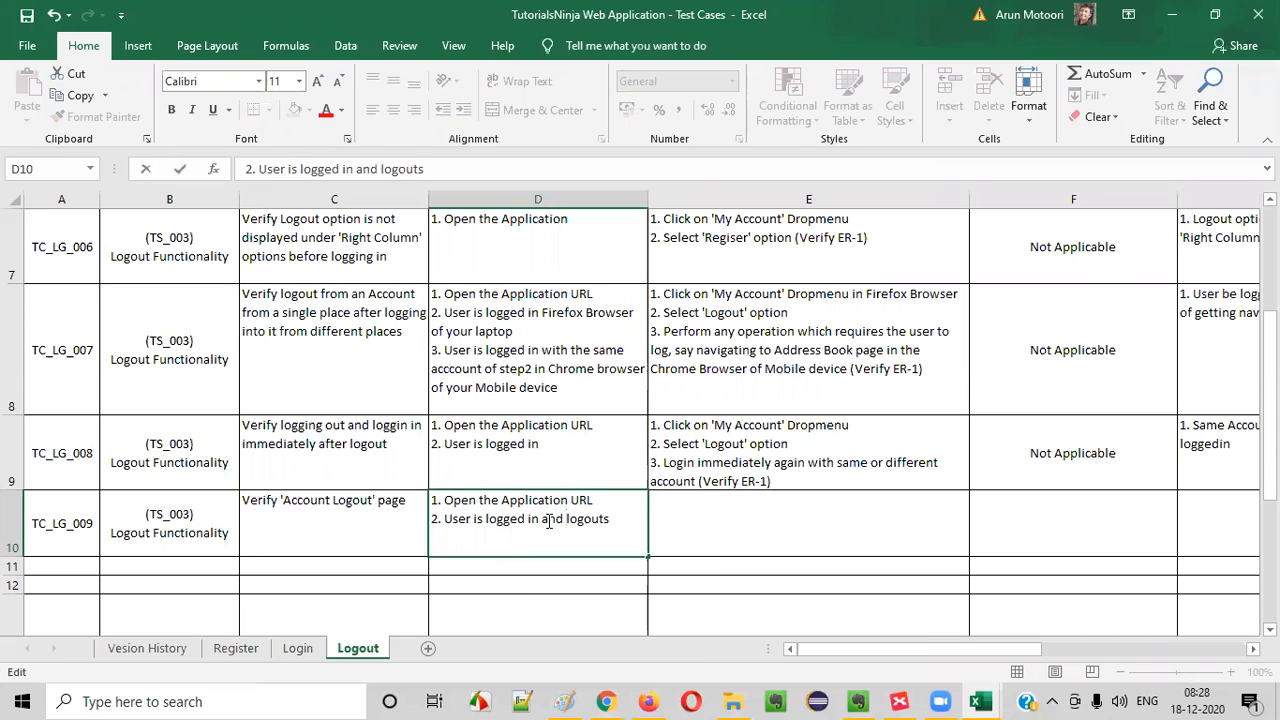
pyautogui.moveTo(540, 519); pyautogui.dragTo(612, 519)
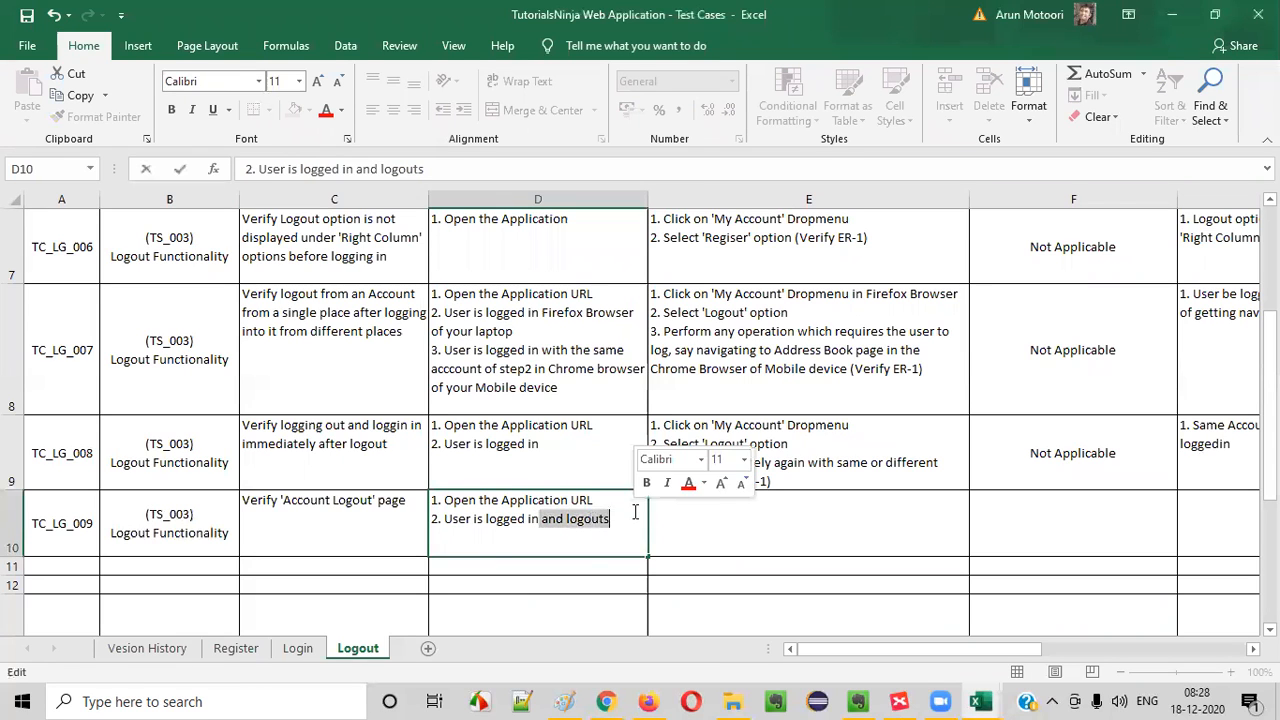
pyautogui.press('Delete')
pyautogui.click(720, 517)
# - Copy the first two test steps from E9 into E10 and start a new line below them
pyautogui.doubleClick(857, 443)
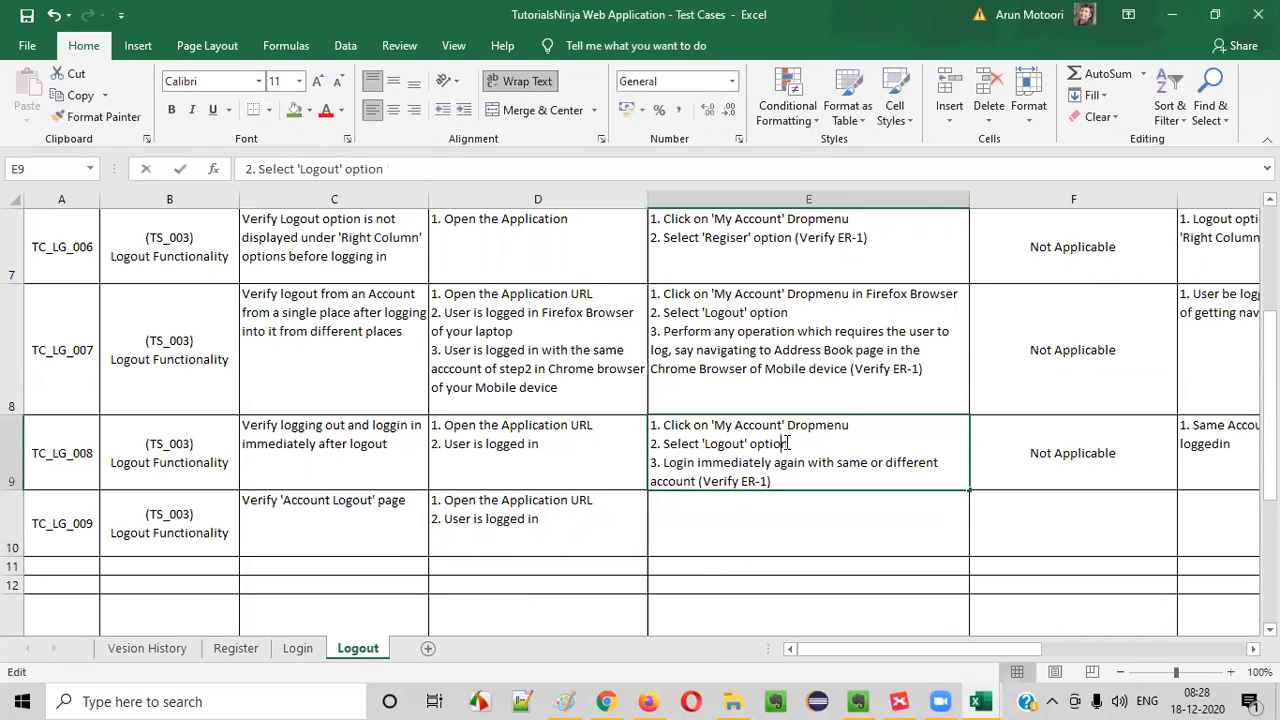
pyautogui.moveTo(857, 443); pyautogui.dragTo(383, 337)
pyautogui.hotkey('ctrl', 'c')
pyautogui.click(698, 544)
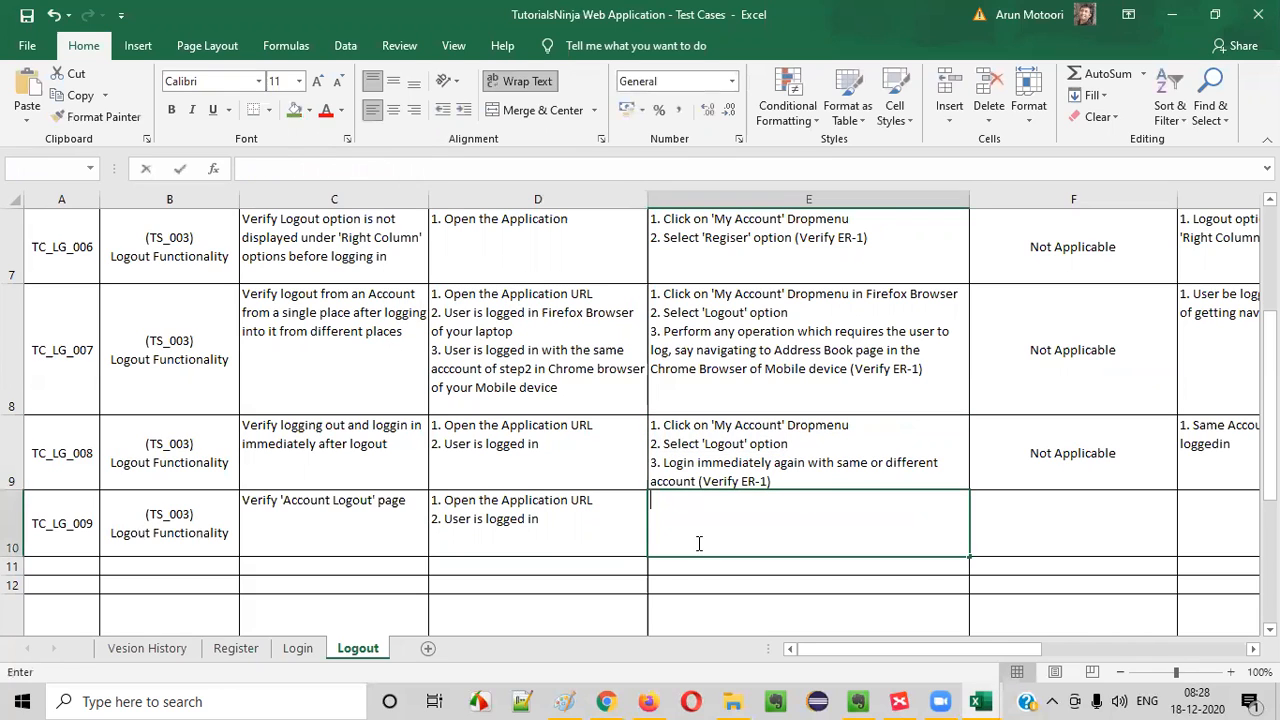
pyautogui.doubleClick(697, 543)
pyautogui.hotkey('ctrl', 'v')
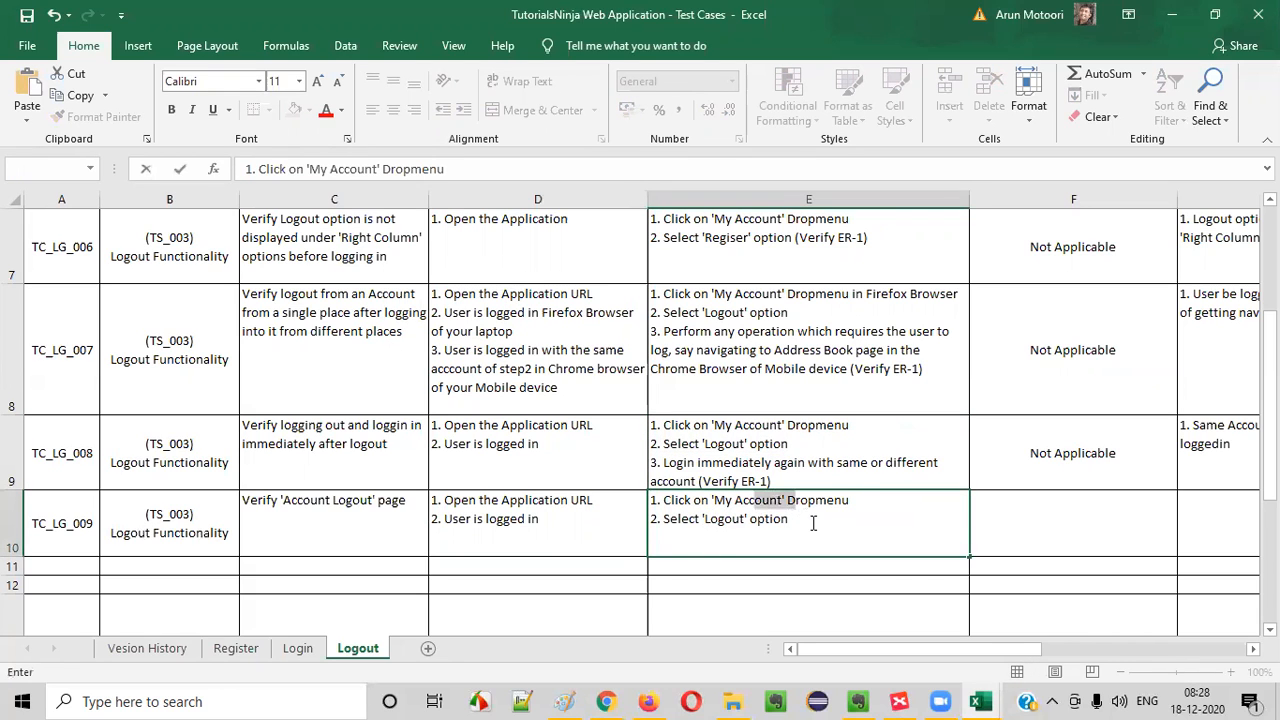
pyautogui.click(811, 521)
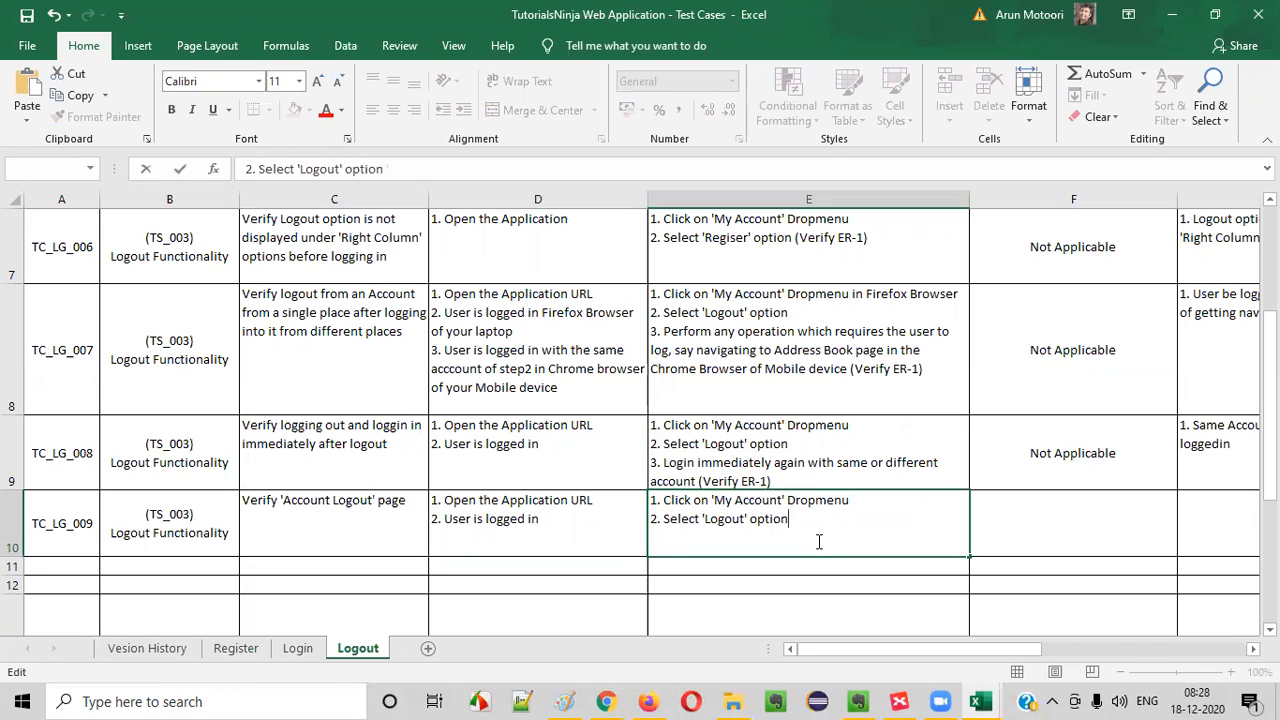
pyautogui.hotkey('alt', 'Return')
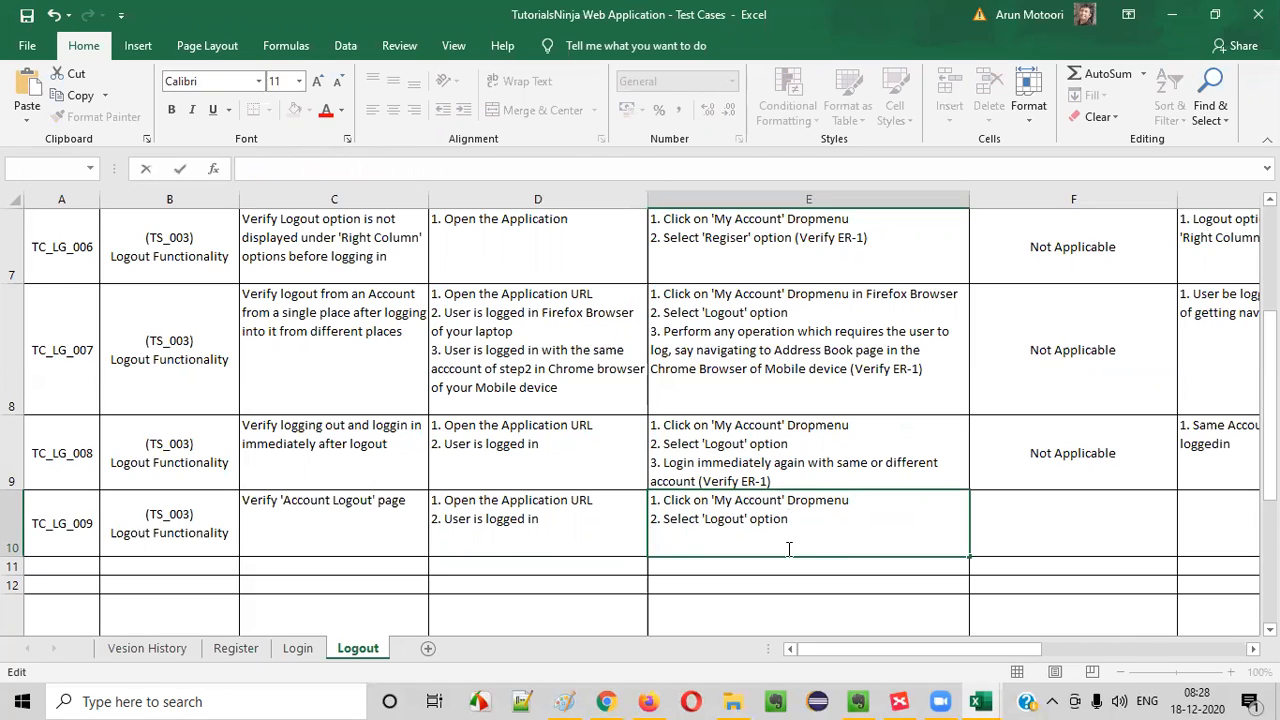
# - Begin step 3 in E10 and examine the heading and message text of the Account Logout page in Chrome
pyautogui.click(594, 536)
pyautogui.click(775, 516)
pyautogui.scroll(-1, 829, 468)
pyautogui.scroll(1, 829, 468)
pyautogui.doubleClick(742, 531)
pyautogui.hotkey('alt', 'Tab')
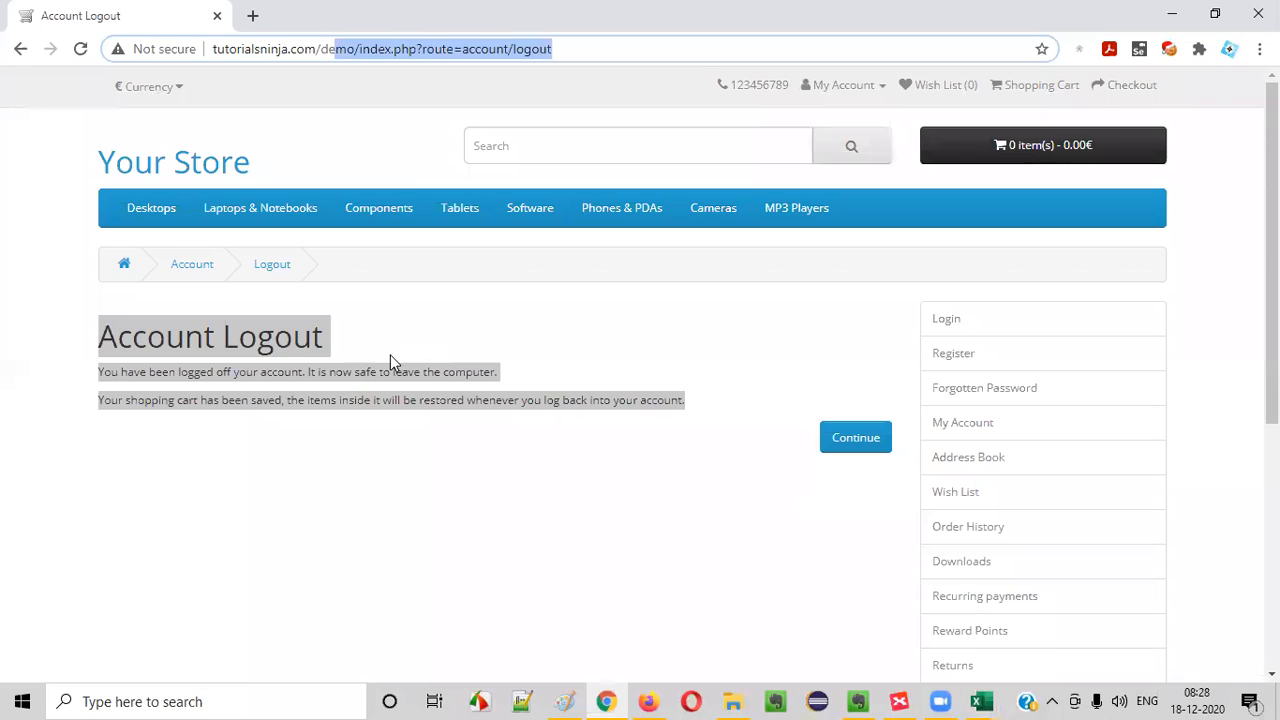
pyautogui.click(165, 350)
pyautogui.moveTo(90, 340); pyautogui.dragTo(714, 437)
pyautogui.click(714, 437)
pyautogui.moveTo(517, 420); pyautogui.dragTo(85, 332)
pyautogui.hotkey('alt', 'Tab')
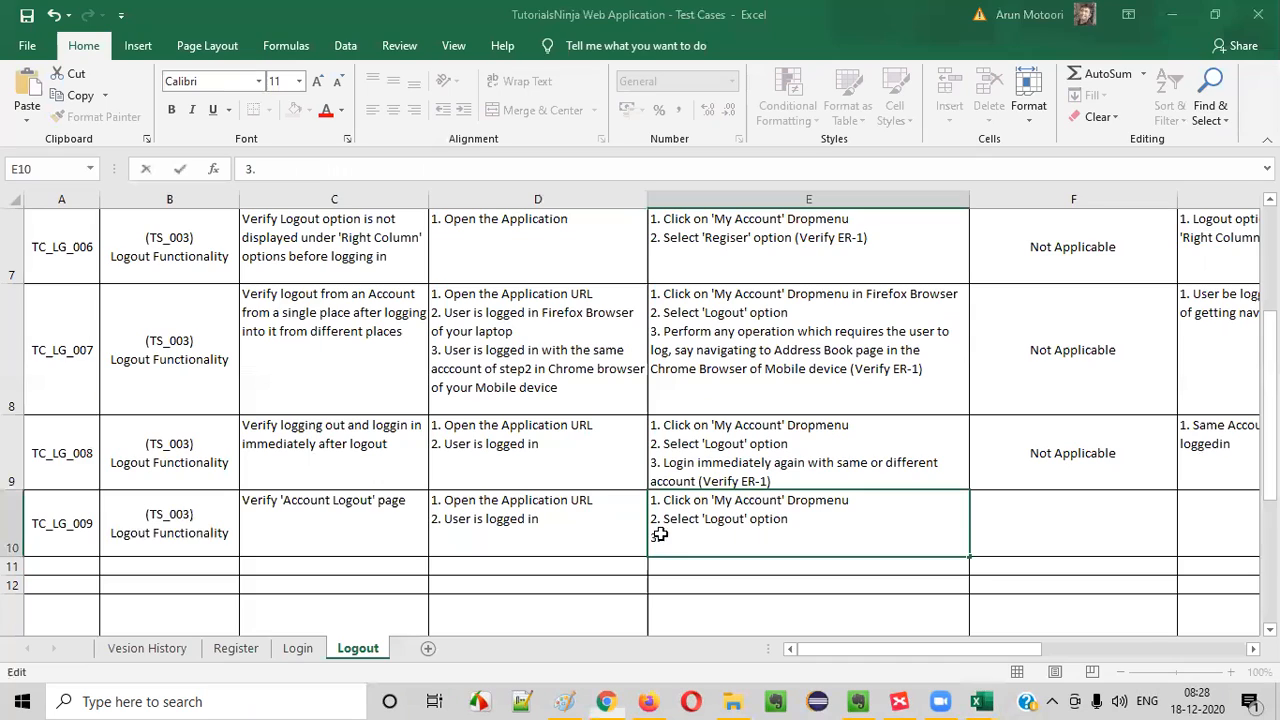
# - Write test step 3 in E10 as "Check the Page Heading, Page Title, Page URL", consulting the page heading in Chrome
pyautogui.write('Che')
pyautogui.press('BackSpace')
pyautogui.press('BackSpace')
pyautogui.press('BackSpace')
pyautogui.write('ch')
pyautogui.press('BackSpace')
pyautogui.press('BackSpace')
pyautogui.press('BackSpace')
pyautogui.write('Check the')
pyautogui.hotkey('alt', 'Tab')
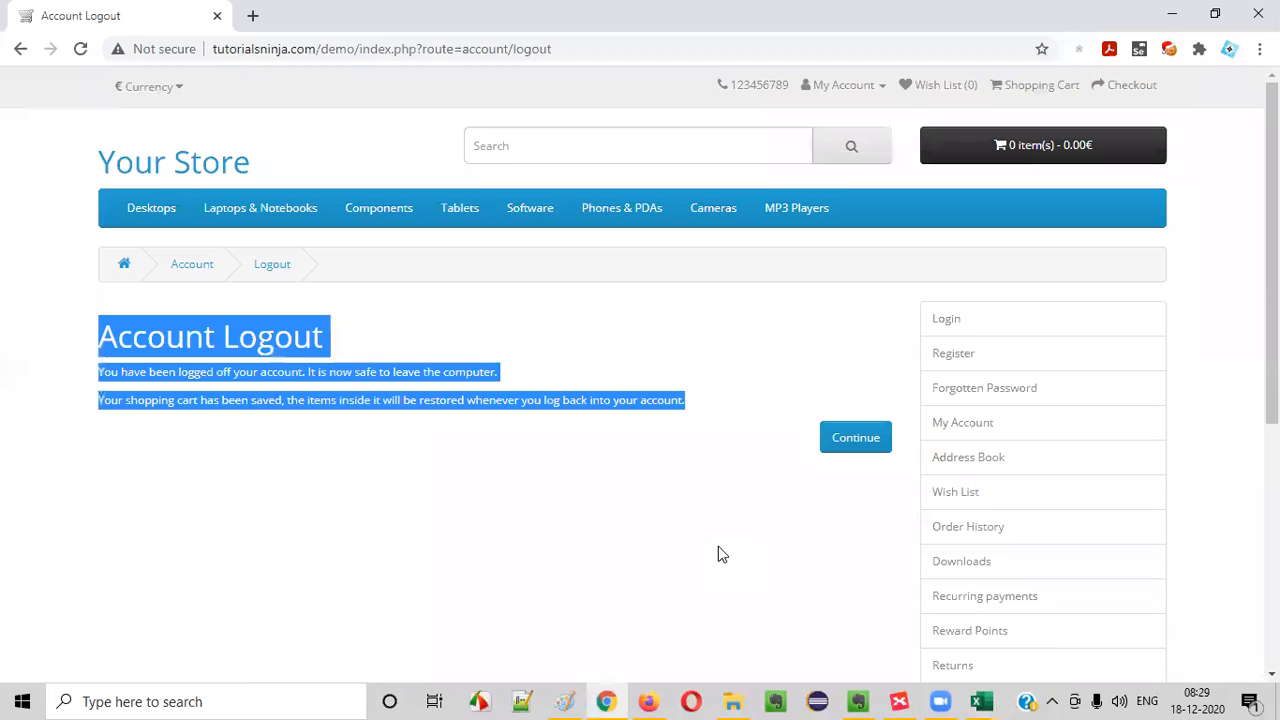
pyautogui.click(508, 466)
pyautogui.moveTo(97, 337); pyautogui.dragTo(457, 337)
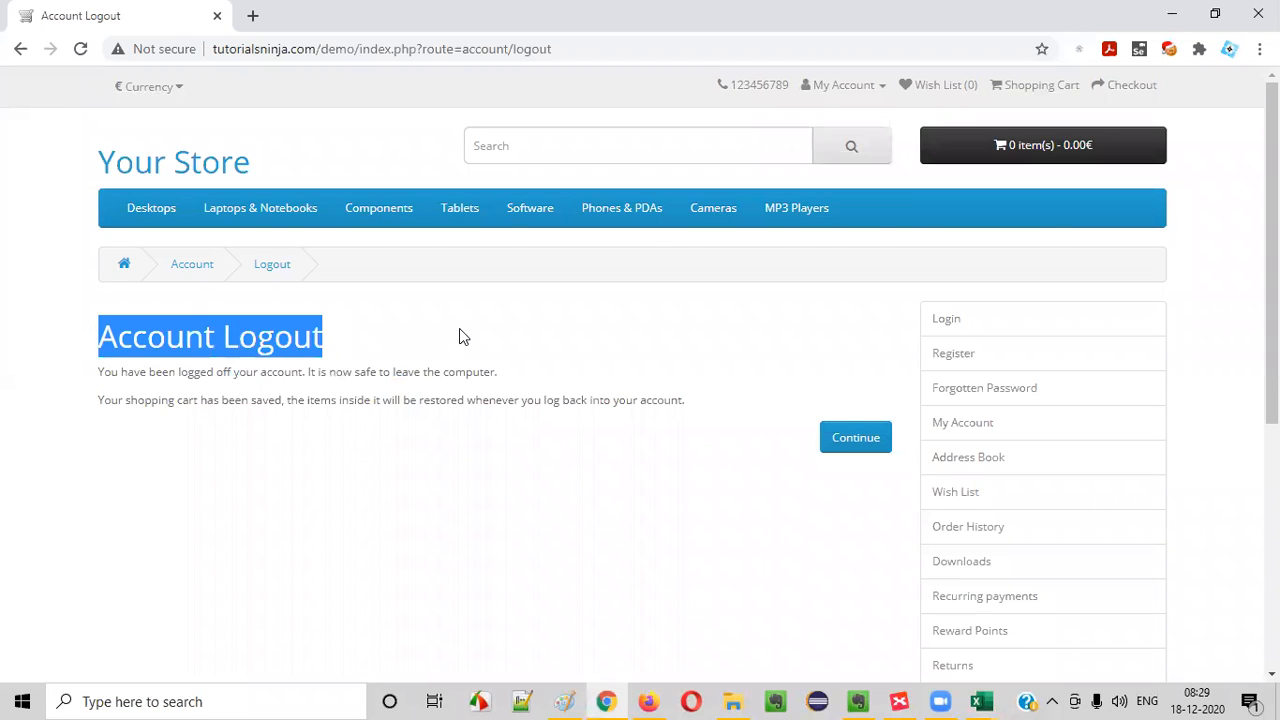
pyautogui.hotkey('alt', 'Tab')
pyautogui.write('Page H')
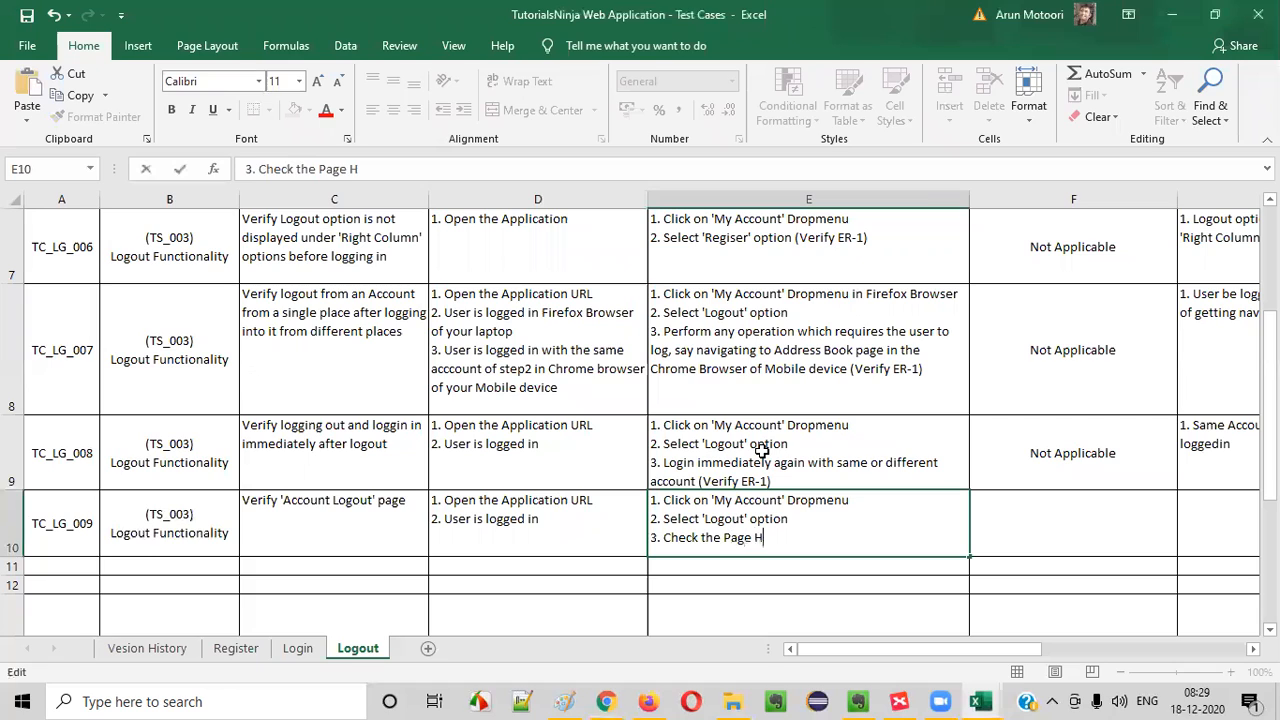
pyautogui.write('eading, Page Title, Page URL and')
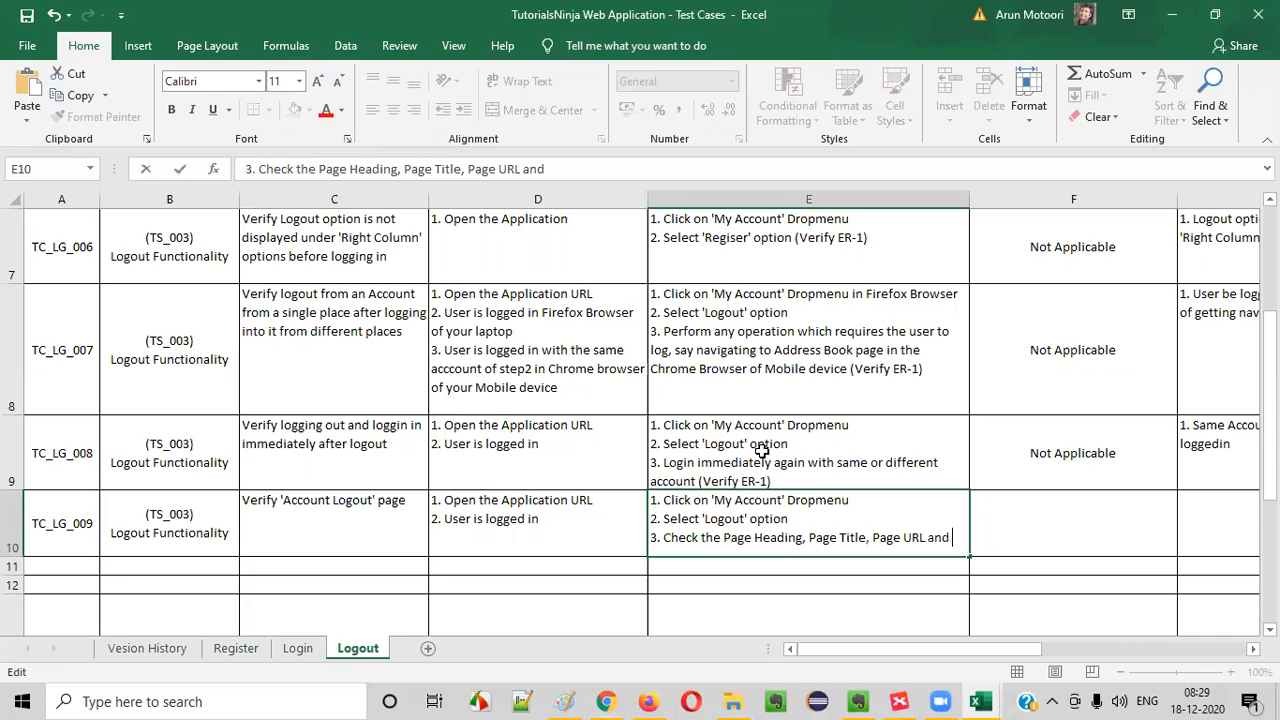
# - Continue test step 3 in E10 with "and Breadcrum of the displayed 'Account Logout' page", consulting the page in Chrome
pyautogui.hotkey('alt', 'Tab')
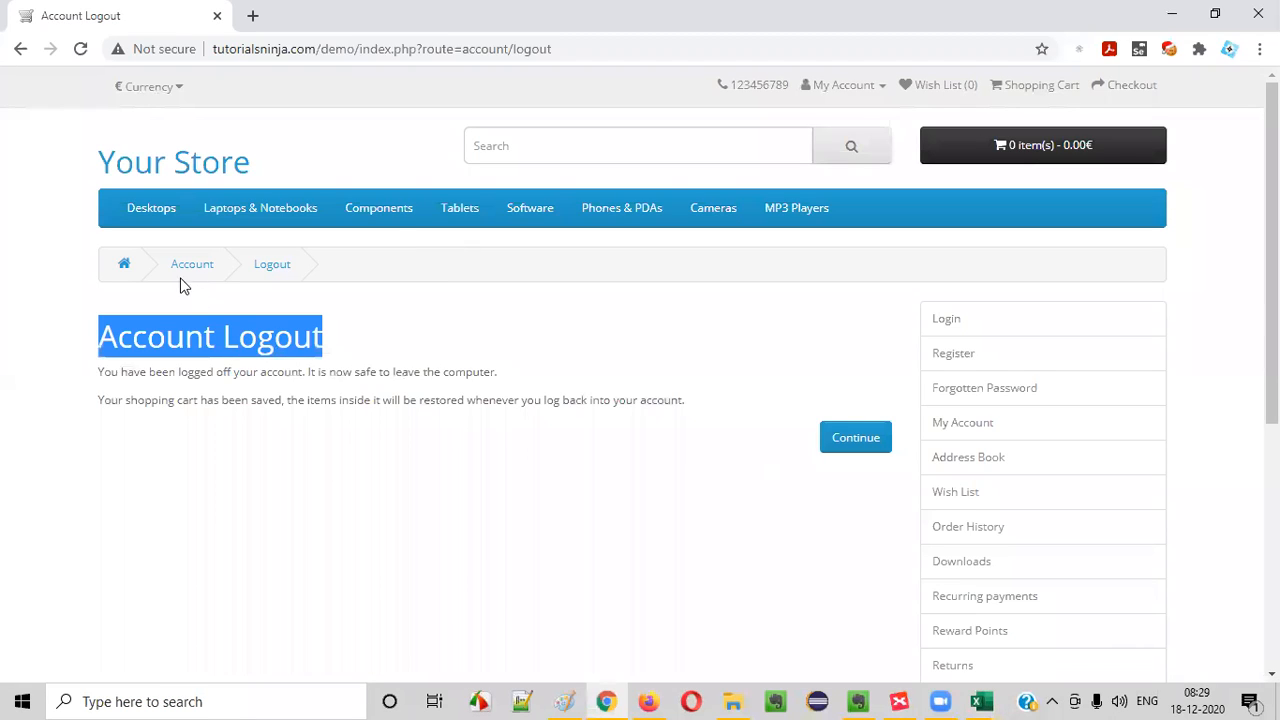
pyautogui.hotkey('alt', 'Tab')
pyautogui.write("d Breadcrum of '")
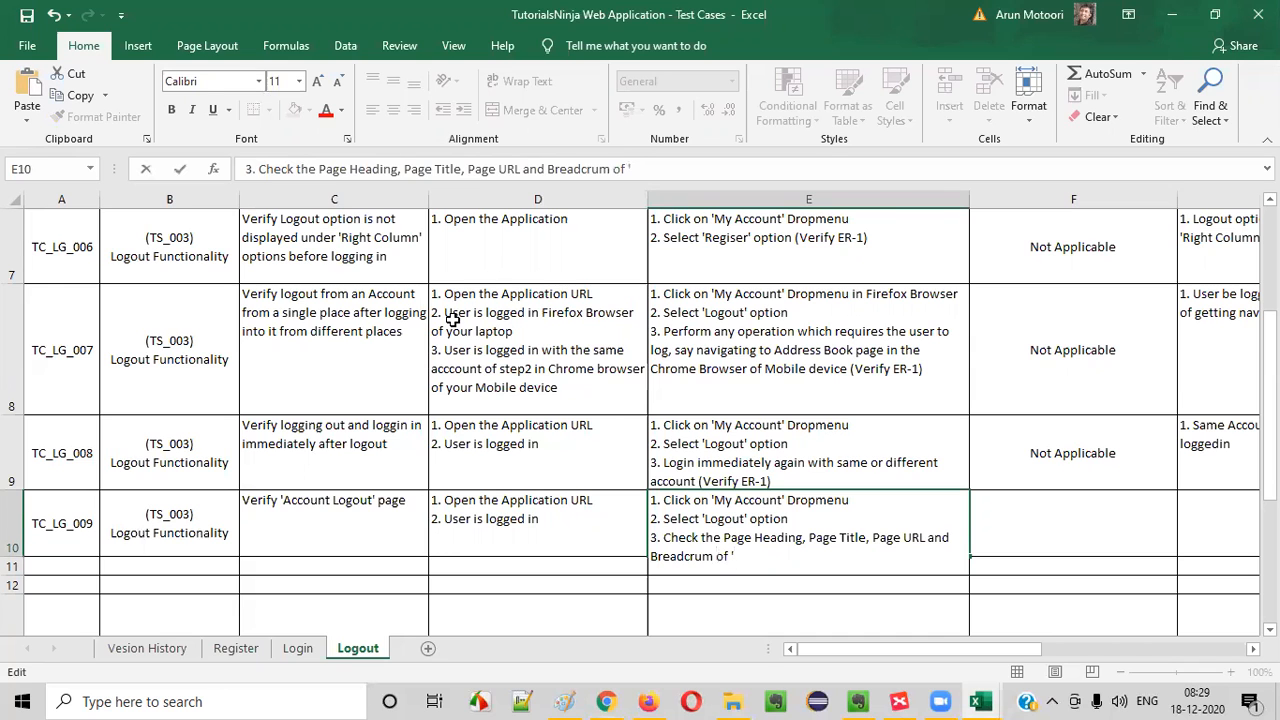
pyautogui.hotkey('alt', 'Tab')
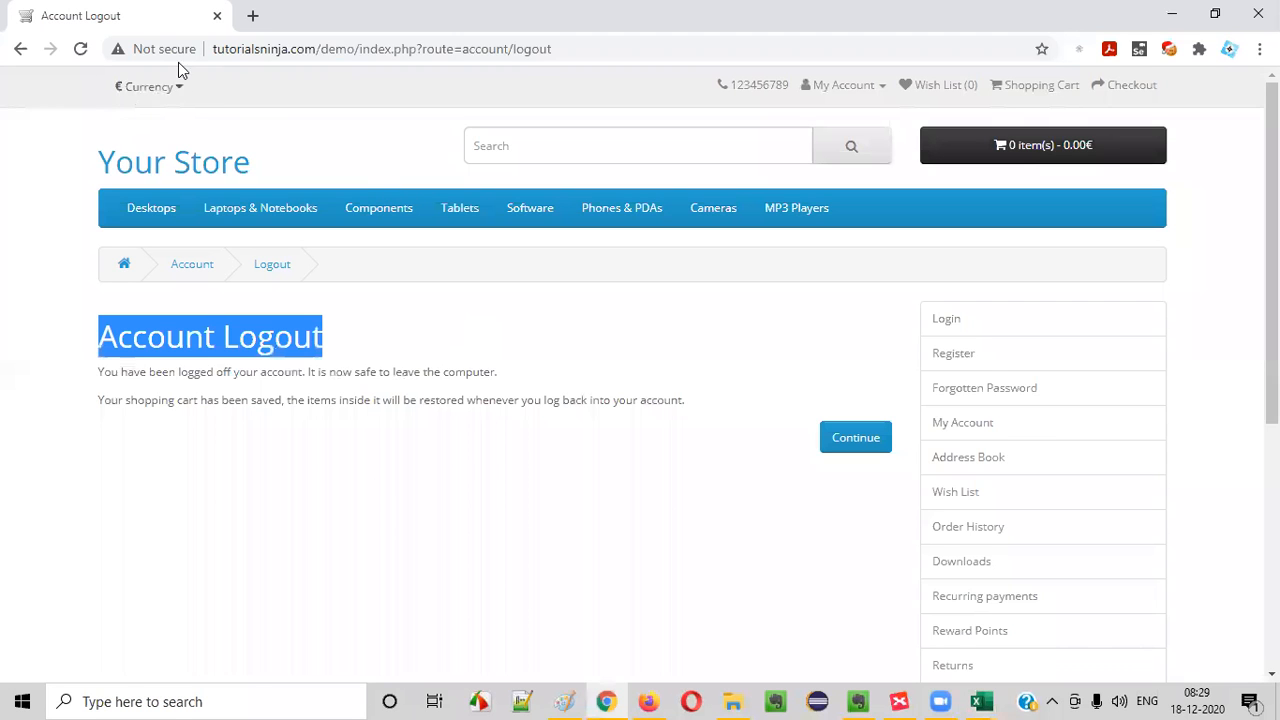
pyautogui.hotkey('alt', 'Tab')
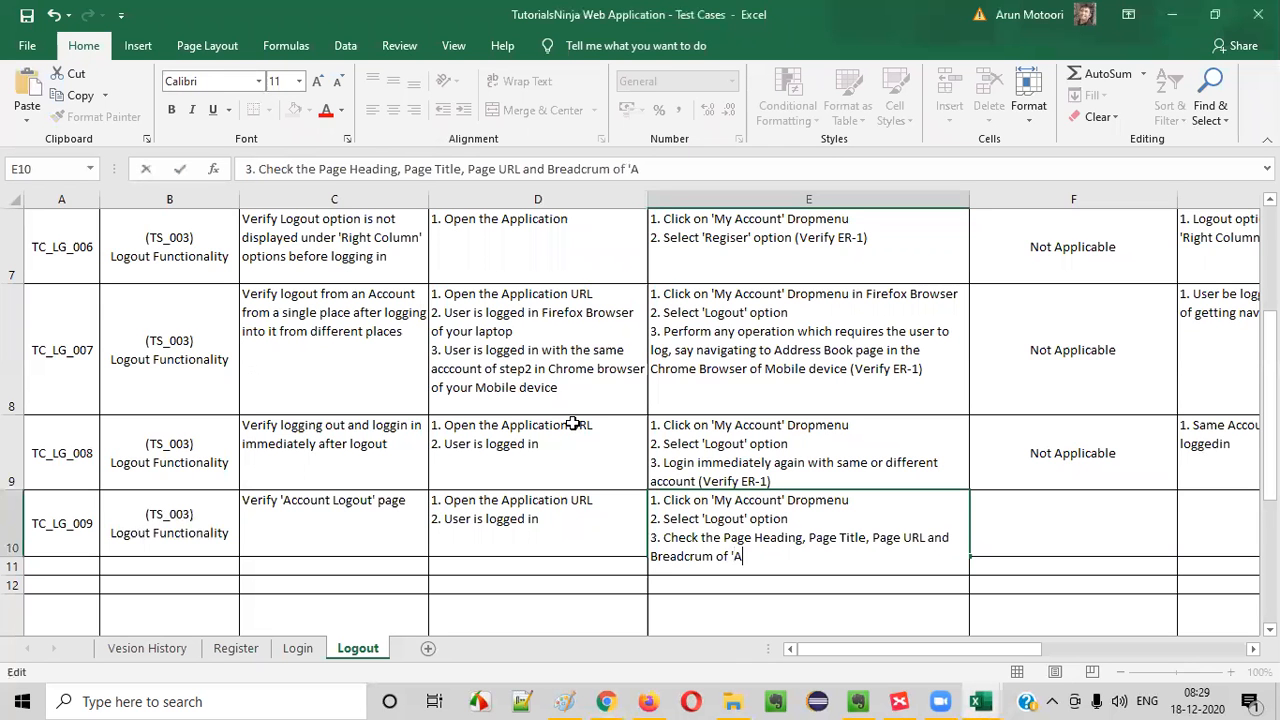
pyautogui.write('of the displayed ')
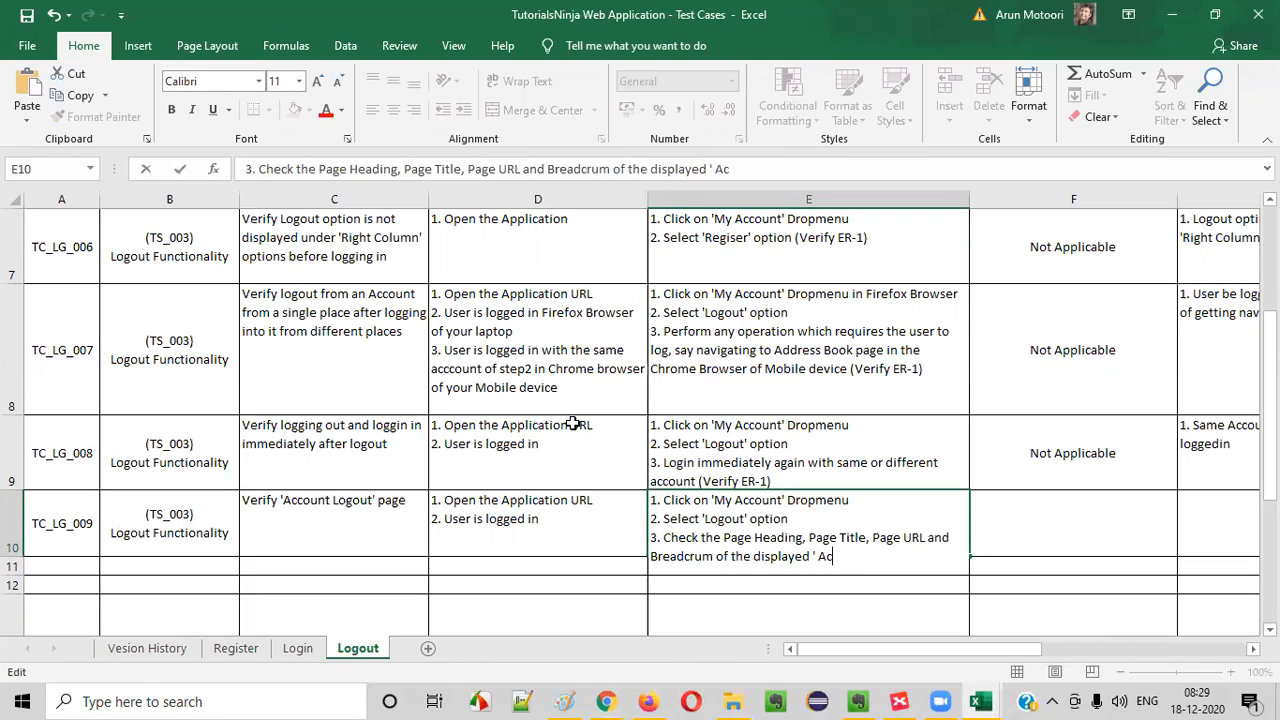
pyautogui.write("'Account Logo")
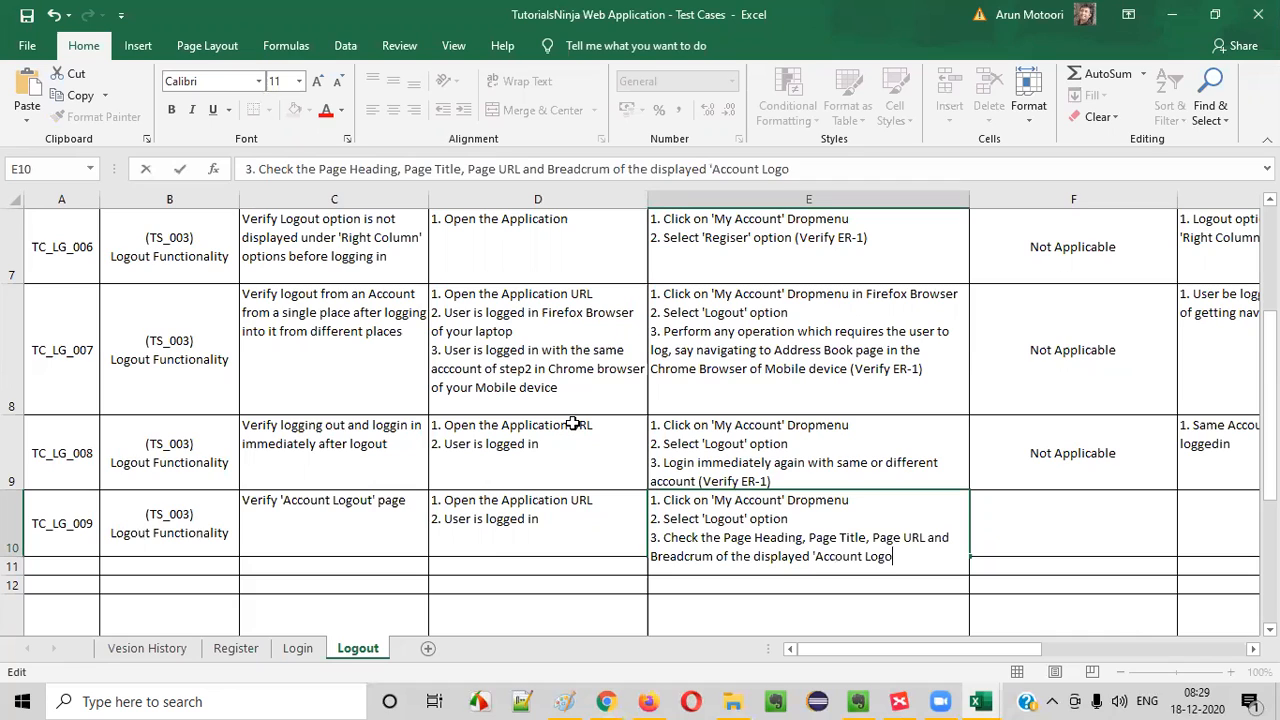
pyautogui.write("ut' page (Veroify")
# - End test step 3 in E10 with the reference "(Verify ER-1)"
pyautogui.press('BackSpace')
pyautogui.press('BackSpace')
pyautogui.press('BackSpace')
pyautogui.press('BackSpace')
pyautogui.write('ify')
pyautogui.press('BackSpace')
pyautogui.press('BackSpace')
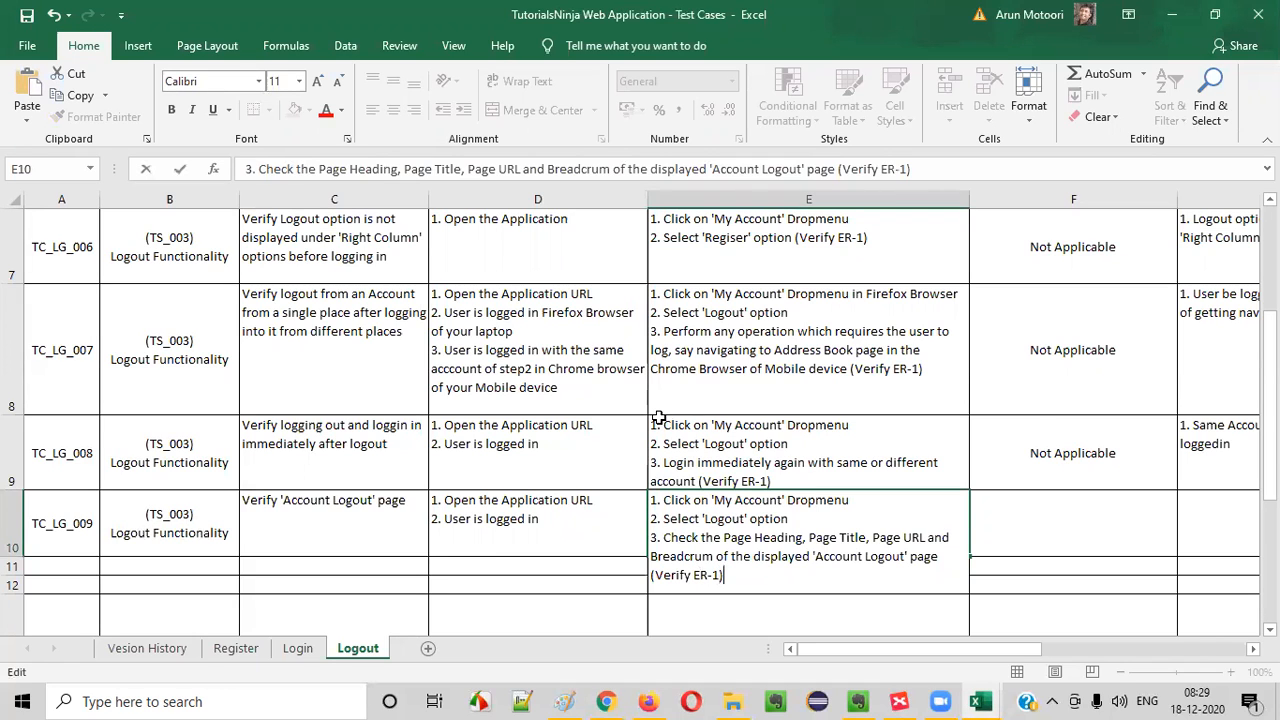
# - Copy the "Not Applicable" test data from F9 into F10
pyautogui.click(1070, 460)
pyautogui.hotkey('ctrl', 'c')
pyautogui.click(1074, 506)
pyautogui.hotkey('ctrl', 'v')
pyautogui.press('Up')
pyautogui.press('Right')
# - Start a numbered expected result in G10 and auto-fit the height of row 10 to its text
pyautogui.click(1187, 524)
pyautogui.write('1.')
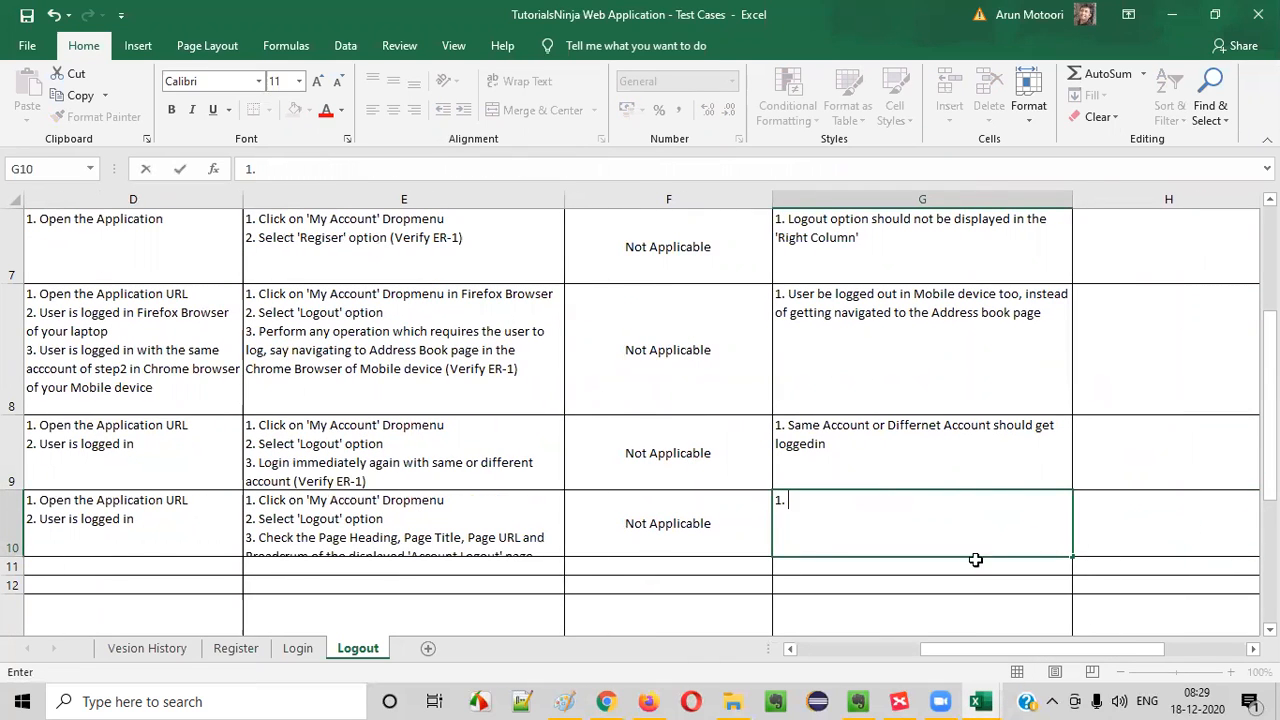
pyautogui.click(12, 555)
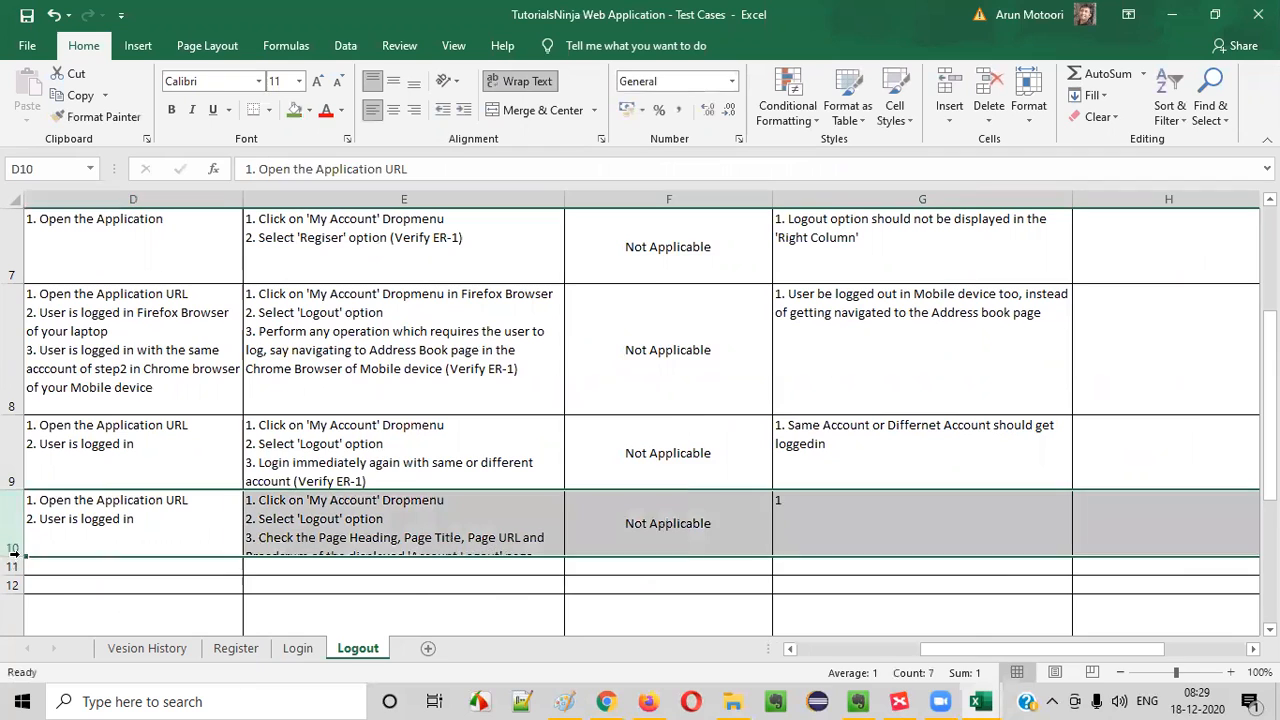
pyautogui.doubleClick(12, 557)
# - Enter "1. Proper Page Heading, Page Title, Page URL and Breadcrumb" in G10, reusing the page-element wording from E10
pyautogui.click(343, 550)
pyautogui.doubleClick(347, 556)
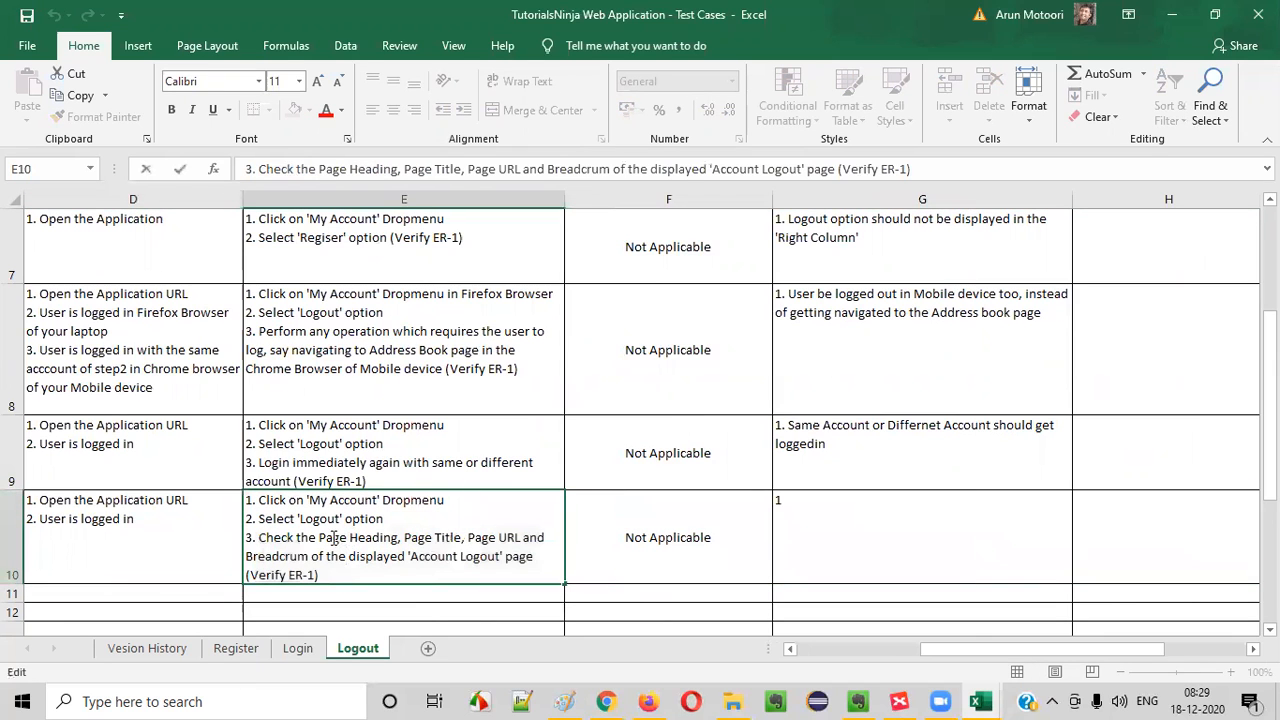
pyautogui.moveTo(320, 538)
pyautogui.mouseDown()
pyautogui.moveTo(545, 557)
pyautogui.moveTo(309, 557)
pyautogui.mouseUp()
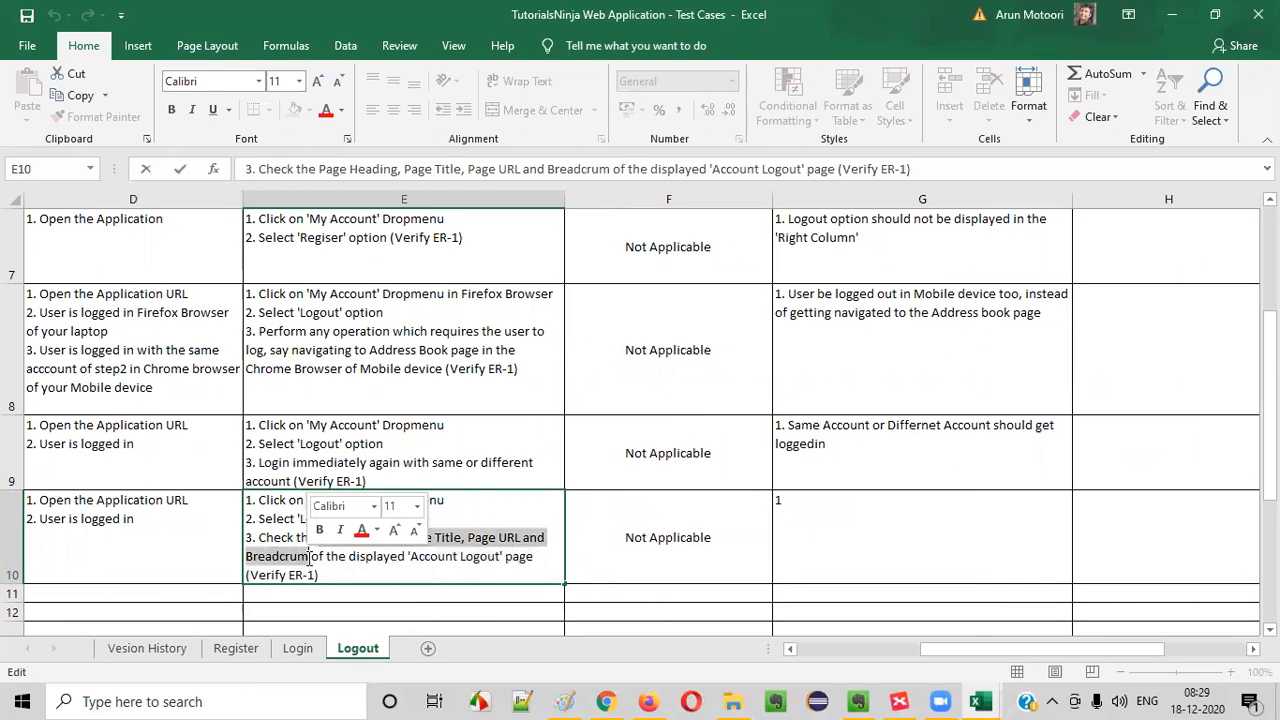
pyautogui.doubleClick(829, 527)
pyautogui.write('1.')
pyautogui.hotkey('ctrl', 'v')
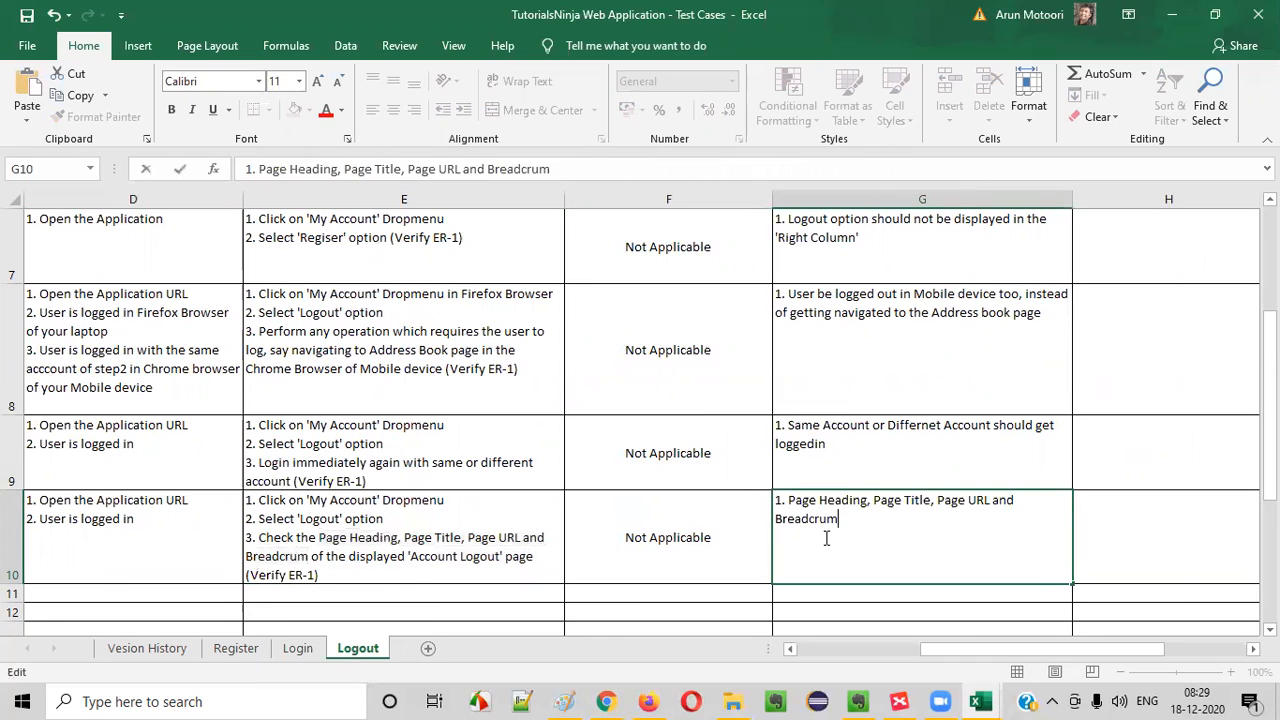
pyautogui.write('Proper')
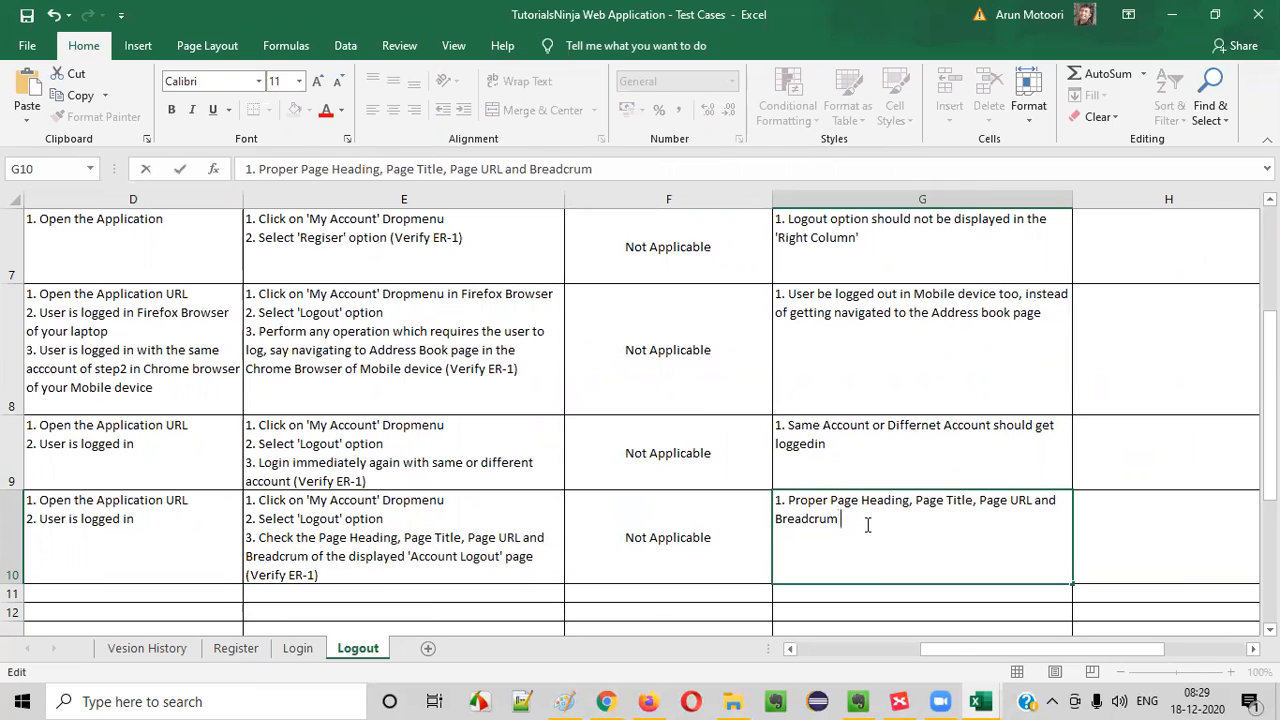
# - Correct the spelling of "Breadcrum" to "Breadcrumb" in test step 3 of E10
pyautogui.doubleClick(364, 556)
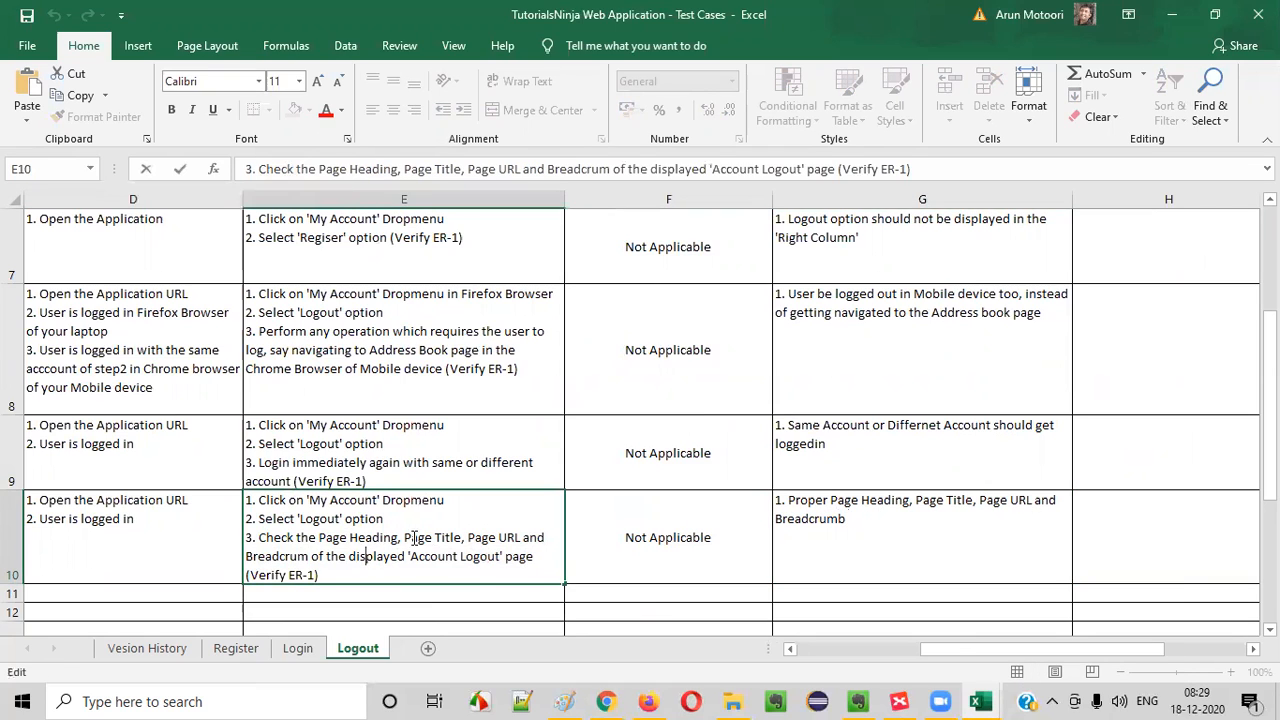
pyautogui.click(313, 556)
pyautogui.write('b')
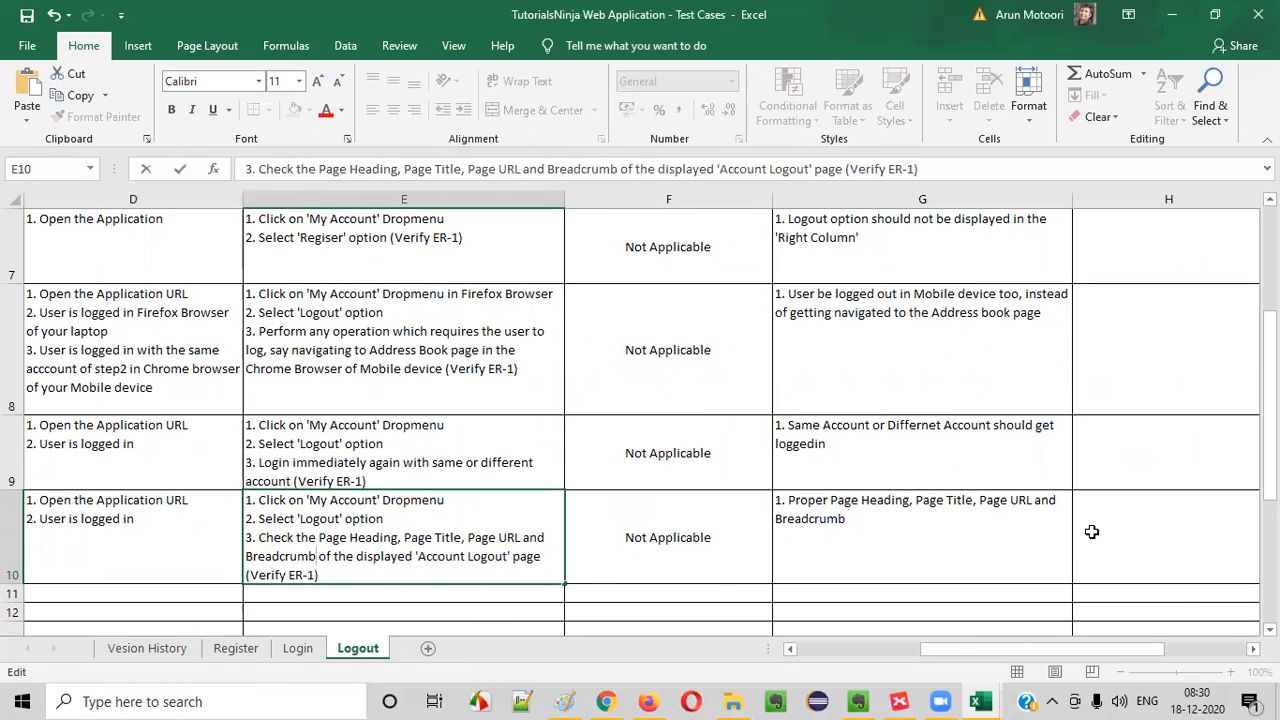
# - Complete the expected result in G10 by appending "are displayed for 'Account Logout' page"
pyautogui.doubleClick(945, 538)
pyautogui.write('are disla')
pyautogui.press('BackSpace')
pyautogui.press('BackSpace')
pyautogui.press('BackSpace')
pyautogui.write('splayed ')
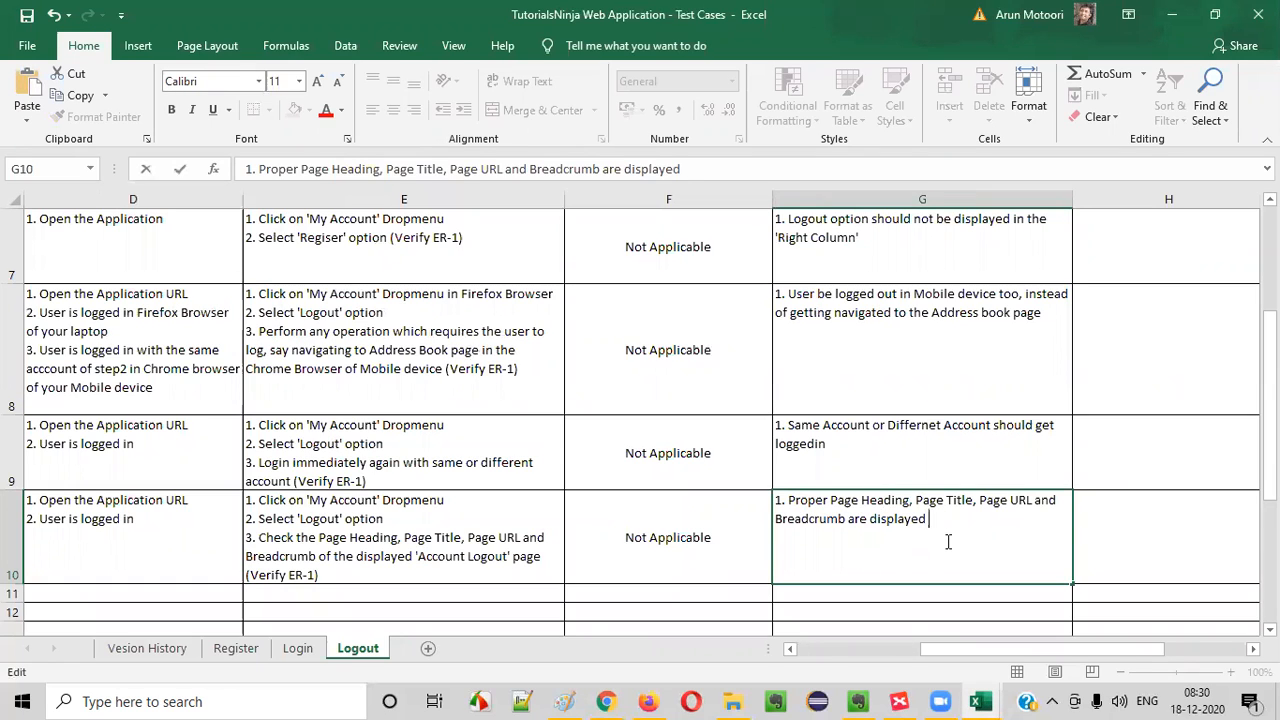
pyautogui.write("foor 'Account Logout' page")
pyautogui.click(652, 552)
# - Switch to the Logout mind map in XMind and fill the "Verifying Logout Page" topic with green
pyautogui.moveTo(830, 548); pyautogui.dragTo(30, 365)
pyautogui.click(190, 562)
pyautogui.scroll(-1, 250, 540)
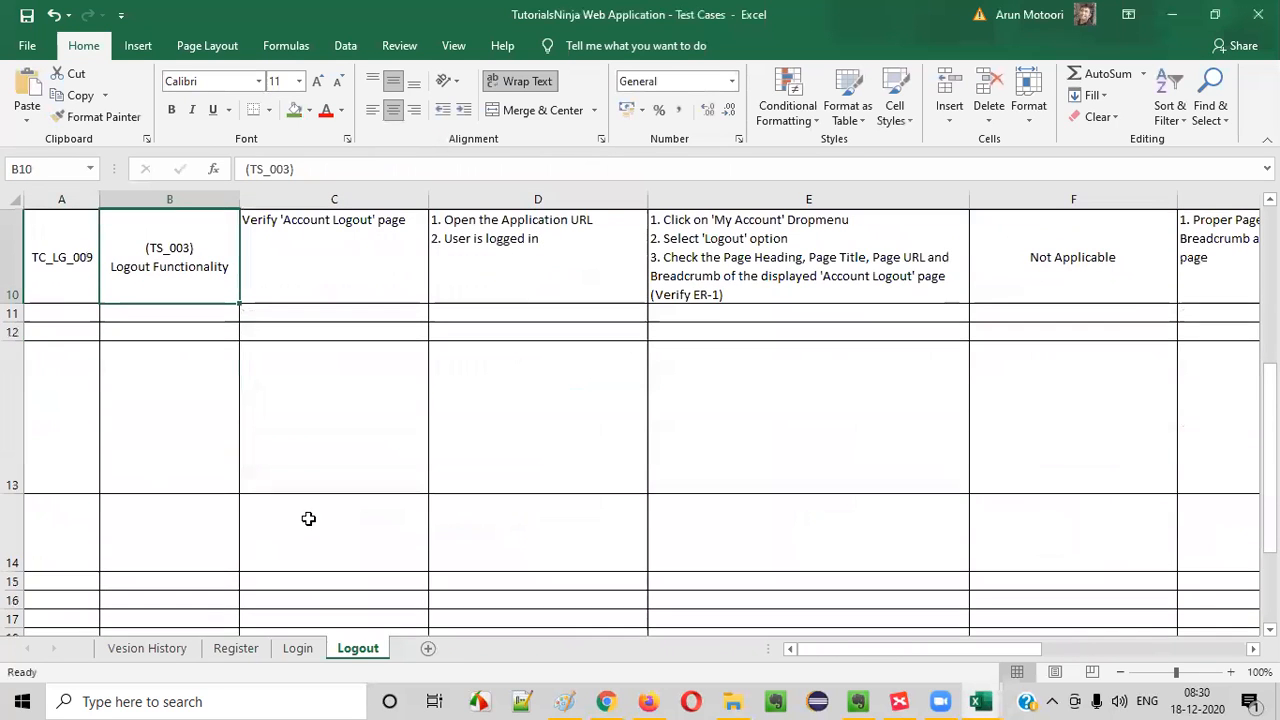
pyautogui.click(900, 701)
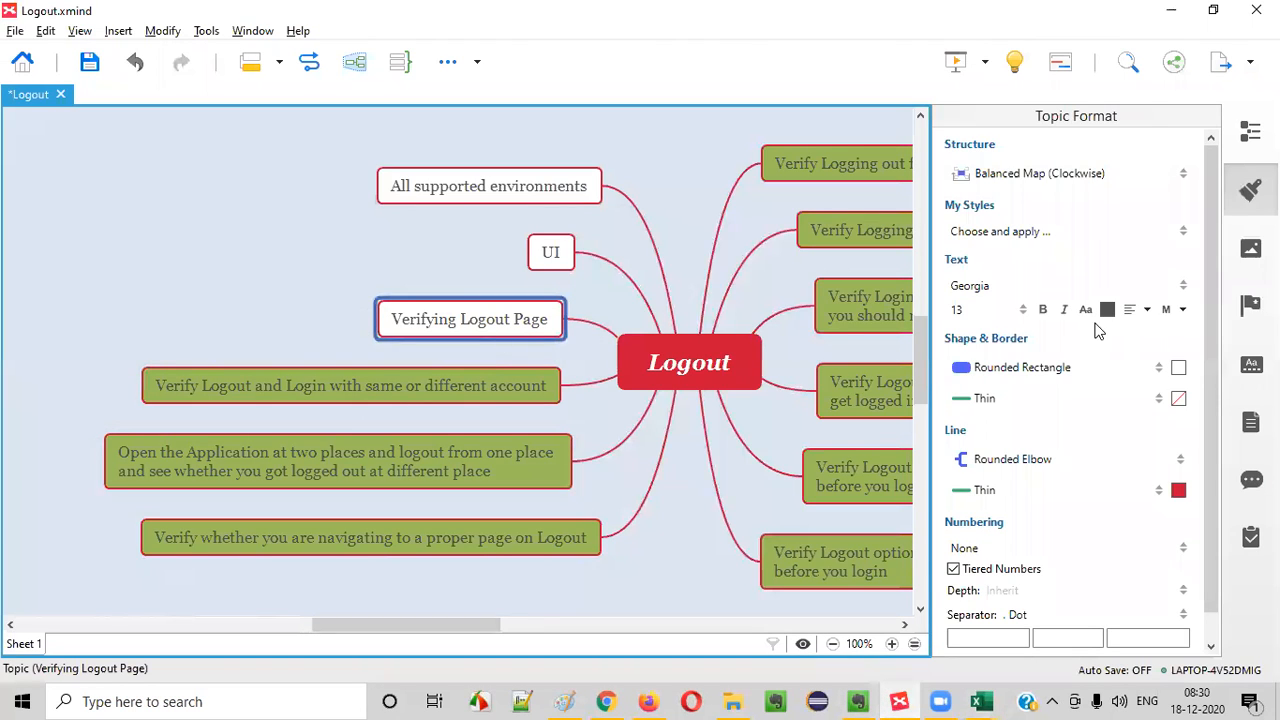
pyautogui.click(1178, 367)
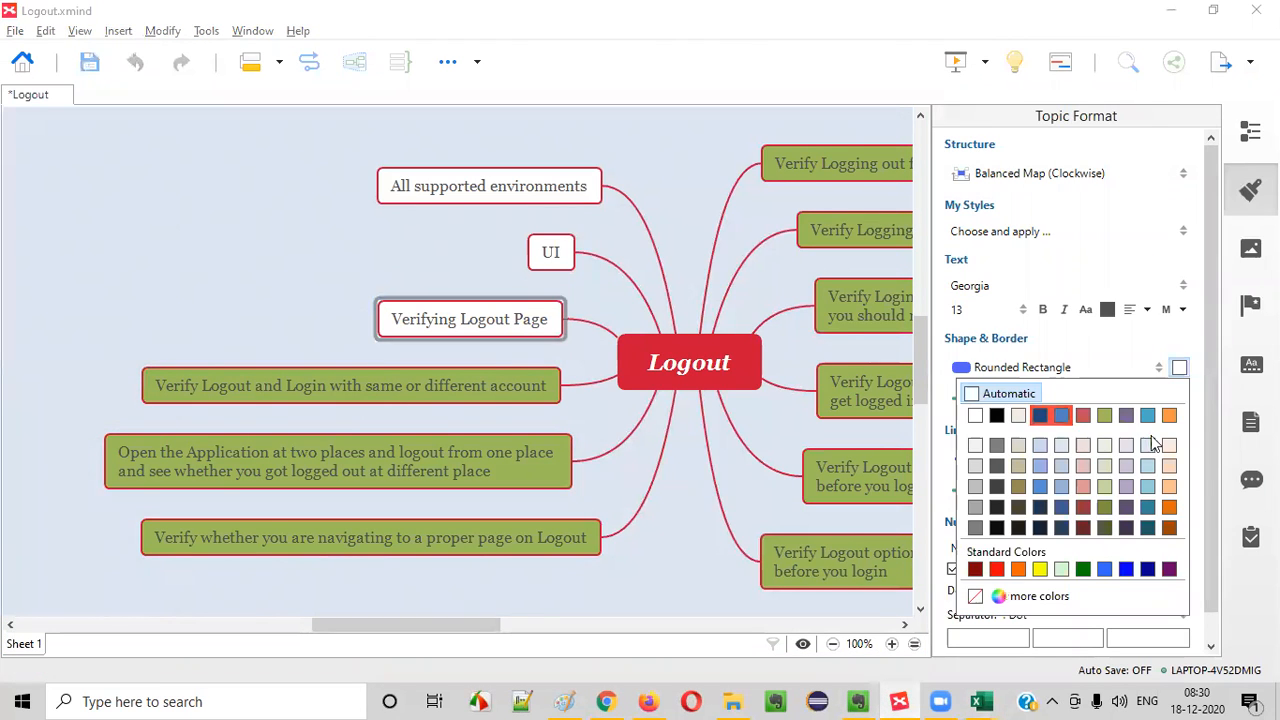
pyautogui.click(1106, 410)
# - Examine the remaining "UI" and "All supported environments" topics against the Logout sheet in Excel
pyautogui.click(551, 252)
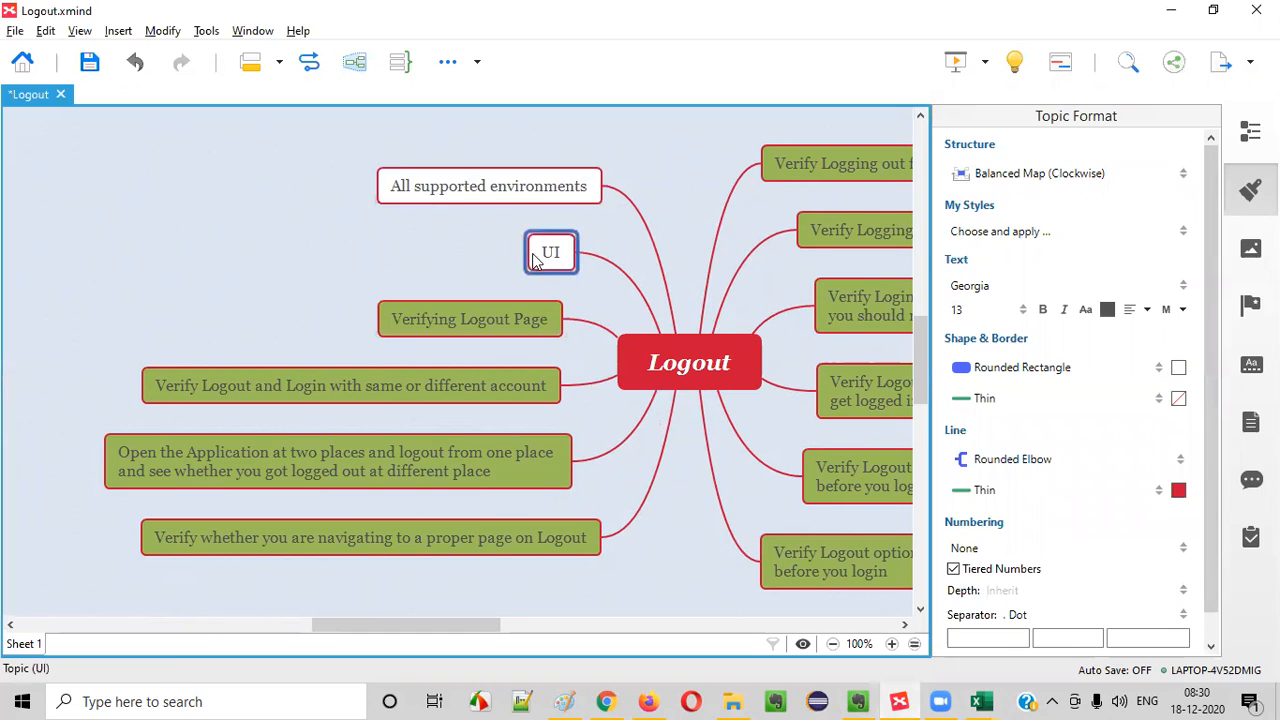
pyautogui.click(507, 177)
pyautogui.click(551, 252)
pyautogui.click(551, 214)
pyautogui.click(548, 252)
pyautogui.click(580, 195)
pyautogui.click(564, 262)
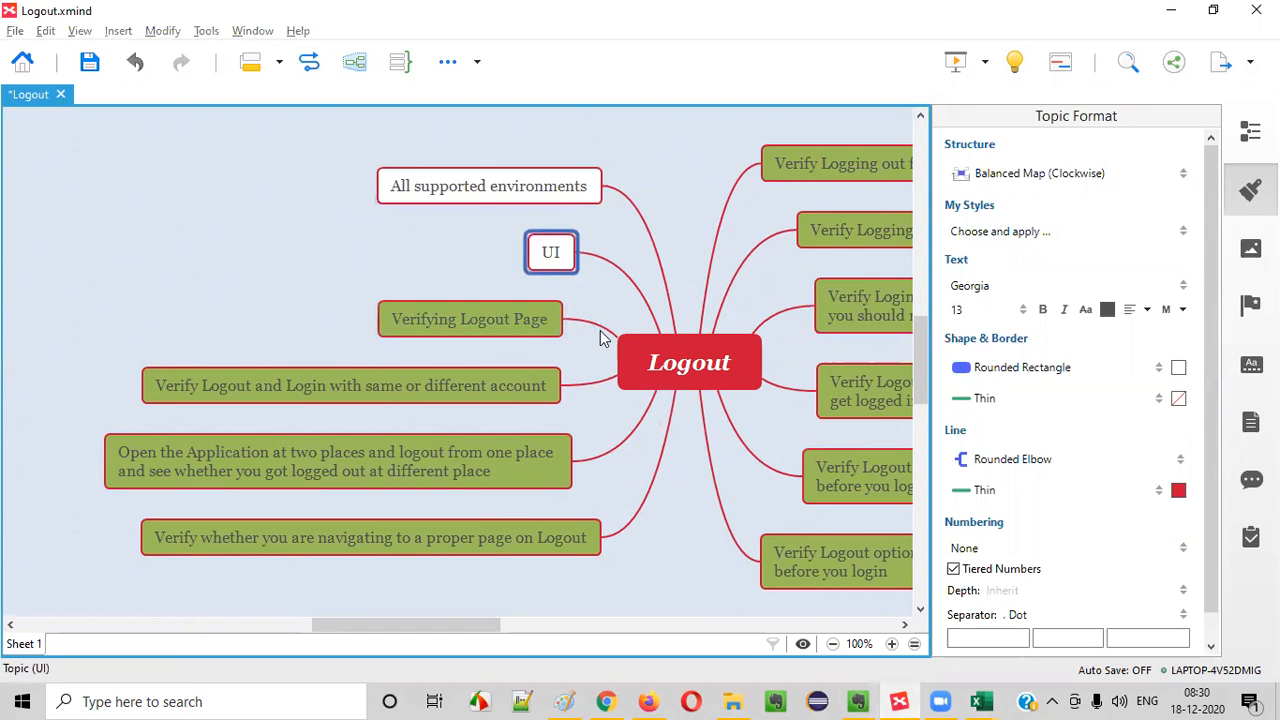
pyautogui.hotkey('alt', 'Tab')
pyautogui.click(661, 389)
pyautogui.click(91, 306)
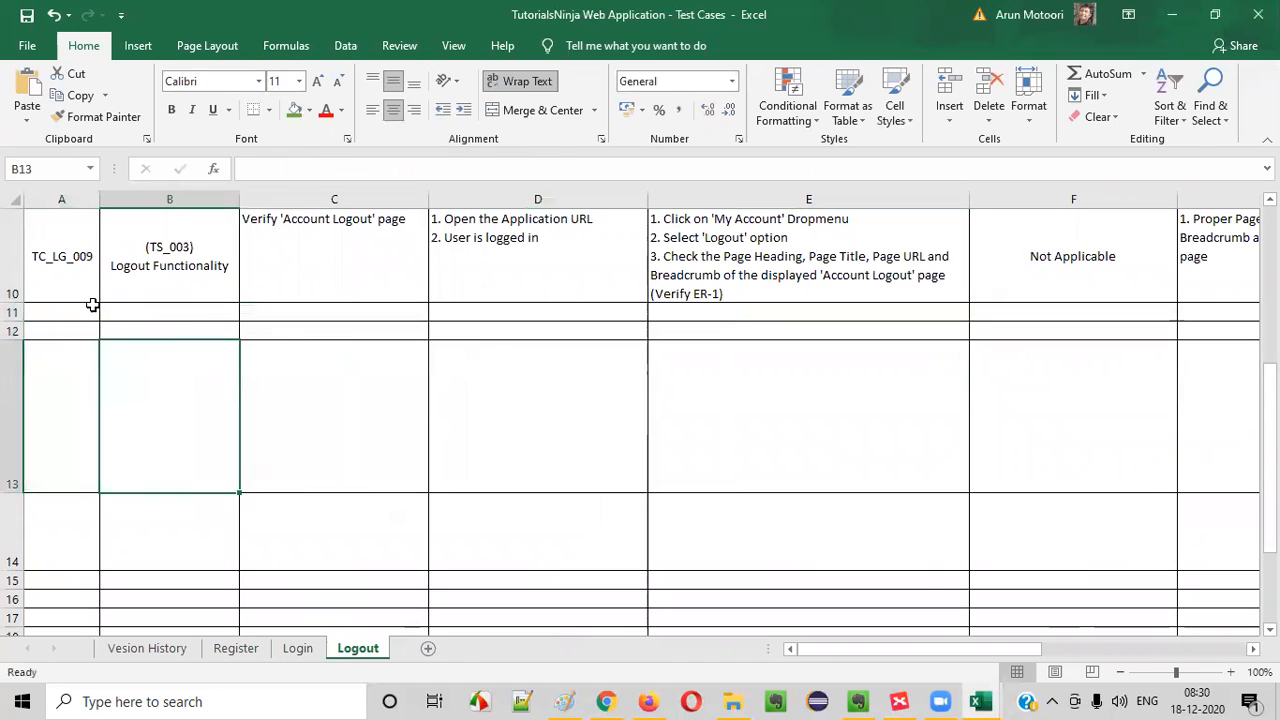
pyautogui.hotkey('alt', 'Tab')
pyautogui.click(543, 192)
pyautogui.click(551, 246)
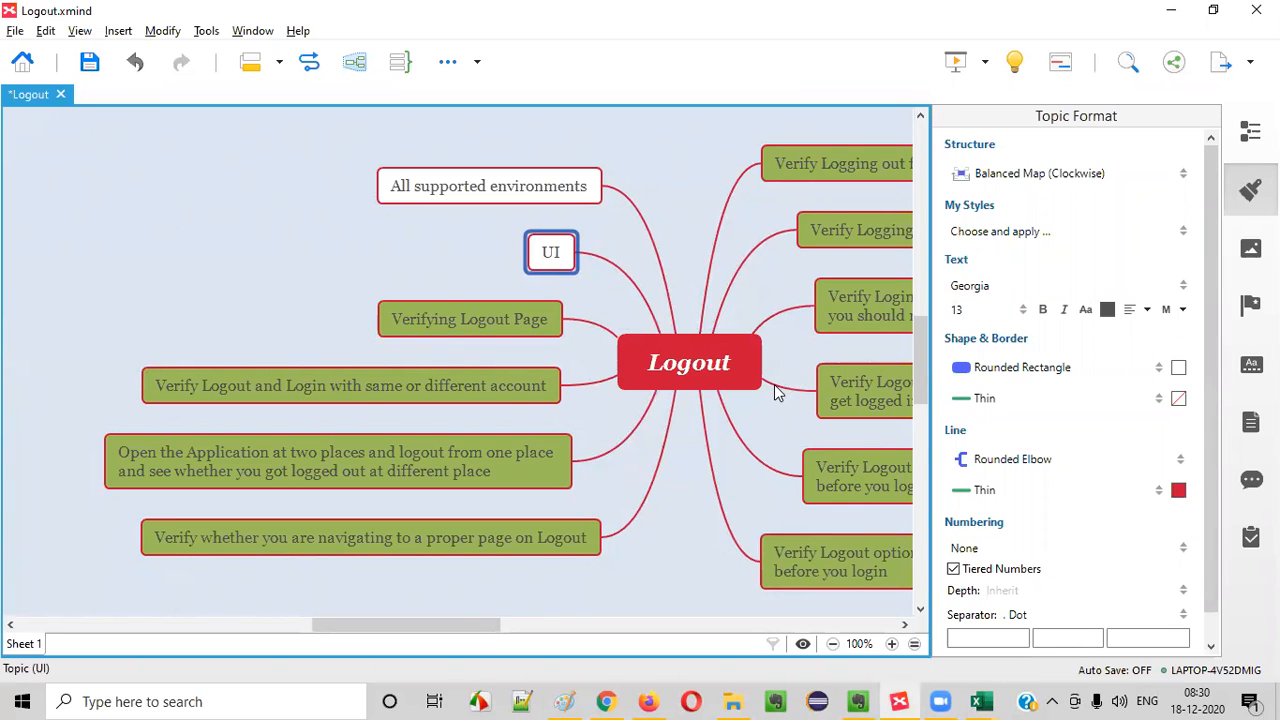
pyautogui.click(557, 192)
pyautogui.click(571, 261)
pyautogui.moveTo(981, 701)
pyautogui.click(896, 651)
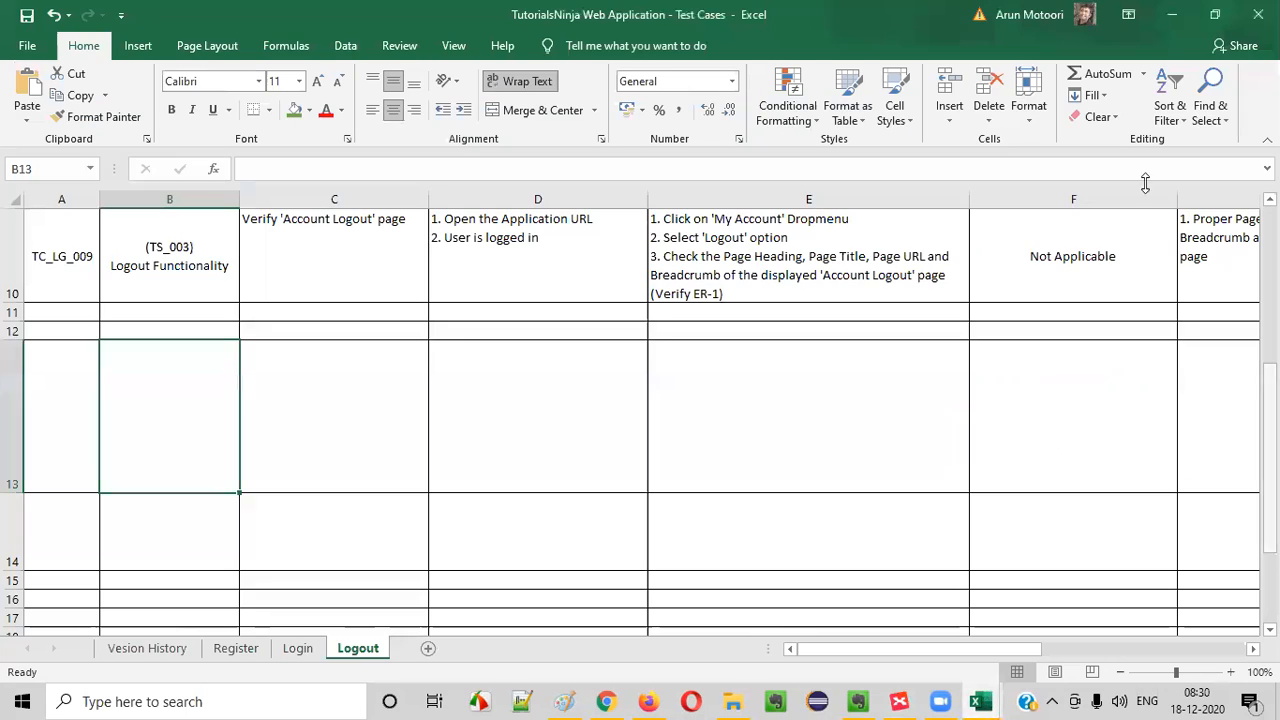
# - Copy rows 23 and 24, the UI and supported-environments test cases TC_LF_022 and TC_LF_023, from the Login sheet
pyautogui.click(290, 649)
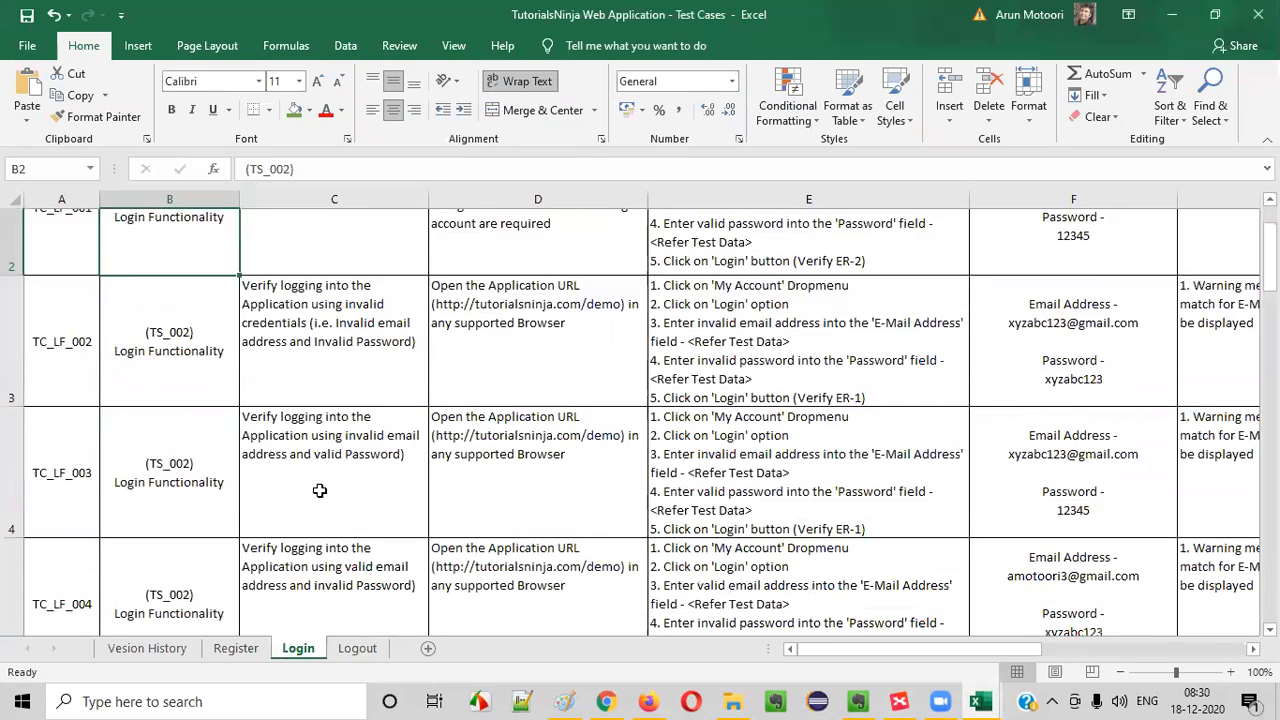
pyautogui.scroll(-15, 303, 451)
pyautogui.scroll(3, 303, 451)
pyautogui.scroll(6, 303, 451)
pyautogui.scroll(-1, 125, 384)
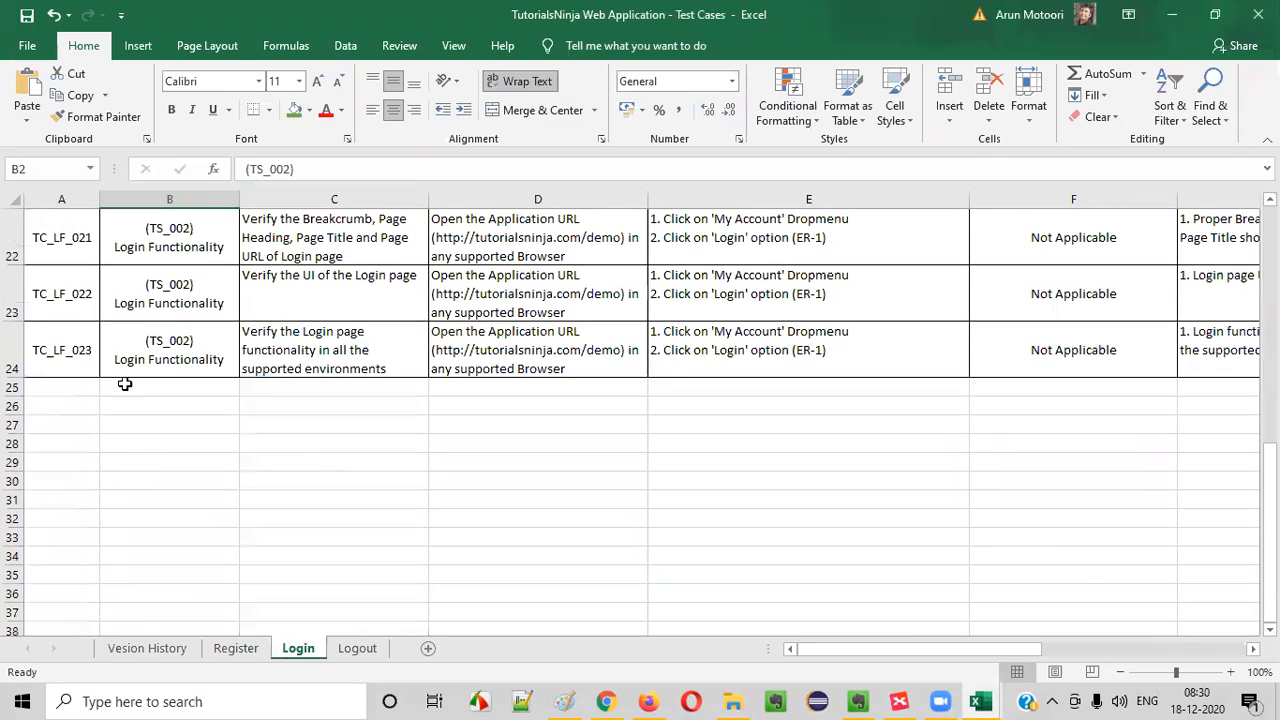
pyautogui.moveTo(62, 300); pyautogui.dragTo(320, 345)
pyautogui.click(370, 308)
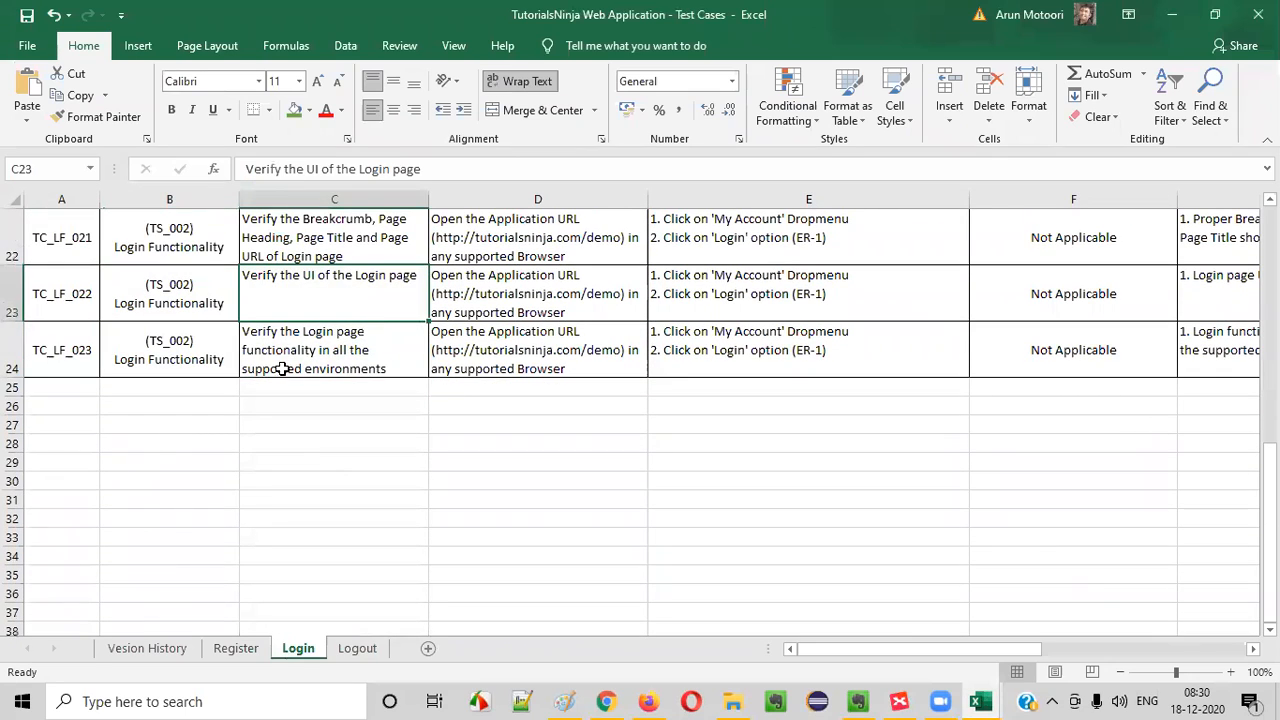
pyautogui.click(326, 354)
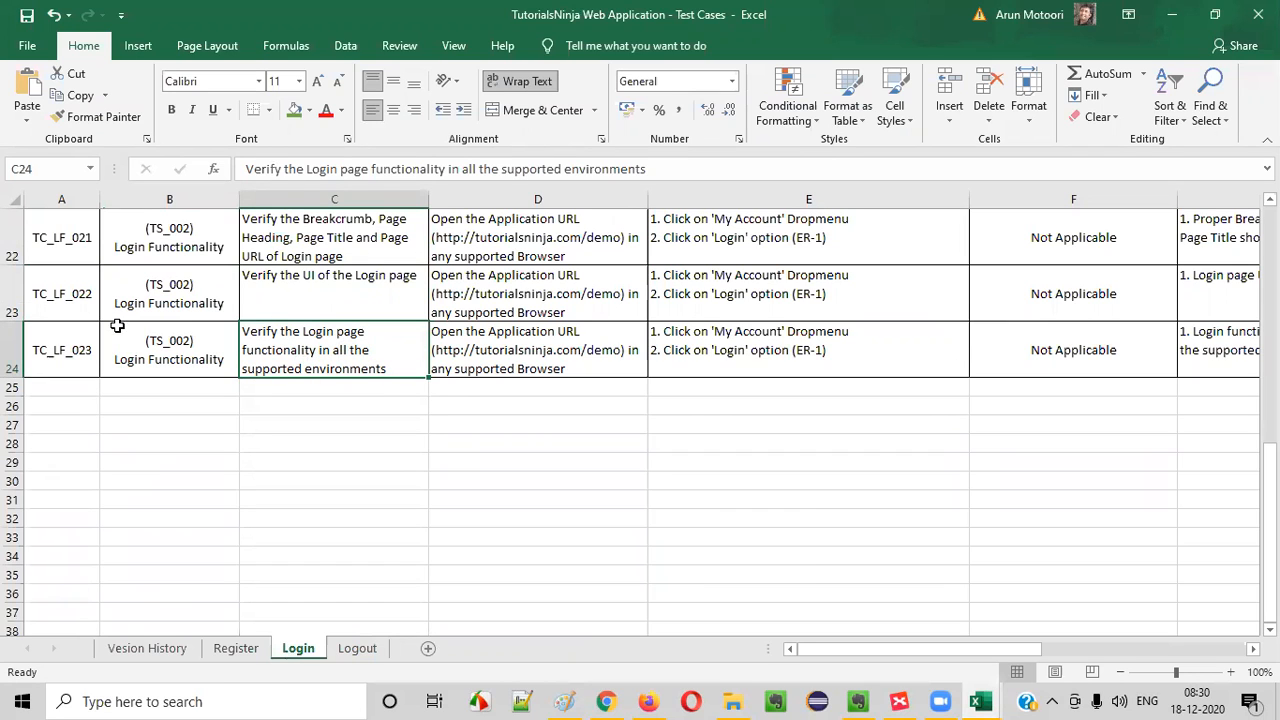
pyautogui.moveTo(12, 293); pyautogui.dragTo(10, 360)
pyautogui.hotkey('ctrl', 'c')
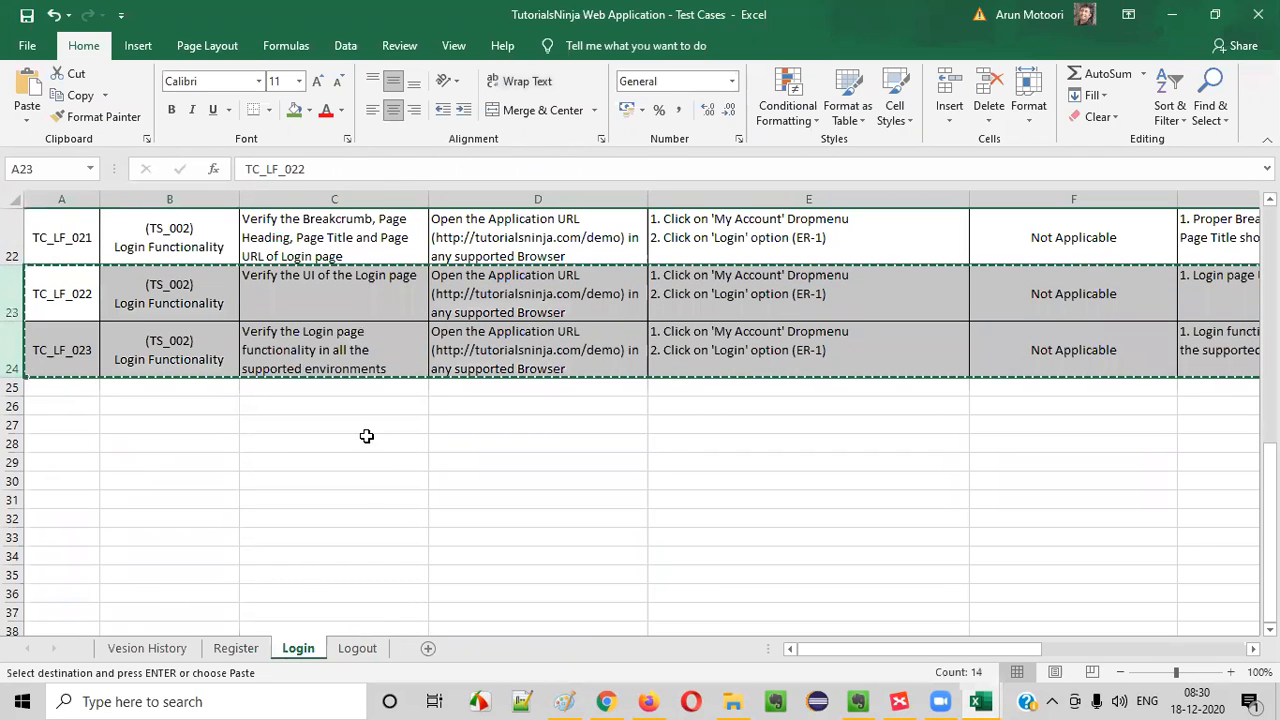
# - Paste the two copied test case rows into the Logout sheet starting at row 11
pyautogui.click(345, 655)
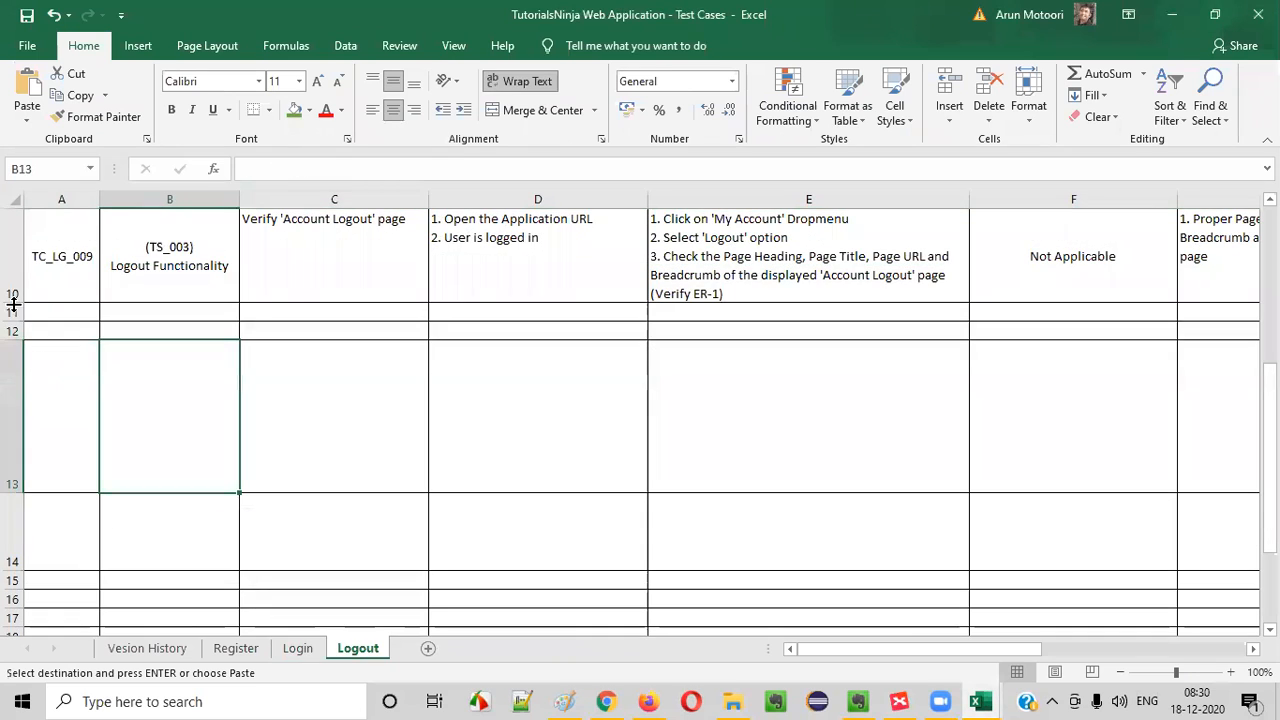
pyautogui.click(12, 311)
pyautogui.hotkey('ctrl', 'v')
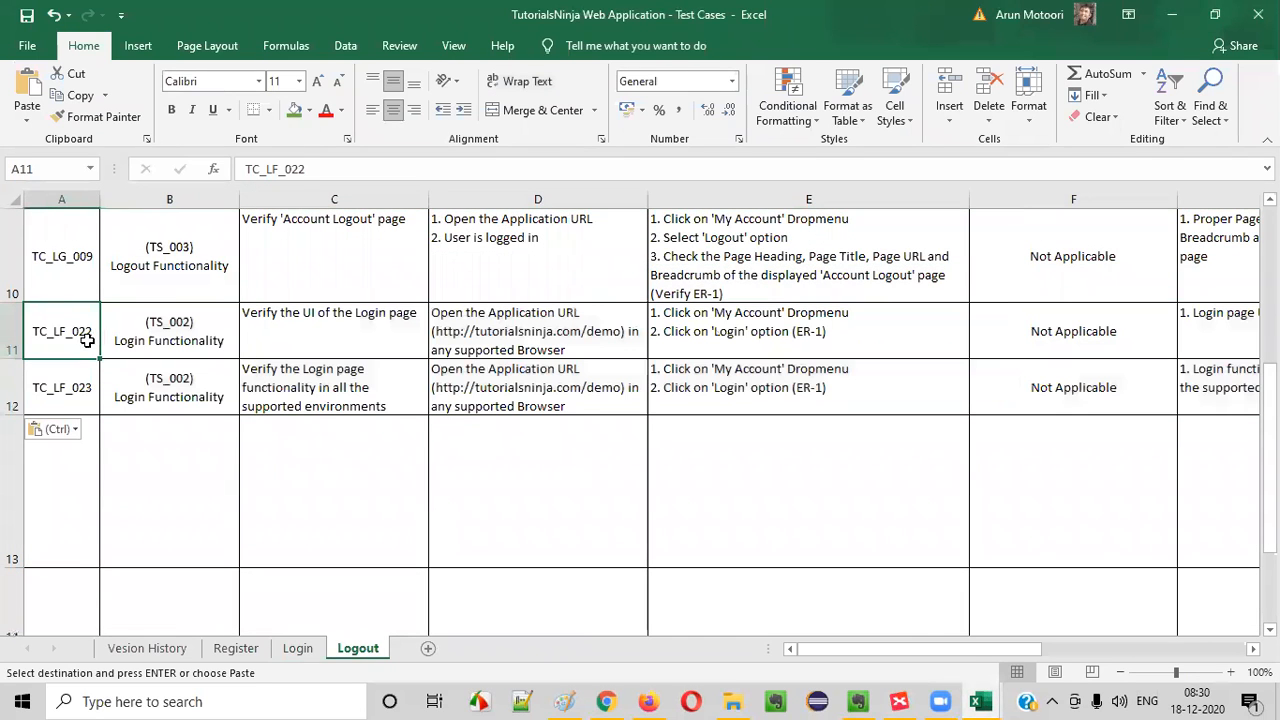
pyautogui.press('Escape')
# - Fill the test case ID series down from A9:A10 so A11 and A12 become TC_LG_010 and TC_LG_011
pyautogui.click(78, 248)
pyautogui.scroll(1, 110, 383)
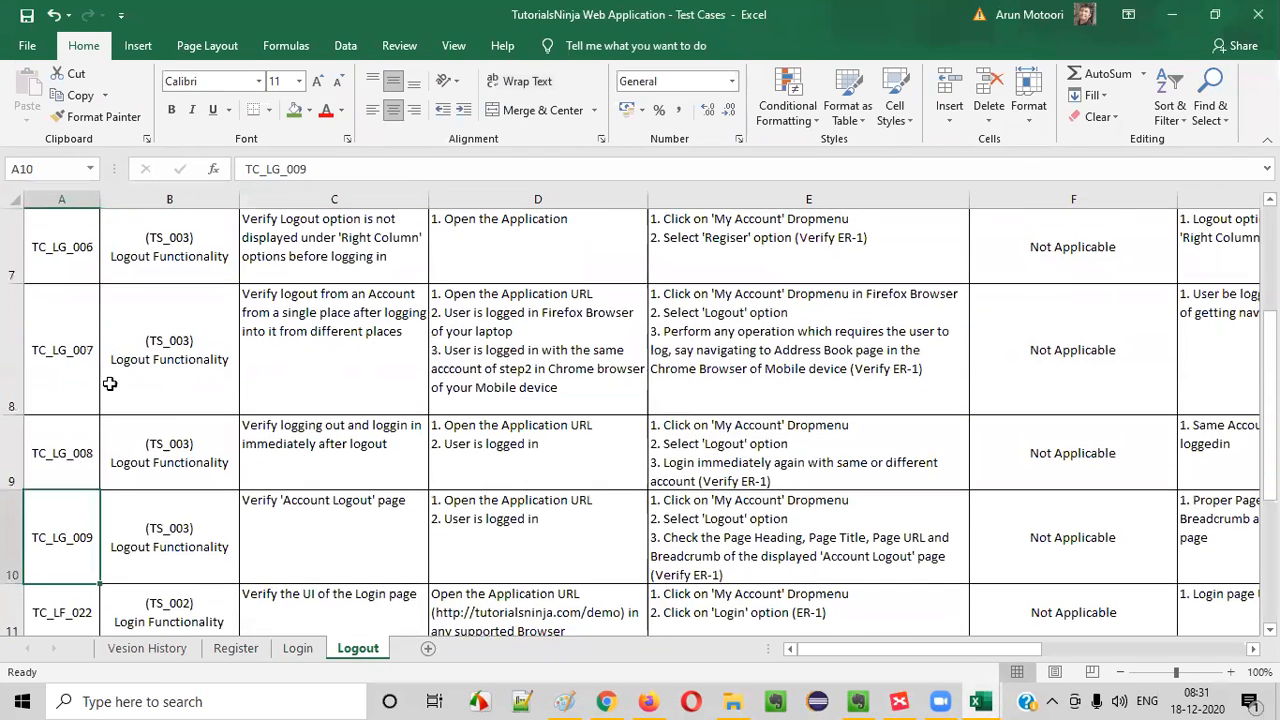
pyautogui.moveTo(74, 451); pyautogui.dragTo(84, 540)
pyautogui.moveTo(97, 595); pyautogui.dragTo(68, 492)
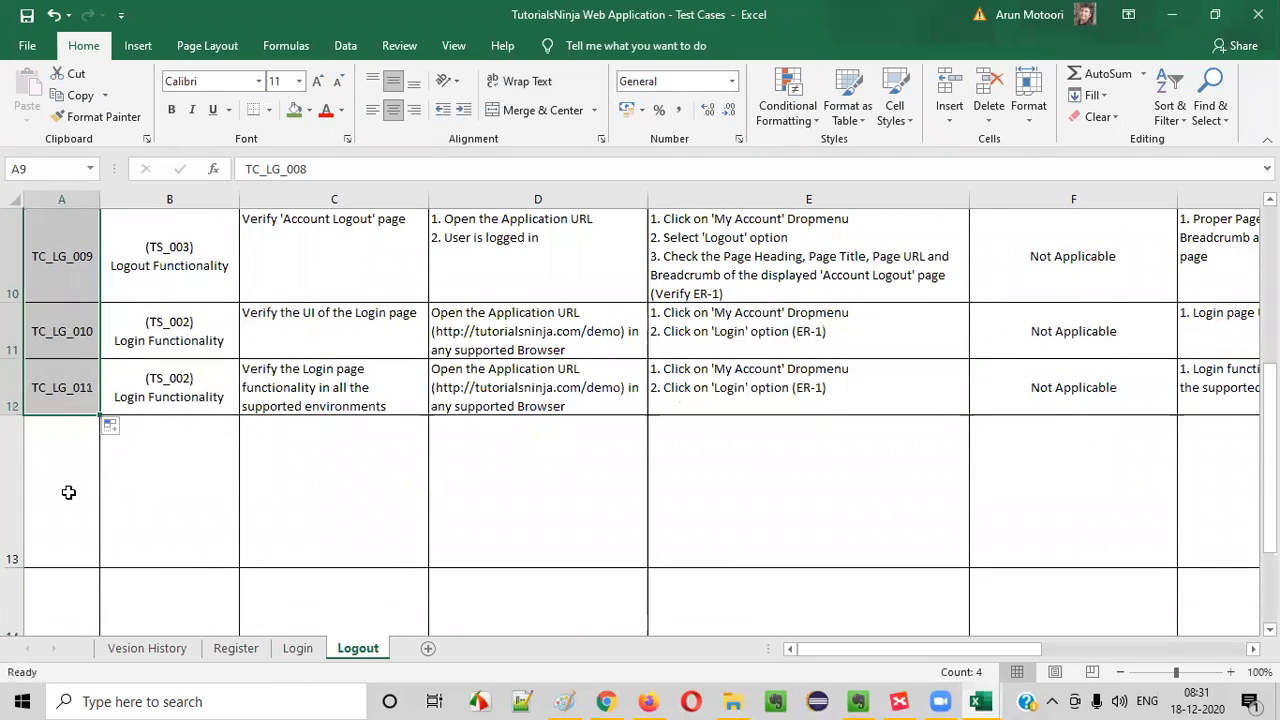
# - Copy the "(TS_003) Logout Functionality" scenario from B10 into B11 and B12
pyautogui.click(160, 378)
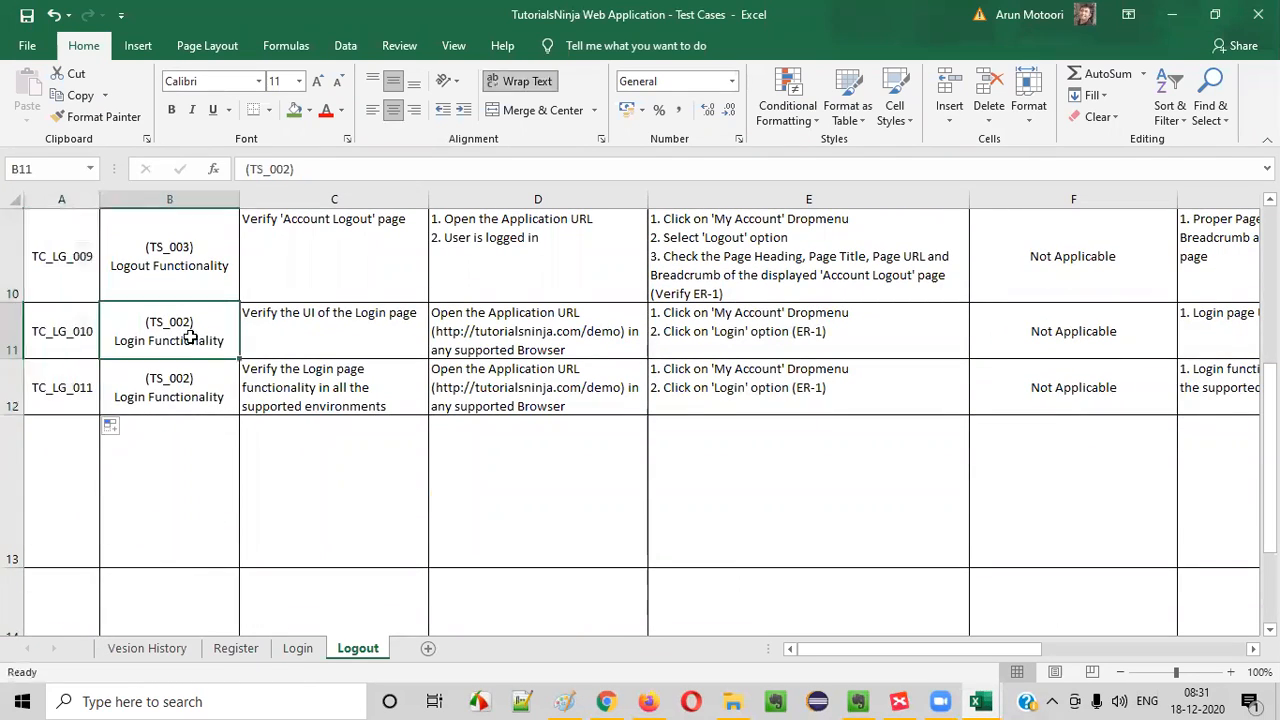
pyautogui.click(193, 270)
pyautogui.hotkey('ctrl', 'c')
pyautogui.click(206, 340)
pyautogui.hotkey('ctrl', 'v')
pyautogui.click(192, 381)
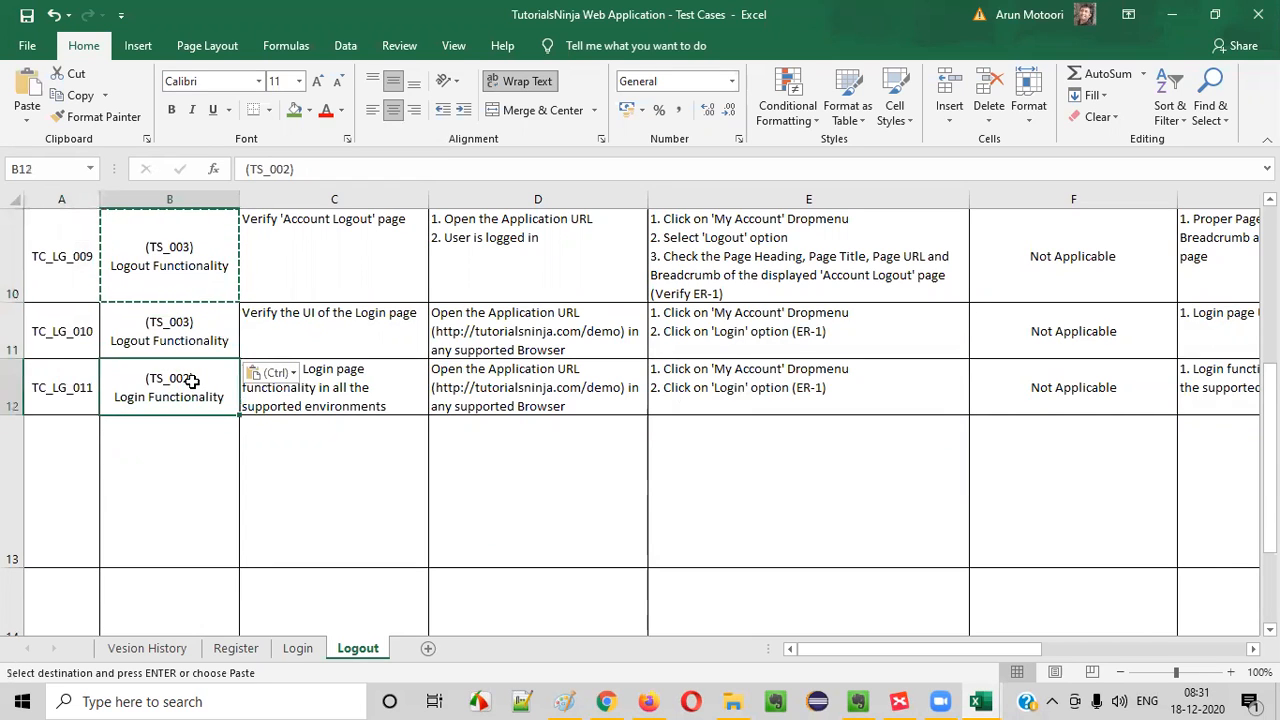
pyautogui.hotkey('ctrl', 'v')
# - Reword C11 as "Verify the UI of the Logout option and the 'Account Logout' page" and slightly increase the height of row 11
pyautogui.click(309, 320)
pyautogui.press('F2')
pyautogui.doubleClick(363, 313)
pyautogui.moveTo(406, 318); pyautogui.dragTo(418, 316)
pyautogui.write('L')
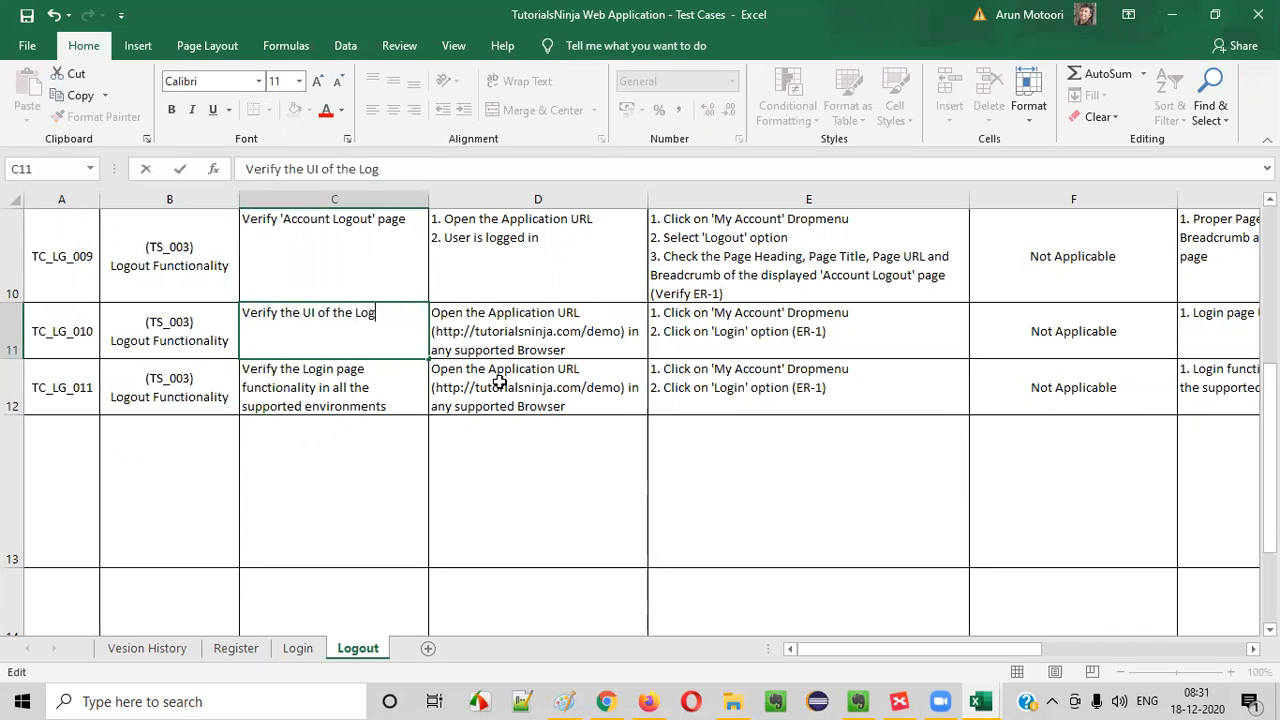
pyautogui.press('BackSpace')
pyautogui.write('ut option and the')
pyautogui.press('BackSpace')
pyautogui.press('BackSpace')
pyautogui.press('BackSpace')
pyautogui.write('h')
pyautogui.press('BackSpace')
pyautogui.write("the 'Account")
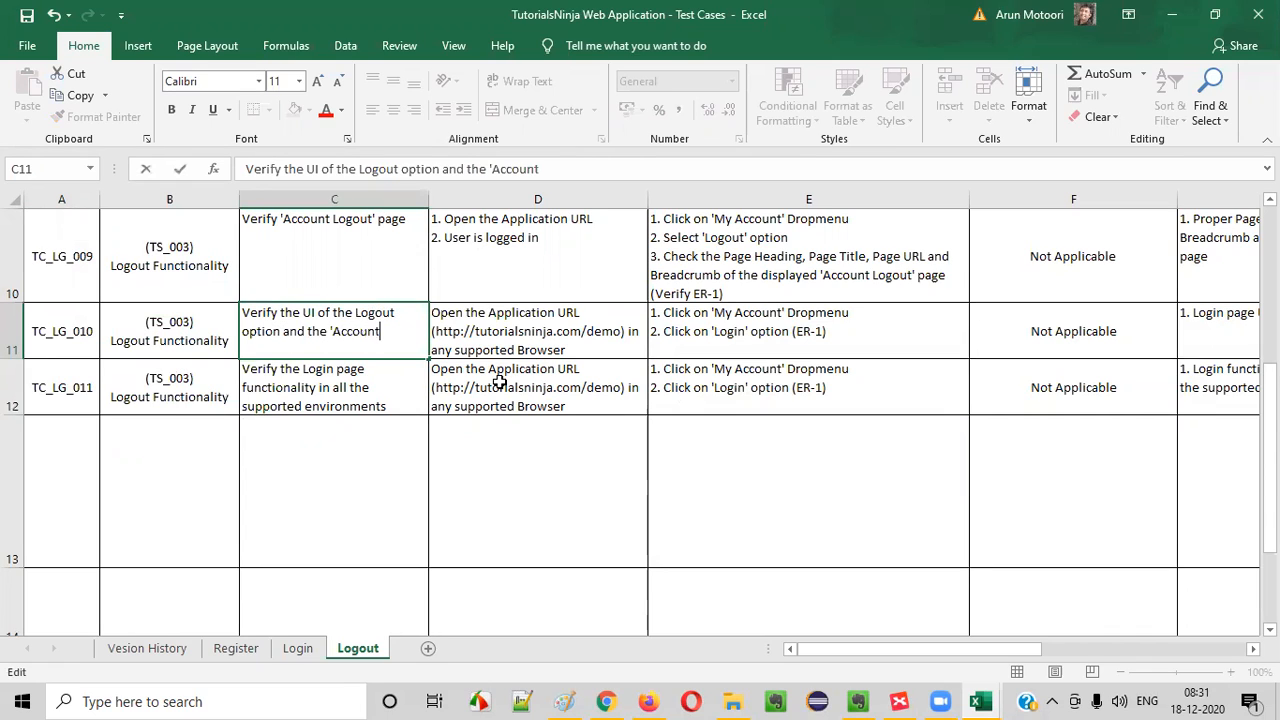
pyautogui.write(" Logout' page")
pyautogui.click(371, 434)
pyautogui.click(331, 314)
pyautogui.moveTo(30, 360); pyautogui.dragTo(30, 370)
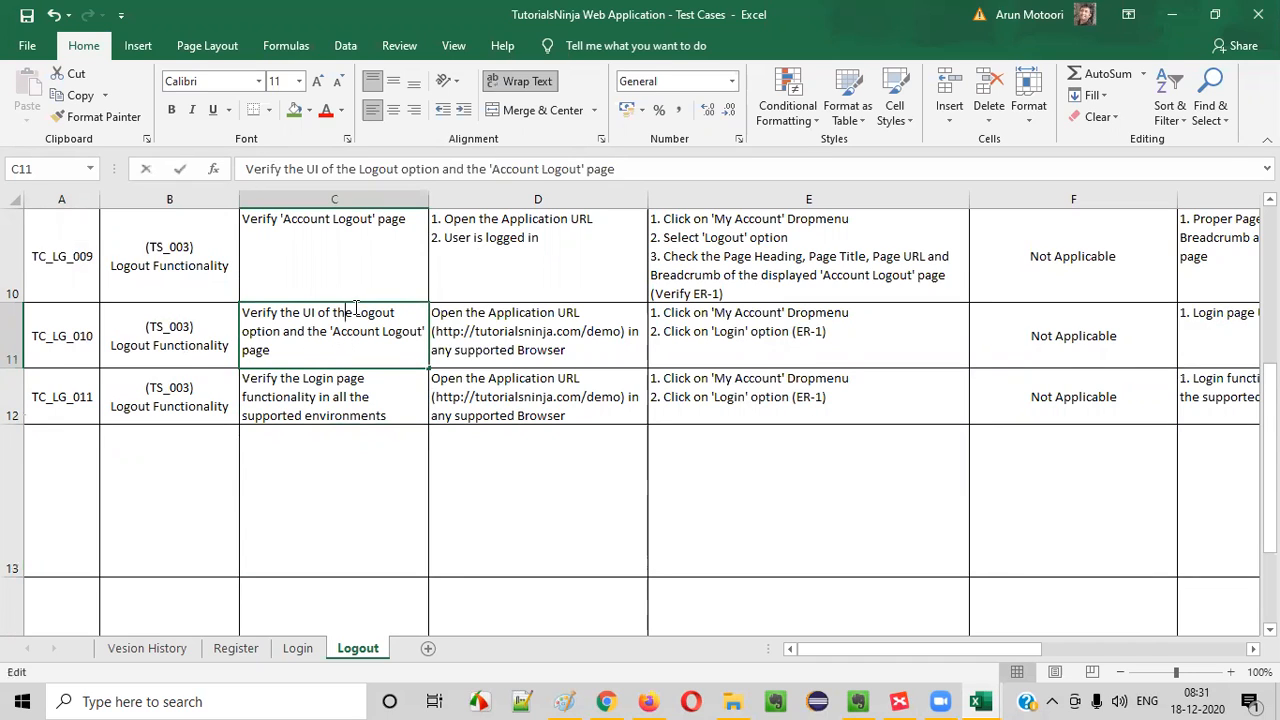
# - Review the C11 scenario wording against the Account Logout page of the TutorialsNinja site in Chrome
pyautogui.doubleClick(350, 312)
pyautogui.moveTo(355, 313); pyautogui.dragTo(271, 350)
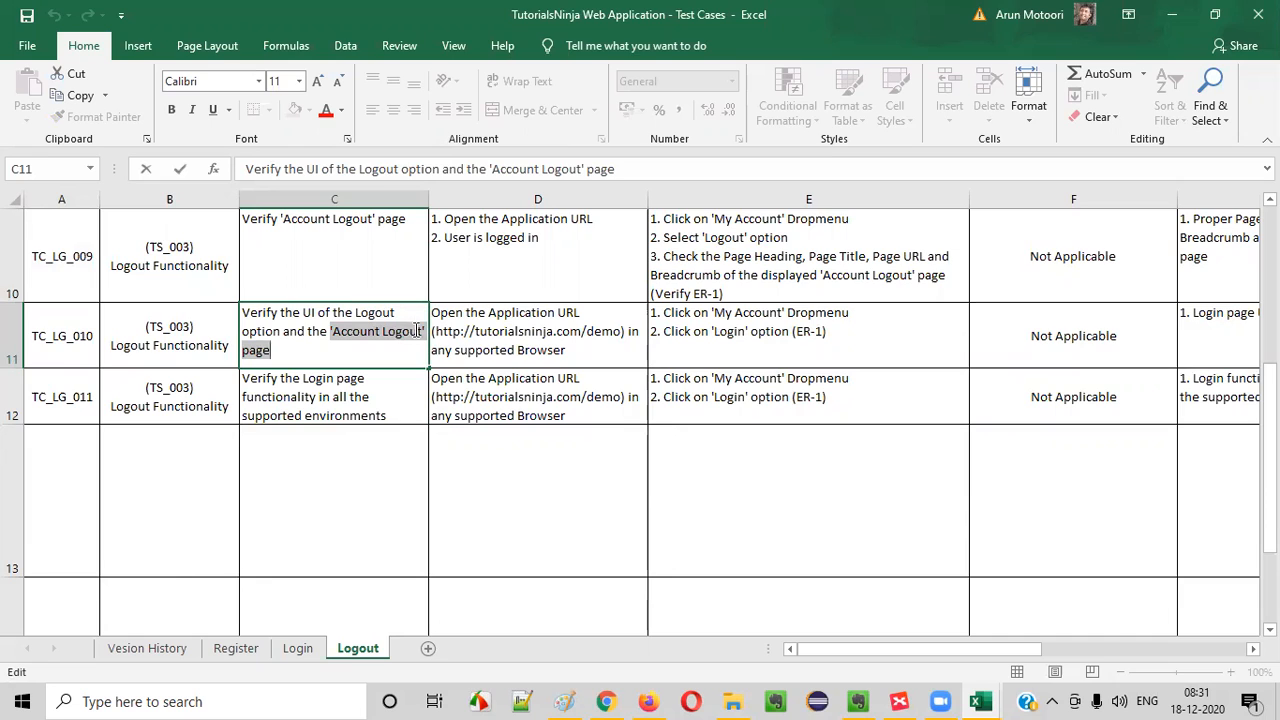
pyautogui.click(606, 701)
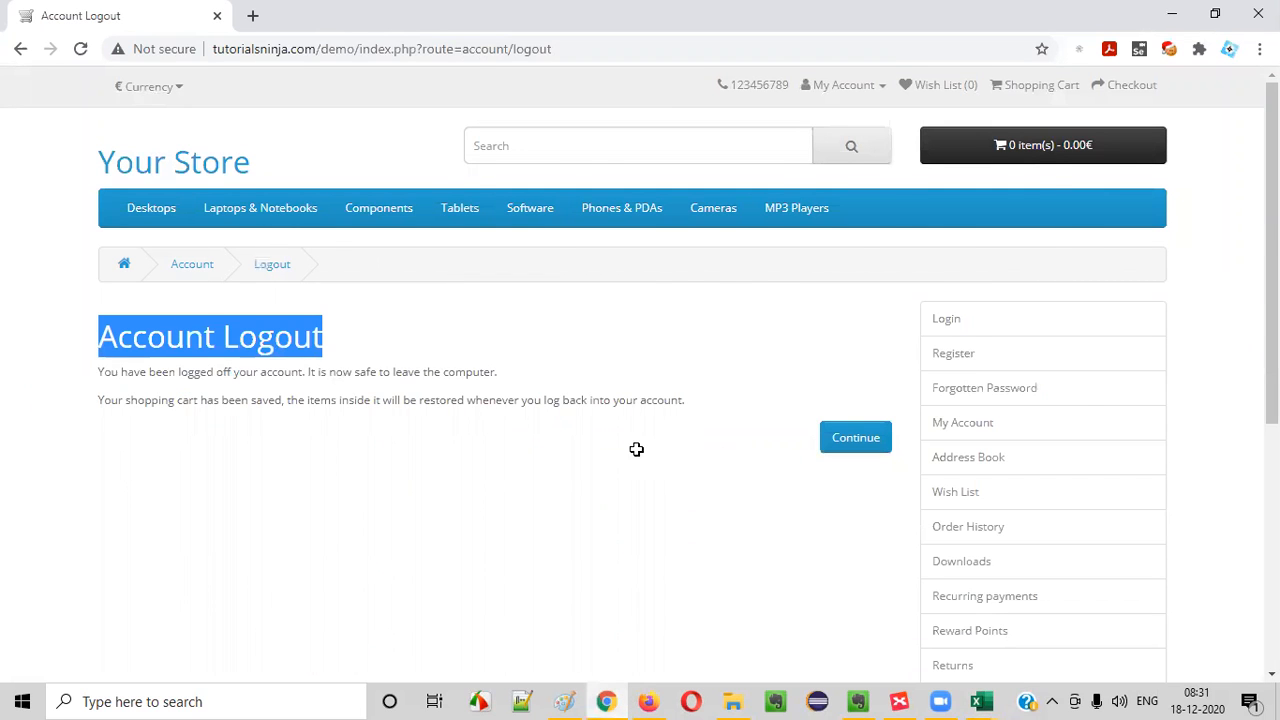
pyautogui.hotkey('alt', 'Tab')
pyautogui.click(514, 324)
pyautogui.click(364, 342)
# - Replace the precondition in D11 with the "Open the Application URL" and "User is logged in" preconditions from D10
pyautogui.click(580, 354)
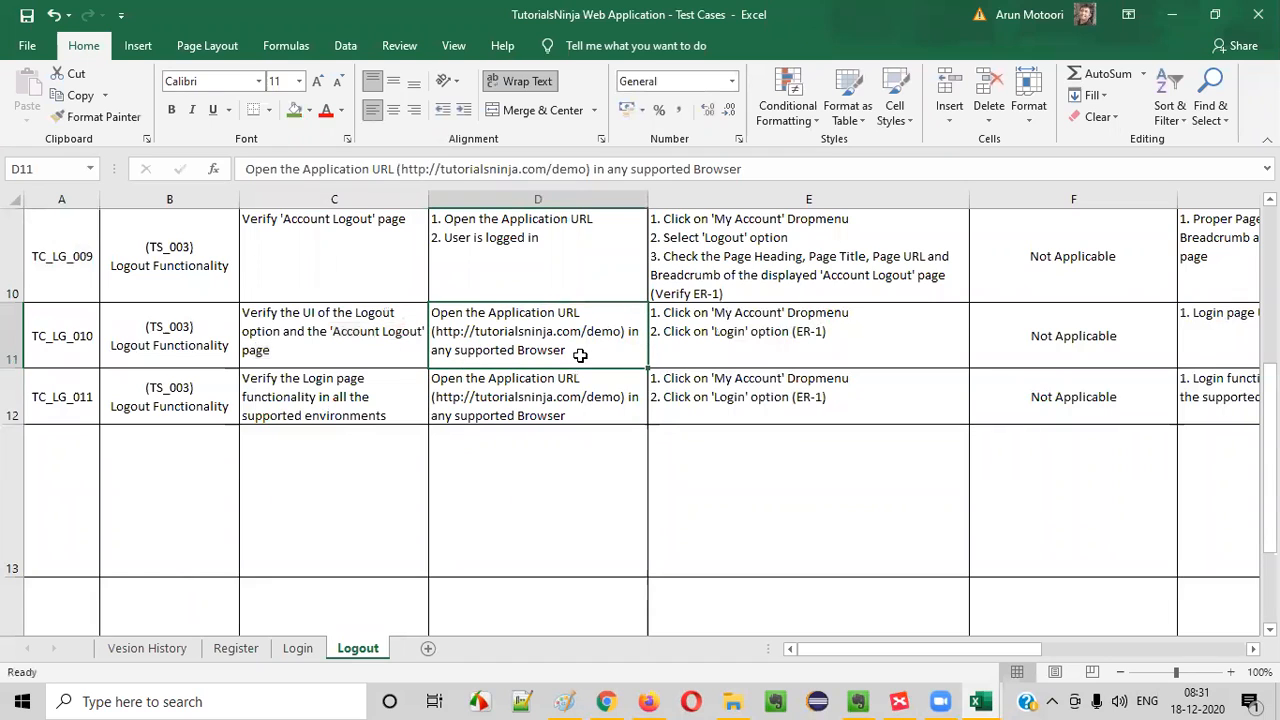
pyautogui.doubleClick(510, 337)
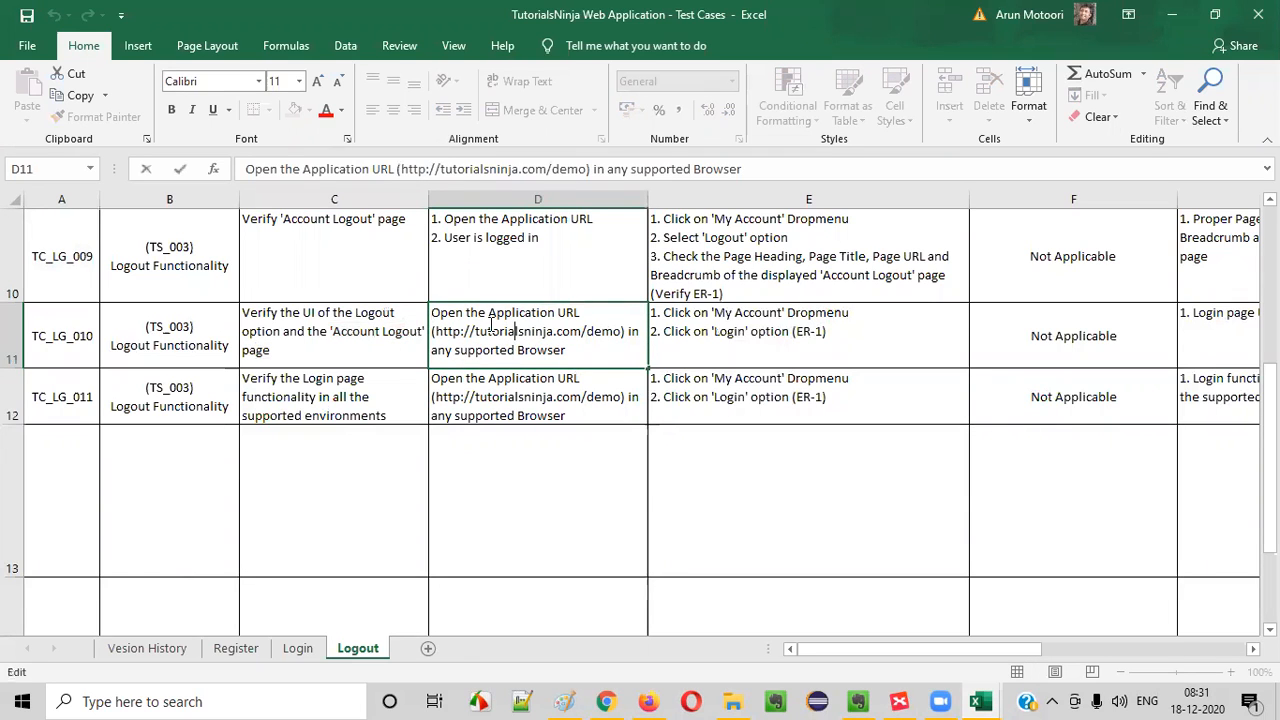
pyautogui.moveTo(432, 312); pyautogui.dragTo(591, 346)
pyautogui.click(591, 347)
pyautogui.moveTo(470, 352); pyautogui.dragTo(582, 355)
pyautogui.click(594, 356)
pyautogui.click(720, 337)
pyautogui.click(578, 337)
pyautogui.click(562, 276)
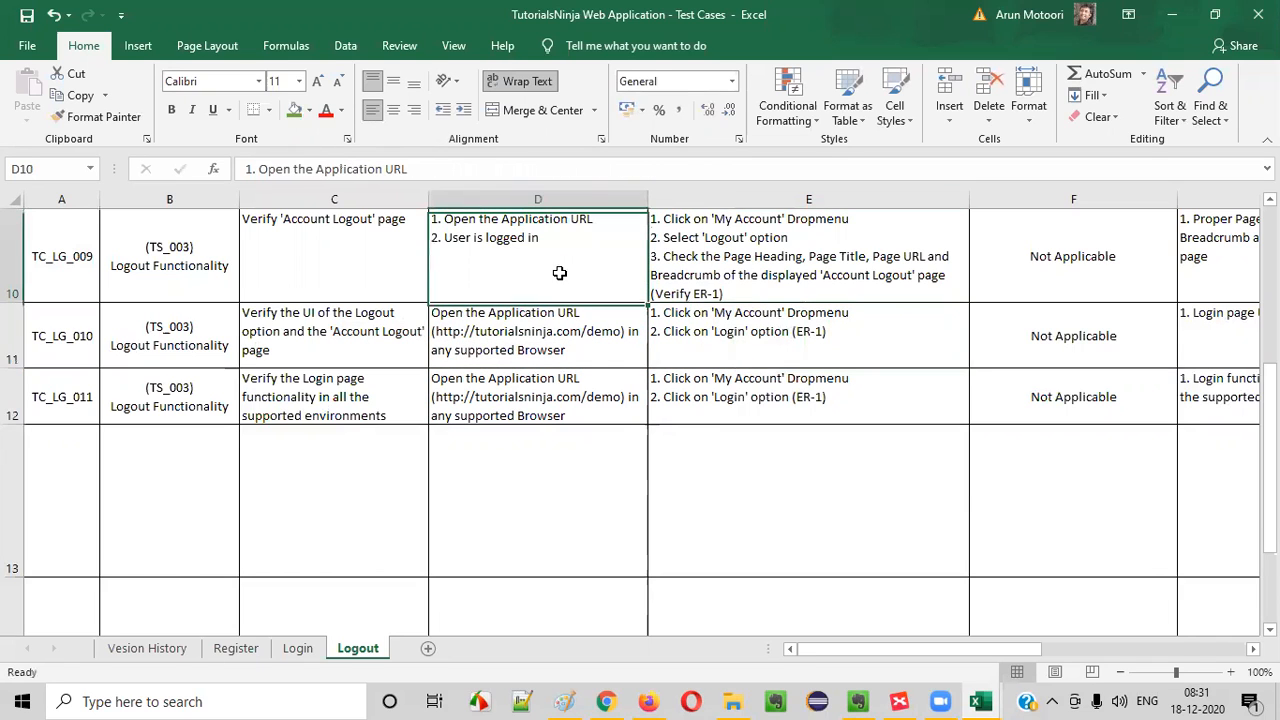
pyautogui.hotkey('ctrl', 'c')
pyautogui.click(550, 337)
pyautogui.hotkey('ctrl', 'v')
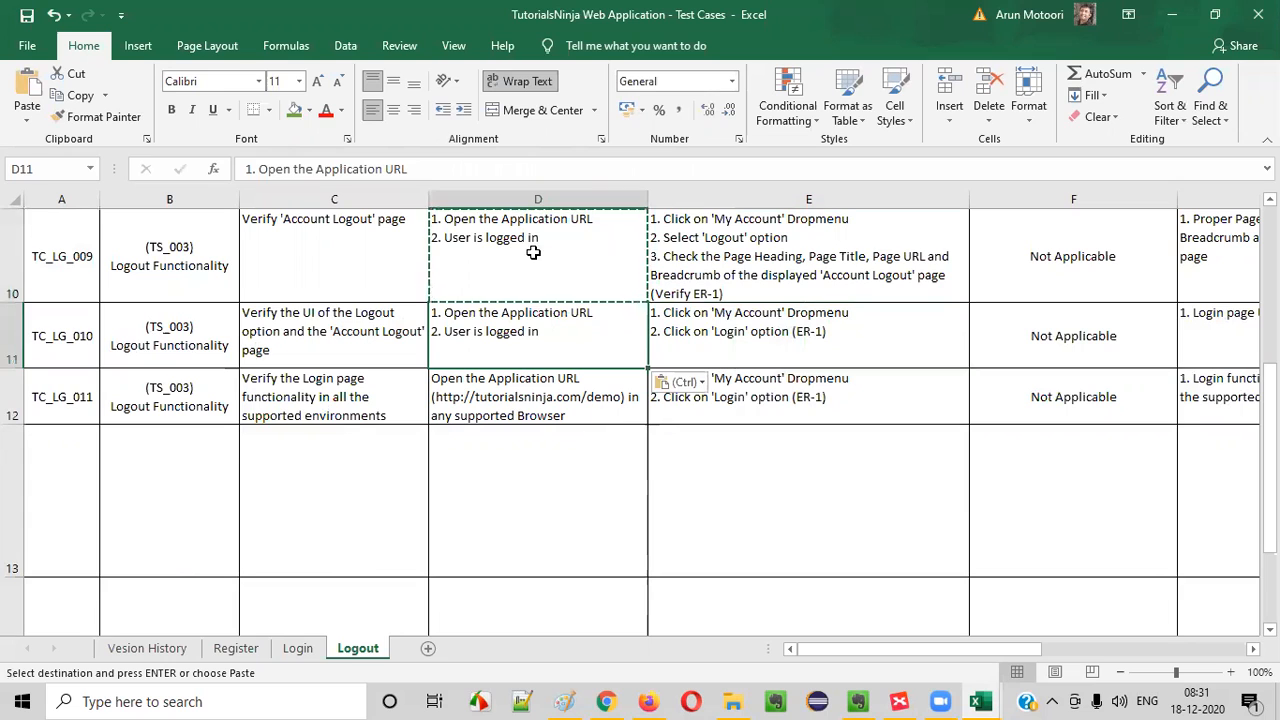
# - Replace the Login test steps in E11 with the 'My Account' Dropmenu and 'Logout' option steps
pyautogui.click(800, 265)
pyautogui.moveTo(800, 241); pyautogui.dragTo(620, 246)
pyautogui.click(736, 276)
pyautogui.moveTo(788, 258); pyautogui.dragTo(634, 215)
pyautogui.click(735, 251)
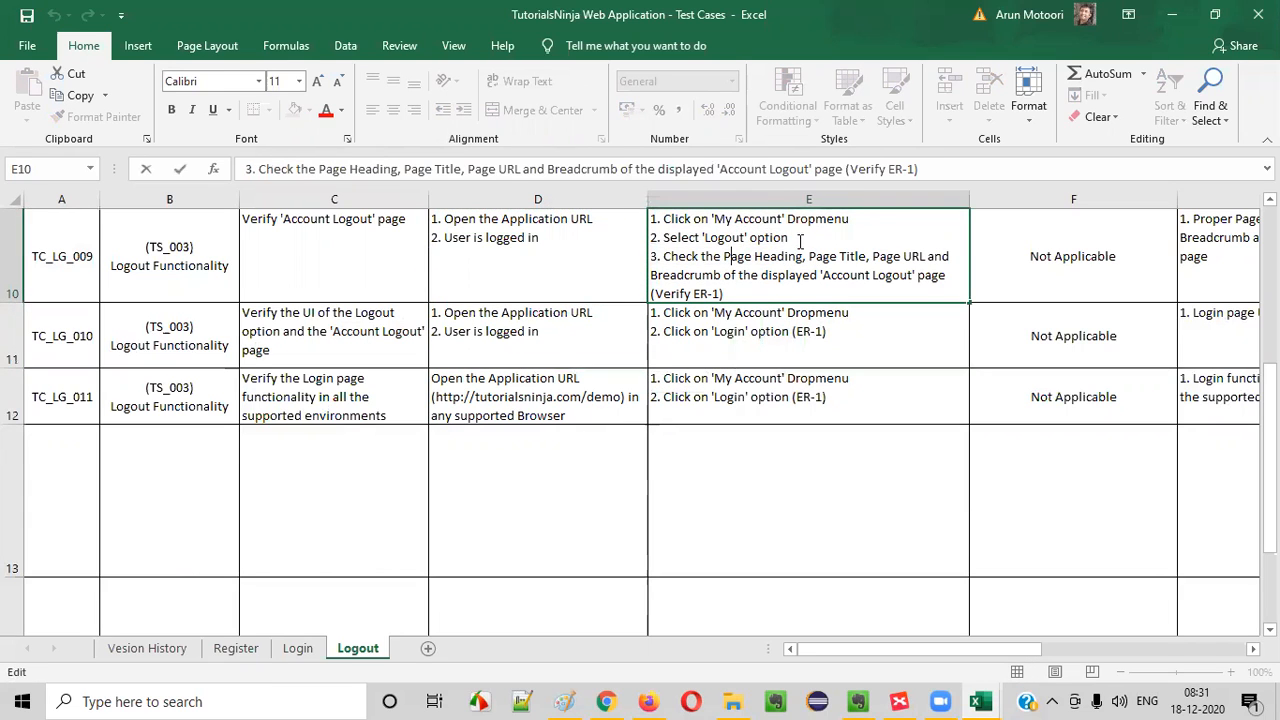
pyautogui.moveTo(798, 241); pyautogui.dragTo(350, 140)
pyautogui.hotkey('ctrl', 'c')
pyautogui.doubleClick(735, 330)
pyautogui.moveTo(869, 346); pyautogui.dragTo(220, 155)
pyautogui.hotkey('ctrl', 'v')
pyautogui.hotkey('ctrl', 'z')
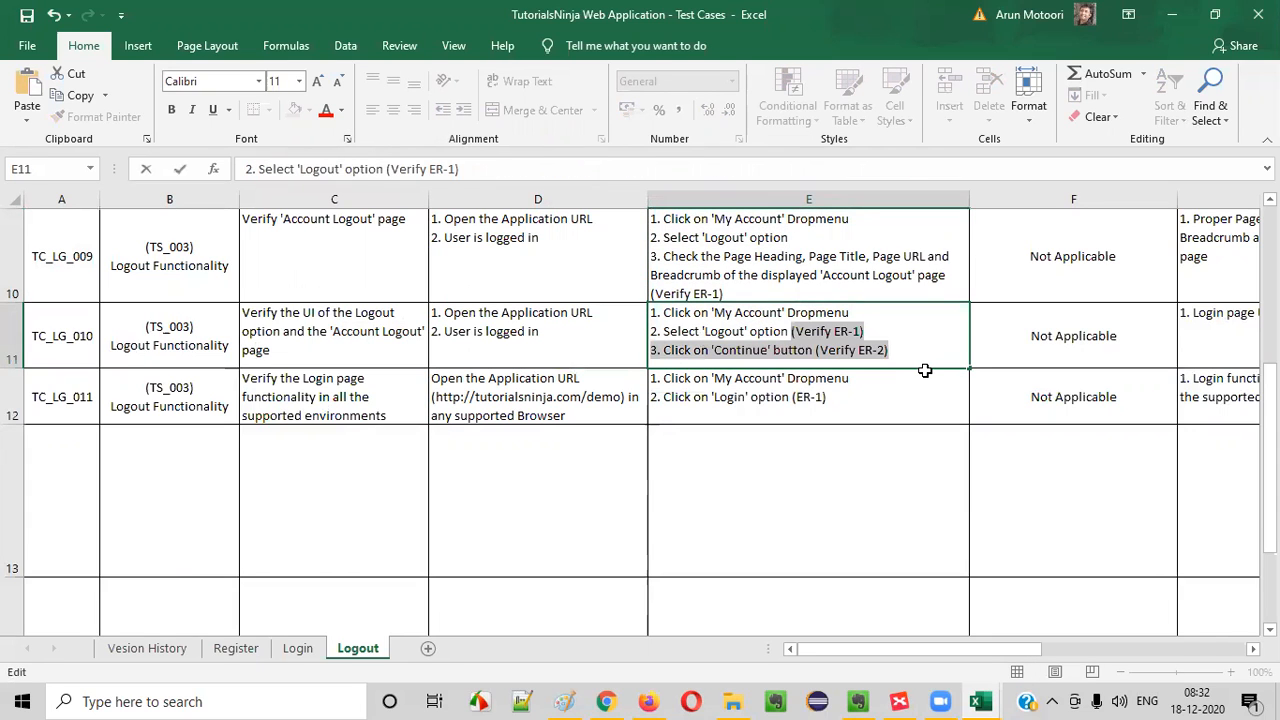
# - Remove the 'Continue' button step from E11, ending the test steps with "2. Select 'Logout' option (Verify ER-1)"
pyautogui.write('erify ER-1)')
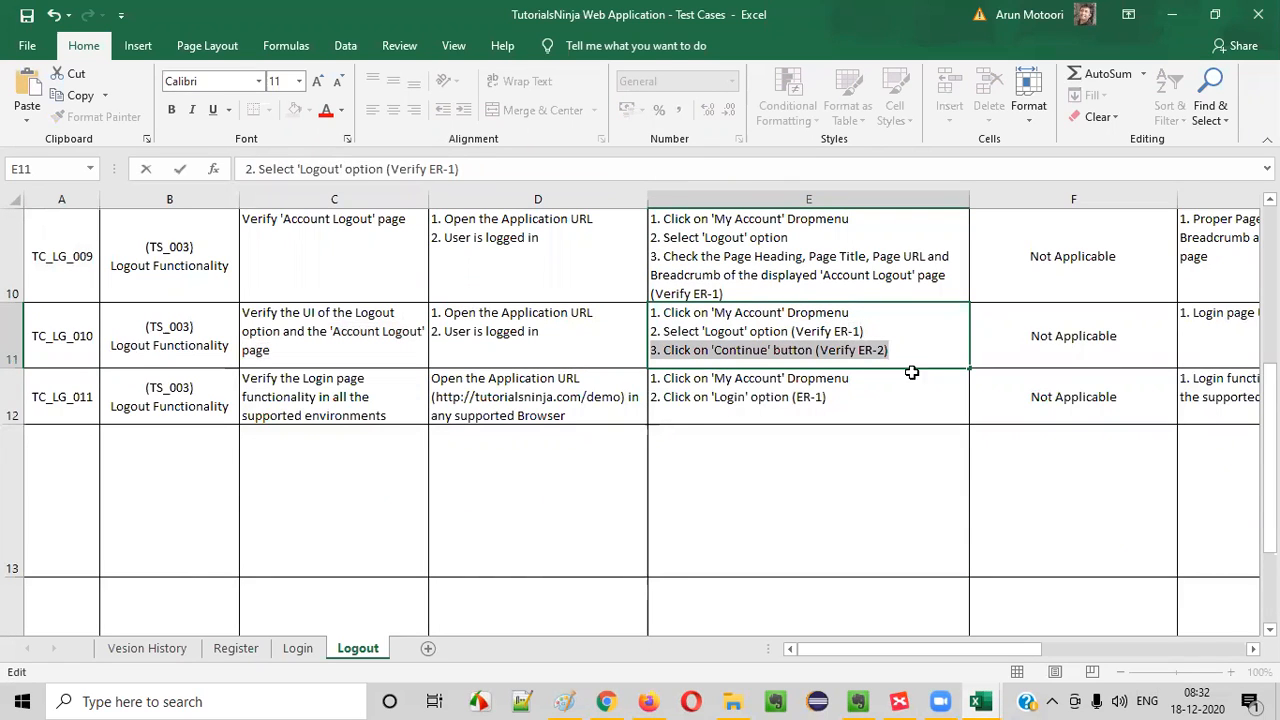
pyautogui.press('Delete')
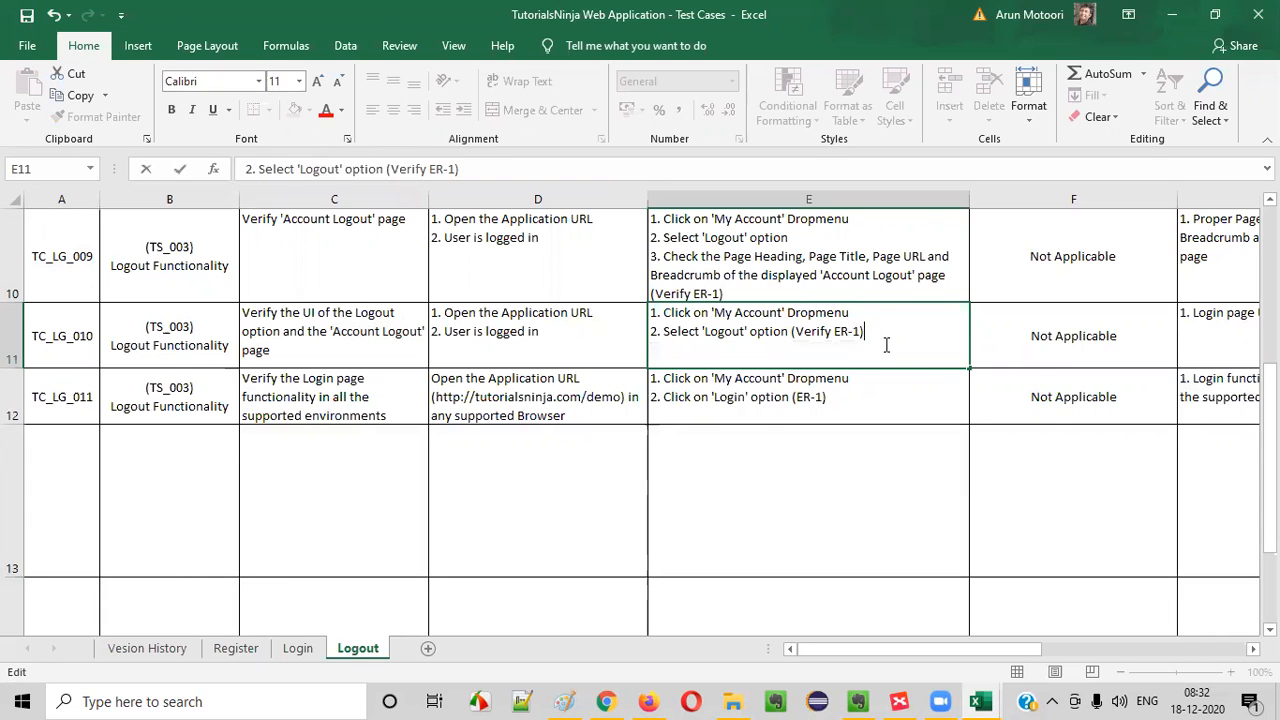
pyautogui.click(952, 428)
# - Replace "Login page" with "Proper" in the G11 expected result and select its "UI checklist" wording
pyautogui.click(875, 307)
pyautogui.click(1018, 307)
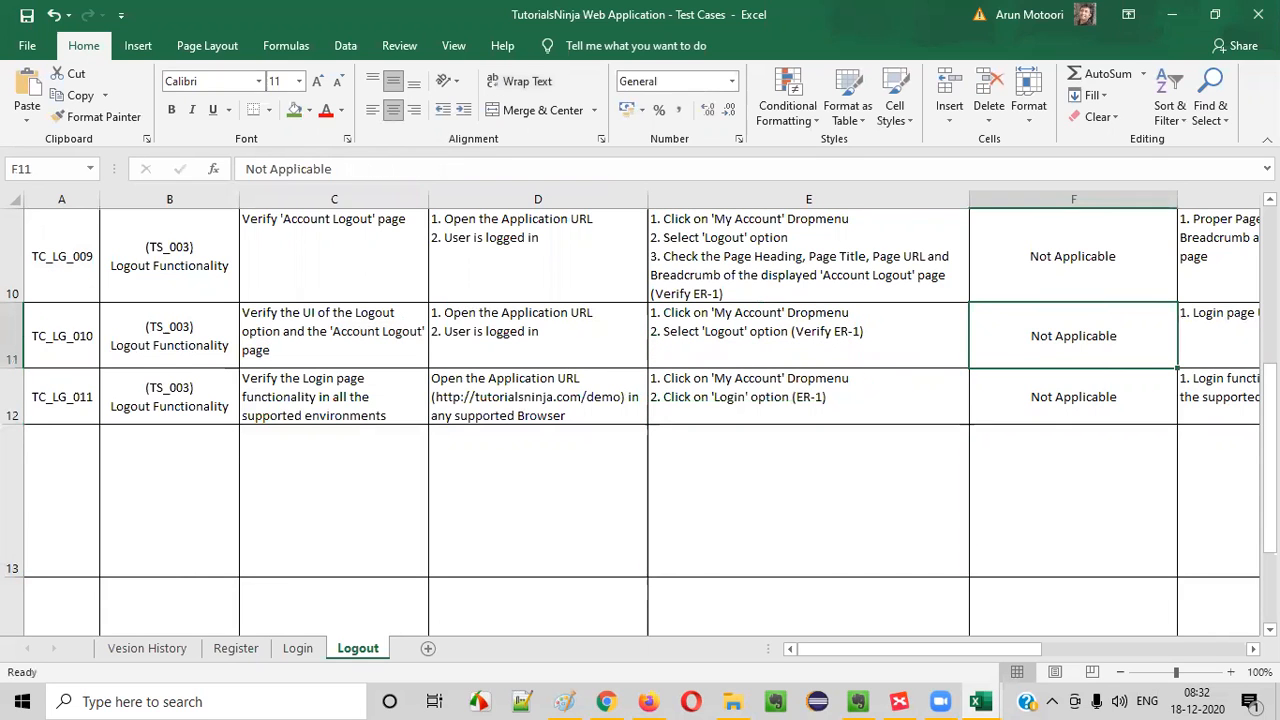
pyautogui.click(1222, 342)
pyautogui.click(905, 396)
pyautogui.doubleClick(880, 327)
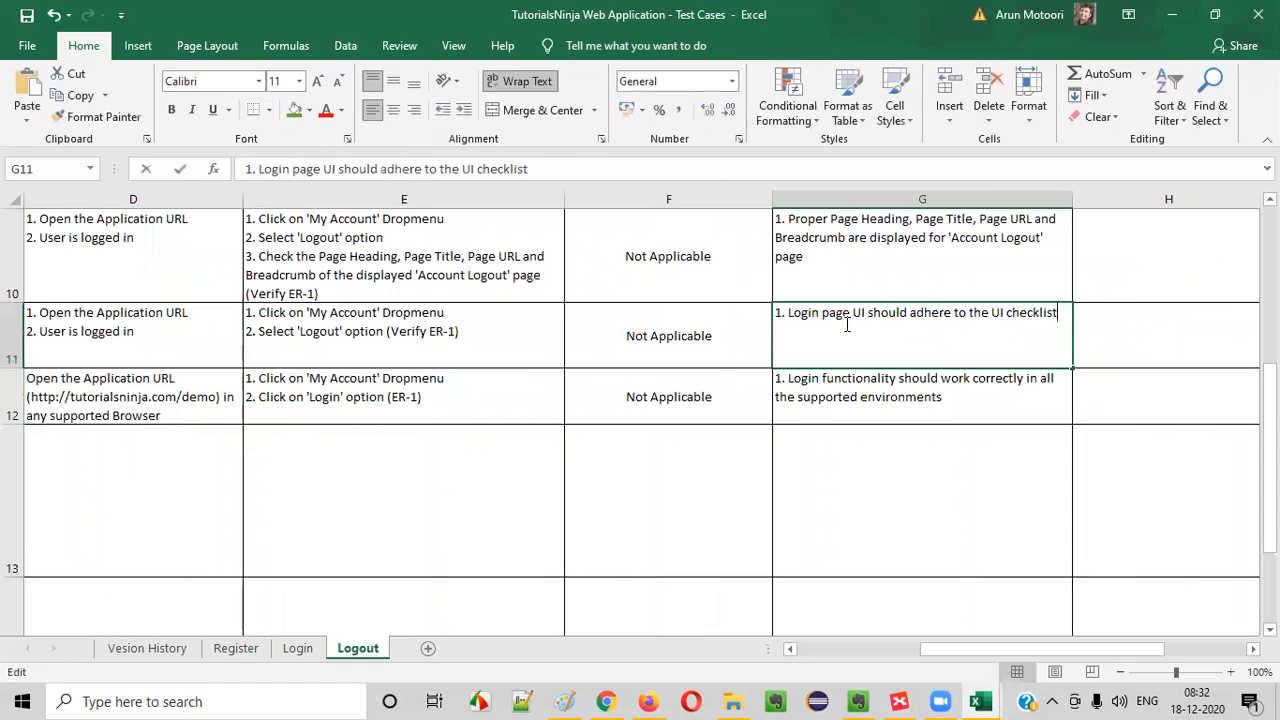
pyautogui.moveTo(788, 312); pyautogui.dragTo(851, 312)
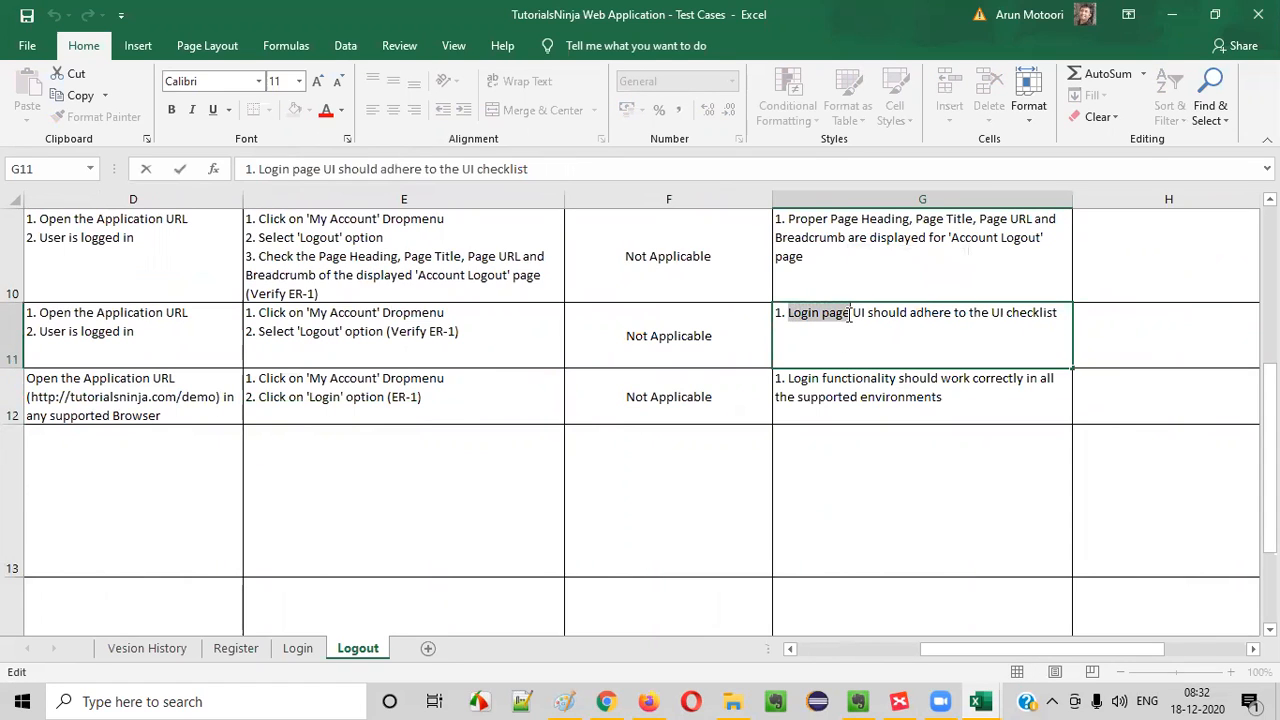
pyautogui.write('pROP')
pyautogui.press('BackSpace')
pyautogui.press('BackSpace')
pyautogui.press('BackSpace')
pyautogui.press('BackSpace')
pyautogui.write('Proper')
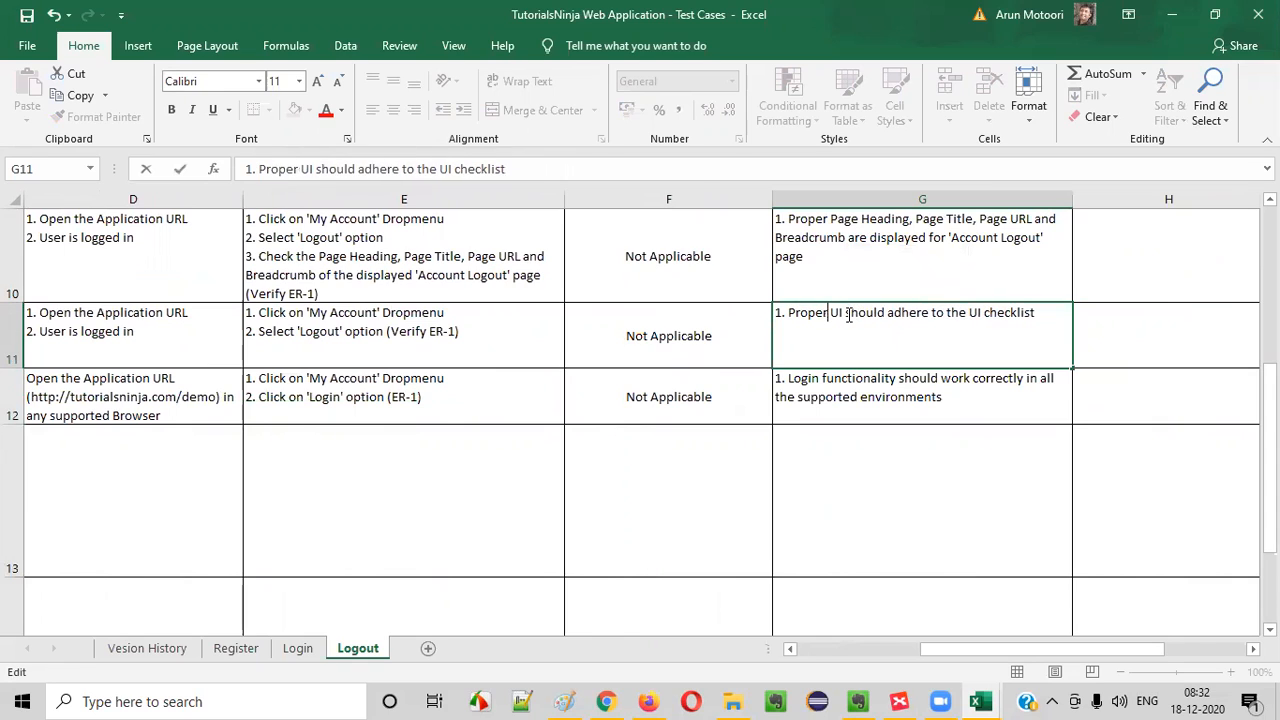
pyautogui.moveTo(970, 318); pyautogui.dragTo(1048, 323)
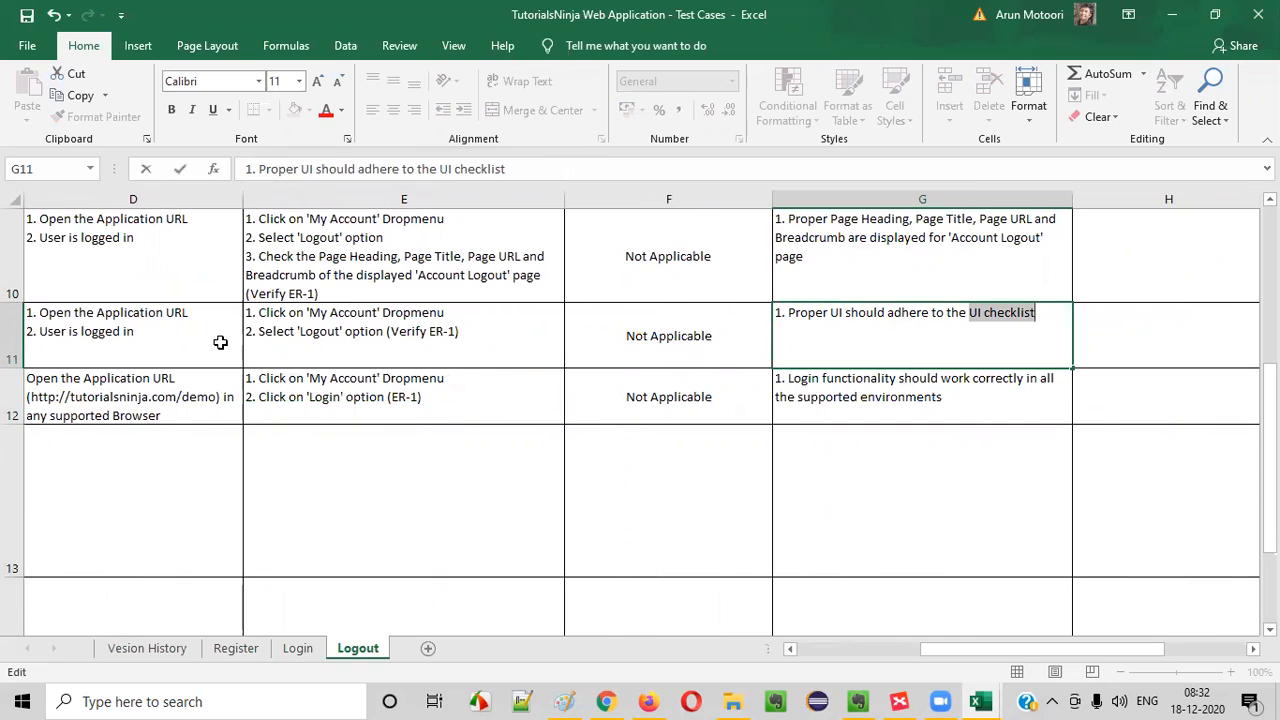
# - Reword the expected result in G11 to "1. Proper UI adhering to the UI checklist"
pyautogui.click(846, 316)
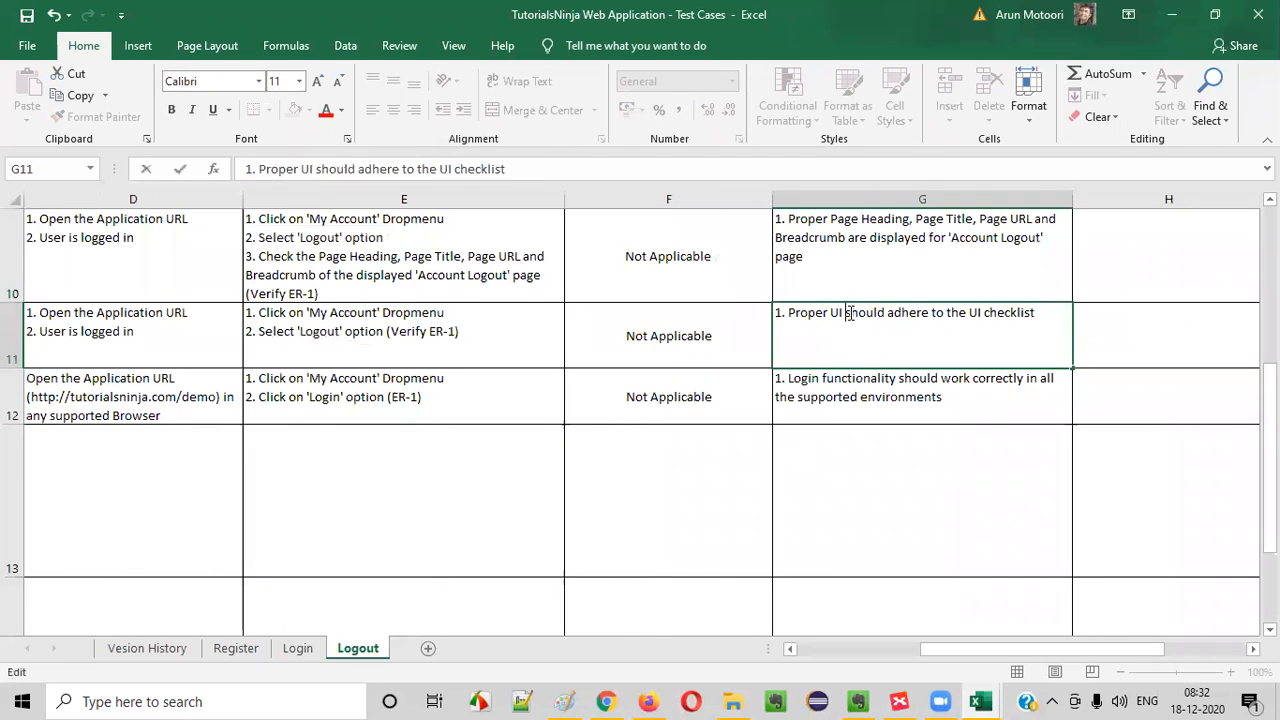
pyautogui.moveTo(848, 313); pyautogui.dragTo(886, 314)
pyautogui.press('Delete')
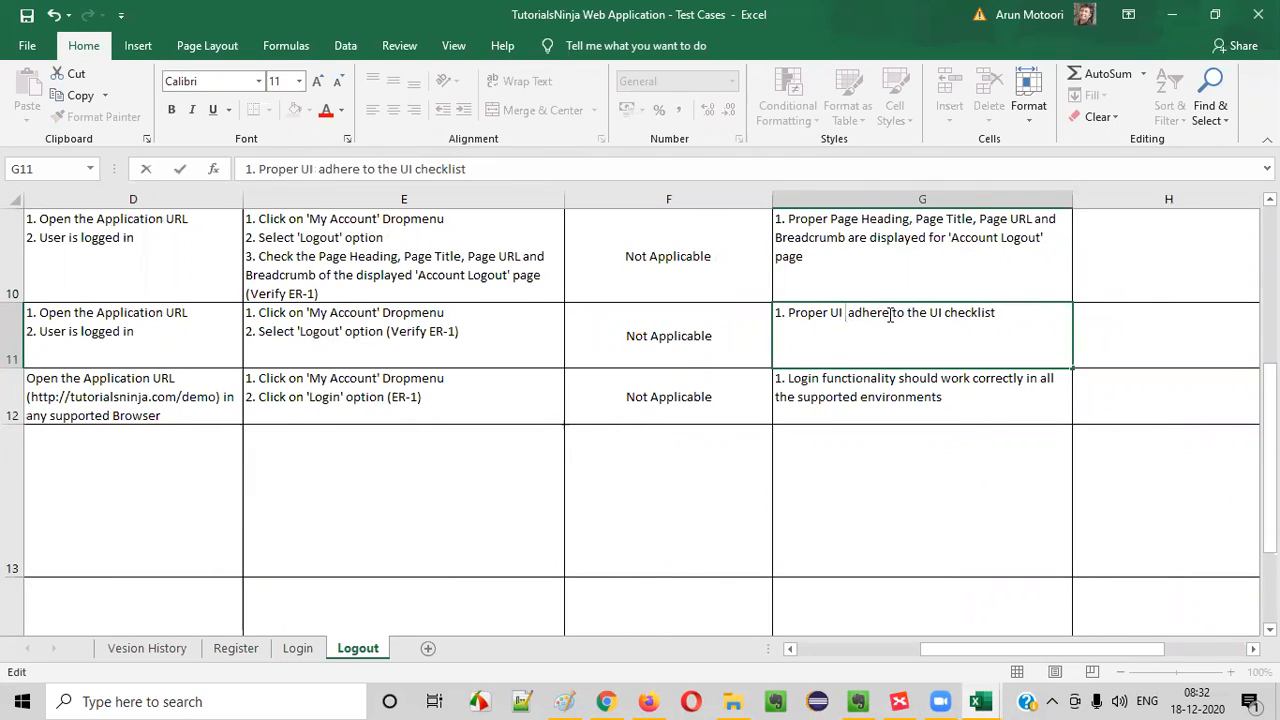
pyautogui.click(886, 312)
pyautogui.press('BackSpace')
pyautogui.write('ing')
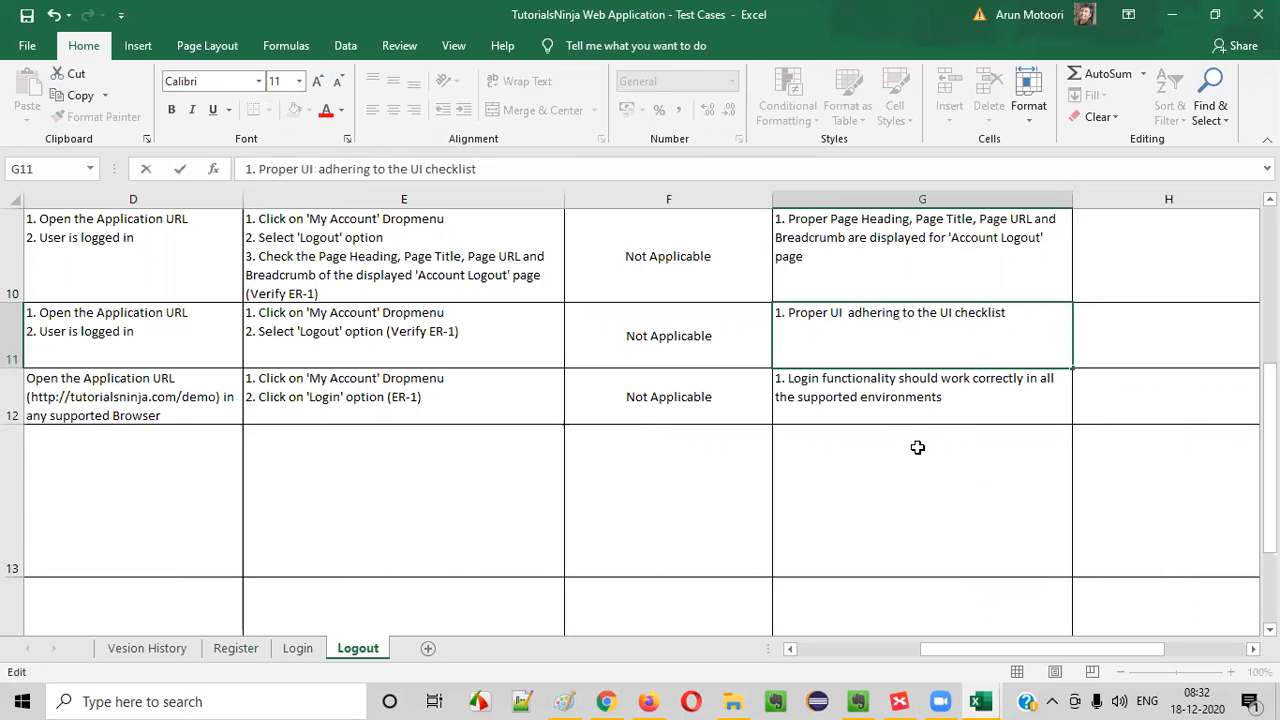
pyautogui.press('BackSpace')
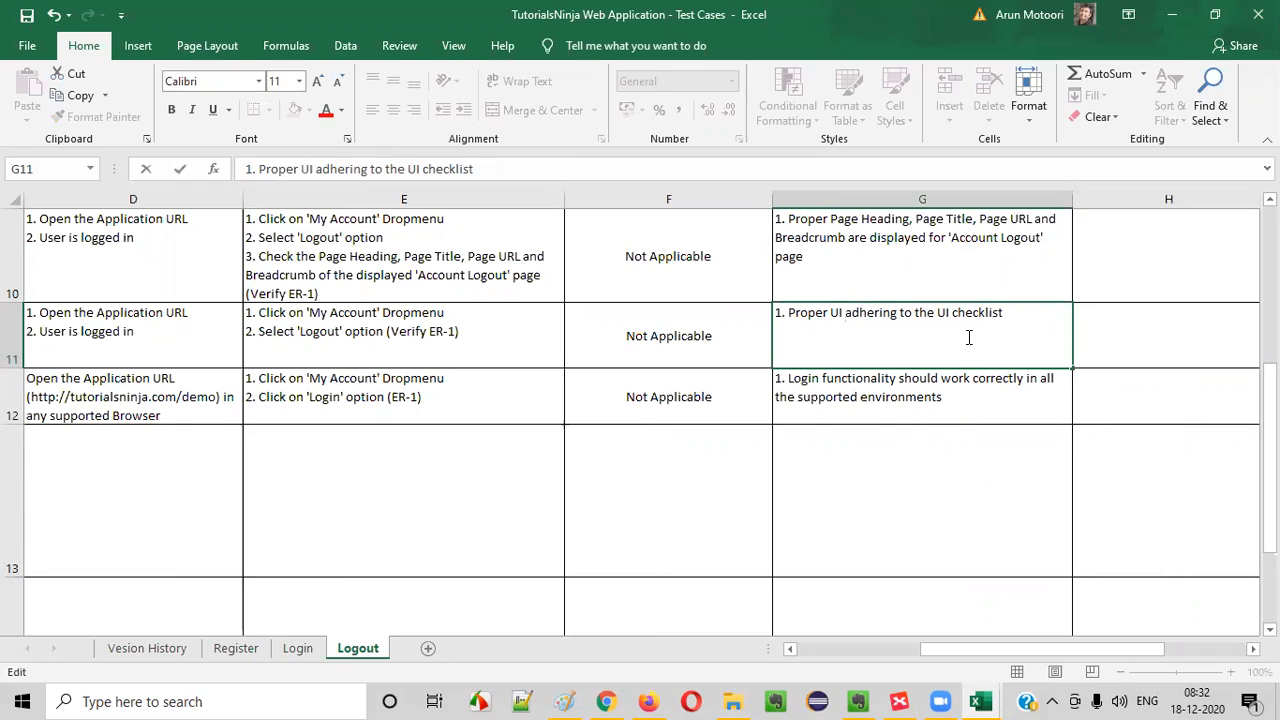
# - Add "should be displayed" to the end of the UI checklist expected result in G11
pyautogui.moveTo(938, 313); pyautogui.dragTo(1012, 314)
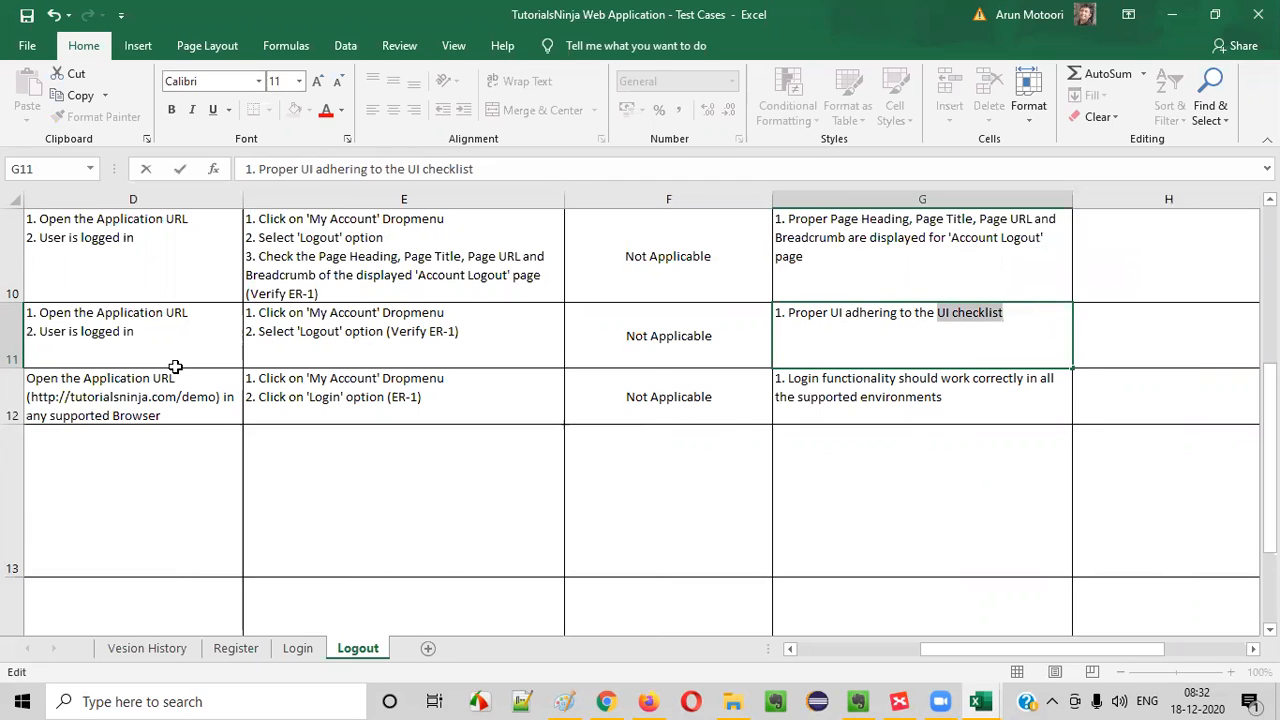
pyautogui.click(1045, 316)
pyautogui.write('should be d')
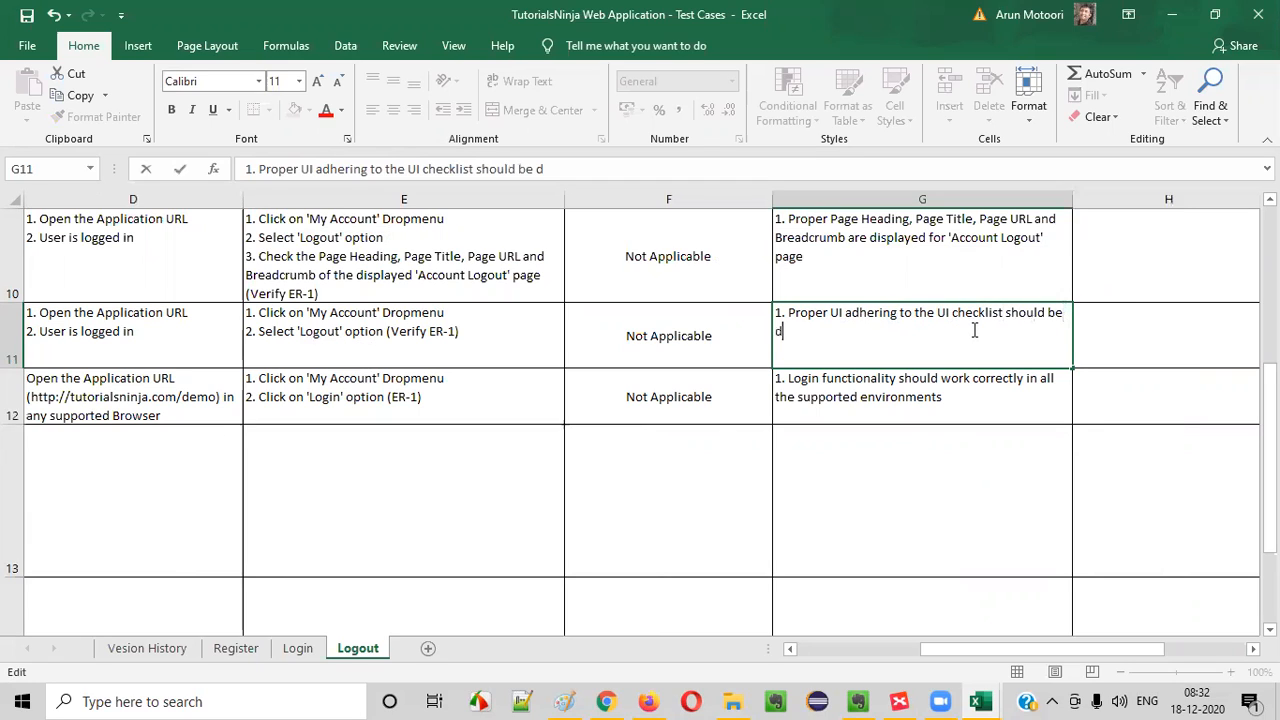
pyautogui.write('isplayed')
pyautogui.click(510, 350)
# - Review the 'Logout' option step and its ER-1 verification in E11
pyautogui.doubleClick(444, 341)
pyautogui.moveTo(257, 331); pyautogui.dragTo(466, 329)
pyautogui.click(460, 330)
pyautogui.moveTo(265, 332); pyautogui.dragTo(487, 336)
pyautogui.click(478, 338)
pyautogui.moveTo(320, 334); pyautogui.dragTo(503, 324)
pyautogui.click(506, 325)
pyautogui.click(890, 342)
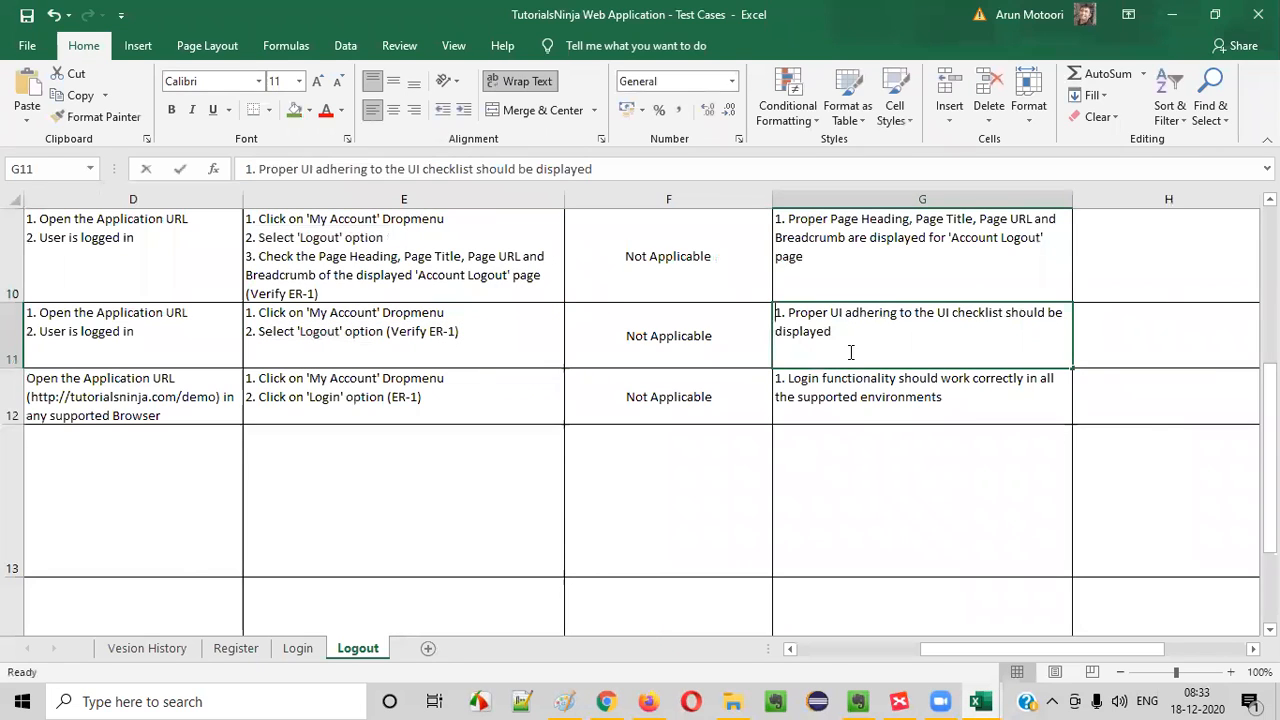
# - Extend the G11 expected result with "for Logout option (My Account DropMenu and Right Column"
pyautogui.doubleClick(834, 322)
pyautogui.moveTo(829, 313); pyautogui.dragTo(908, 334)
pyautogui.click(908, 334)
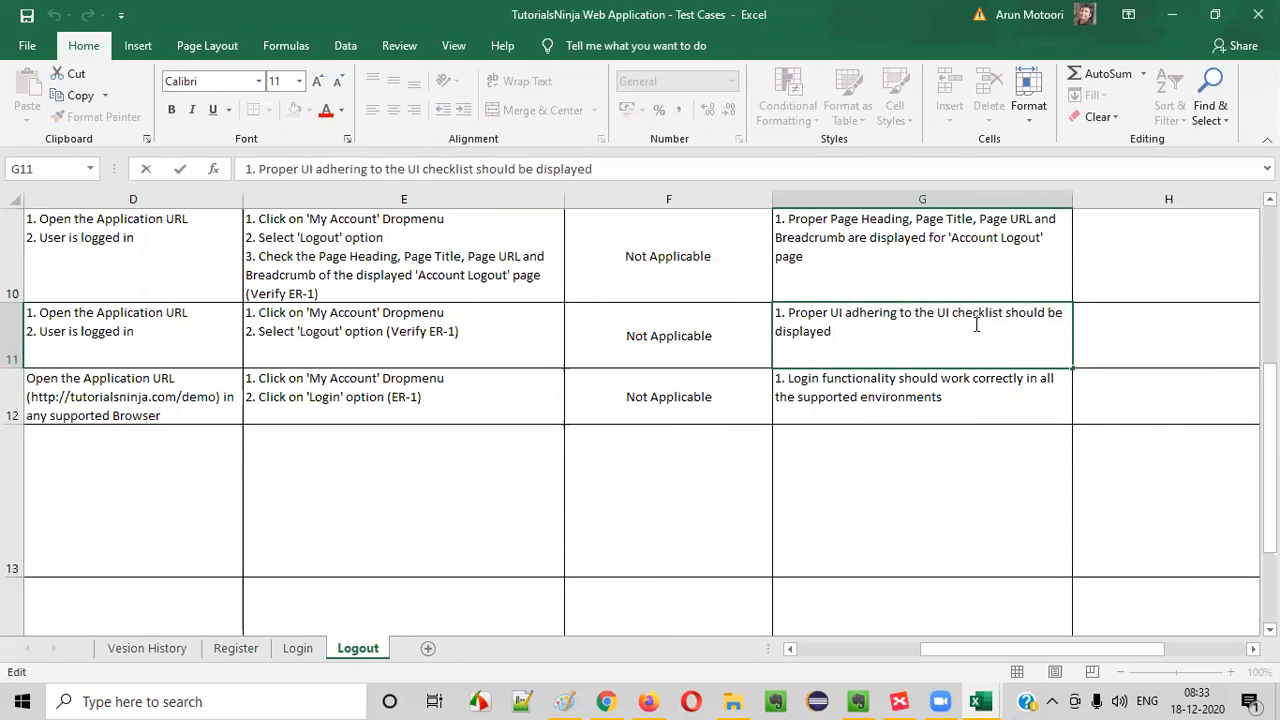
pyautogui.write('for Logou')
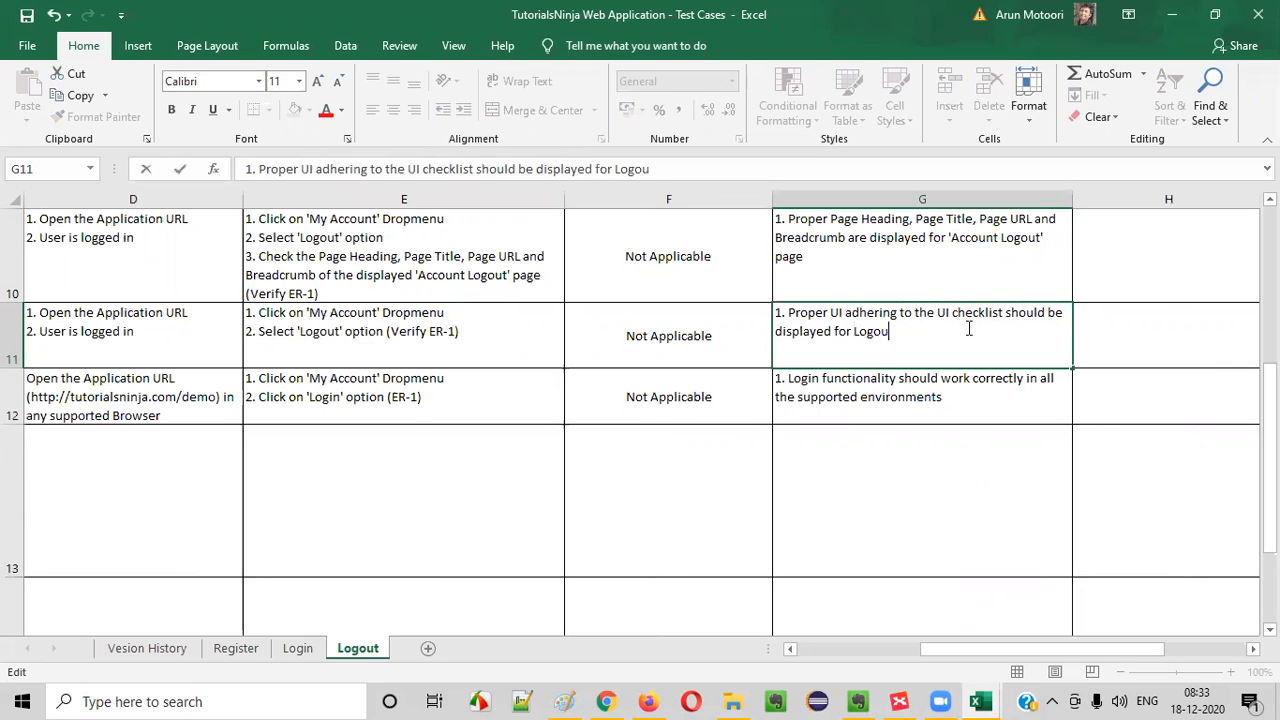
pyautogui.write('t option (My ')
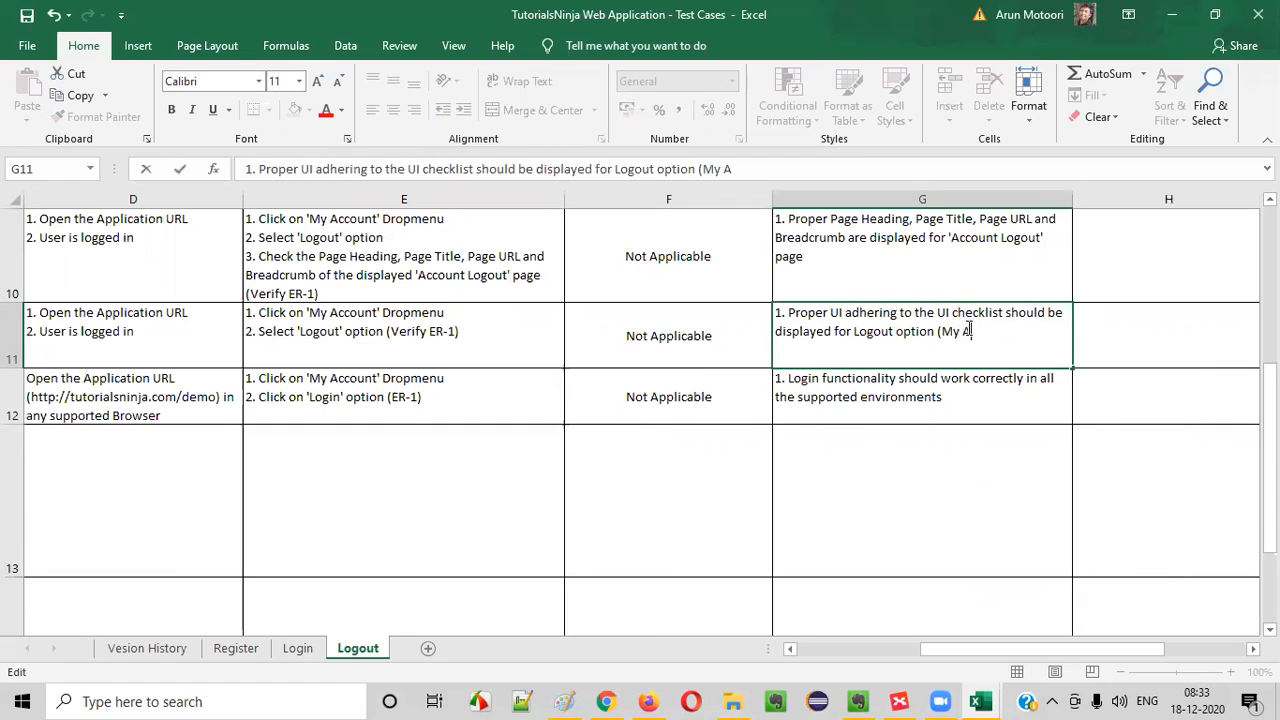
pyautogui.write('Account DropMenu')
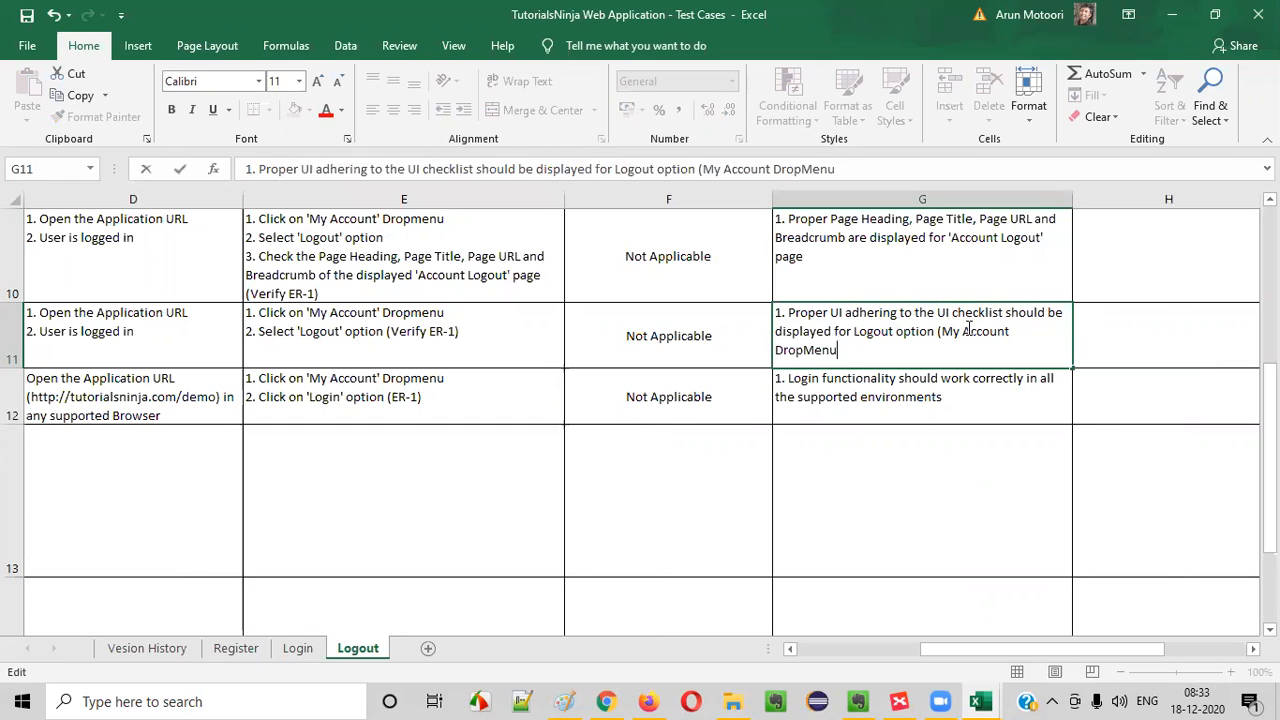
pyautogui.write(' and D')
pyautogui.press('BackSpace')
pyautogui.write('Right Column ')
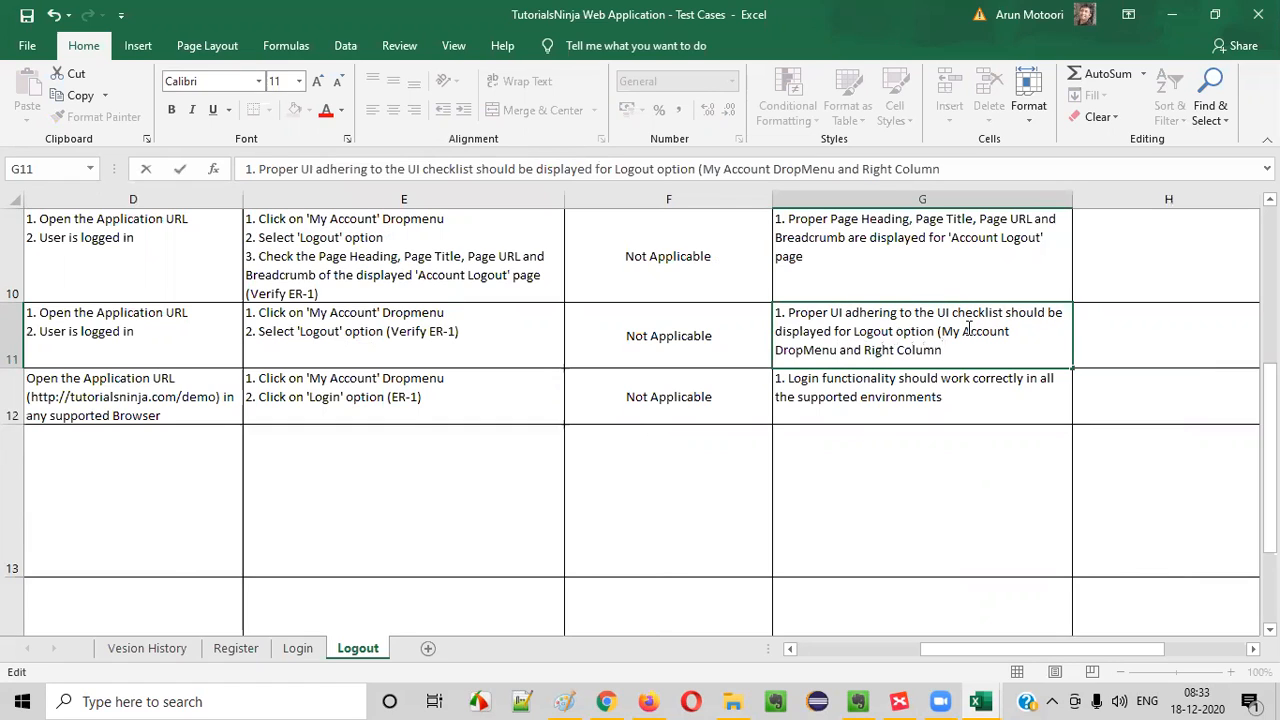
pyautogui.write(')and Logi')
# - Finish the G11 expected result with ") and 'Account Logout' page", checking the page heading in the browser
pyautogui.press('BackSpace')
pyautogui.press('BackSpace')
pyautogui.press('BackSpace')
pyautogui.press('BackSpace')
pyautogui.press('BackSpace')
pyautogui.press('BackSpace')
pyautogui.write("'Logut")
pyautogui.press('BackSpace')
pyautogui.press('BackSpace')
pyautogui.press('BackSpace')
pyautogui.hotkey('alt', 'Tab')
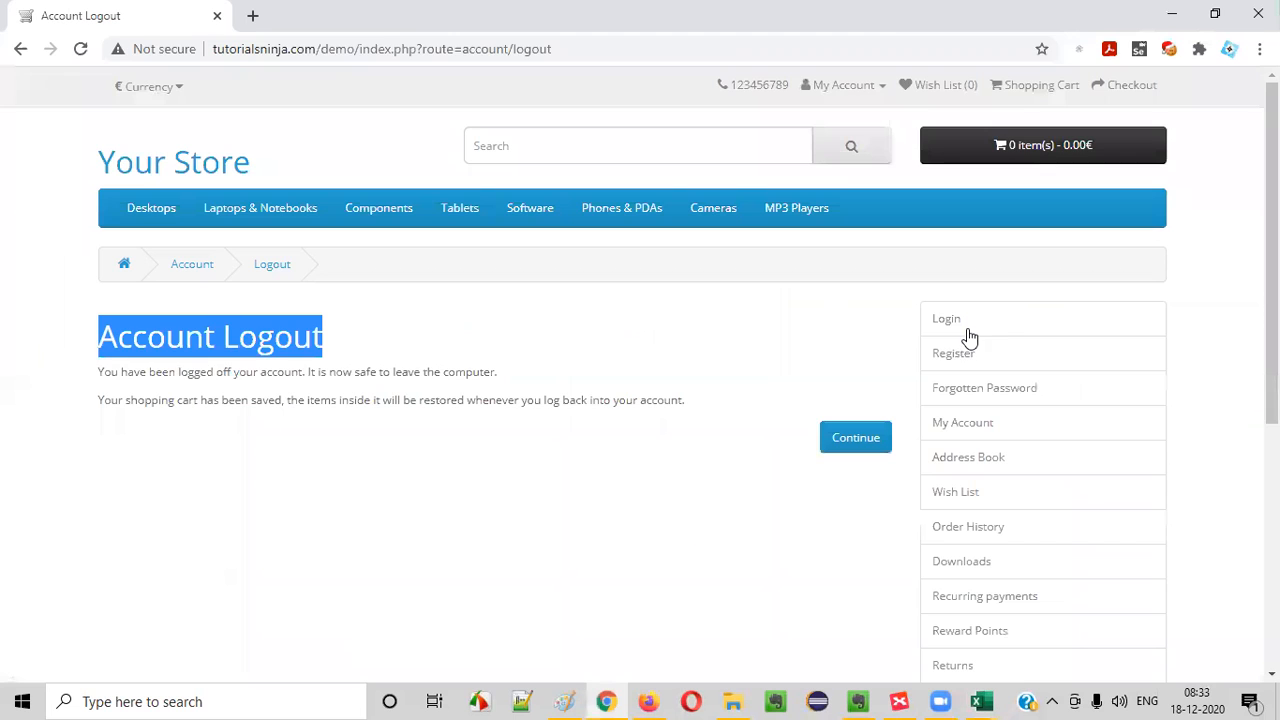
pyautogui.hotkey('alt', 'Tab')
pyautogui.write("ccount Lgogout' page")
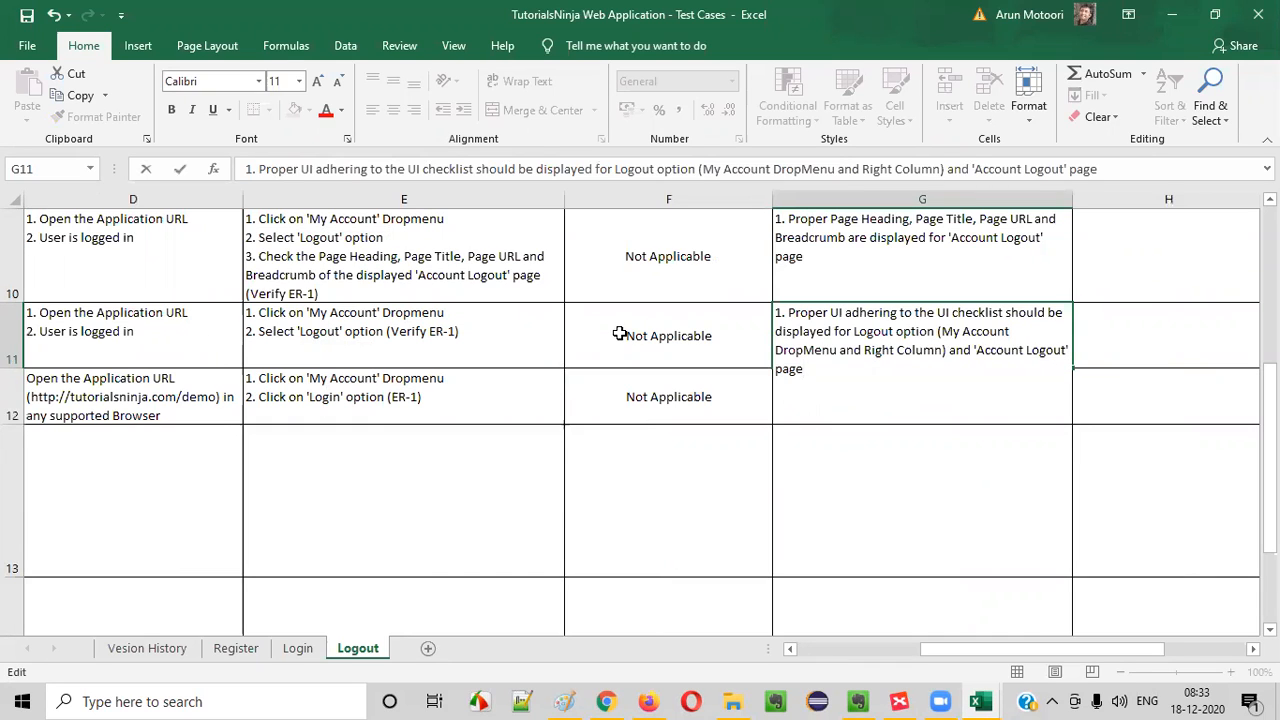
pyautogui.click(620, 334)
# - Review the Logout option wording in G11 and fit the height of row 11 to its text
pyautogui.click(945, 357)
pyautogui.doubleClick(916, 343)
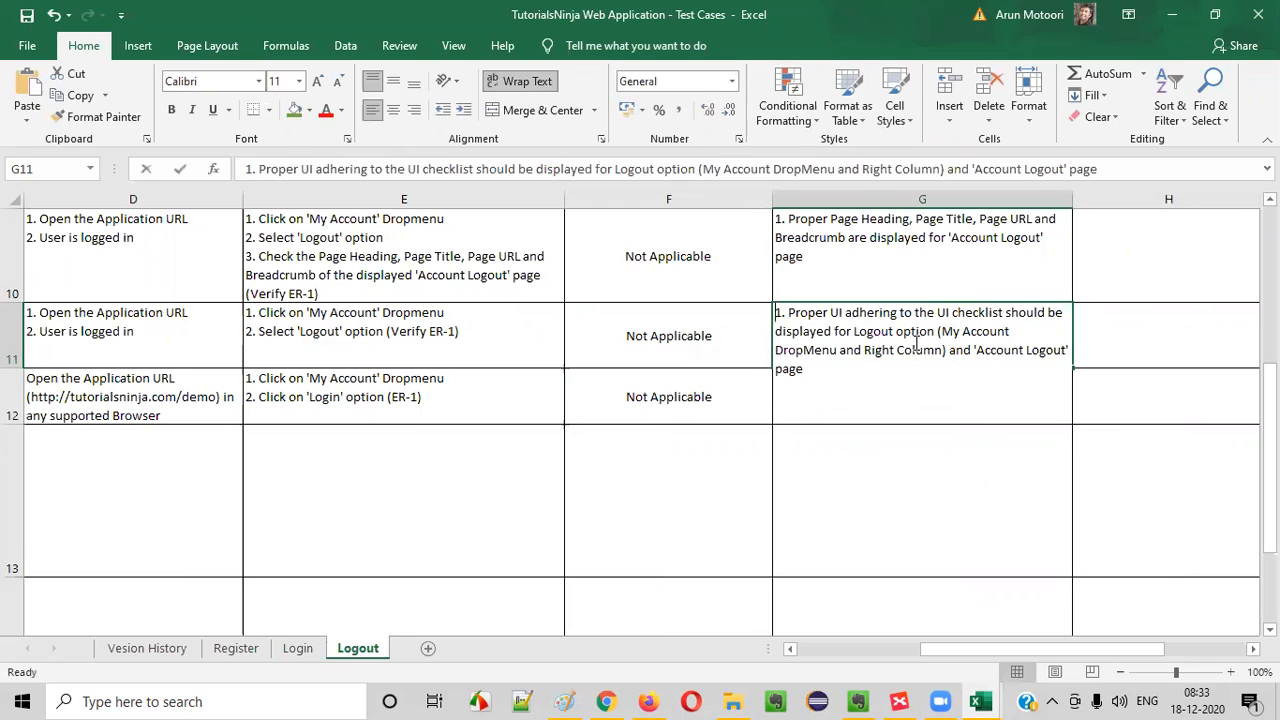
pyautogui.moveTo(871, 333); pyautogui.dragTo(960, 337)
pyautogui.moveTo(942, 333); pyautogui.dragTo(1062, 363)
pyautogui.press('Escape')
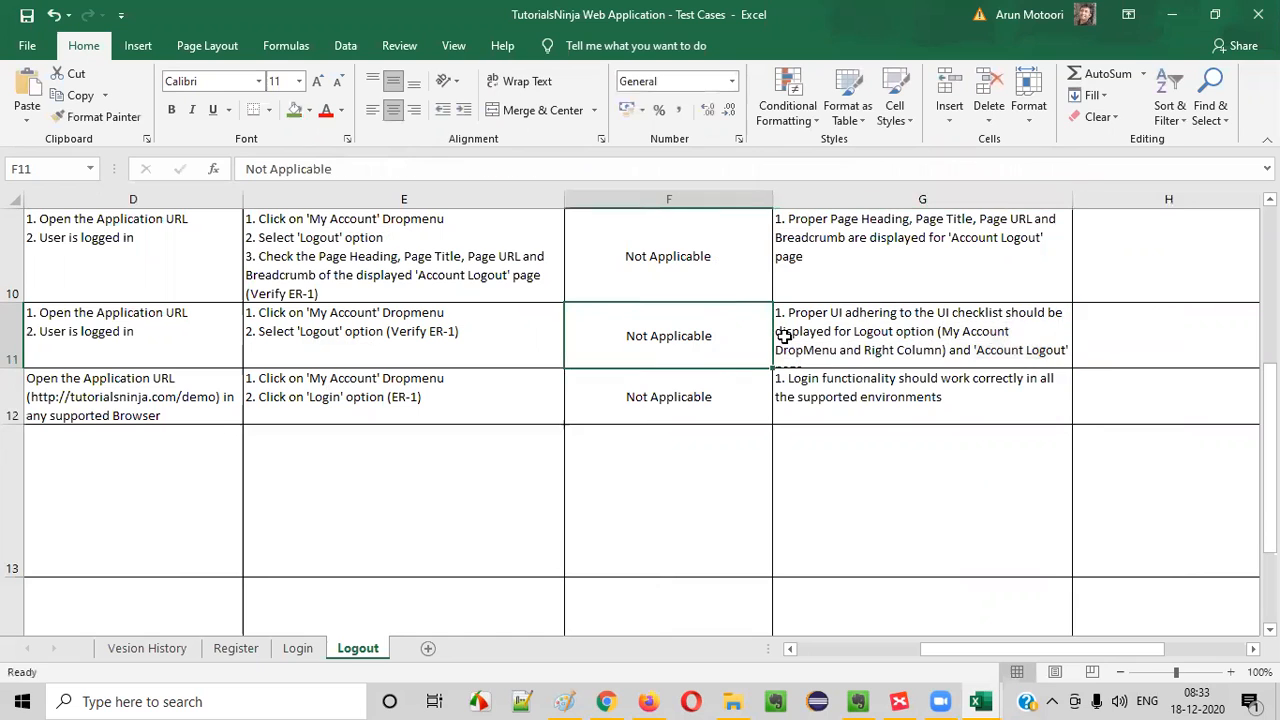
pyautogui.doubleClick(21, 370)
# - Change the test case title in C12 to "Verify the Logout functionality in all the supported environments"
pyautogui.click(162, 342)
pyautogui.moveTo(866, 335); pyautogui.dragTo(14, 328)
pyautogui.click(370, 464)
pyautogui.click(322, 426)
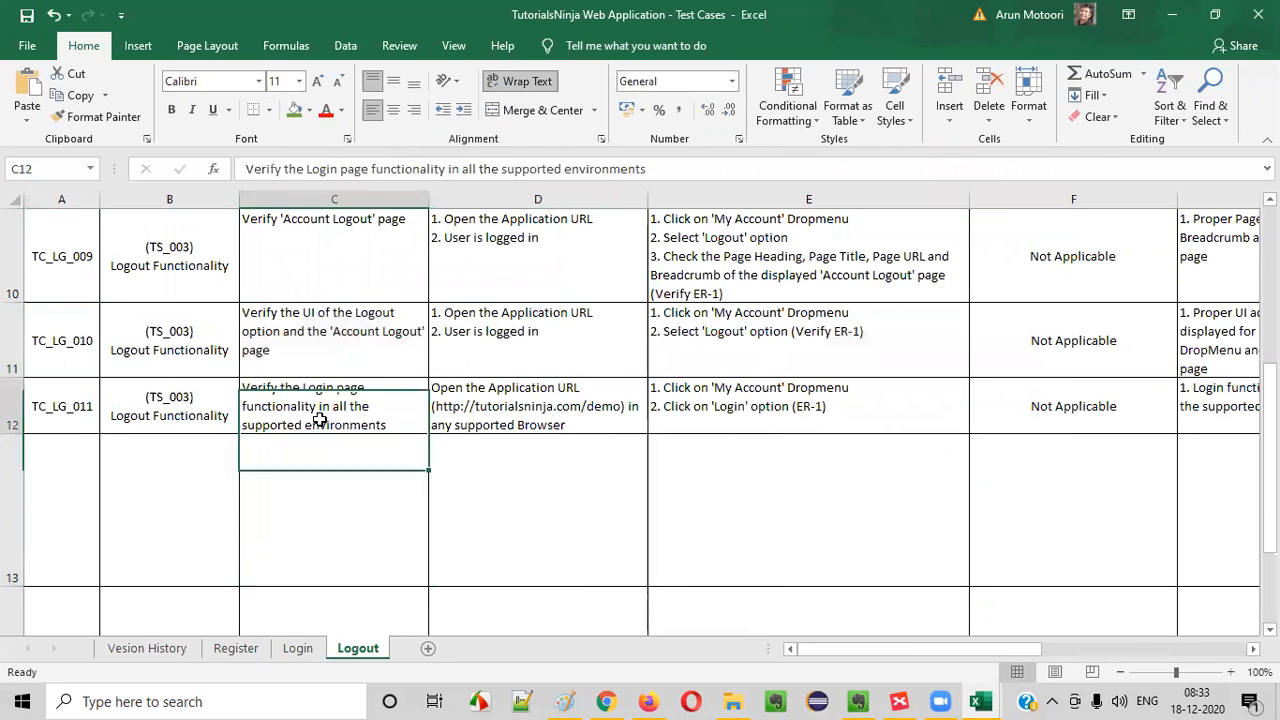
pyautogui.moveTo(63, 410); pyautogui.dragTo(160, 403)
pyautogui.click(297, 409)
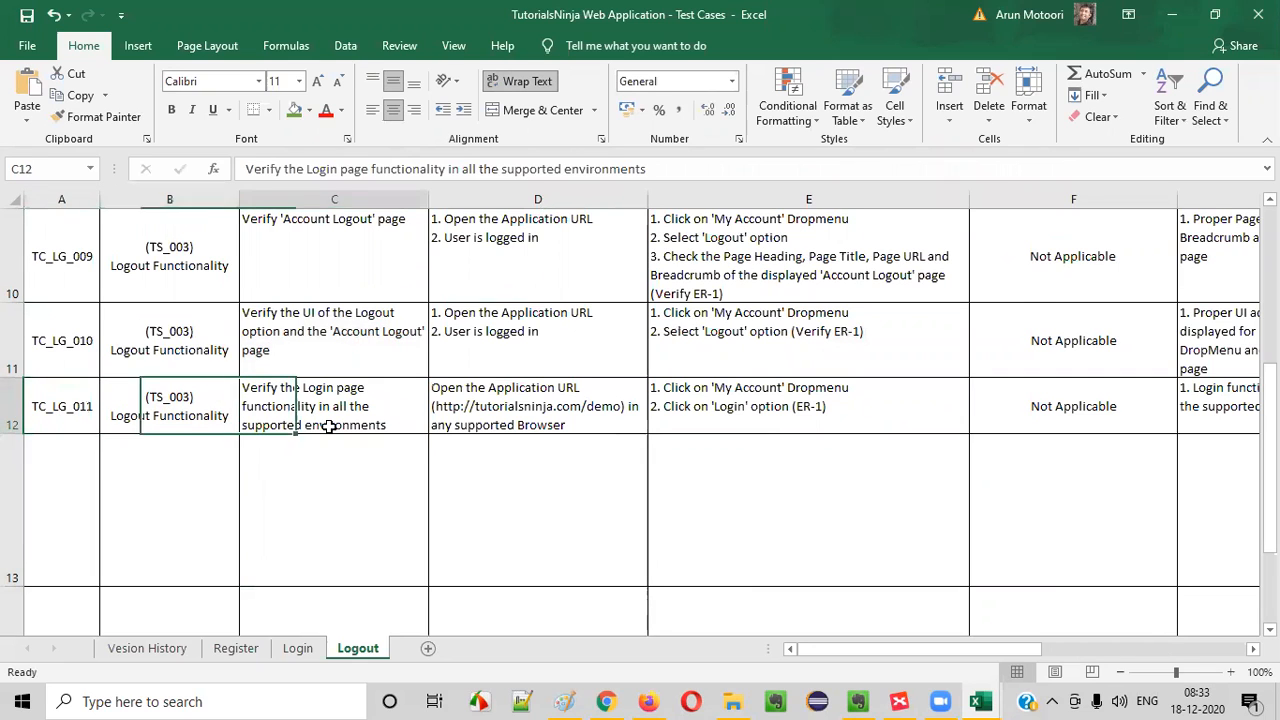
pyautogui.doubleClick(328, 397)
pyautogui.moveTo(339, 384); pyautogui.dragTo(385, 386)
pyautogui.write('Logout')
pyautogui.moveTo(281, 408); pyautogui.dragTo(357, 430)
pyautogui.click(351, 470)
# - Replace the precondition in D12 with the "Open the Application URL" and "User is logged in" preconditions from D11
pyautogui.click(494, 404)
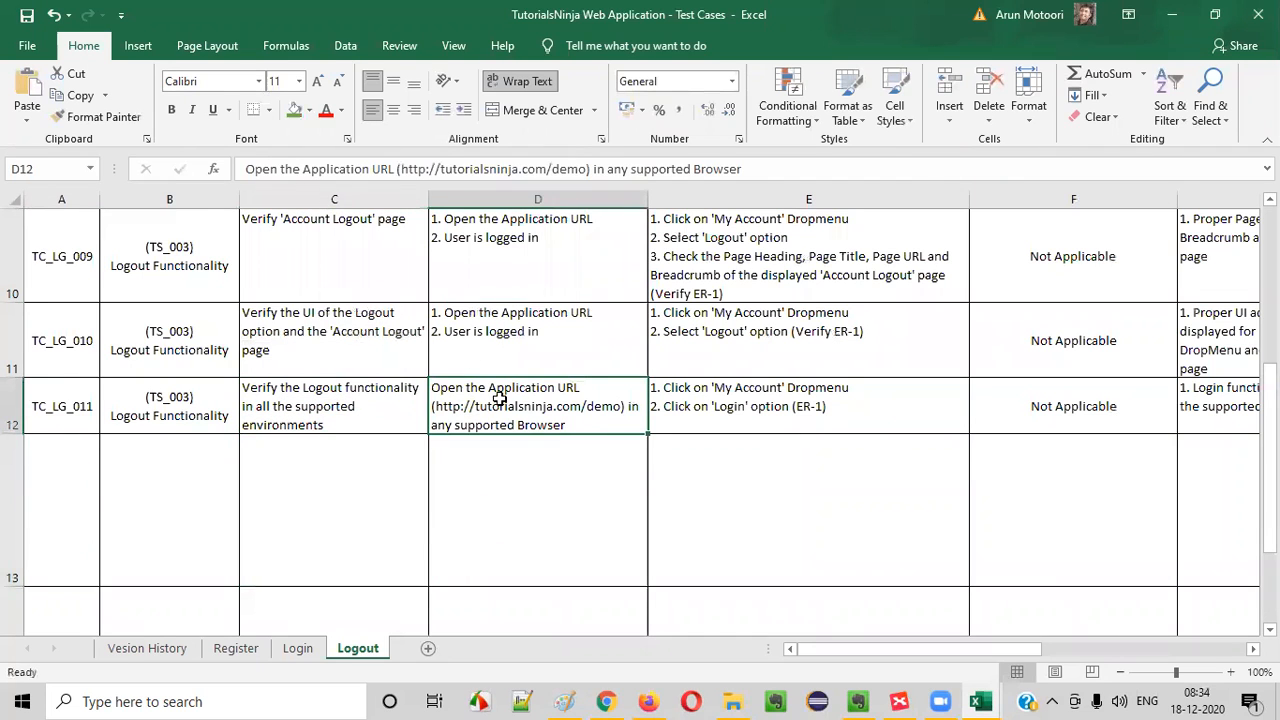
pyautogui.click(528, 314)
pyautogui.hotkey('ctrl', 'c')
pyautogui.click(523, 391)
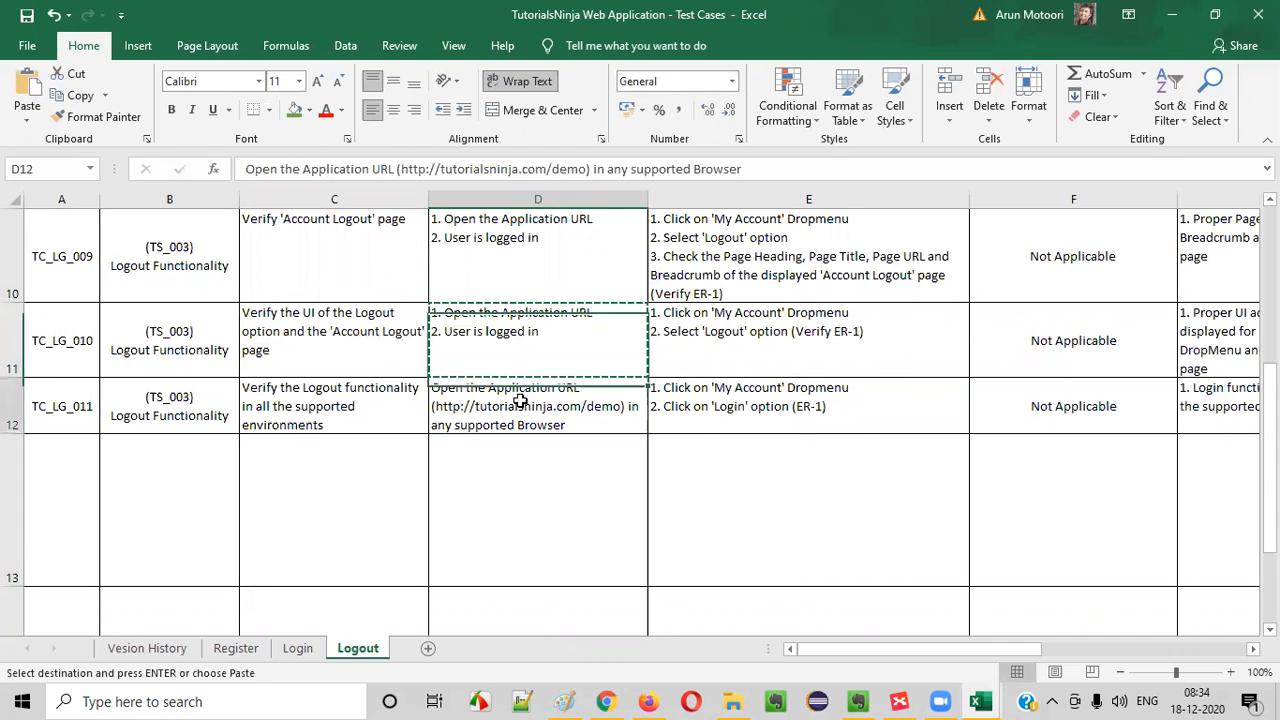
pyautogui.hotkey('ctrl', 'v')
# - Replace the Login test steps in E12 with the 'My Account' Dropmenu and 'Logout' option steps from E11
pyautogui.click(792, 410)
pyautogui.doubleClick(792, 410)
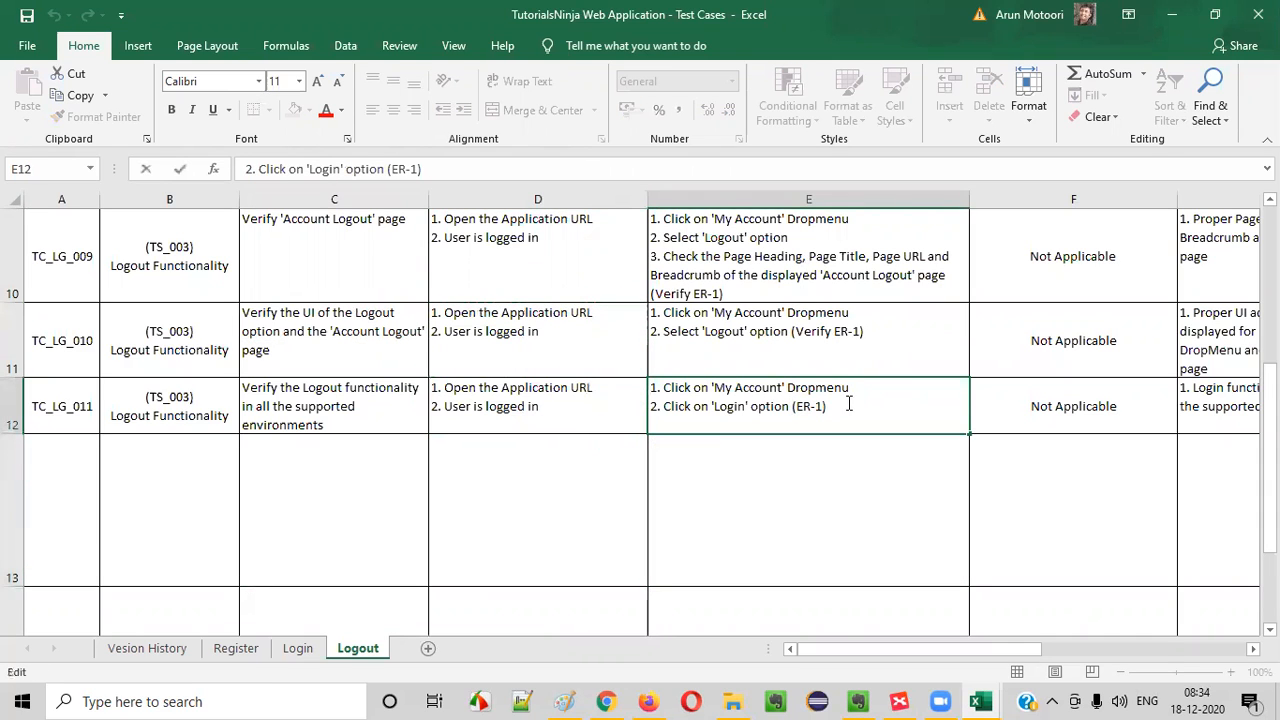
pyautogui.click(794, 330)
pyautogui.doubleClick(794, 330)
pyautogui.moveTo(790, 331); pyautogui.dragTo(337, 249)
pyautogui.hotkey('ctrl', 'c')
pyautogui.doubleClick(857, 423)
pyautogui.moveTo(857, 423); pyautogui.dragTo(683, 486)
pyautogui.hotkey('ctrl', 'v')
pyautogui.click(779, 447)
pyautogui.click(774, 408)
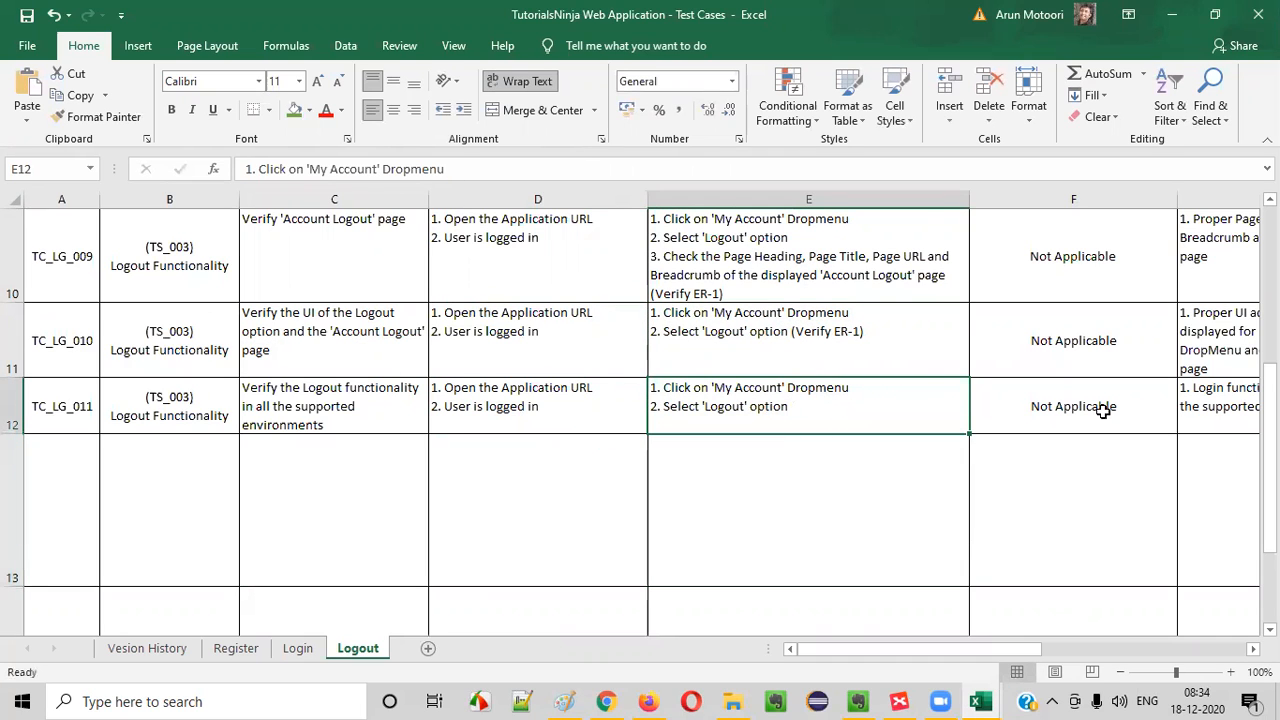
# - Copy "(Verify ER-1)" from E11 to the end of the 'Logout' option step in E12
pyautogui.click(797, 340)
pyautogui.doubleClick(791, 331)
pyautogui.moveTo(791, 331); pyautogui.dragTo(871, 334)
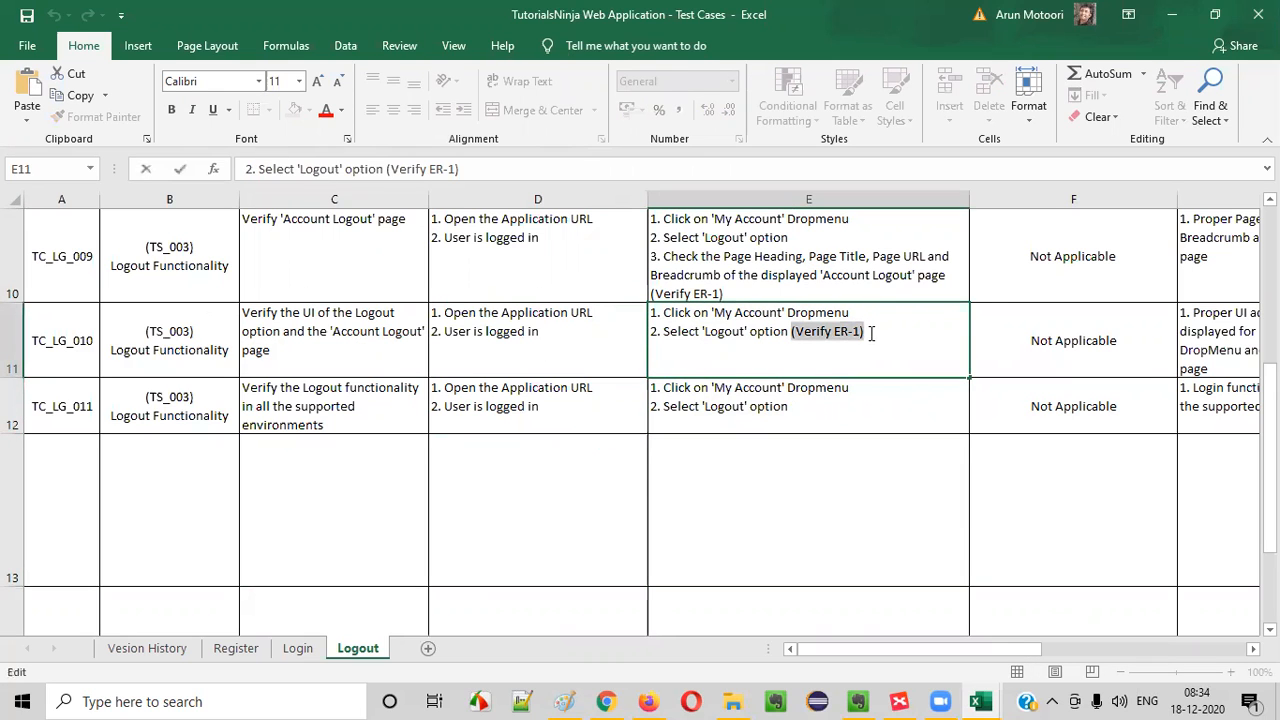
pyautogui.hotkey('ctrl', 'c')
pyautogui.click(821, 421)
pyautogui.doubleClick(824, 420)
pyautogui.hotkey('ctrl', 'v')
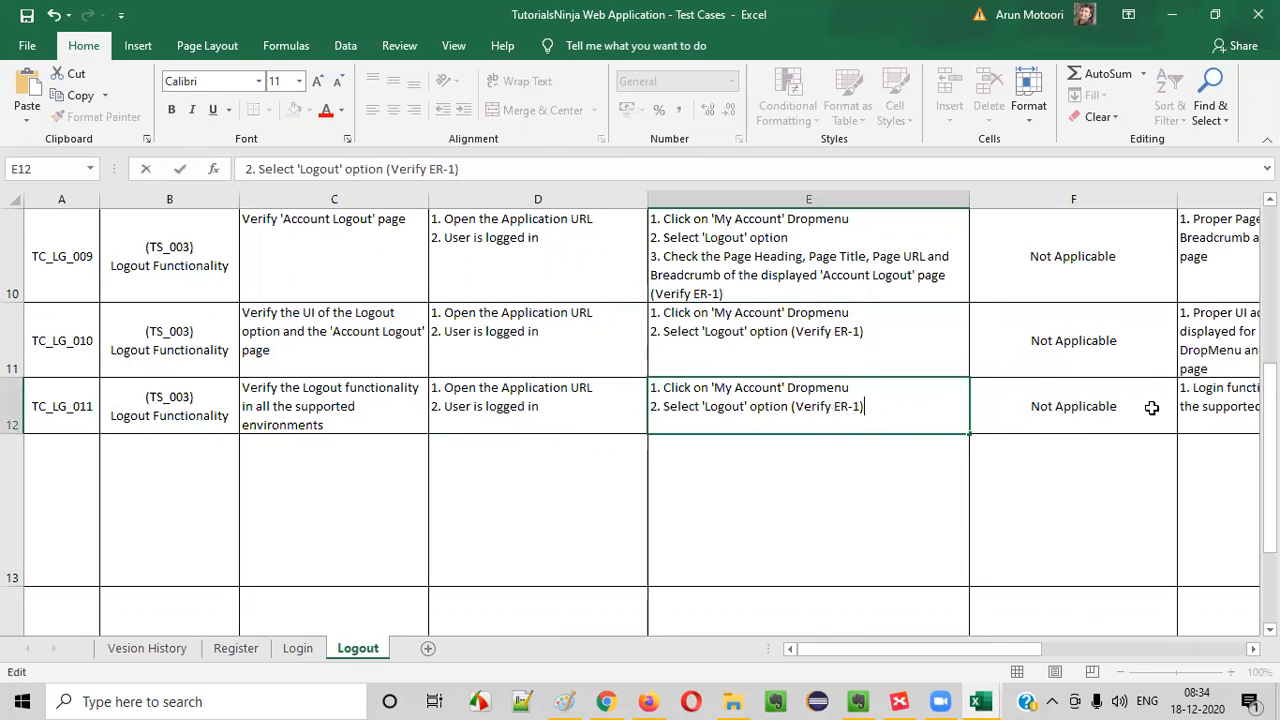
# - Replace "Login" with "Logout" in the supported-environments expected result in G12
pyautogui.click(1203, 405)
pyautogui.doubleClick(1203, 405)
pyautogui.doubleClick(805, 388)
pyautogui.write('Logout')
pyautogui.moveTo(948, 387); pyautogui.dragTo(1011, 417)
pyautogui.click(1011, 417)
pyautogui.moveTo(828, 406); pyautogui.dragTo(977, 423)
pyautogui.click(951, 457)
pyautogui.click(900, 412)
# - Delete the leftover empty bordered rows from row 13 down, below test case TC_LG_011
pyautogui.moveTo(512, 354); pyautogui.dragTo(63, 329)
pyautogui.click(63, 329)
pyautogui.click(14, 509)
pyautogui.moveTo(14, 509)
pyautogui.mouseDown()
pyautogui.moveTo(6, 663)
pyautogui.moveTo(8, 518)
pyautogui.mouseUp()
pyautogui.rightClick(8, 505)
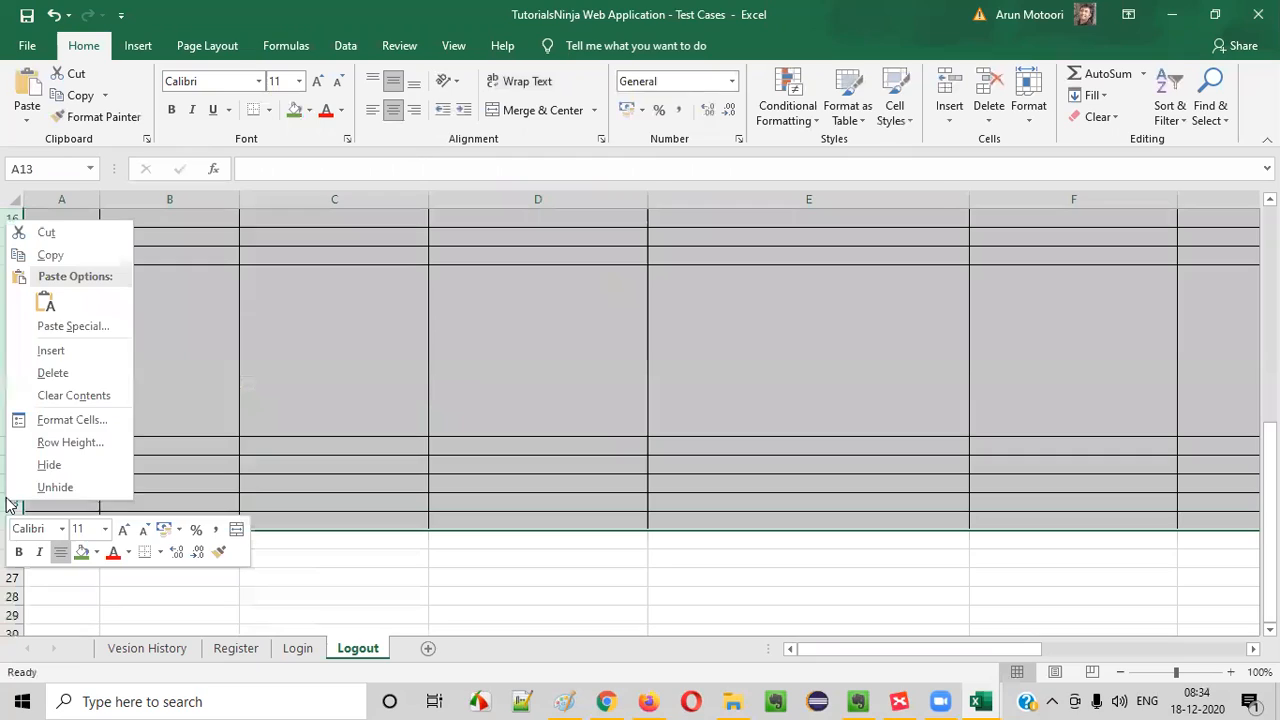
pyautogui.click(53, 372)
pyautogui.scroll(2, 300, 420)
pyautogui.click(228, 388)
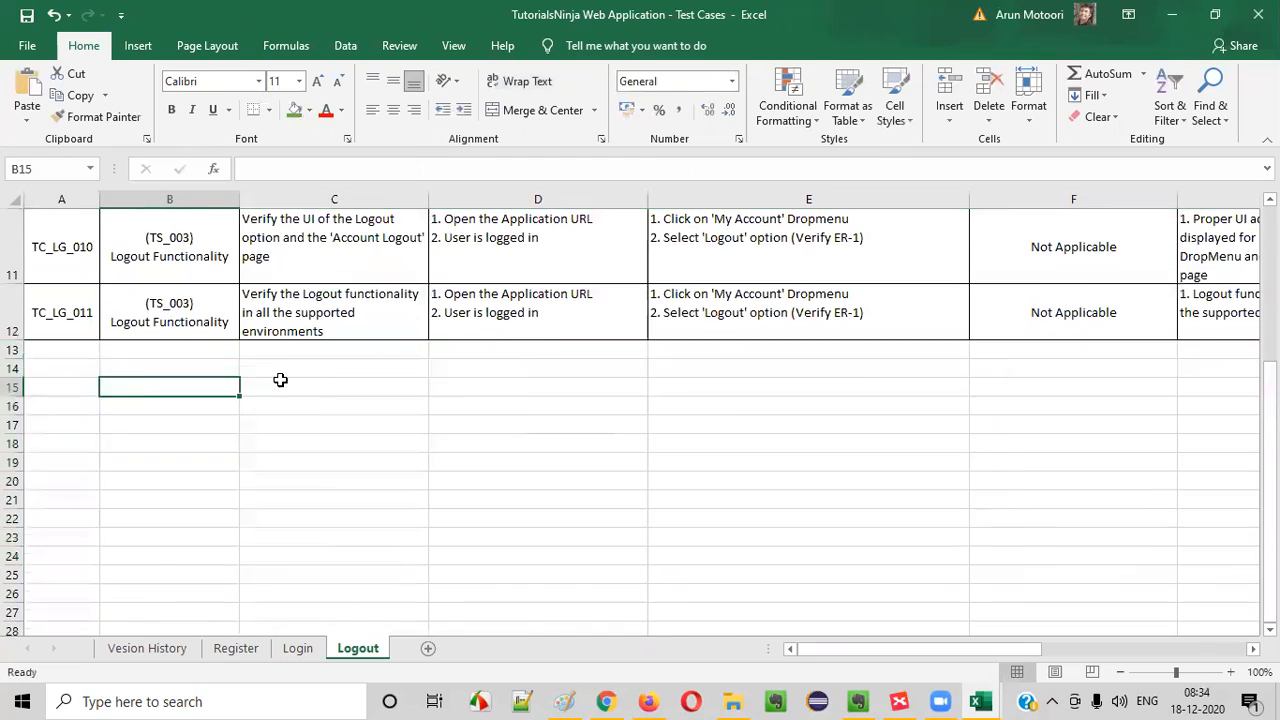
# - Review the Logout test case IDs from TC_LG_001 to TC_LG_011 and return to header cell A1
pyautogui.scroll(4, 280, 380)
pyautogui.moveTo(52, 285); pyautogui.dragTo(149, 471)
pyautogui.scroll(3, 142, 457)
pyautogui.scroll(-6, 142, 457)
pyautogui.scroll(4, 74, 463)
pyautogui.scroll(-1, 86, 606)
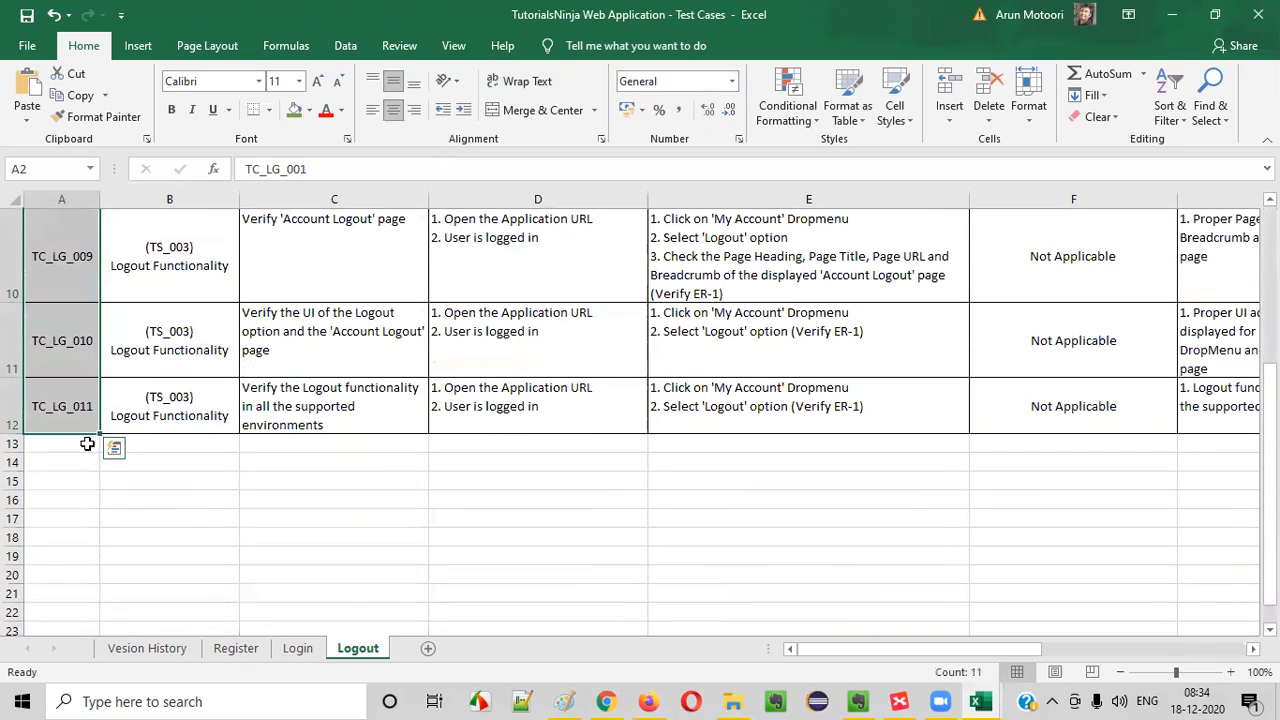
pyautogui.click(186, 411)
pyautogui.scroll(3, 100, 286)
pyautogui.click(62, 218)
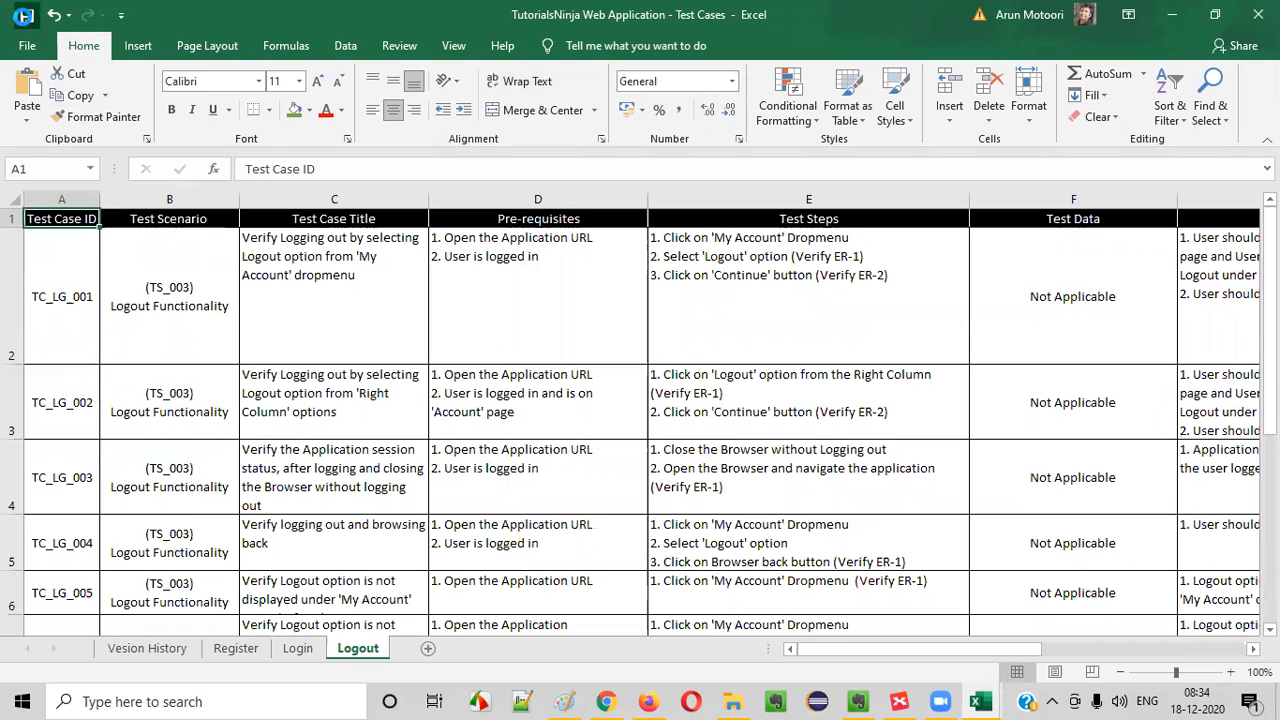
# - Switch to the Test Scenarios workbook and enter 11 as the number of test cases for TS_003
pyautogui.moveTo(988, 697)
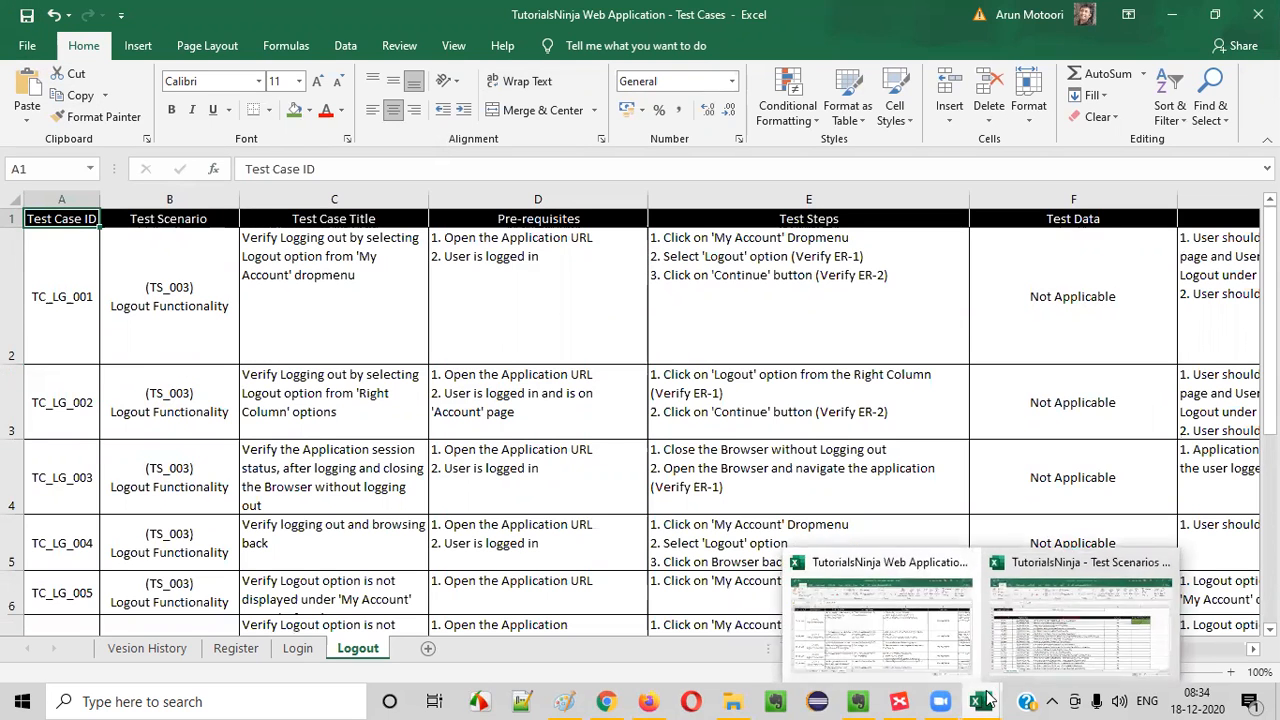
pyautogui.click(1080, 620)
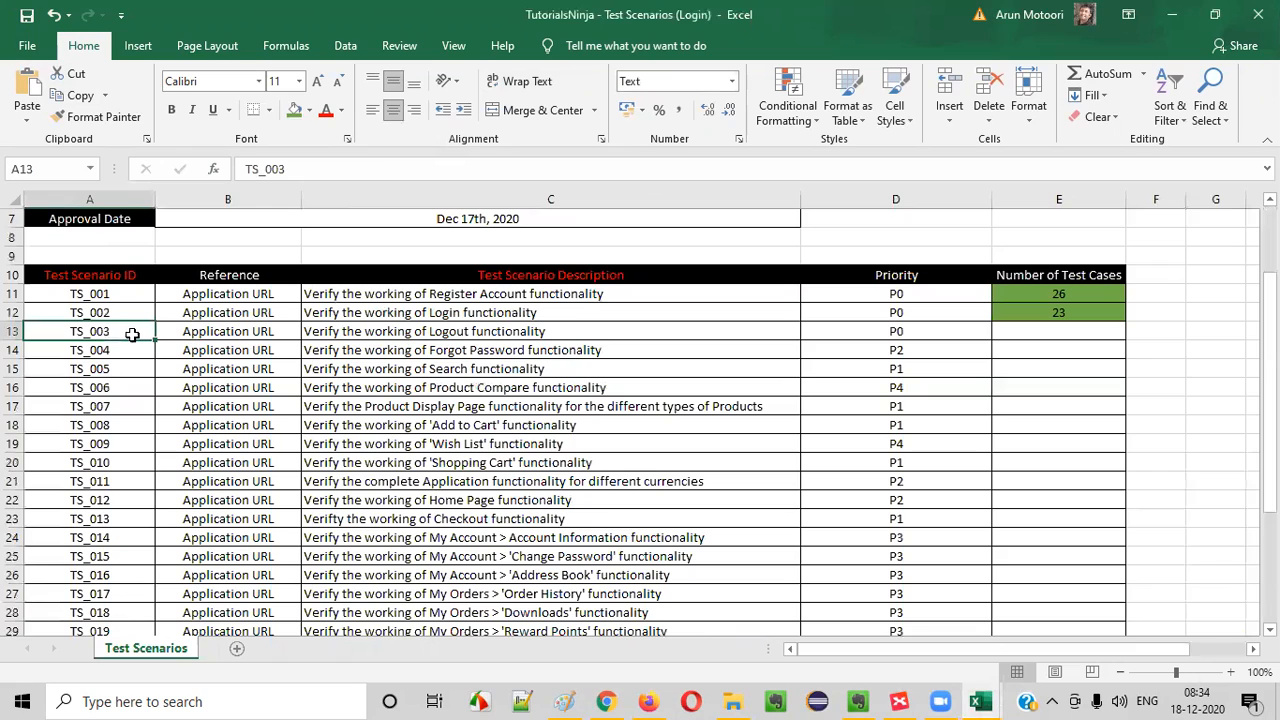
pyautogui.click(218, 330)
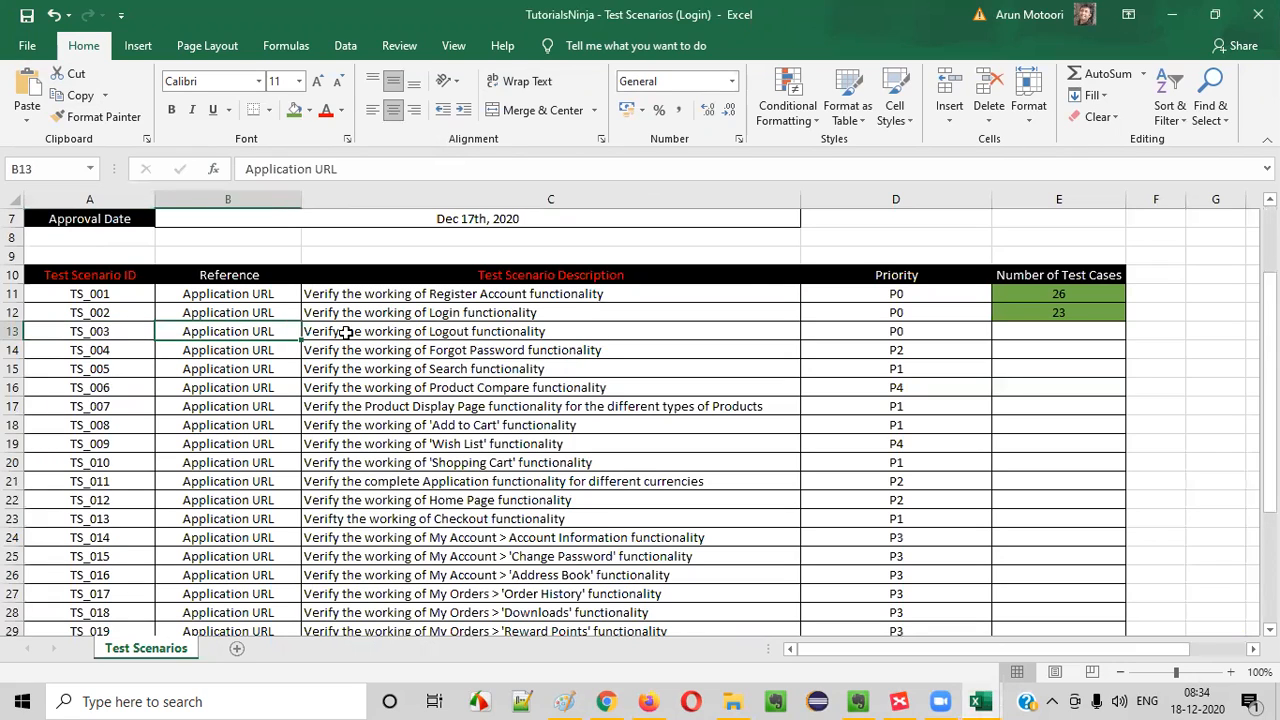
pyautogui.click(345, 332)
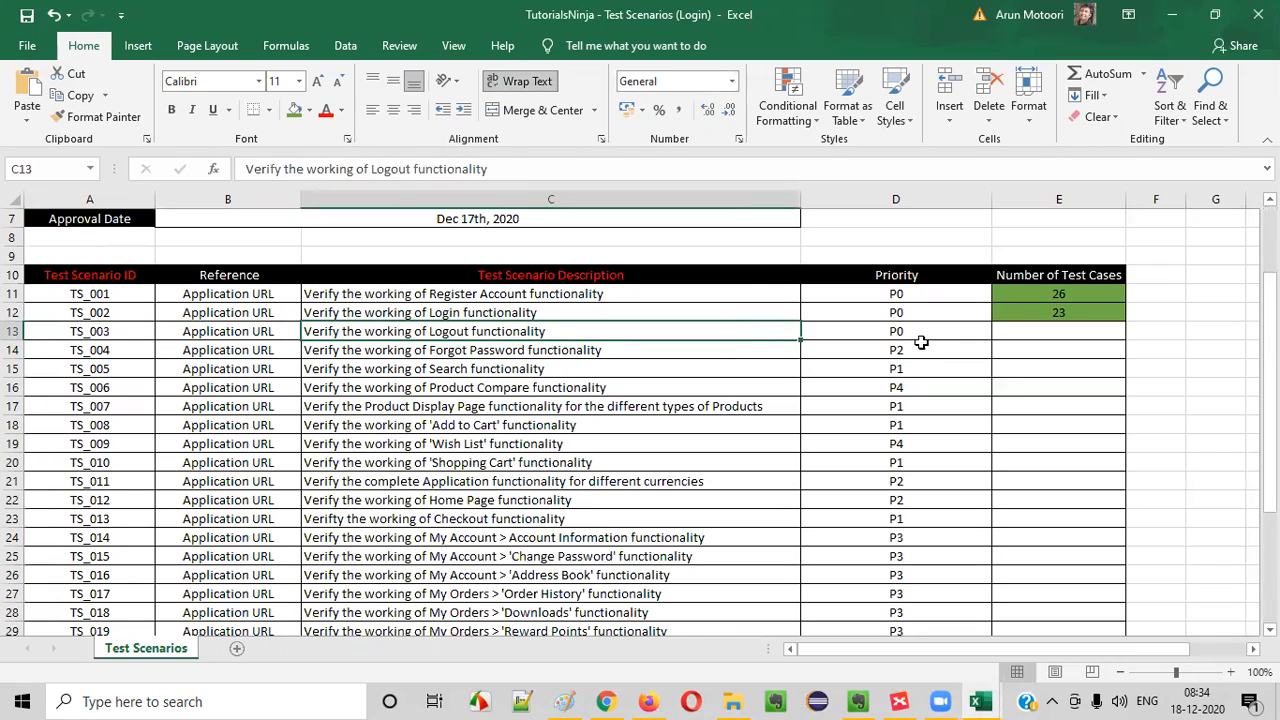
pyautogui.doubleClick(1075, 333)
pyautogui.write('1')
pyautogui.click(1056, 406)
pyautogui.doubleClick(1062, 331)
pyautogui.write('1')
# - Center the number of test cases in the TS_003 Logout row
pyautogui.click(1070, 404)
pyautogui.click(1105, 337)
pyautogui.click(389, 114)
pyautogui.click(910, 442)
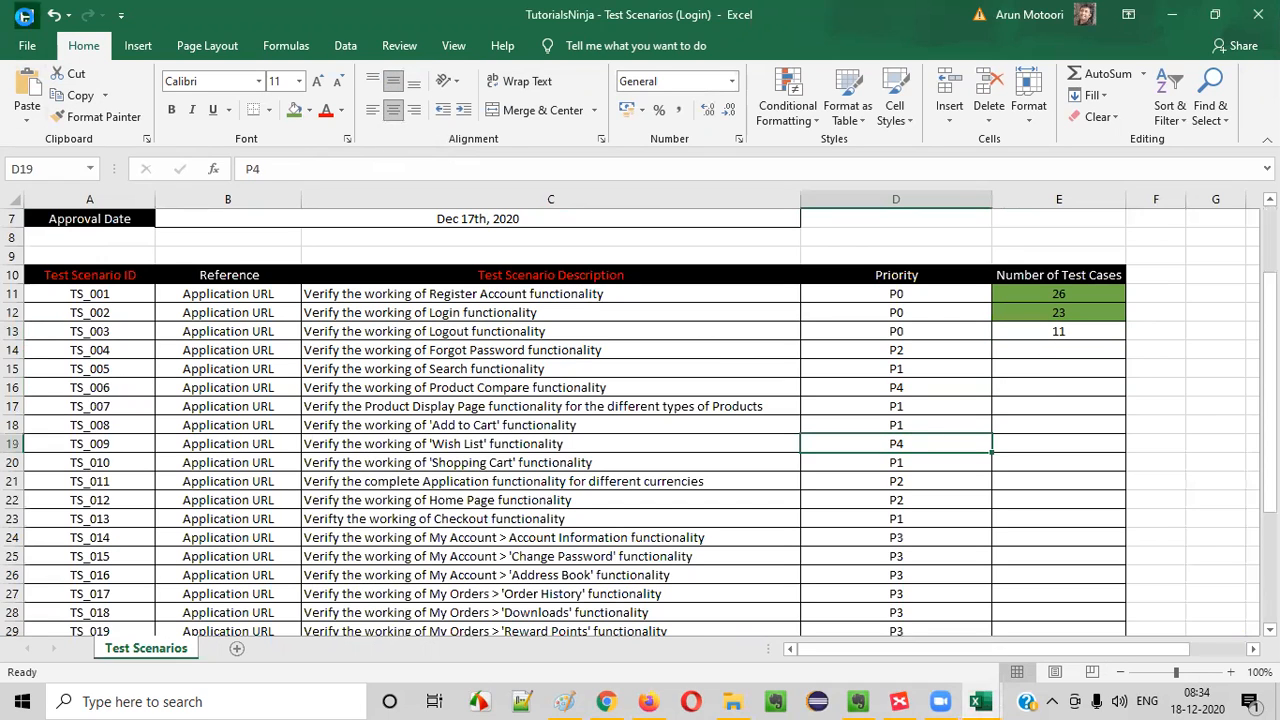
# - Close the Test Scenarios and Test Cases workbooks and switch to the Session 17 note in Evernote
pyautogui.click(1258, 14)
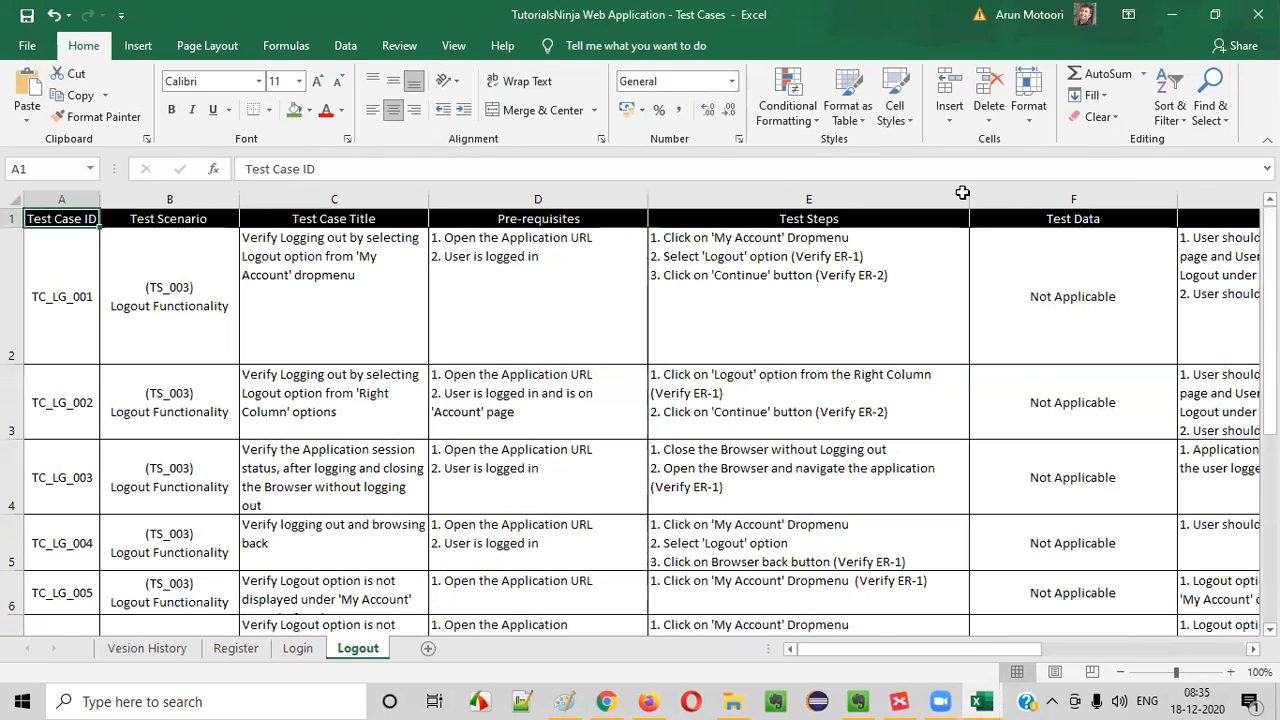
pyautogui.click(1258, 14)
pyautogui.moveTo(897, 698)
pyautogui.click(851, 634)
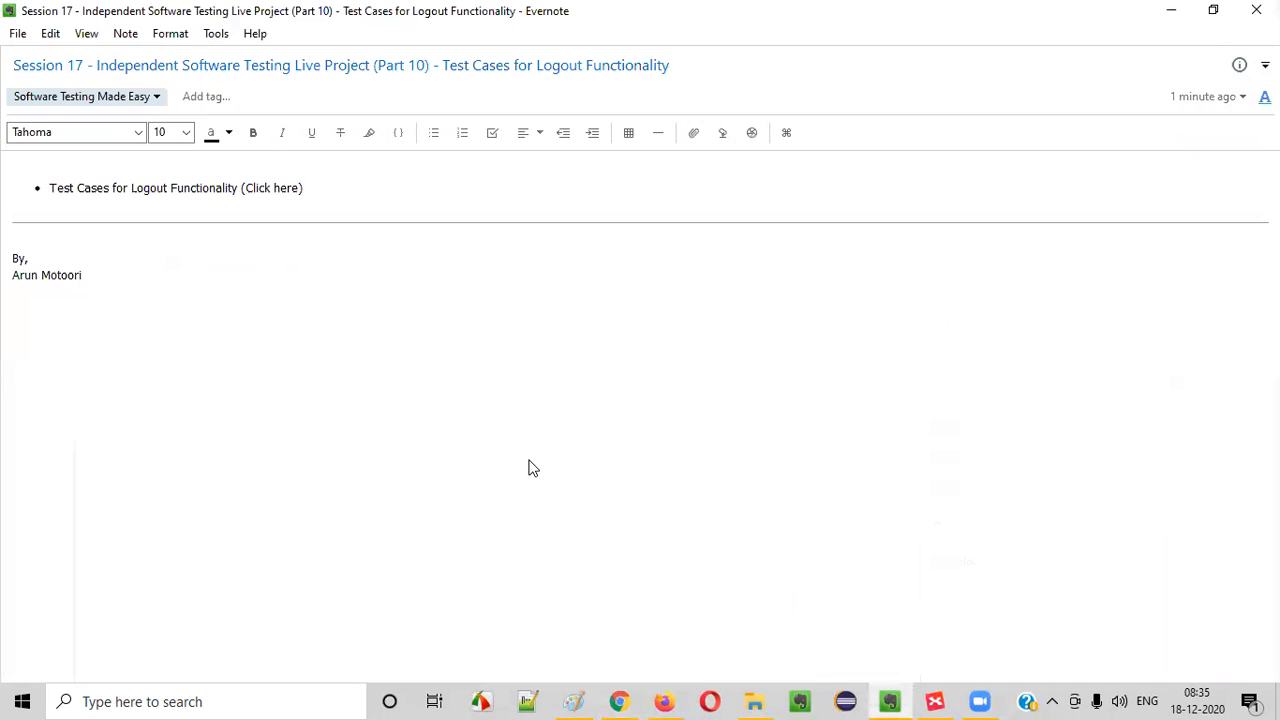